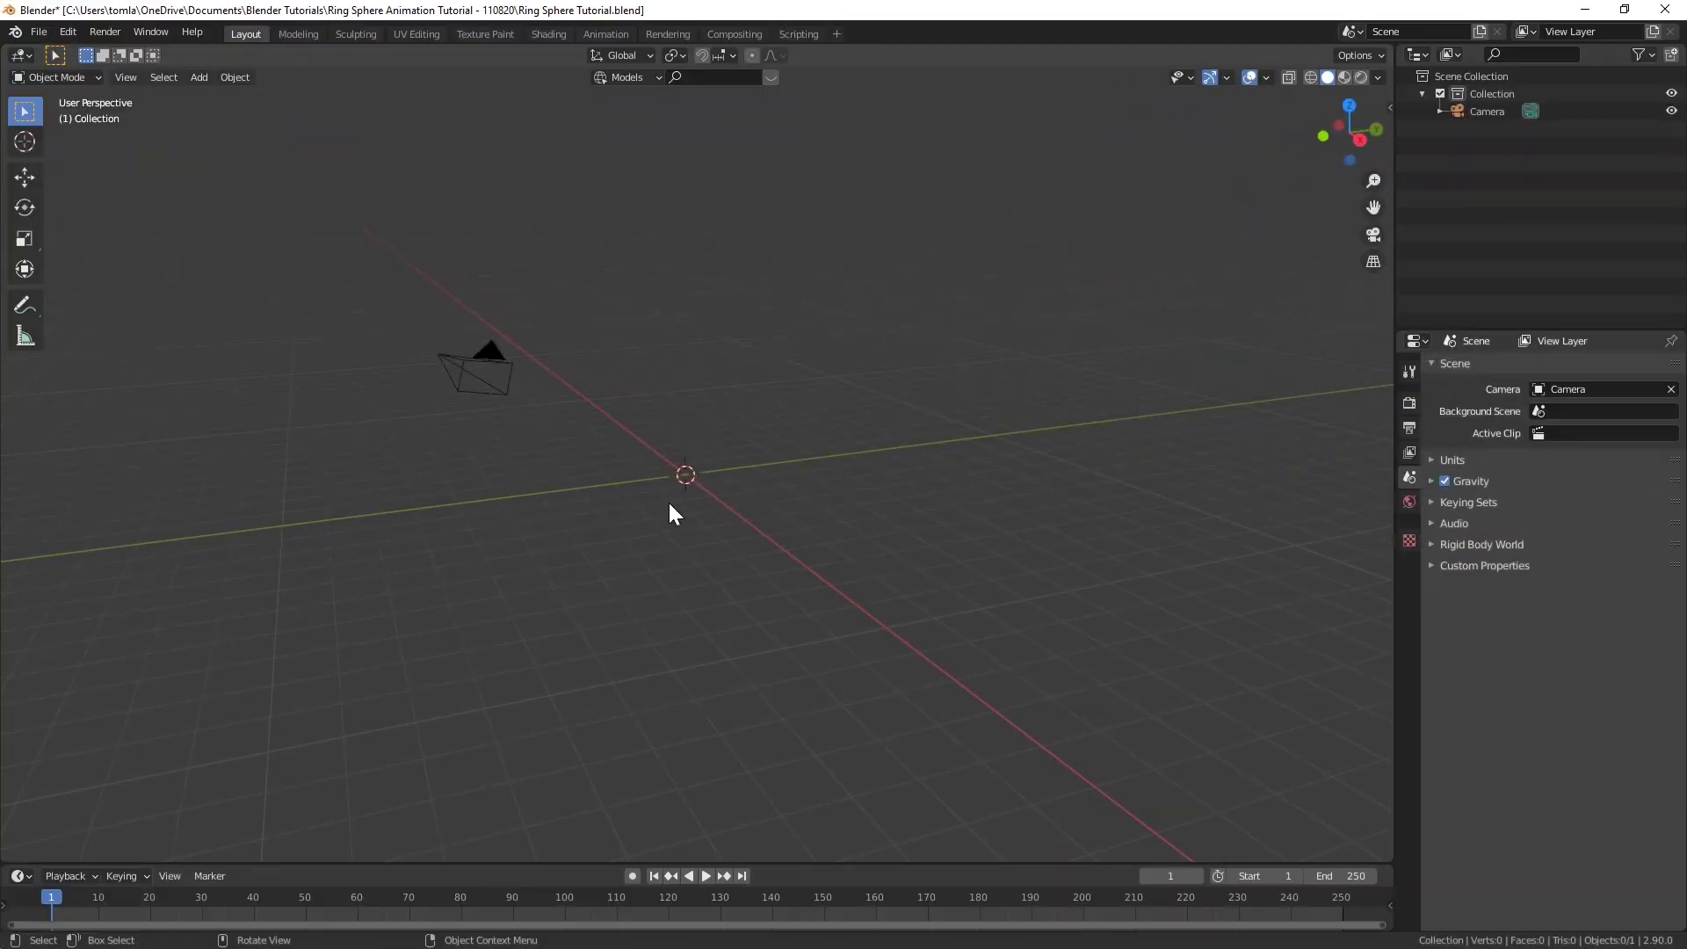
Step: Add a Bezier circle at the origin and scale it uniformly by 2
key("shift+a")
mouse_move(636, 439)
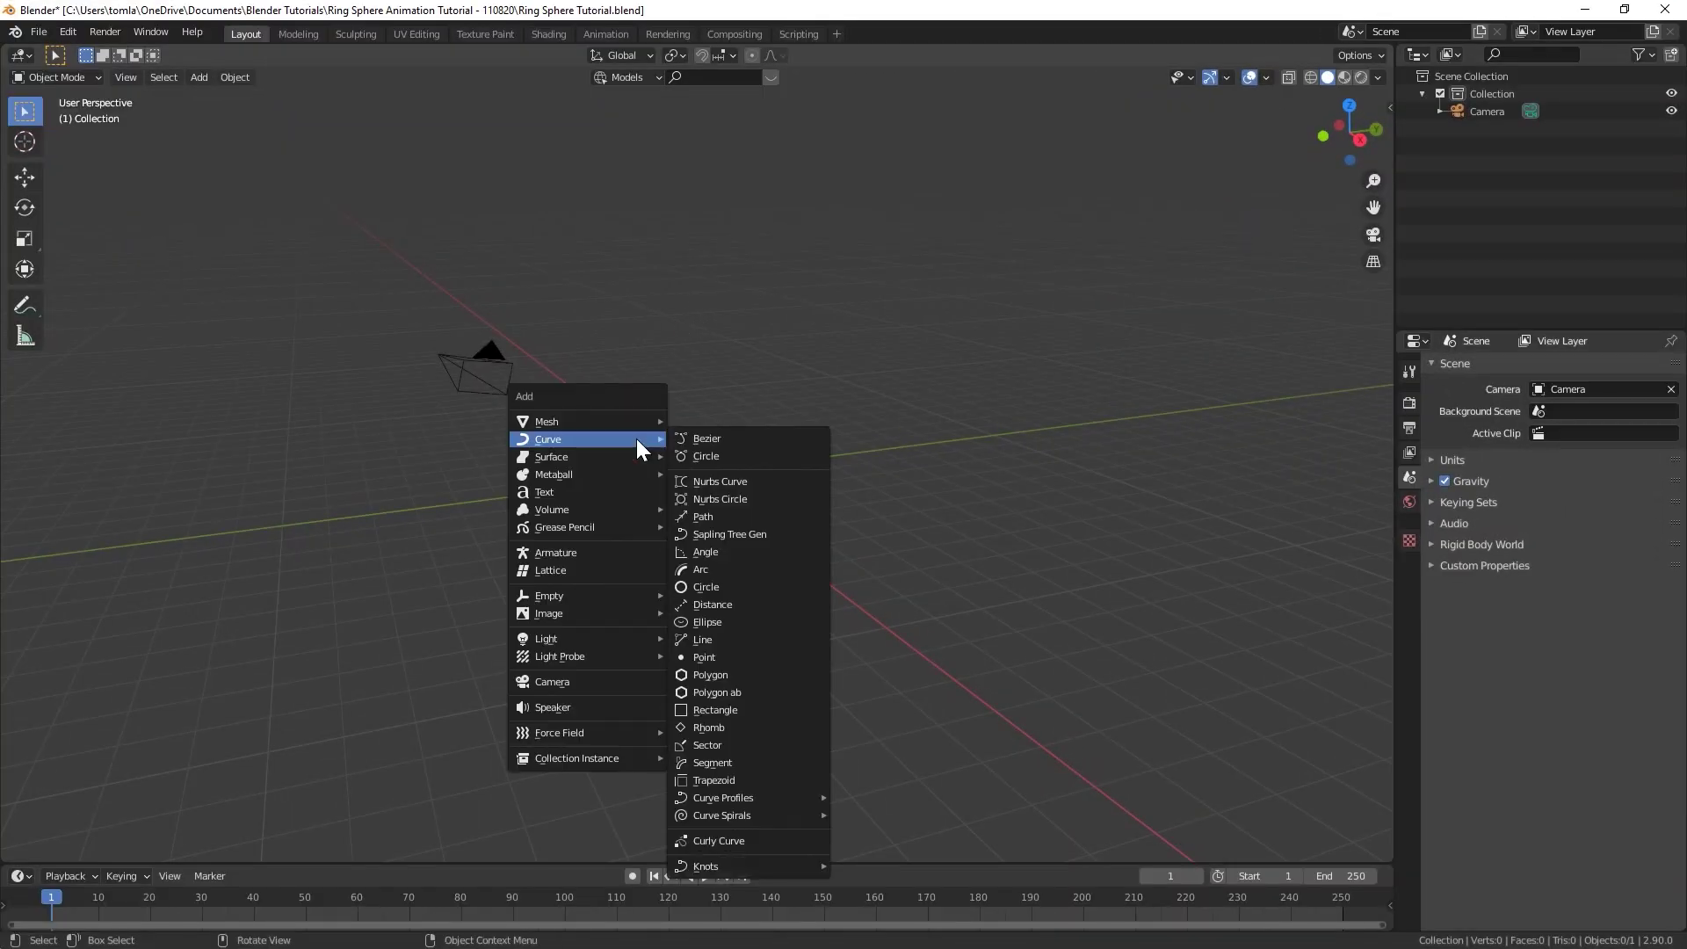
left_click(714, 460)
key("s")
key("2")
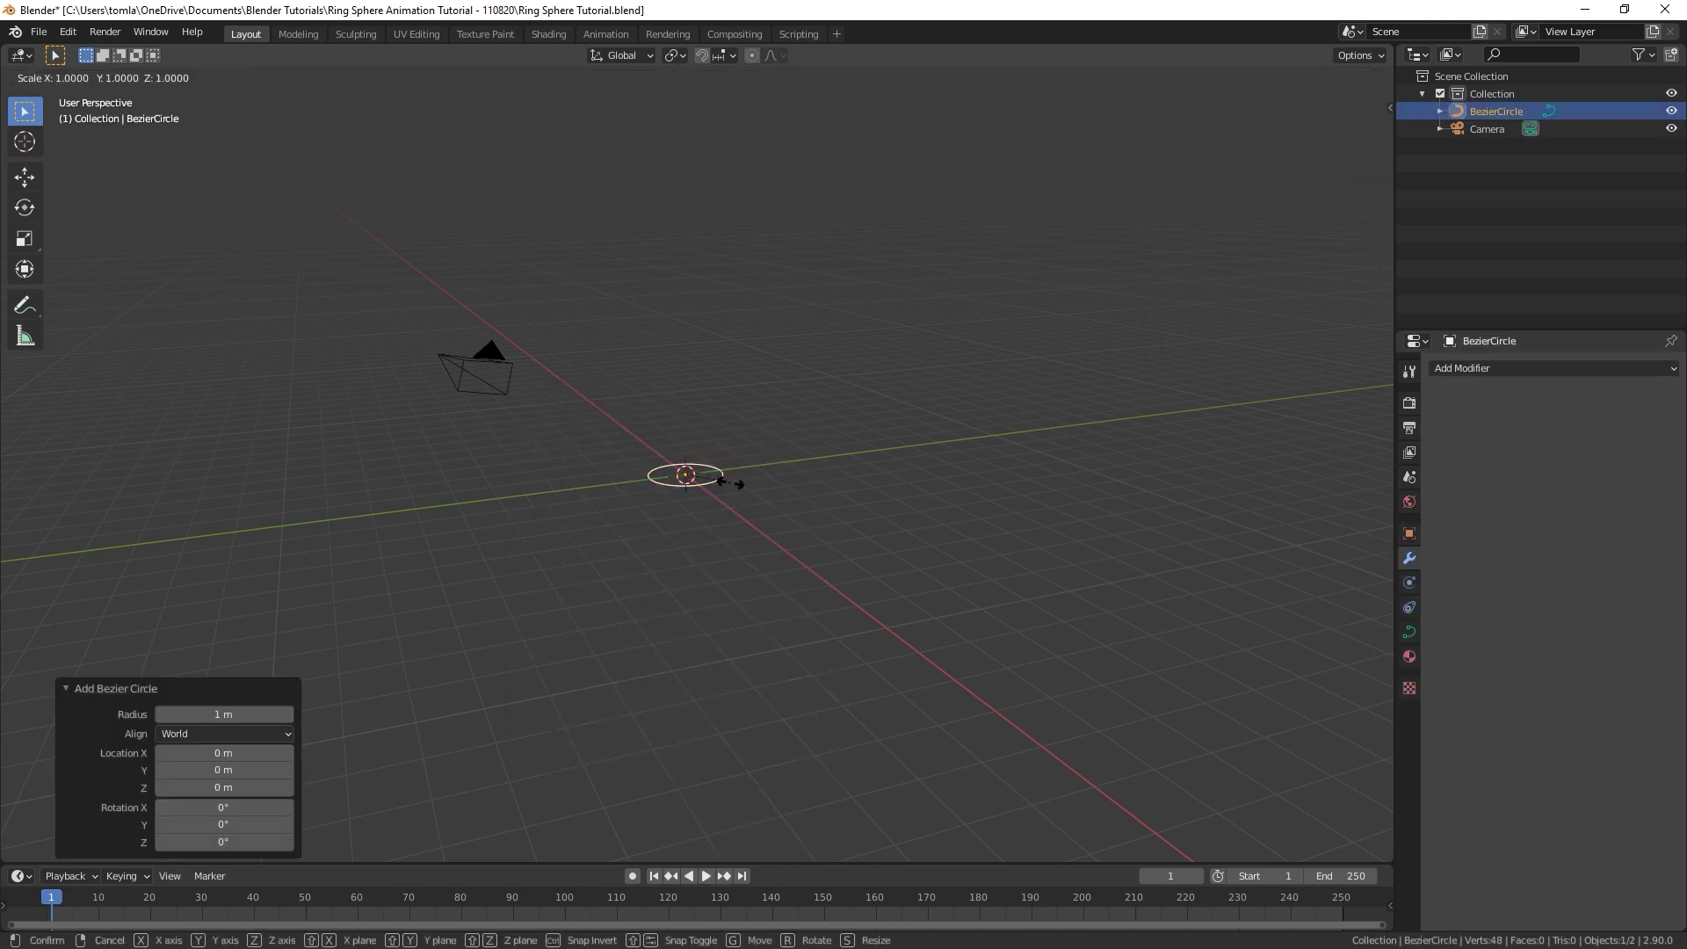
key("Return")
Step: Set the circle curve's preview and render resolution to 32
left_click(1408, 632)
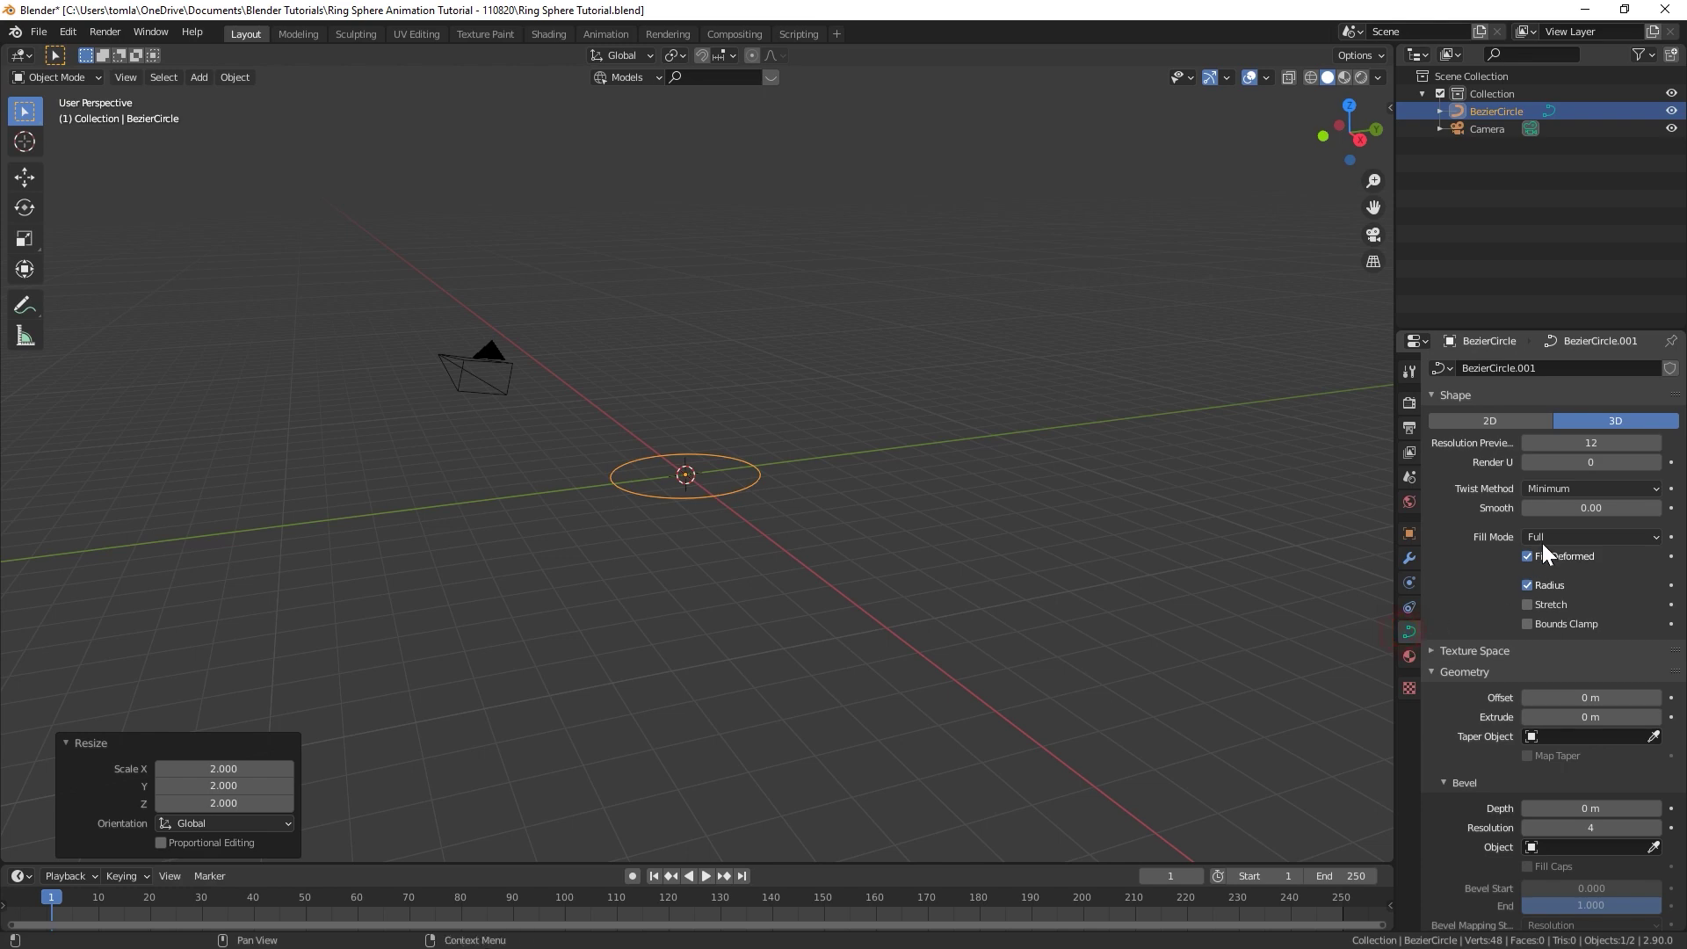
left_click(1588, 444)
type("32")
key("Return")
left_click(1585, 459)
key("Return")
Step: Extrude the circle curve by 0.1 m in its geometry settings to form a band
left_click(1595, 717)
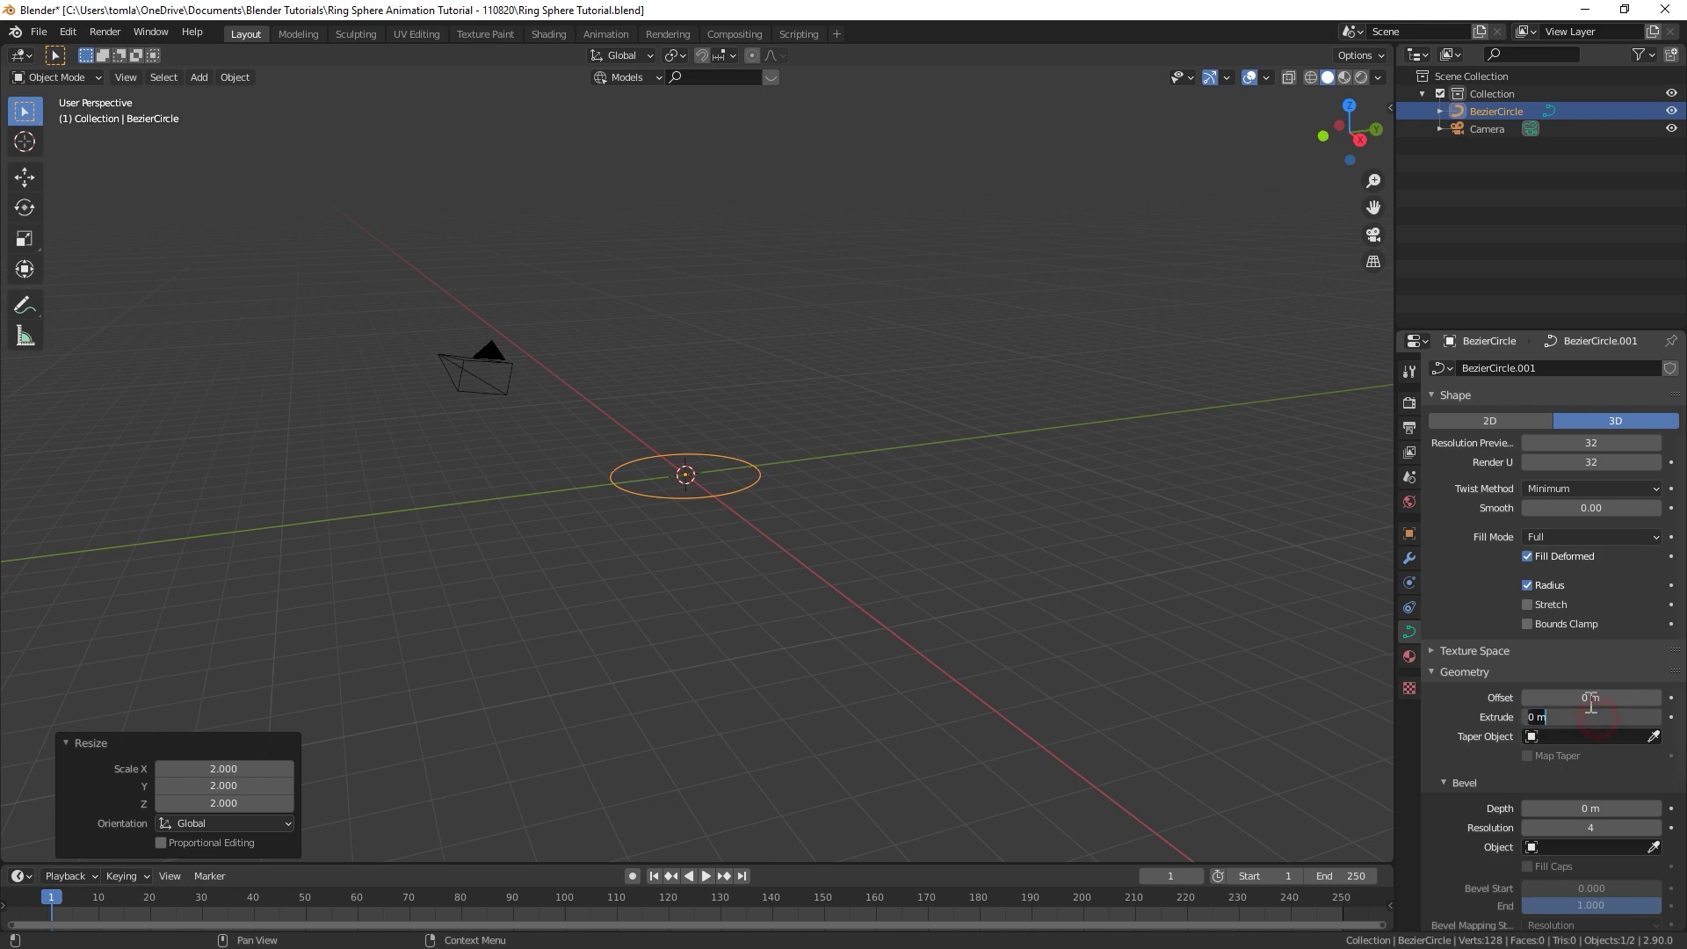
type(".1")
key("Return")
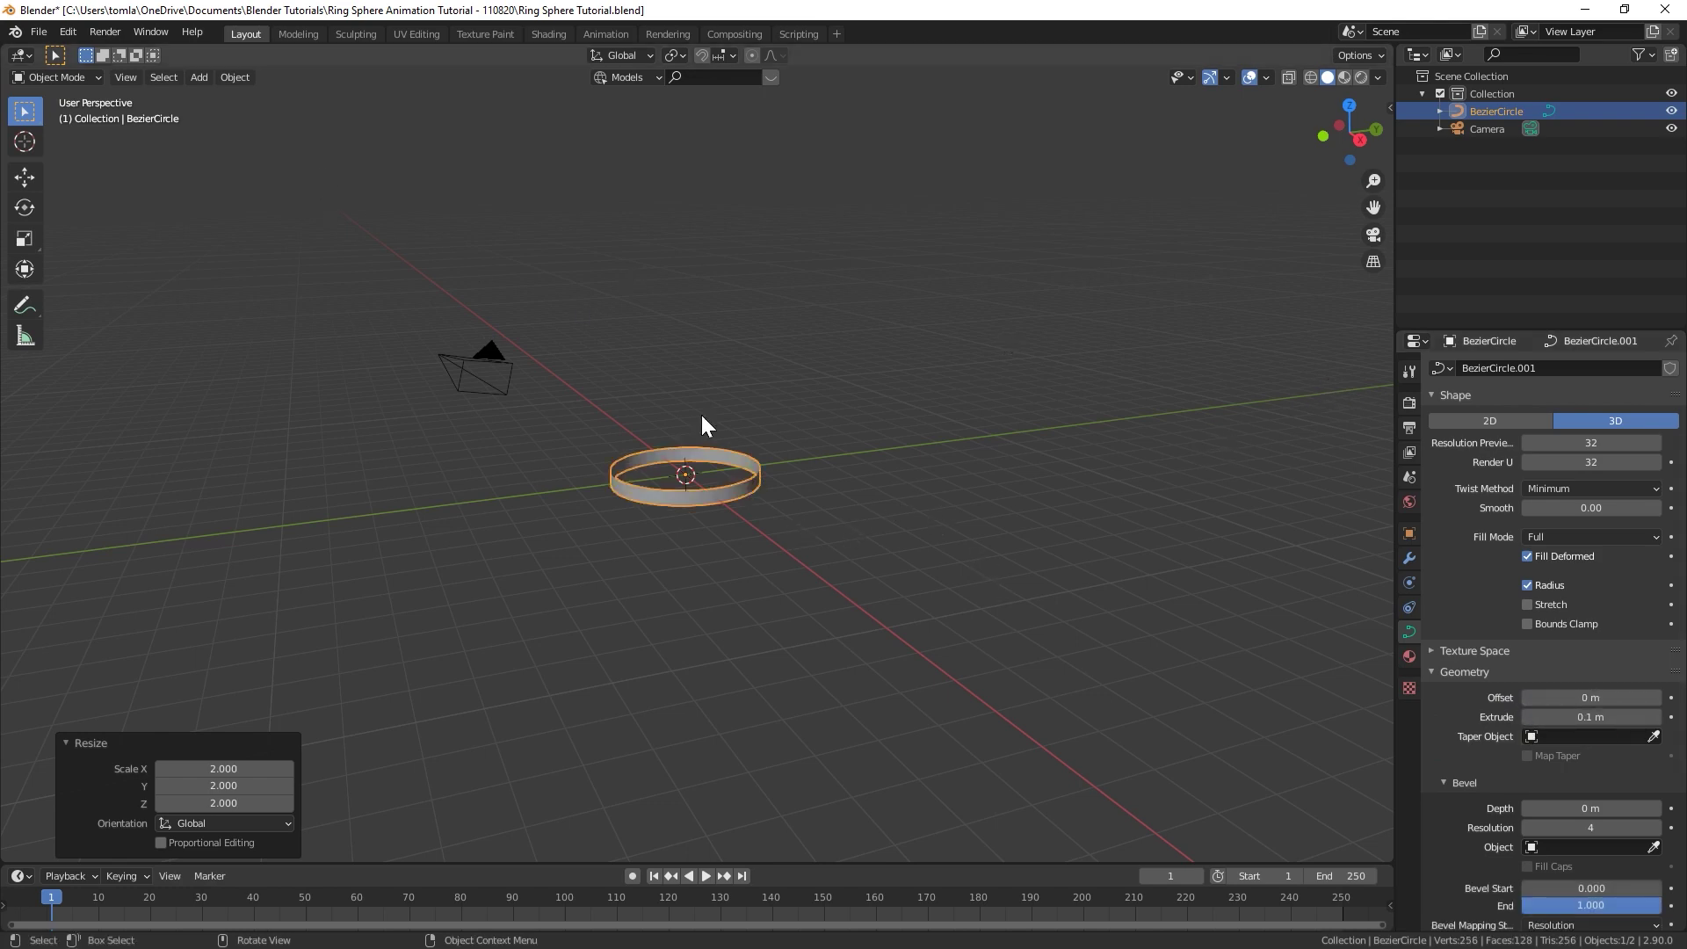
Step: Convert the extruded circle curve into a mesh
left_click(235, 78)
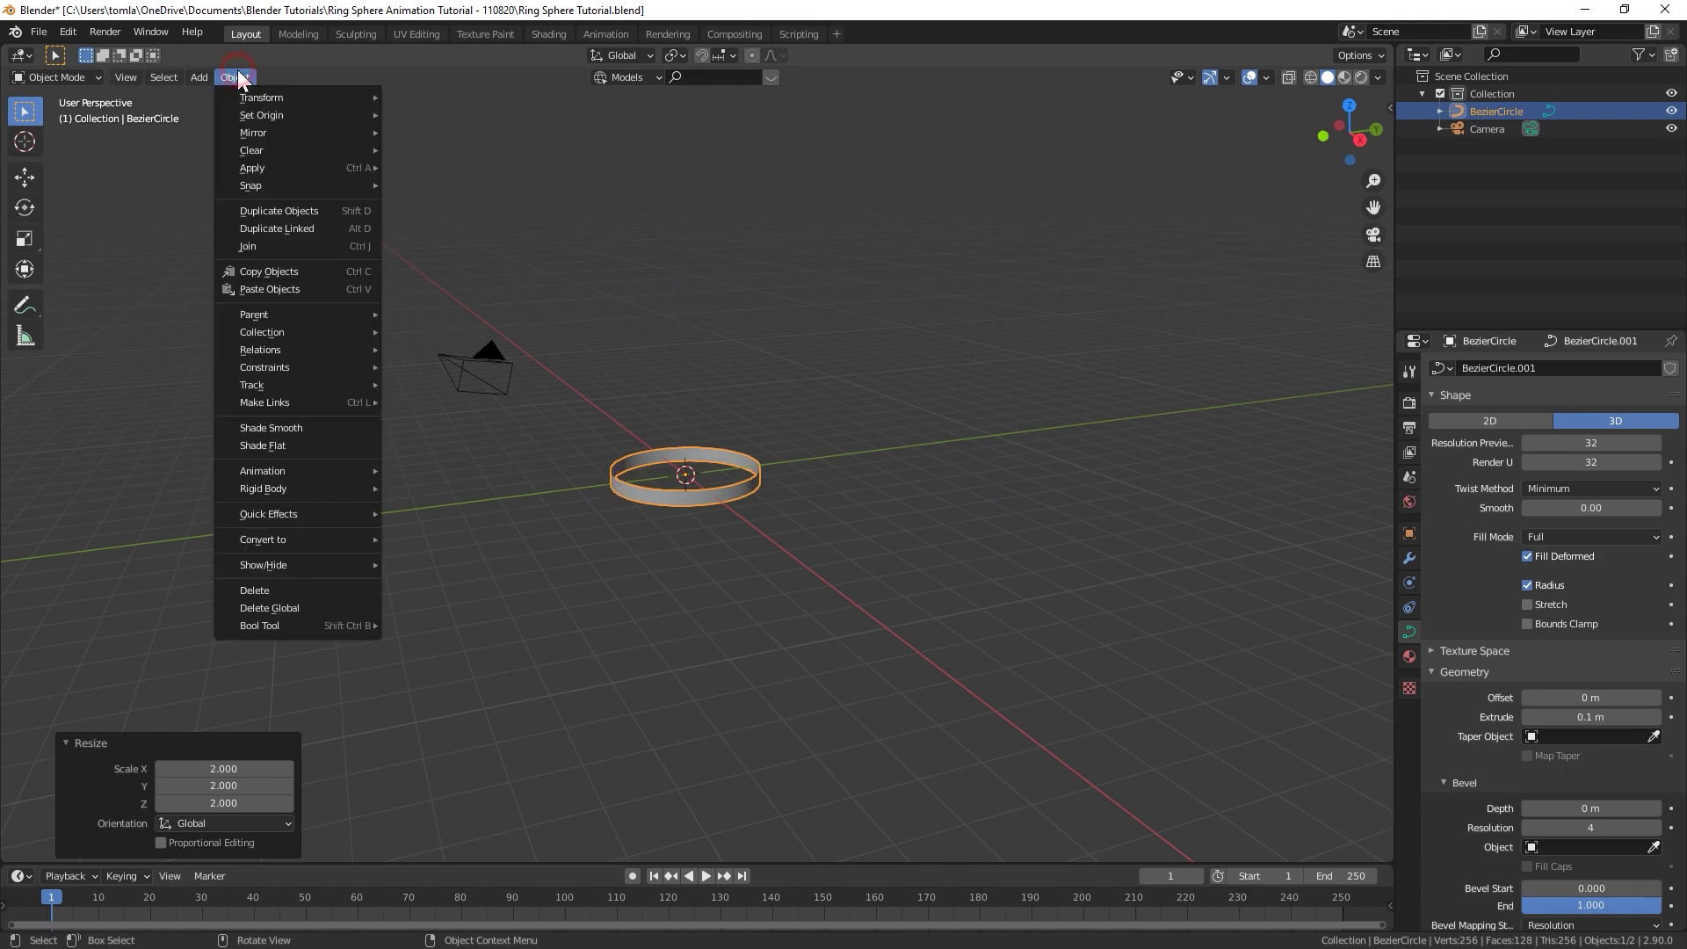
mouse_move(324, 539)
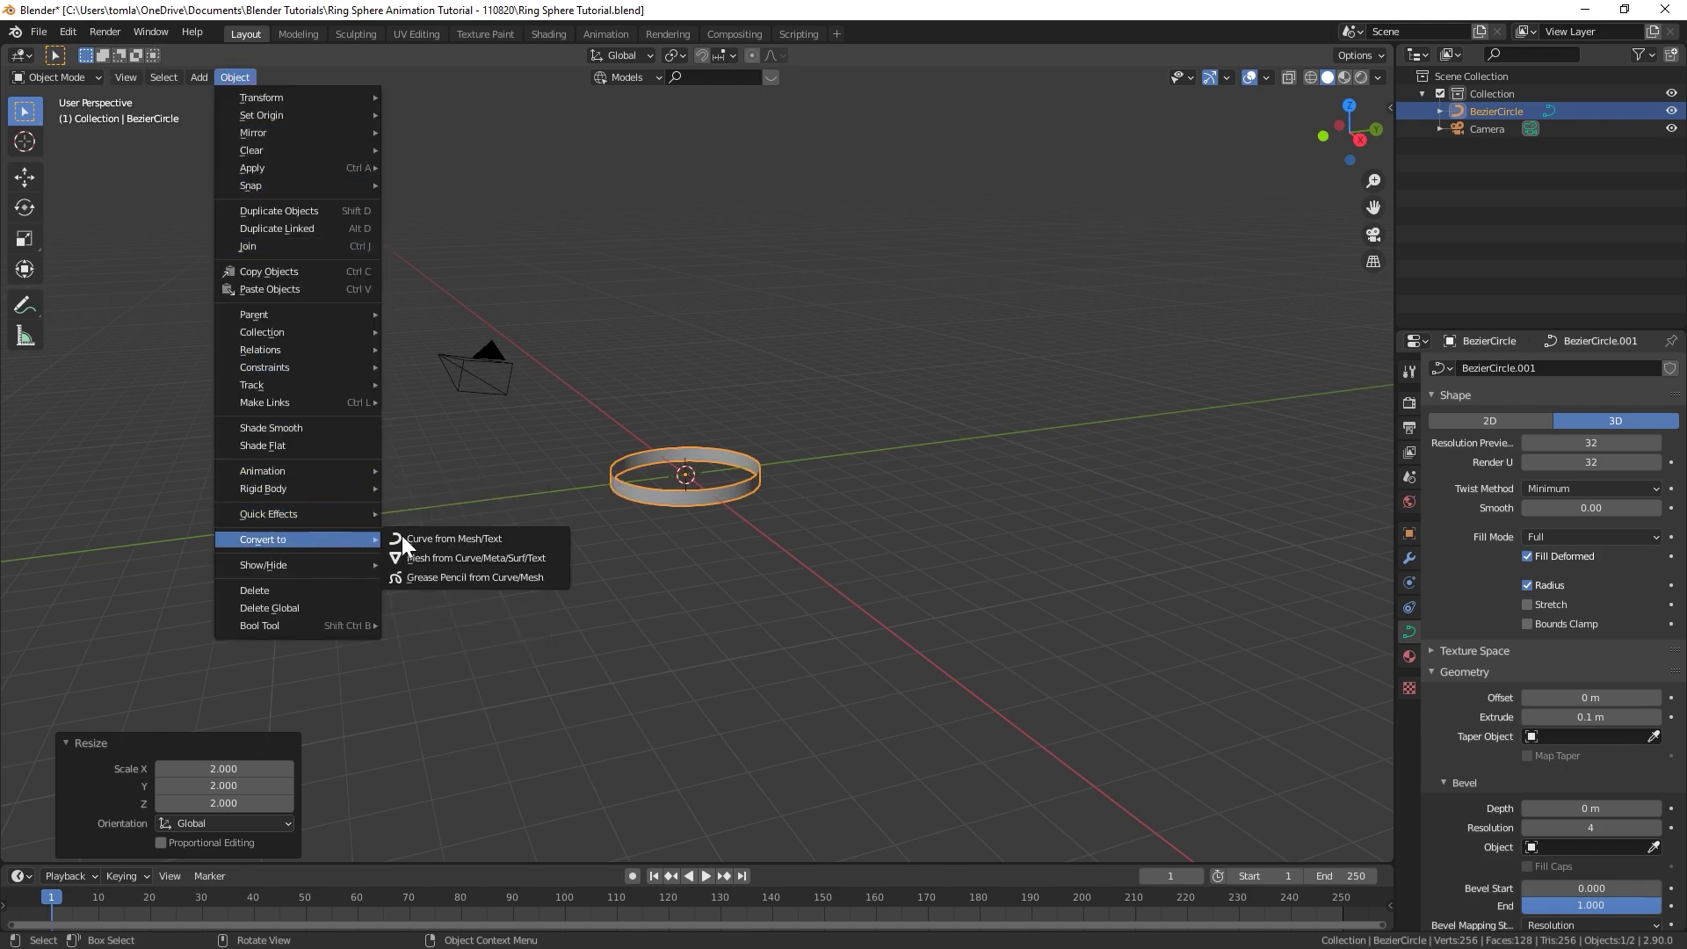
left_click(447, 557)
scroll(789, 487, "up", 3)
Step: Add a Solidify modifier with 0.05 m thickness to the ring and apply it
left_click(1410, 558)
left_click(1500, 366)
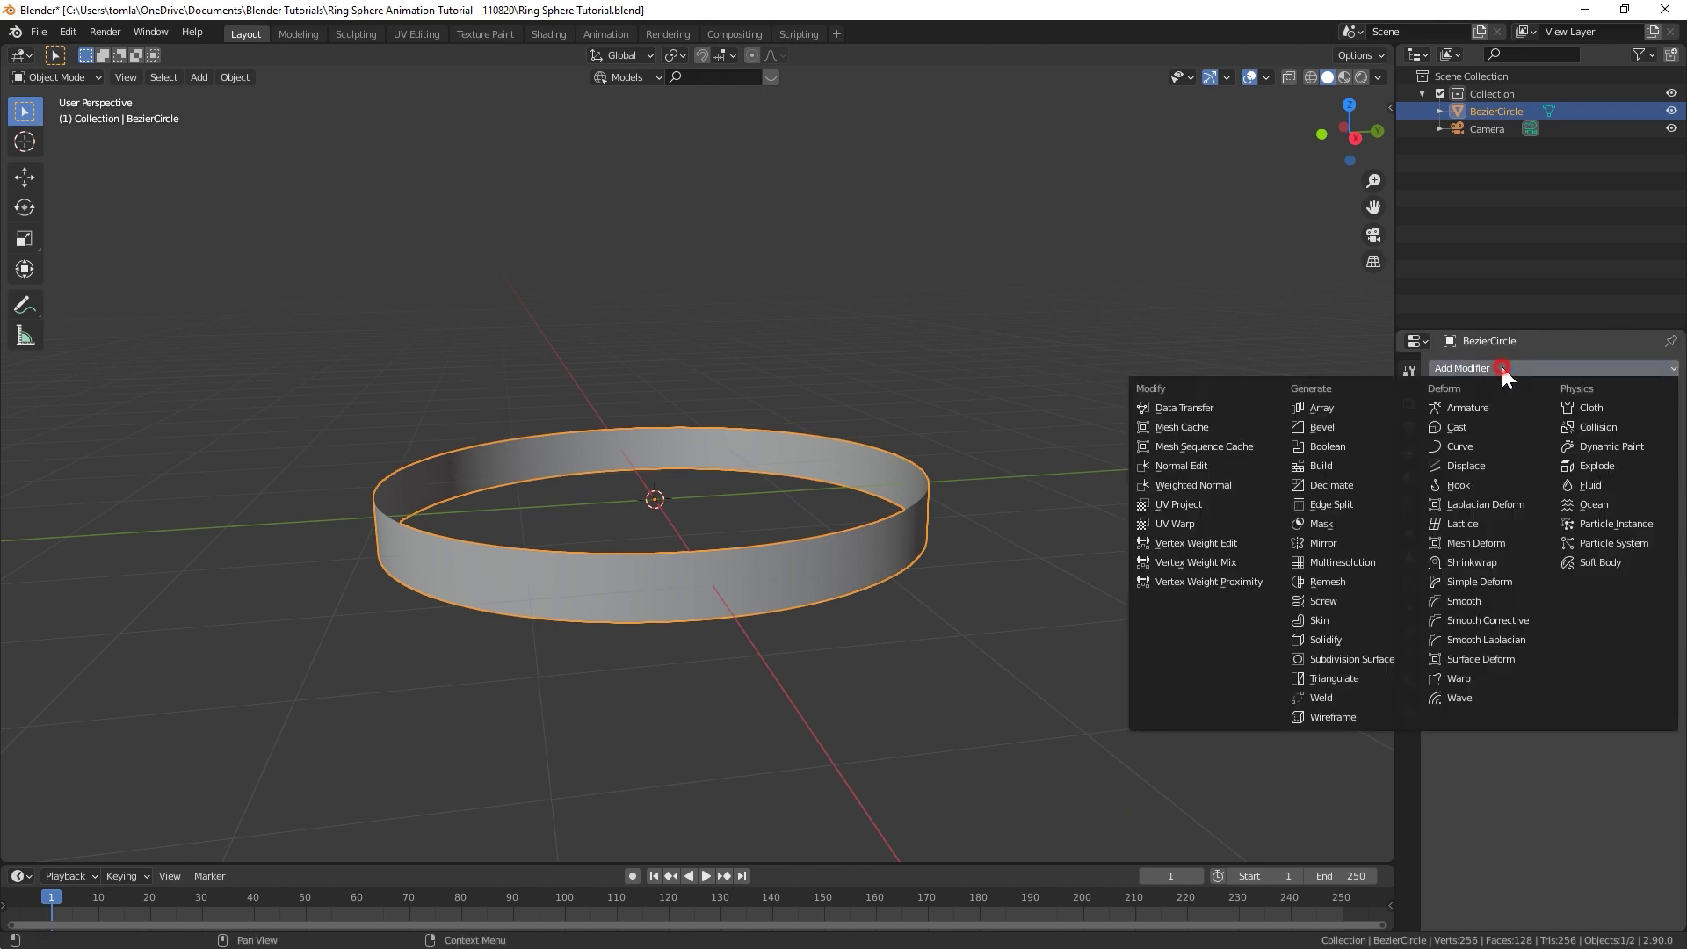
left_click(1345, 639)
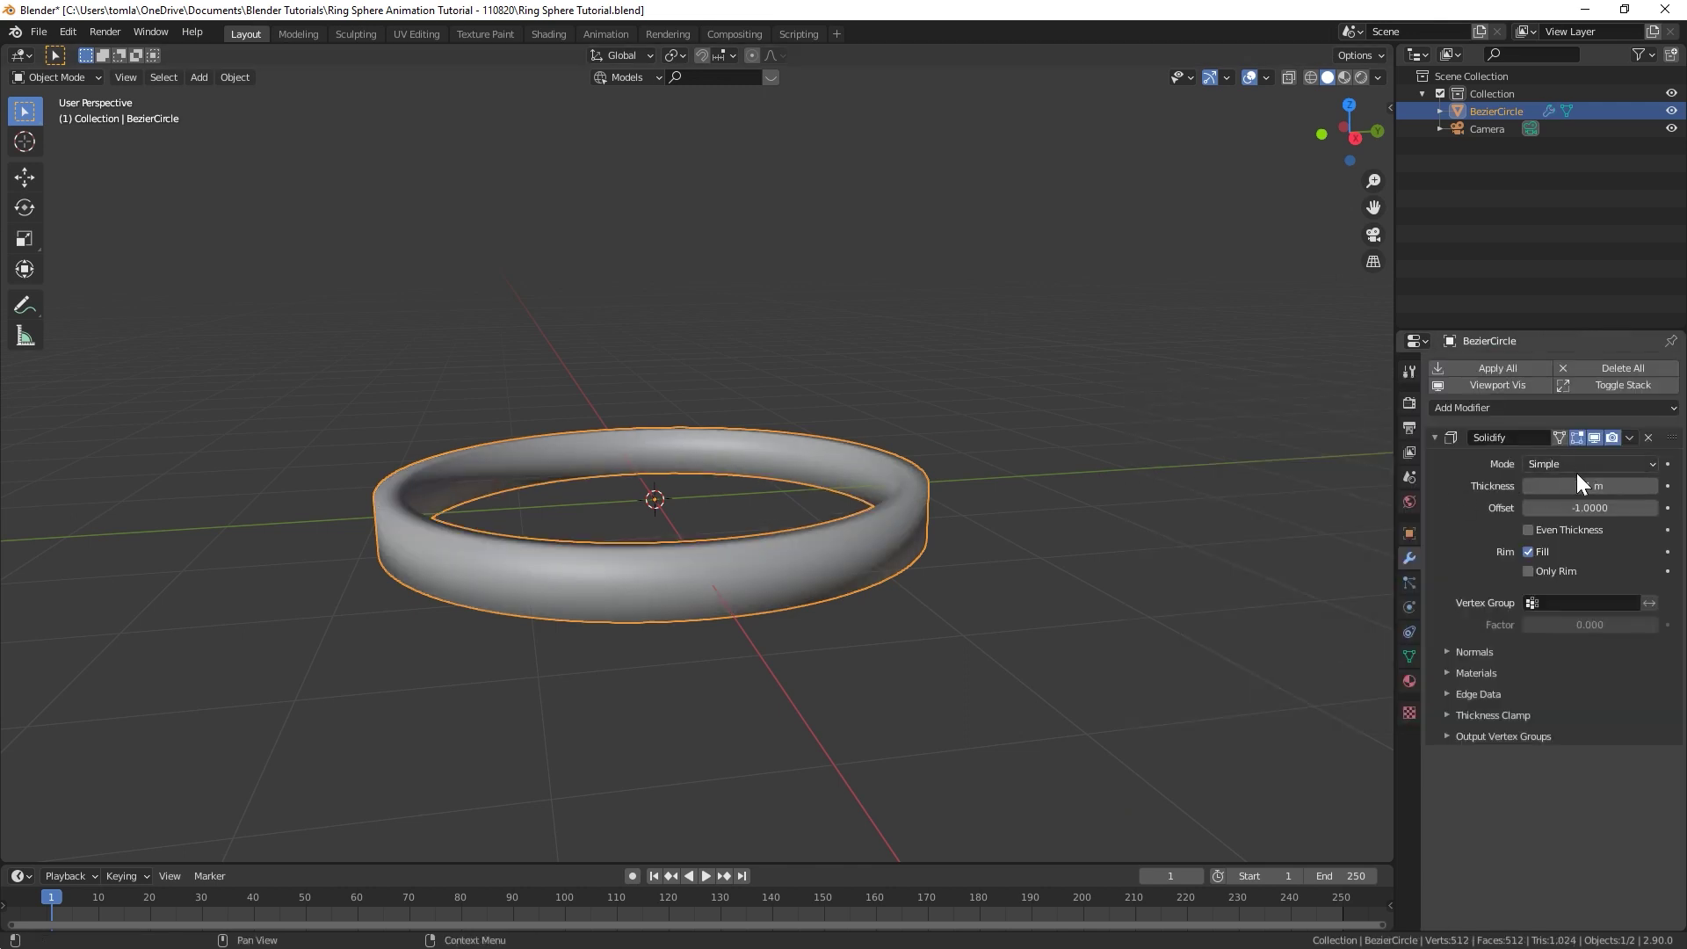
left_click(1577, 479)
type("0.05")
key("Return")
left_click(1630, 437)
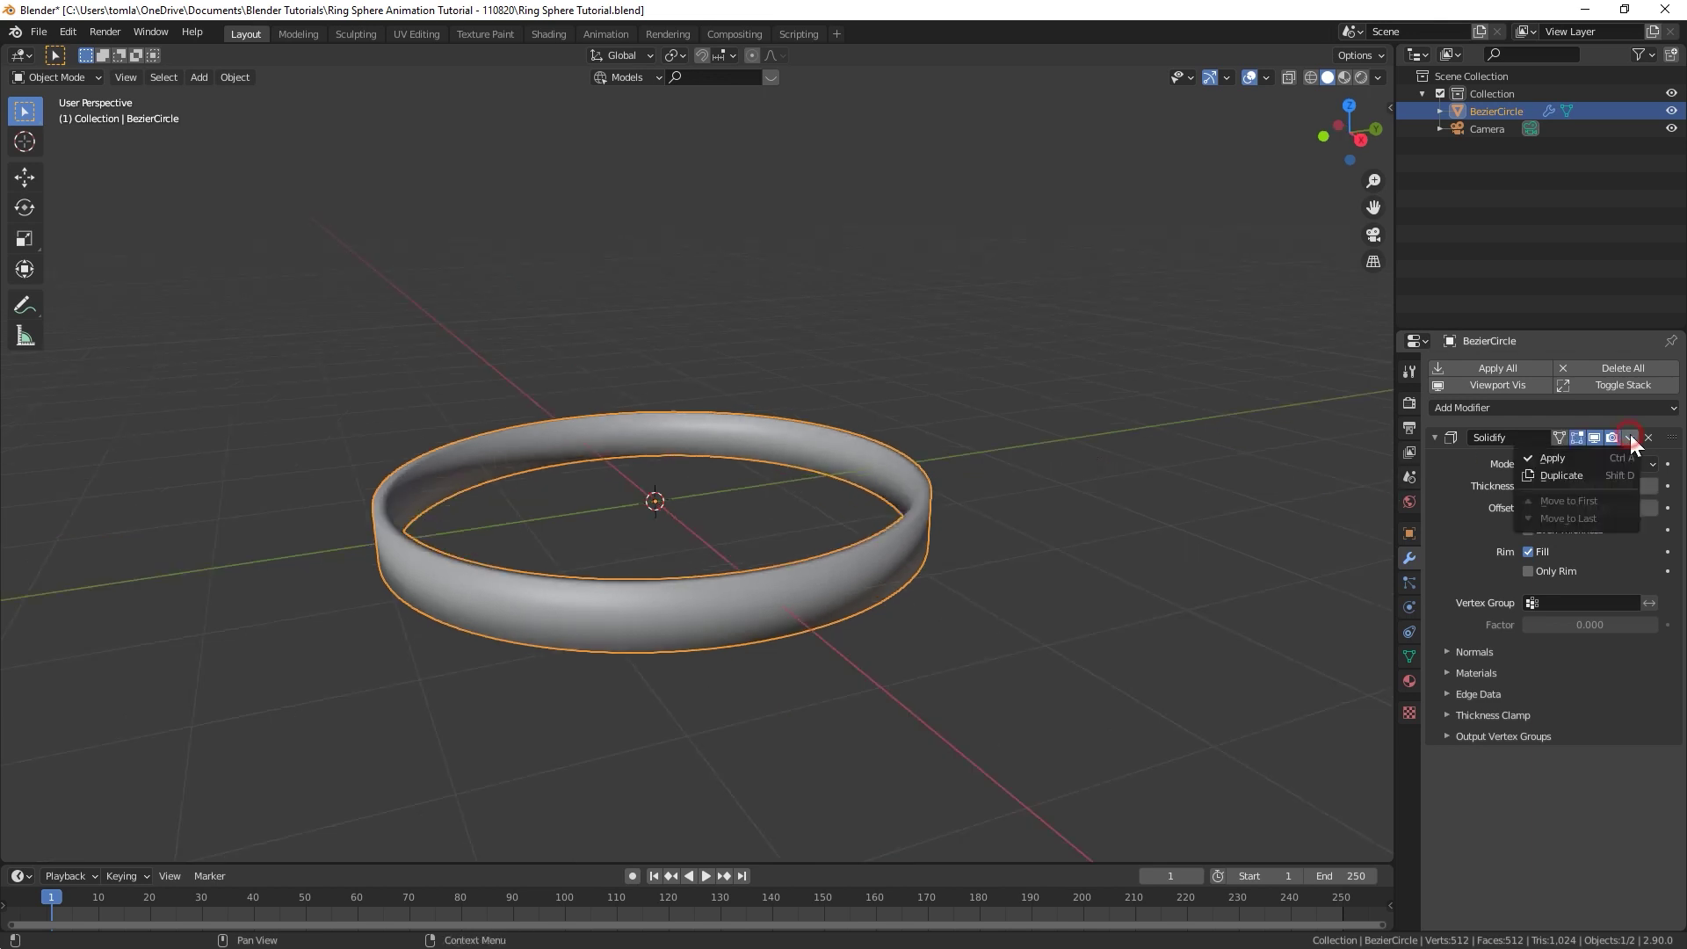
left_click(1568, 460)
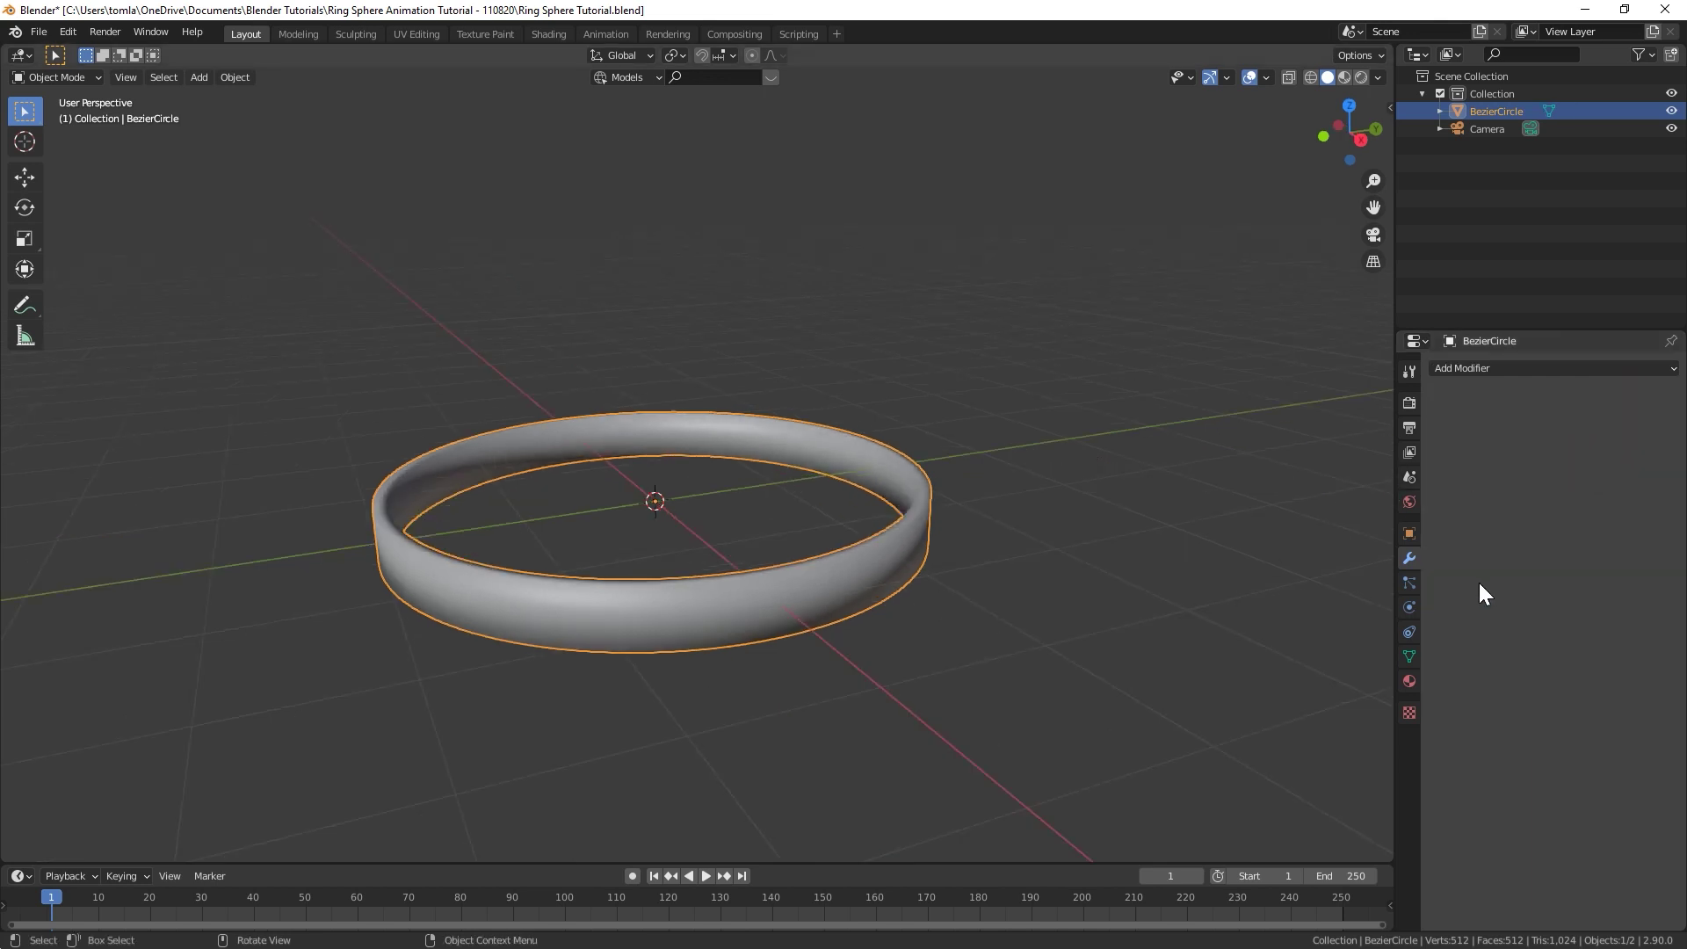
Step: Enable Auto Smooth for the ring's normals and apply the object's scale
left_click(1409, 656)
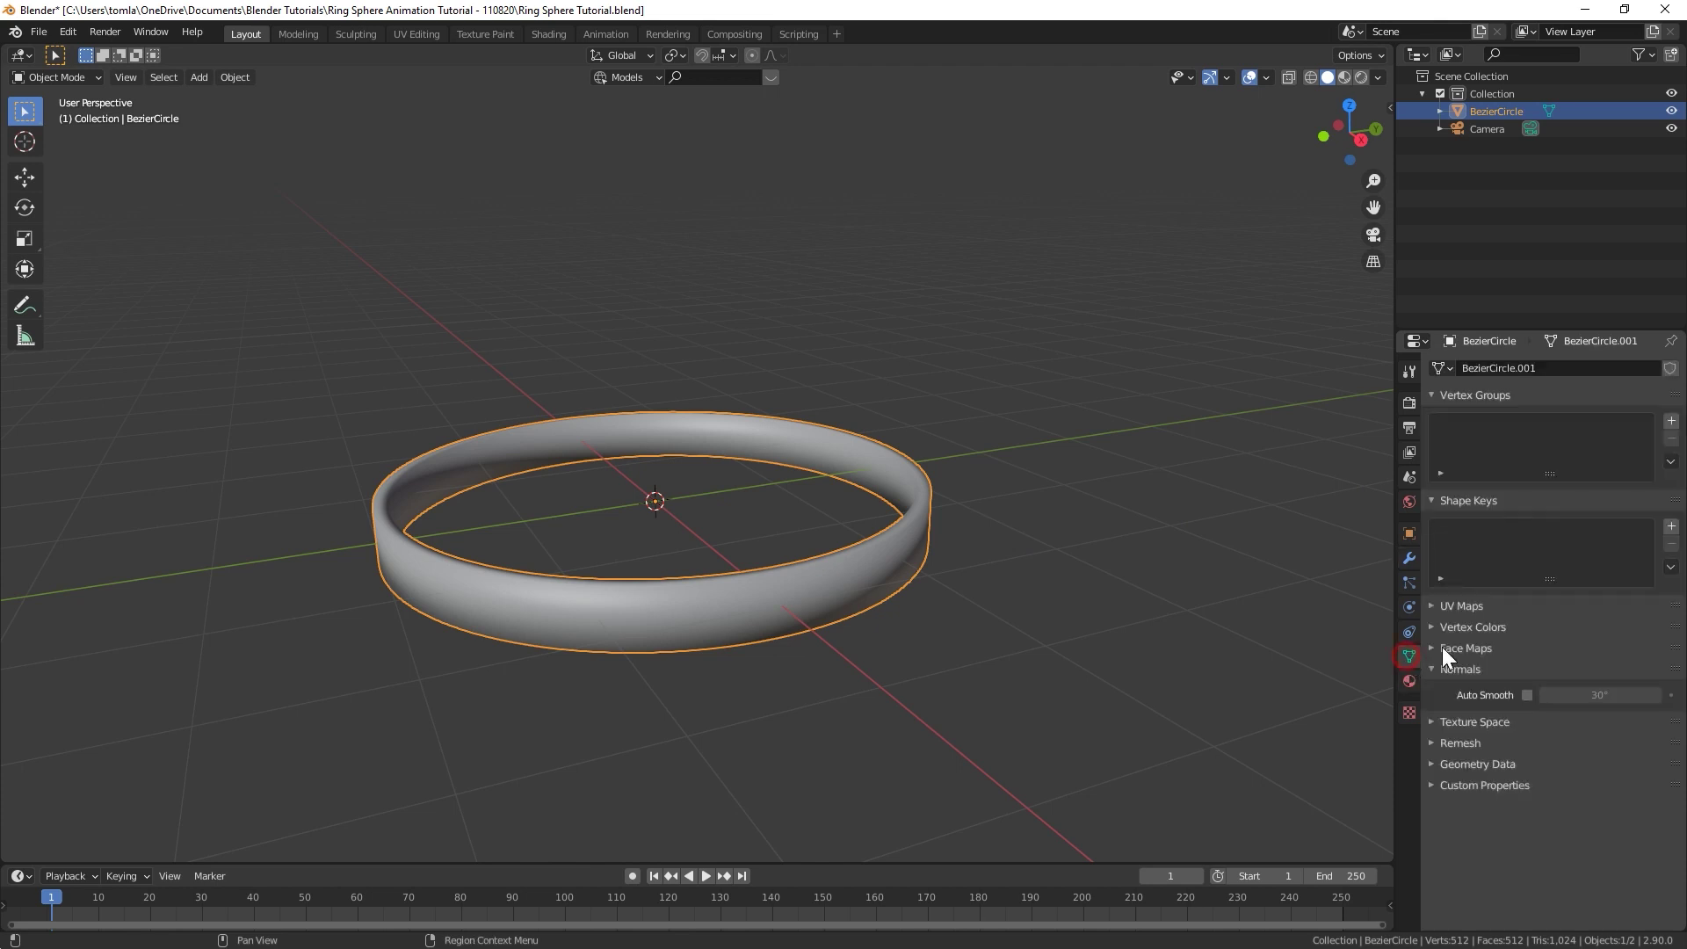
left_click(1527, 695)
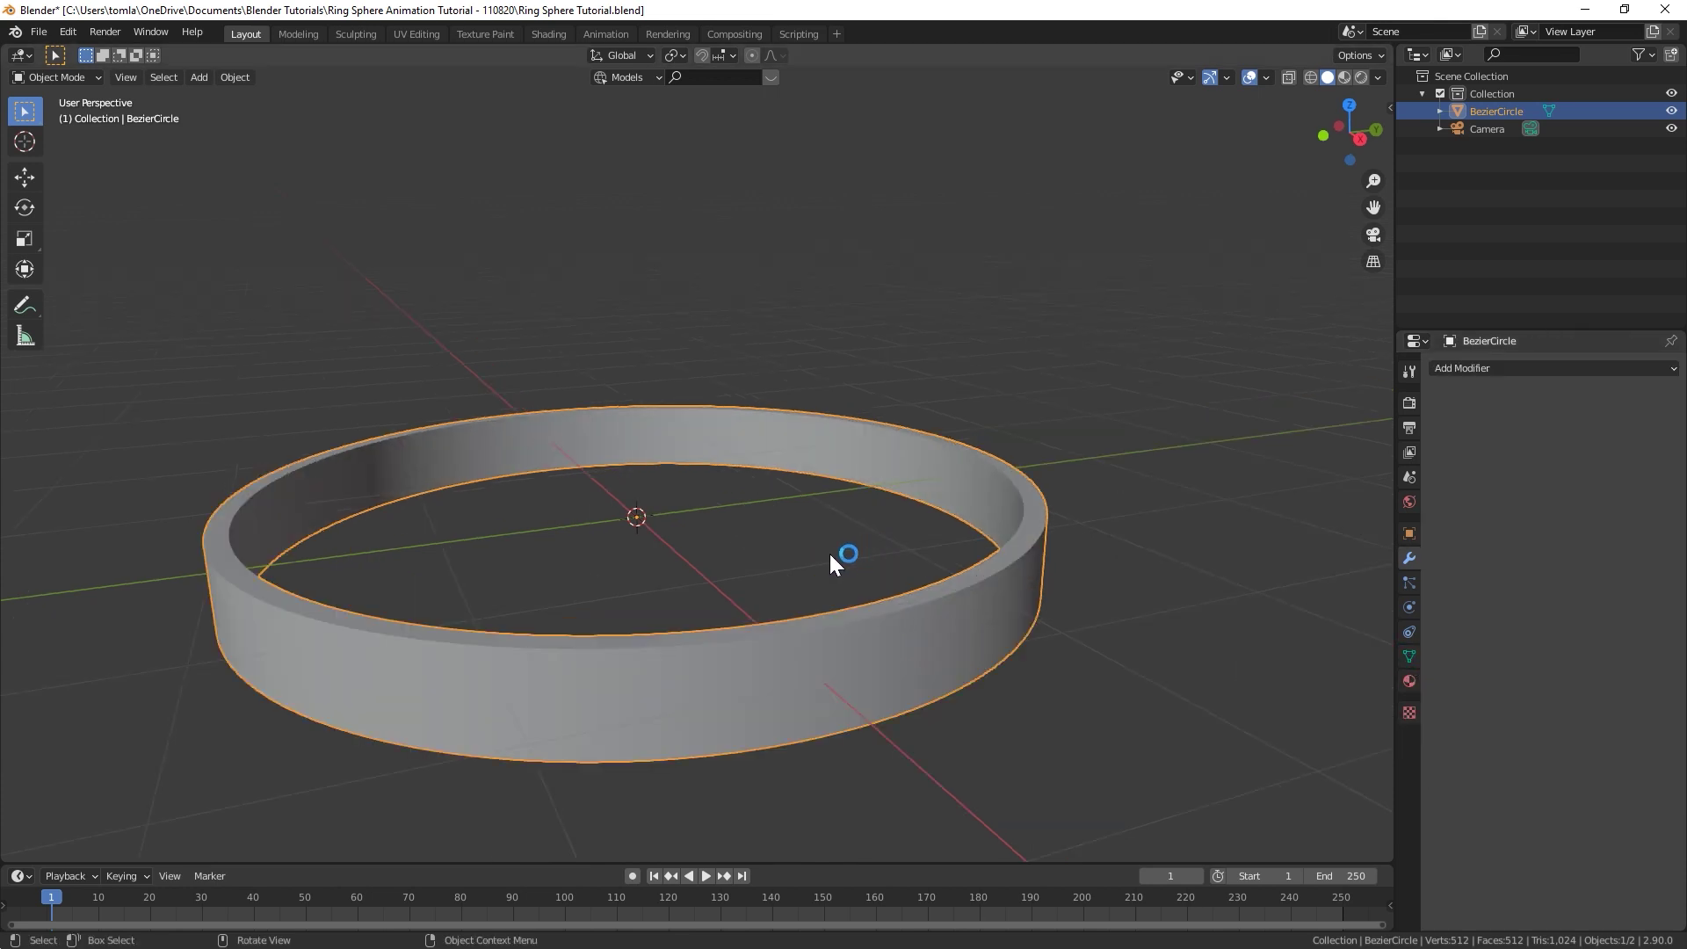
key("ctrl+a")
left_click(829, 554)
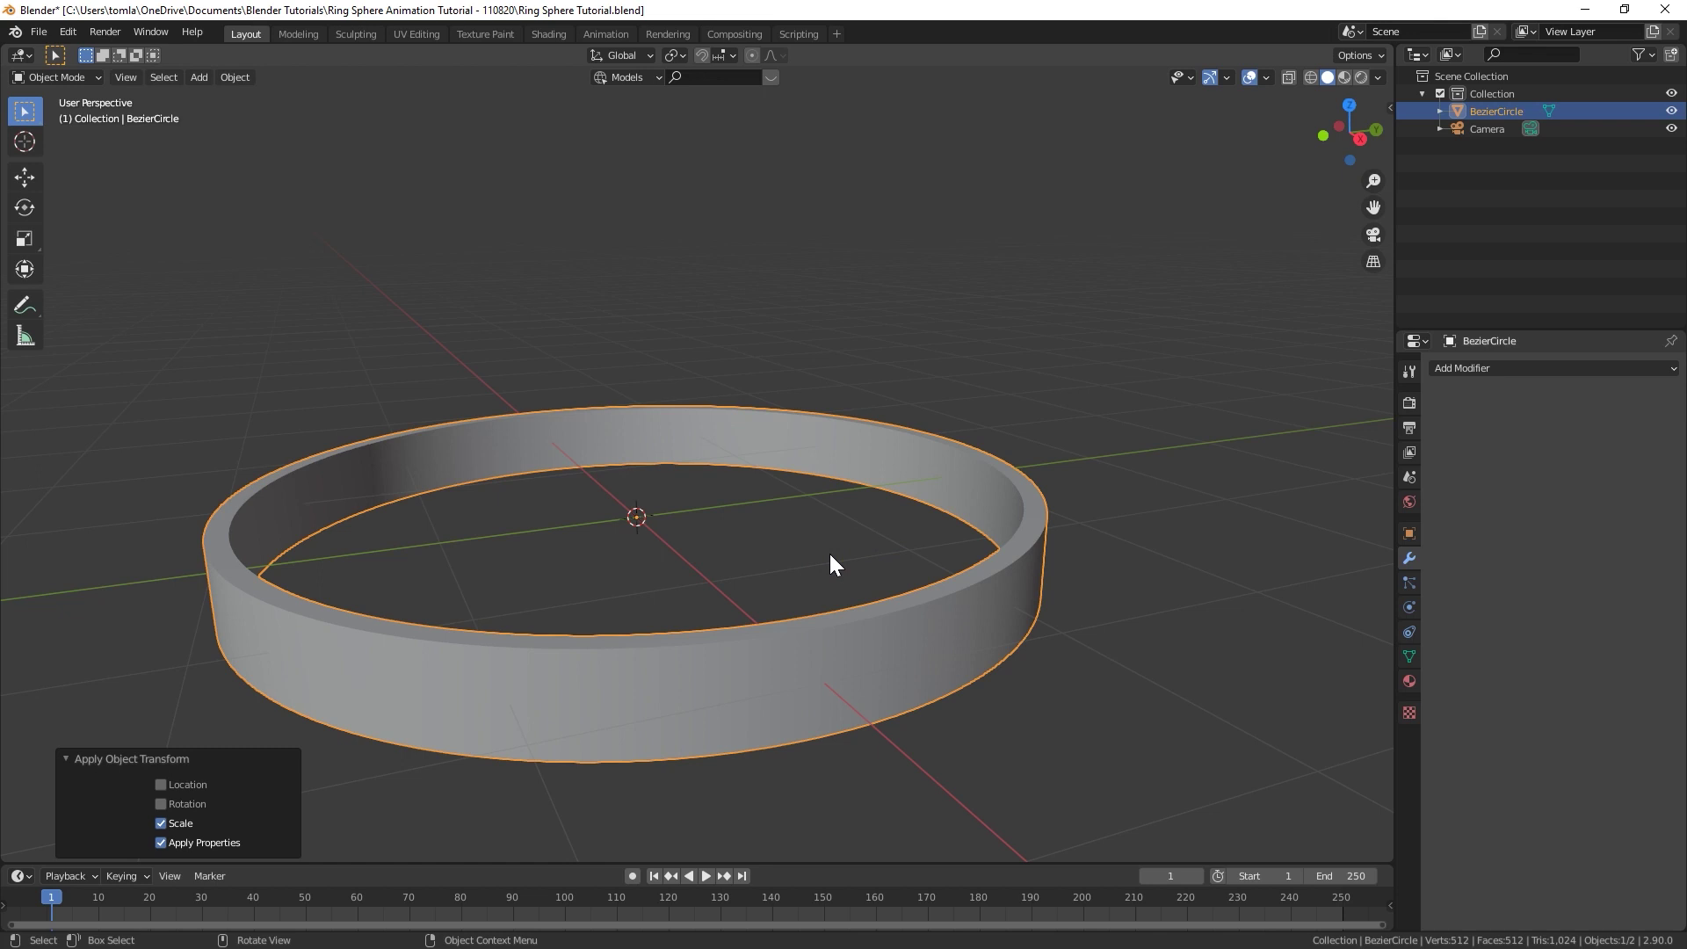
Step: Cut two edge loops around the ring's wall and scale them along Z to about 0.44
key("Tab")
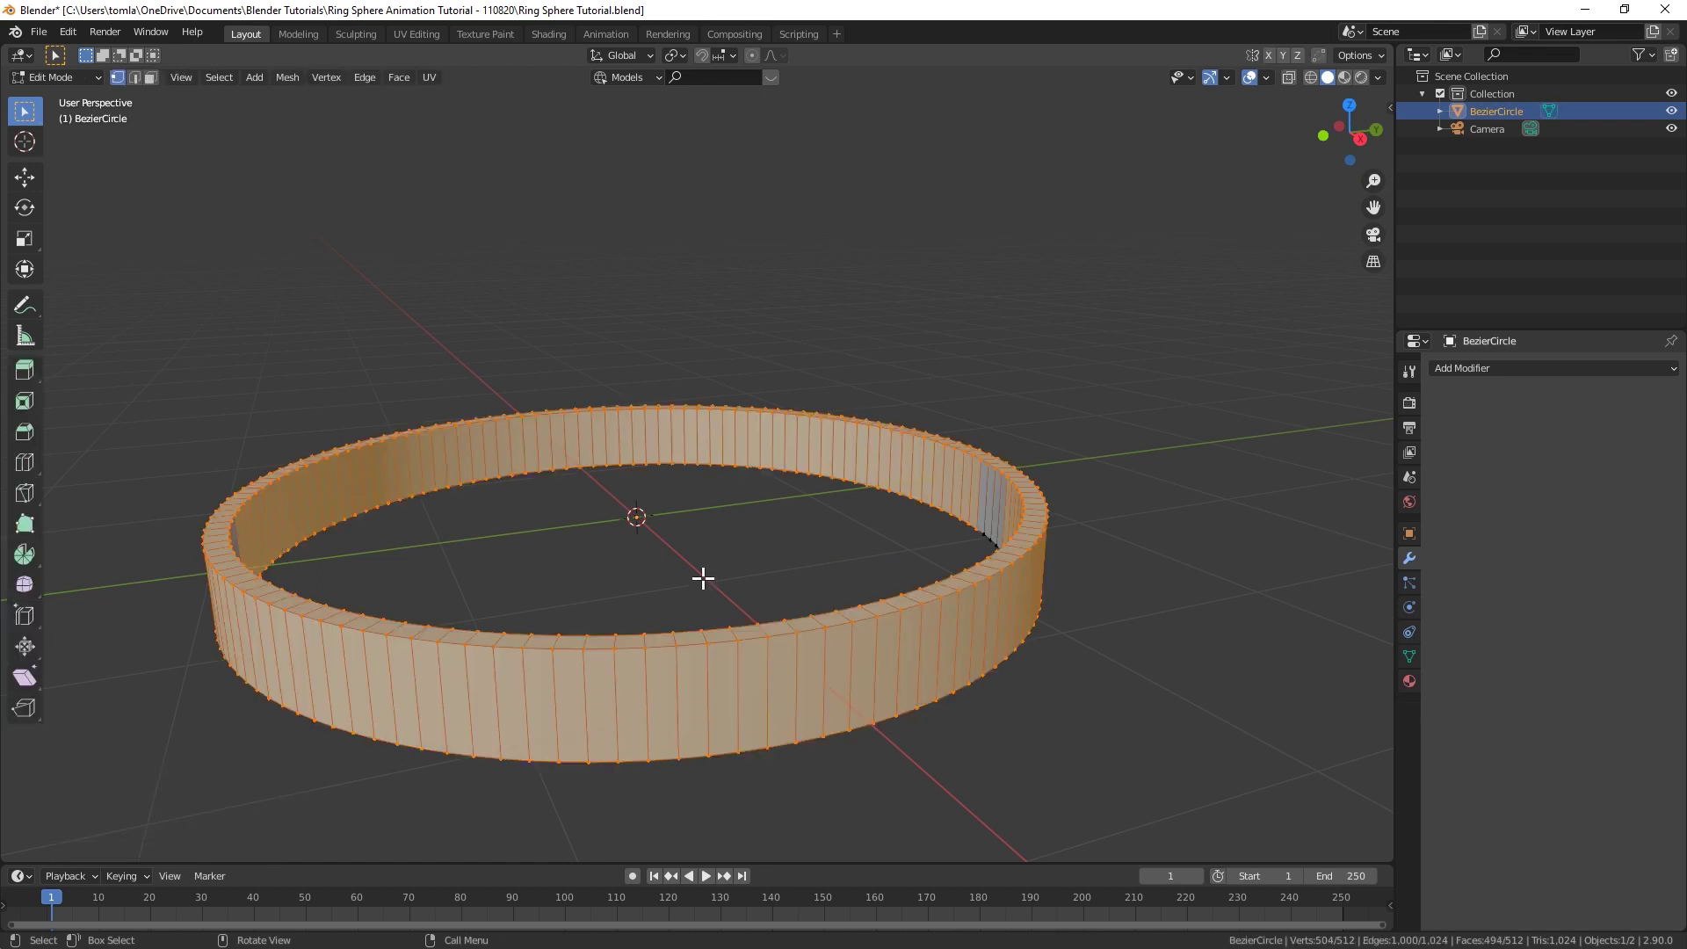
key("2")
key("ctrl+r")
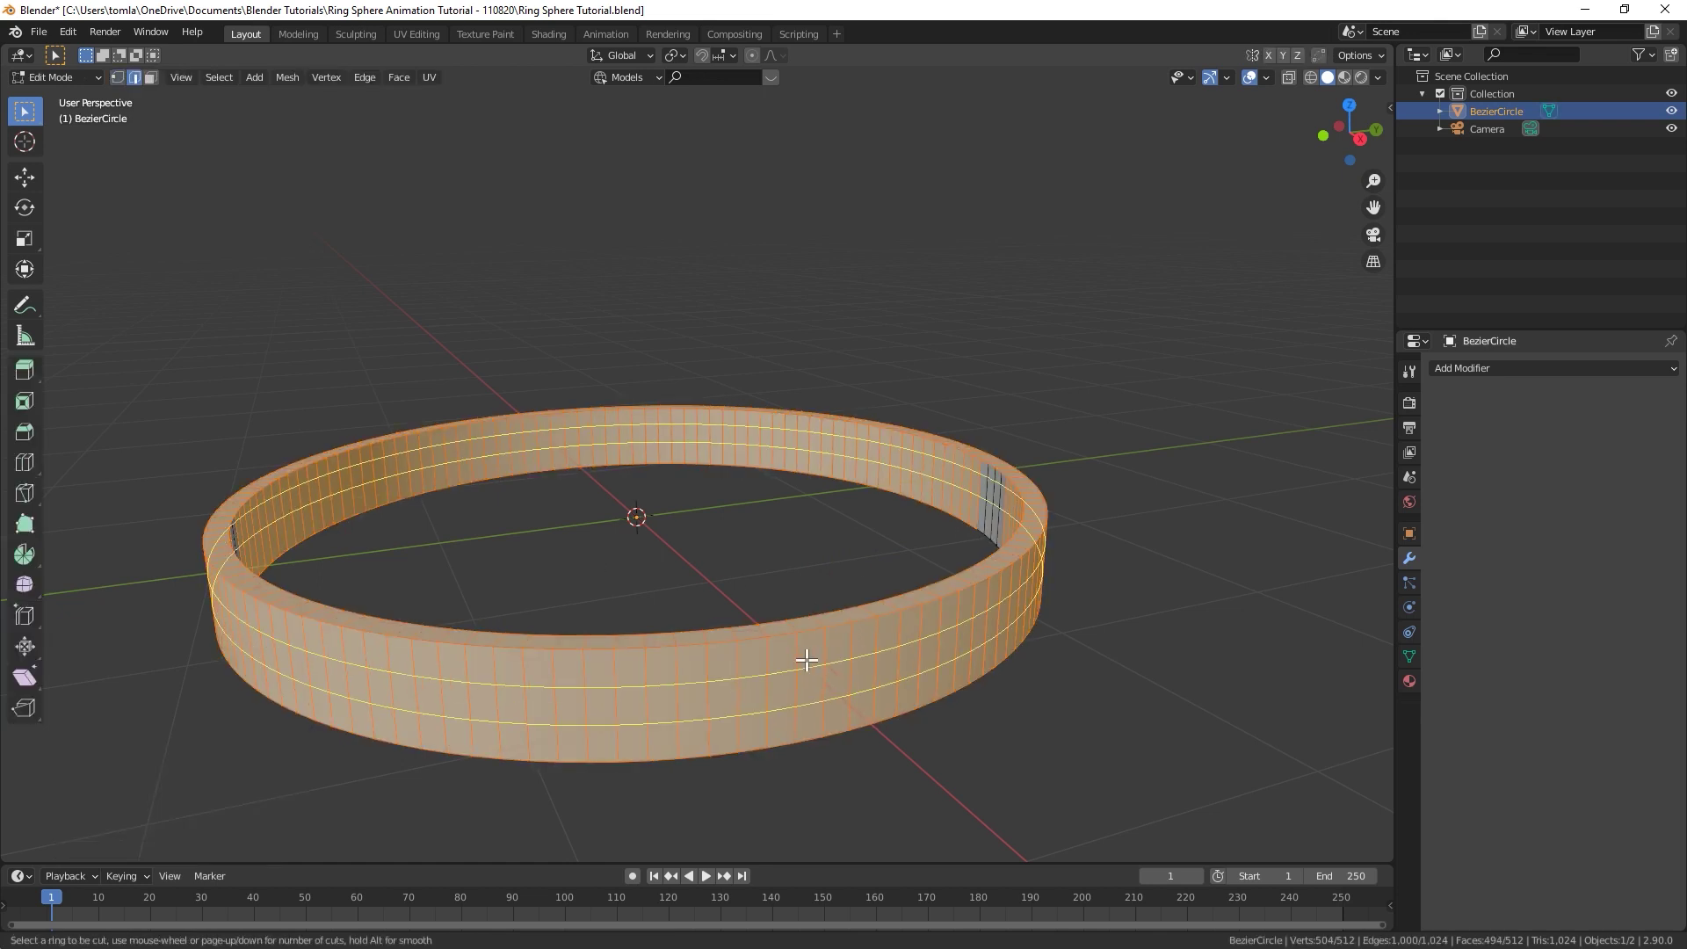
left_click(803, 658)
right_click(802, 652)
key("s")
key("z")
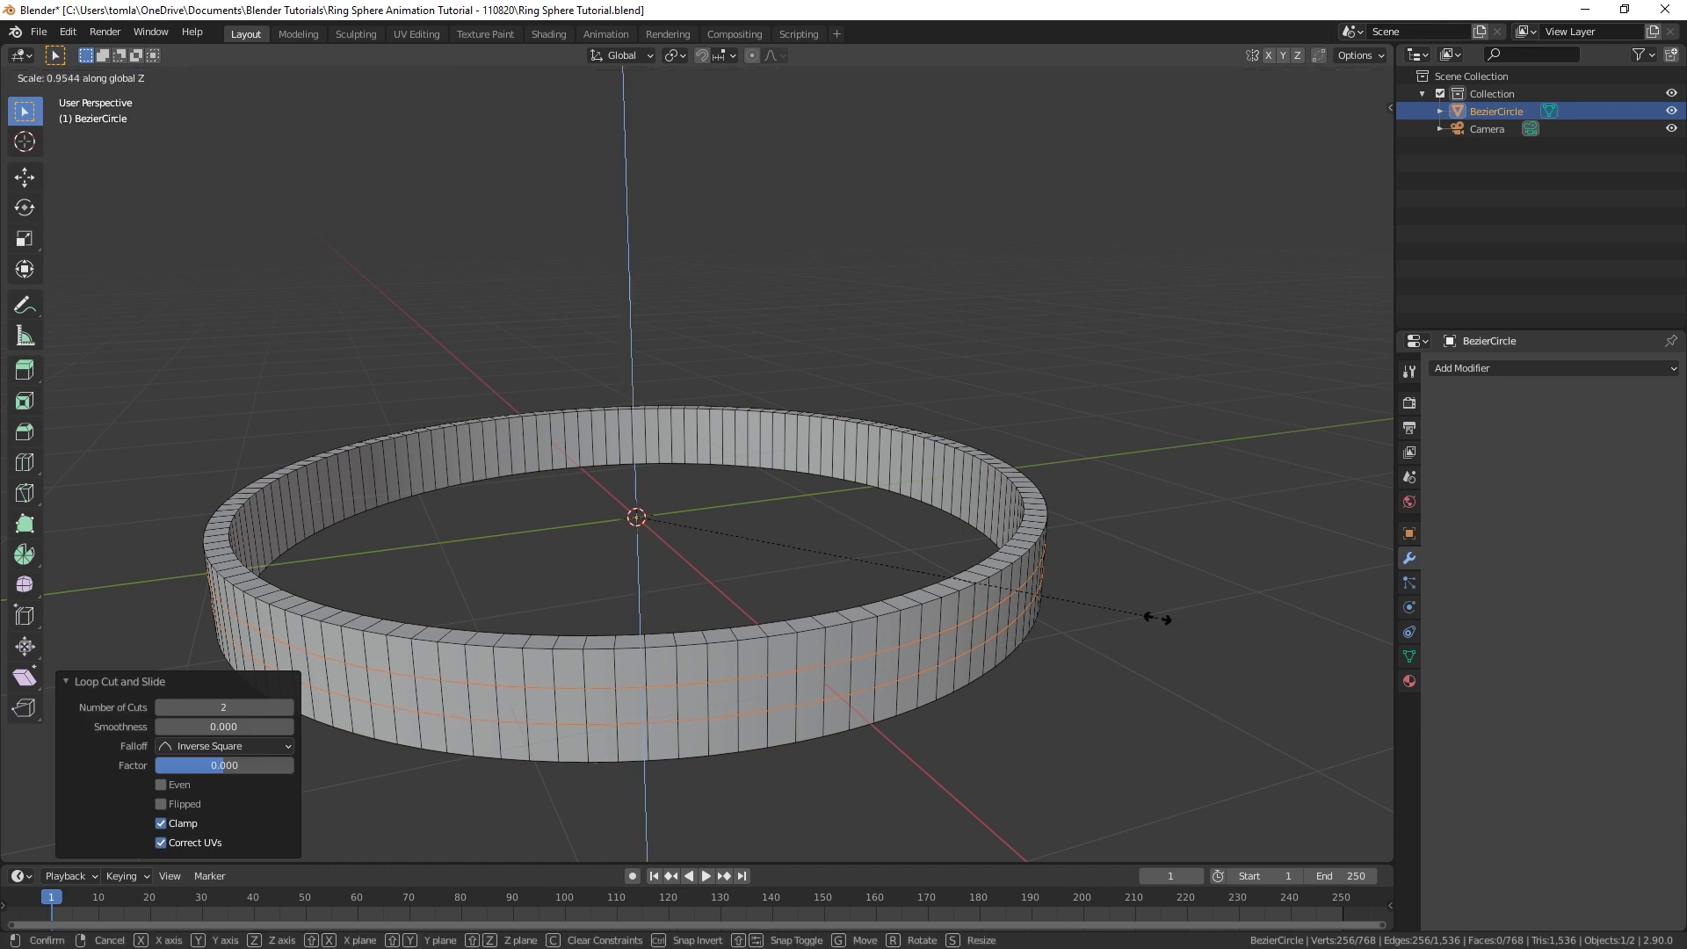
left_click(872, 554)
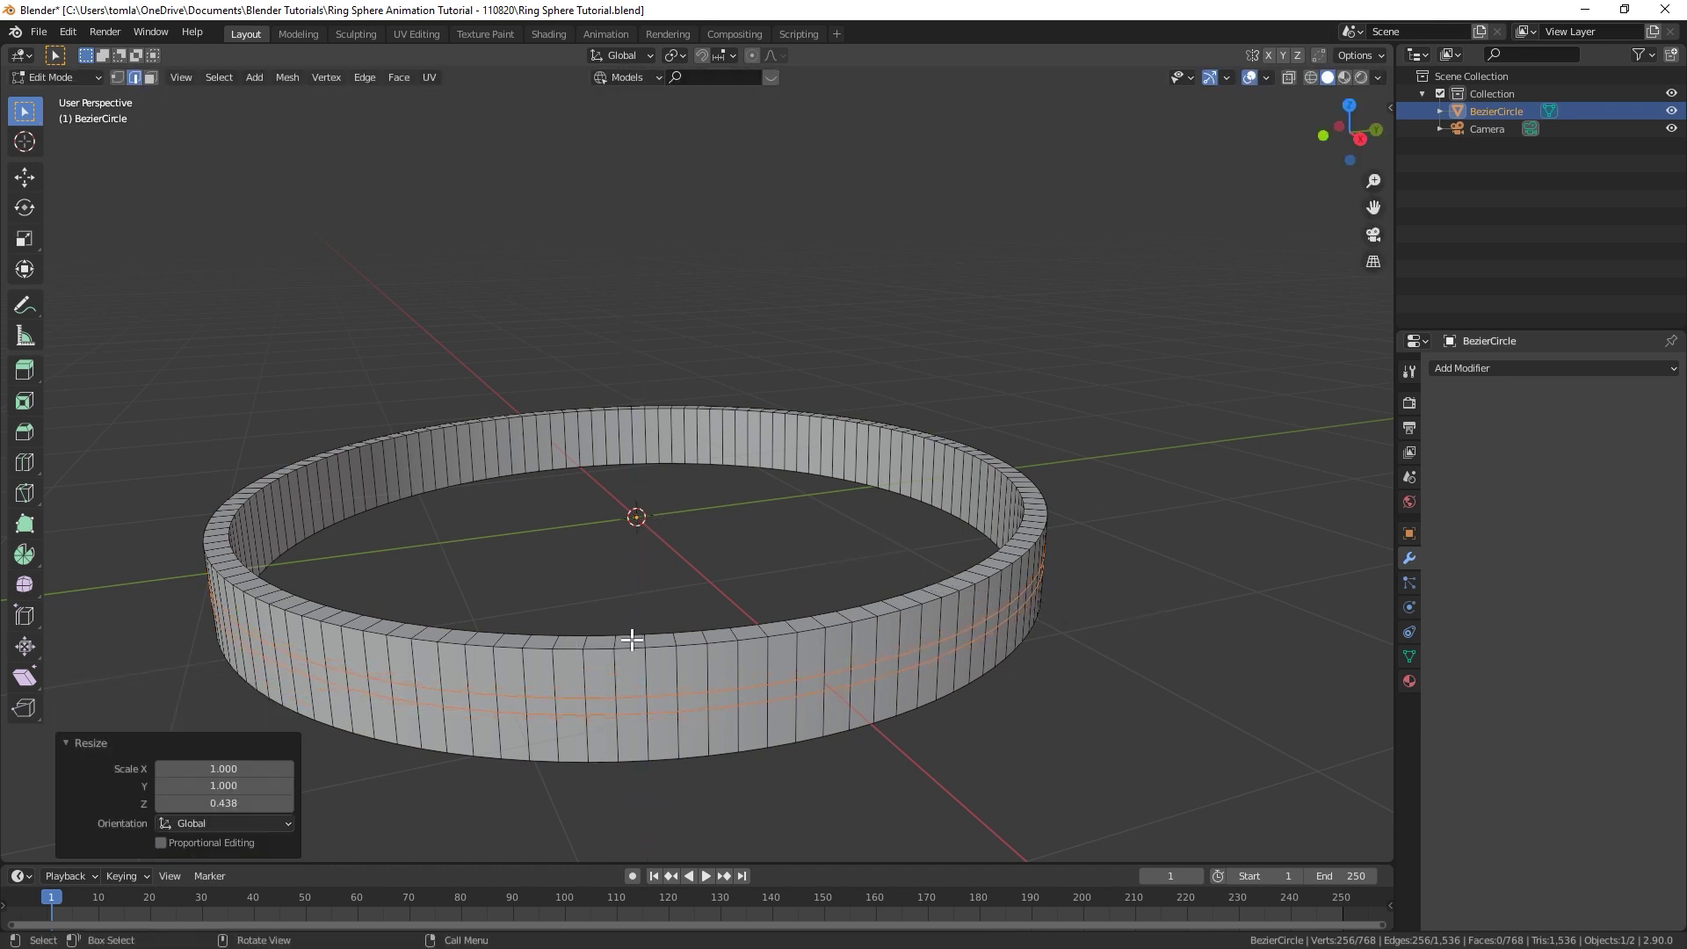
Step: Inset the narrow central face loop on the ring's outer wall with 0 m thickness and -0.05 m depth
key("3")
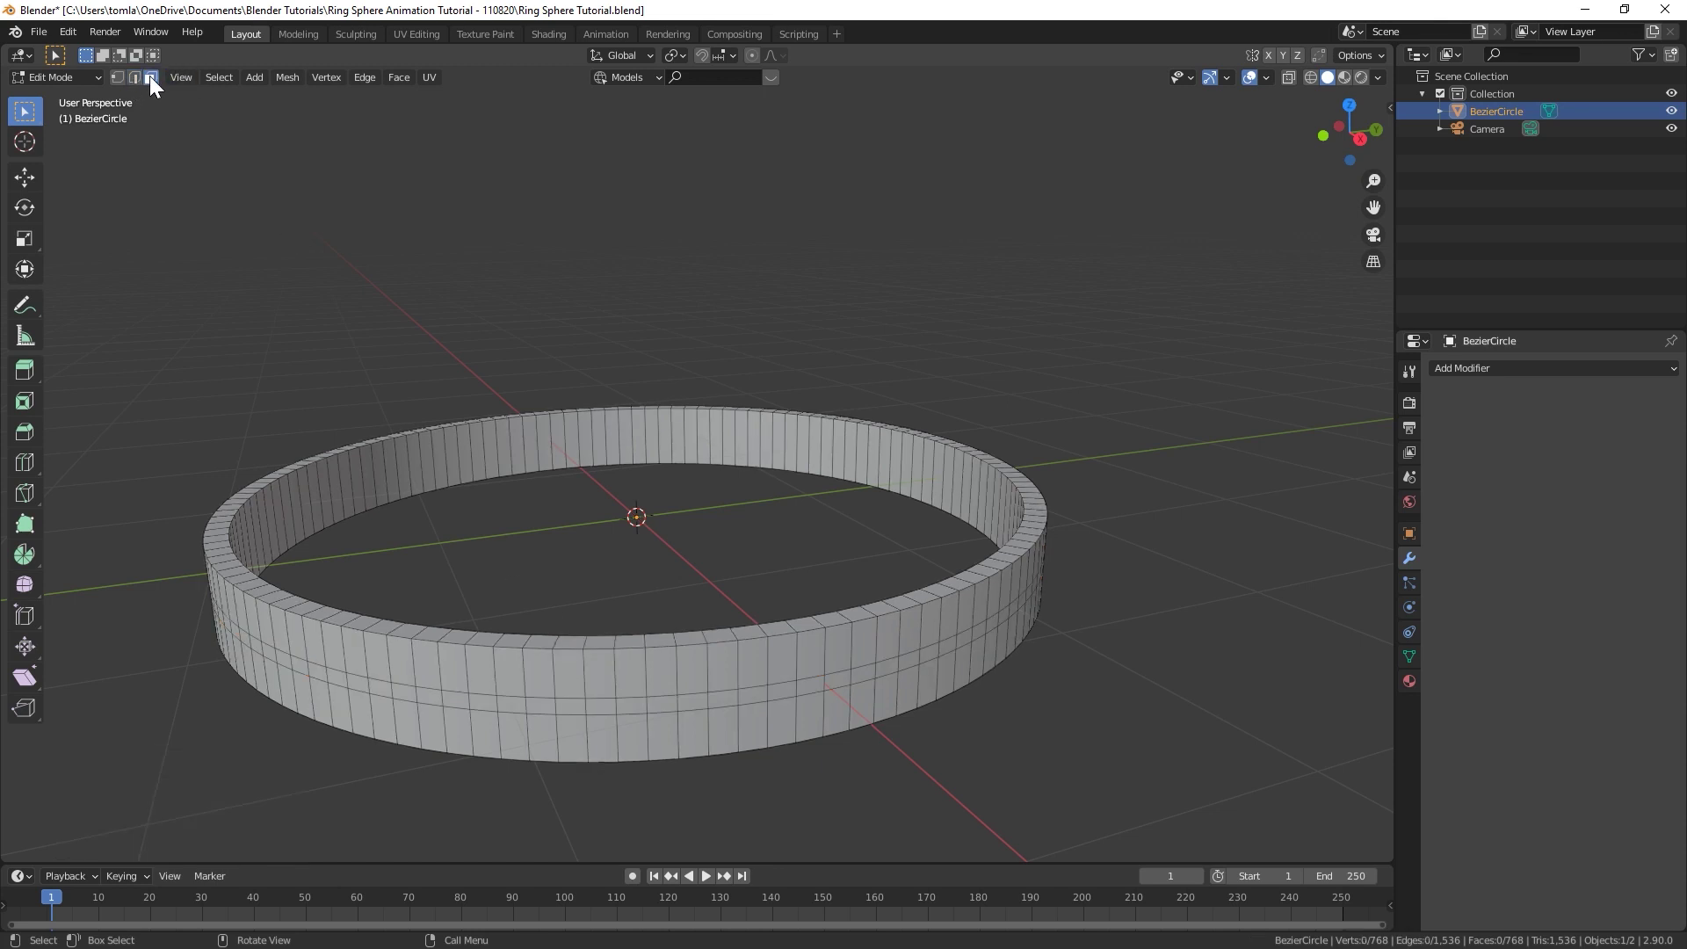
left_click(703, 701, "alt")
scroll(809, 668, "up", 3)
scroll(808, 666, "down", 4)
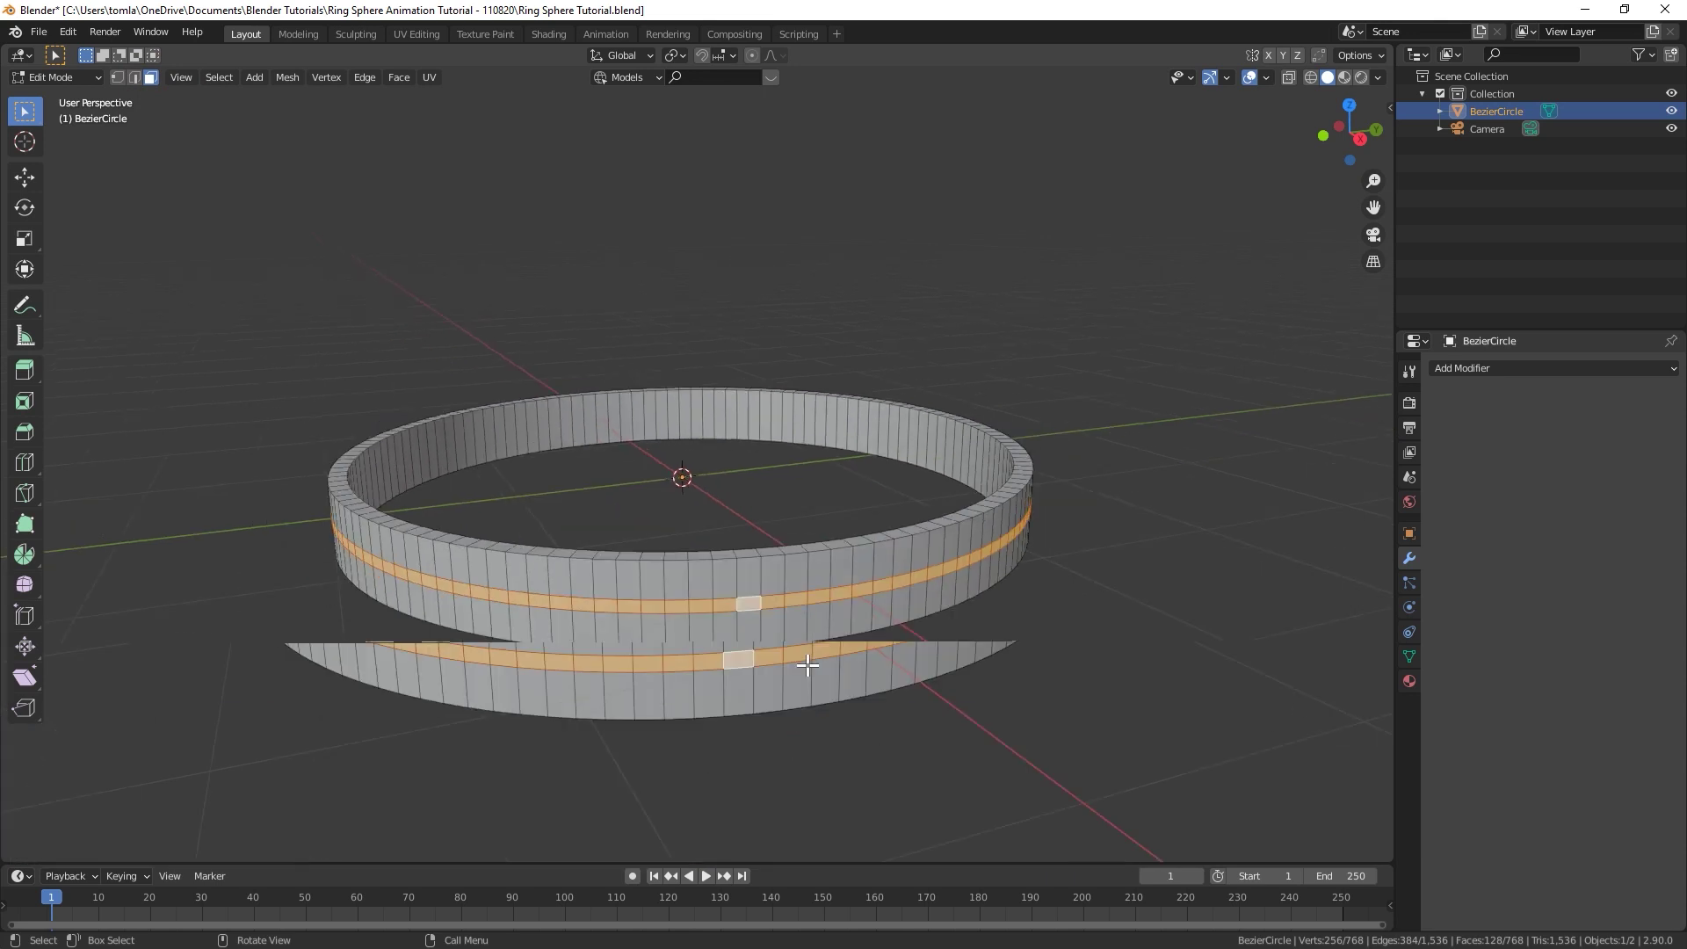
middle_click_drag(807, 665, 1126, 665)
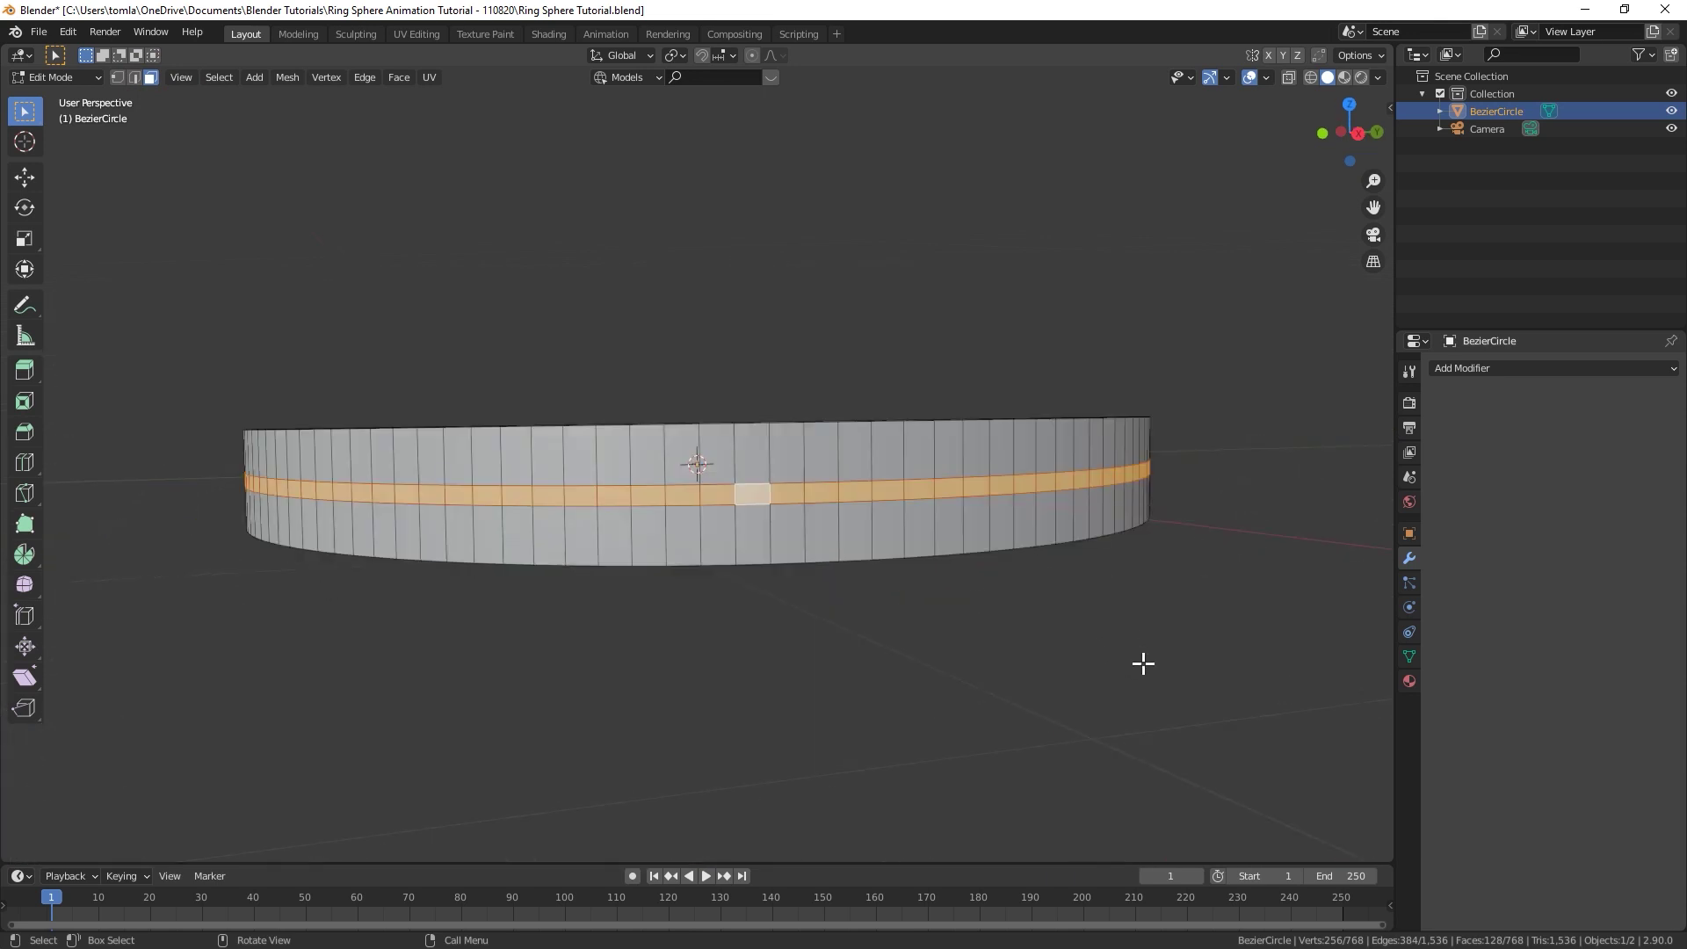
key("i")
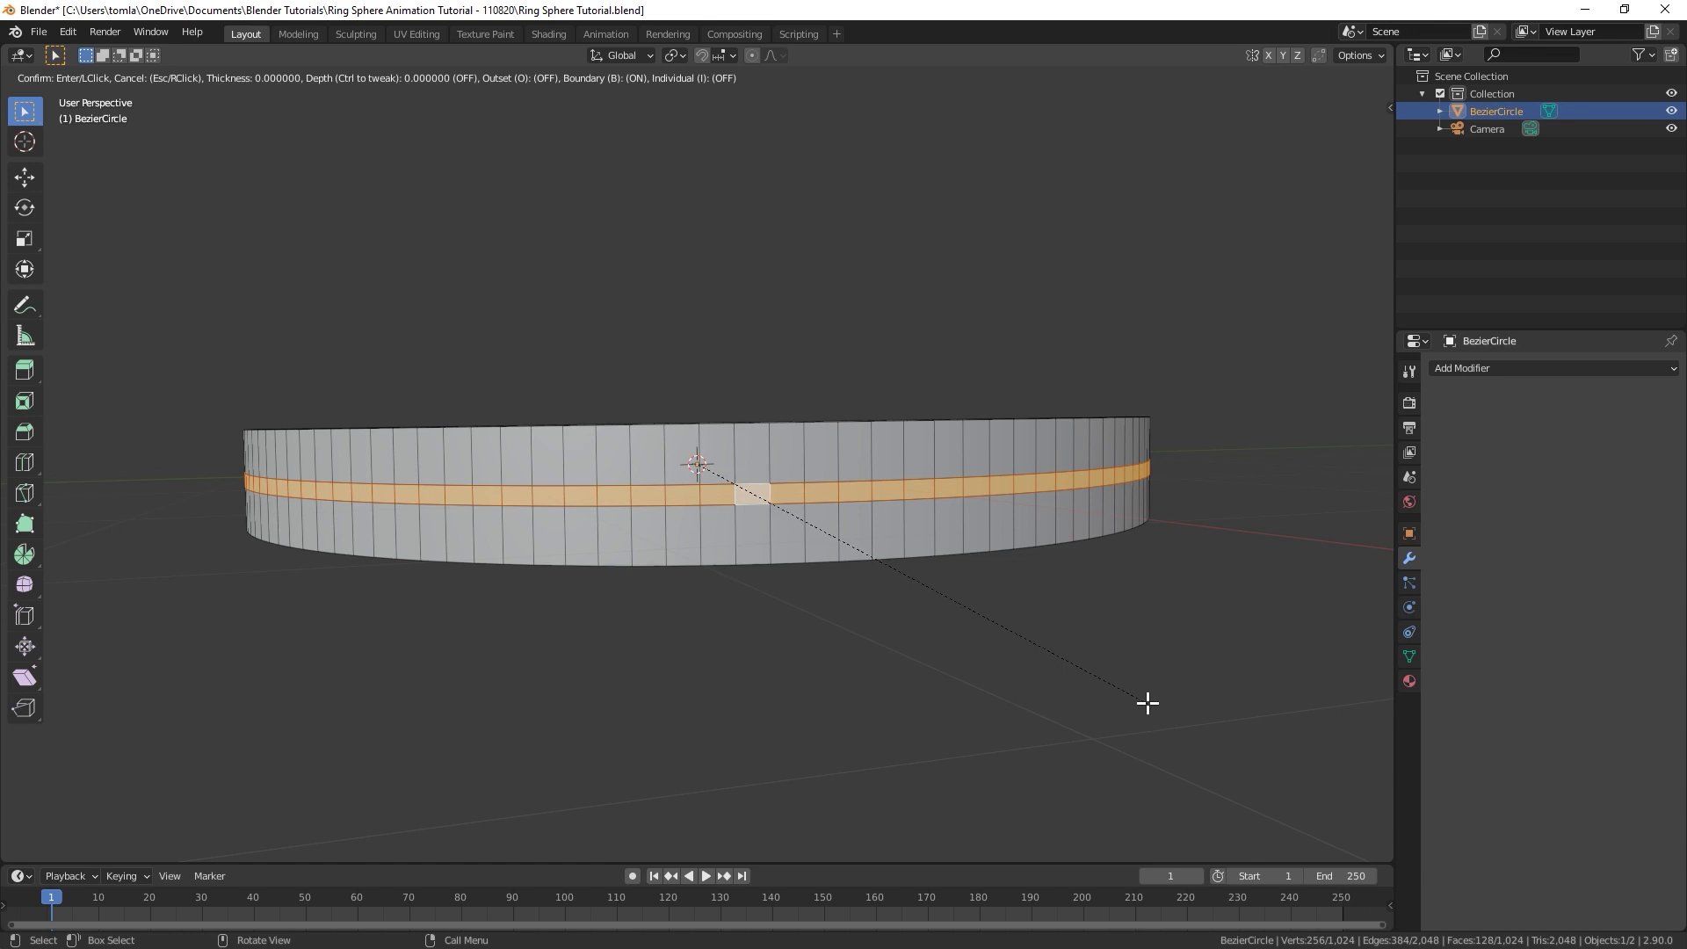
left_click(1146, 703)
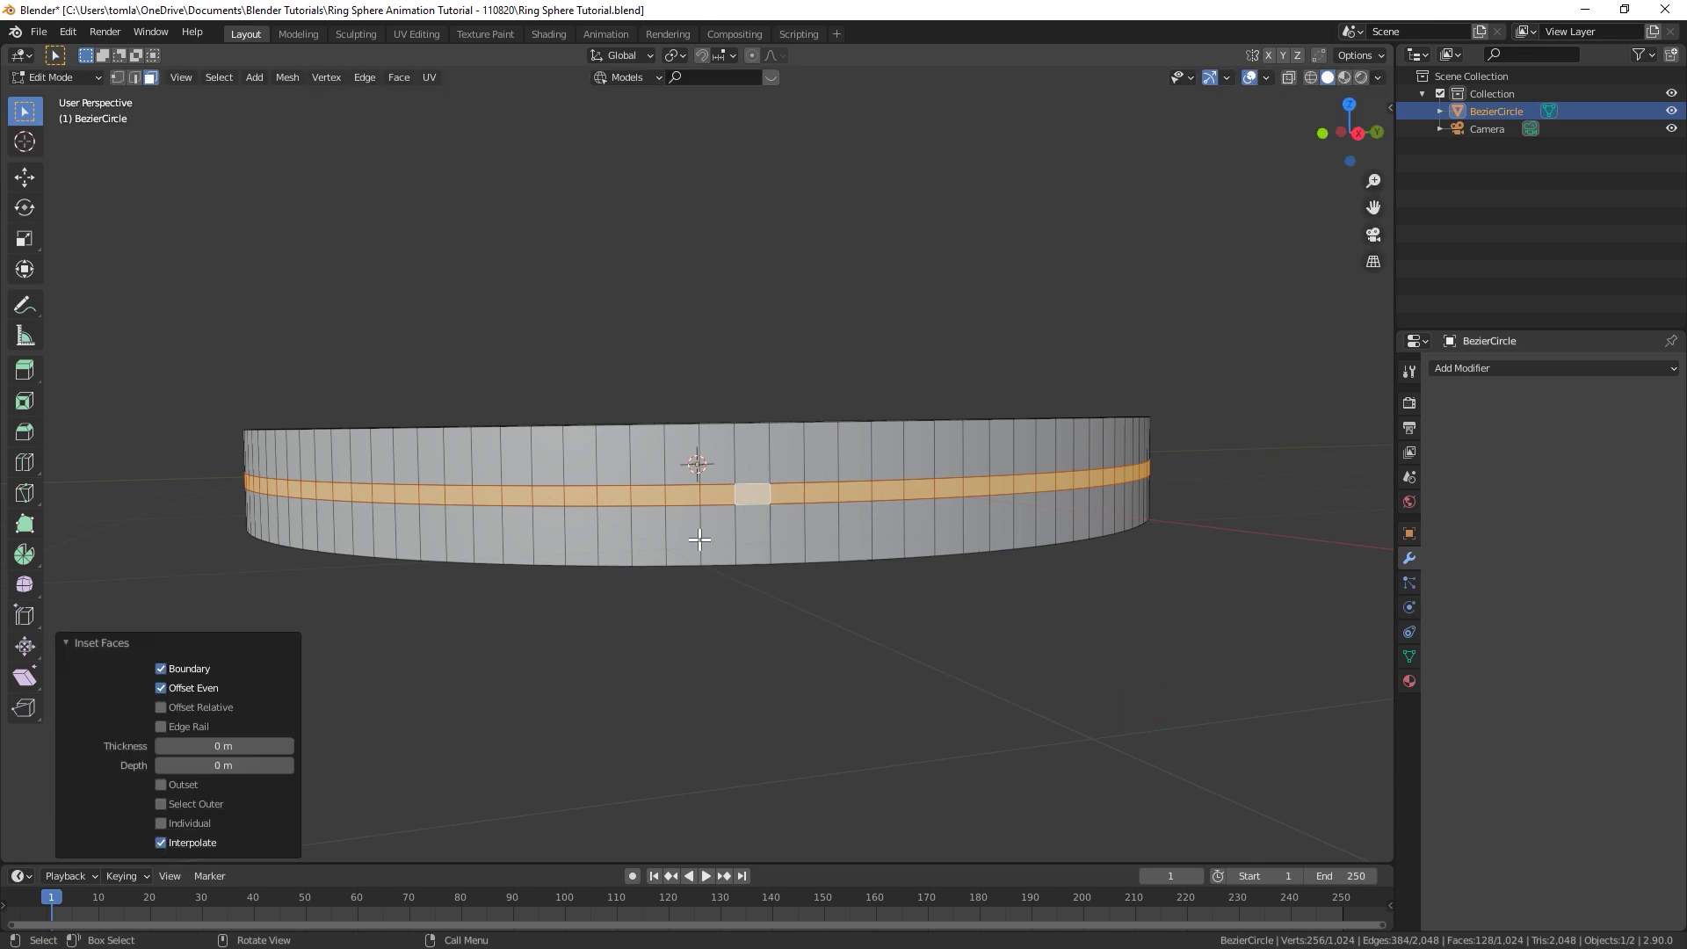
left_click(224, 758)
type("-0.05")
key("Return")
Step: Select all edge loops along the ring's rims and groove and set their edge bevel weight to 1
middle_click_drag(668, 562, 725, 534)
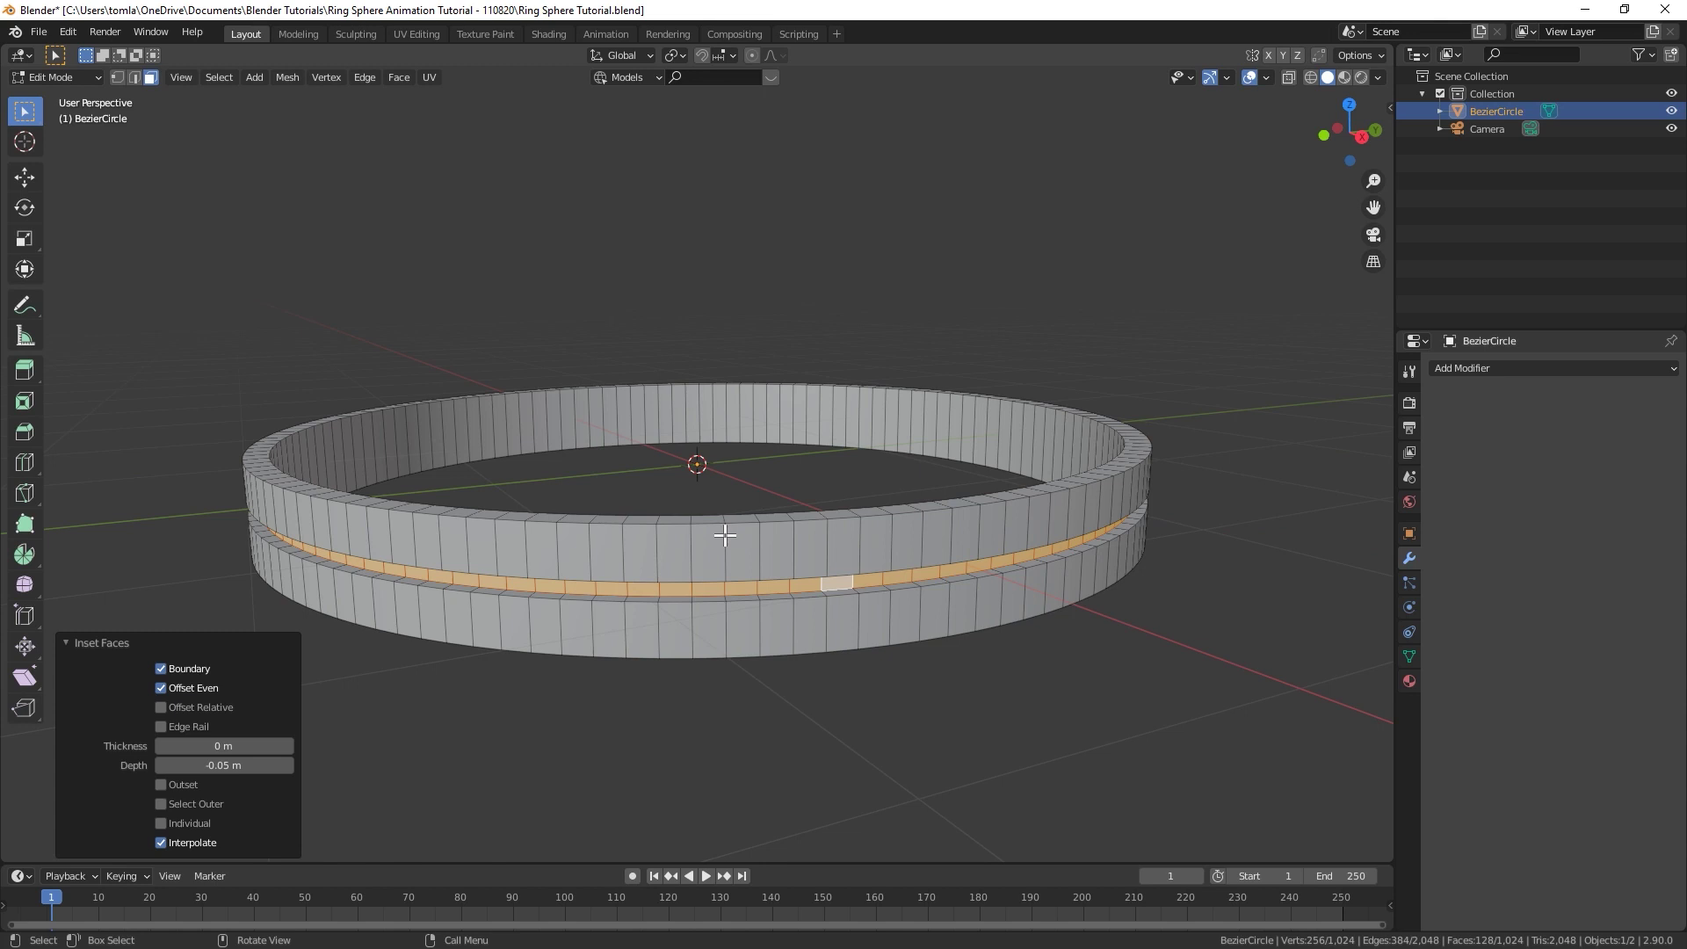
left_click(782, 522, "alt")
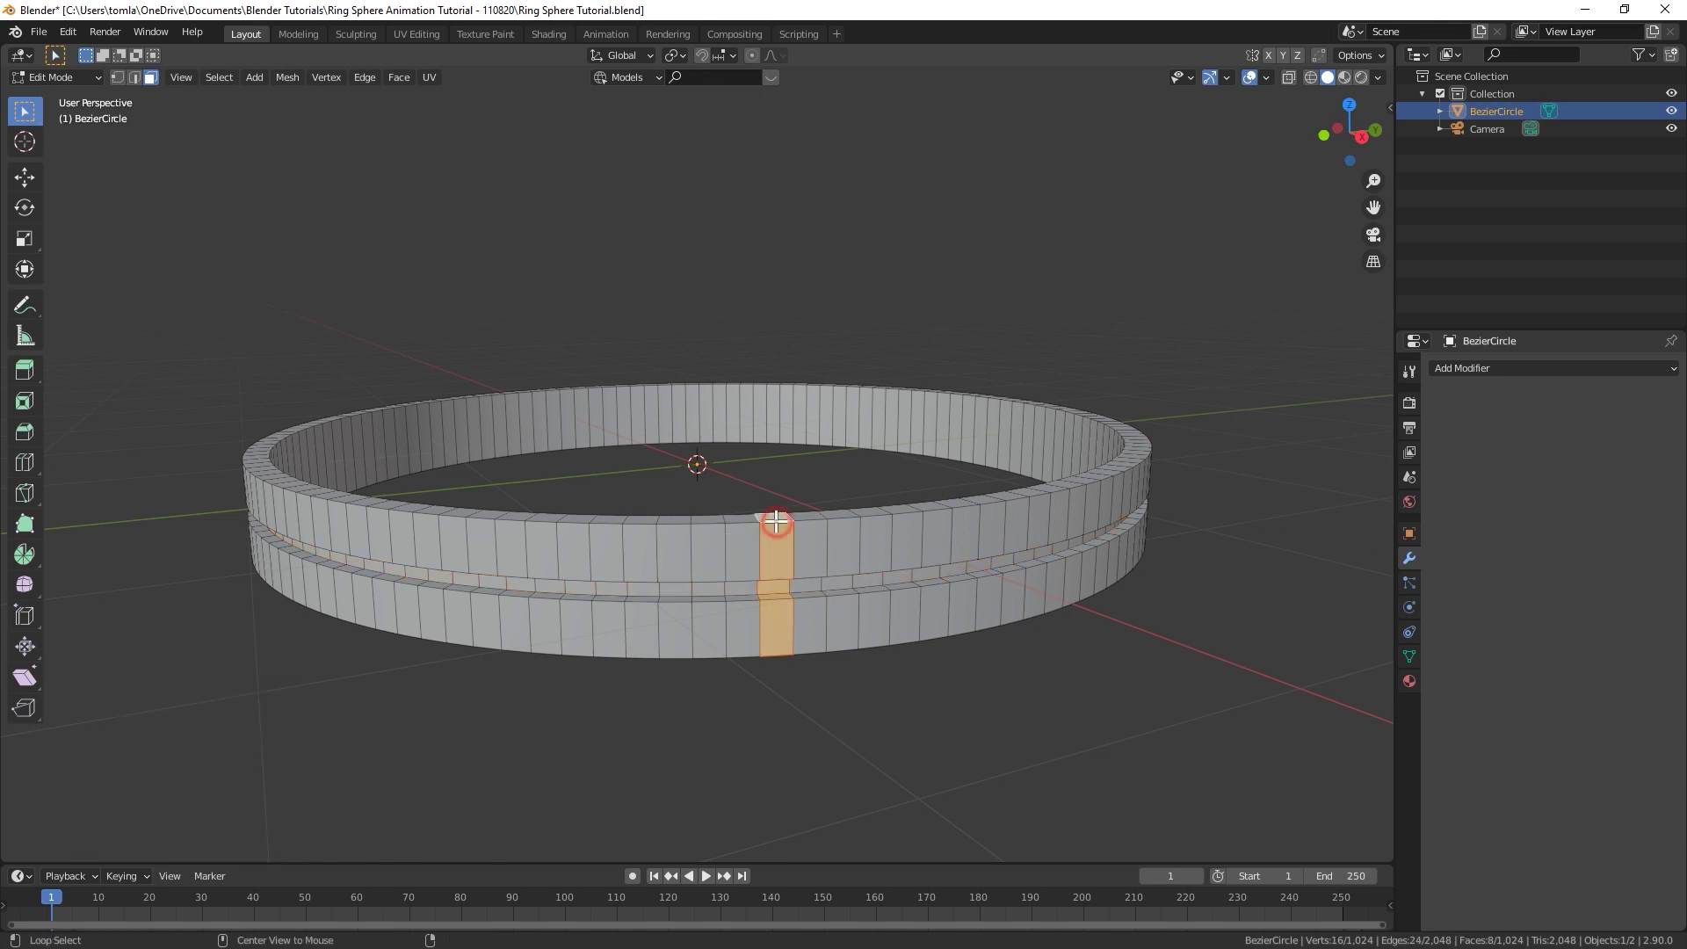
key("2")
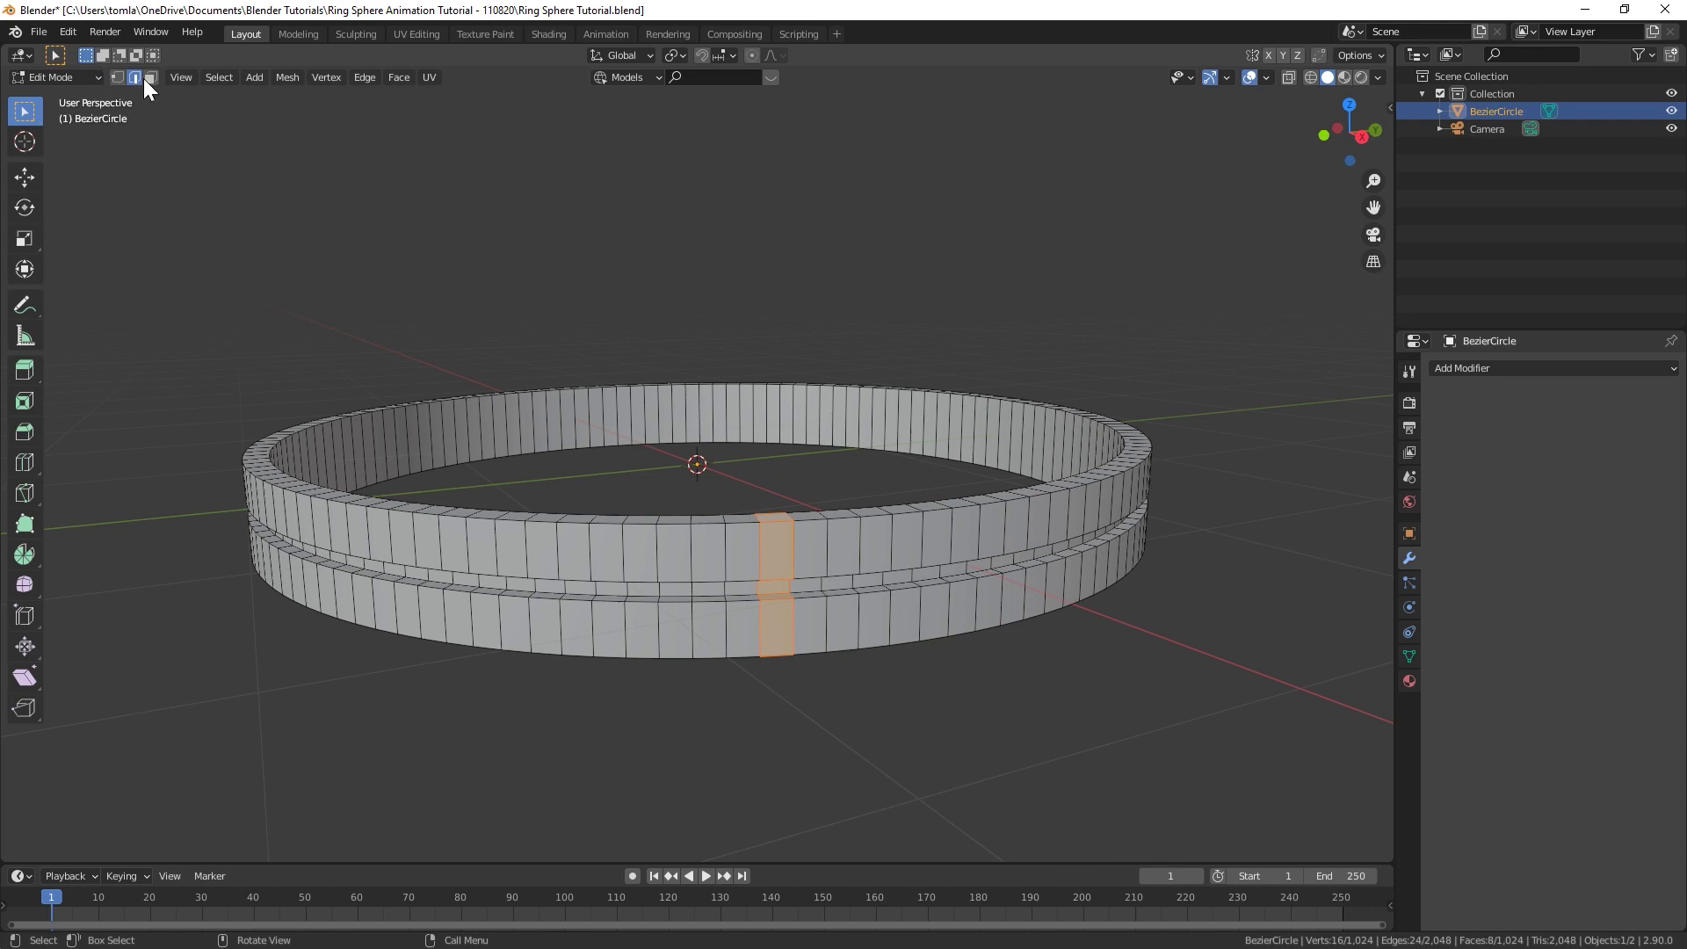
left_click(772, 530, "alt")
scroll(715, 715, "up", 3)
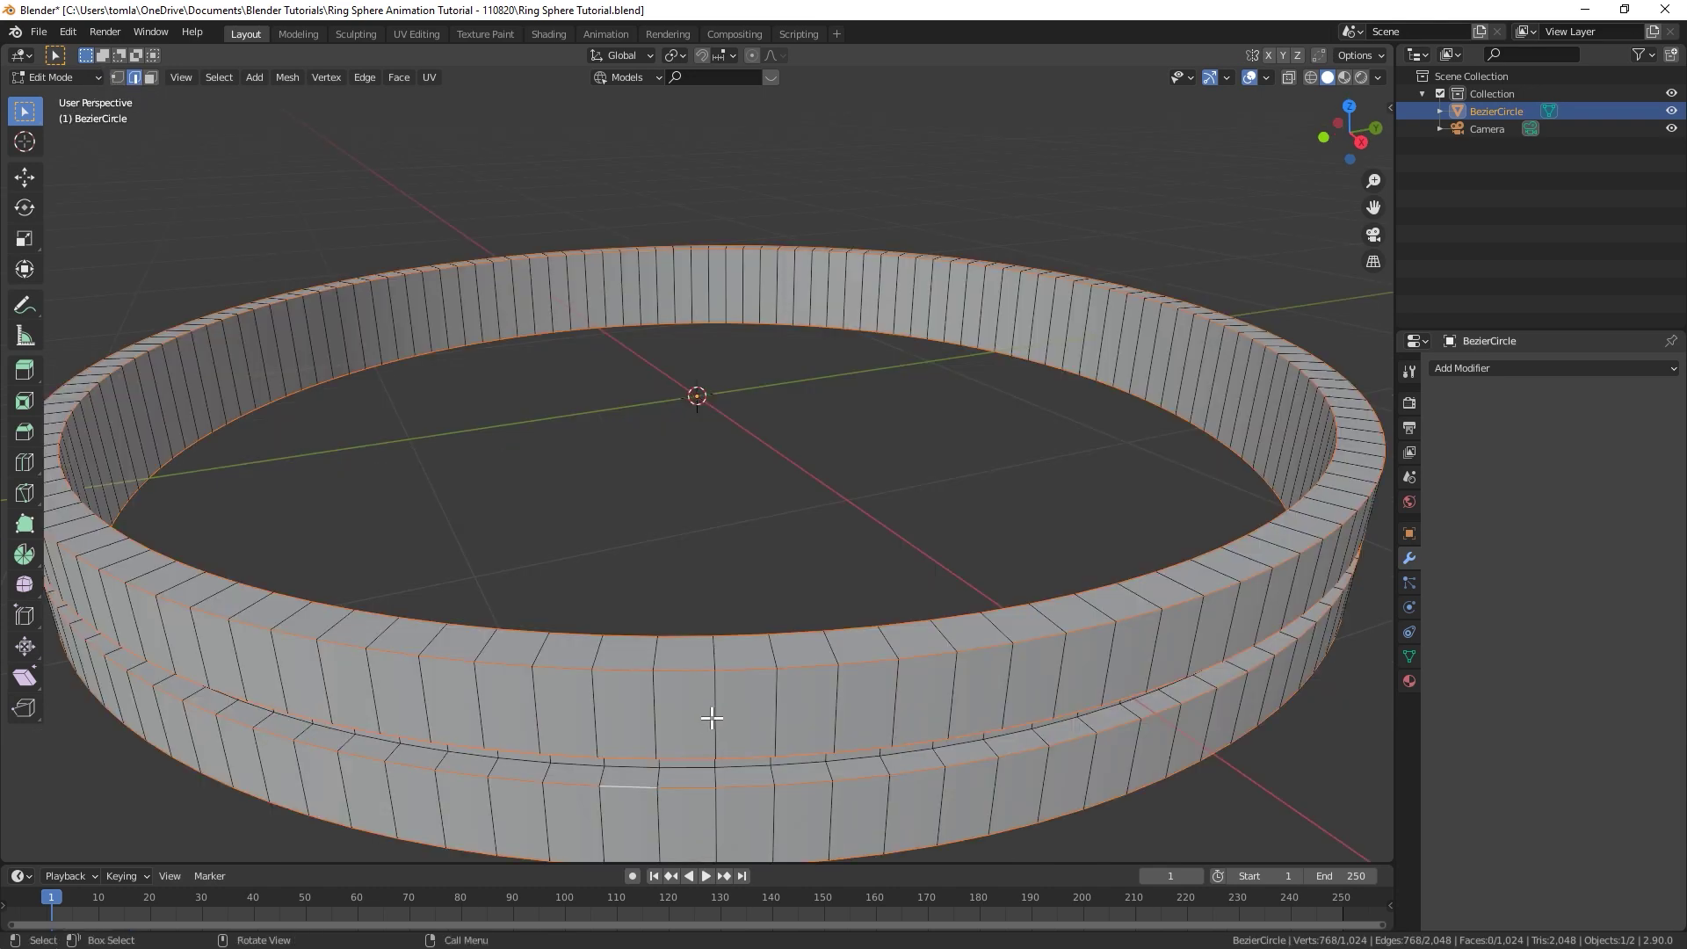
middle_click_drag(715, 715, 715, 703)
left_click(773, 666, "alt+shift")
middle_click_drag(776, 656, 565, 531)
key("a")
key("alt+z")
key("alt+z")
key("alt+z")
key("alt+z")
middle_click_drag(478, 486, 490, 474)
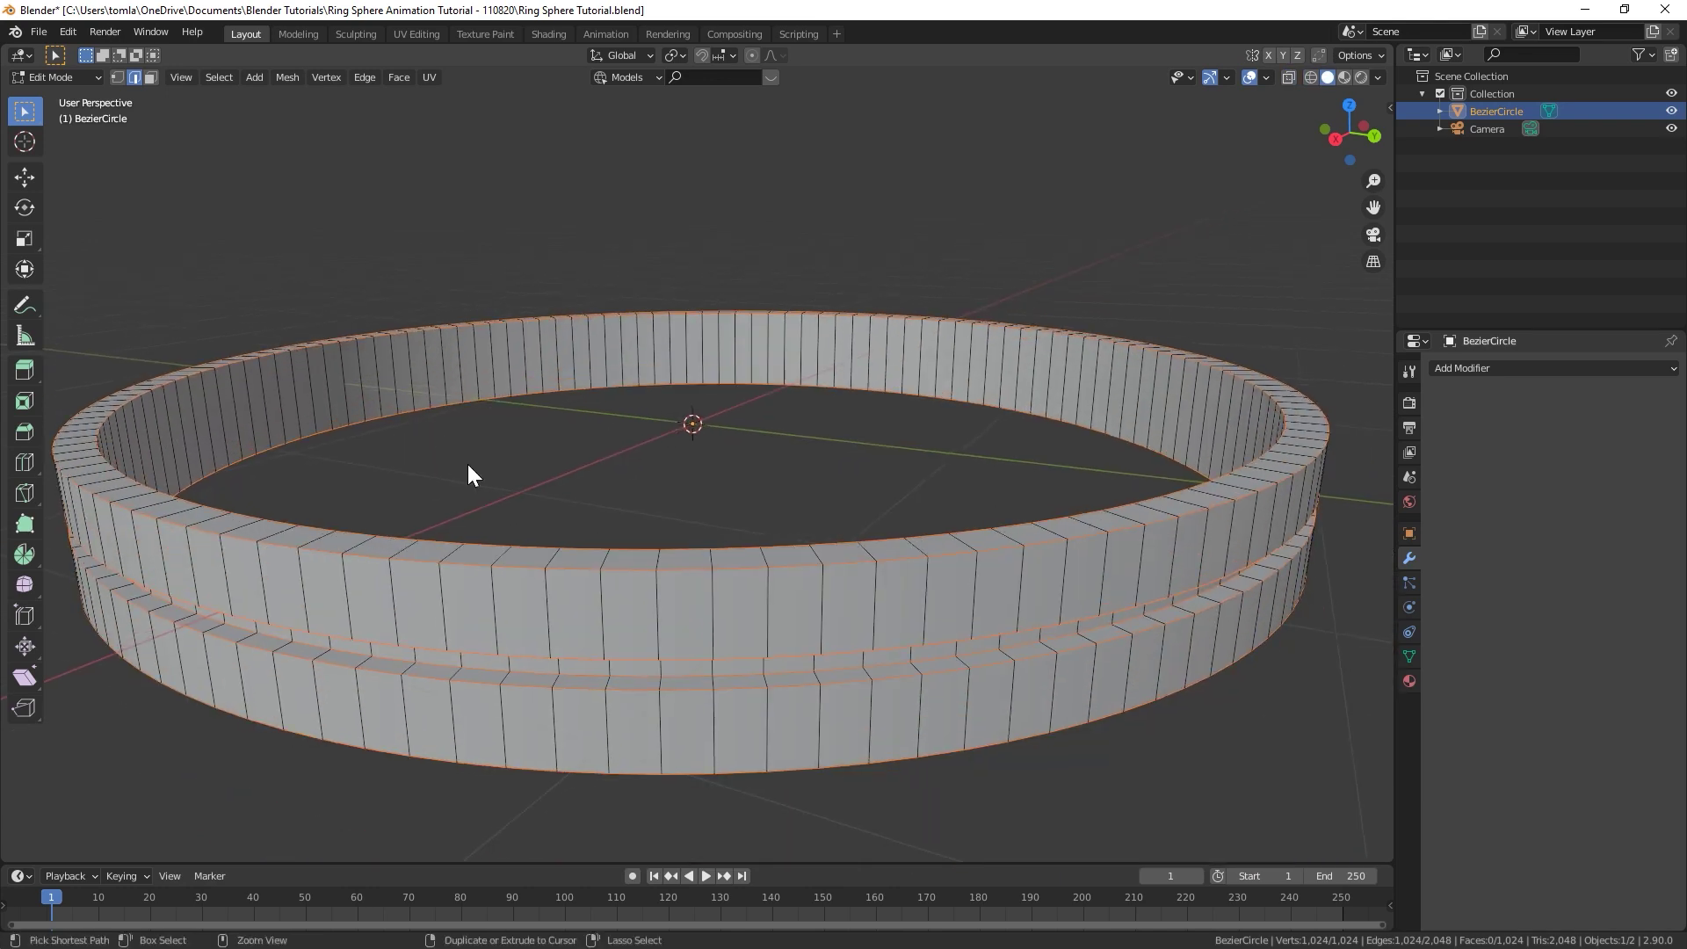
key("ctrl+e")
left_click(388, 466)
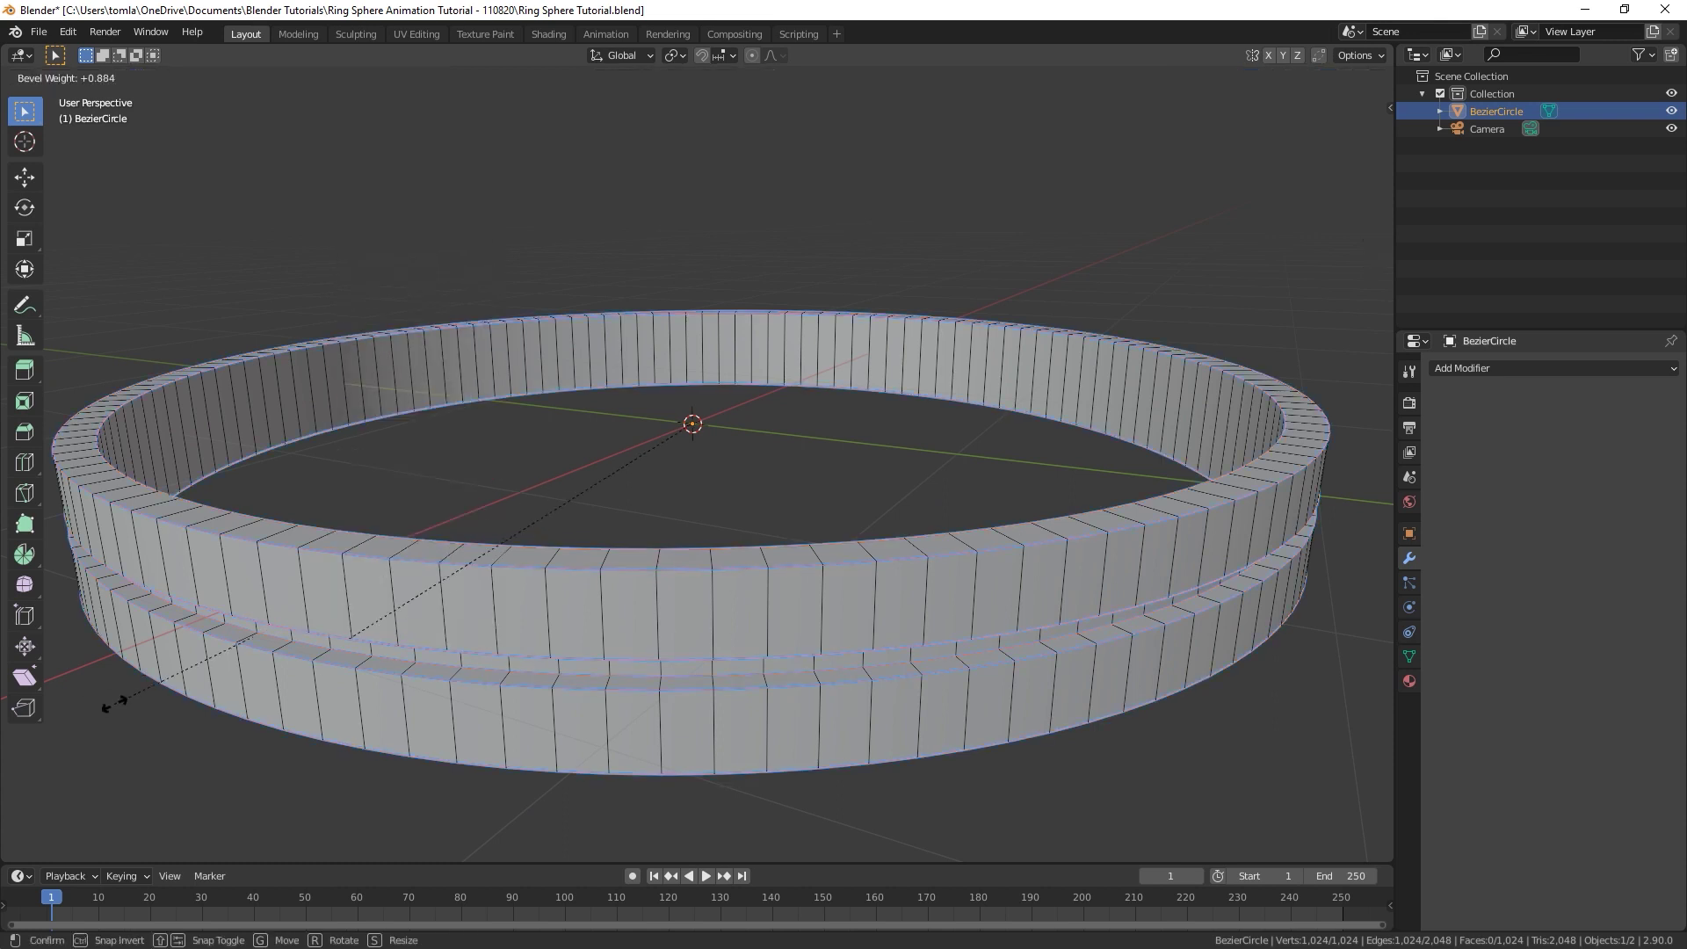
left_click(222, 746)
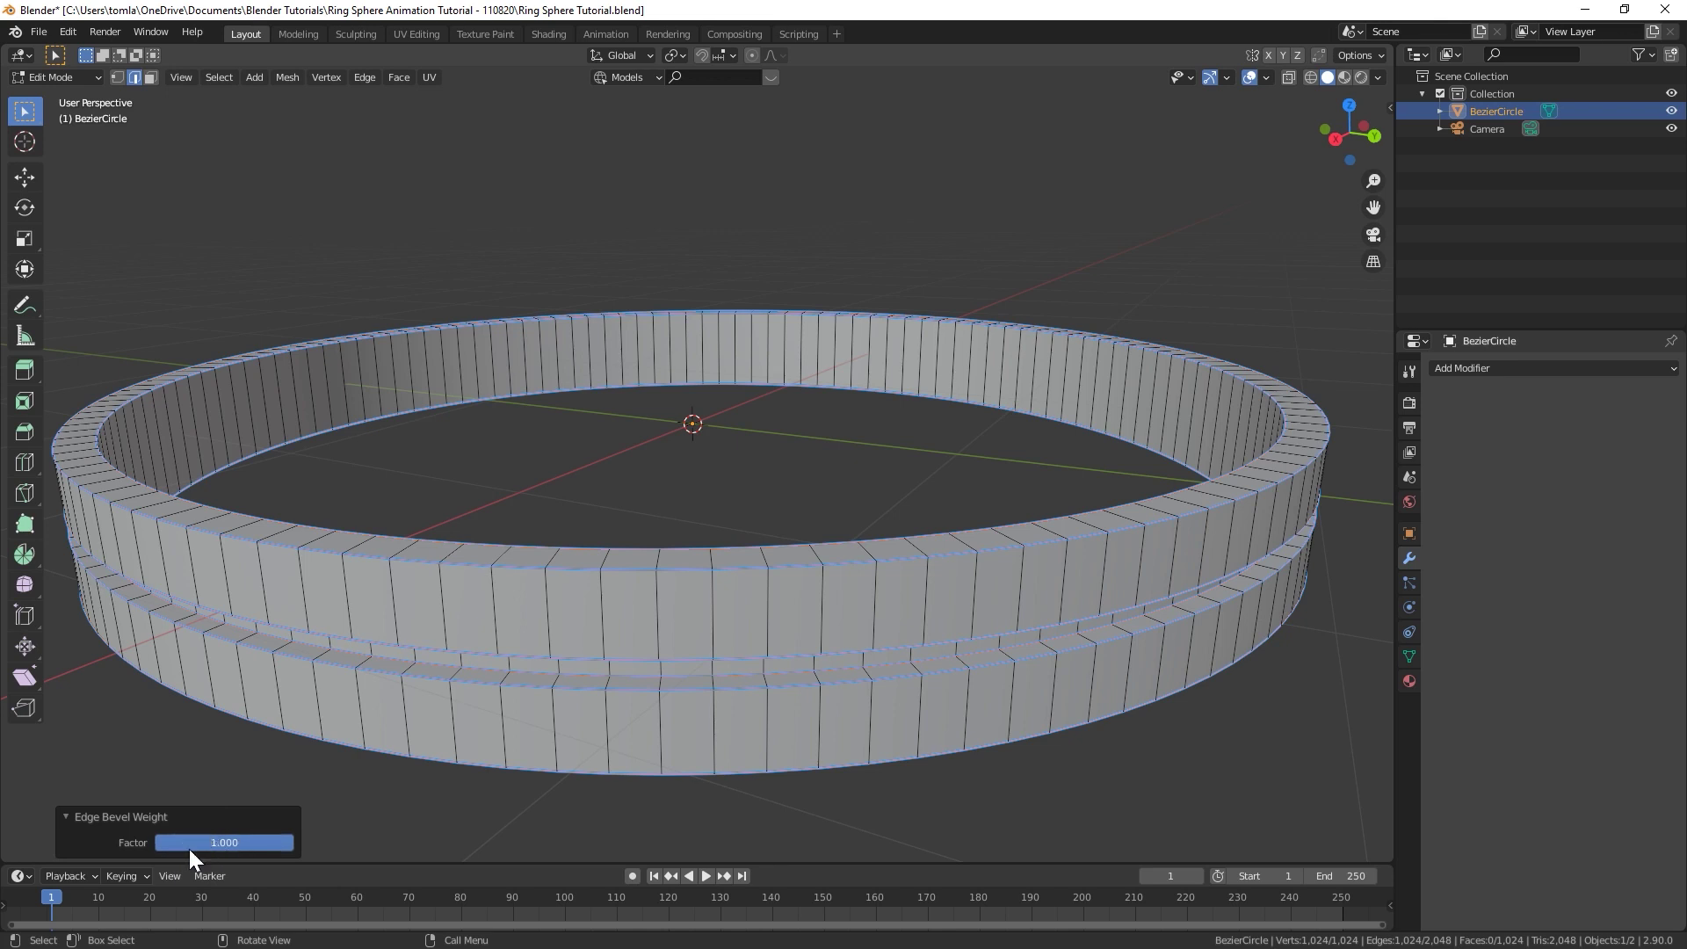
key("n")
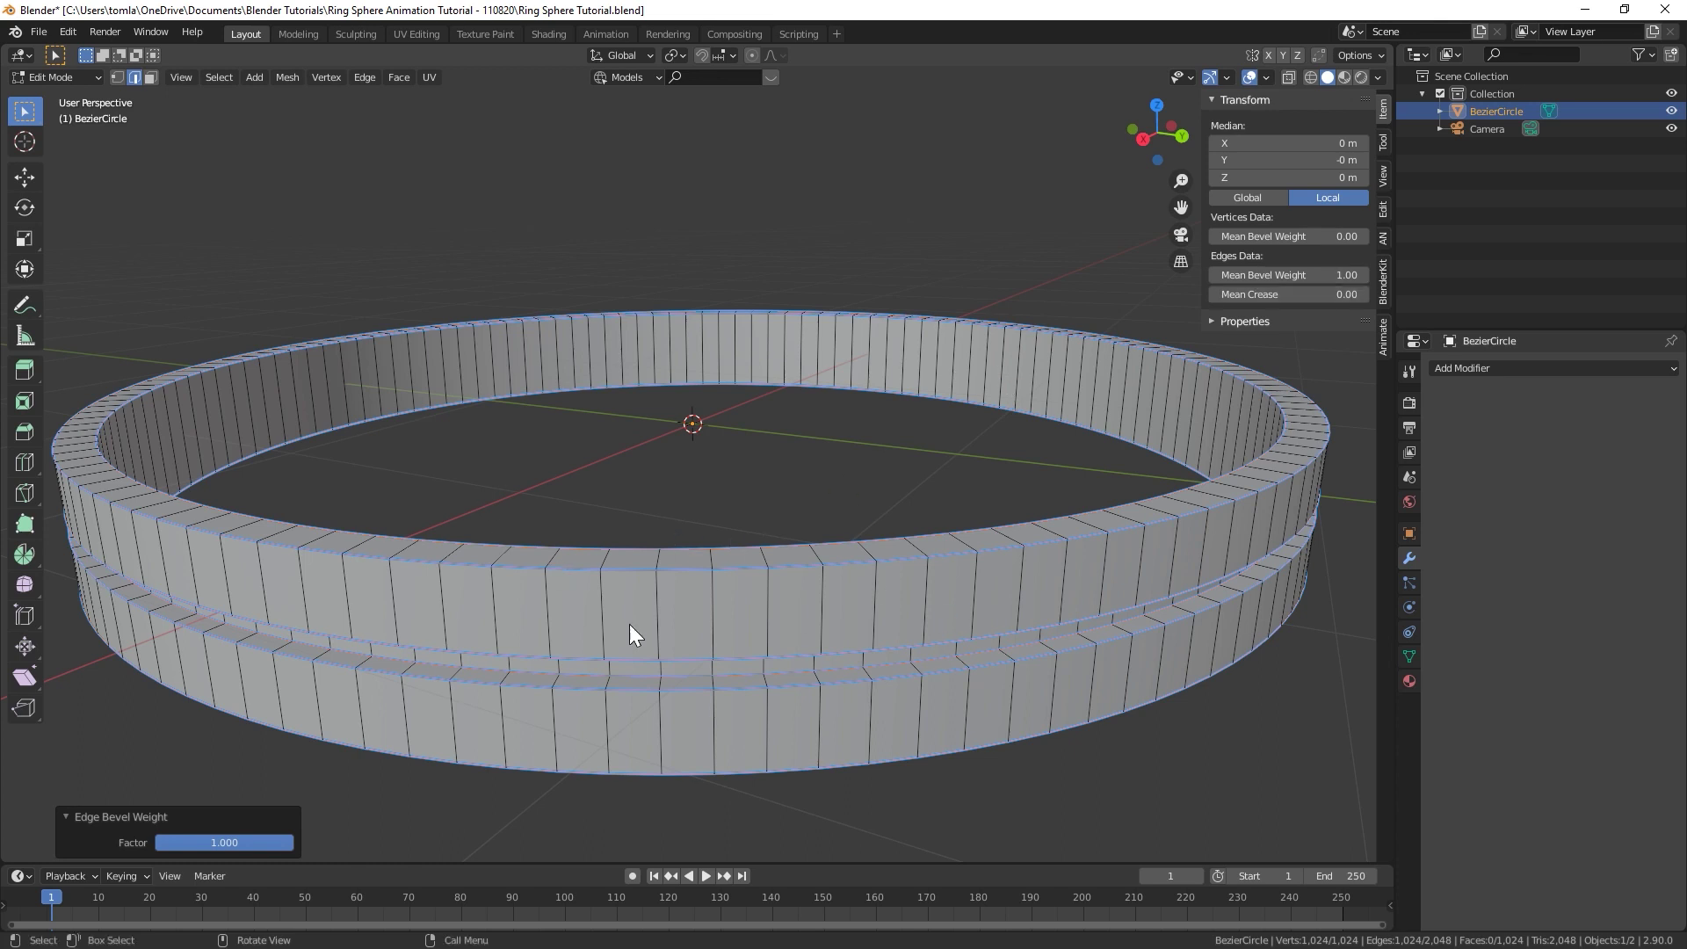
left_click_drag(1278, 278, 1252, 280)
Step: Add a Bevel modifier to the ring, limited by Weight, with an amount of 0.005 m
key("Tab")
left_click(1485, 368)
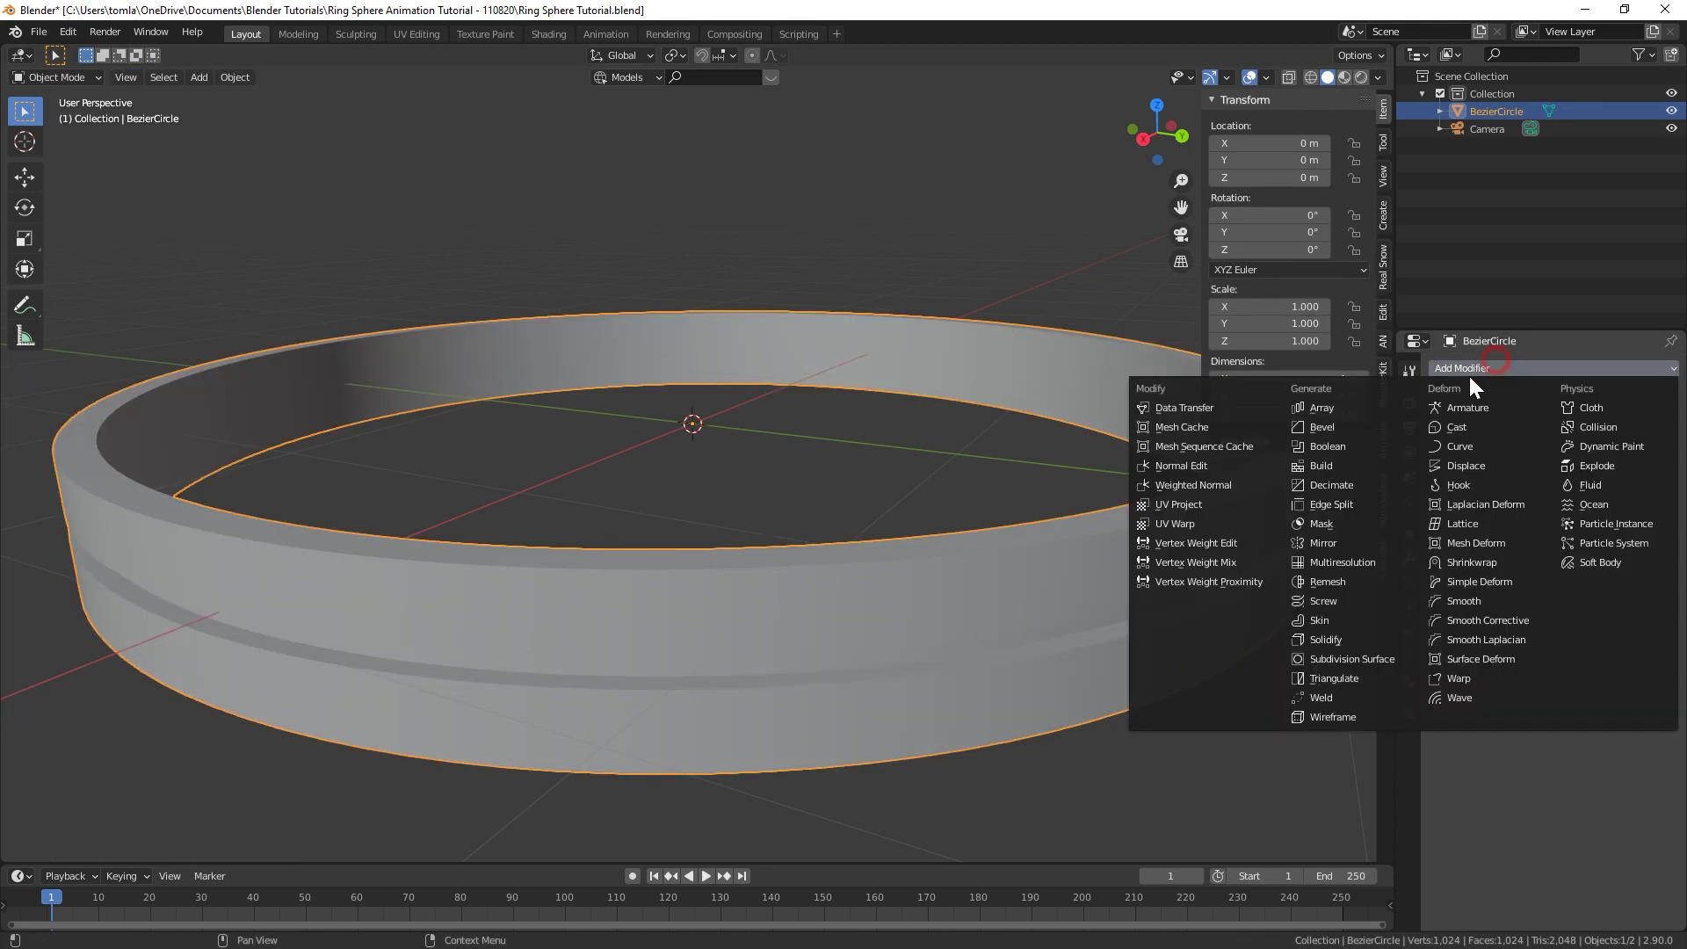
left_click(1351, 427)
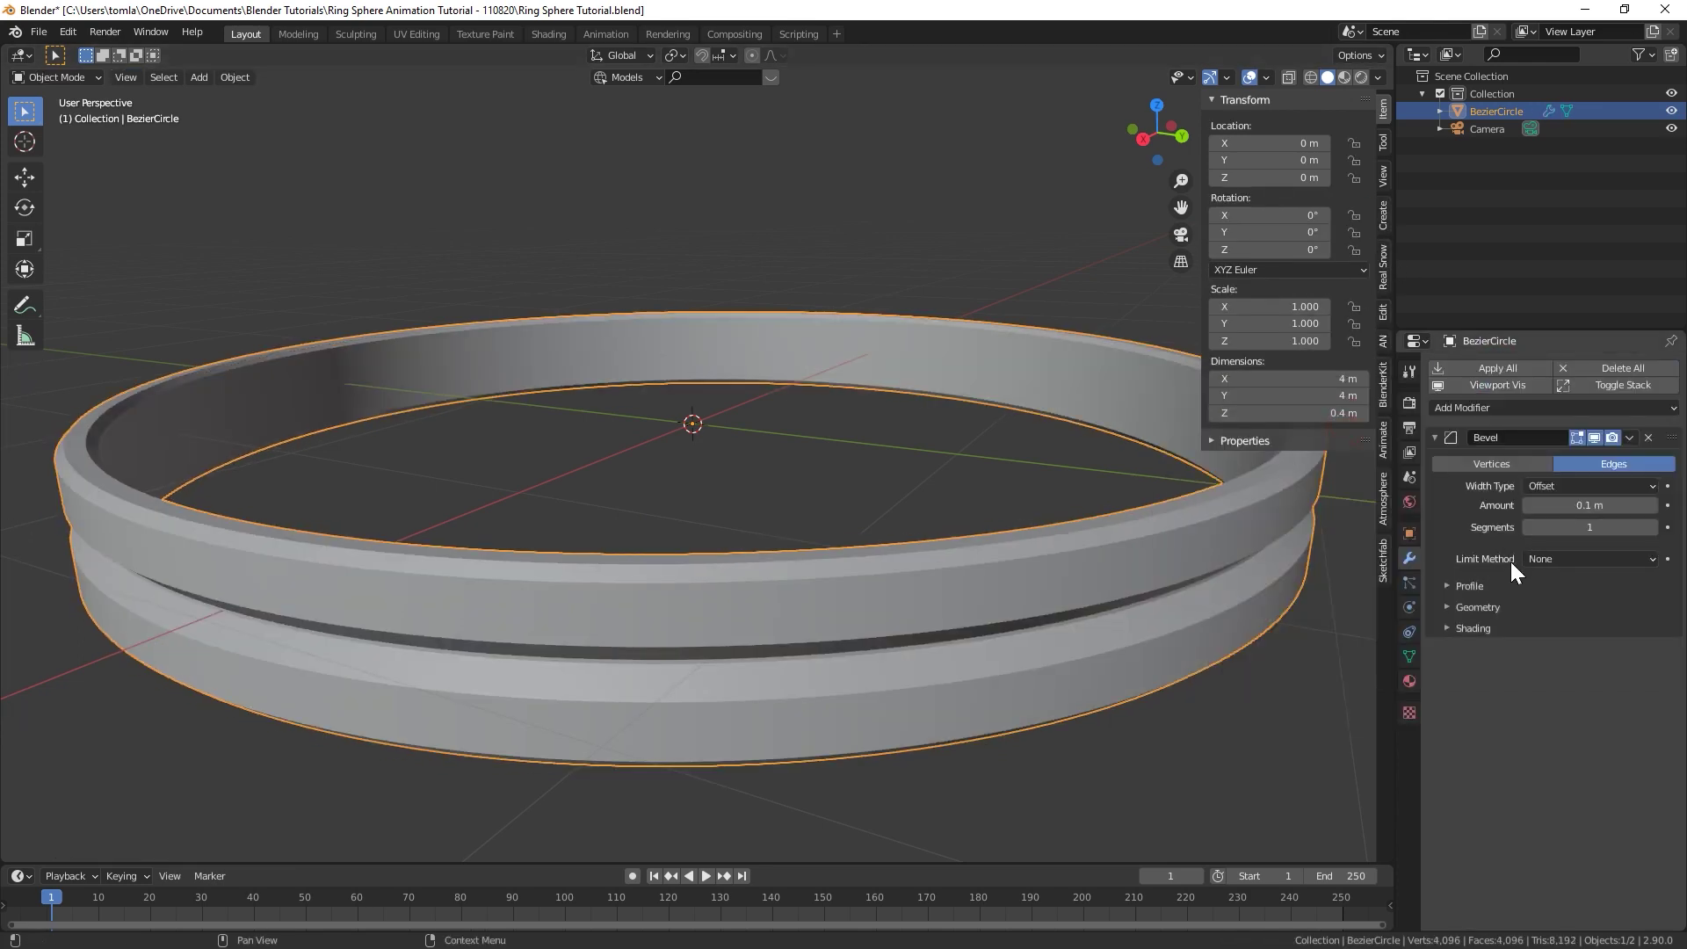
left_click(1538, 558)
left_click(1563, 619)
left_click(1599, 504)
key("BackSpace")
key("Return")
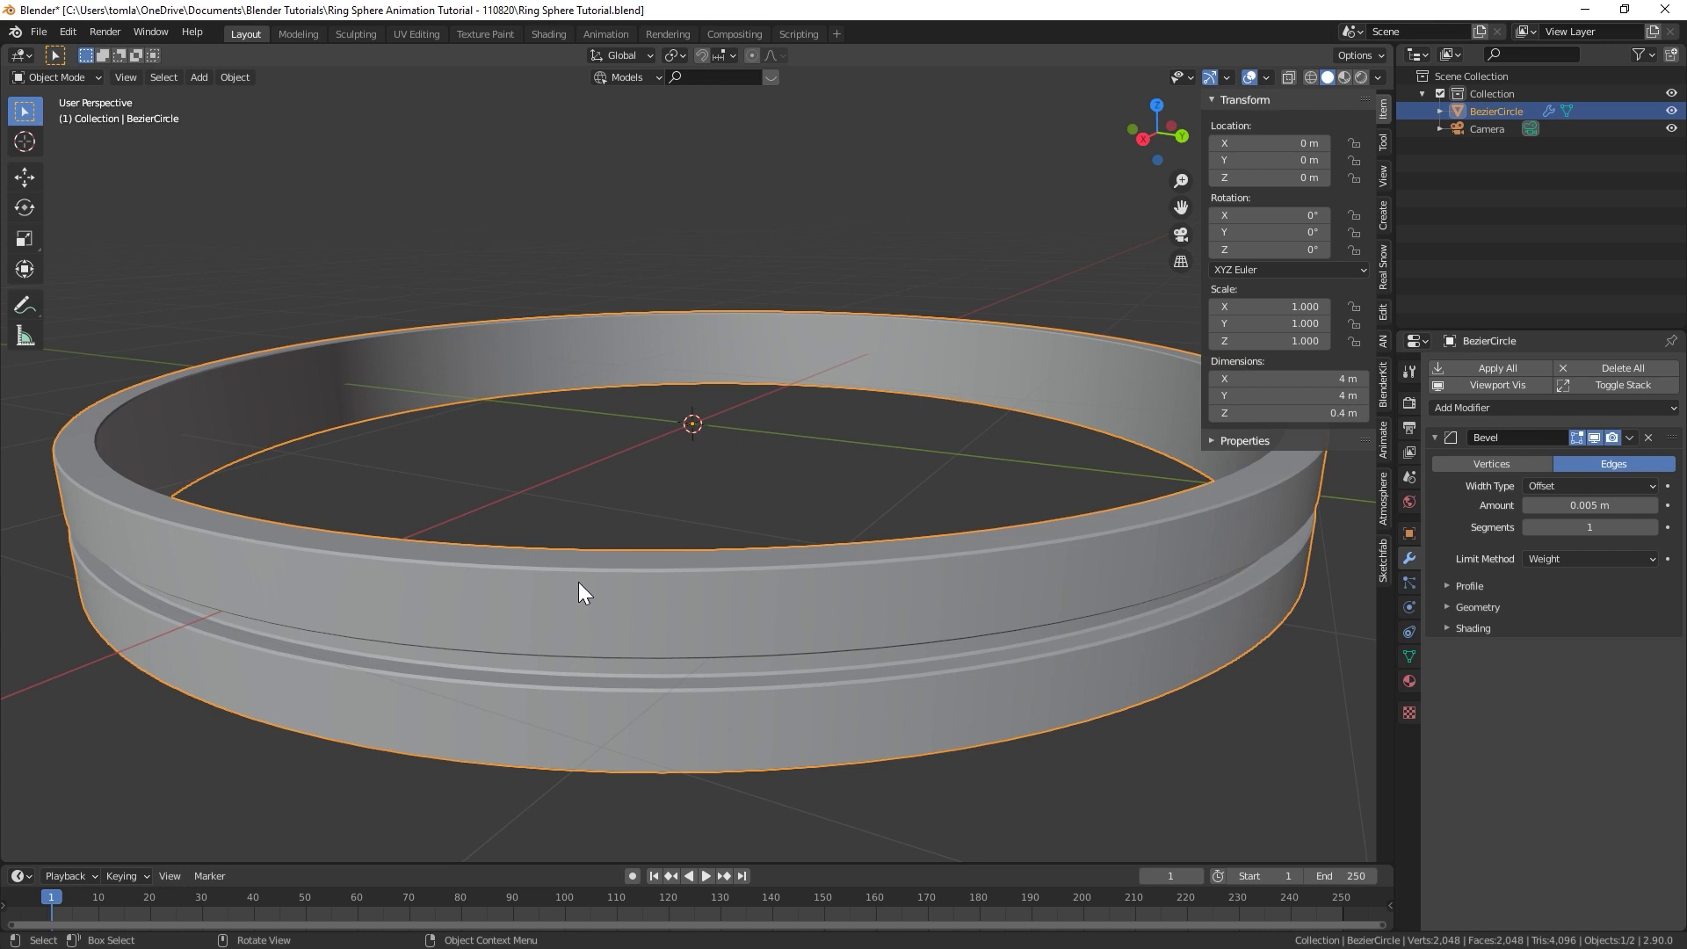
key("n")
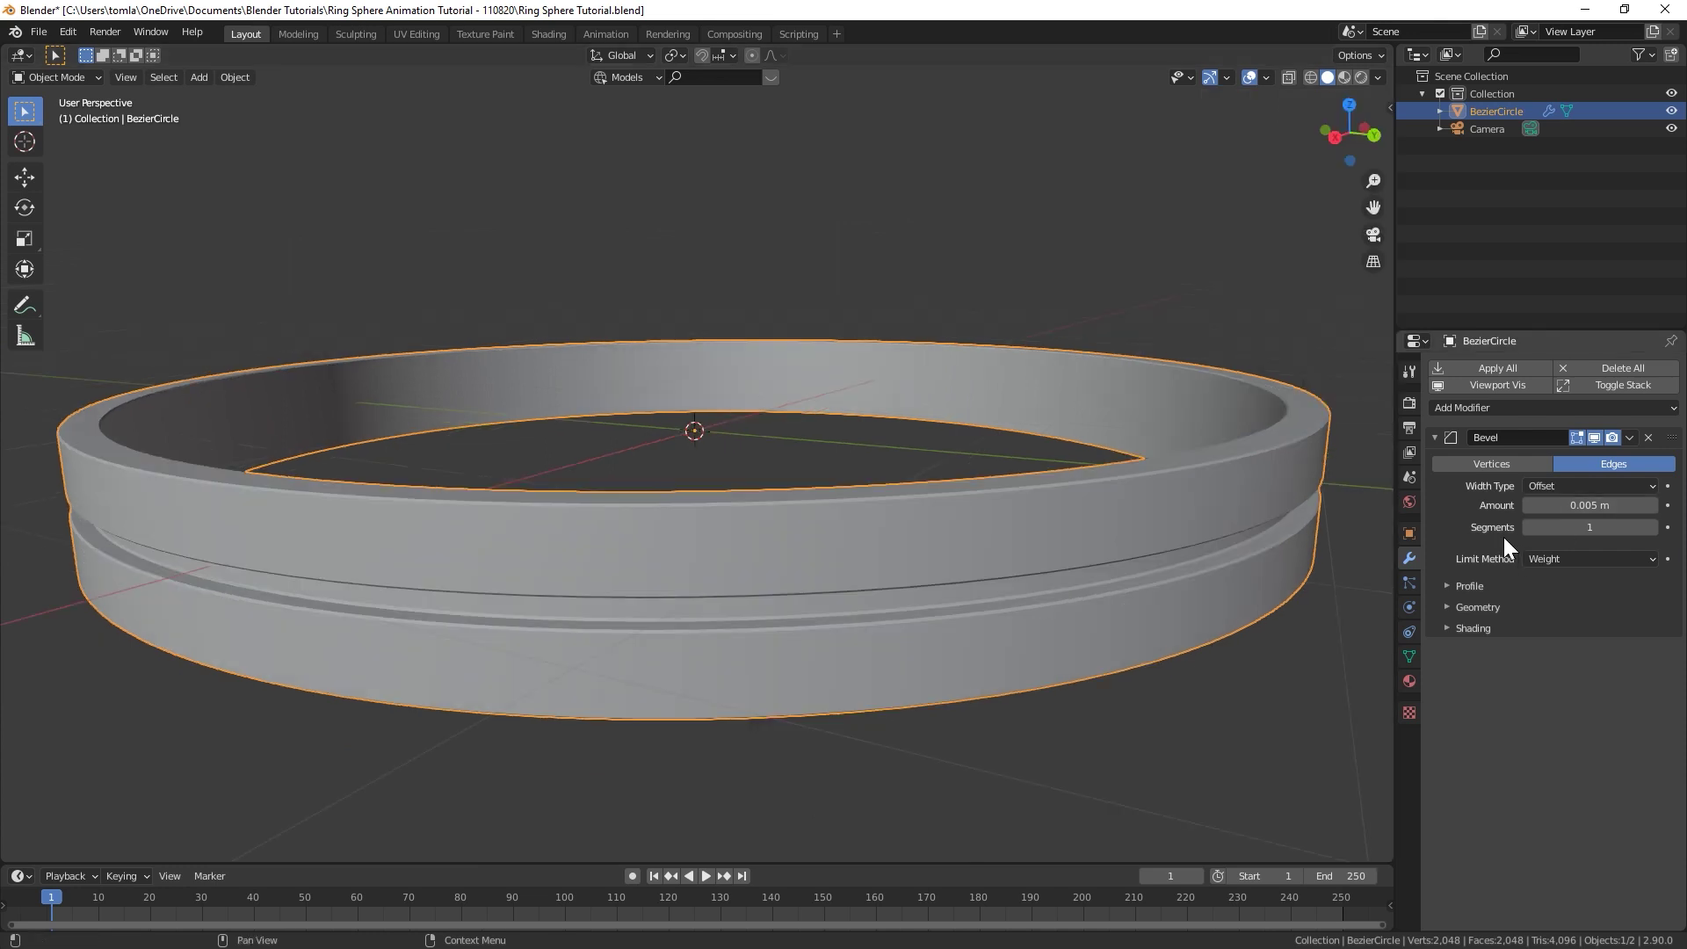
Step: Increase the Bevel modifier's segments on the ring, and add a Plain Axes empty at the world origin
left_click(1653, 528)
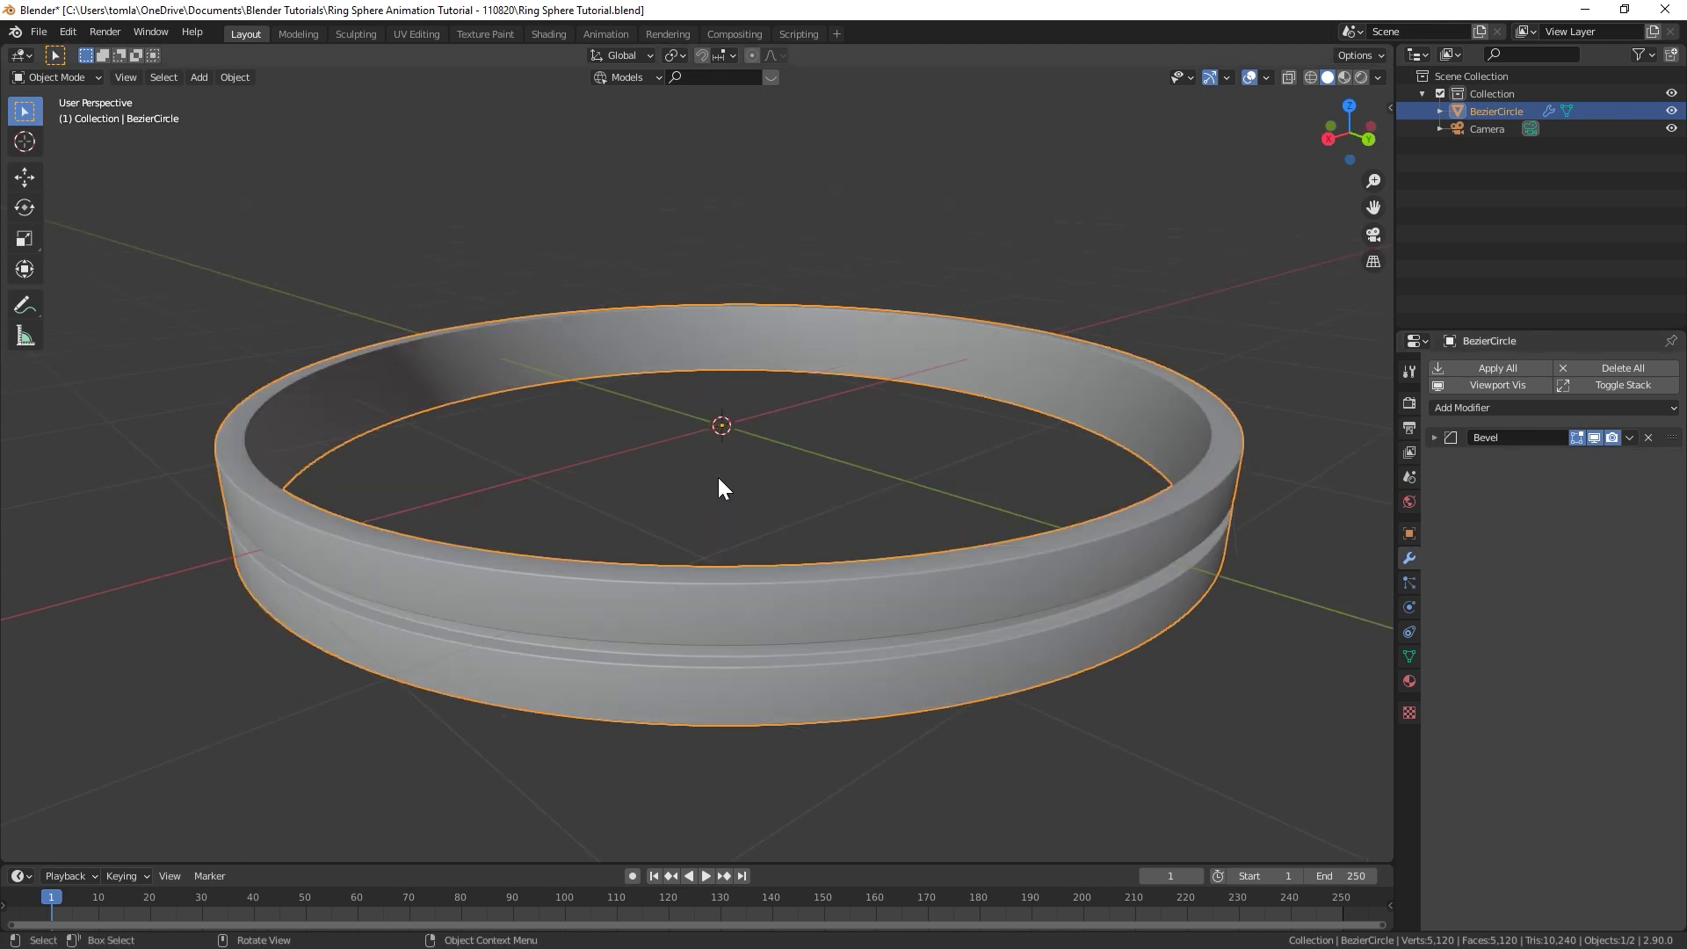
middle_click_drag(719, 479, 694, 469)
key("shift+a")
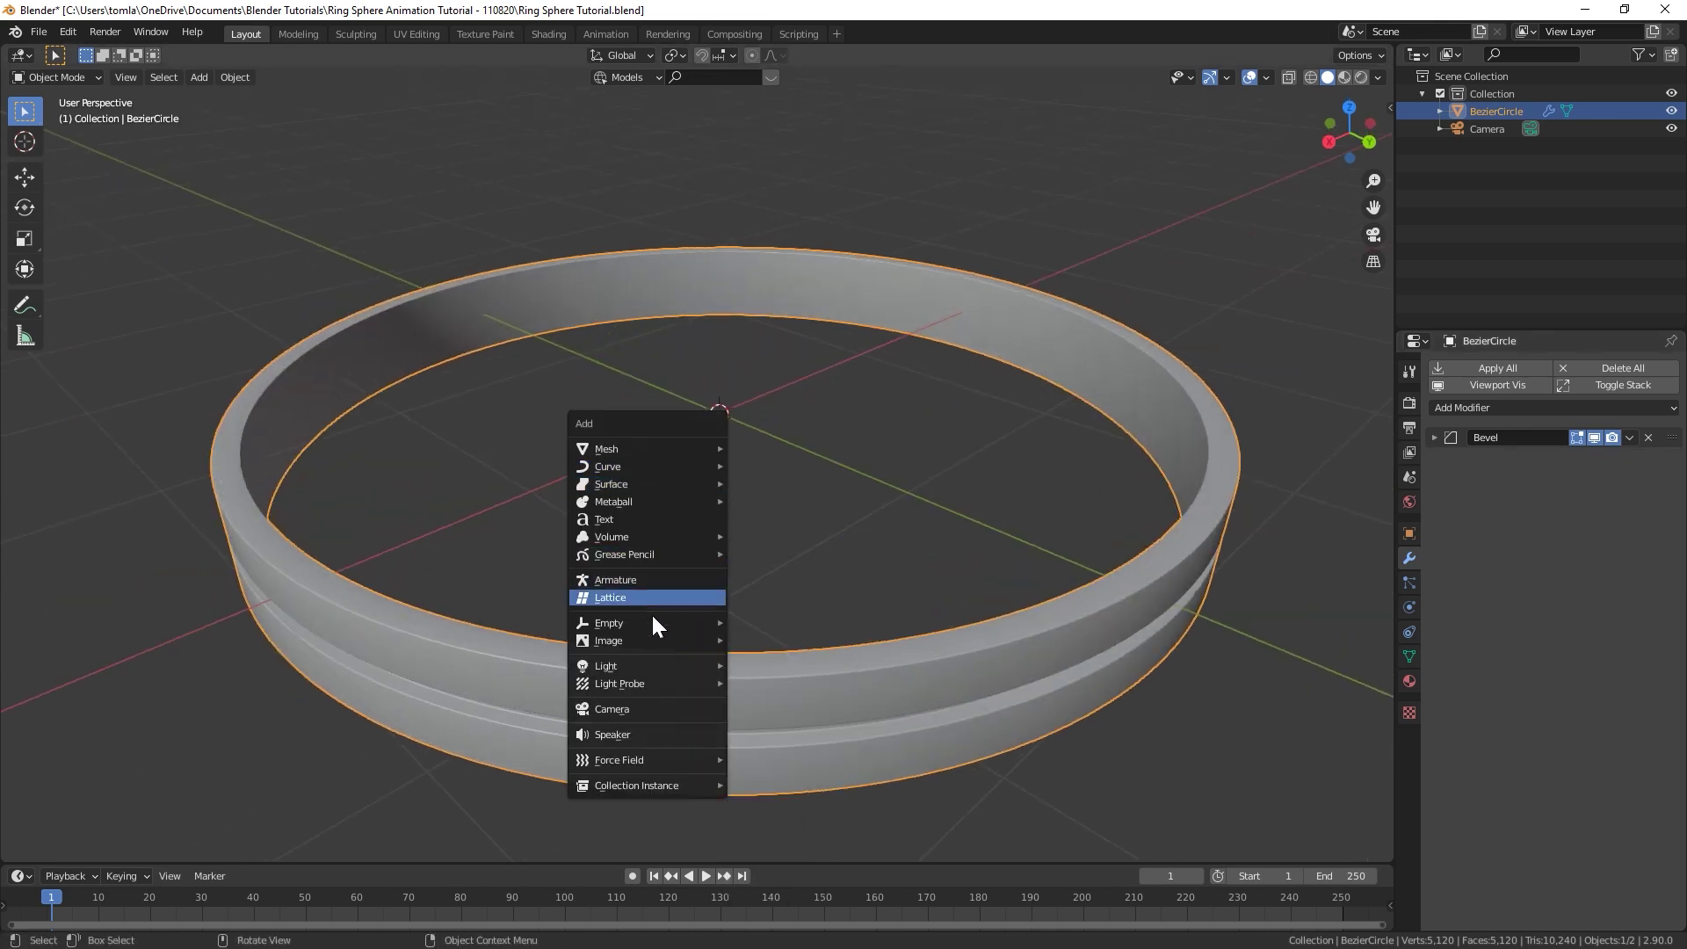
mouse_move(652, 619)
left_click(774, 621)
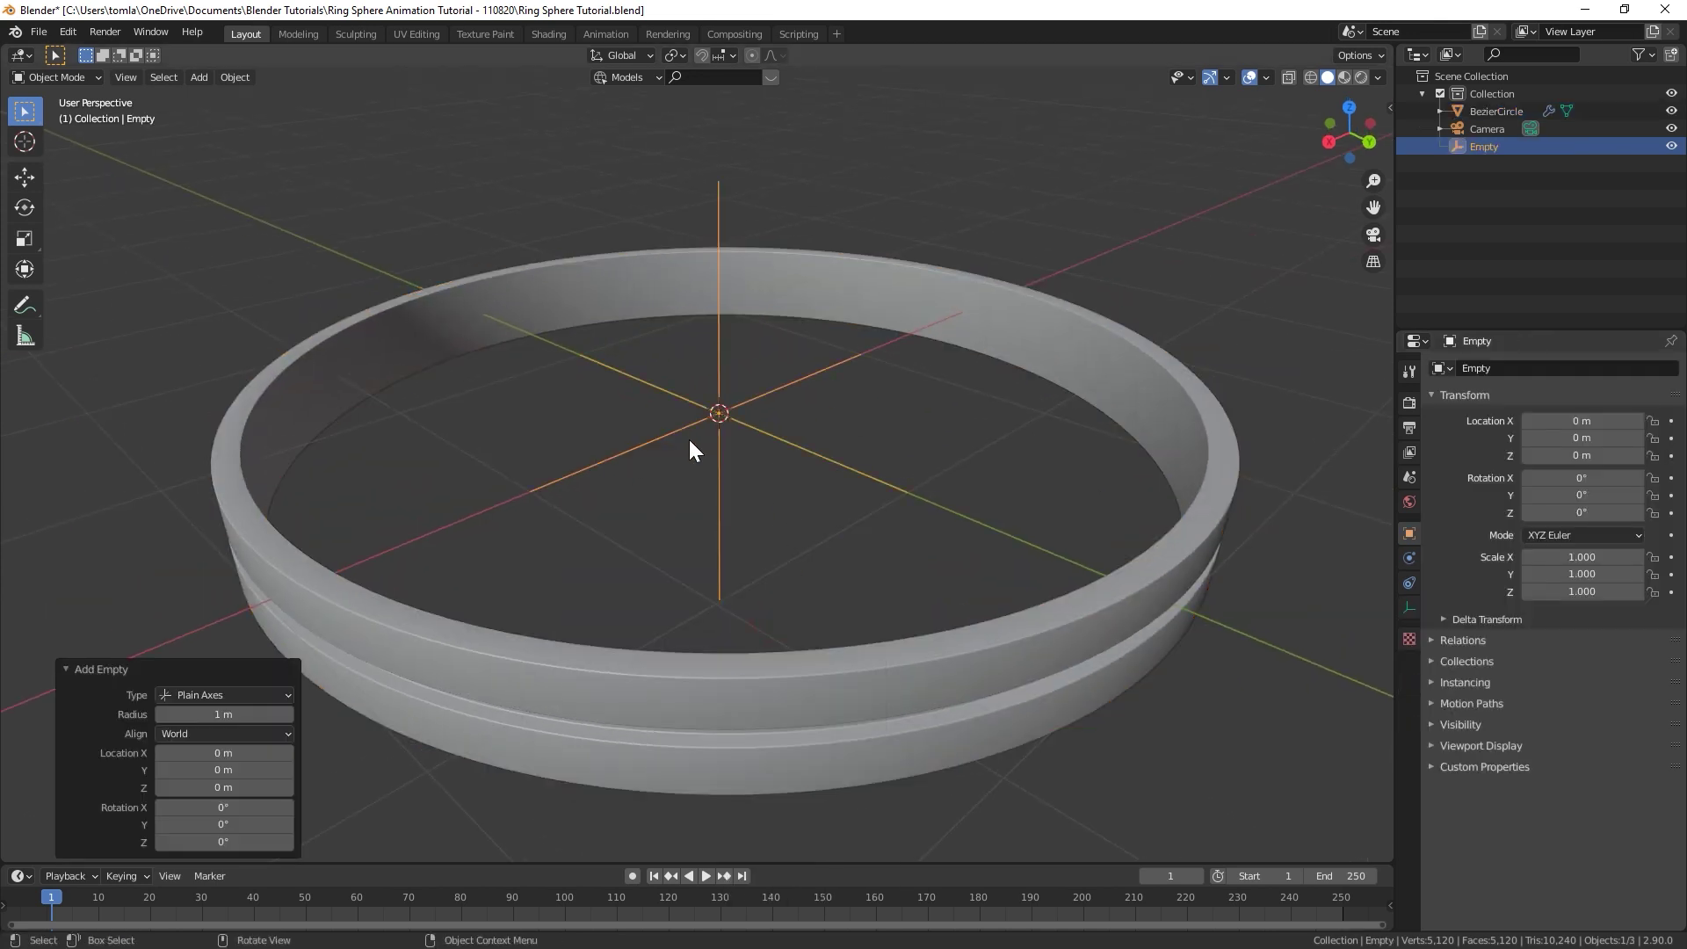
Step: Add an Array modifier to the ring after its Bevel modifier
left_click(1018, 360)
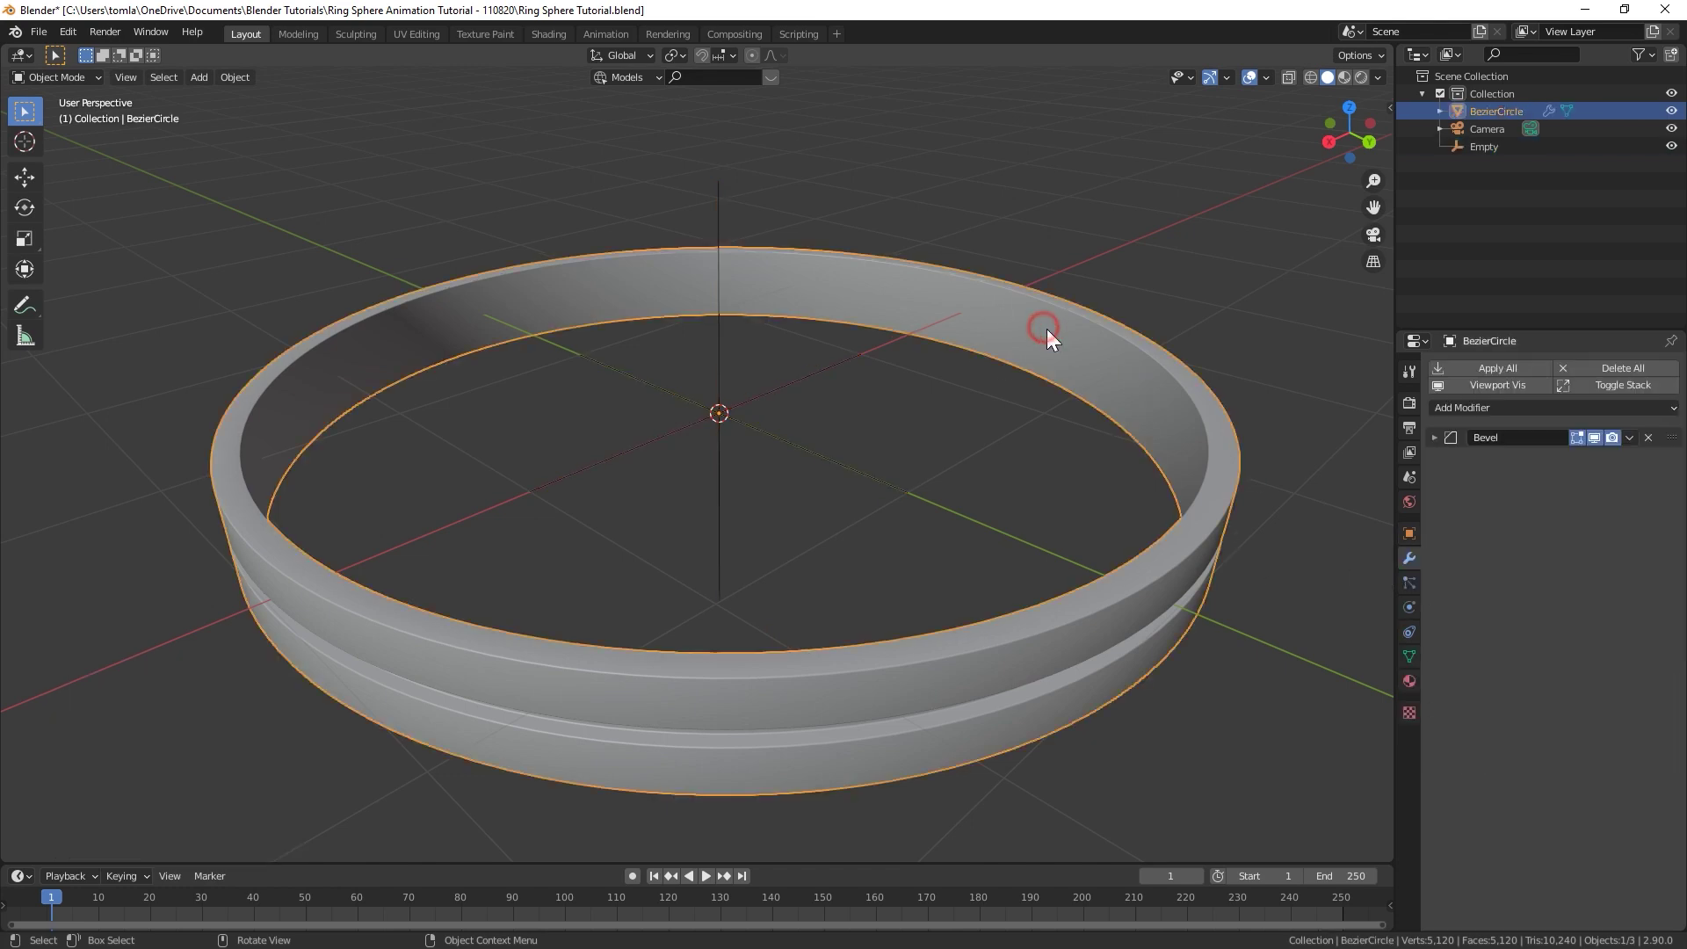
left_click(1501, 406)
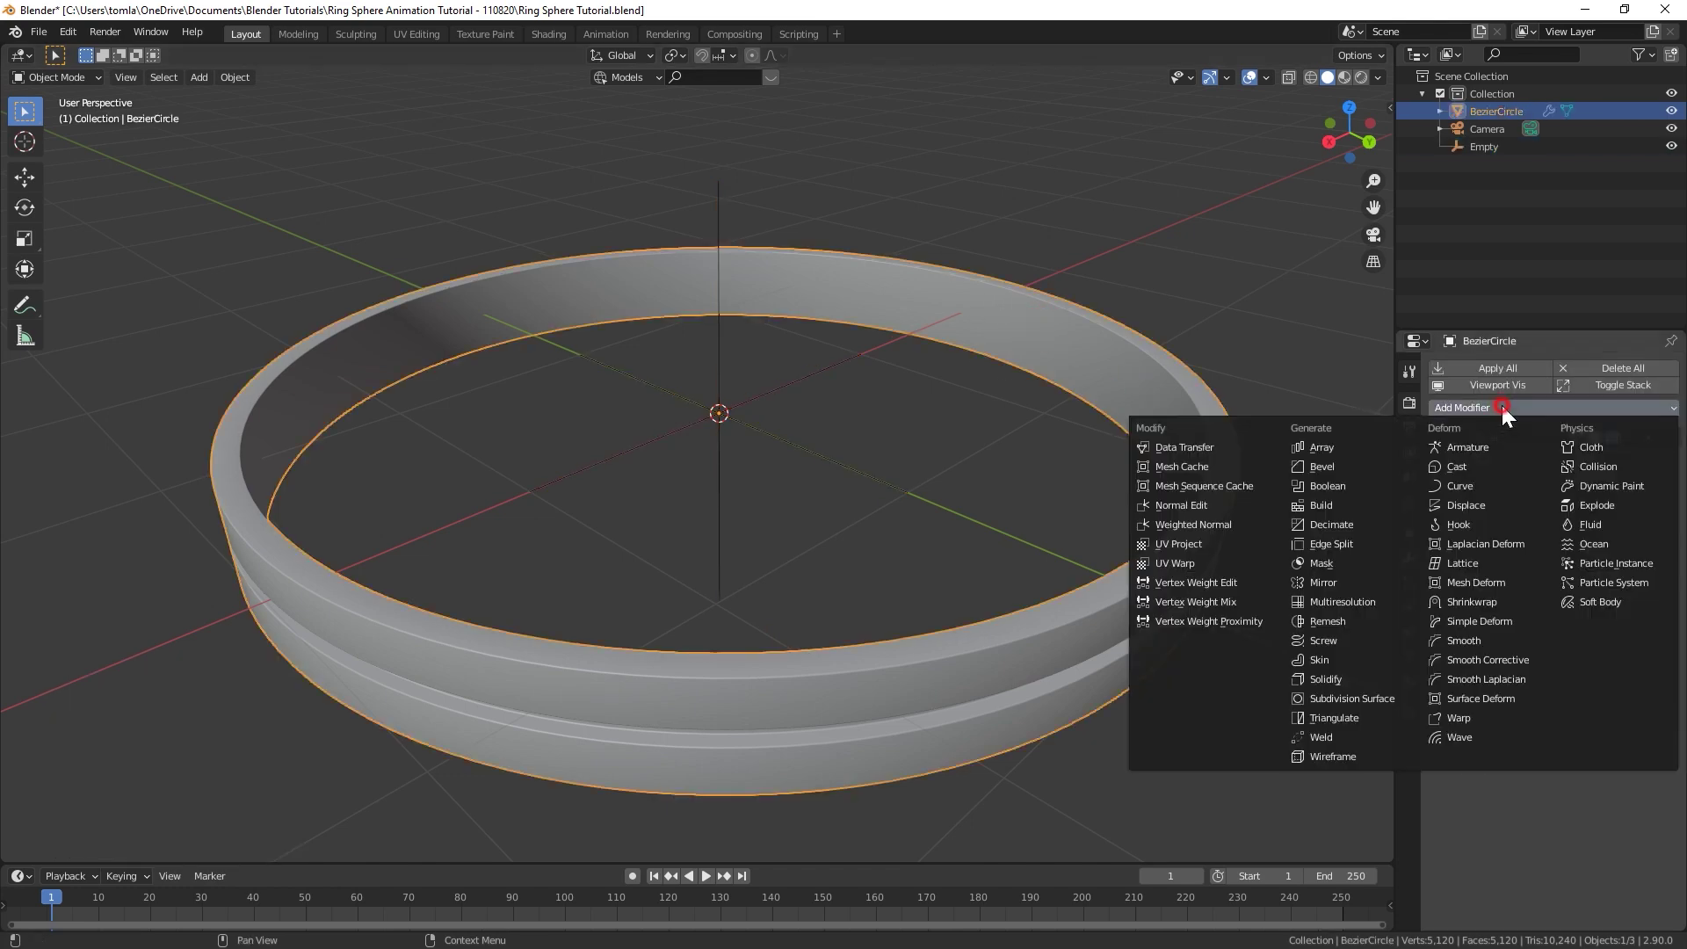
left_click(1346, 448)
scroll(708, 509, "down", 3)
middle_click_drag(1142, 492, 812, 418)
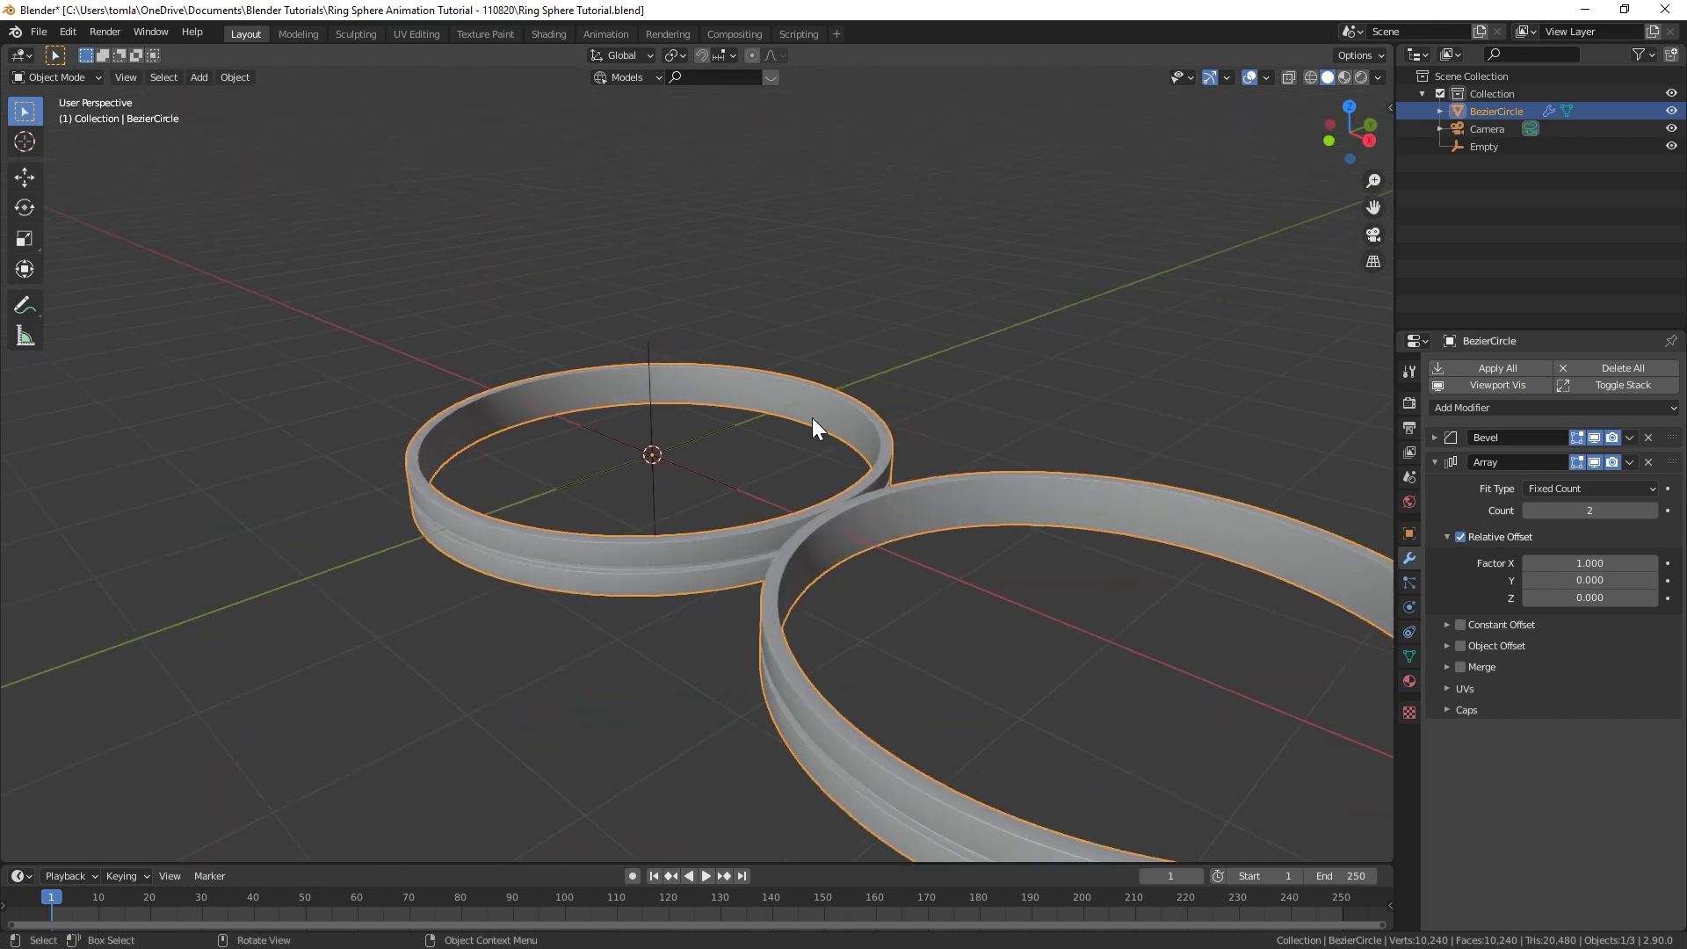
Step: Disable the array's Relative Offset and enable Object Offset with Empty as the offset object
left_click(1460, 536)
left_click(1447, 536)
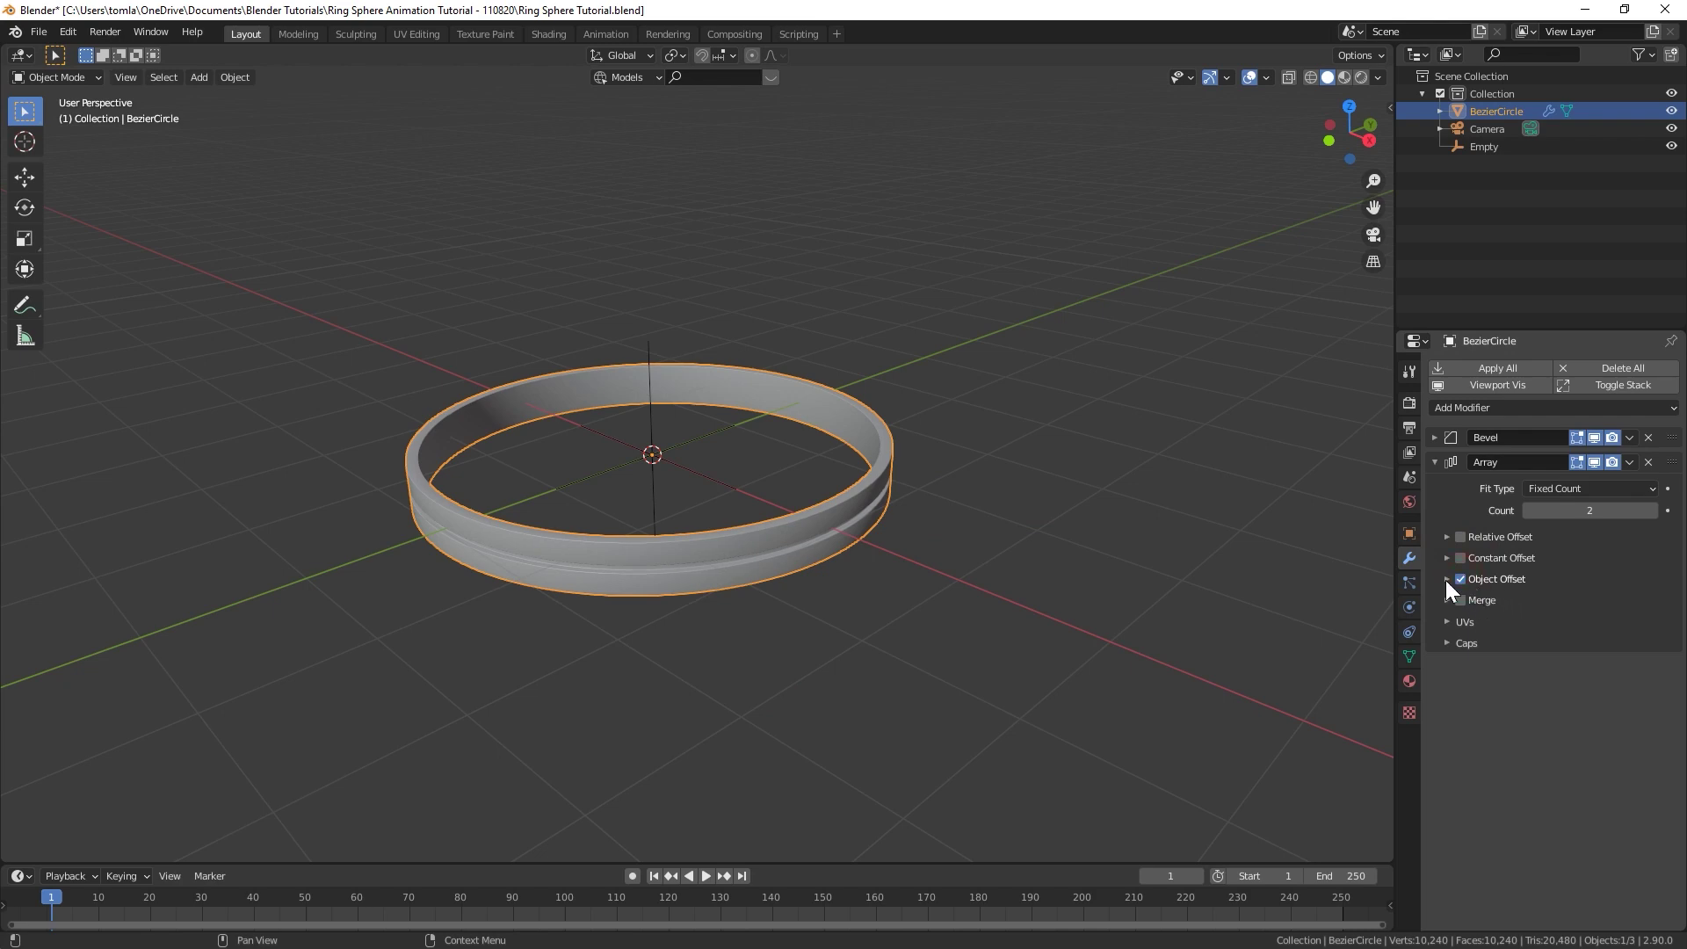
left_click(1447, 579)
left_click(1581, 606)
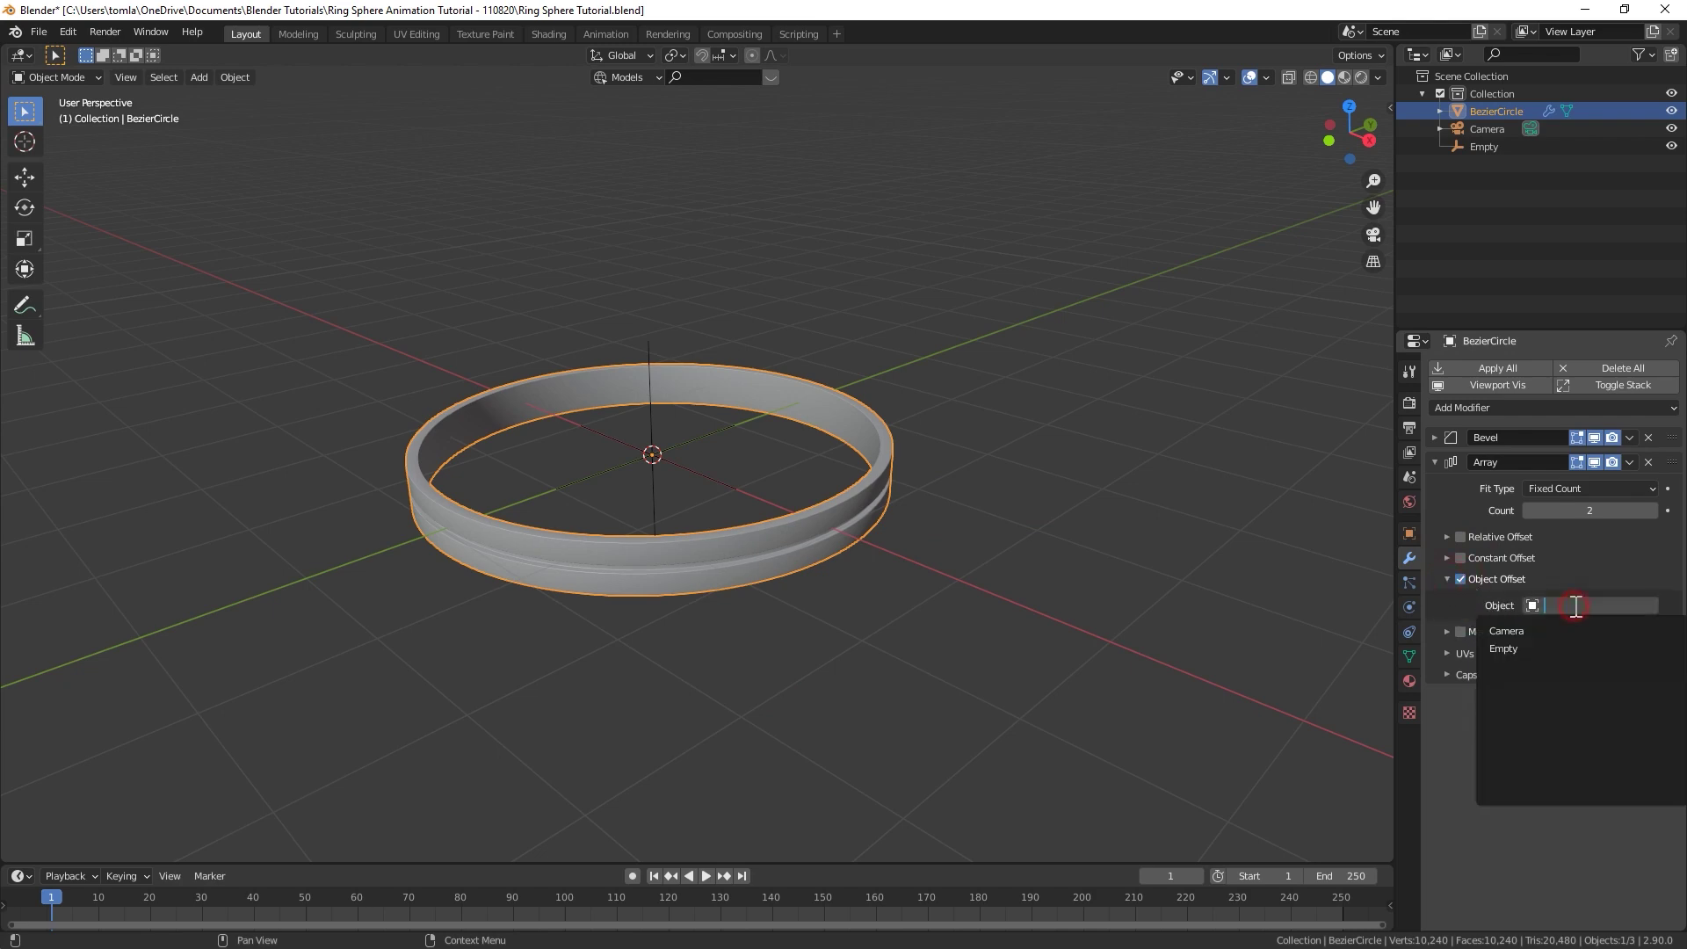
left_click(1532, 648)
Step: Set the ring's Array count to 12 and select the empty at its centre
left_click(893, 473)
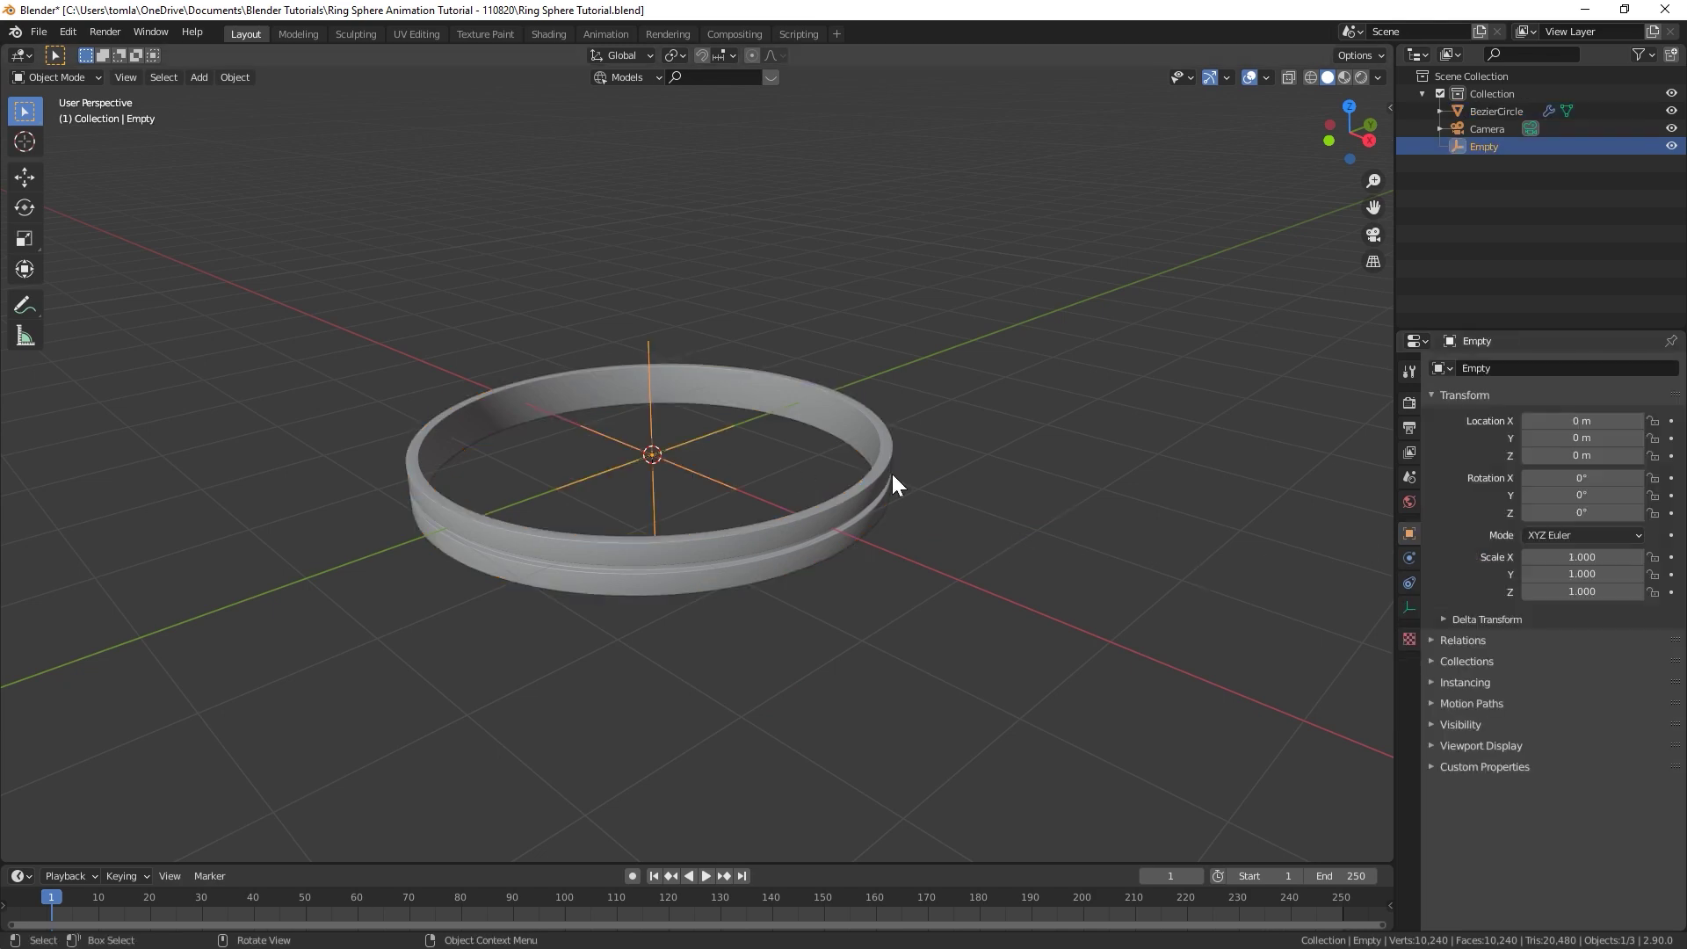
left_click(903, 486)
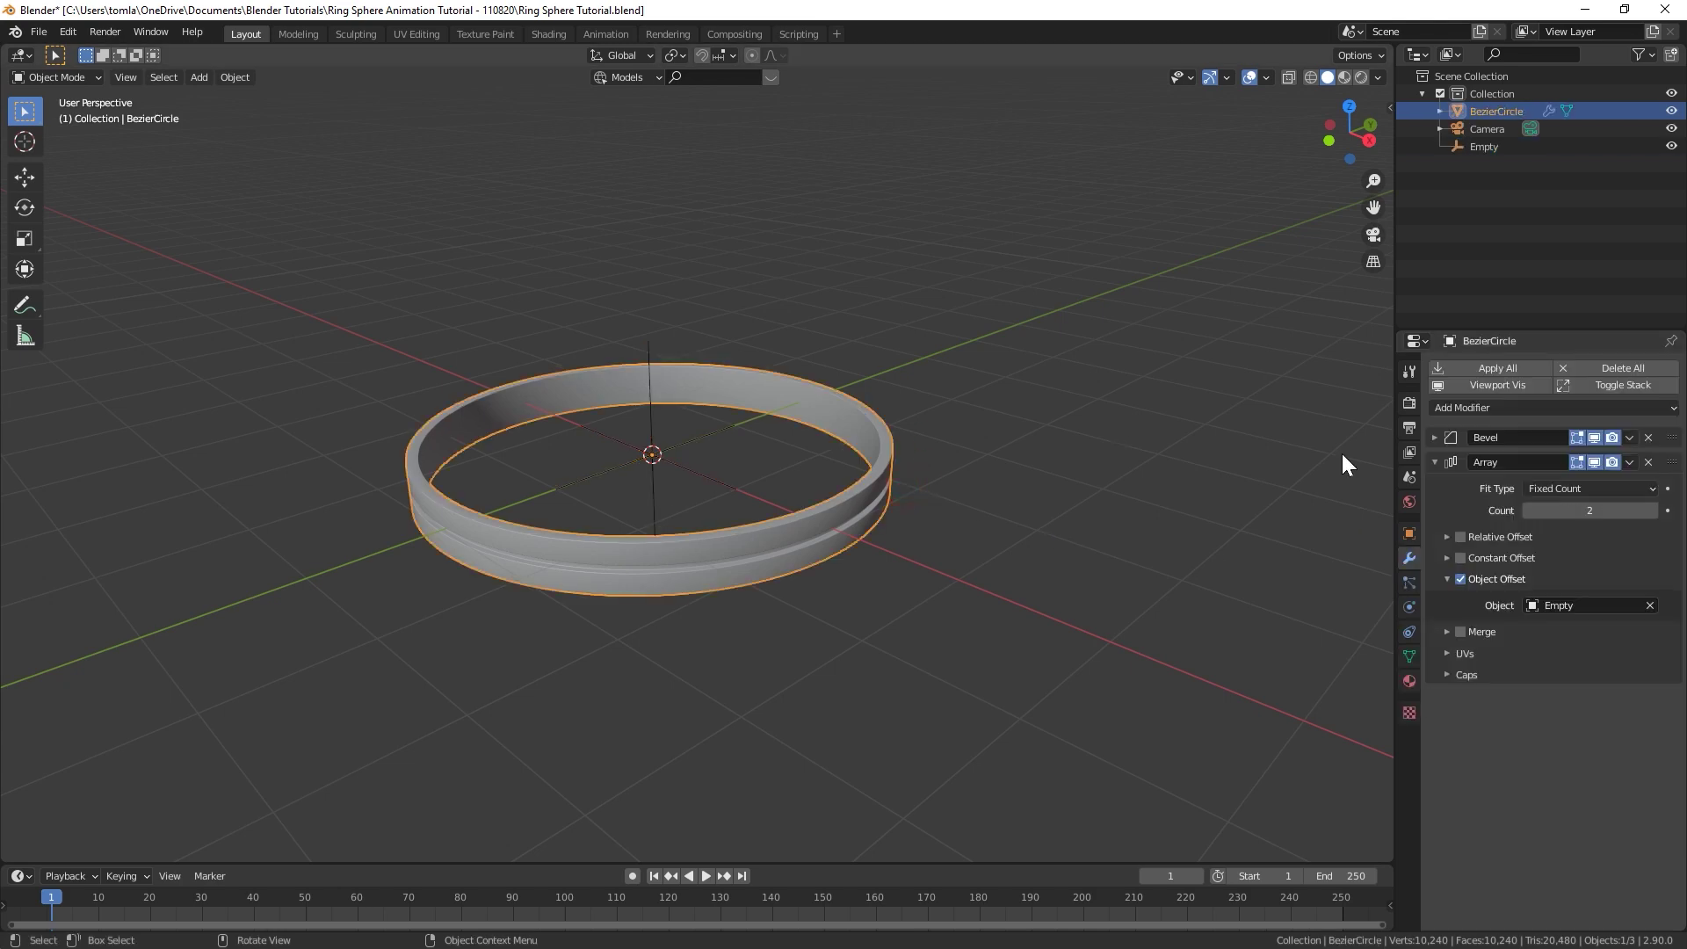
left_click(1650, 512)
type("5")
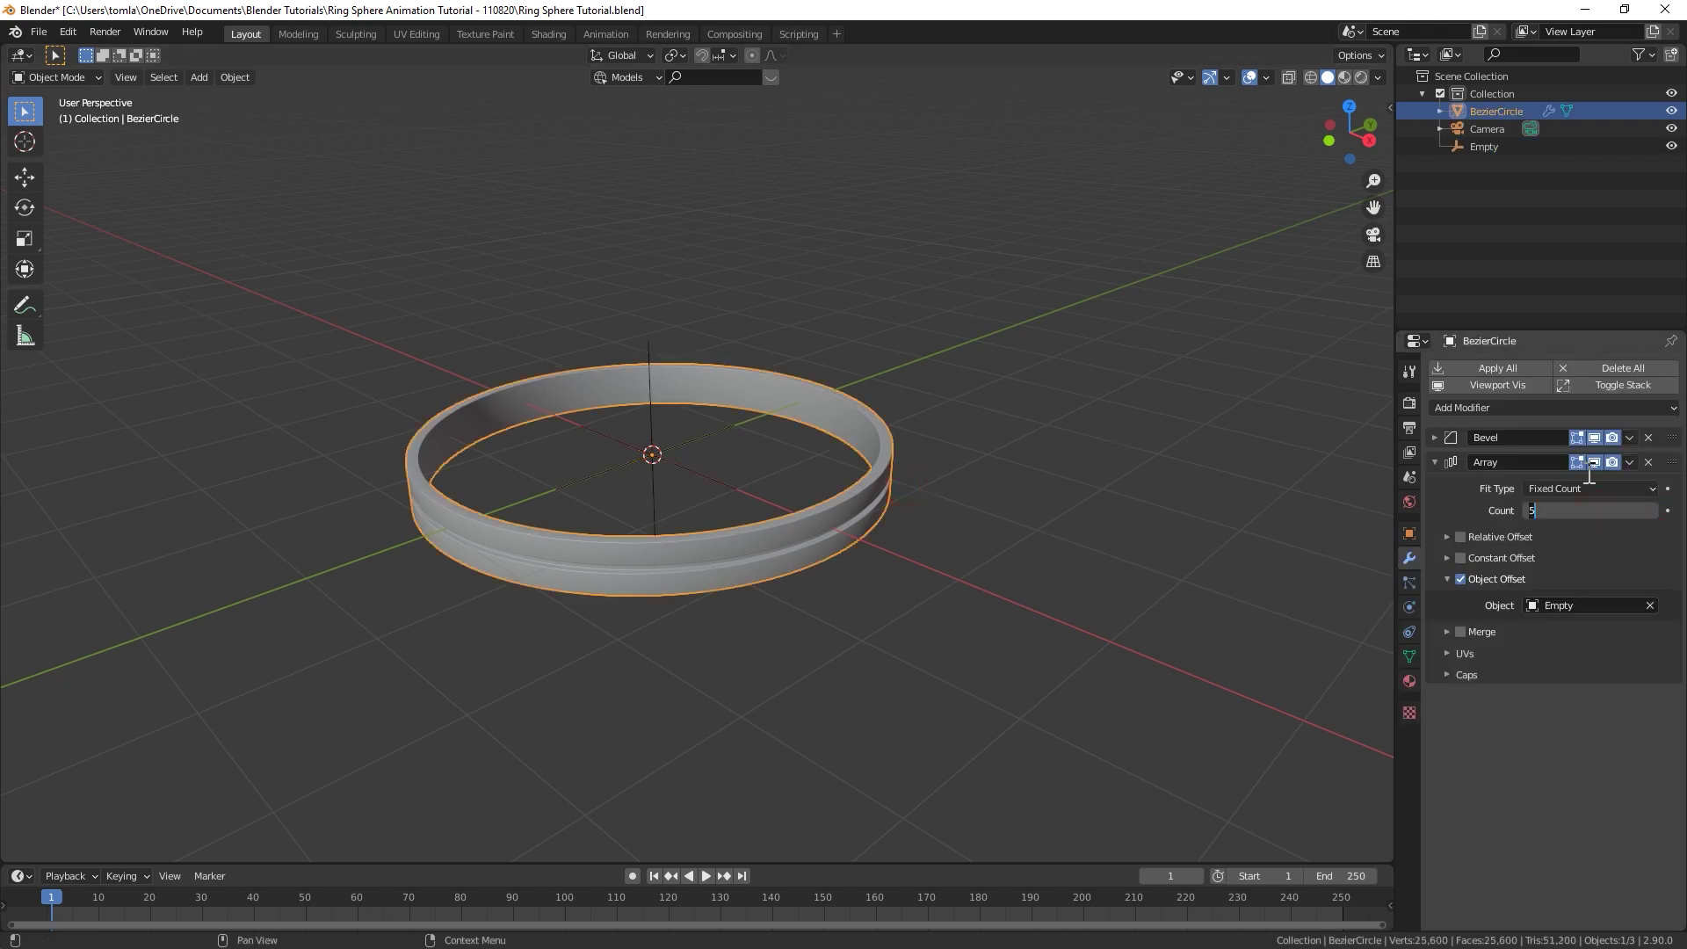
key("Return")
left_click(647, 428)
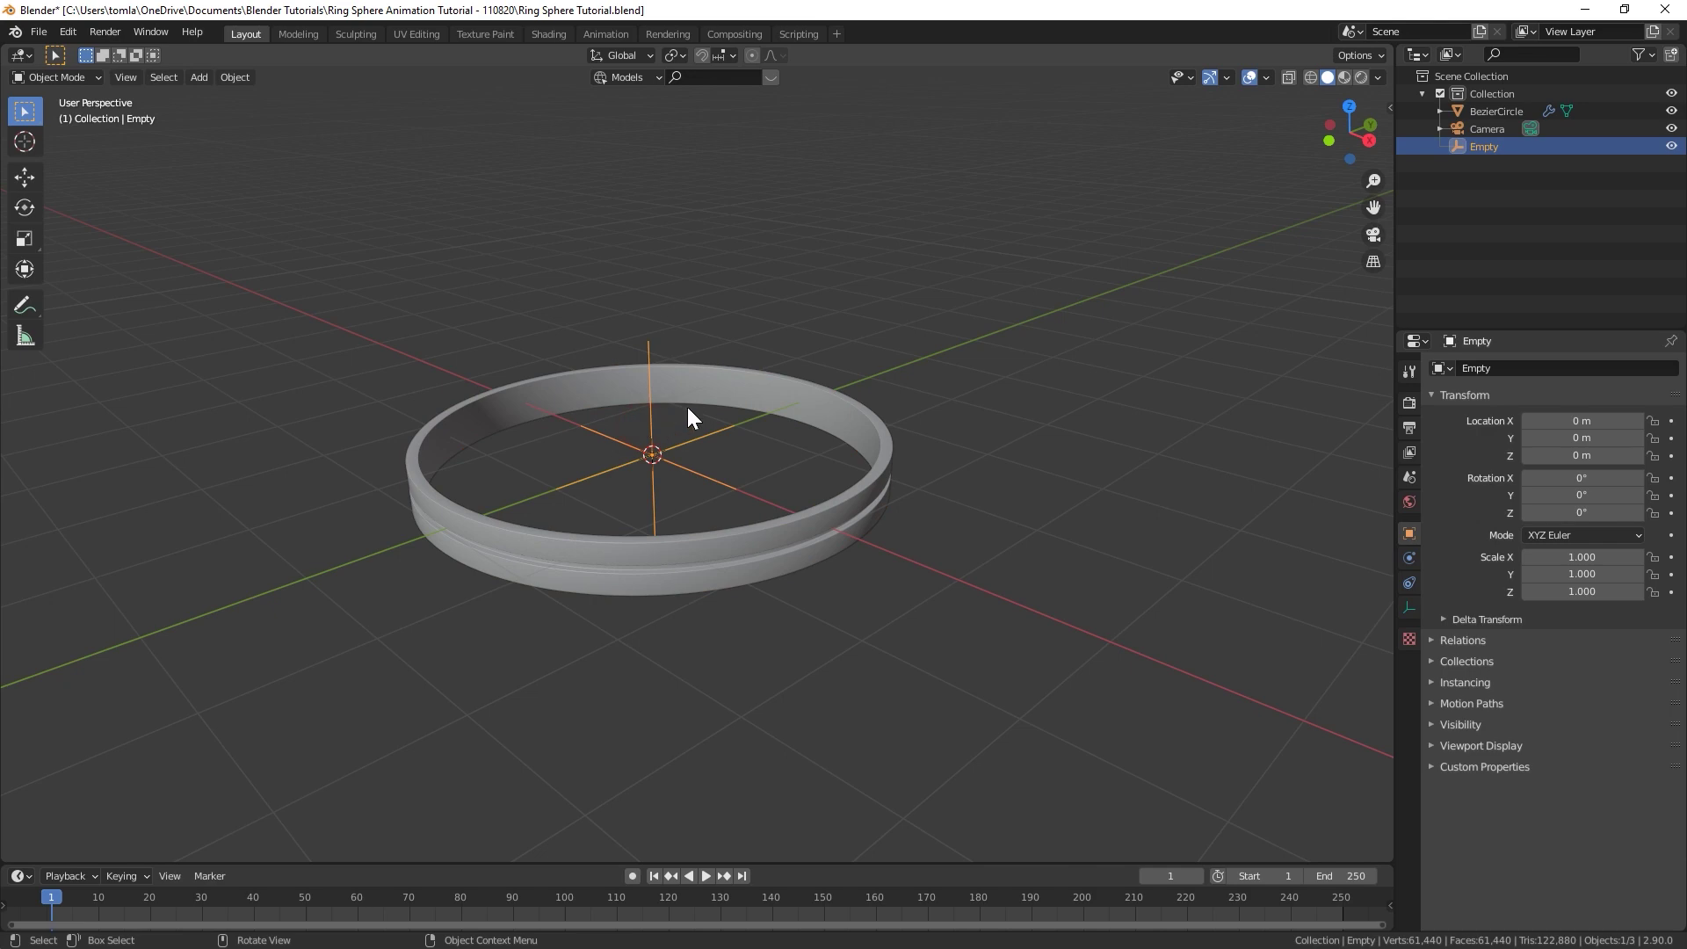
Step: Try moving, rotating and uniformly scaling the empty to preview how the arrayed rings respond
key("g")
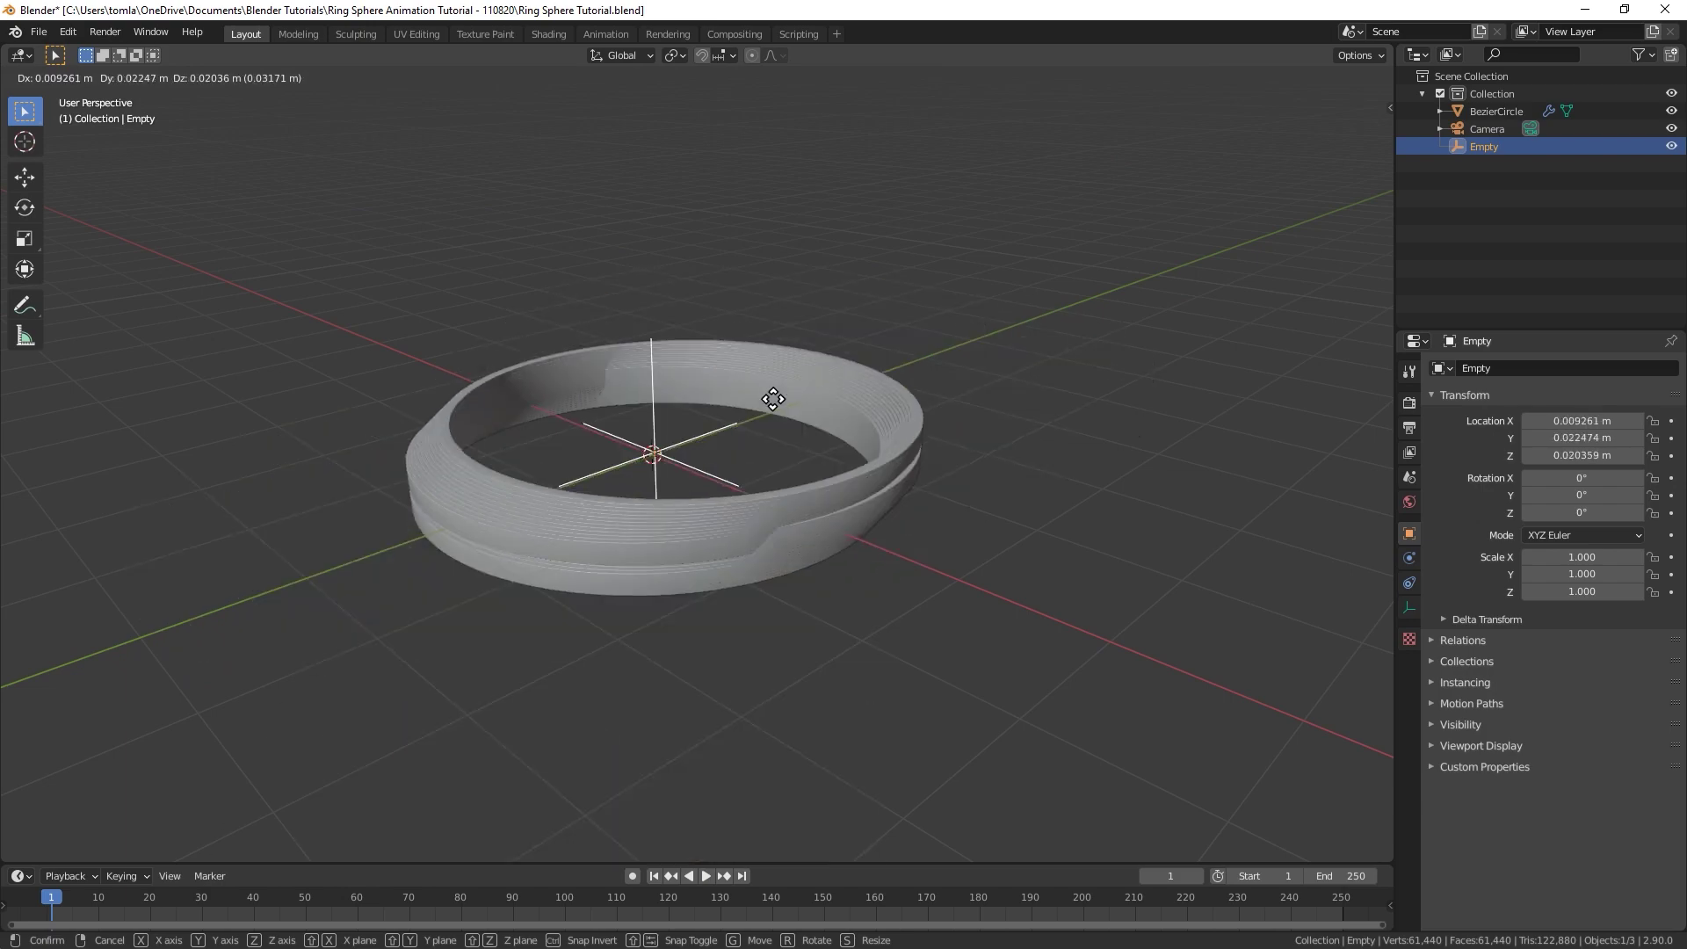
right_click(749, 391)
key("r")
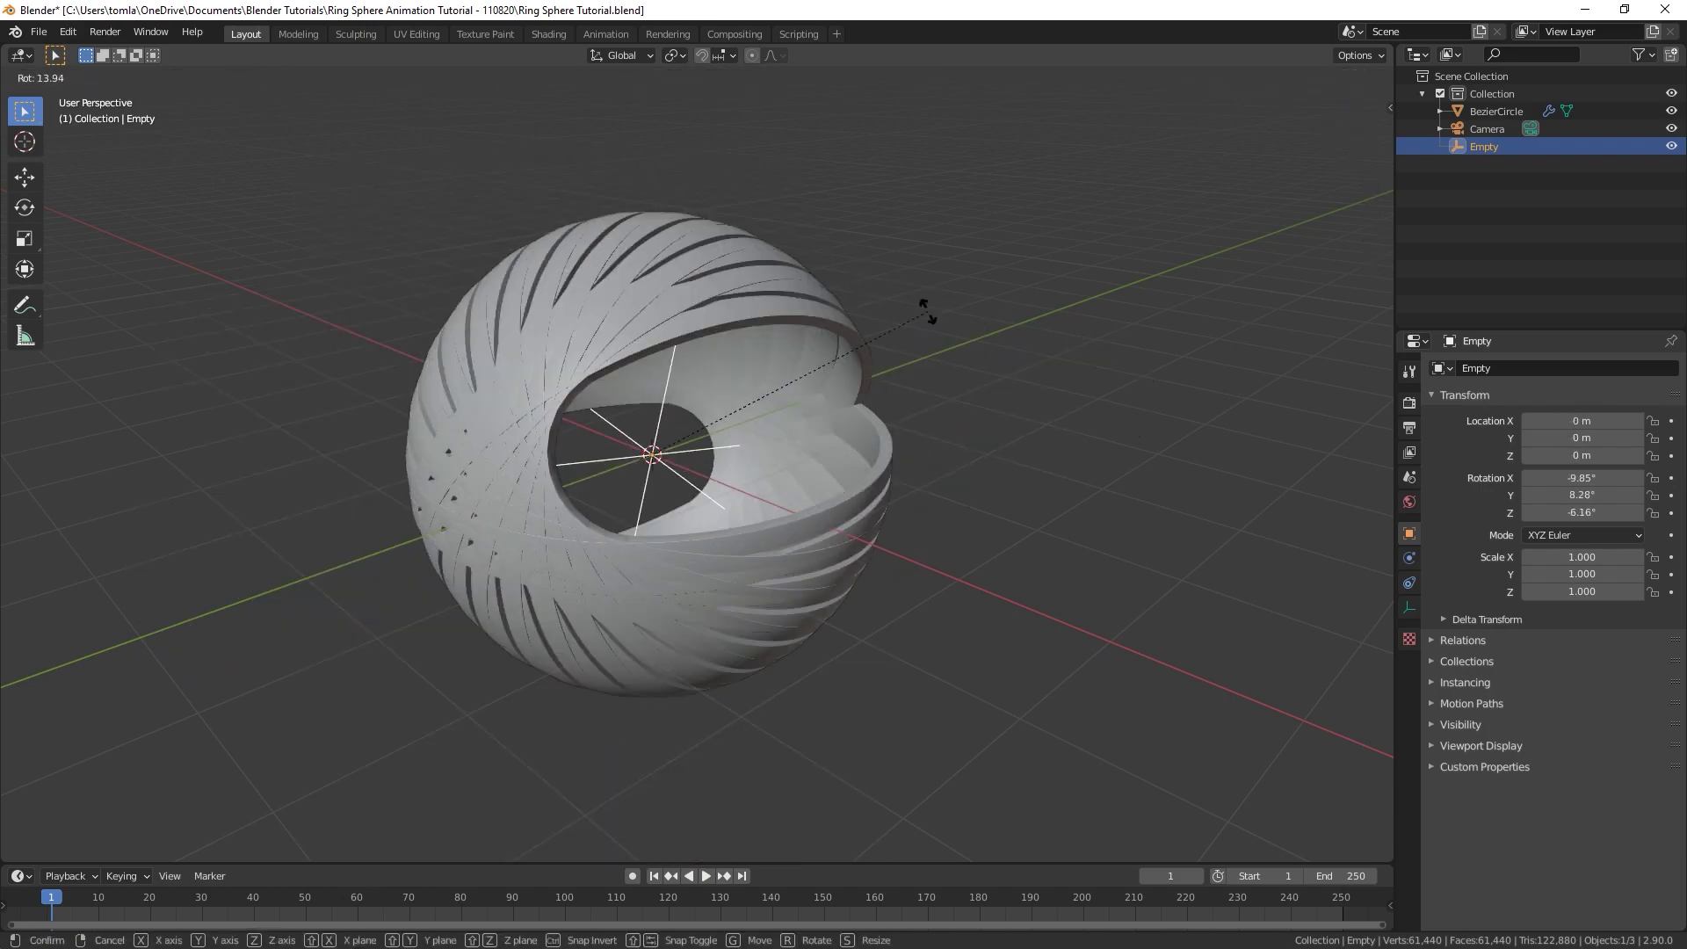
key("Escape")
key("s")
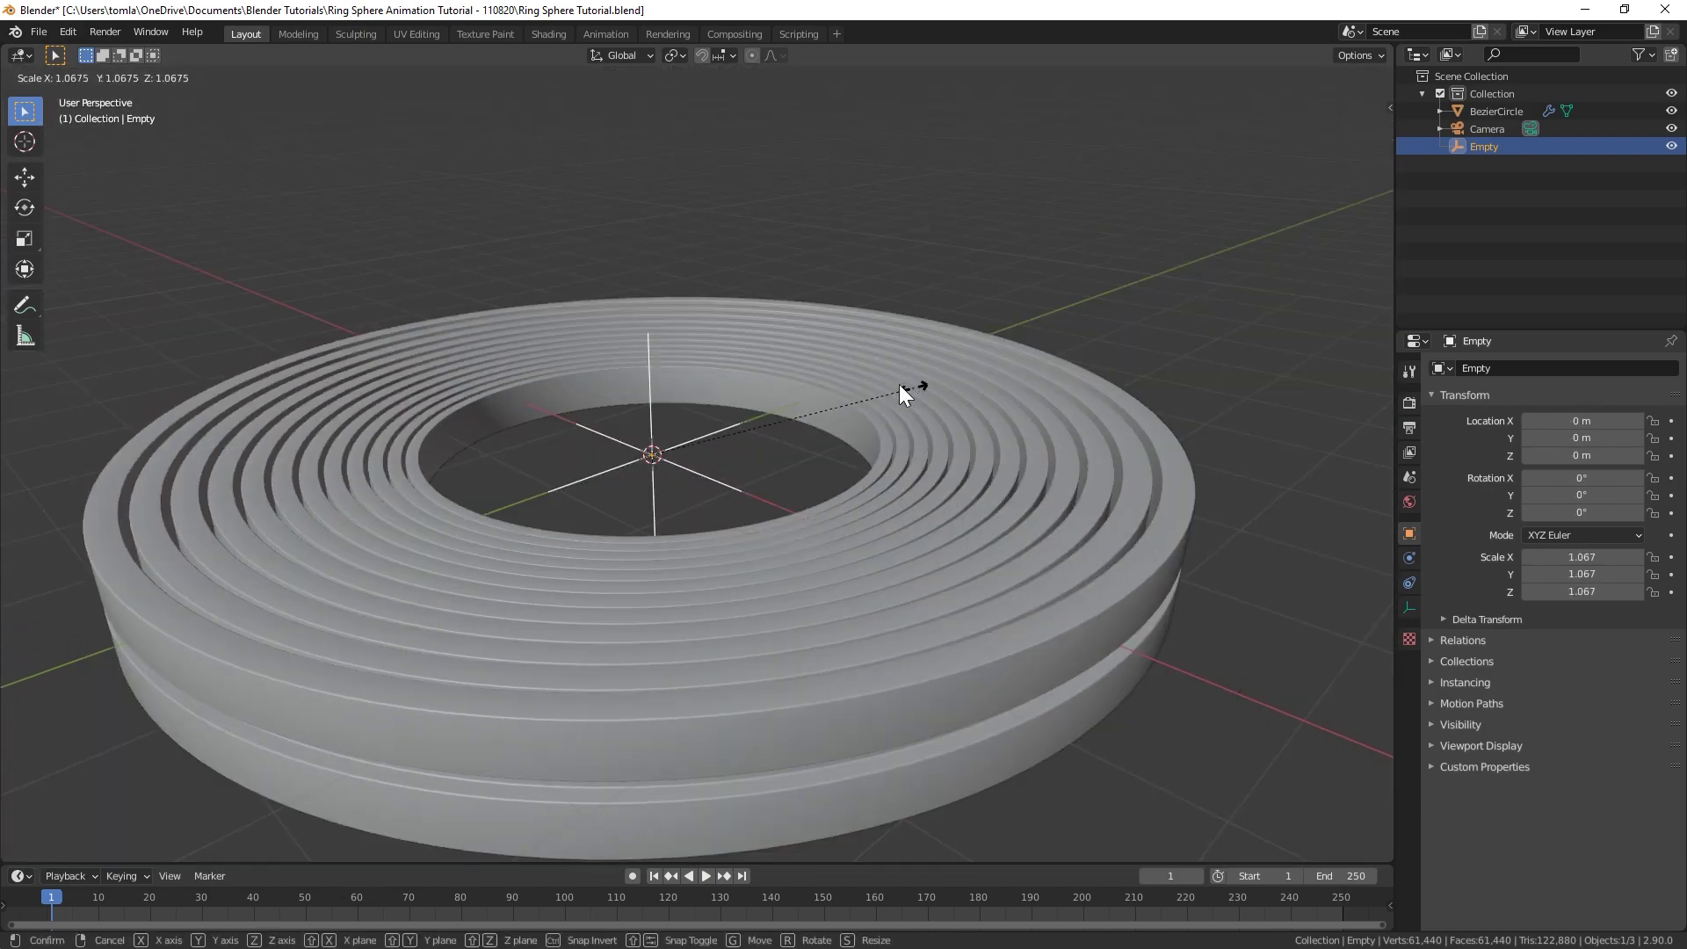
key("Escape")
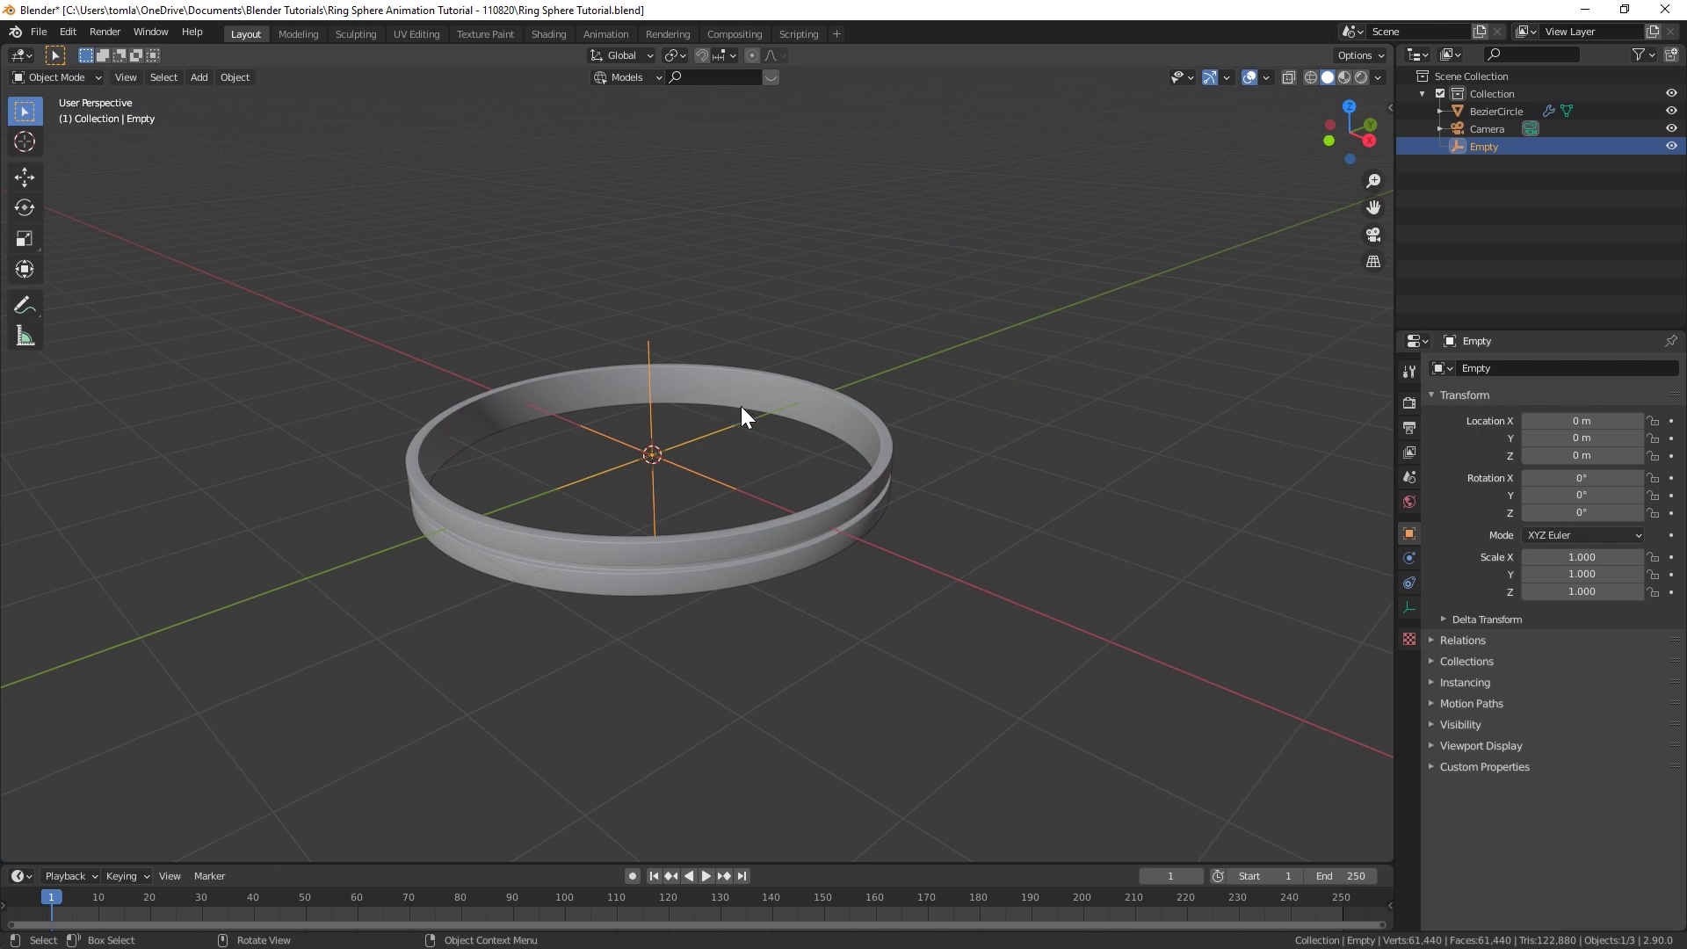
Step: Scale the empty to 0.95 along X and Y only, leaving out Z, so the arrayed rings nest inside each other
middle_click_drag(710, 439, 780, 436)
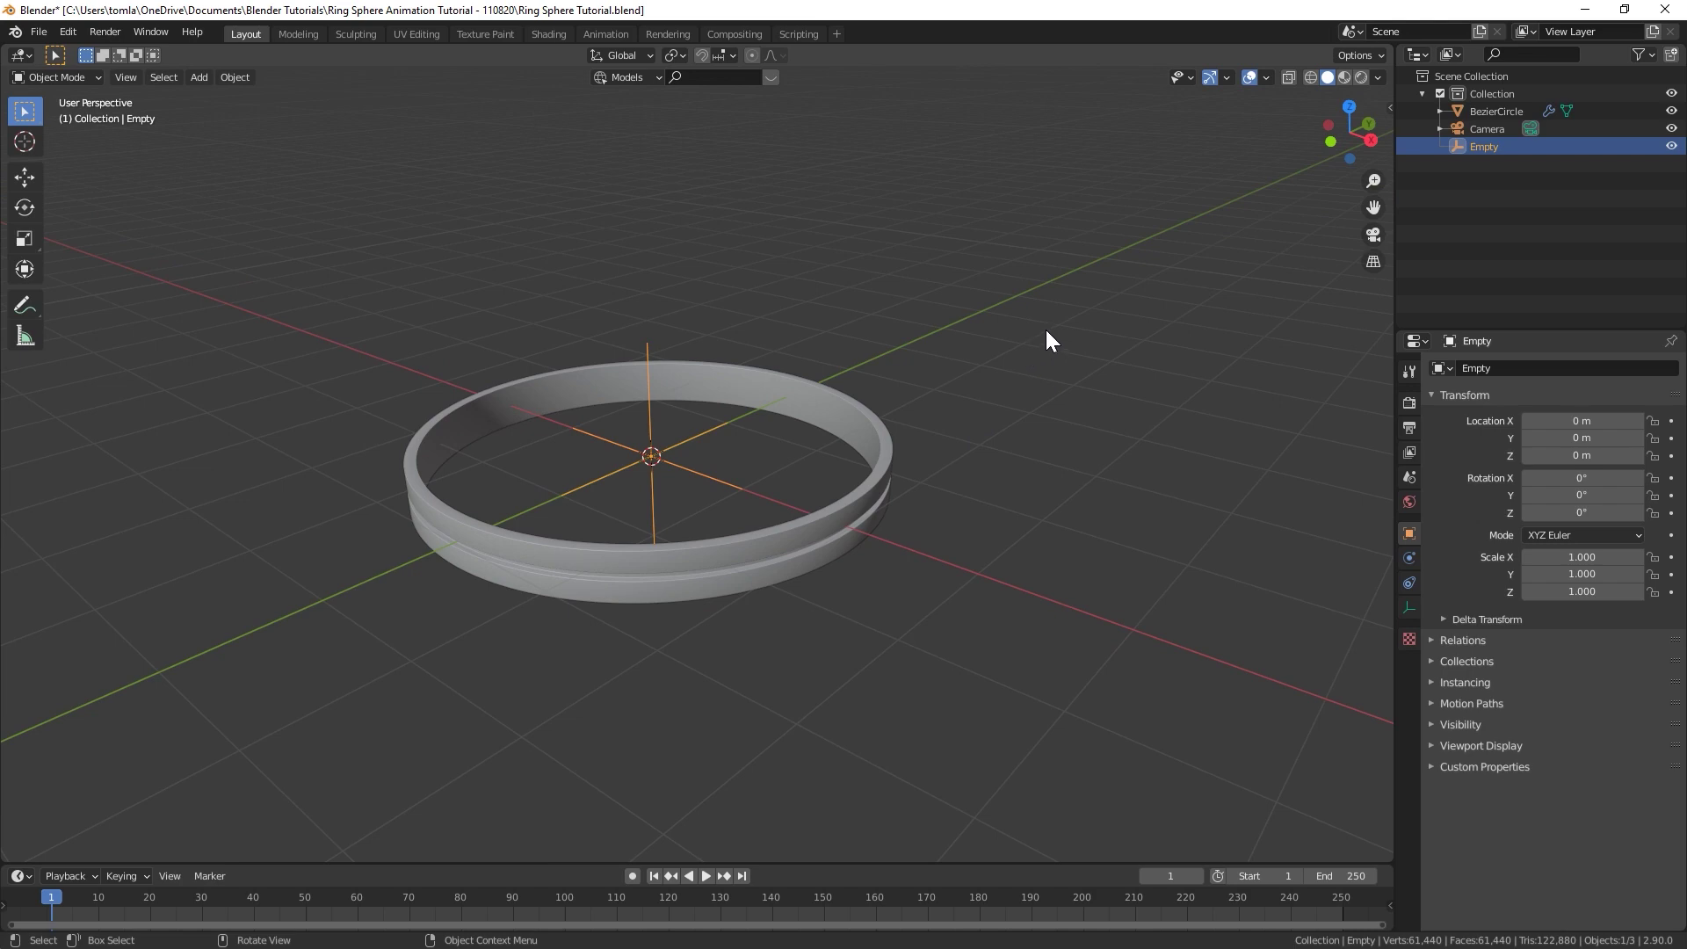
key("s")
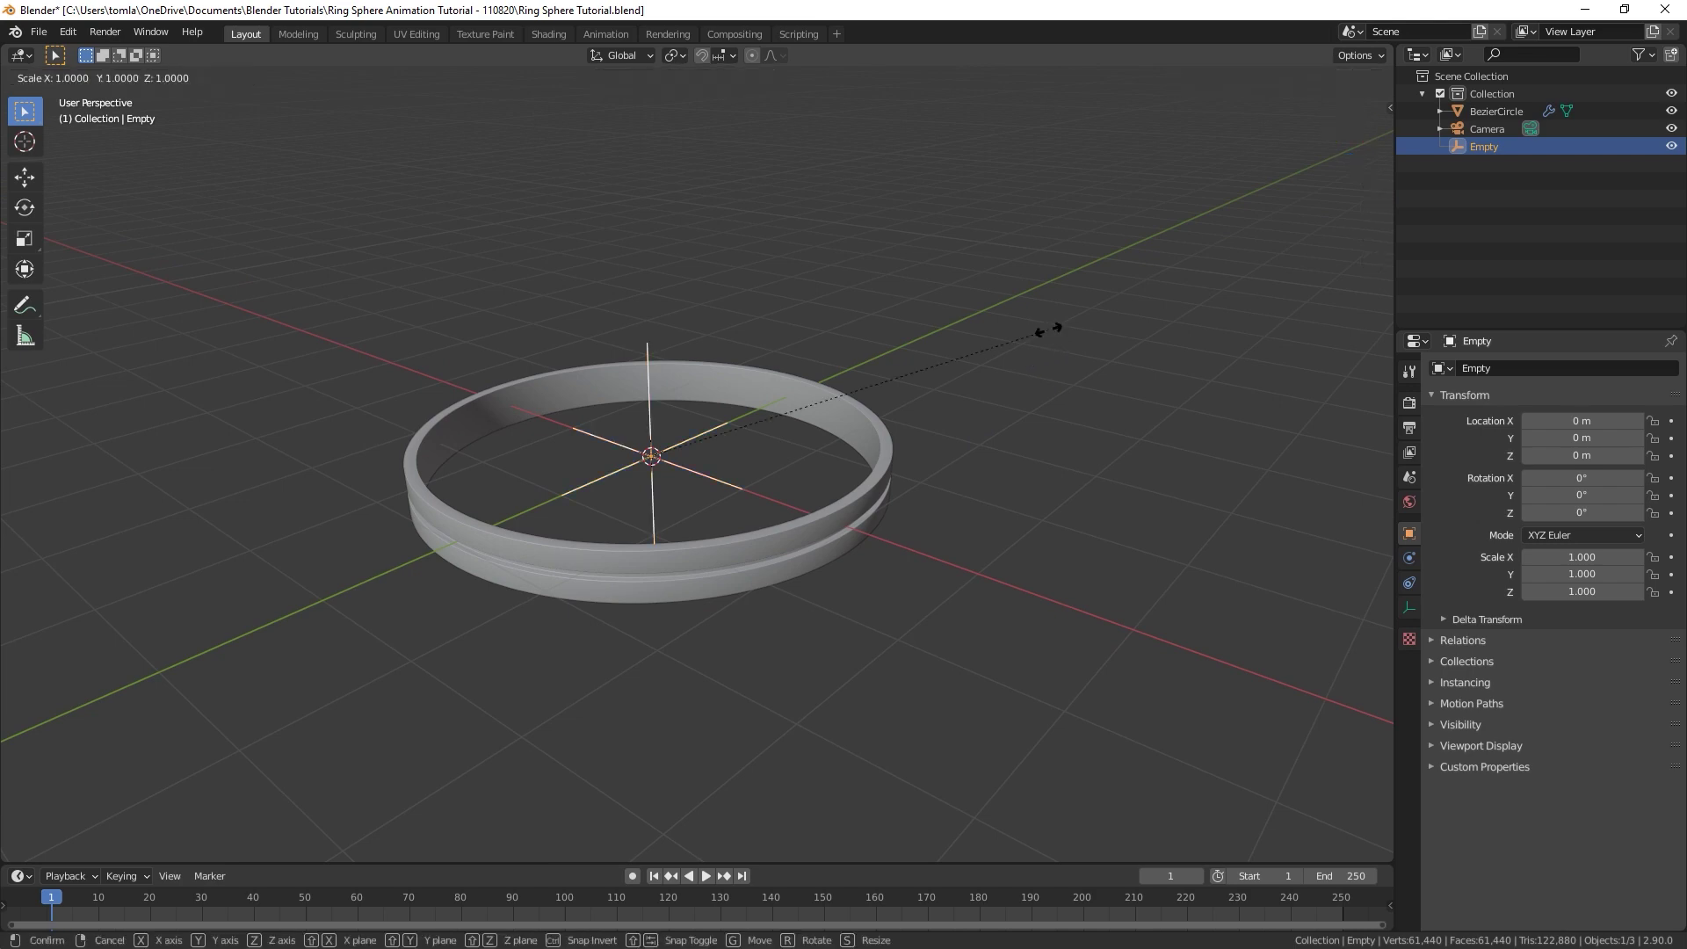
key("shift+z")
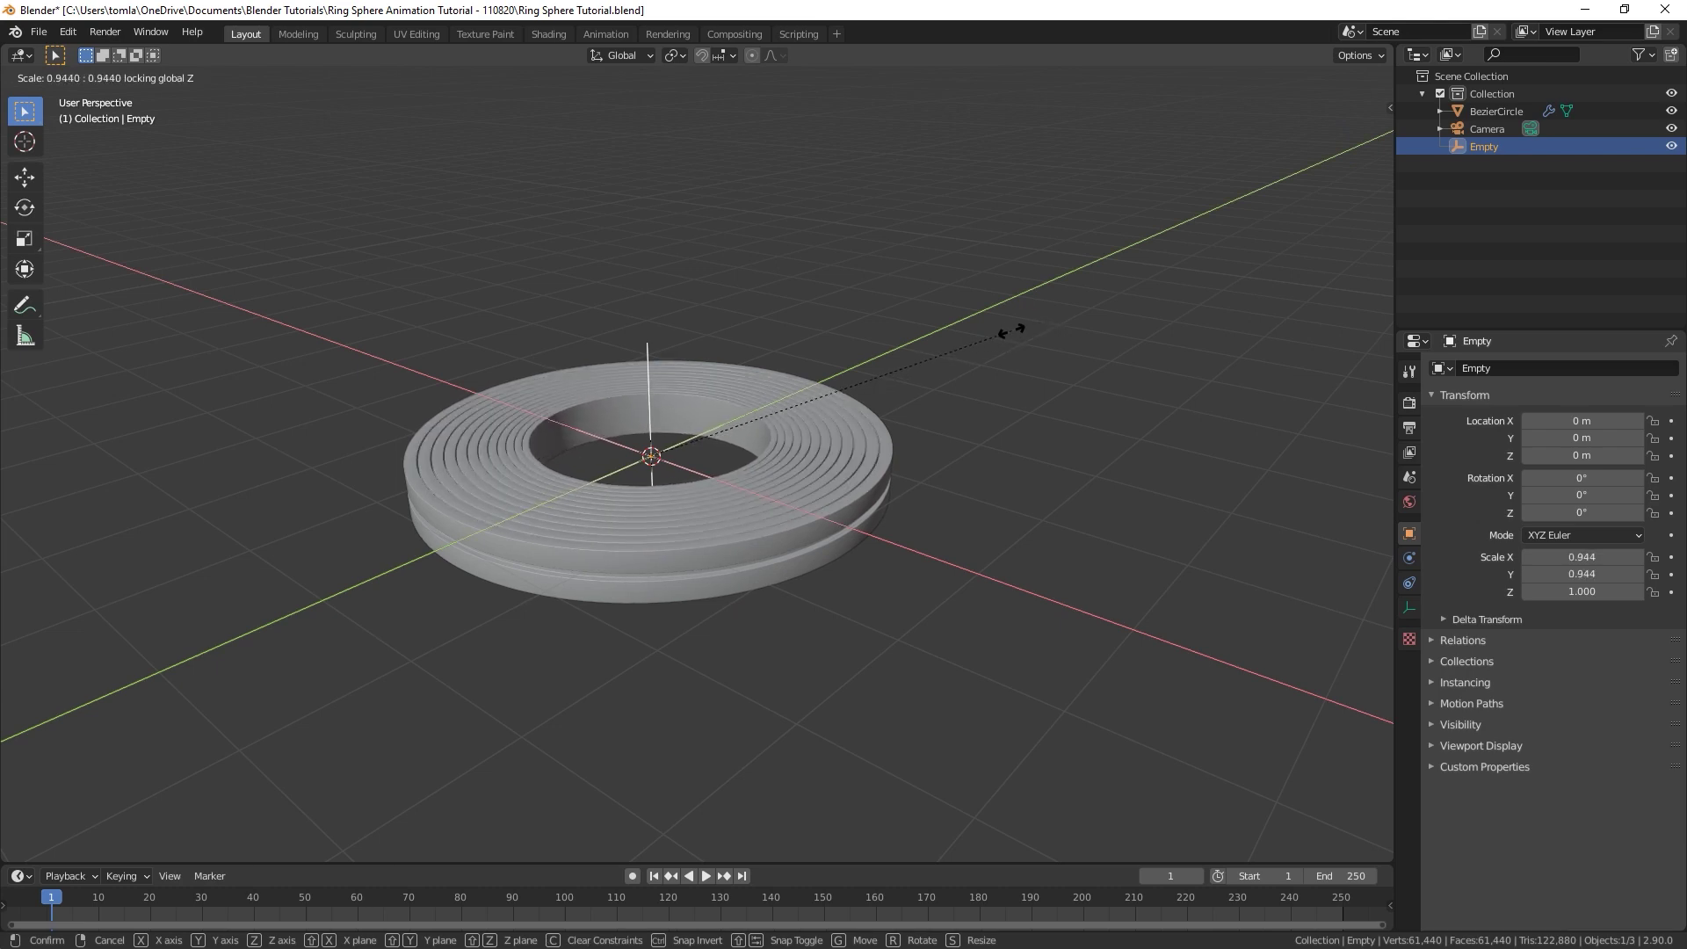
type("0.95")
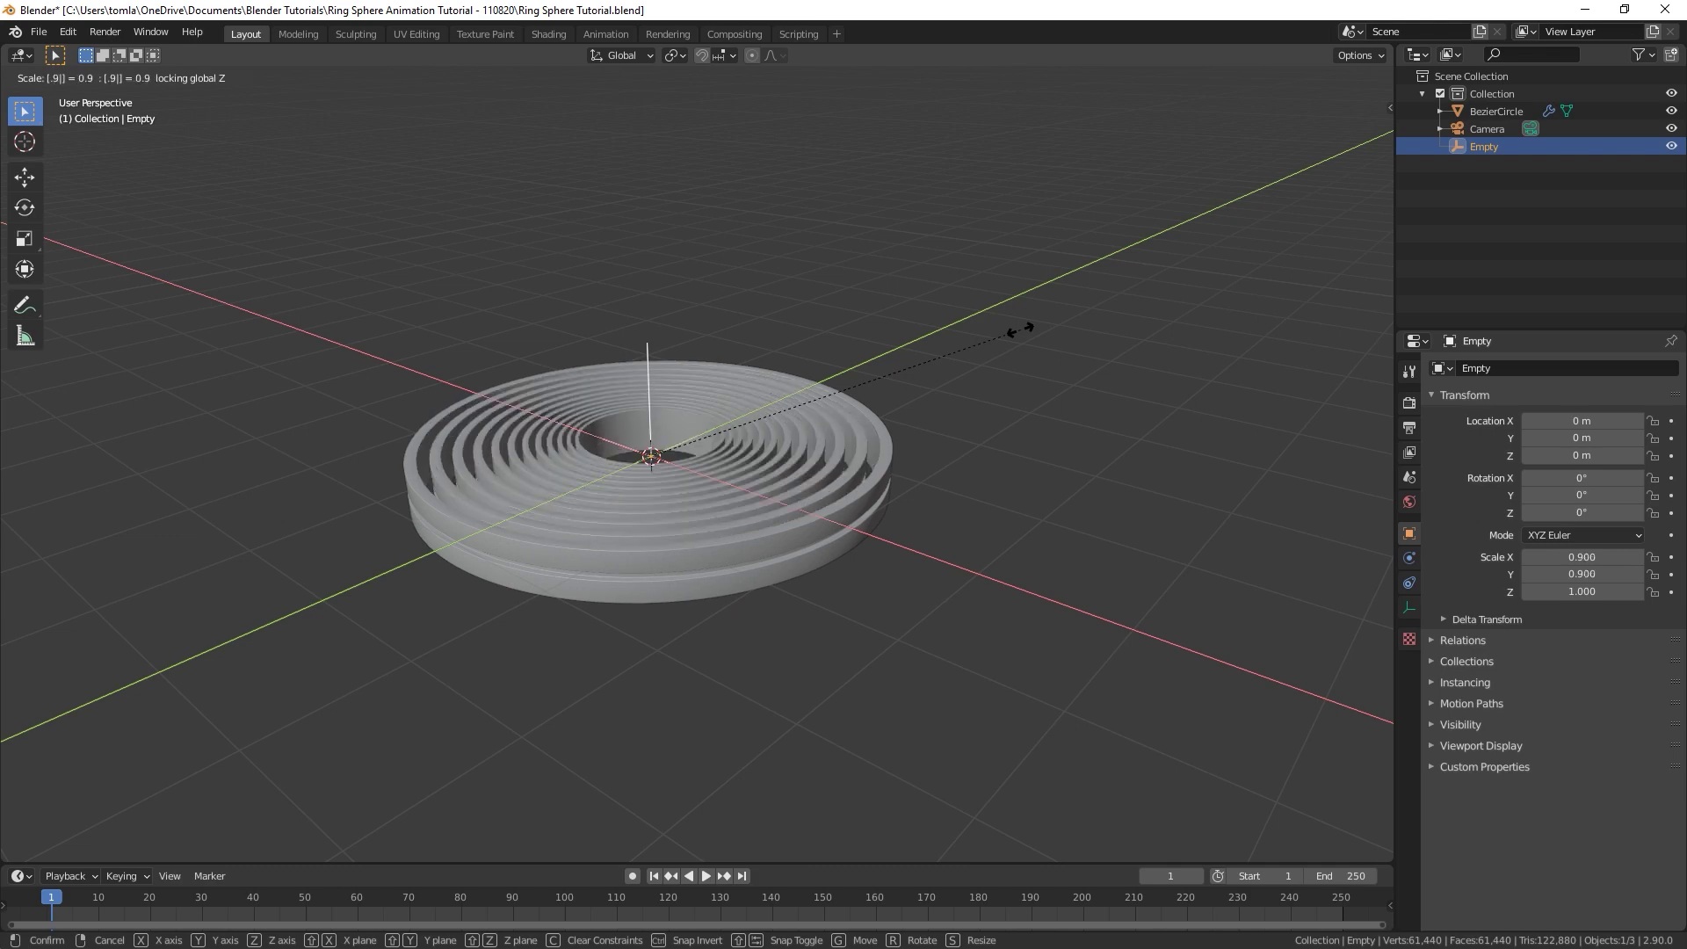
key("Return")
middle_click_drag(885, 404, 877, 460)
scroll(716, 464, "up", 3)
scroll(772, 487, "up", 5)
middle_click_drag(772, 485, 773, 434)
scroll(773, 434, "down", 8)
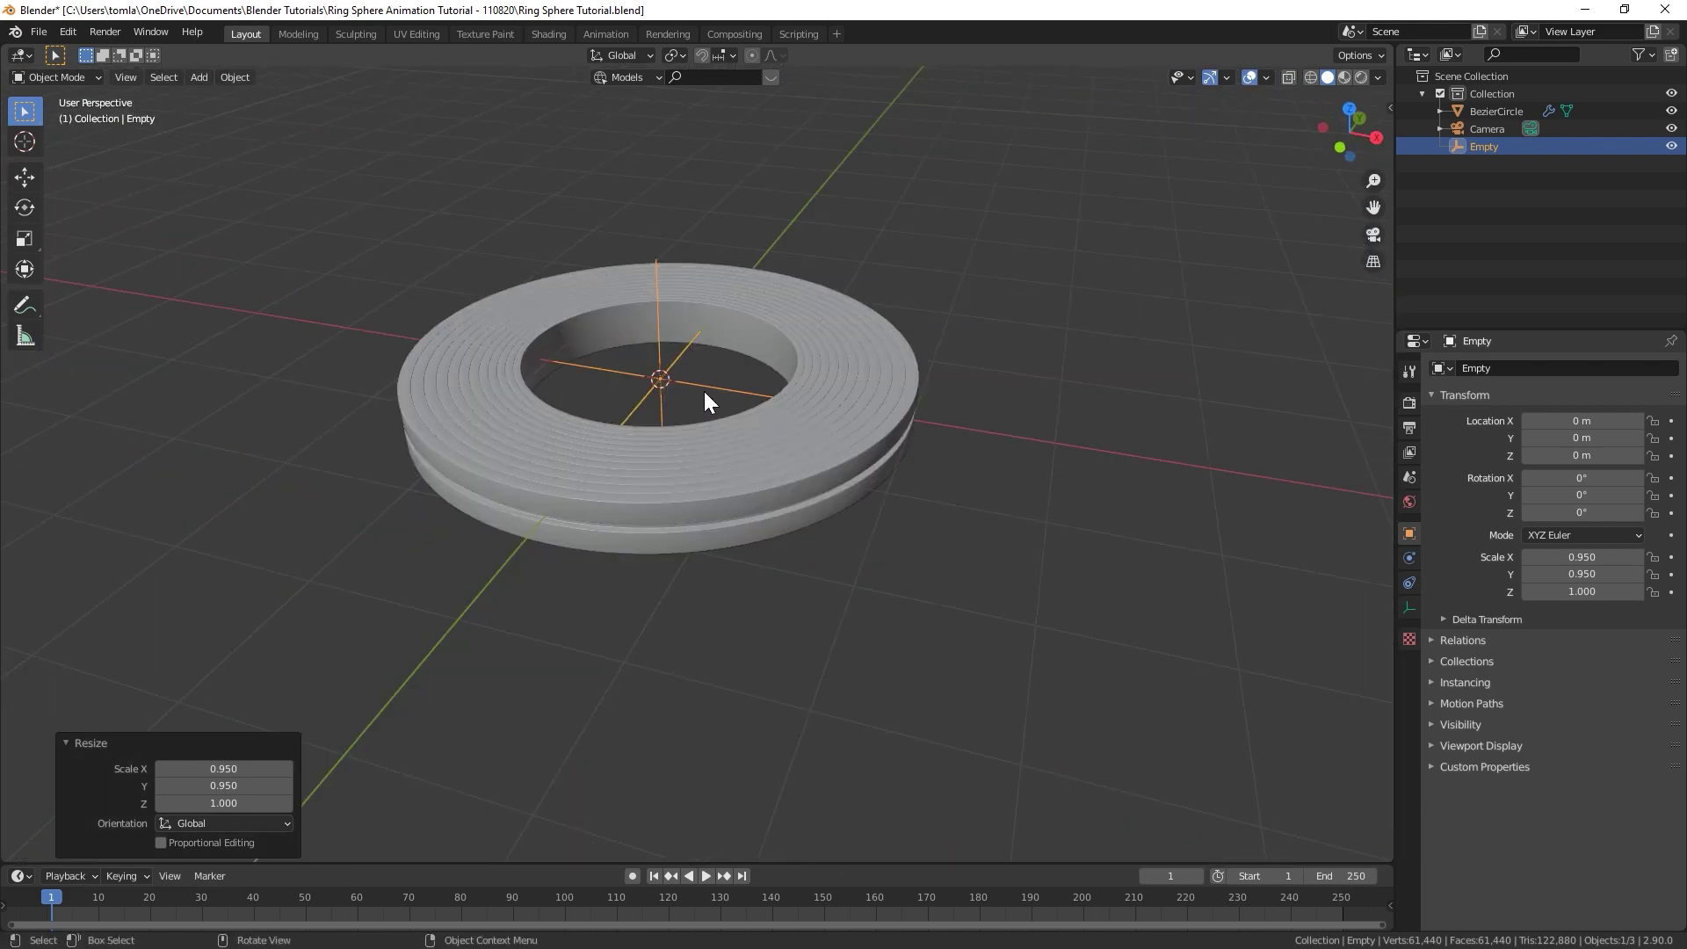
Step: Apply the ring object's transforms and reselect the empty
left_click(823, 474)
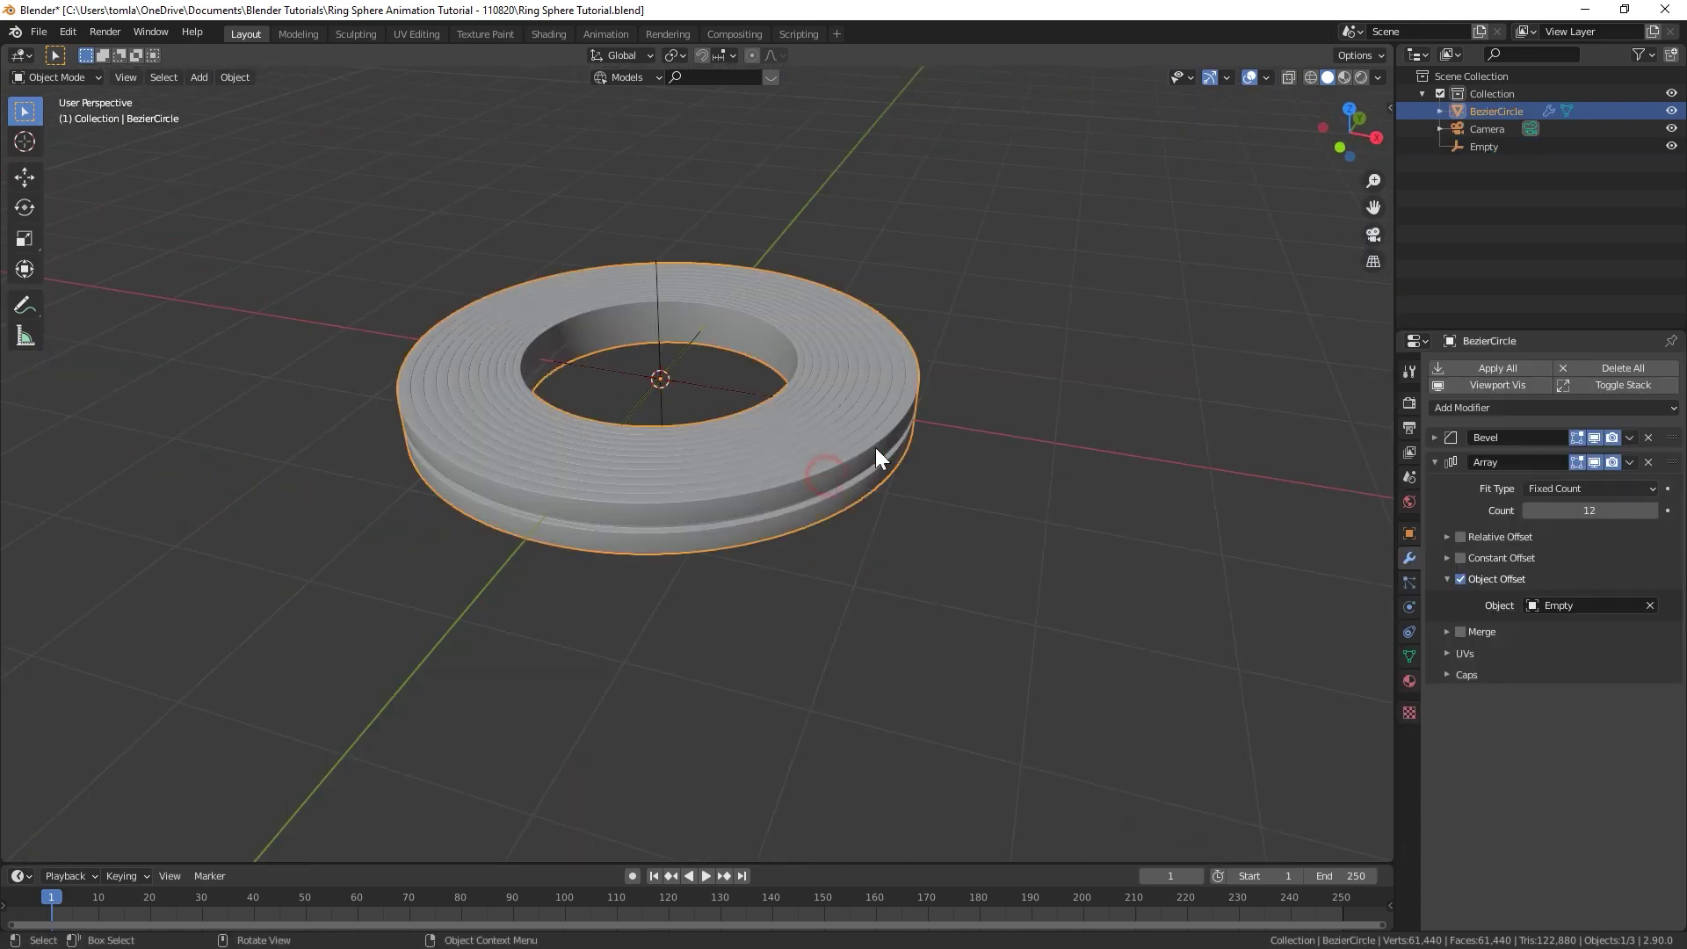
key("ctrl+a")
left_click(931, 355)
left_click(675, 307)
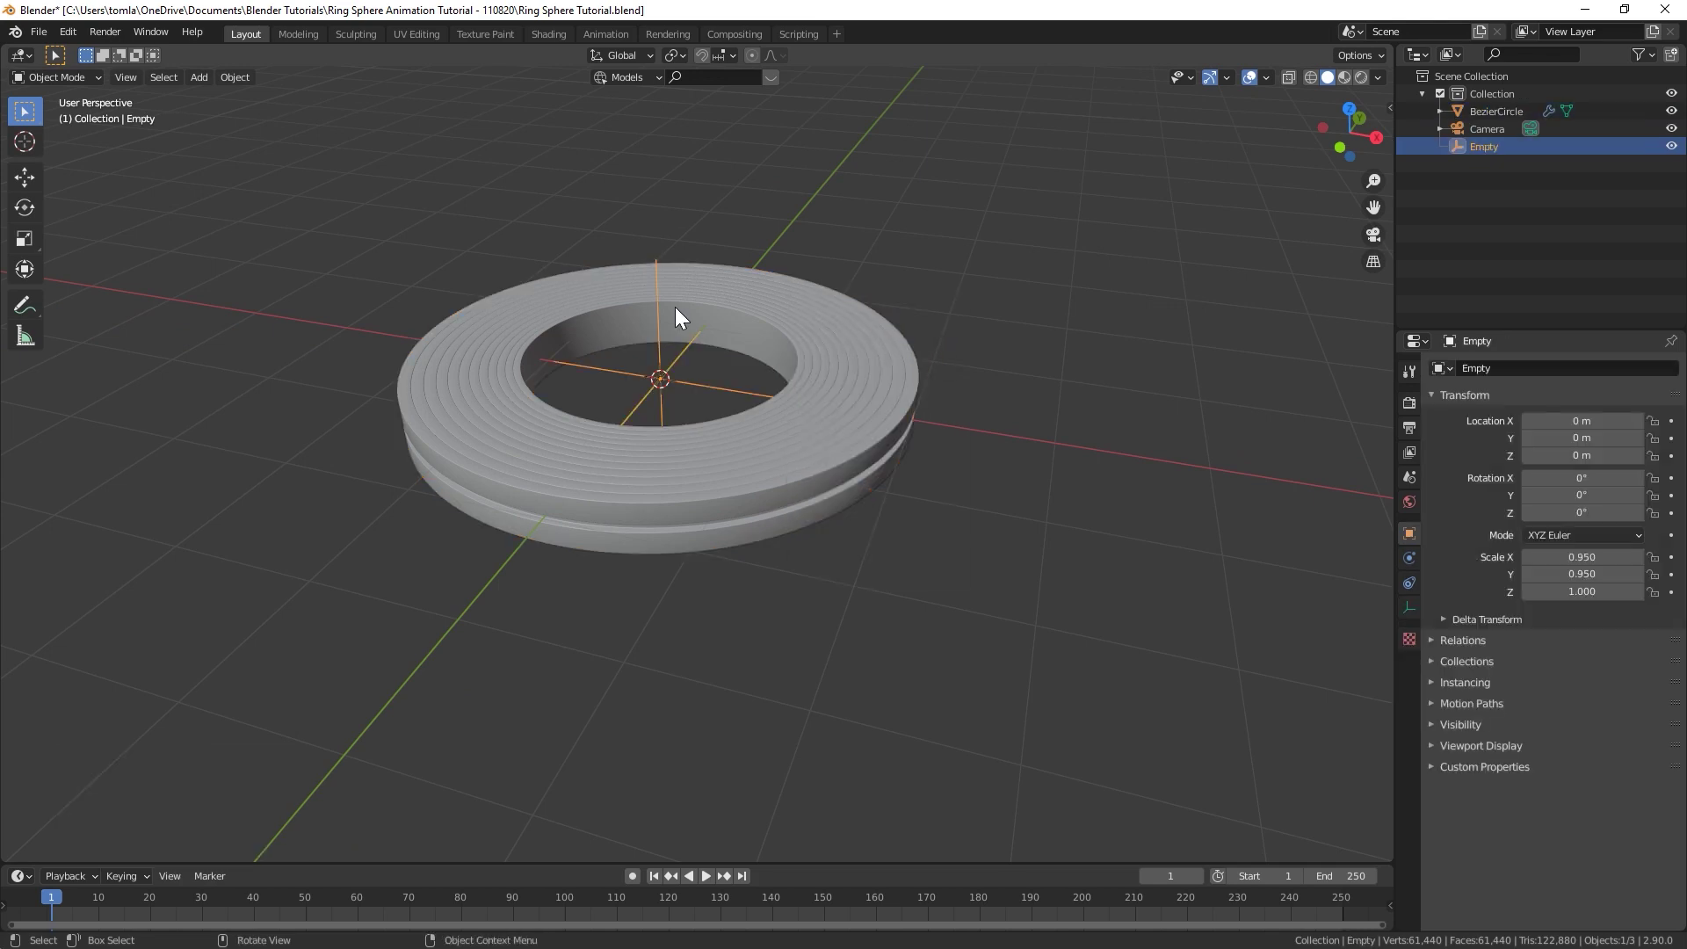
Step: Try rotating the empty about the global X axis to preview the rings fanning out
key("r")
key("x")
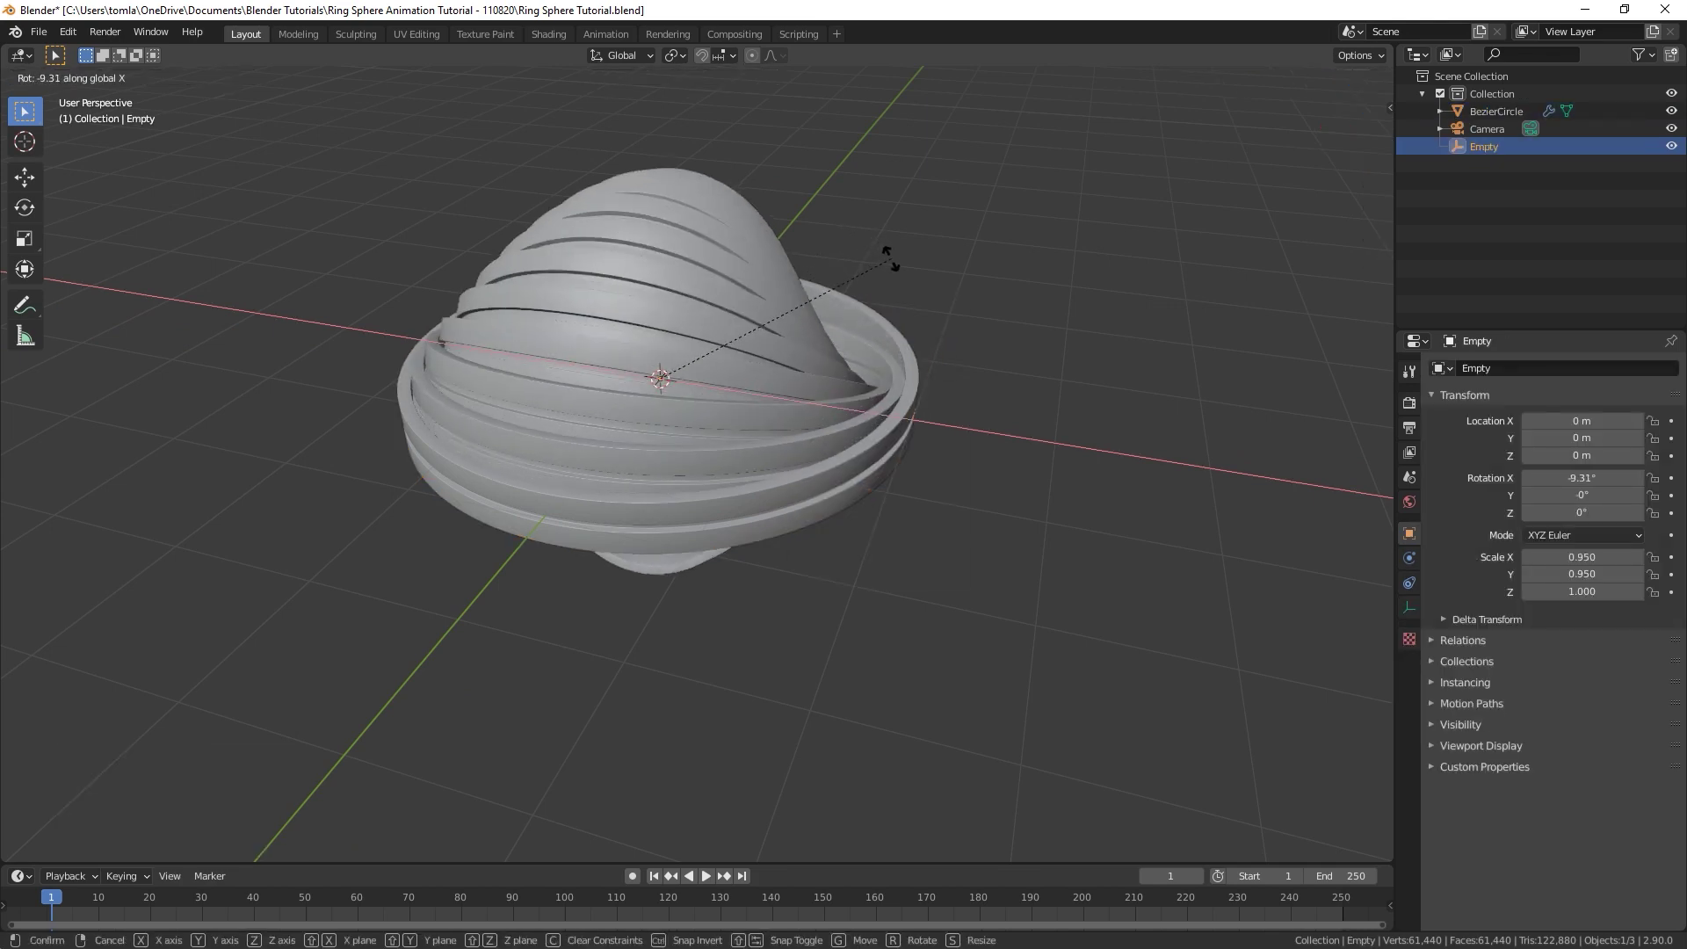
key("Escape")
middle_click_drag(941, 314, 916, 261)
key("r")
key("x")
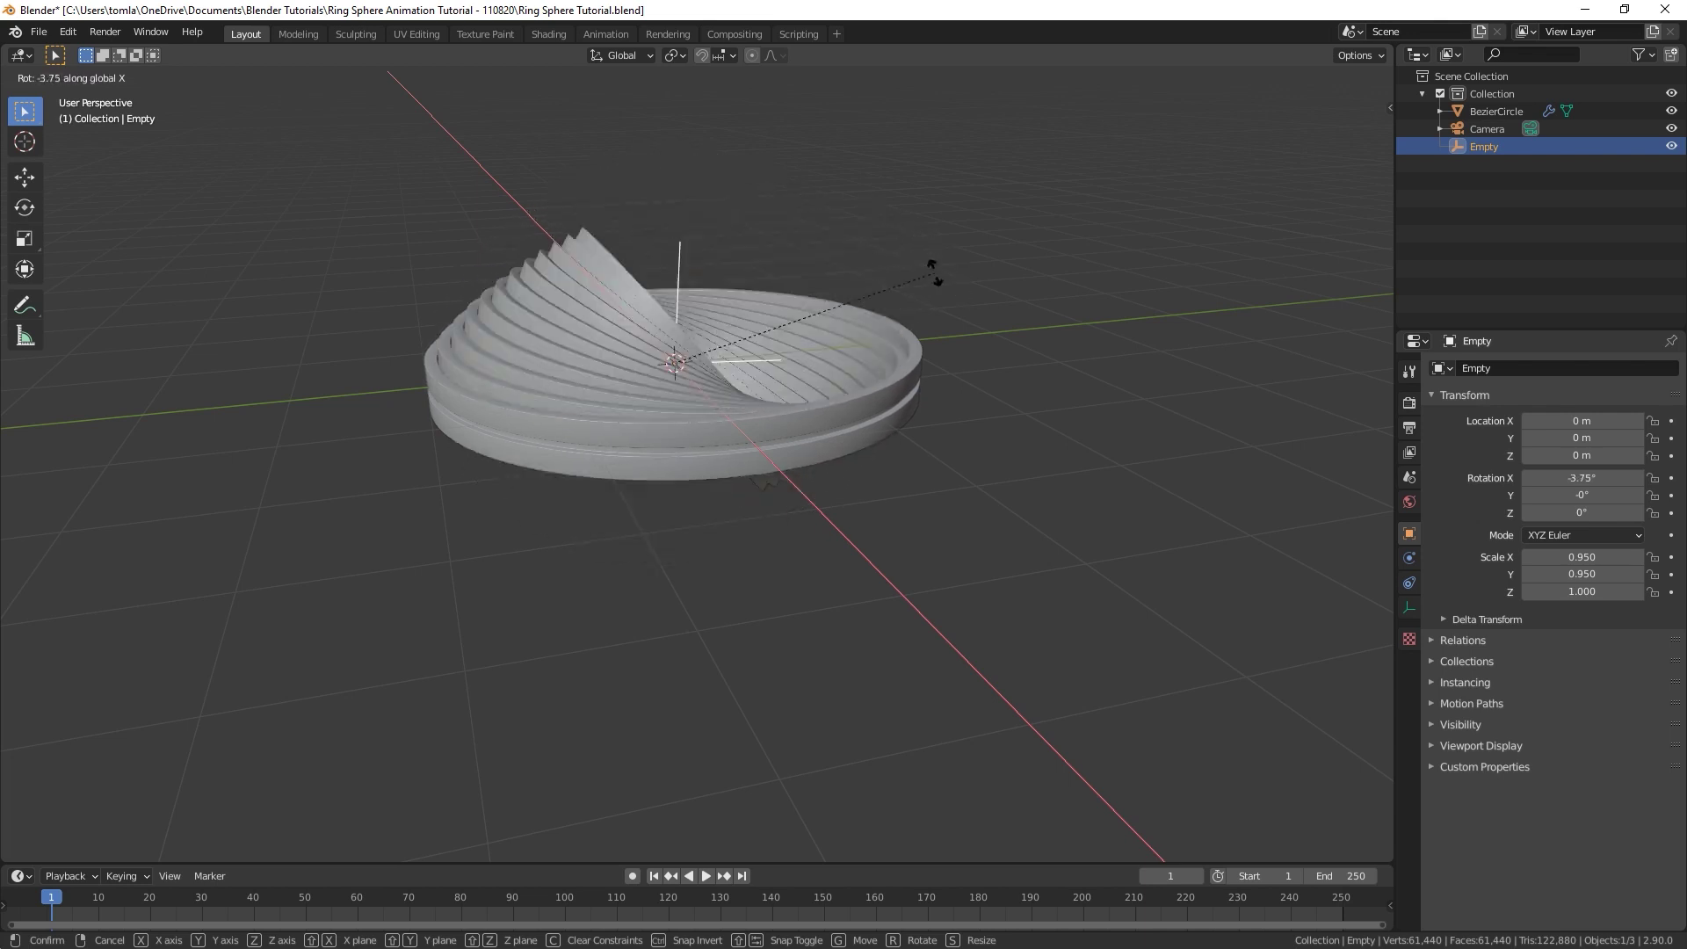
right_click(849, 251)
middle_click_drag(700, 261, 683, 327)
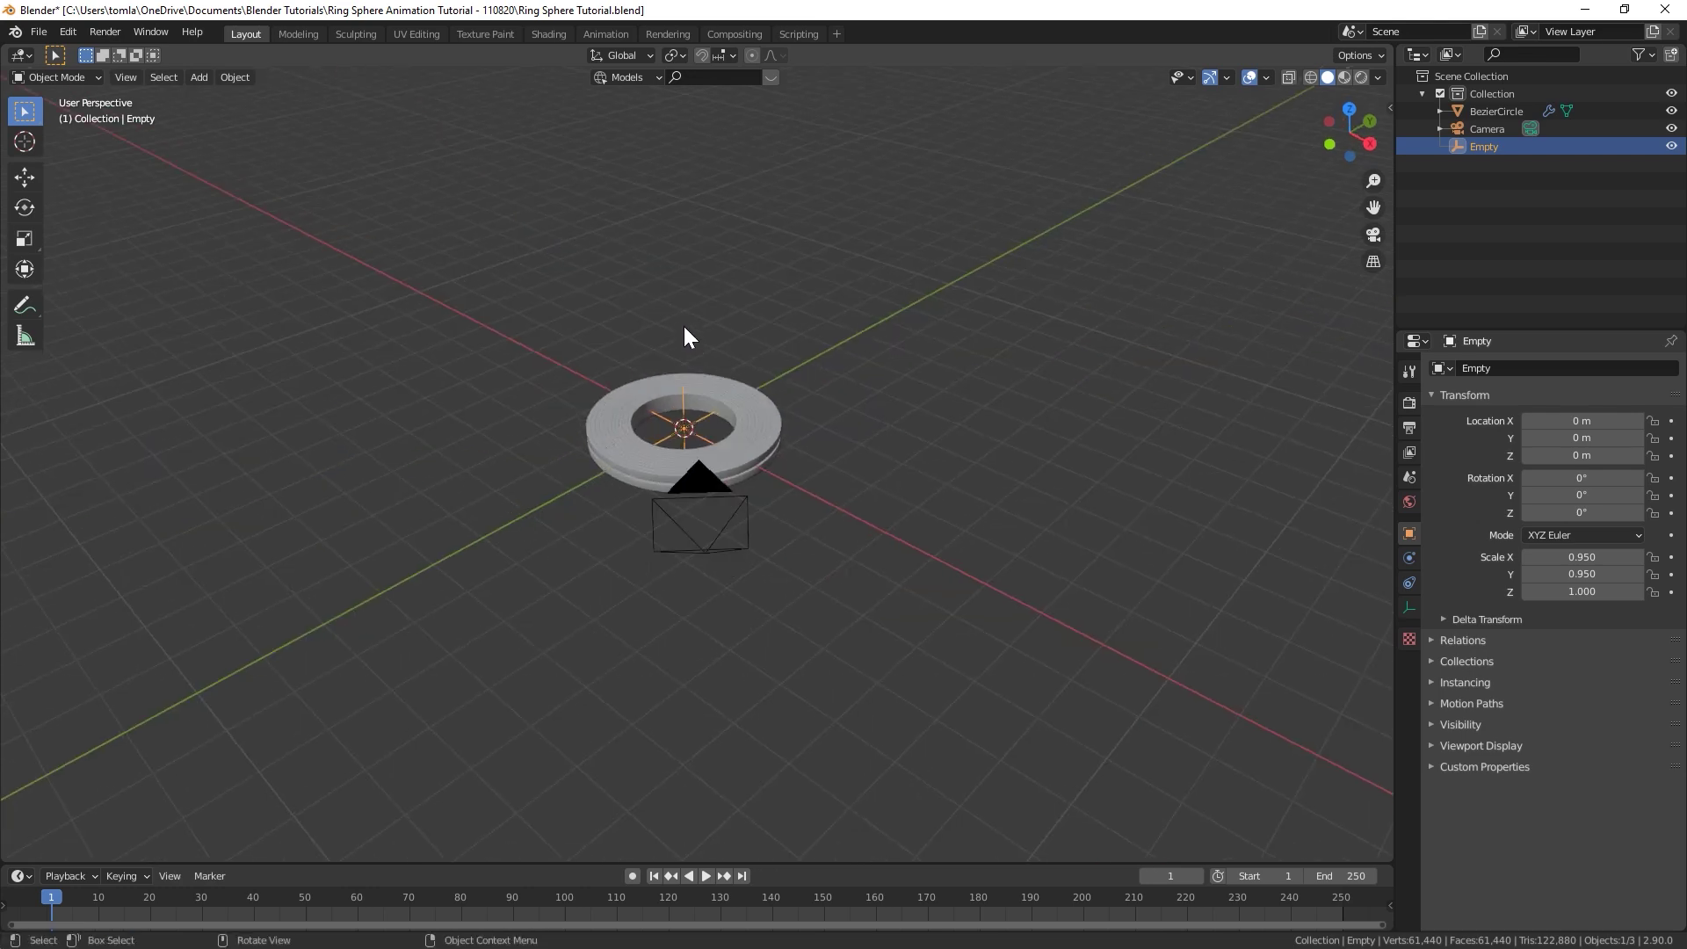
Step: Align the camera to the top view so it looks straight down on the nested rings
key("KP_0")
key("Right")
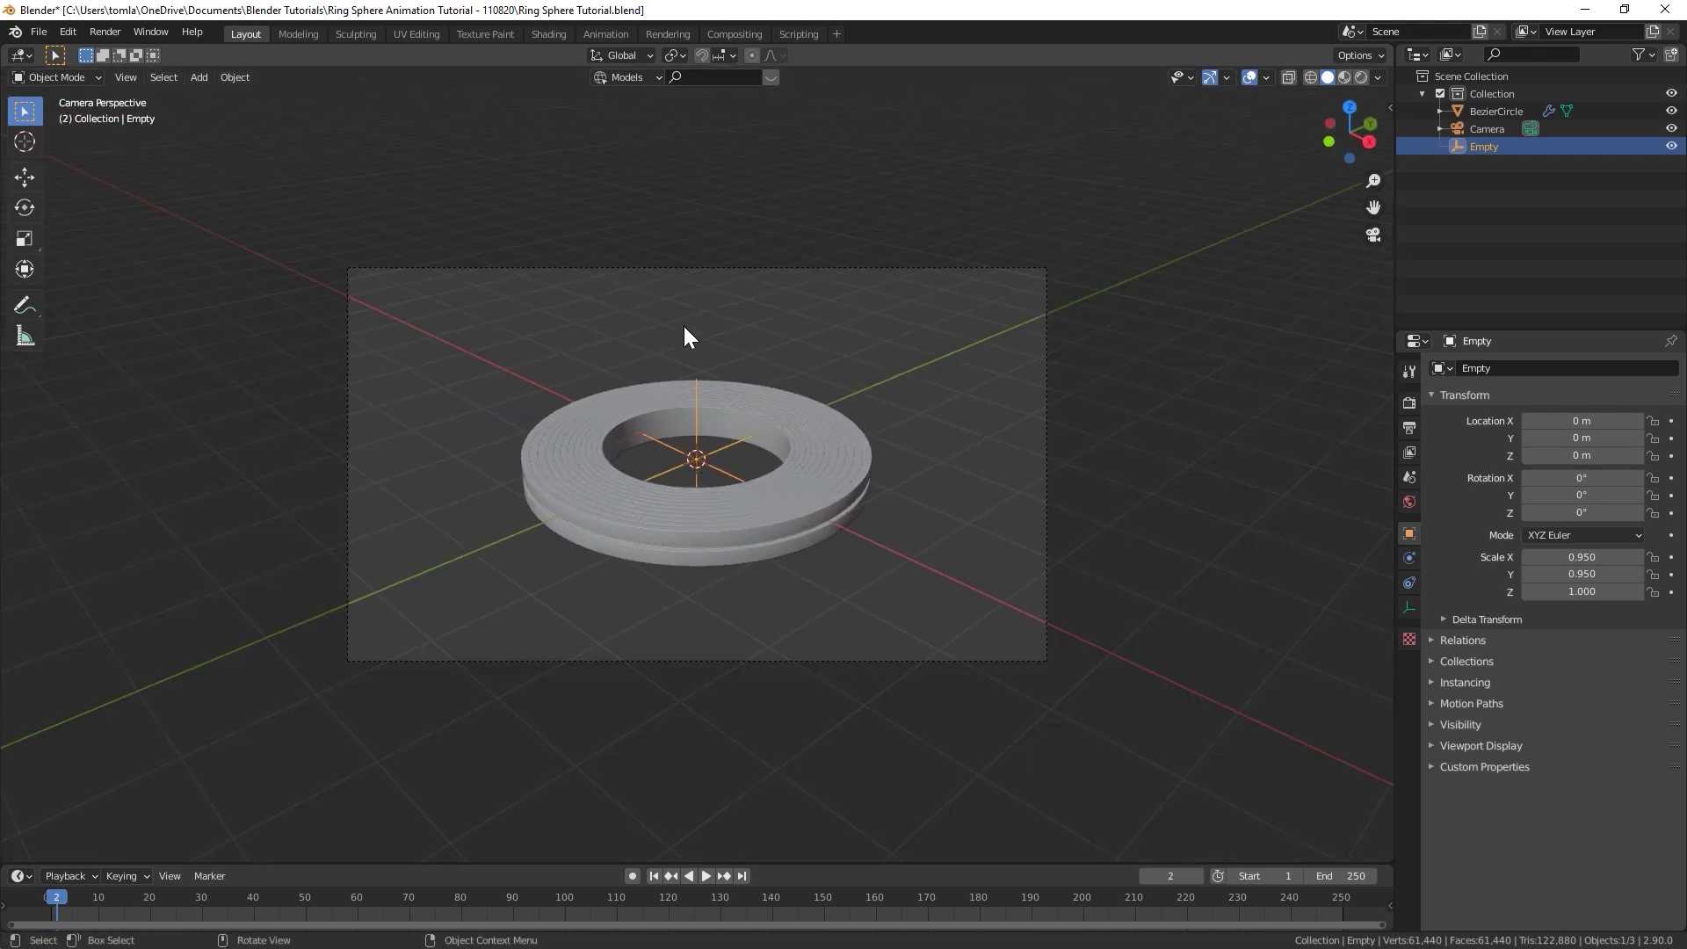
key("KP_0")
key("KP_7")
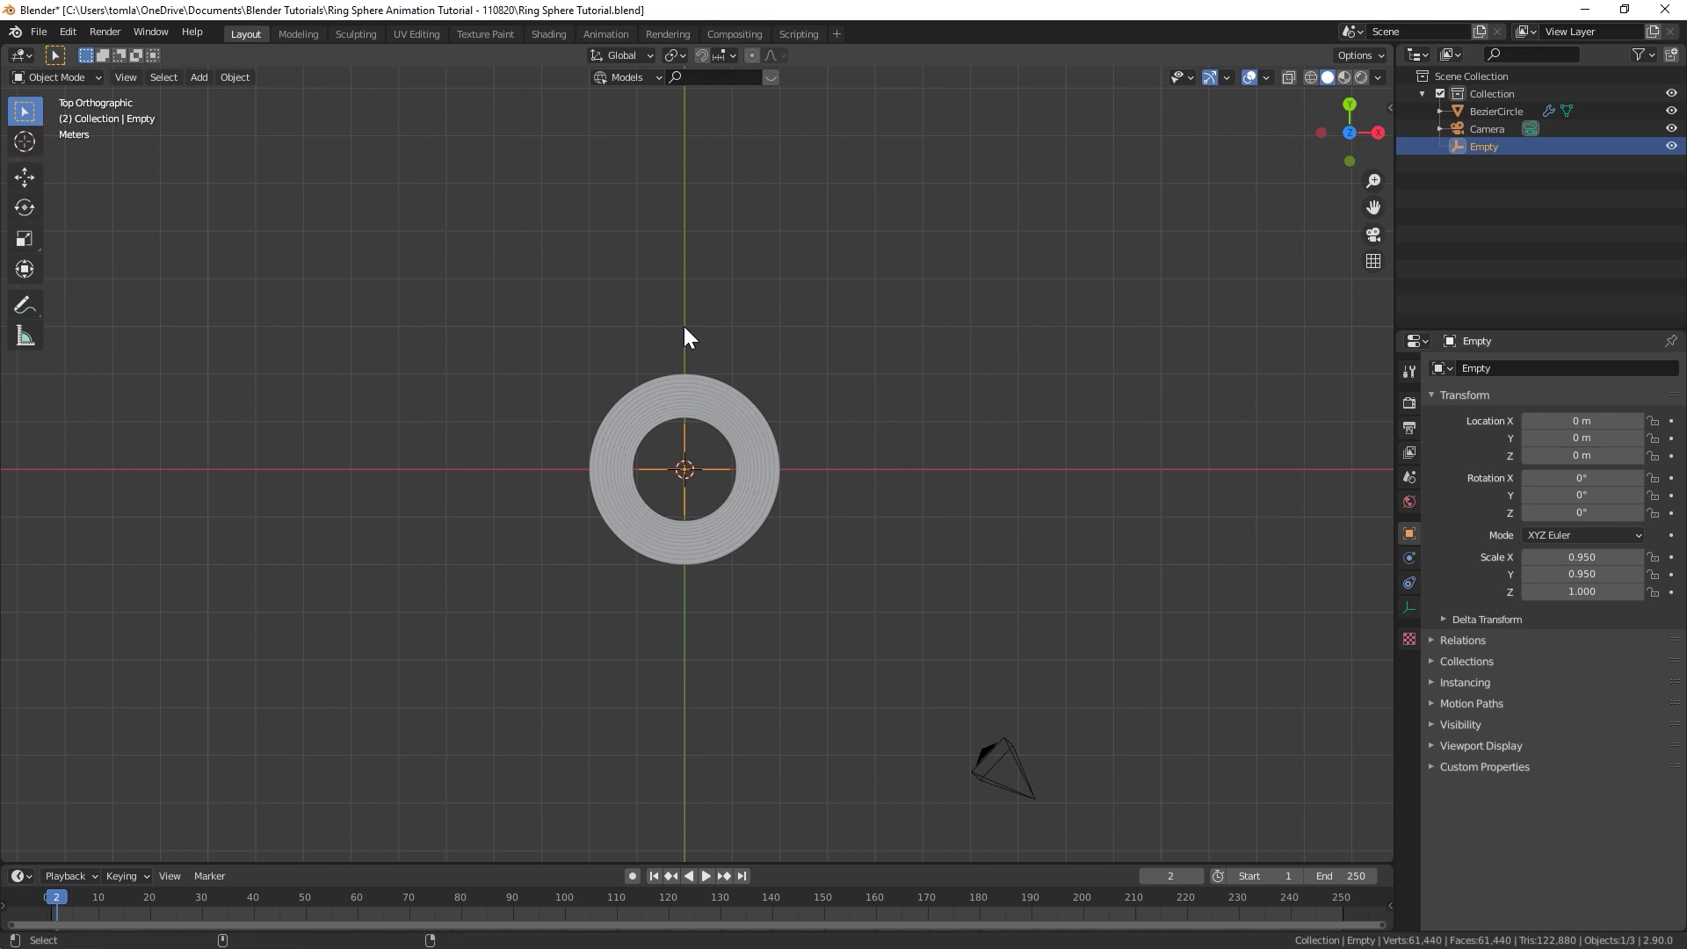
key("KP_0")
Step: Set the camera's location to X 0 m, Y 0 m and Z 15 m above the rings
left_click(825, 269)
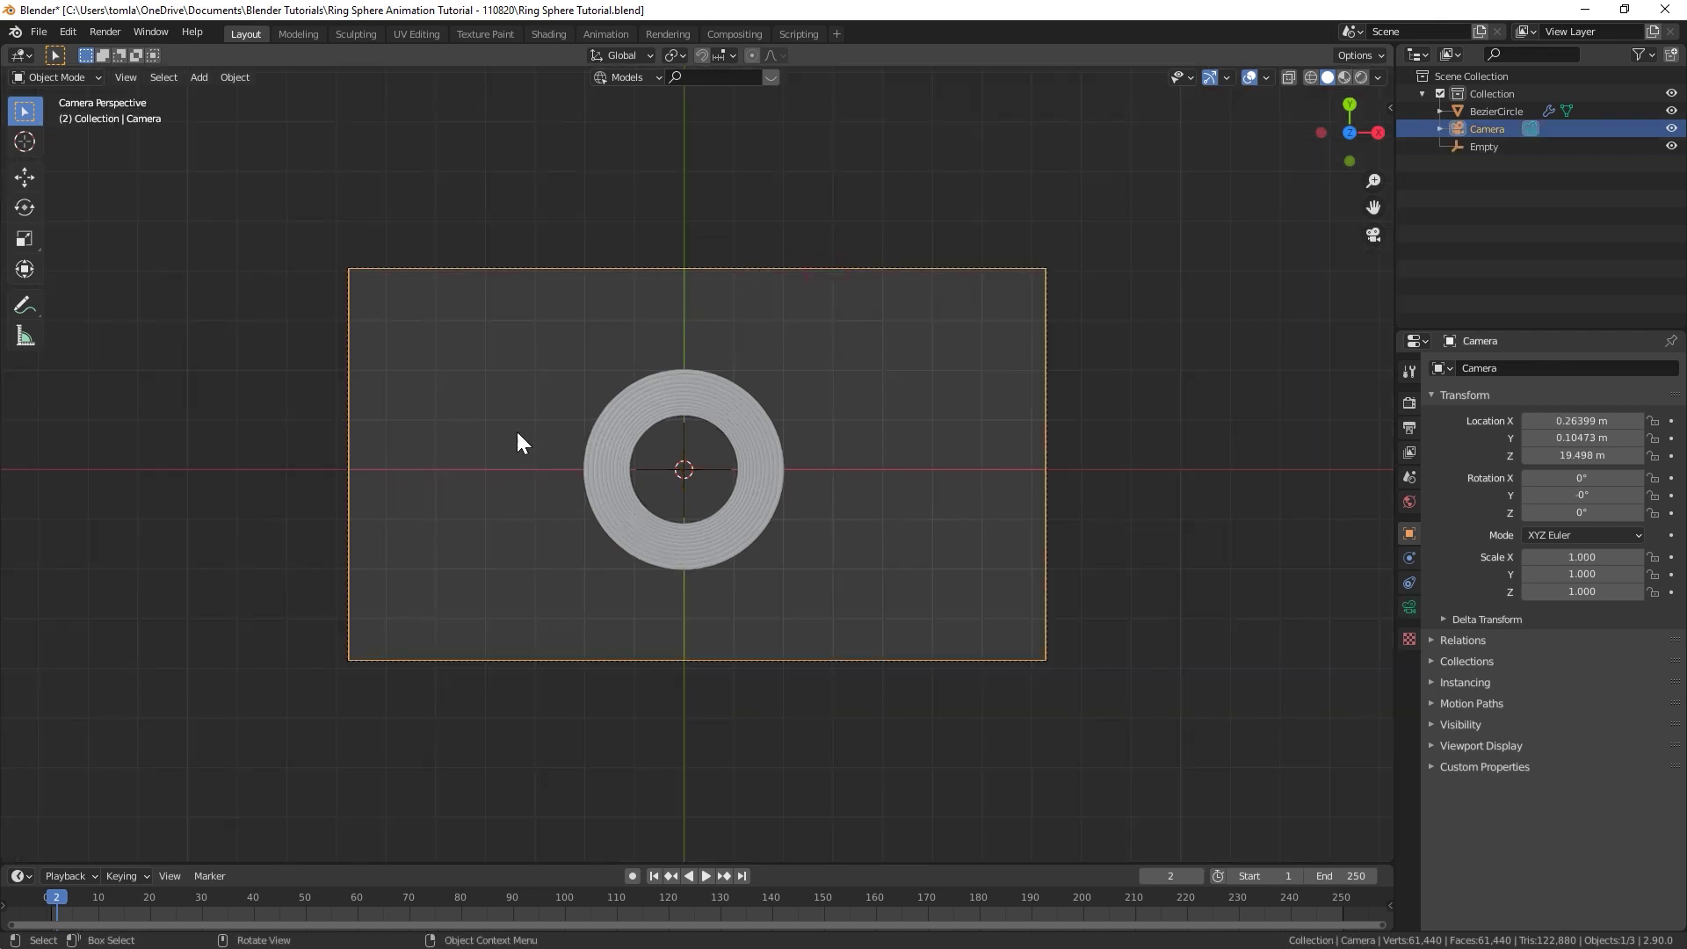
key("n")
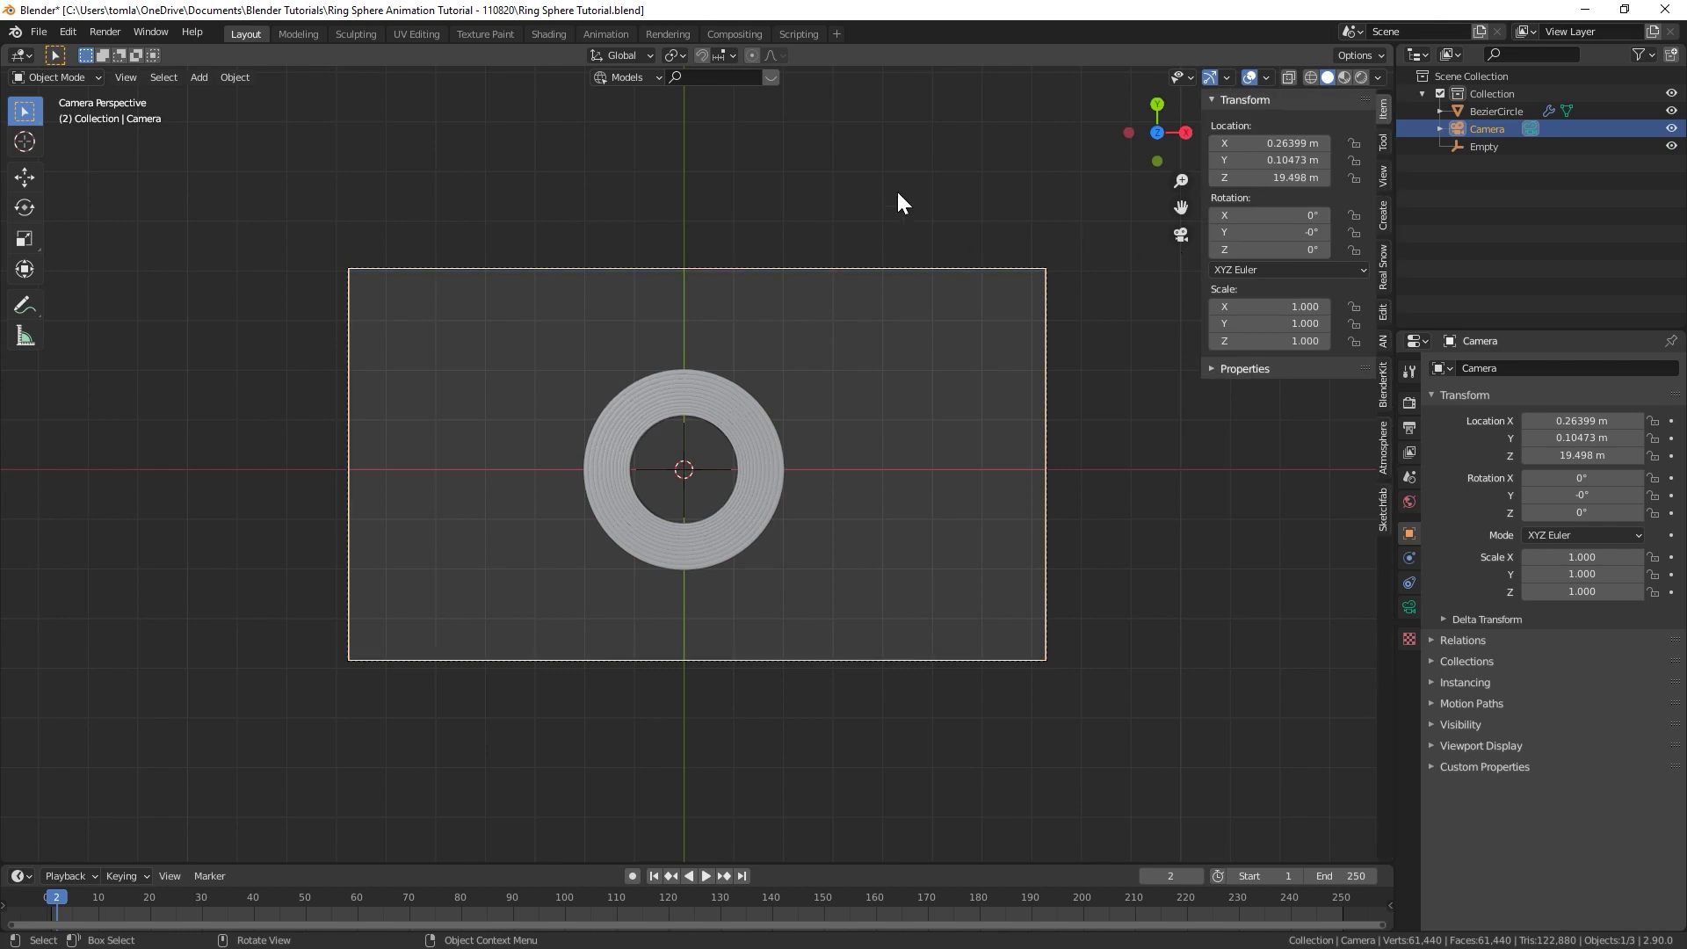
left_click(1279, 141)
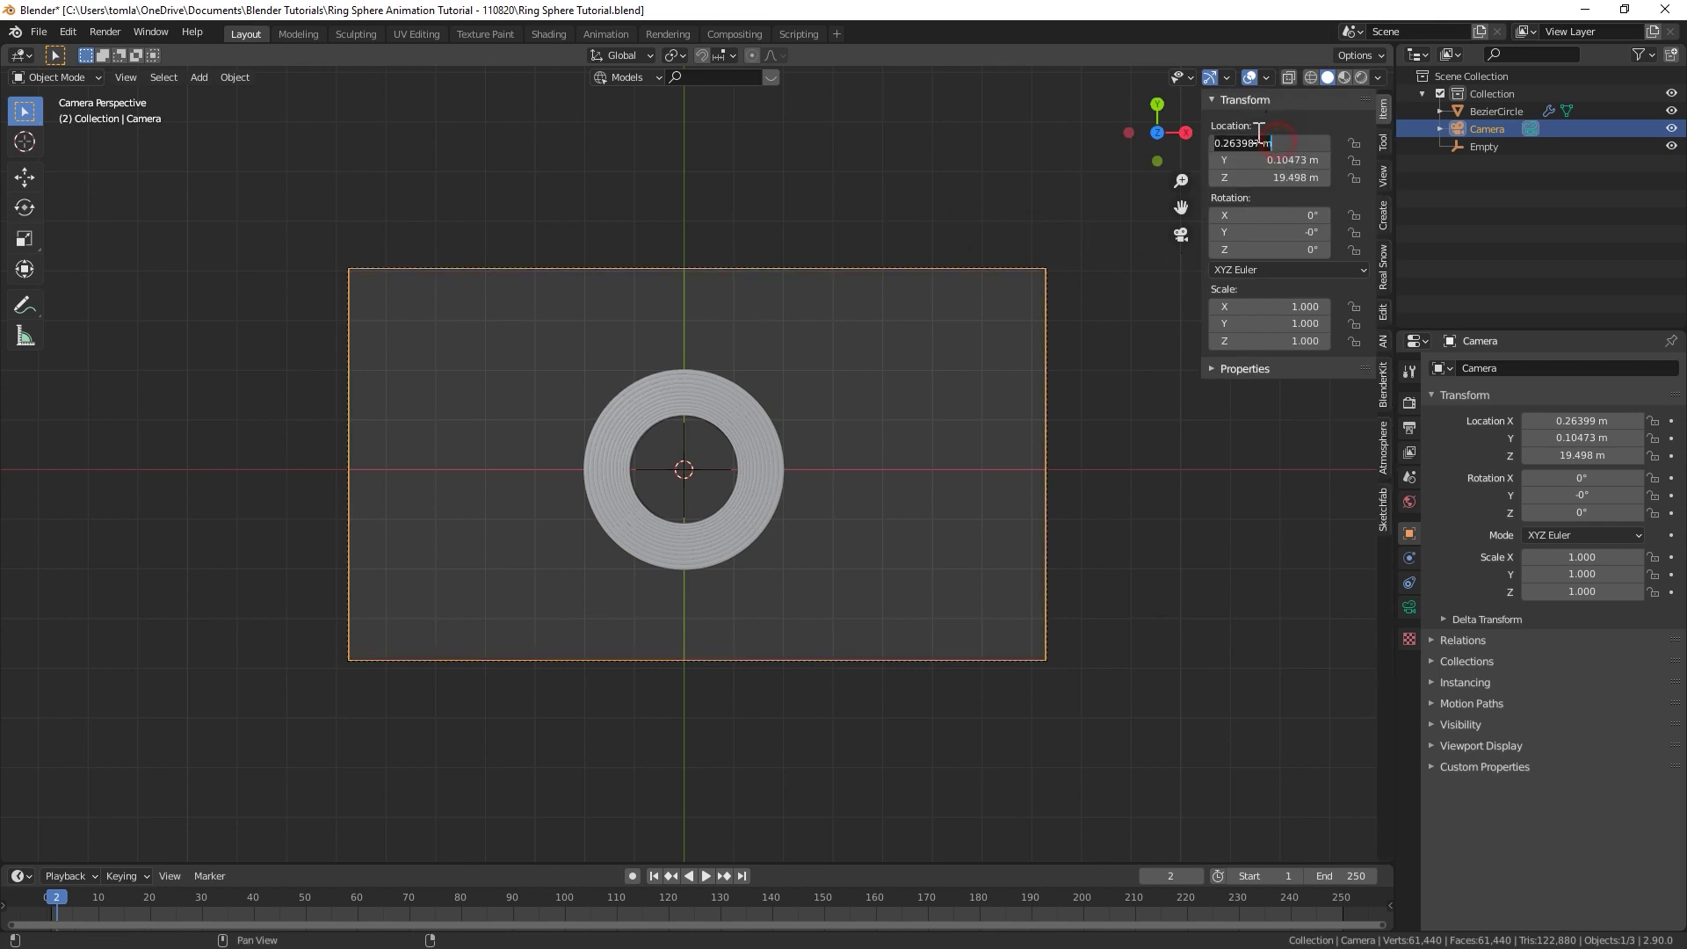
type("0")
key("Return")
left_click(1280, 158)
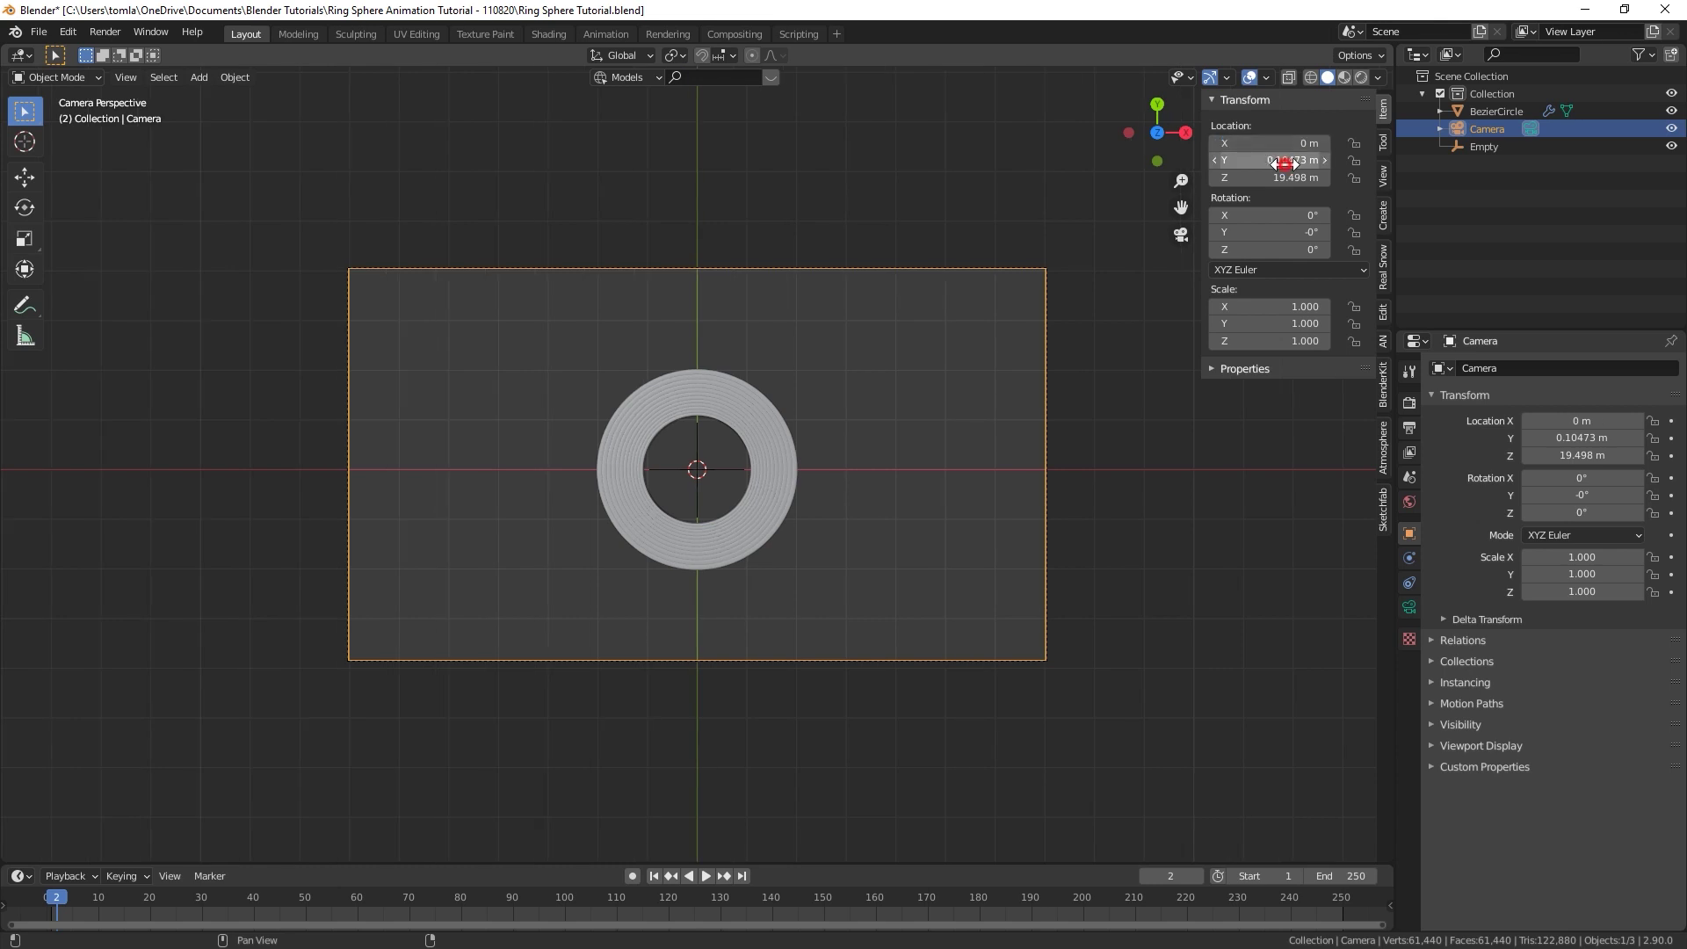
type("0")
key("Return")
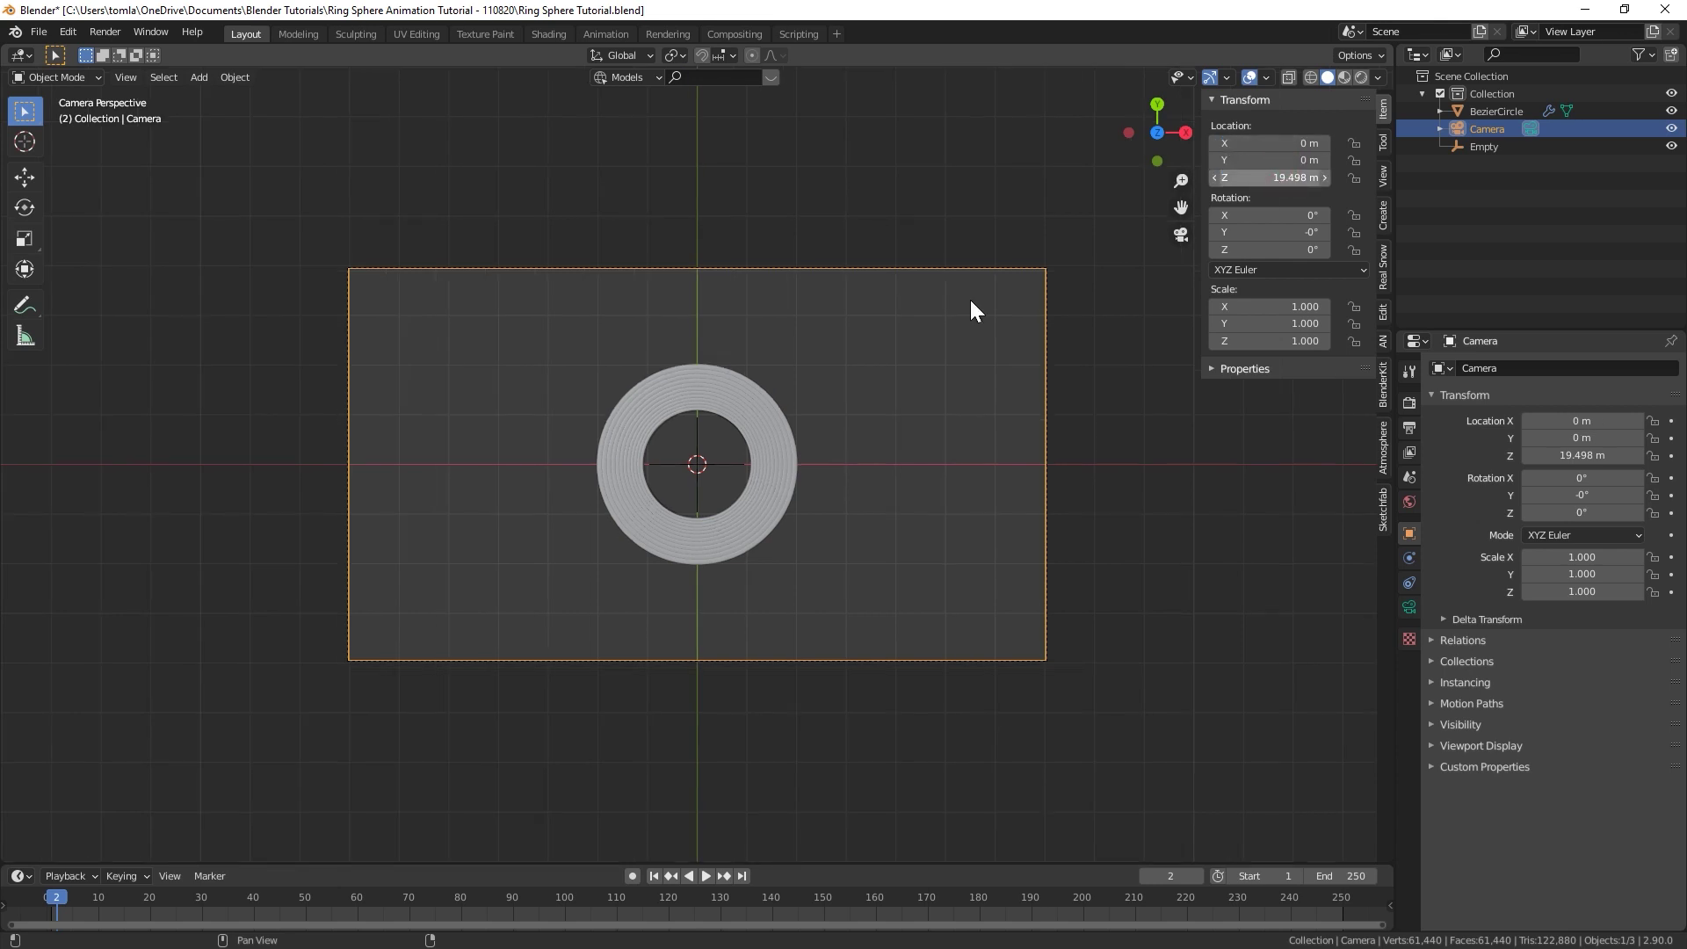
left_click_drag(1287, 177, 1239, 175)
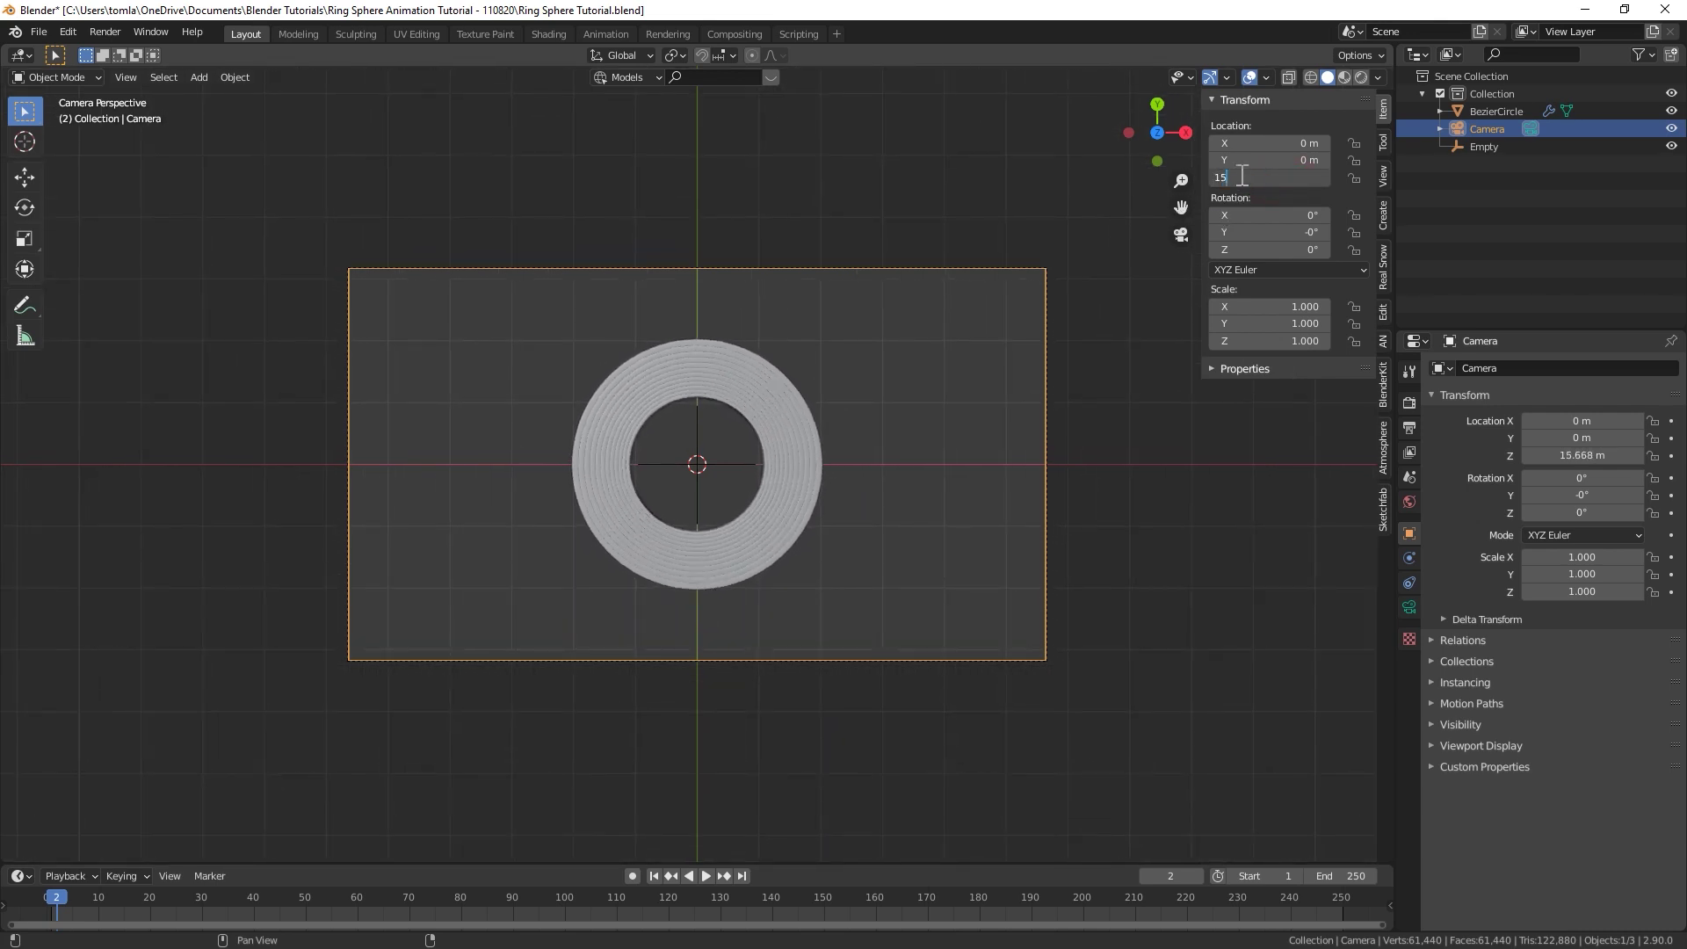
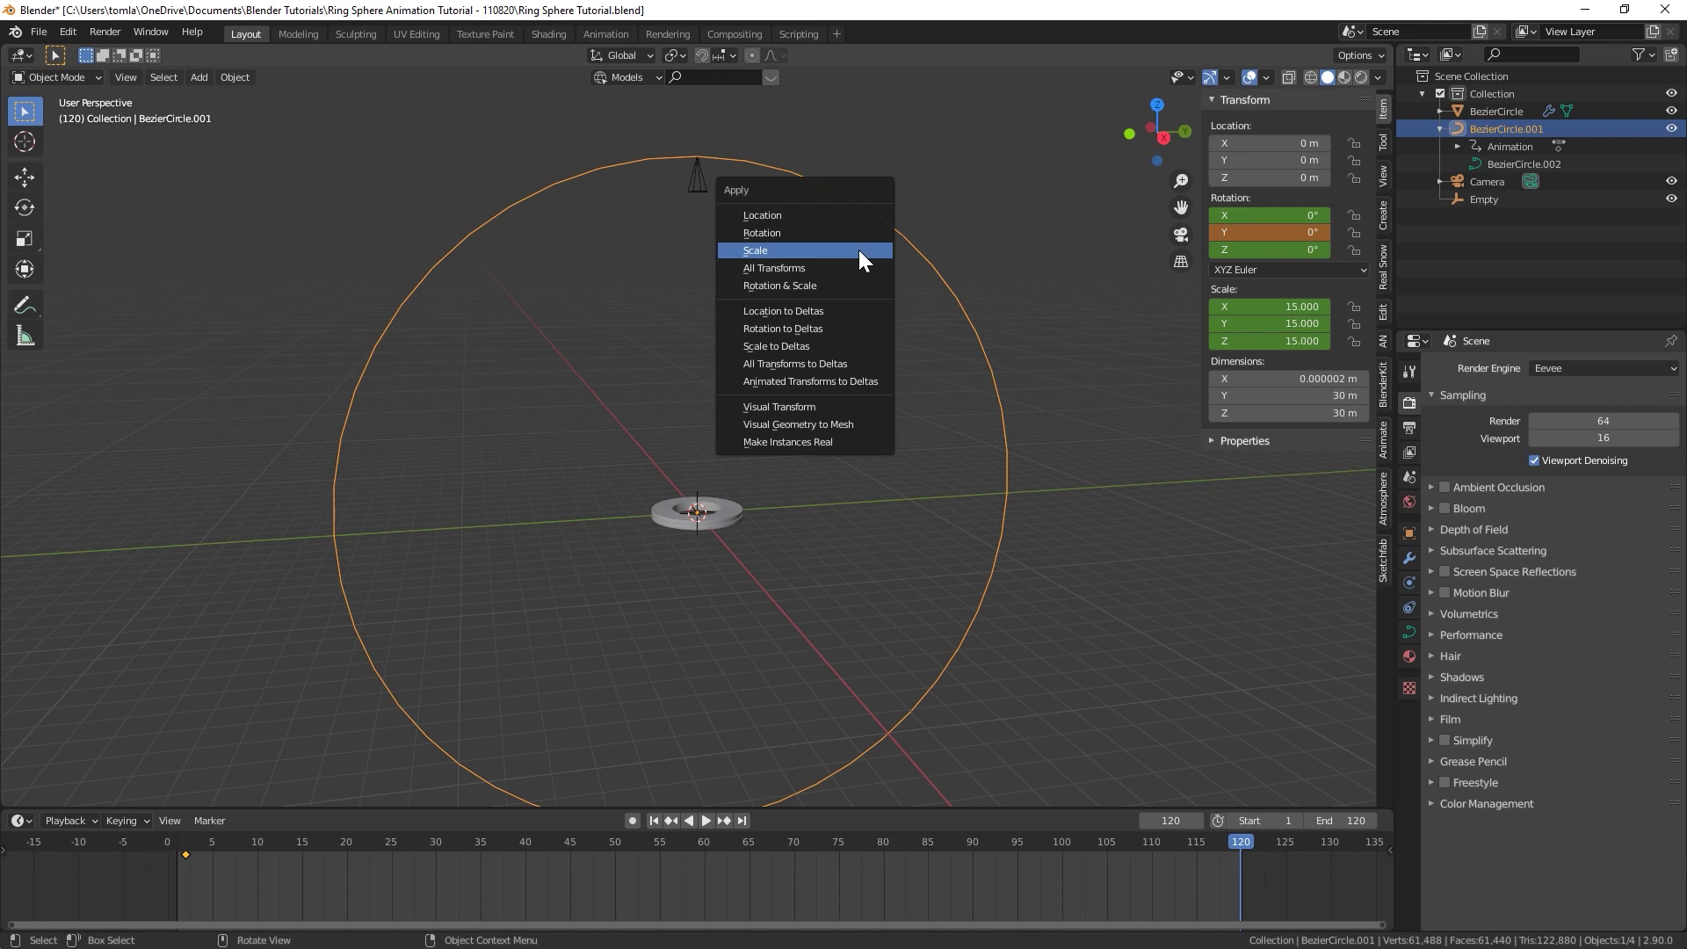
Step: Apply the large circle's rotation and scale, and parent the camera to the circle using the Object option
key("ctrl+a")
left_click(856, 236)
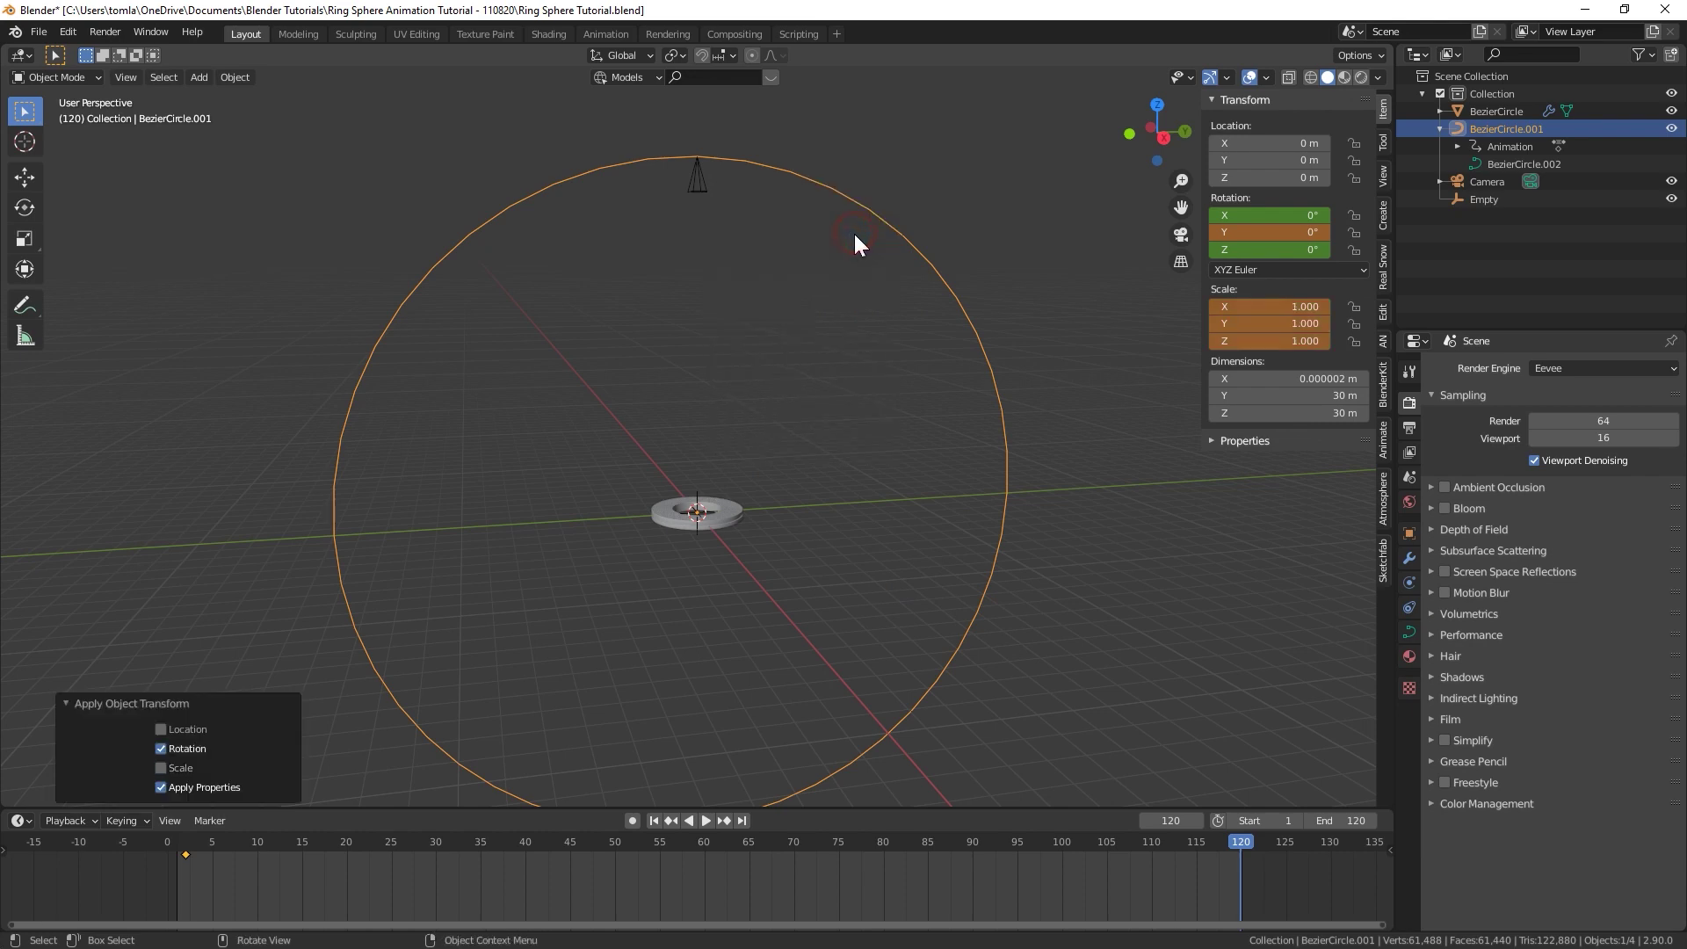
left_click(694, 186)
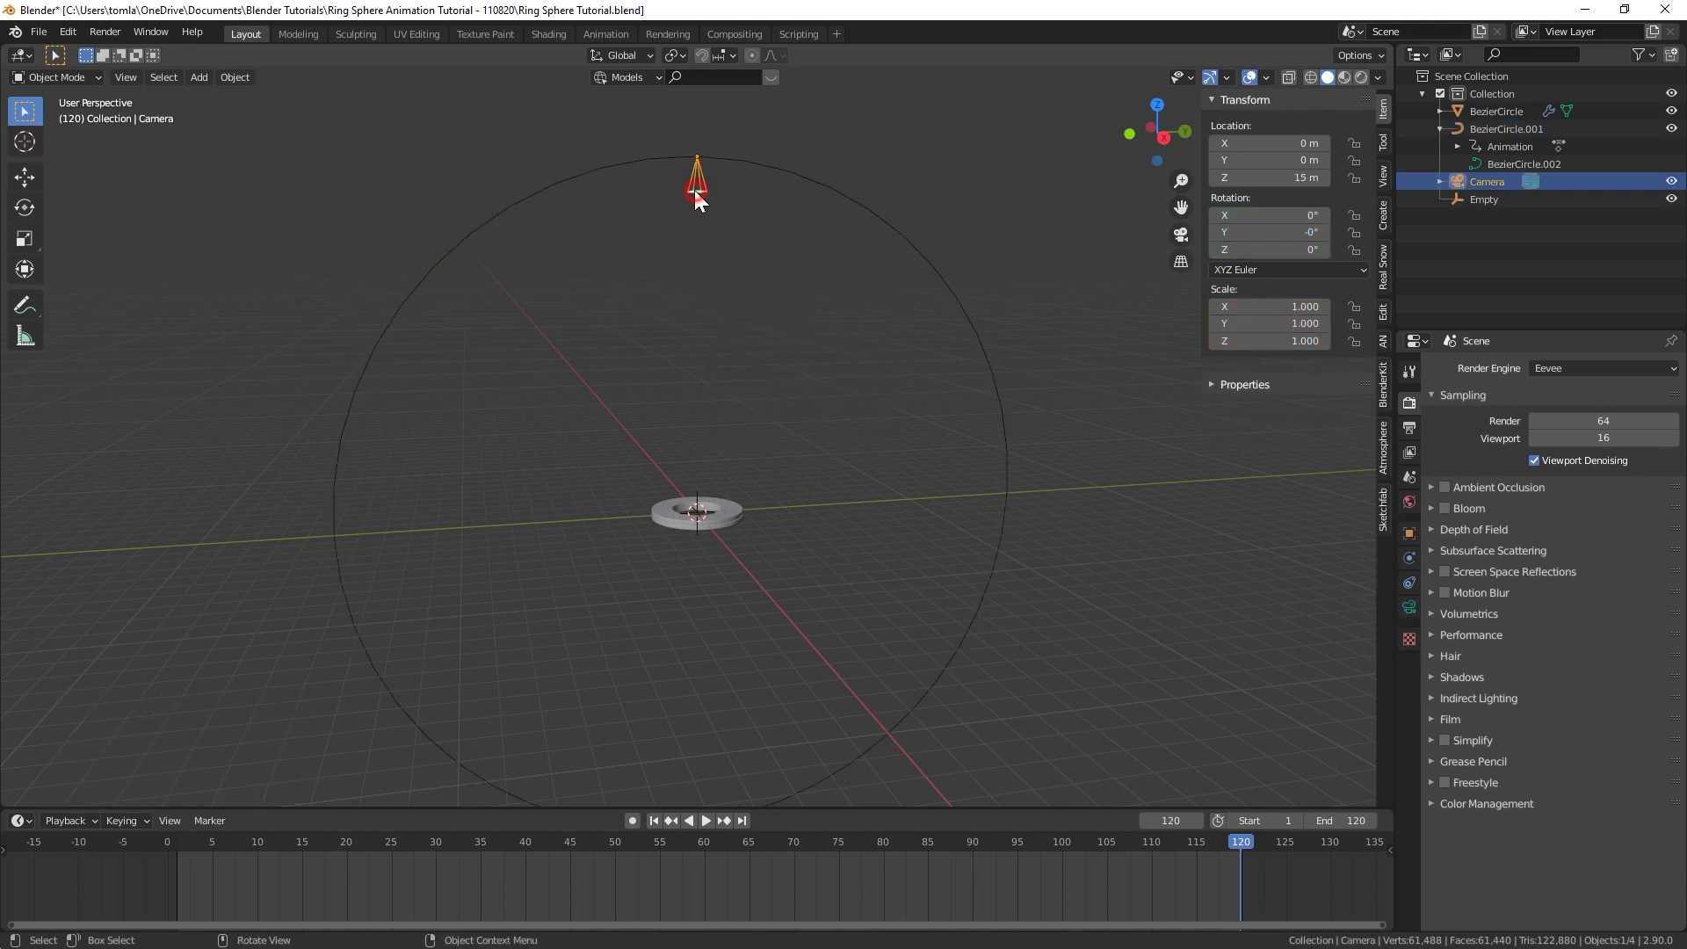
left_click(643, 158, "shift")
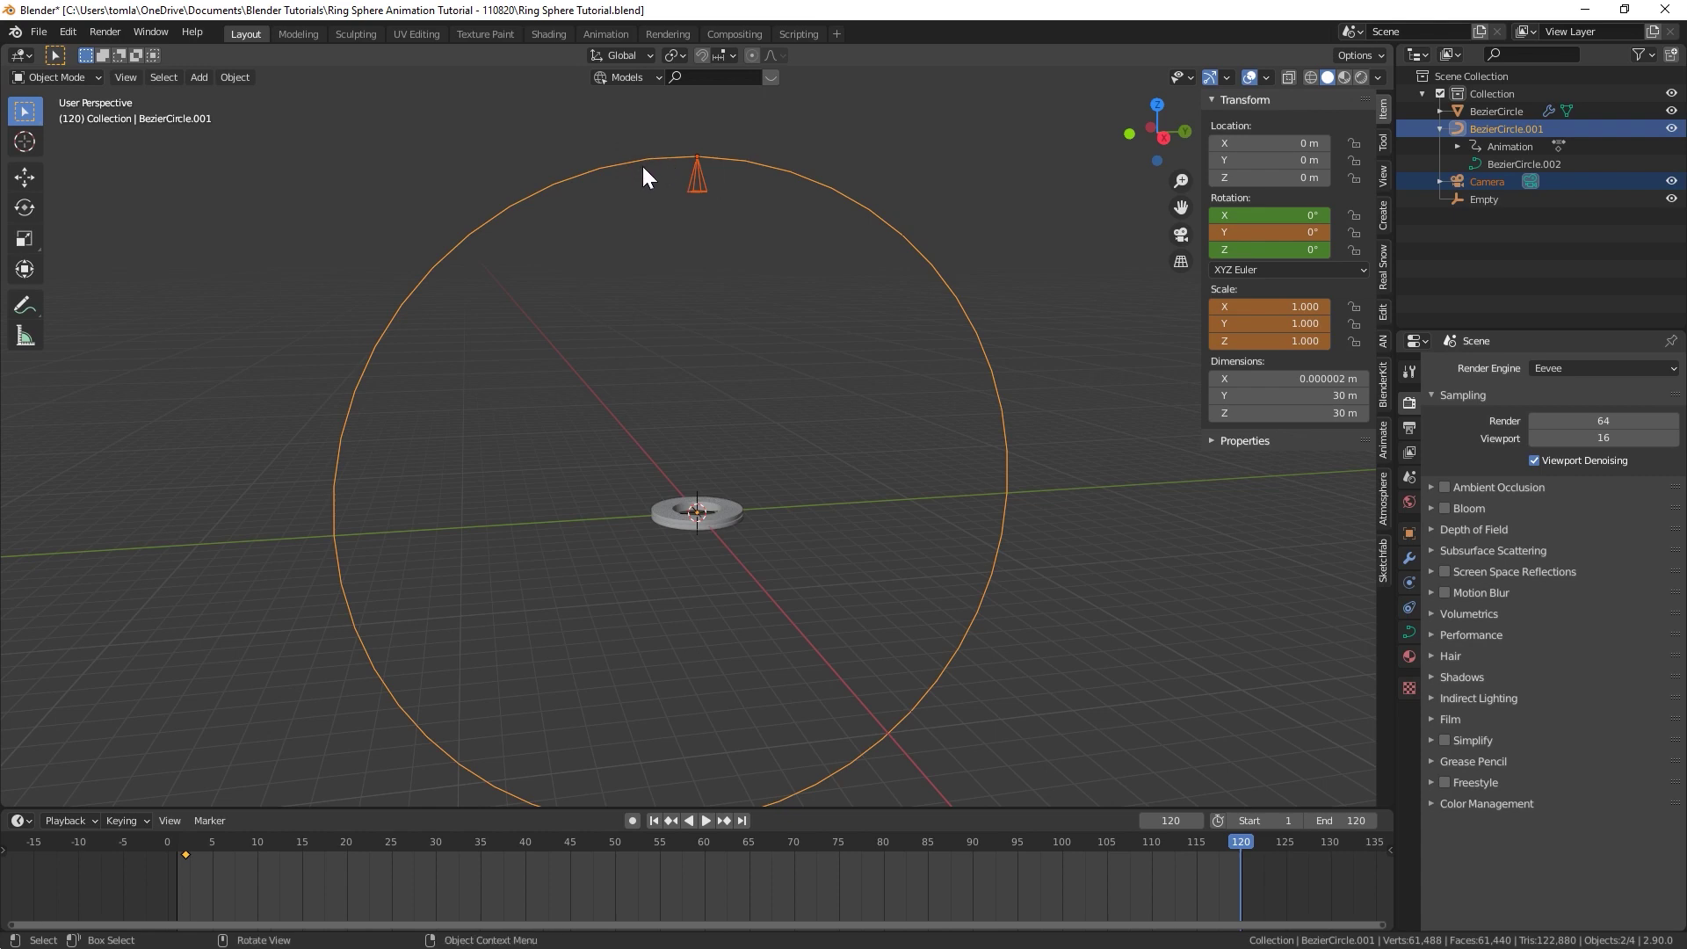
key("ctrl+p")
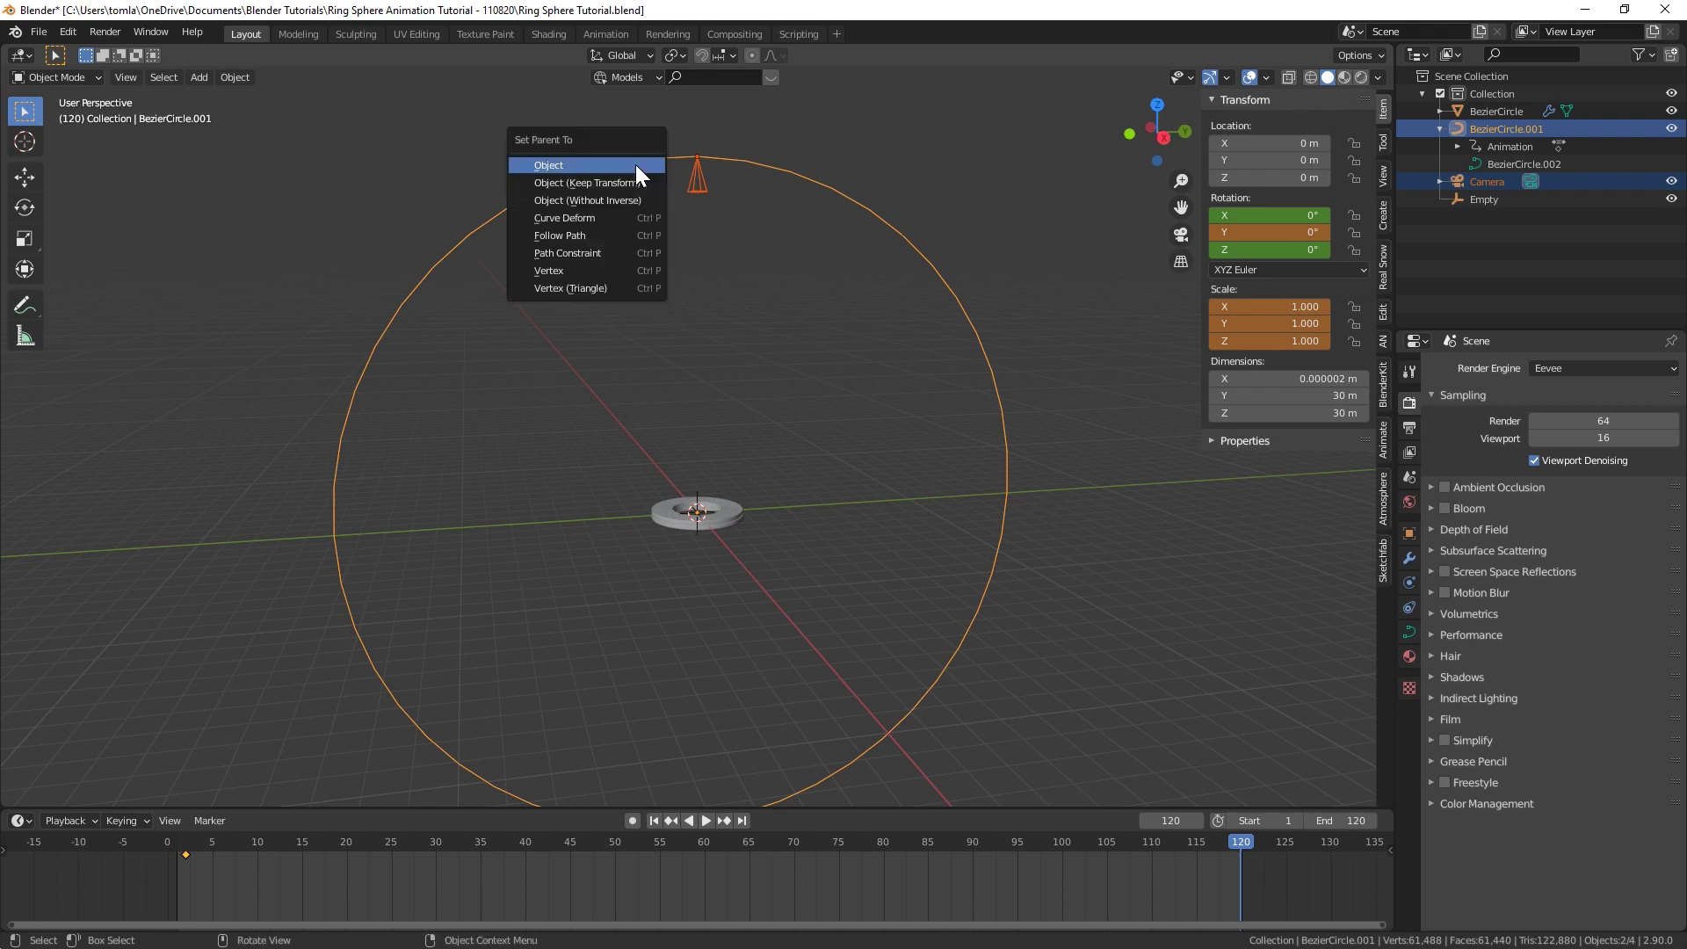
left_click(635, 165)
left_click(710, 167)
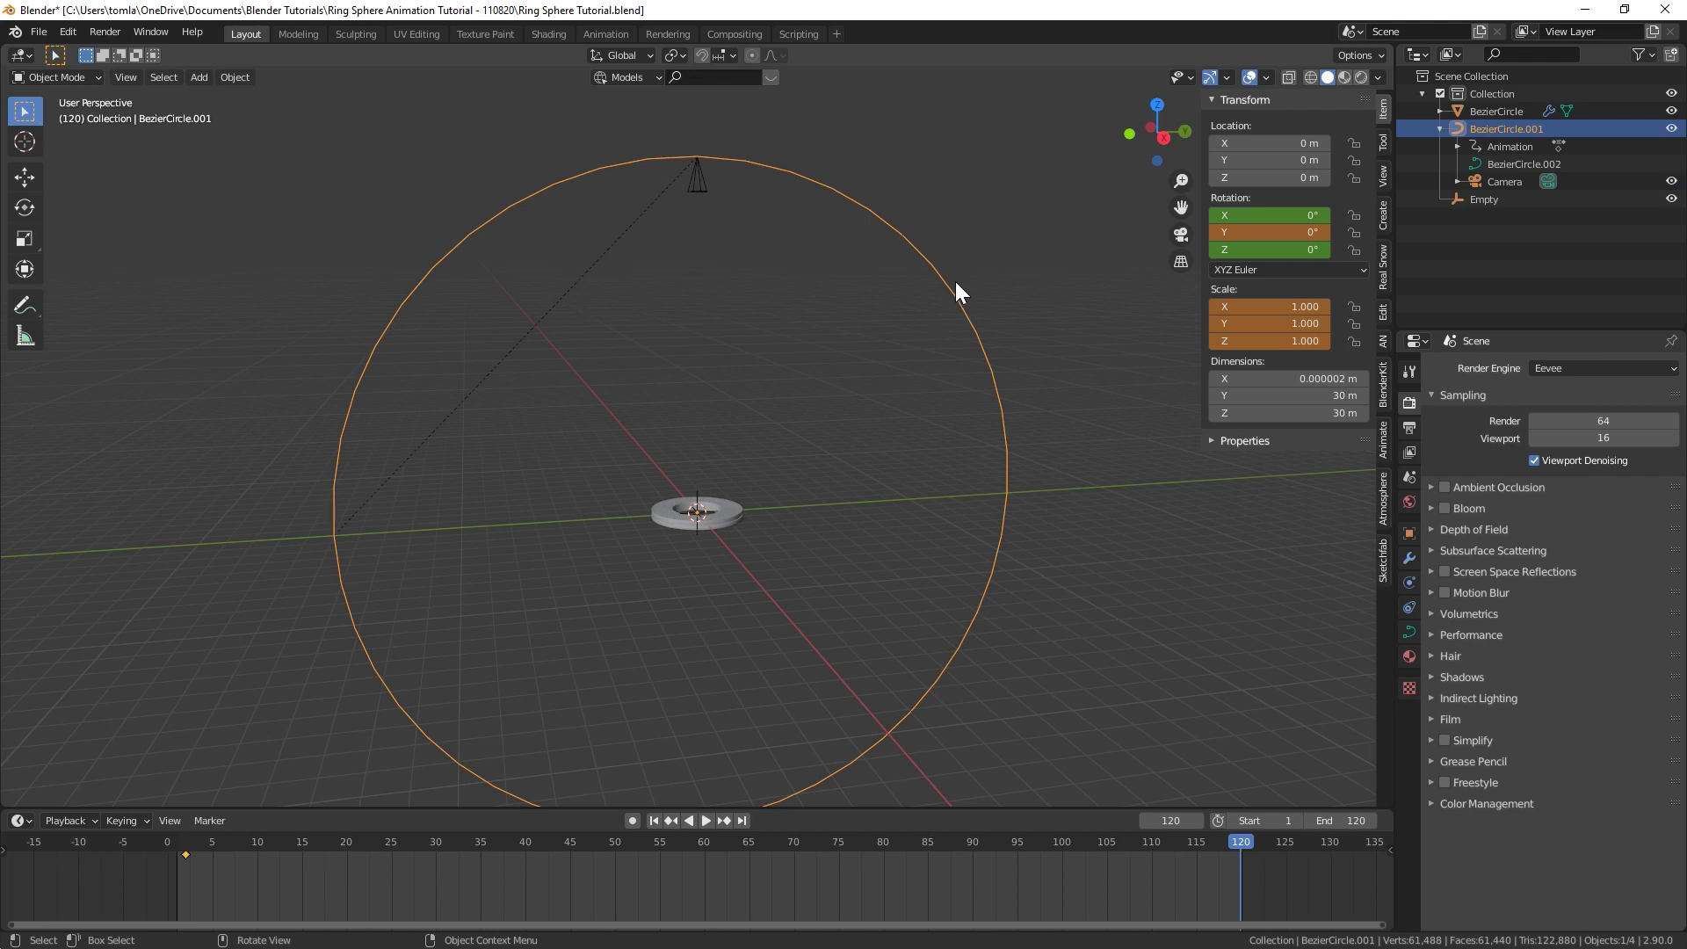
Step: Try rotating the large circle about the global X axis, from the camera view and from outside, to preview the camera's orbit
key("space")
key("Escape")
key("KP_0")
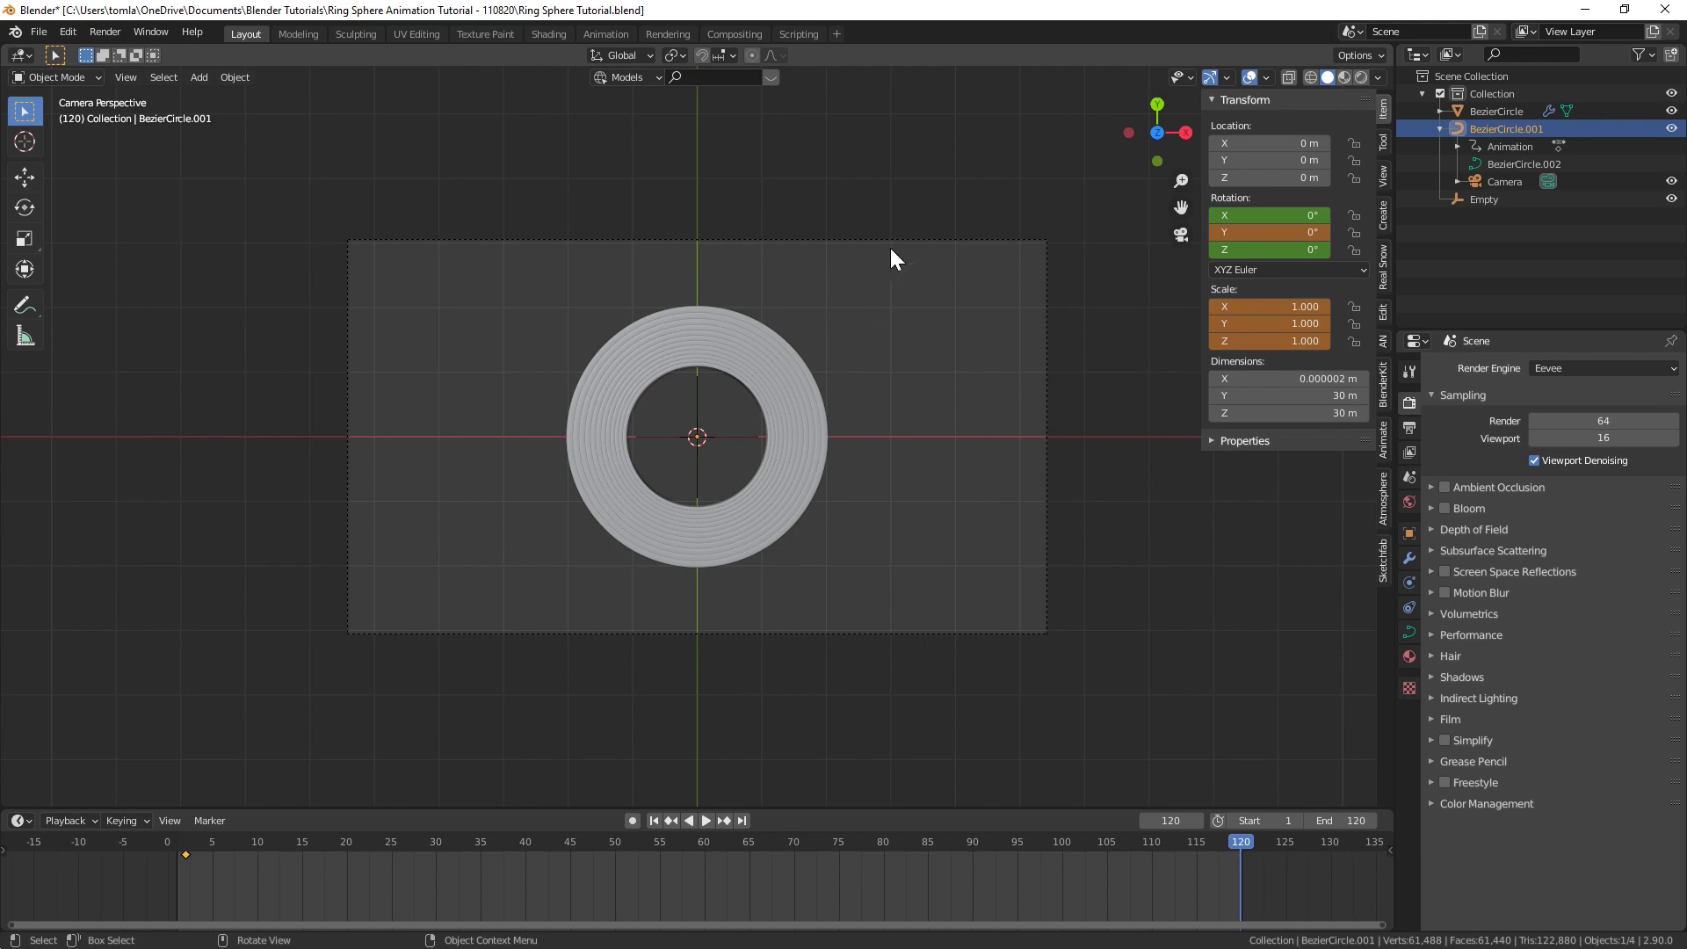
key("r")
key("x")
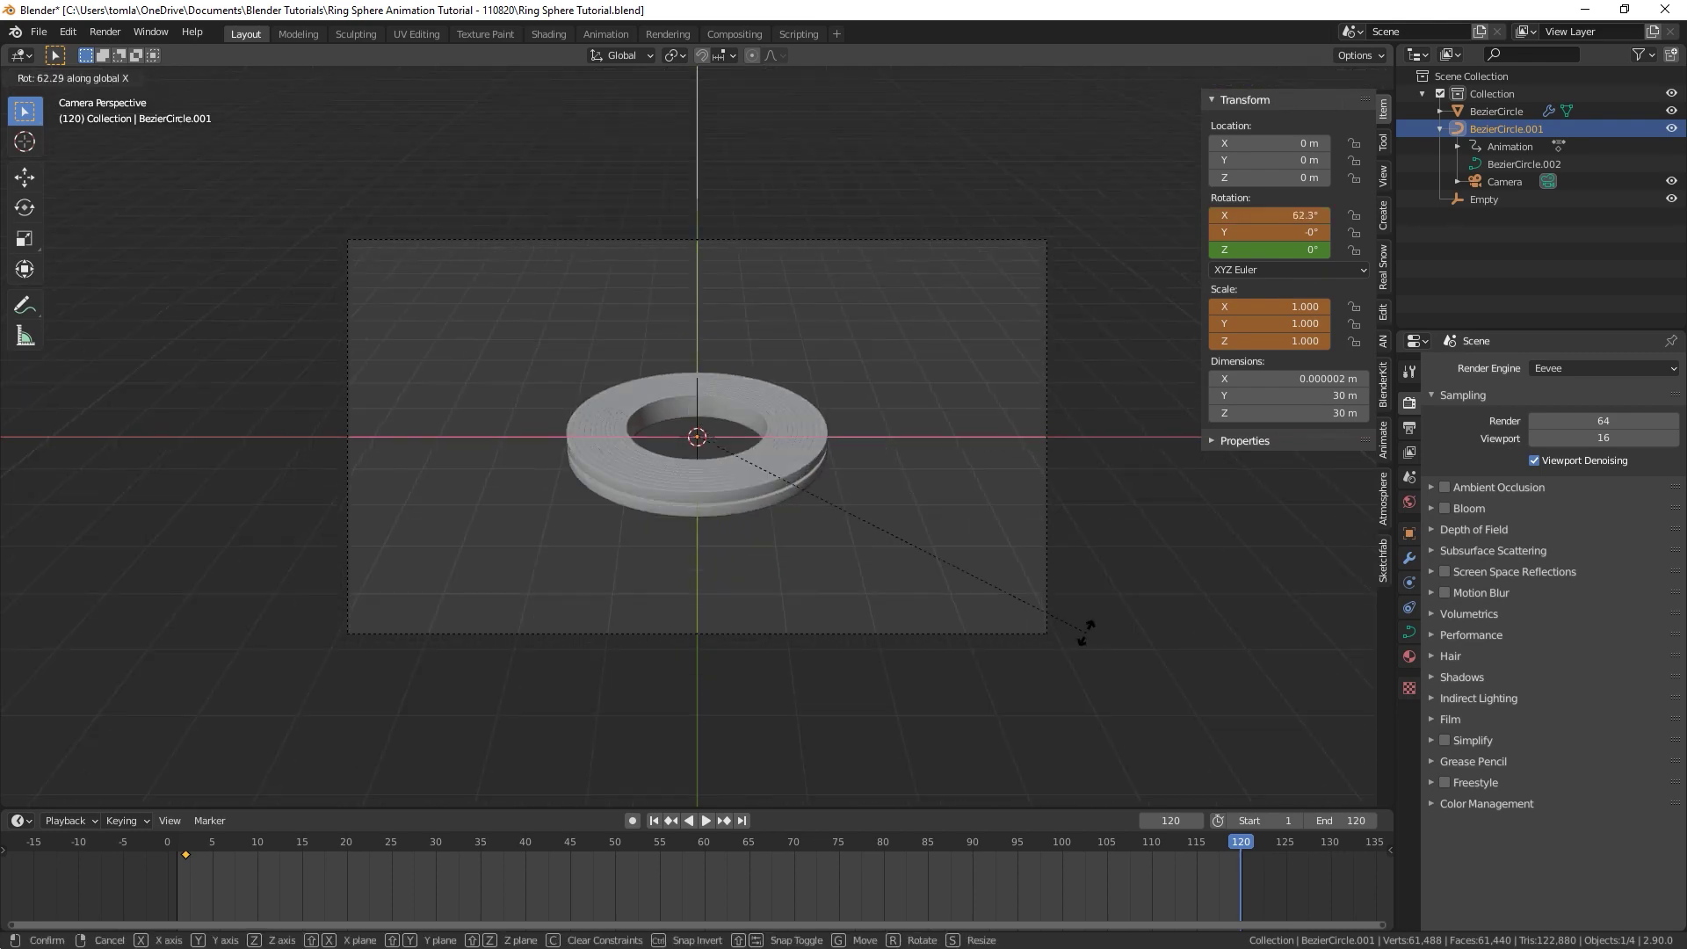
key("Escape")
key("KP_0")
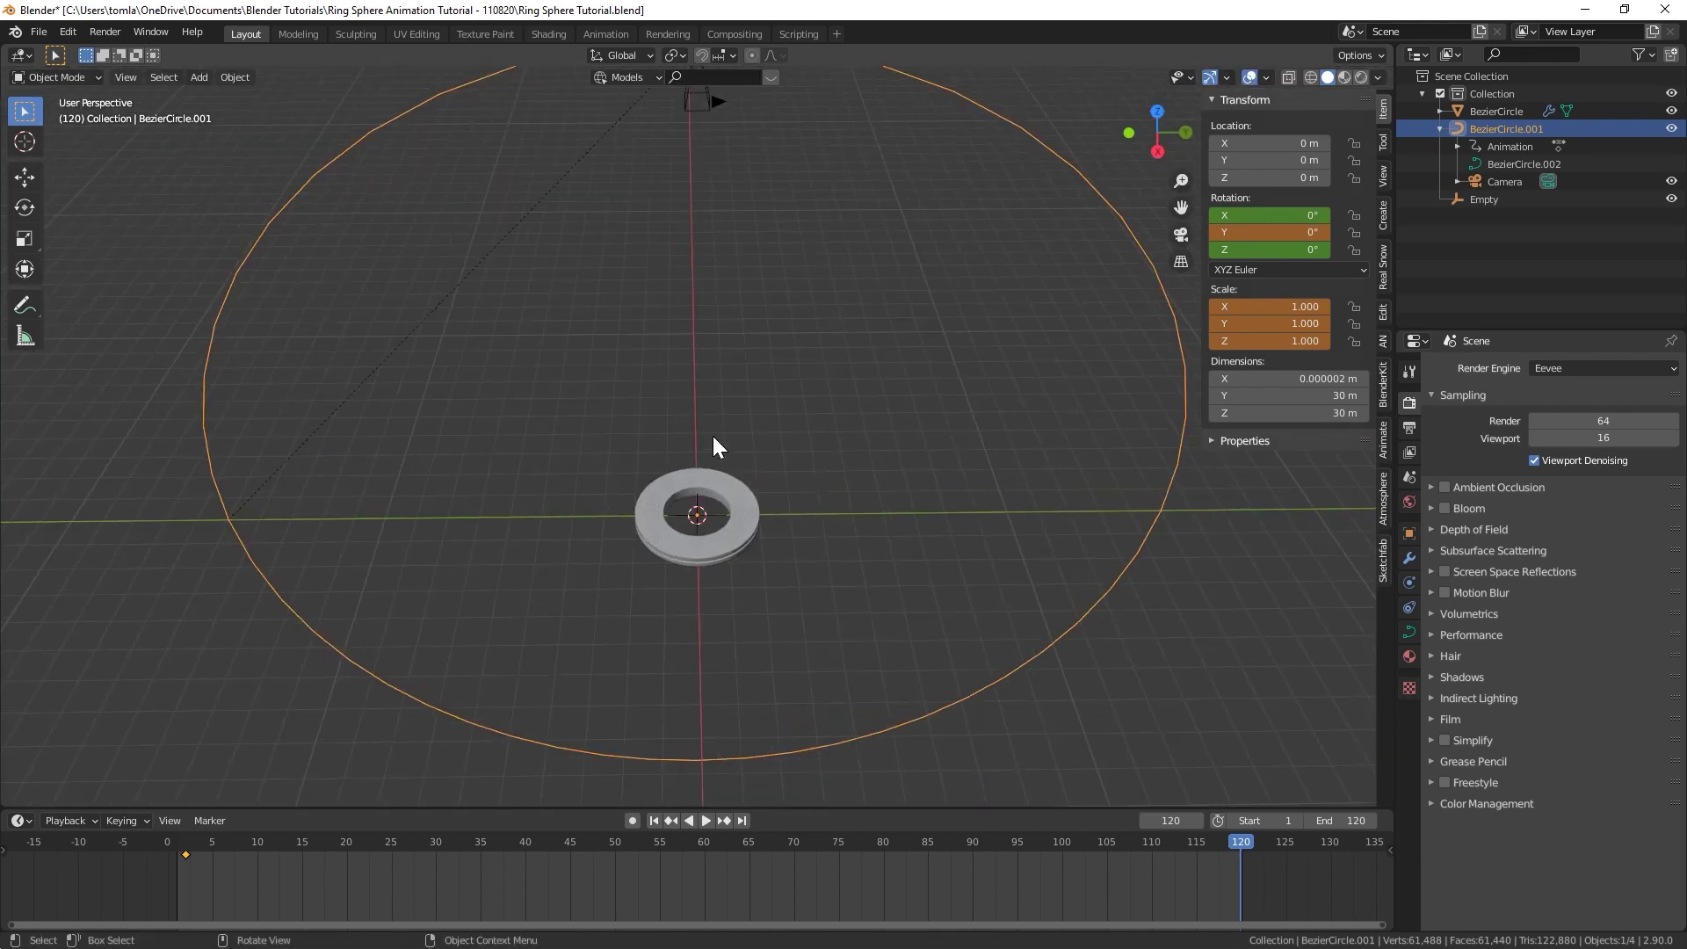
middle_click_drag(666, 355, 720, 350)
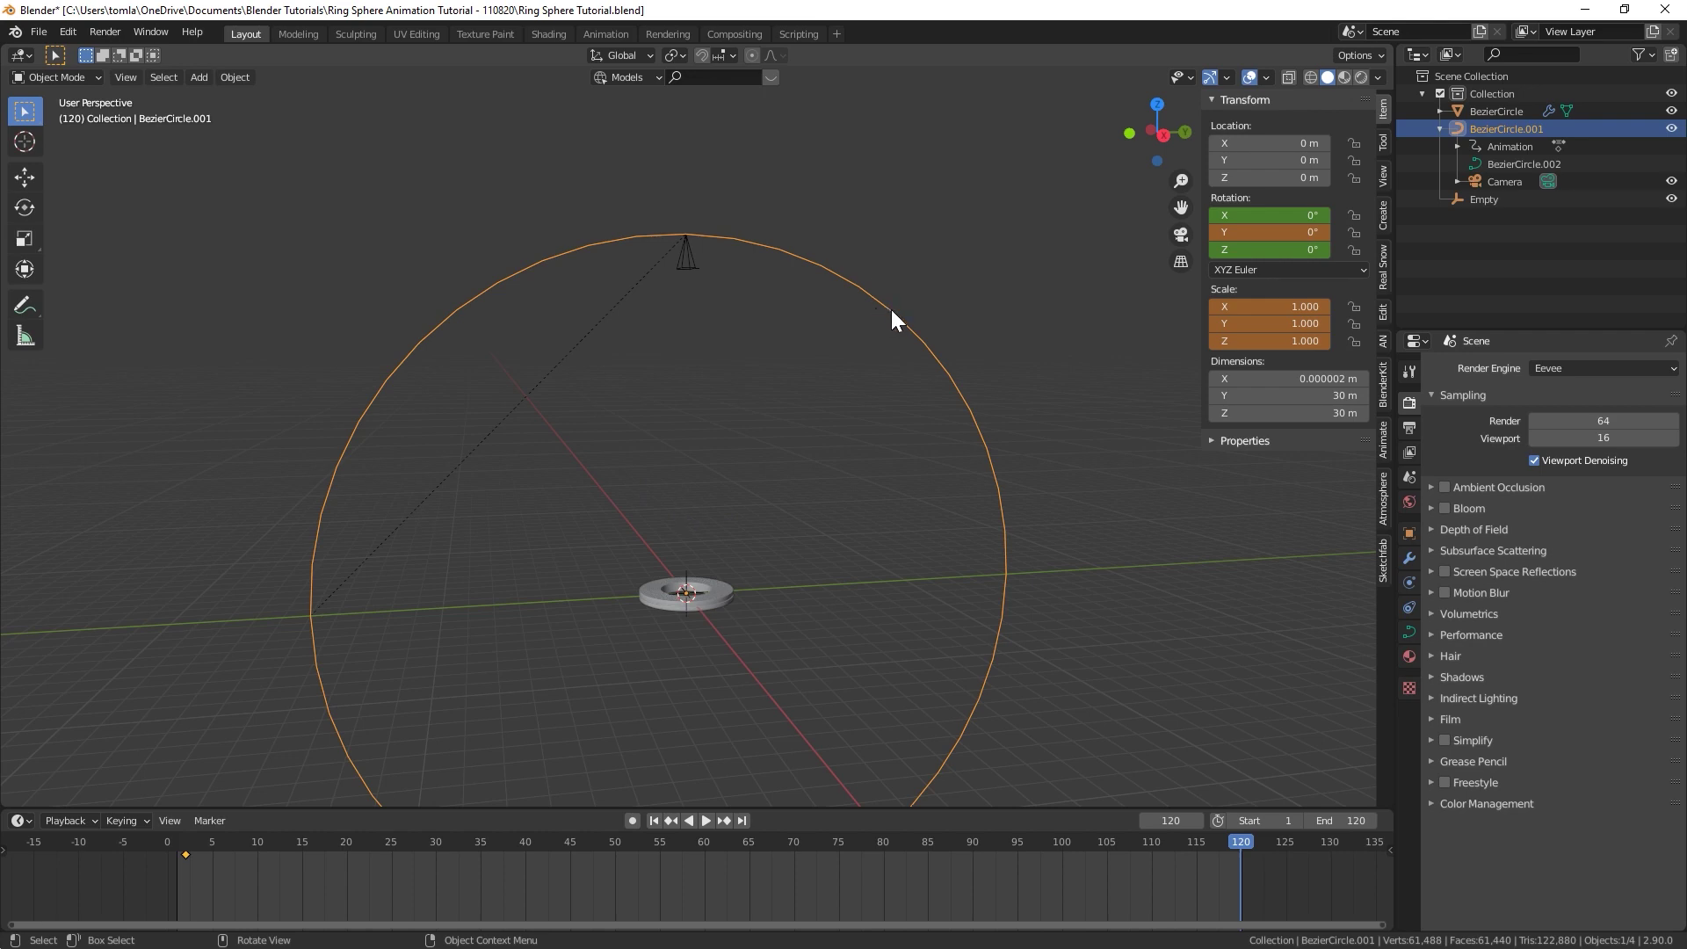
key("r")
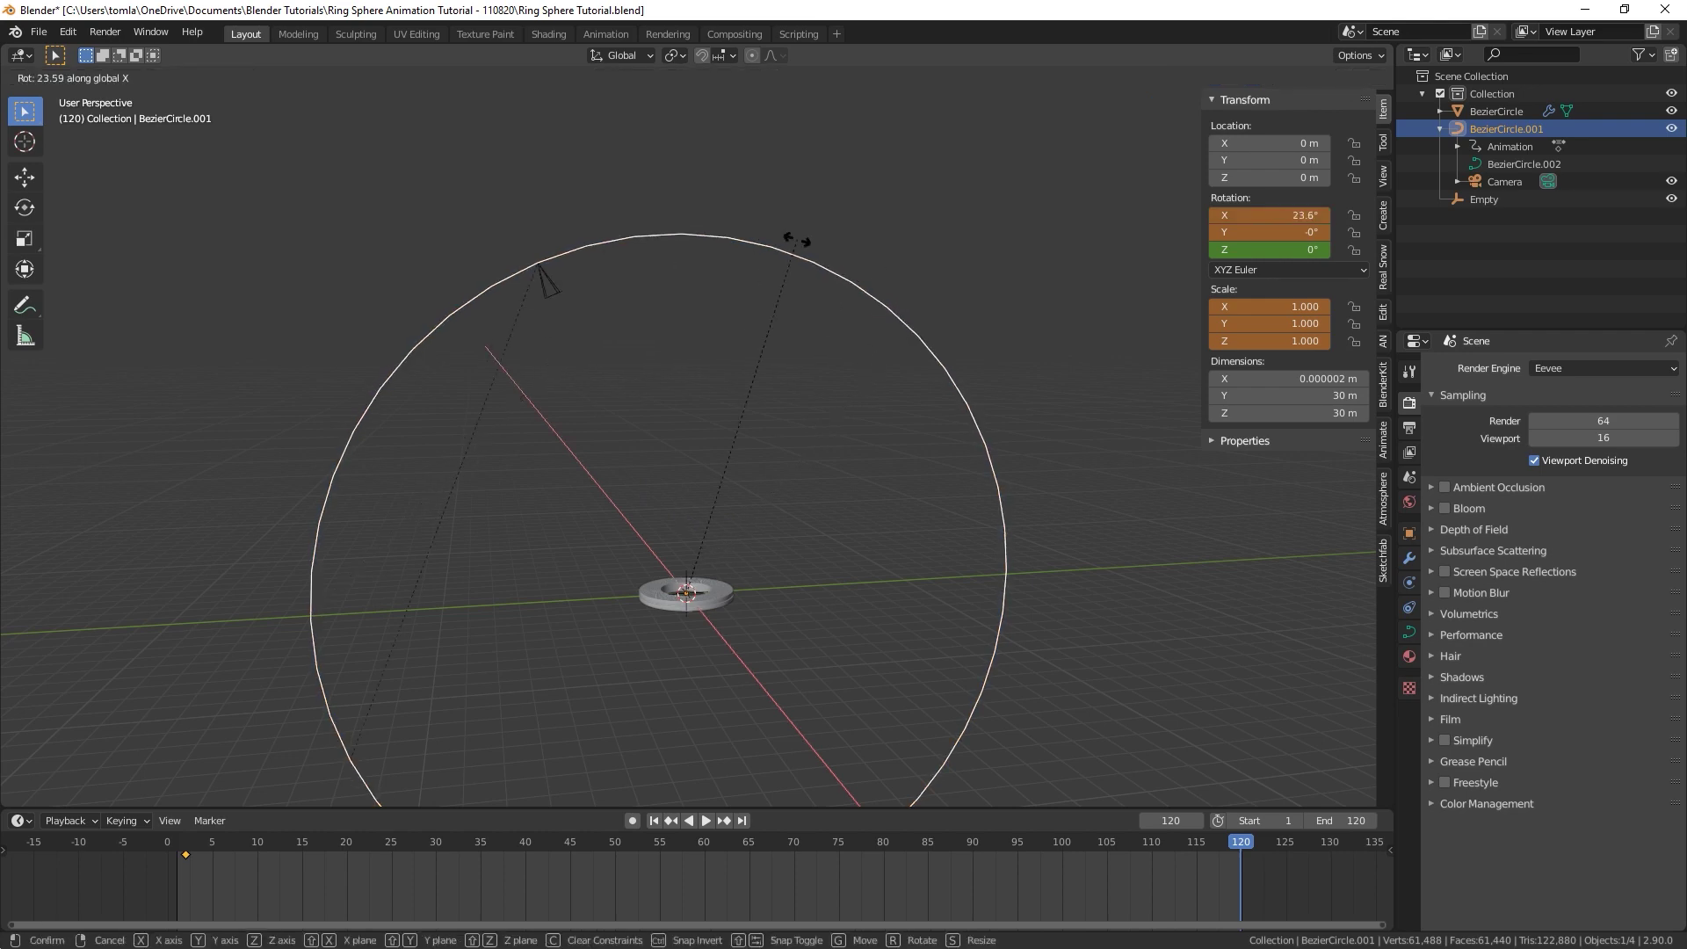
key("Escape")
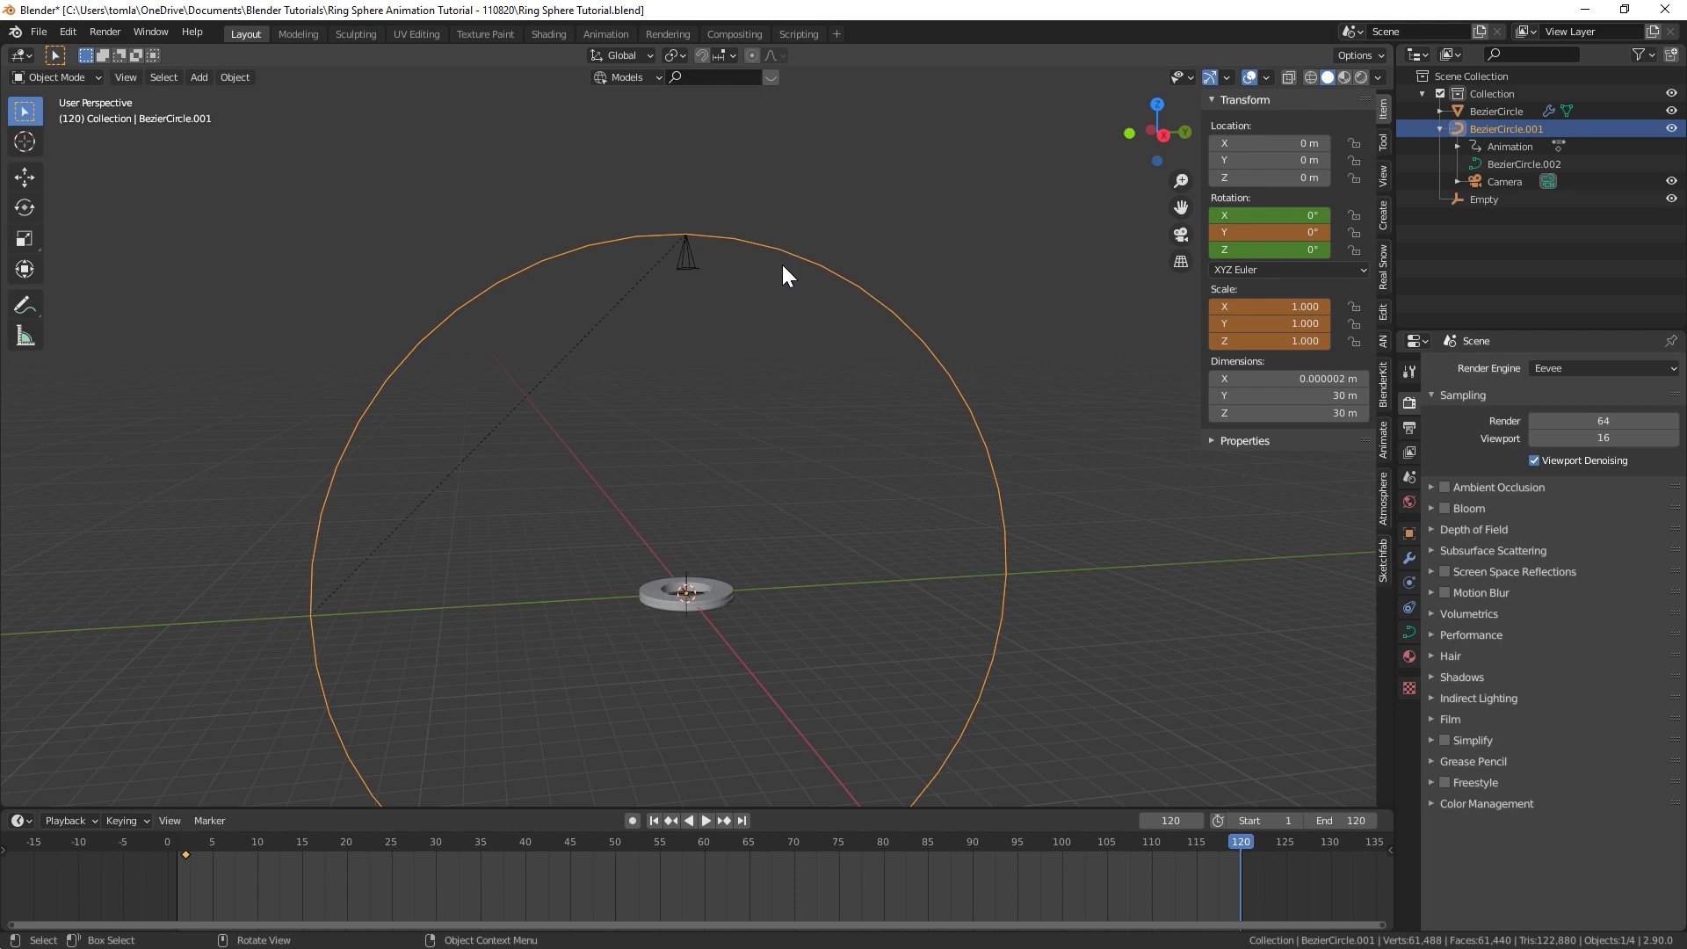
Step: Undo the large circle's earlier keyframe and insert a Rotation & Scale keyframe for it at frame 1
key("ctrl+z")
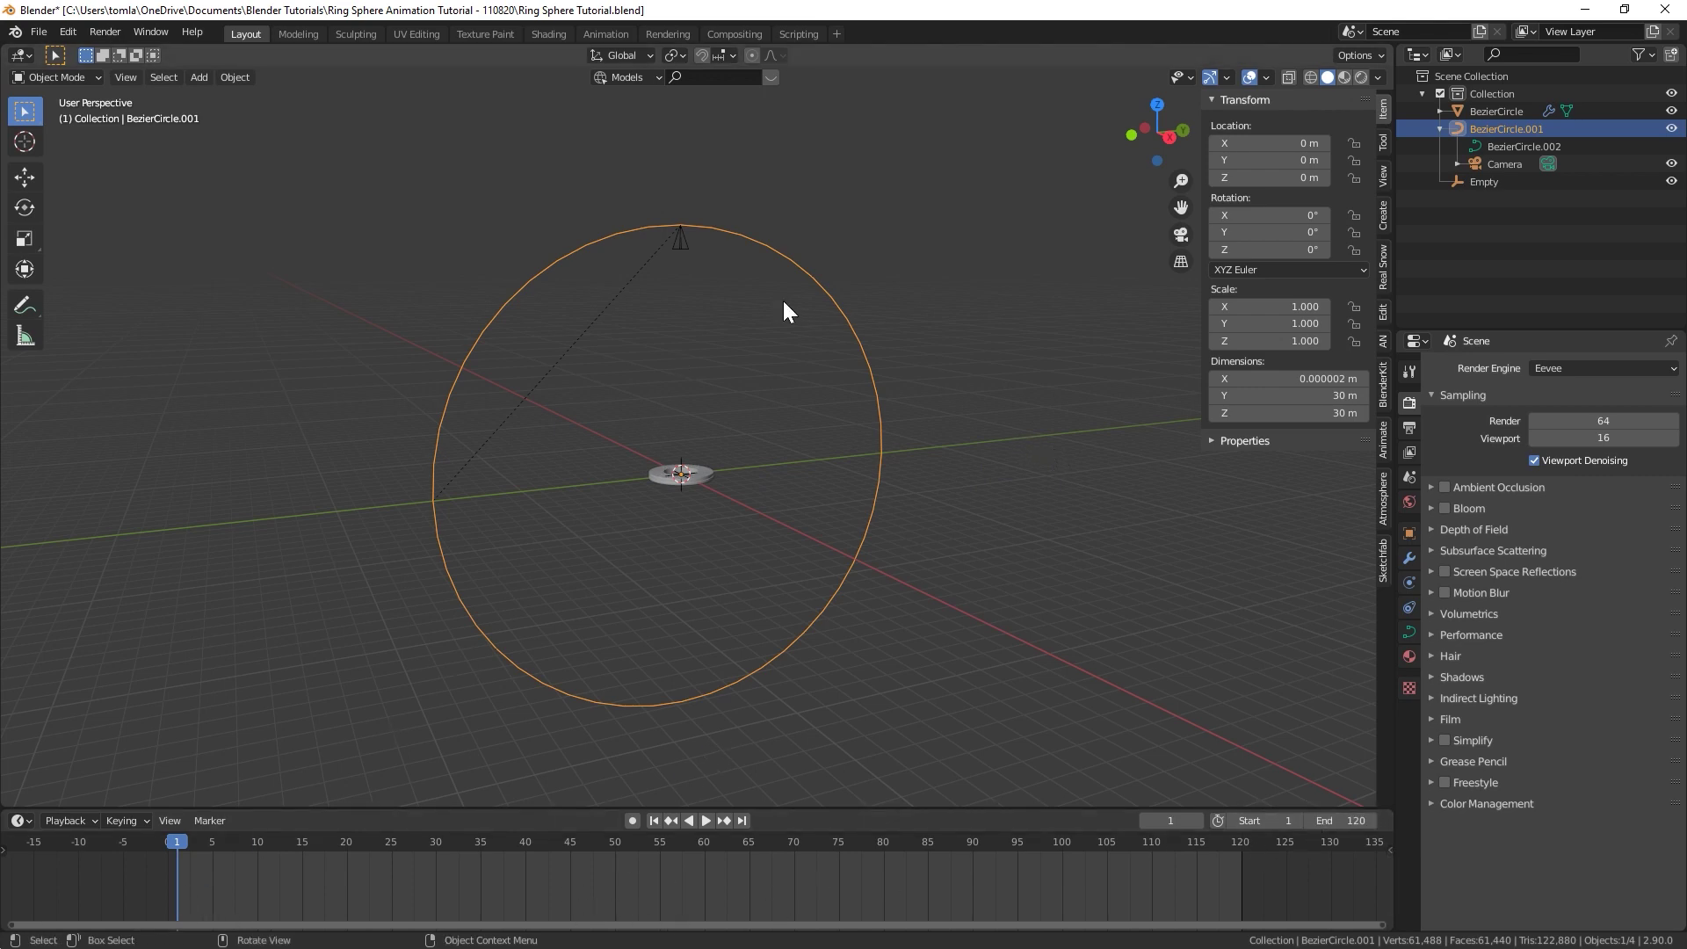
key("i")
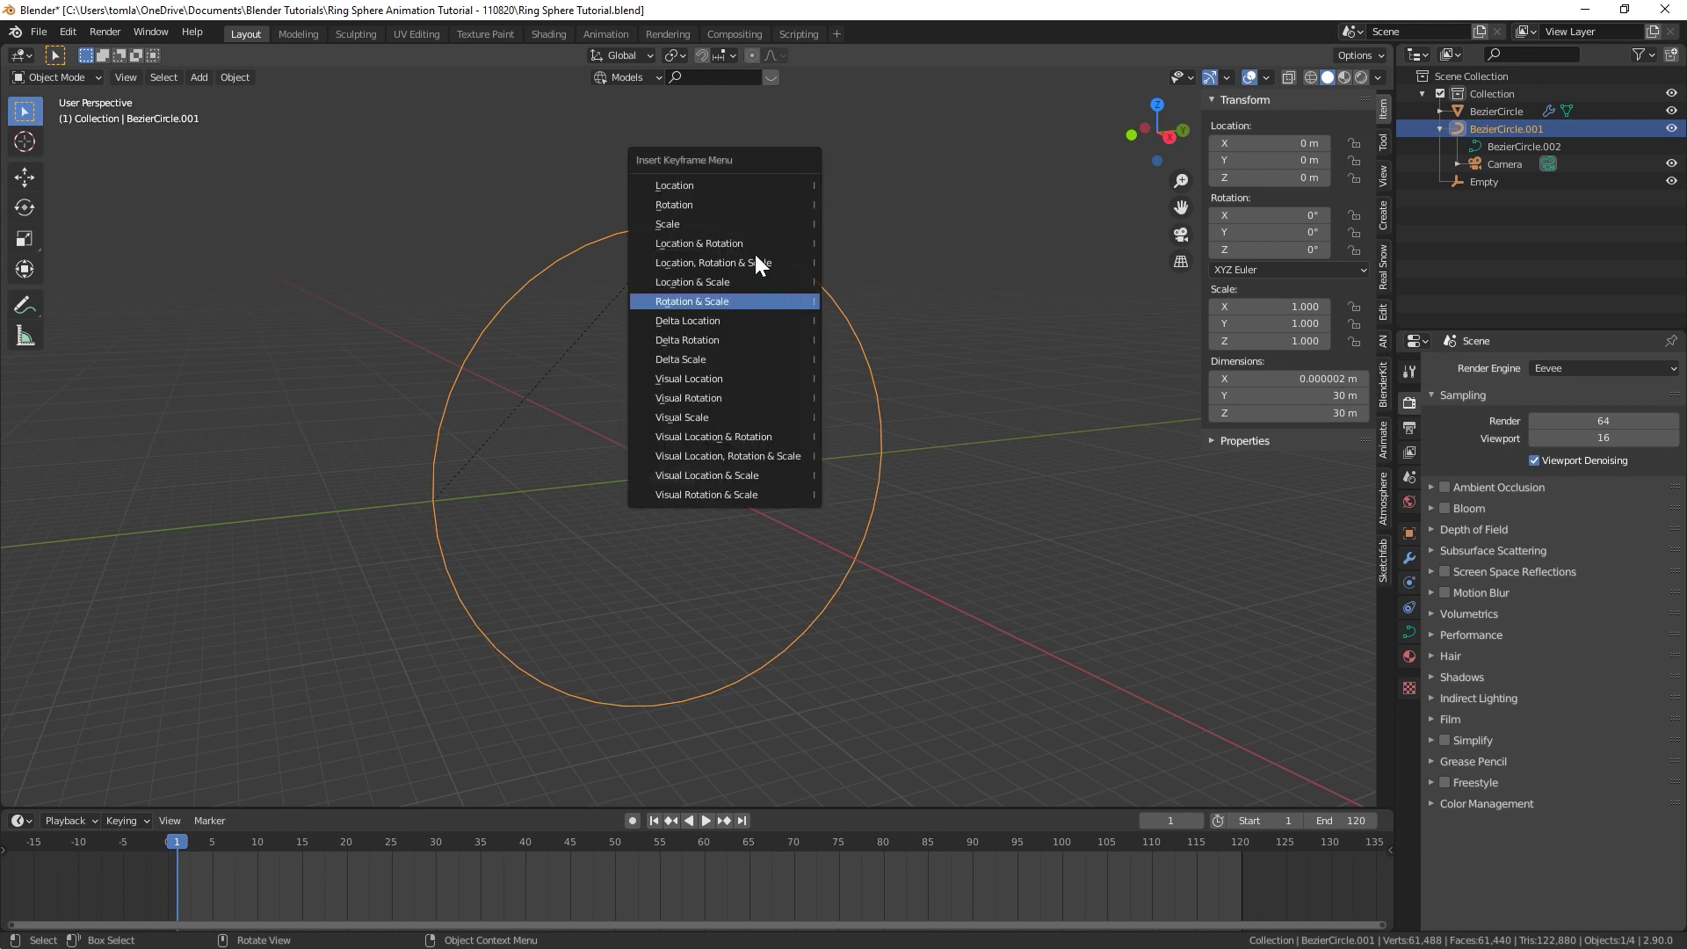
left_click(724, 301)
Step: At frame 120, rotate the large circle 90° about the global X axis while looking through the camera
left_click(742, 821)
key("KP_0")
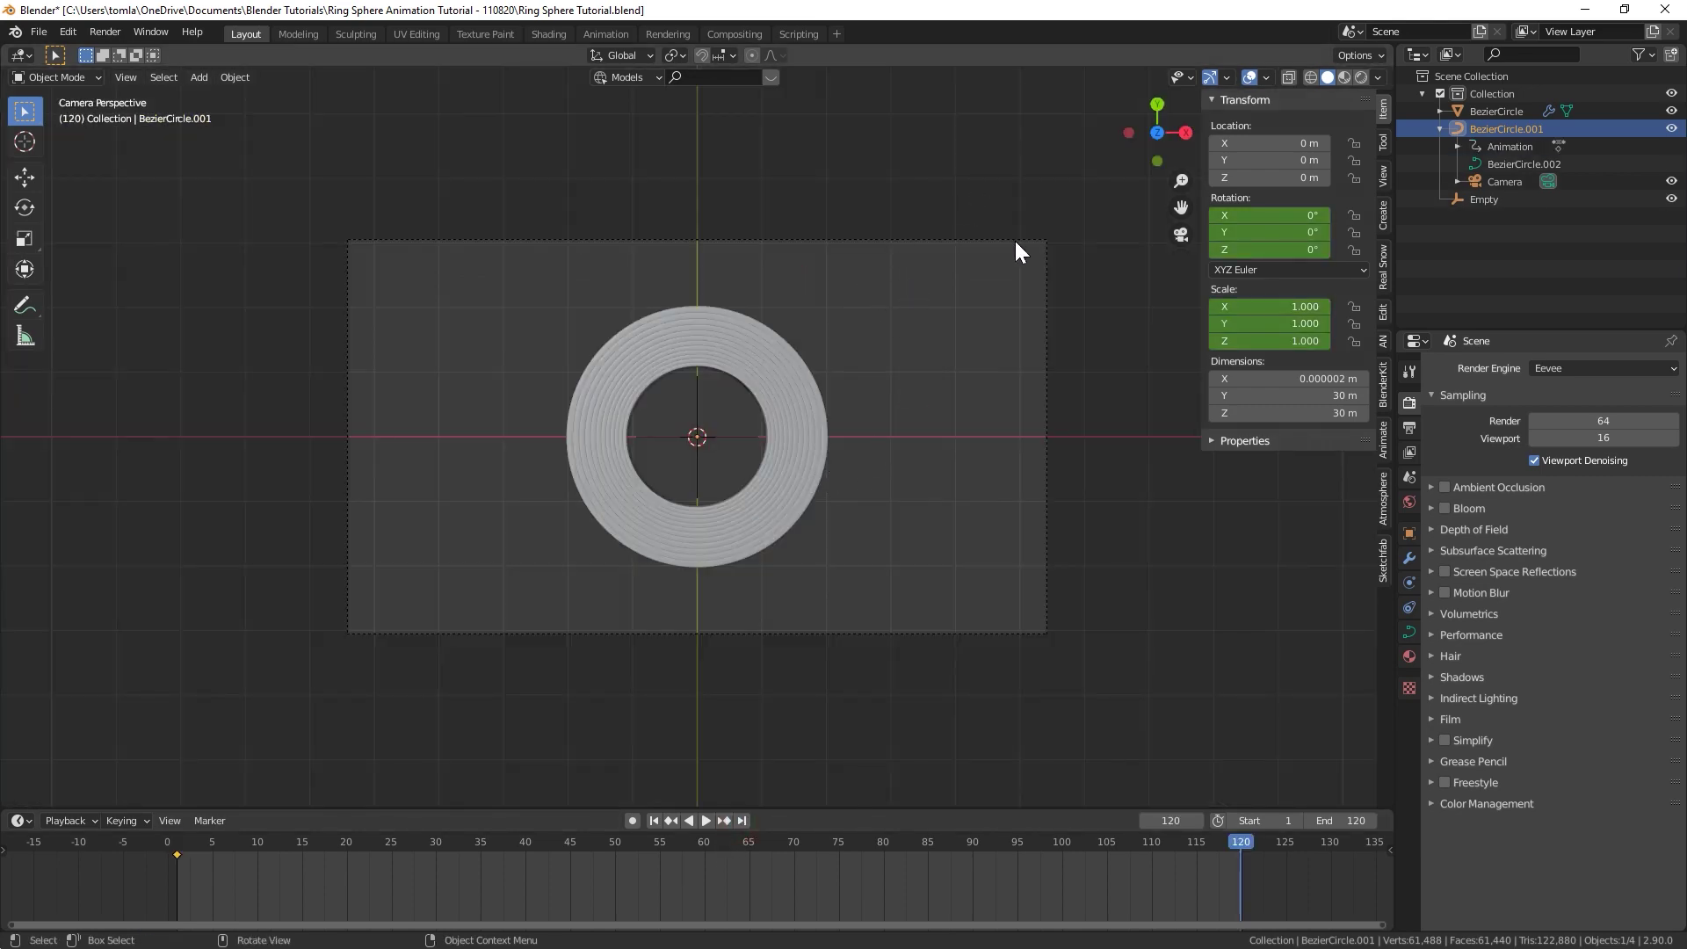
key("r")
key("x")
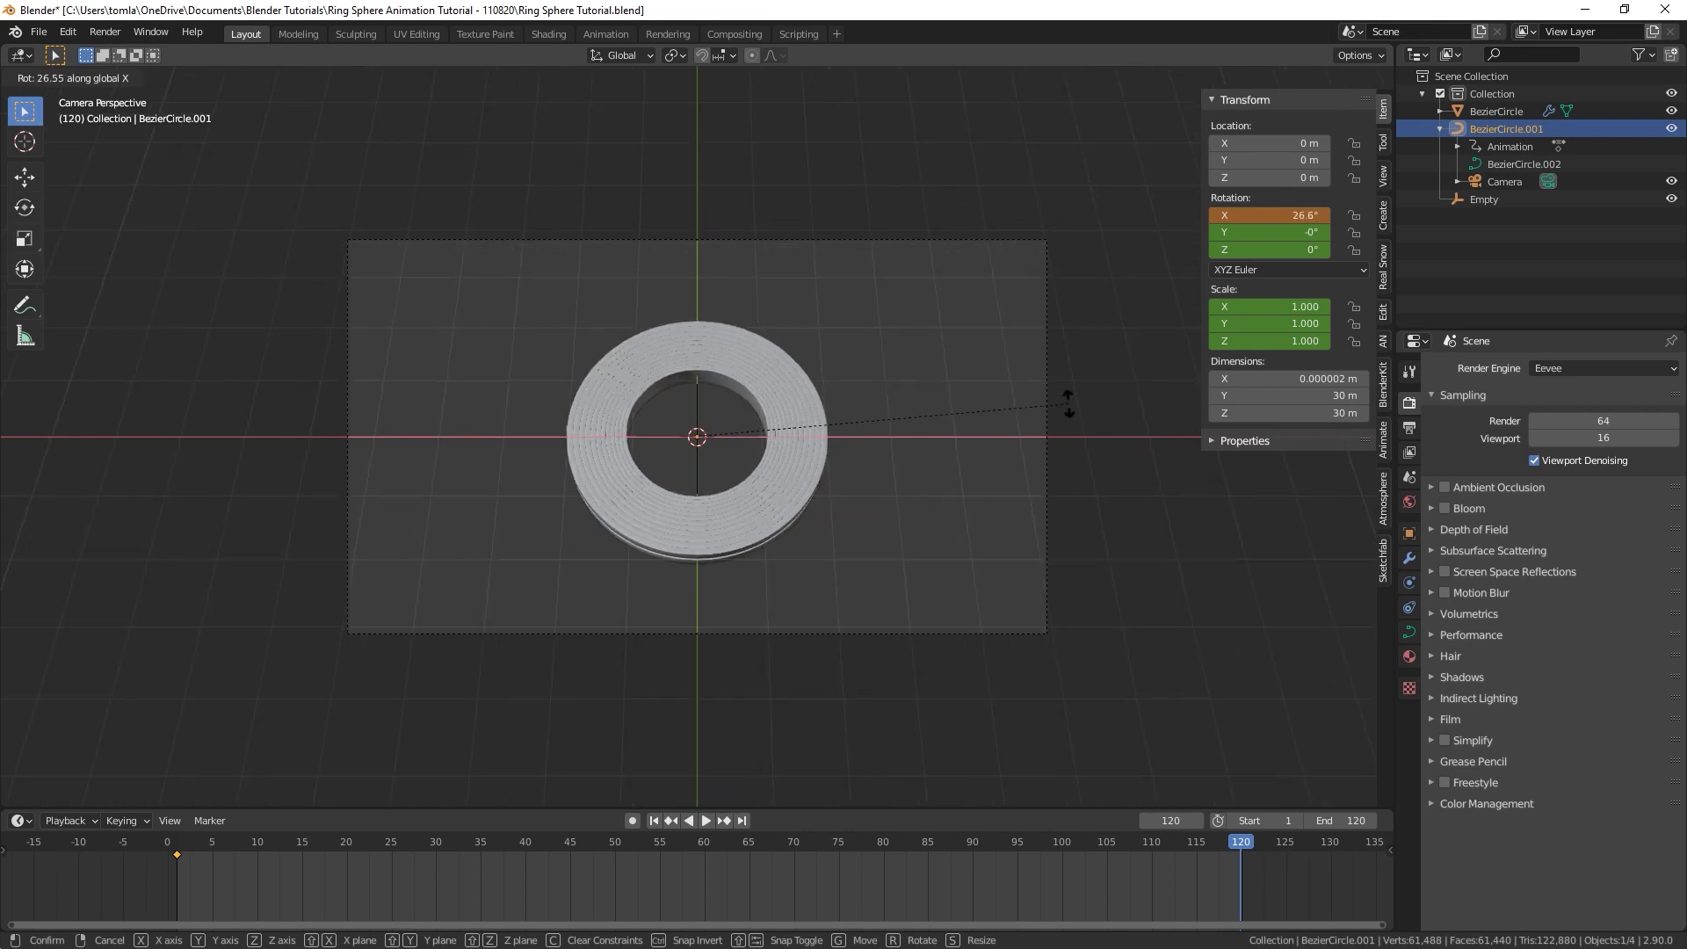
type("90")
key("Return")
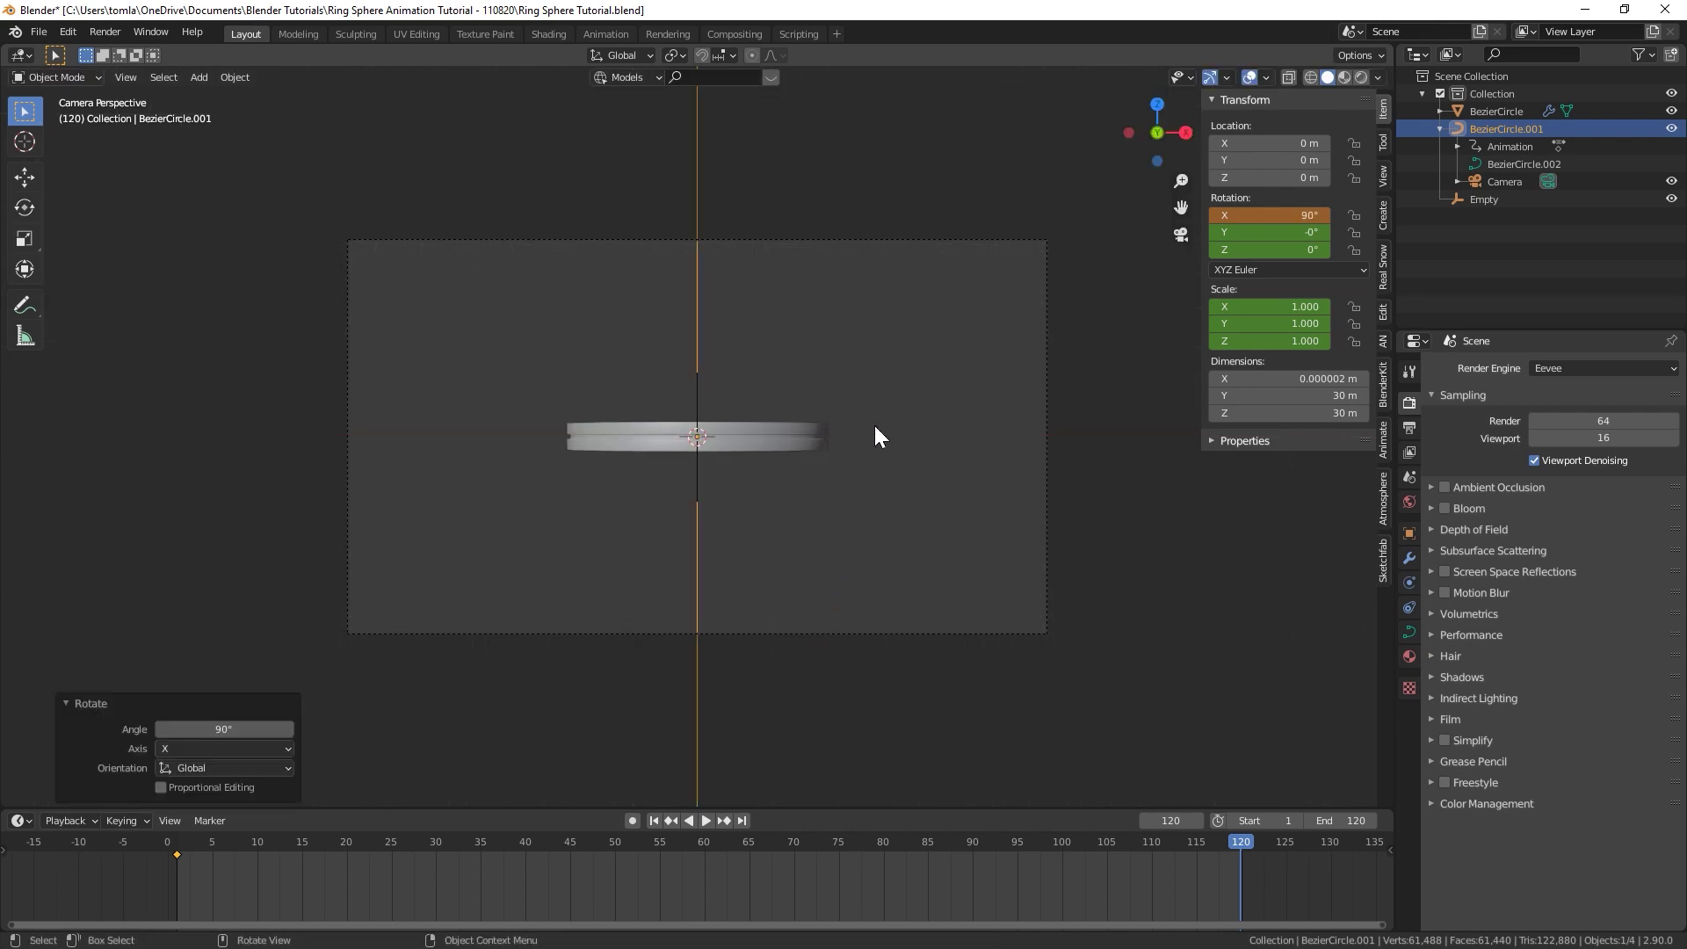
Step: Scale the large circle to 0.7 and insert a Rotation & Scale keyframe at frame 120
key("s")
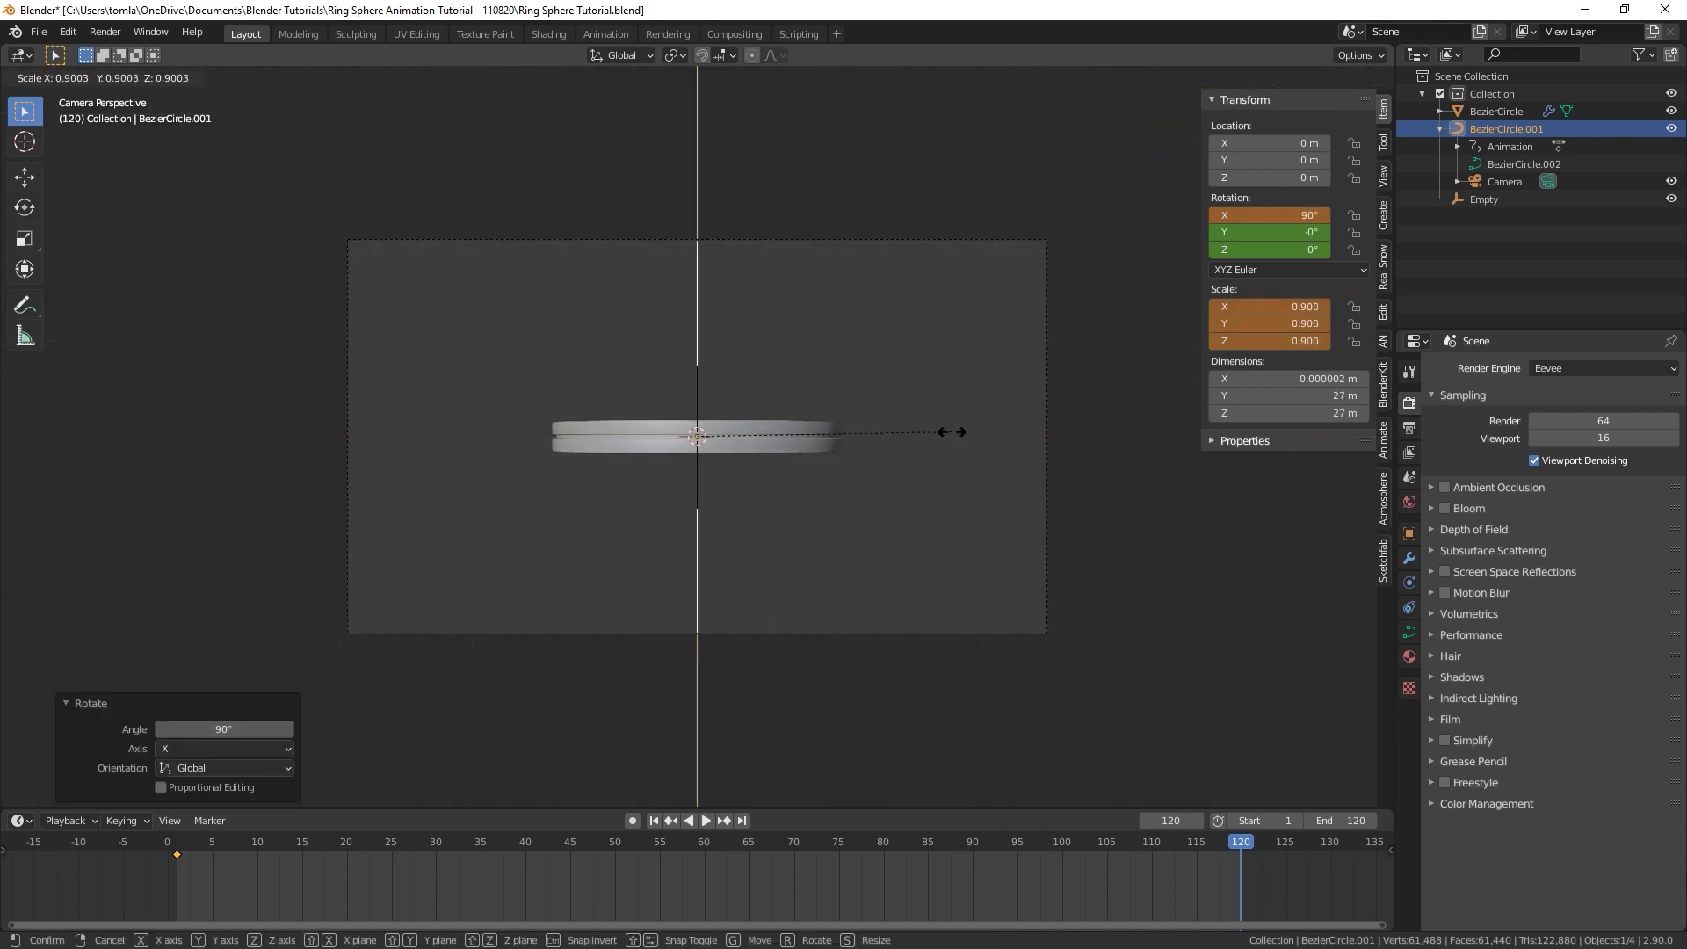
left_click(897, 423)
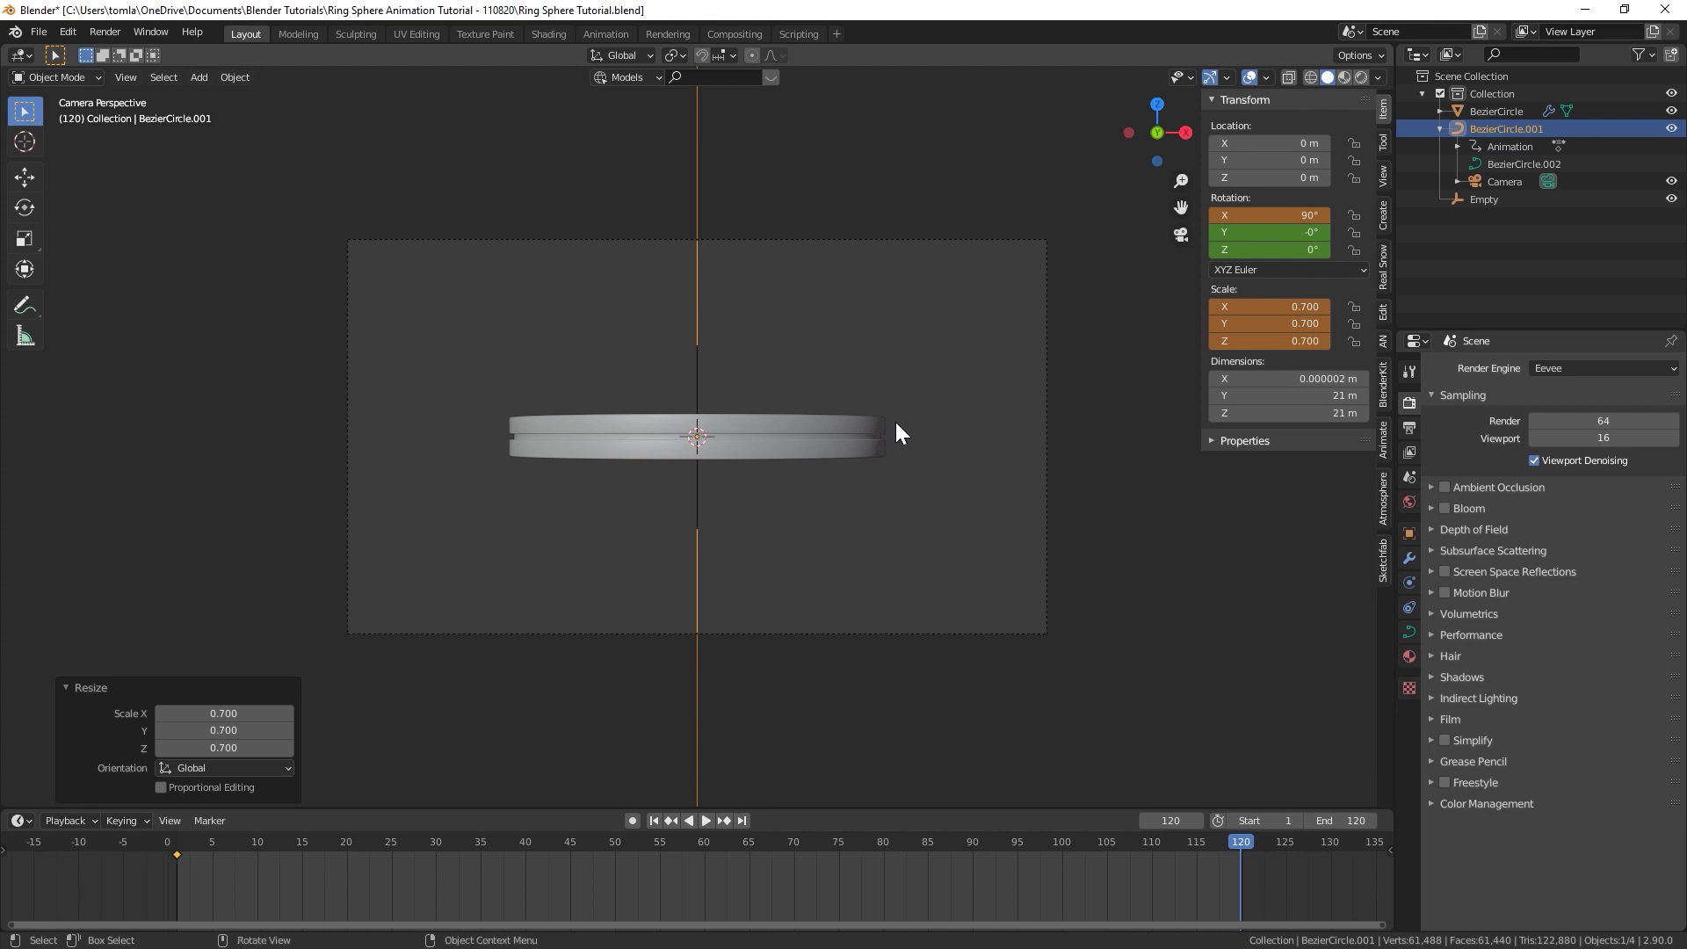
key("i")
left_click(894, 421)
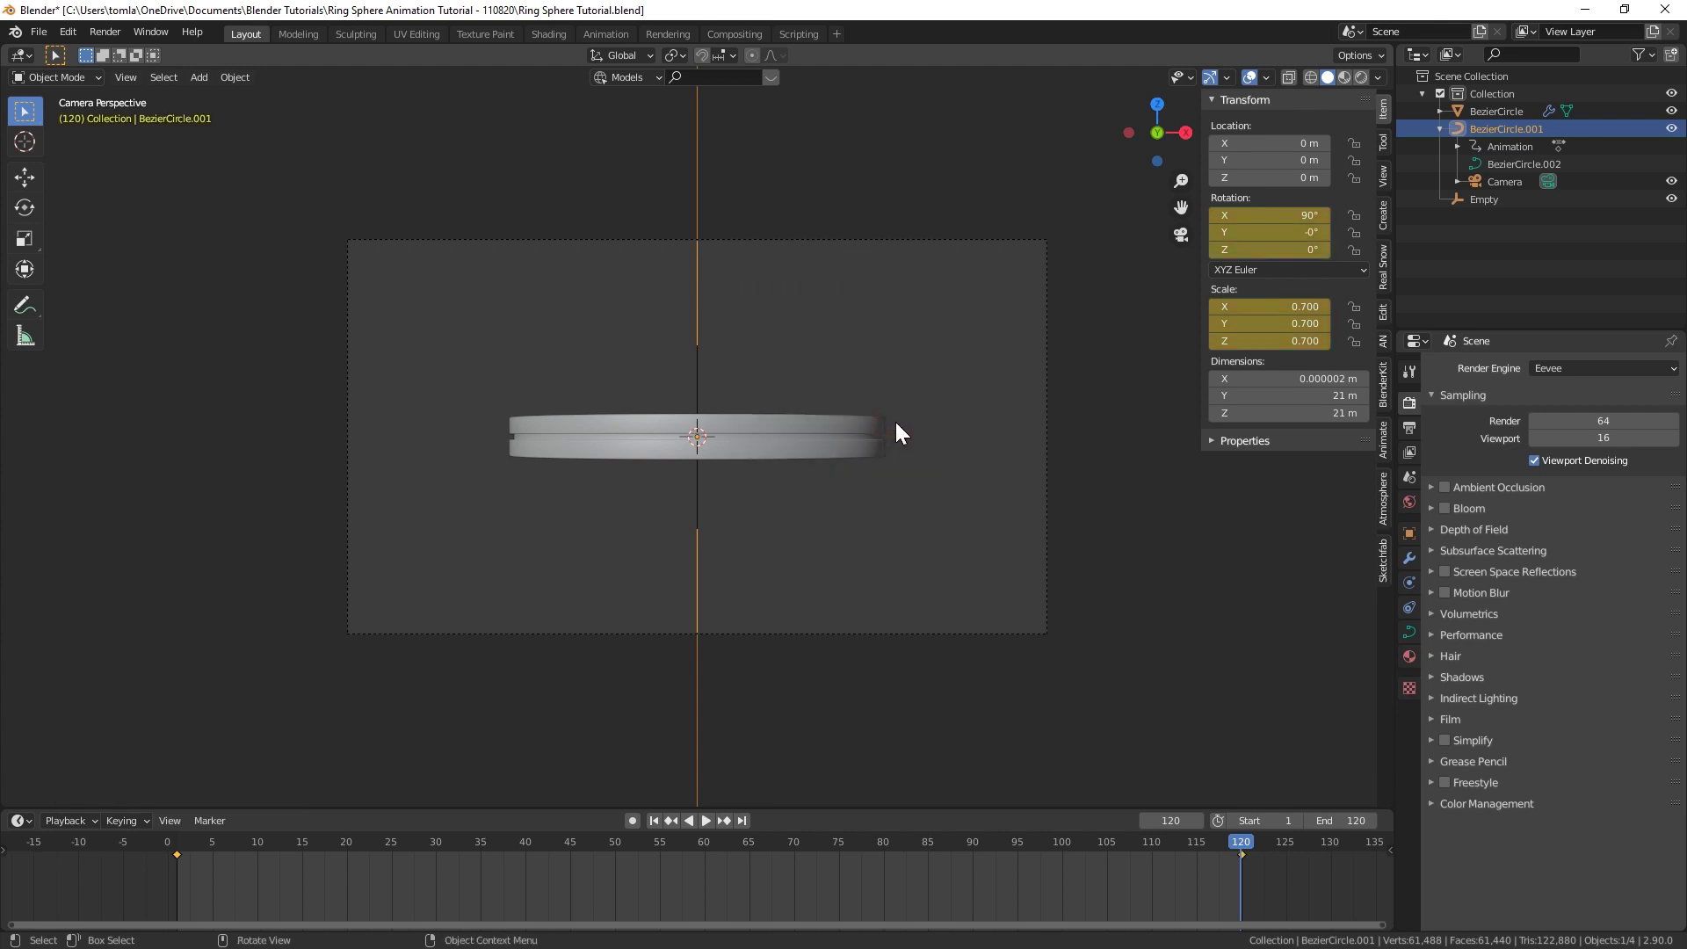
Step: Play back the camera move, stop it, and save the file
key("space")
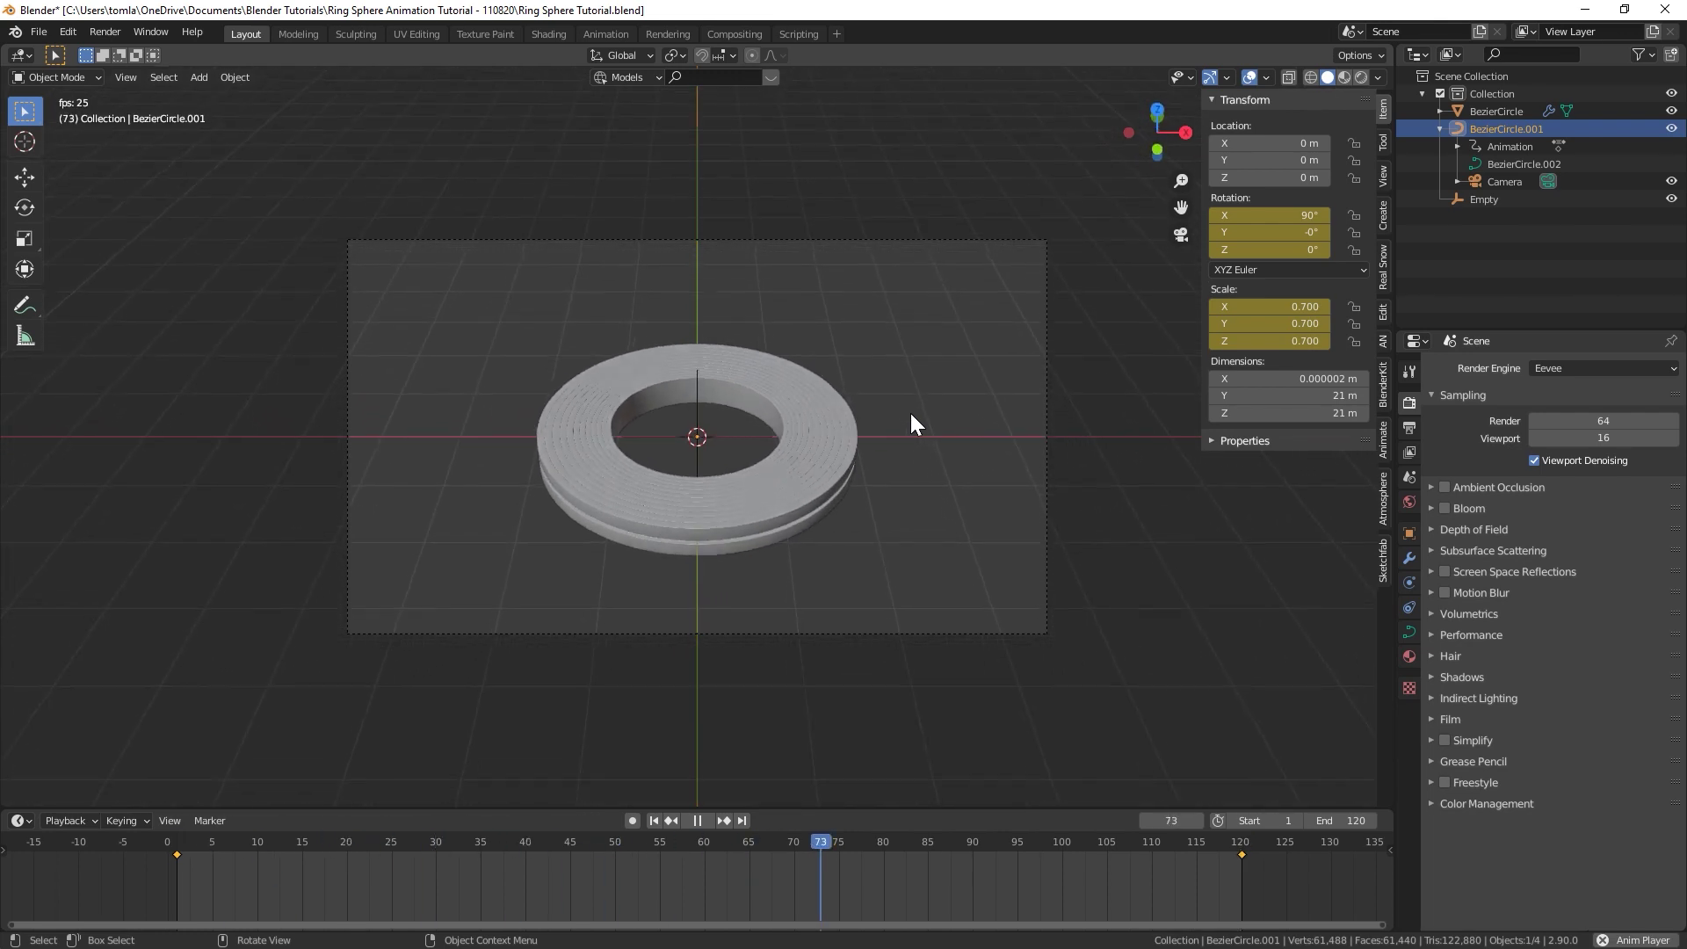
key("Escape")
key("n")
key("ctrl+s")
Step: Return to frame 1 and select the empty, showing its transform values with the rings in front view
left_click(656, 820)
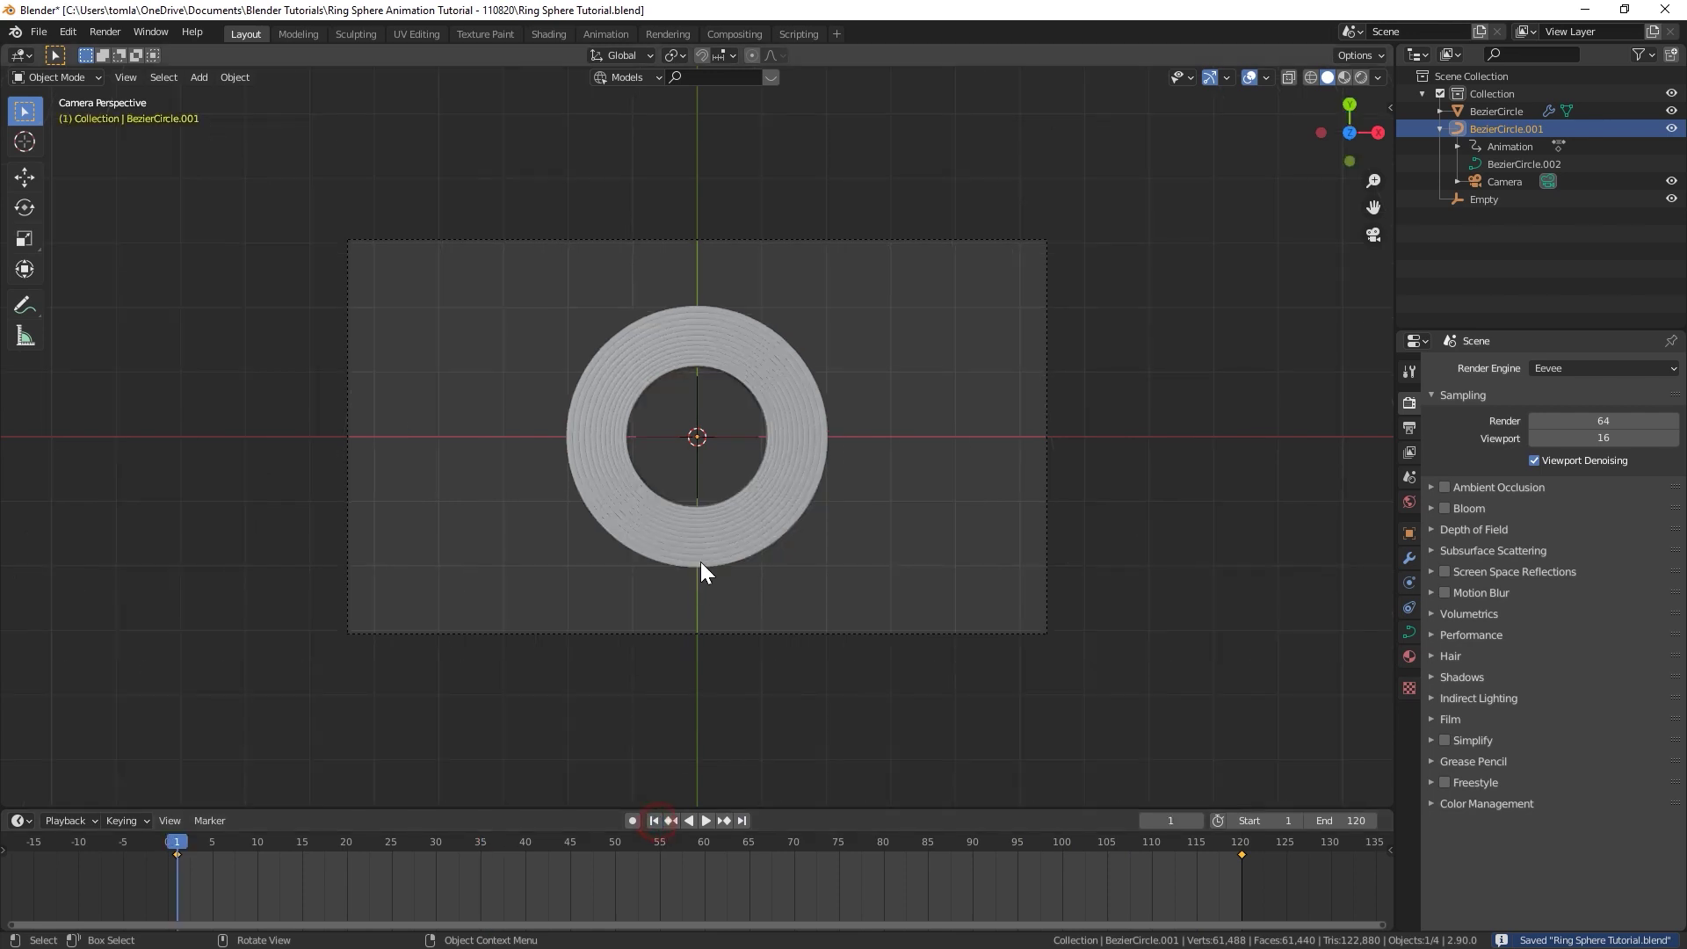
left_click(703, 425)
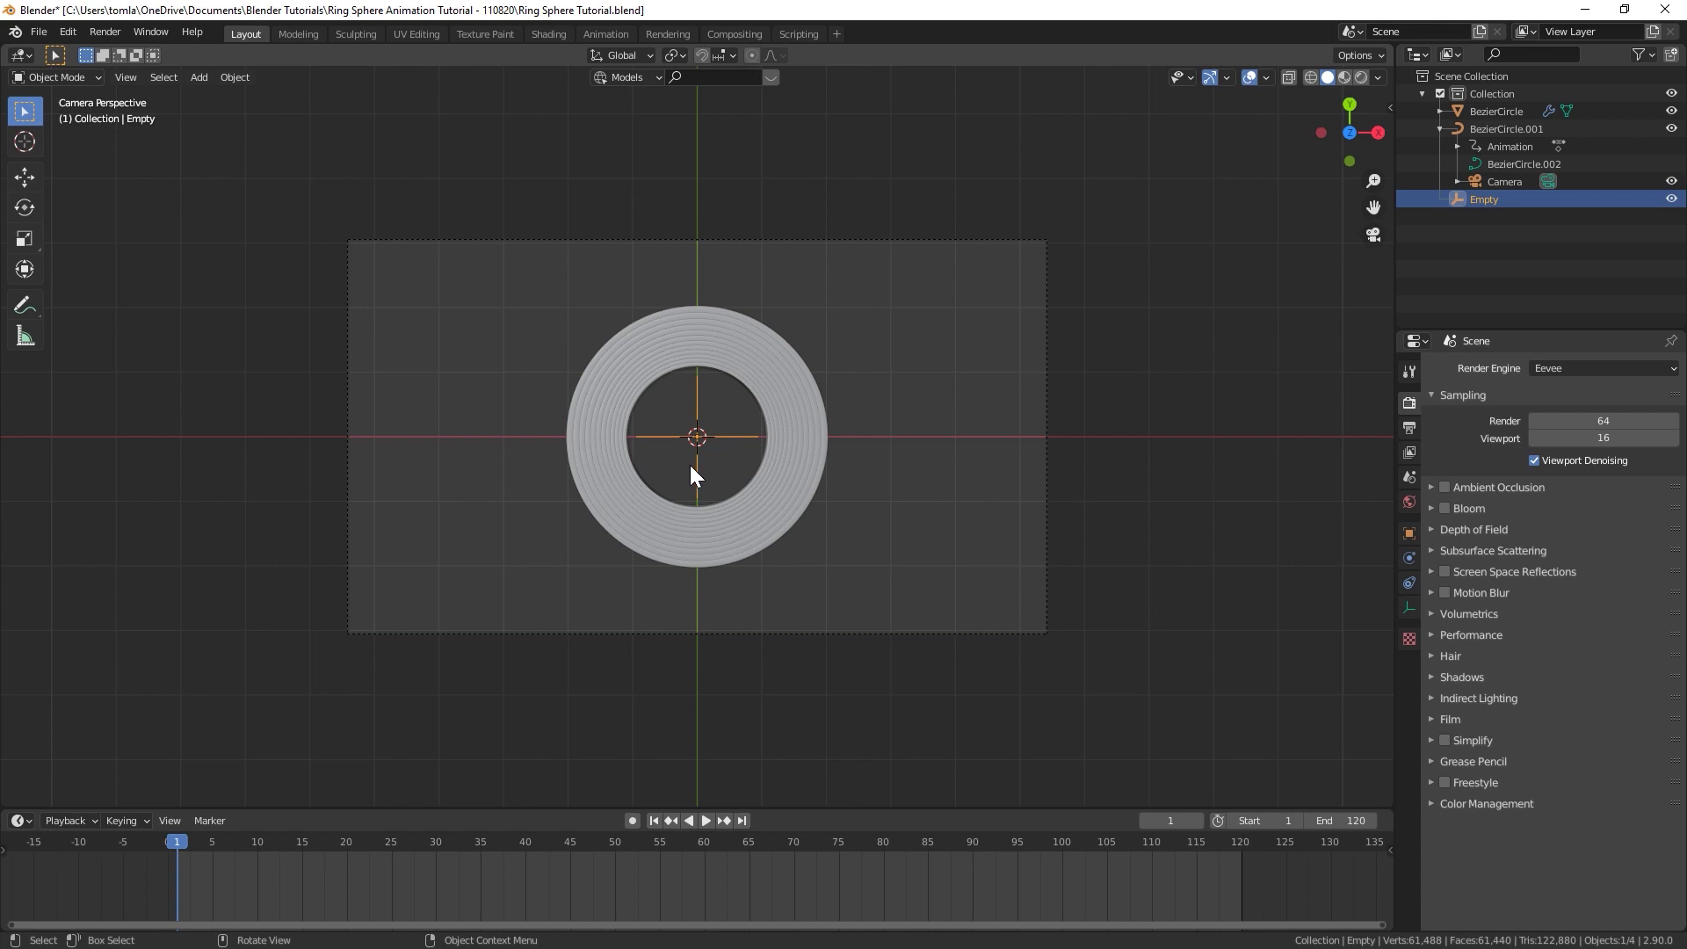
key("KP_1")
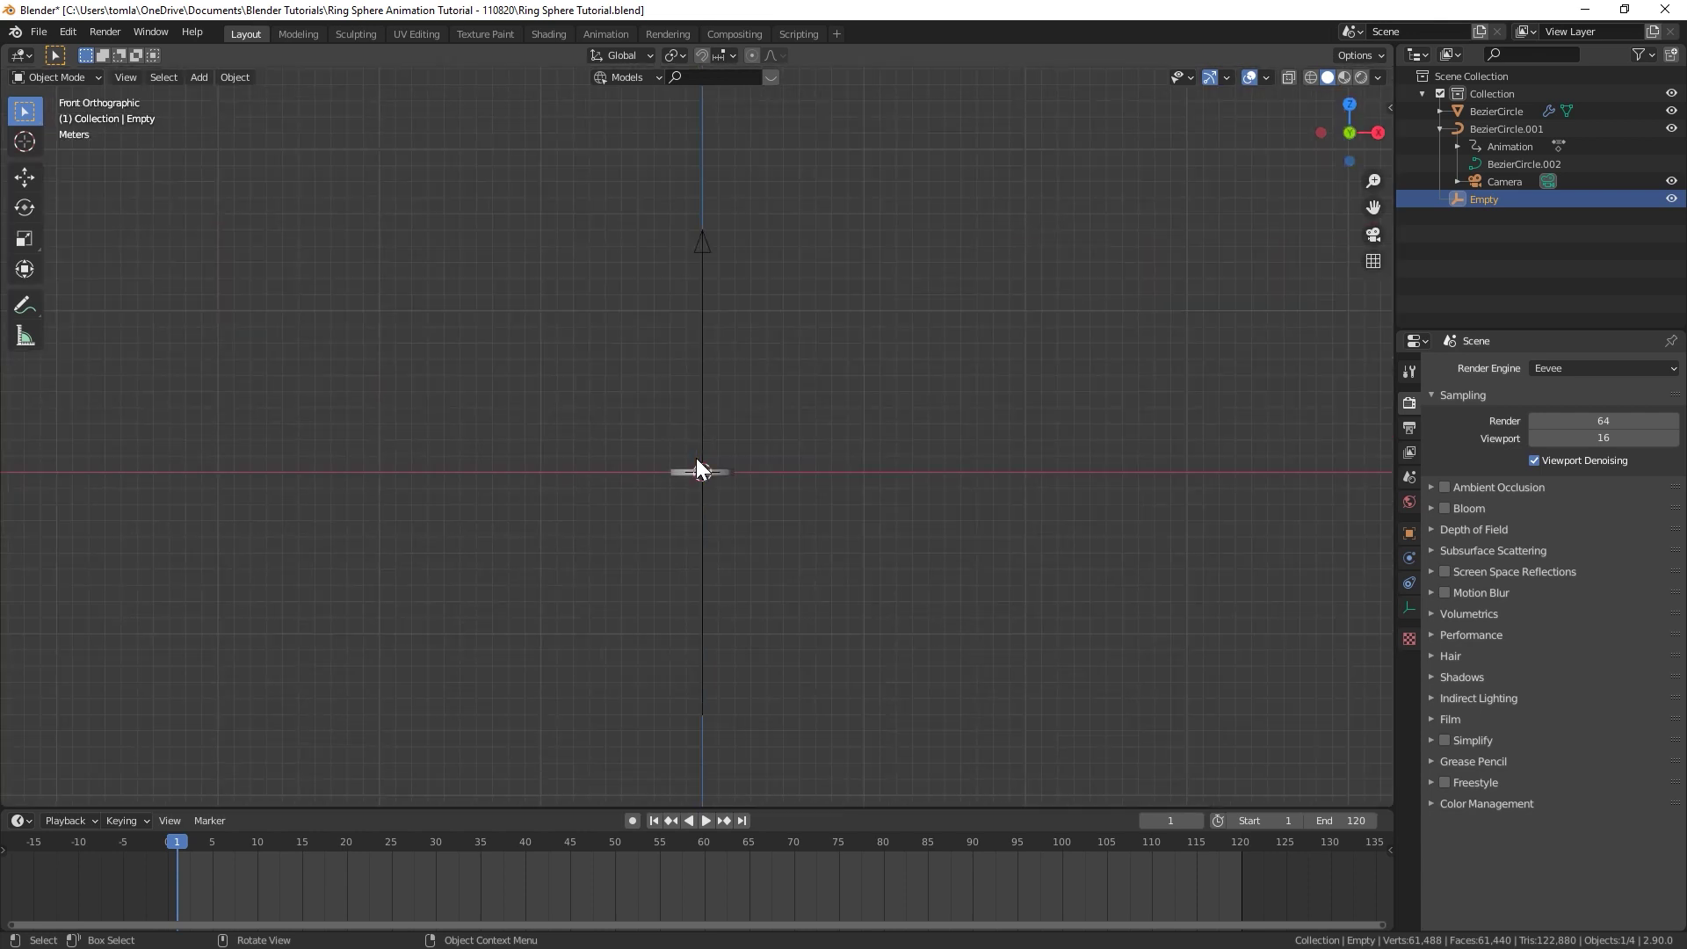
scroll(660, 448, "up", 6)
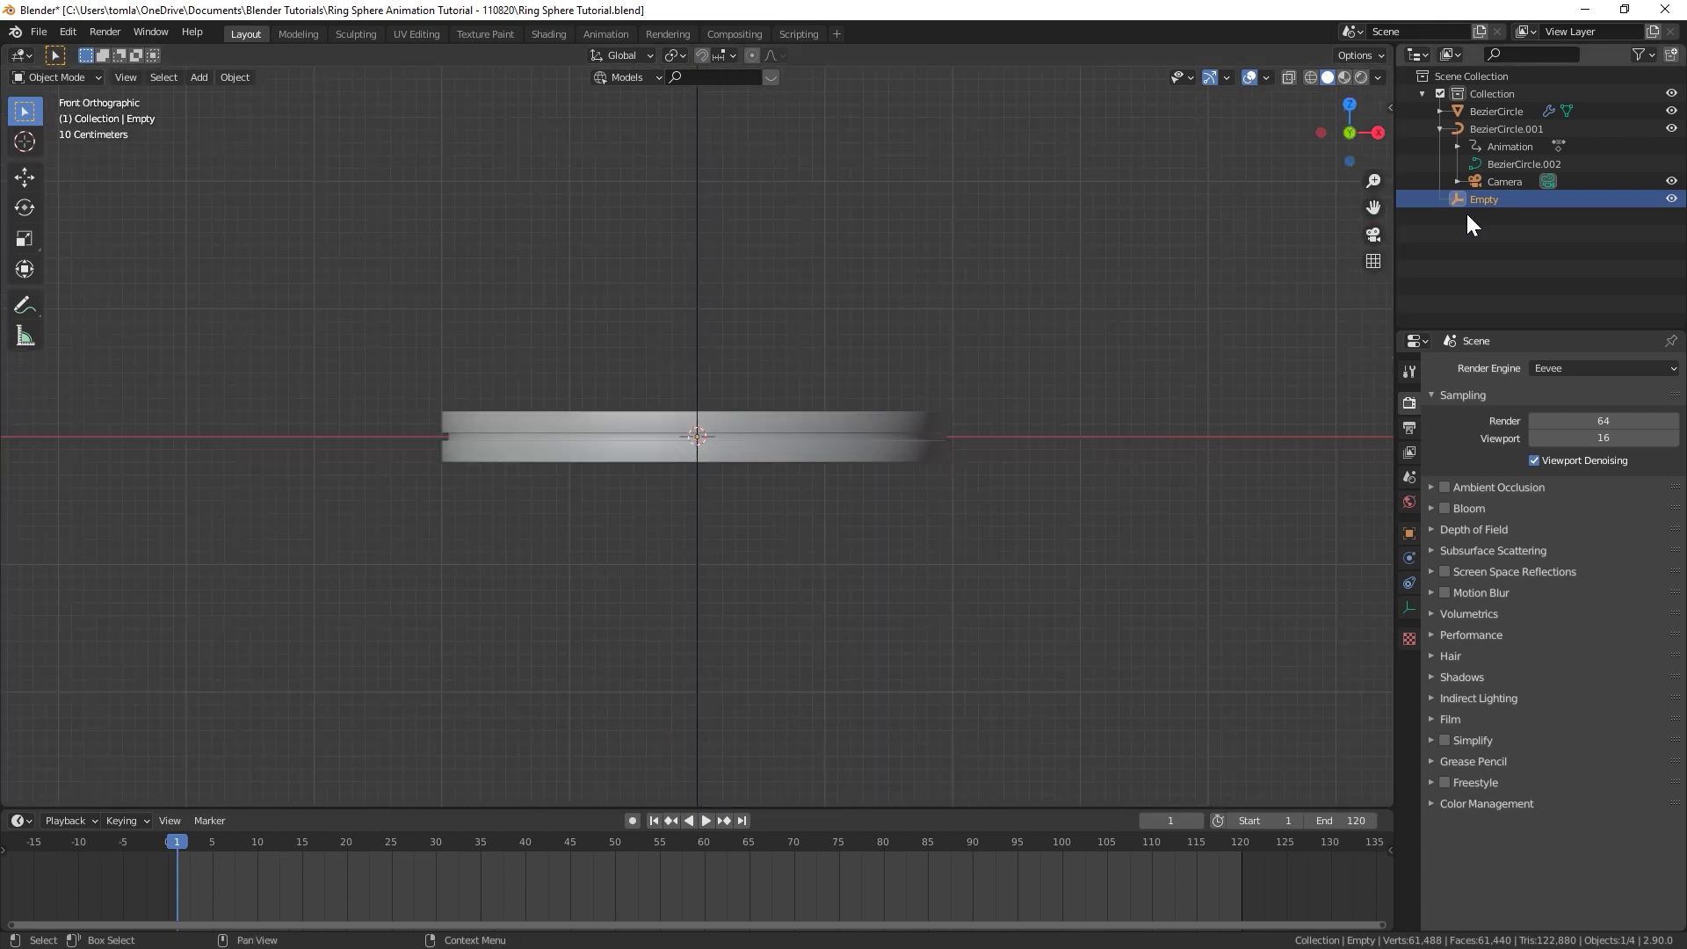
key("n")
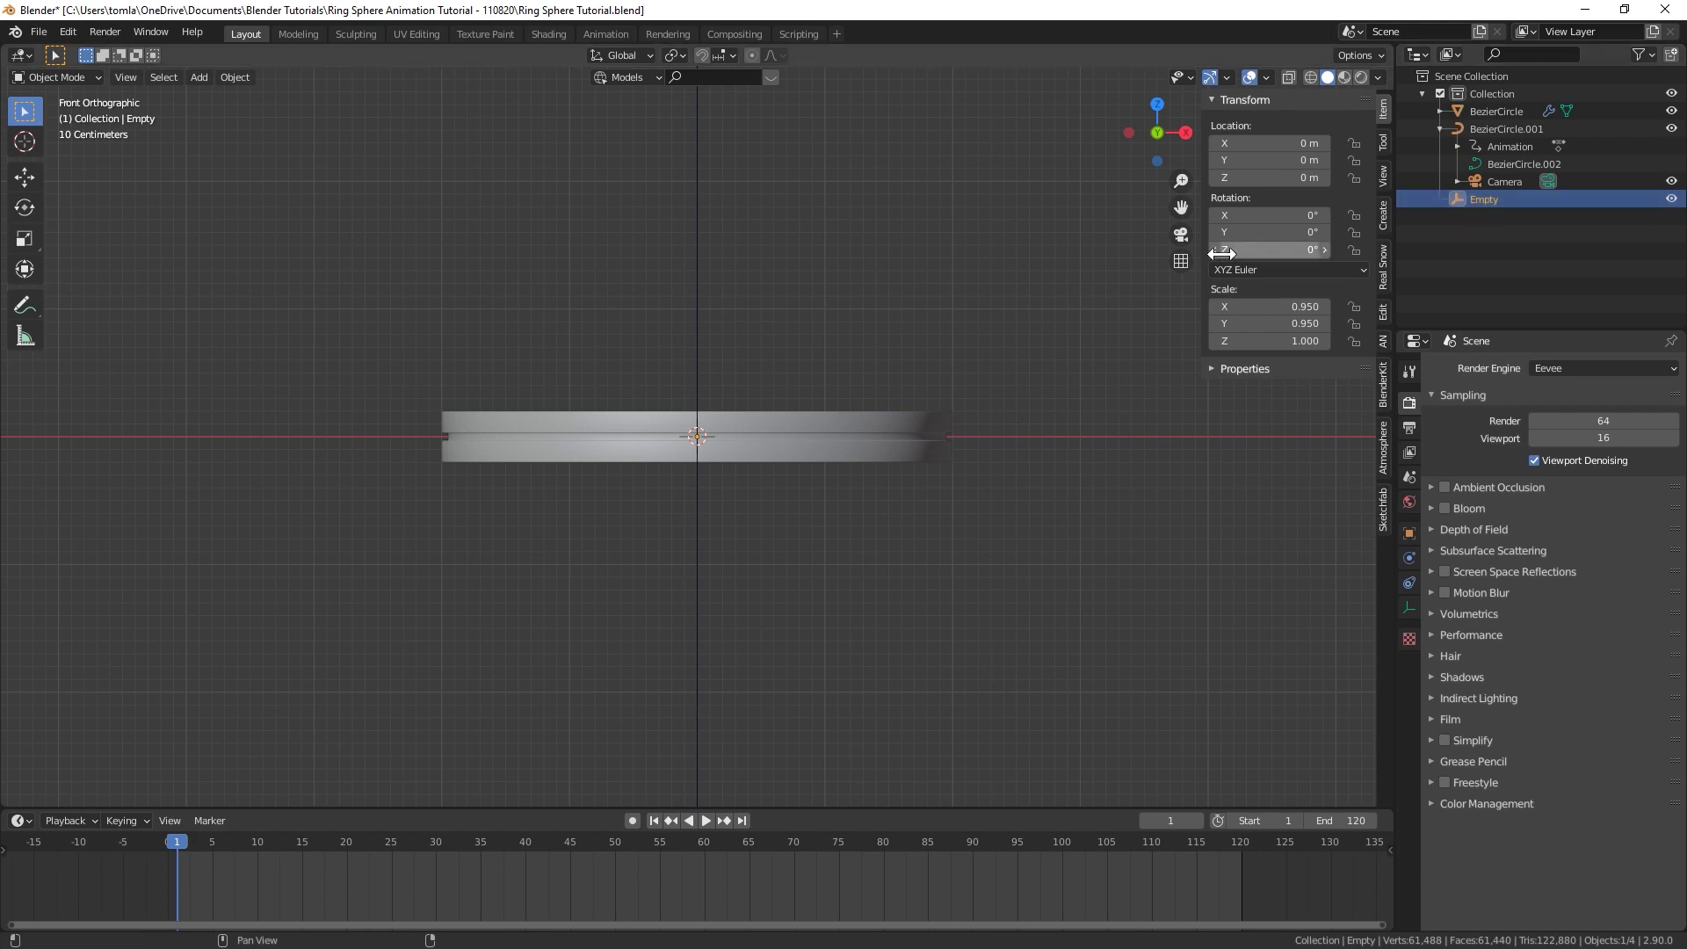
Step: Try a Y rotation of -15° on the empty
left_click(1260, 230)
key("BackSpace")
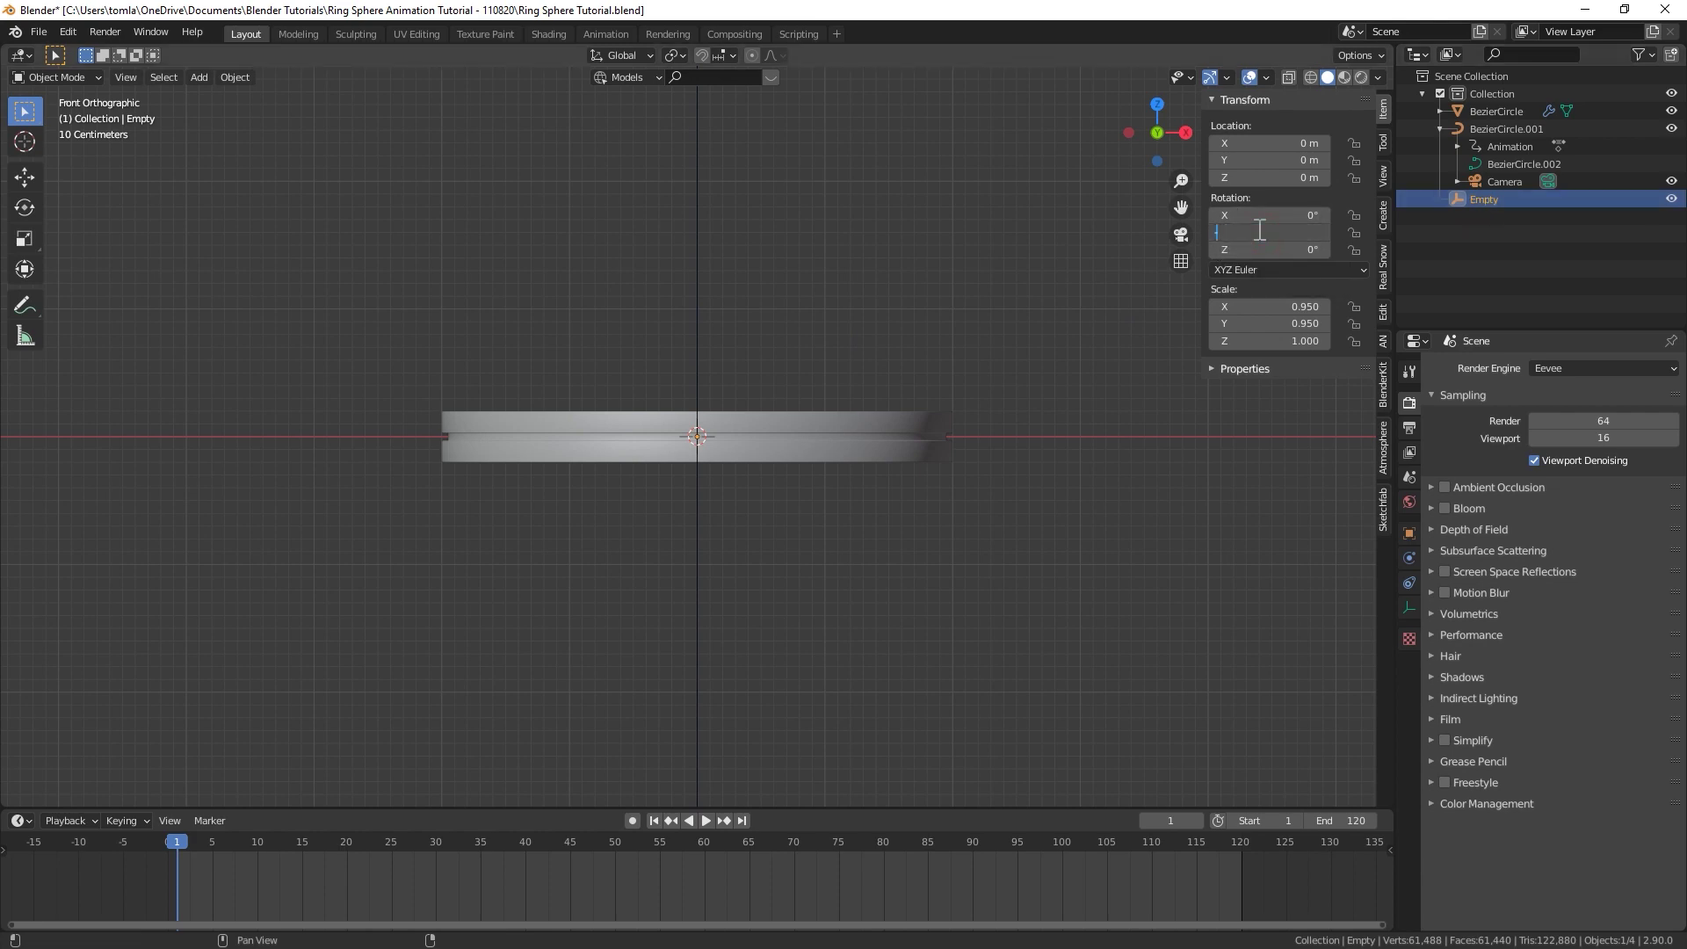
type("-15")
key("Return")
Step: Set the empty's Y rotation to -12°
mouse_move(1265, 232)
left_mouse_down()
mouse_move(1306, 239)
mouse_move(1243, 239)
mouse_move(1324, 250)
mouse_move(1260, 234)
left_mouse_up()
left_click(1260, 230)
key("BackSpace")
type("-12")
key("Return")
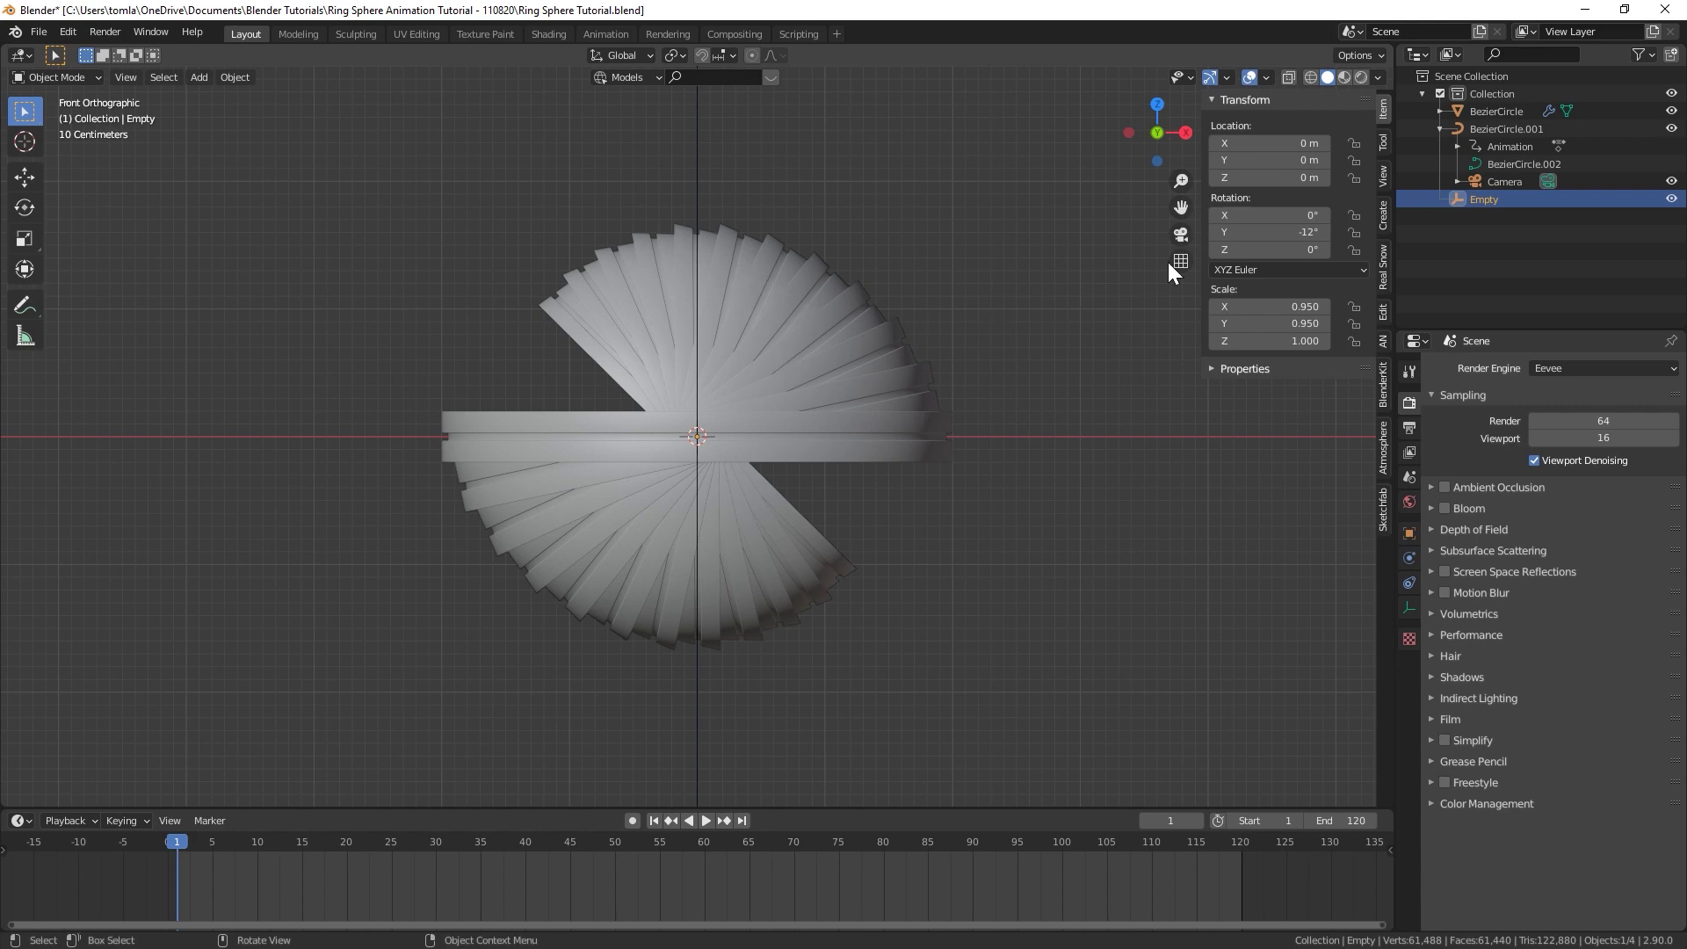
Step: Set the empty's Z rotation to -5° and keyframe its rotation at frame 1
left_click(1253, 244)
key("BackSpace")
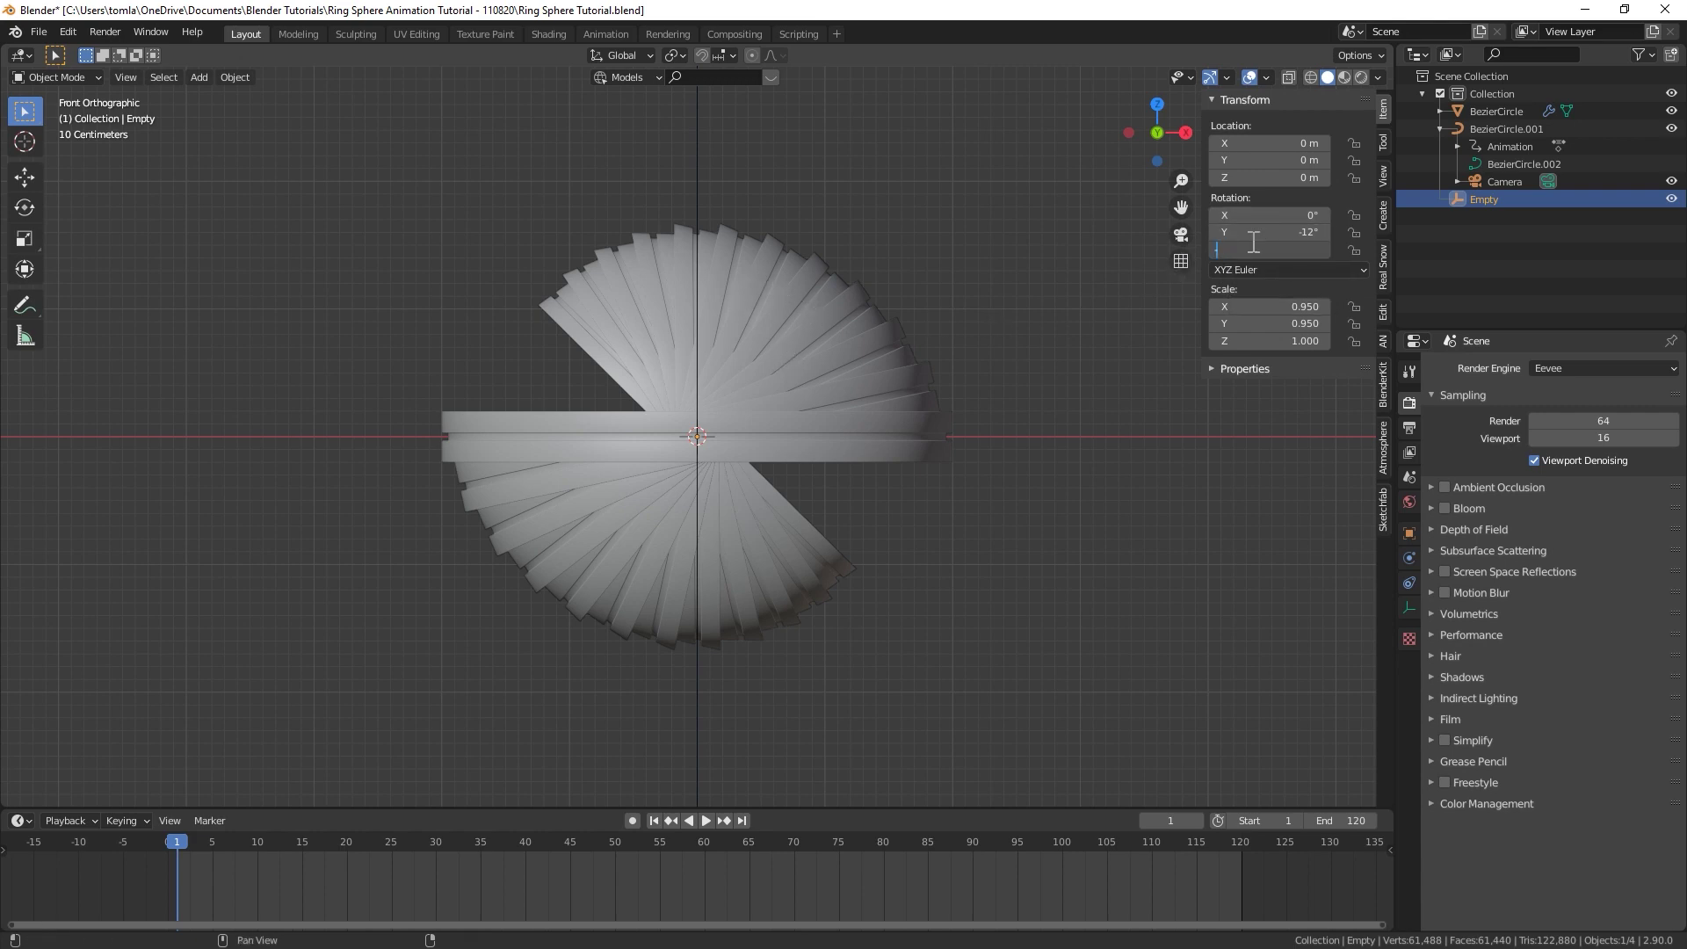
type("-5")
key("Return")
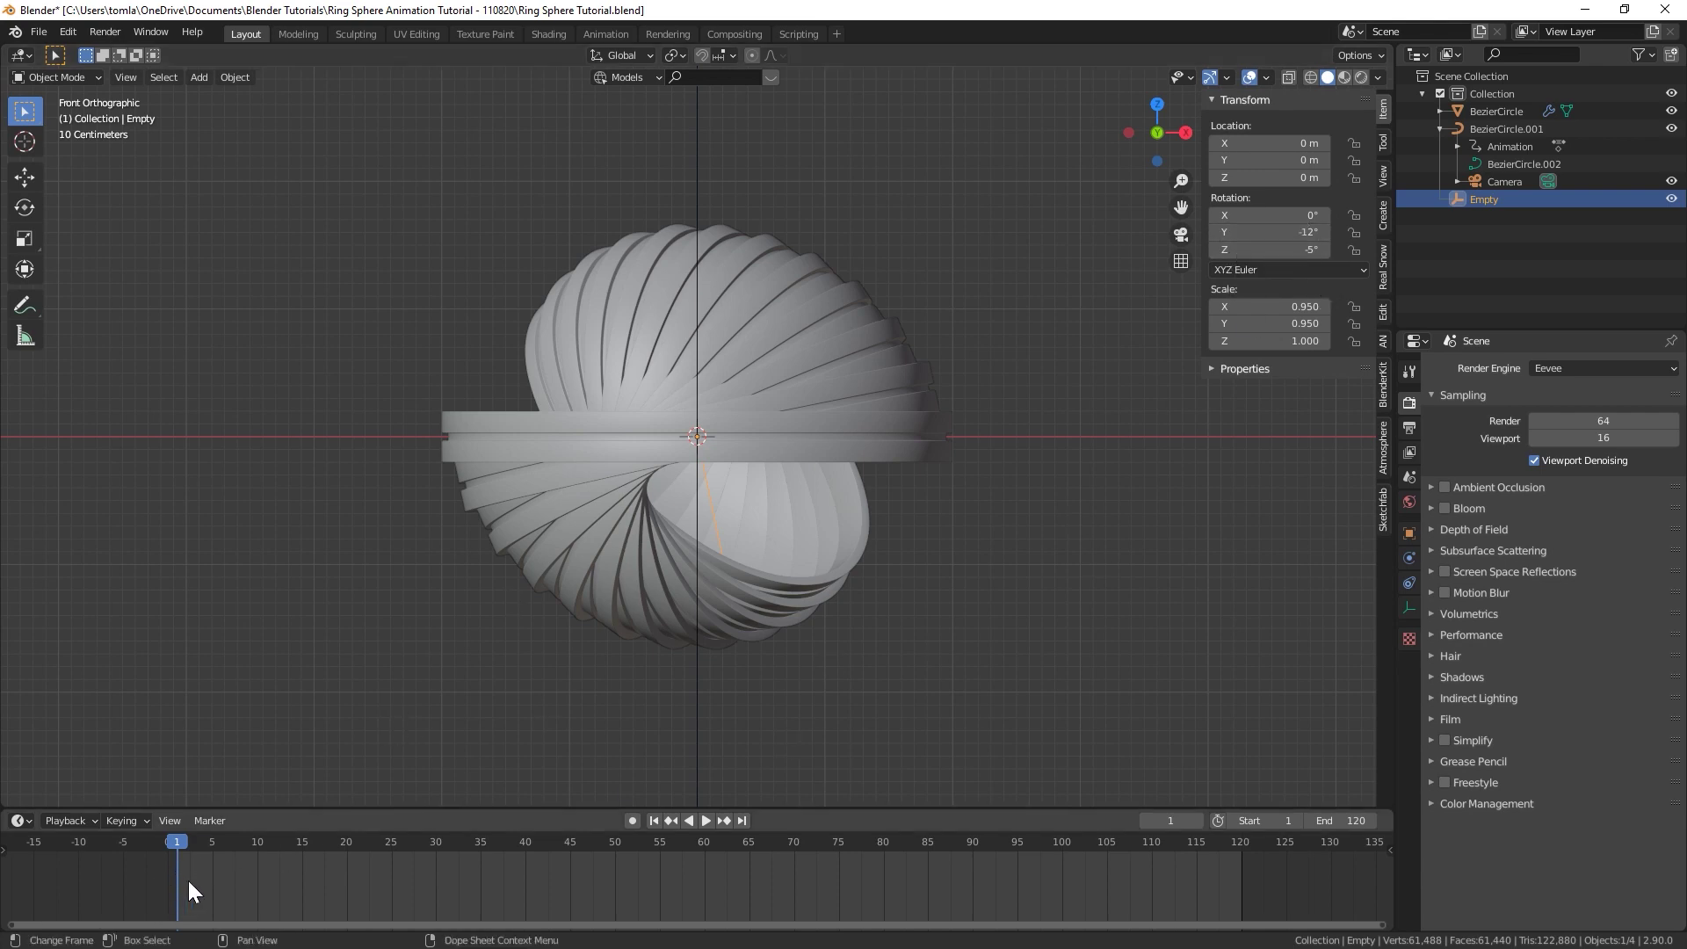
key("i")
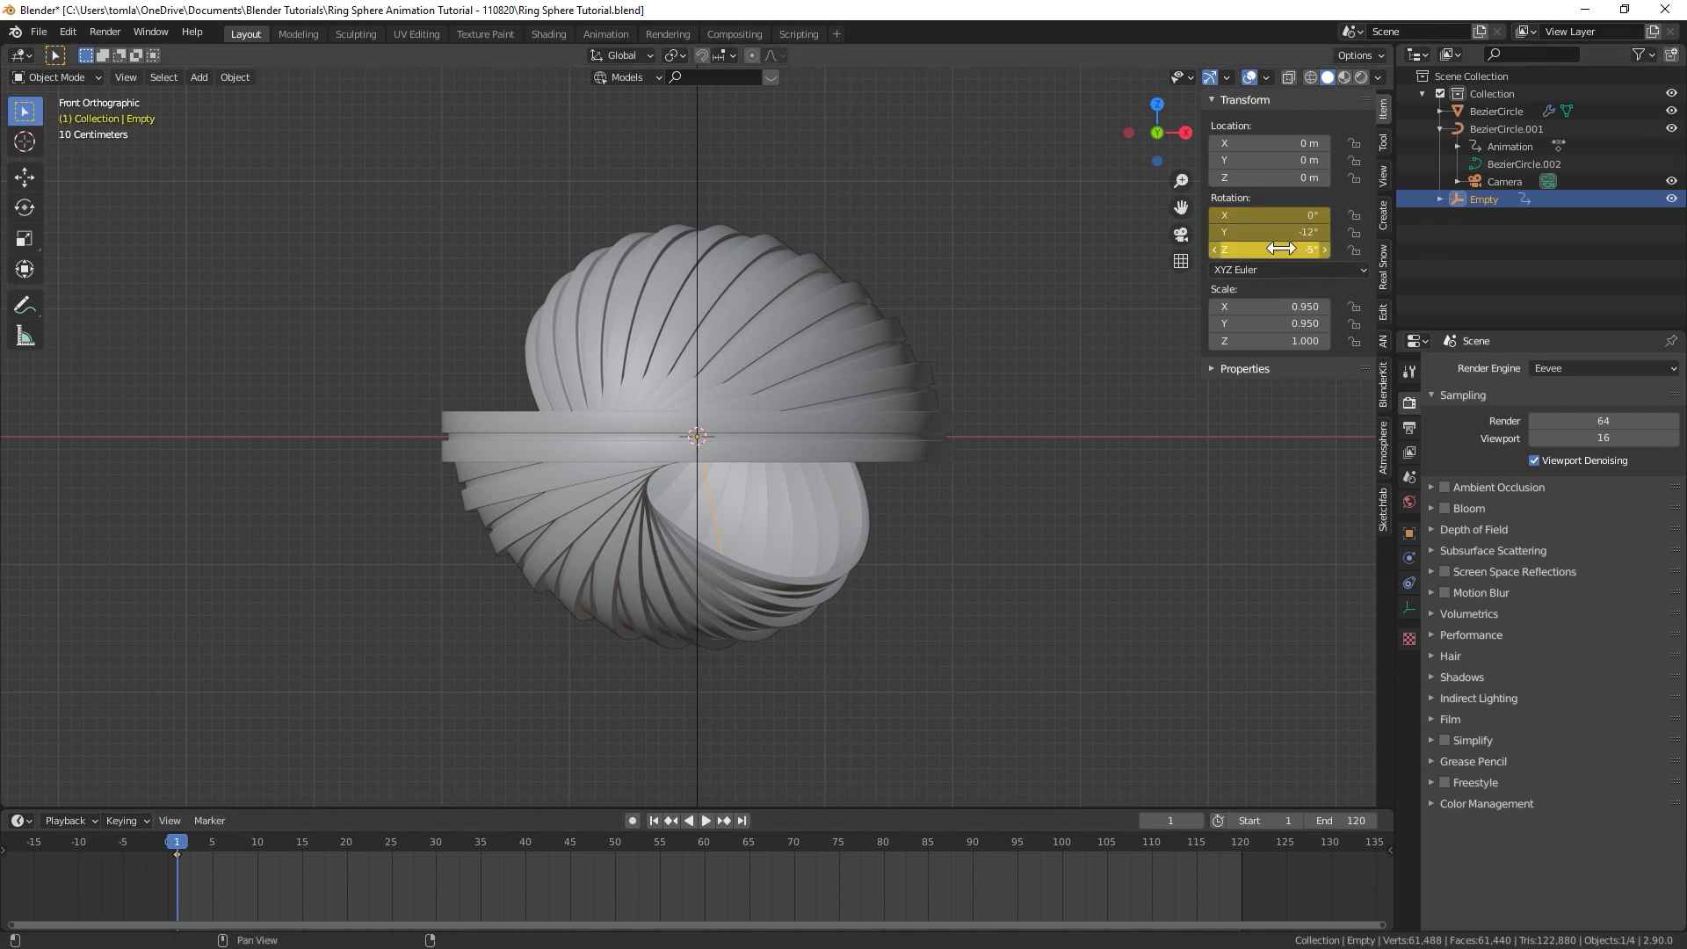
Step: At frame 120, set the empty's Y rotation to -2°
left_click(743, 820)
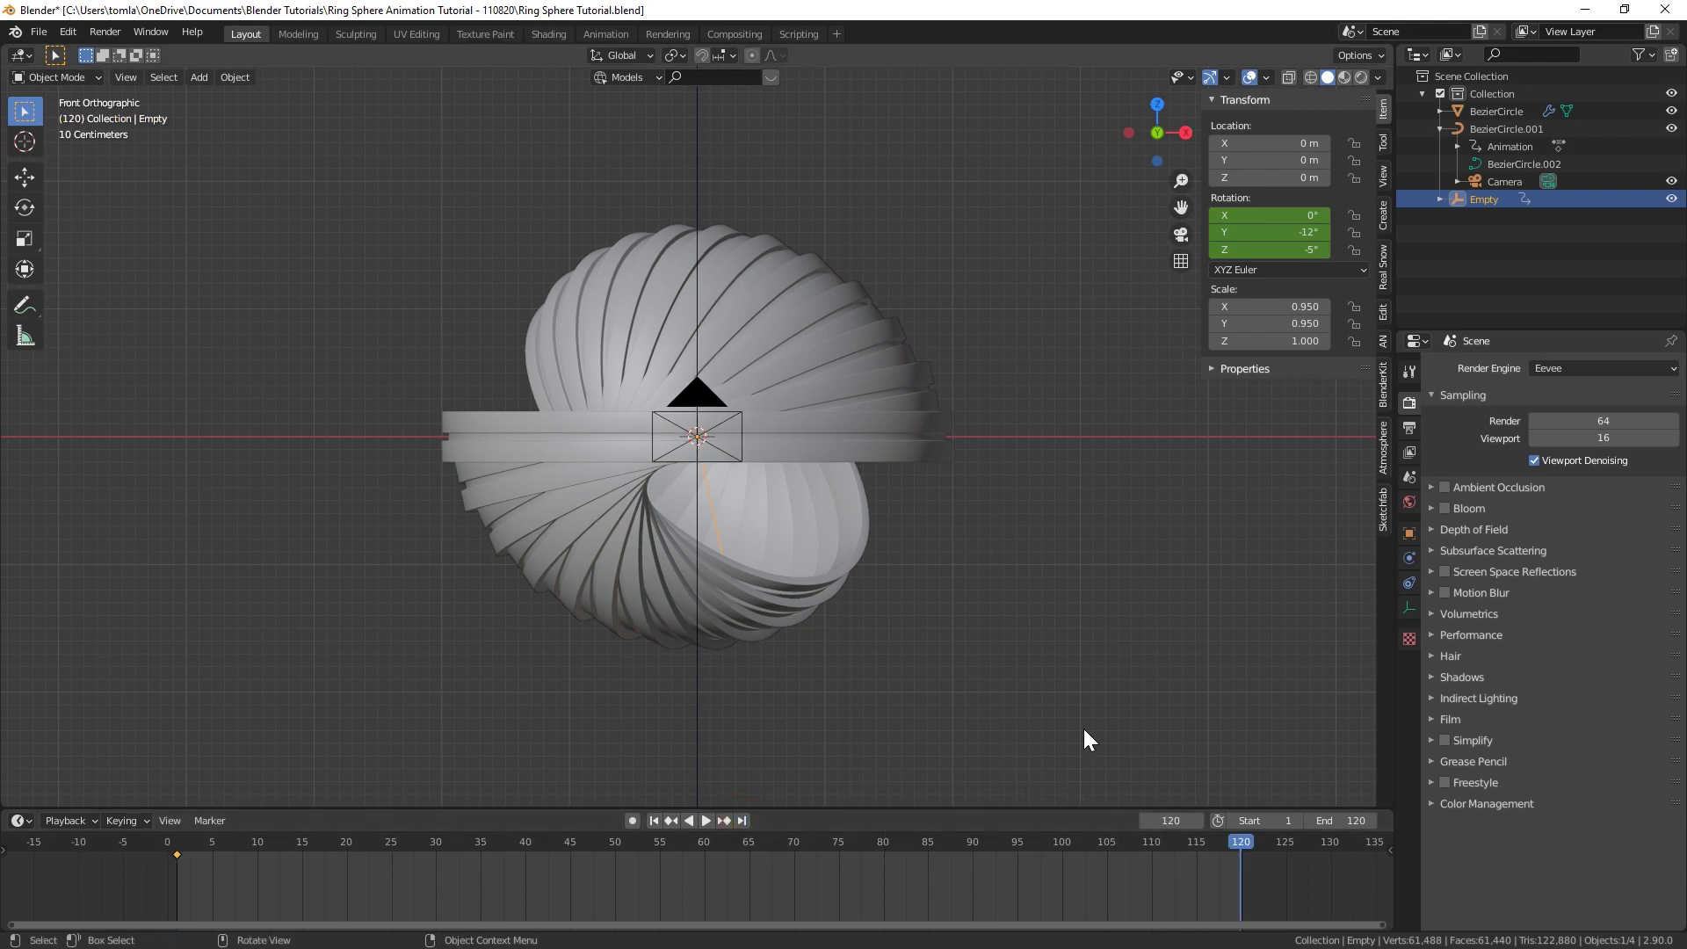
left_click(1292, 231)
key("BackSpace")
type("-2")
key("Return")
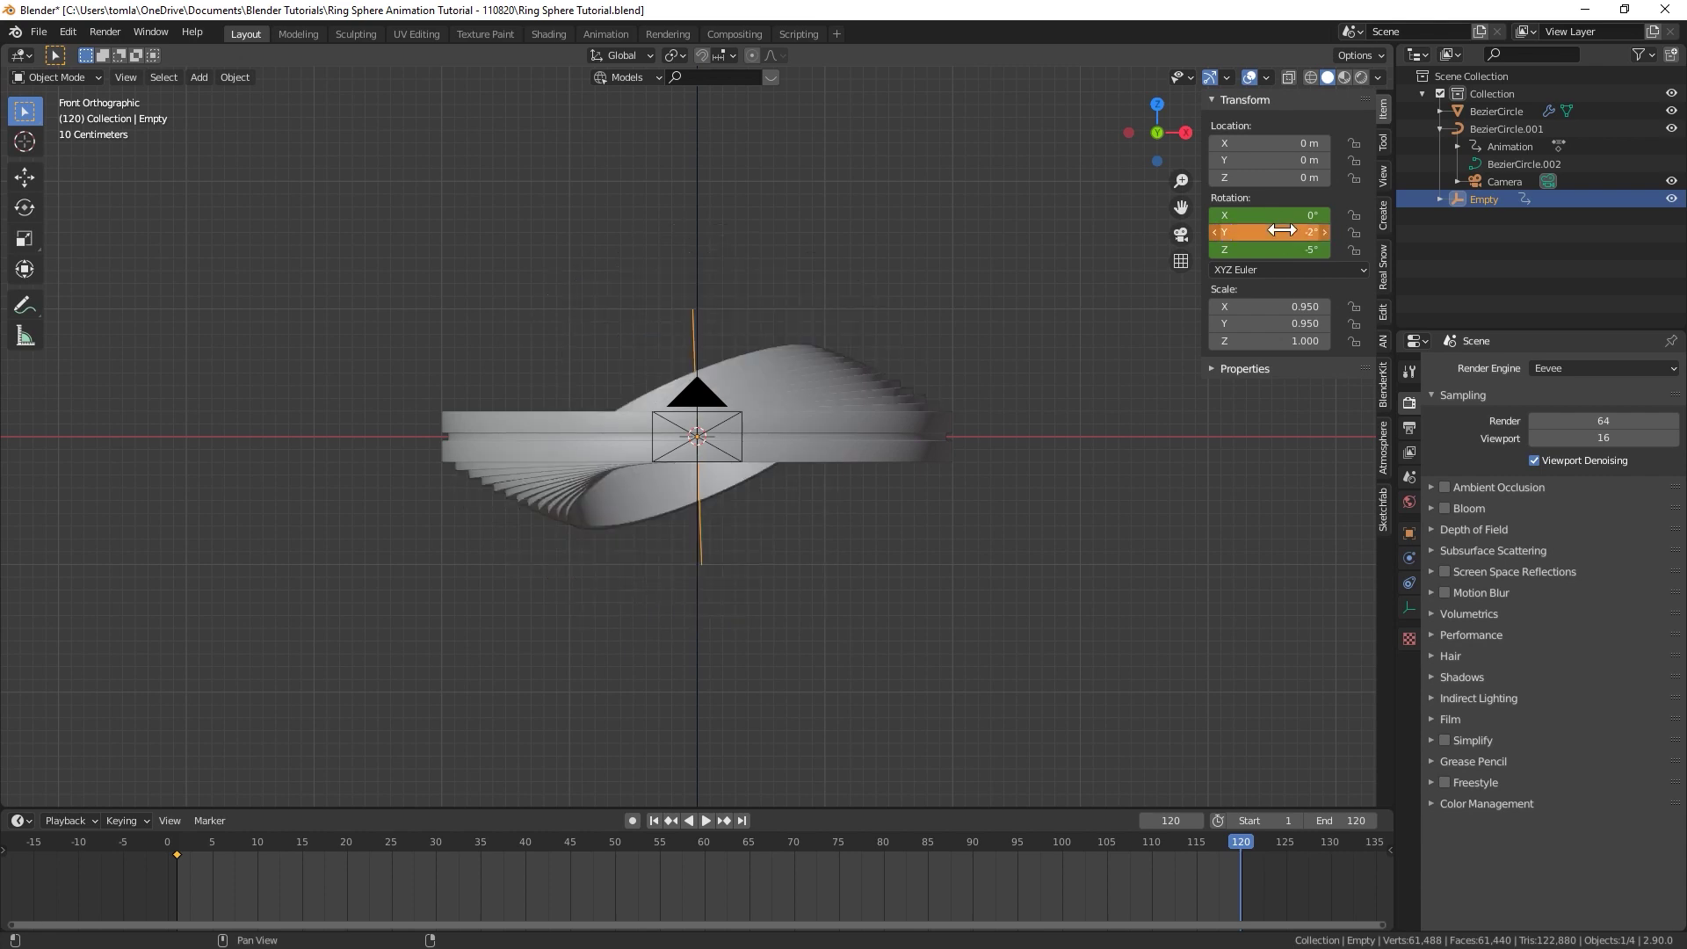
Step: Set the empty's Z rotation to 3° and keyframe its rotation at frame 120
left_click(1277, 251)
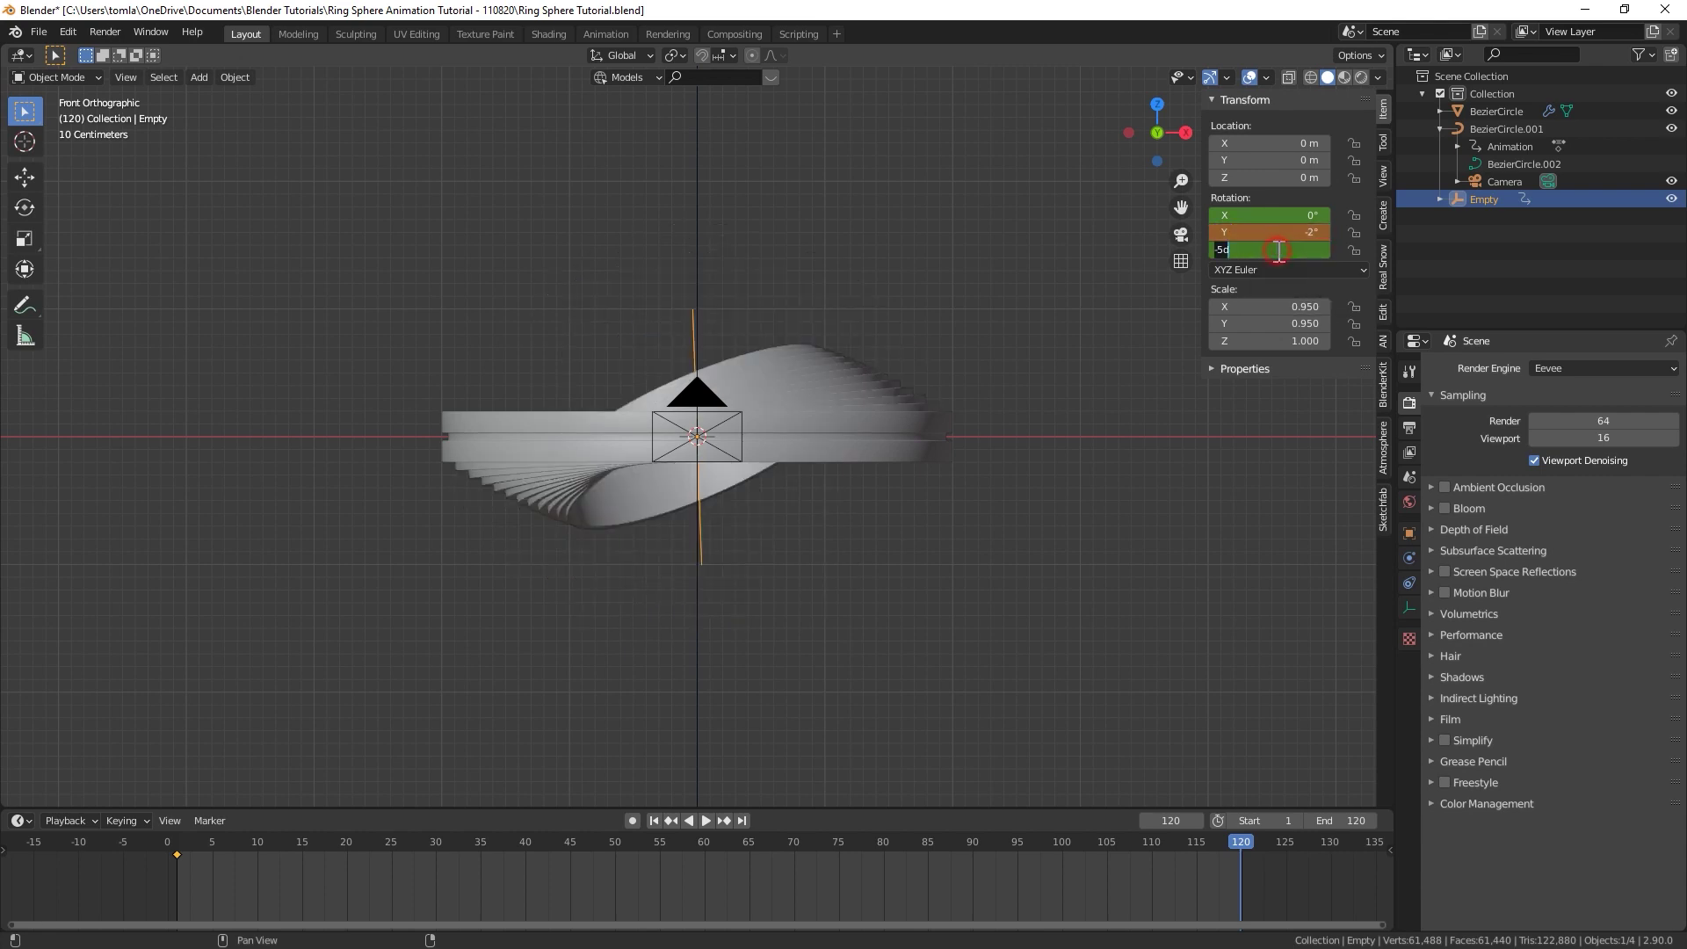
type("3")
key("Return")
key("i")
Step: Play back the ring animation from an angled perspective view with nothing selected
middle_click_drag(791, 333, 852, 380)
key("space")
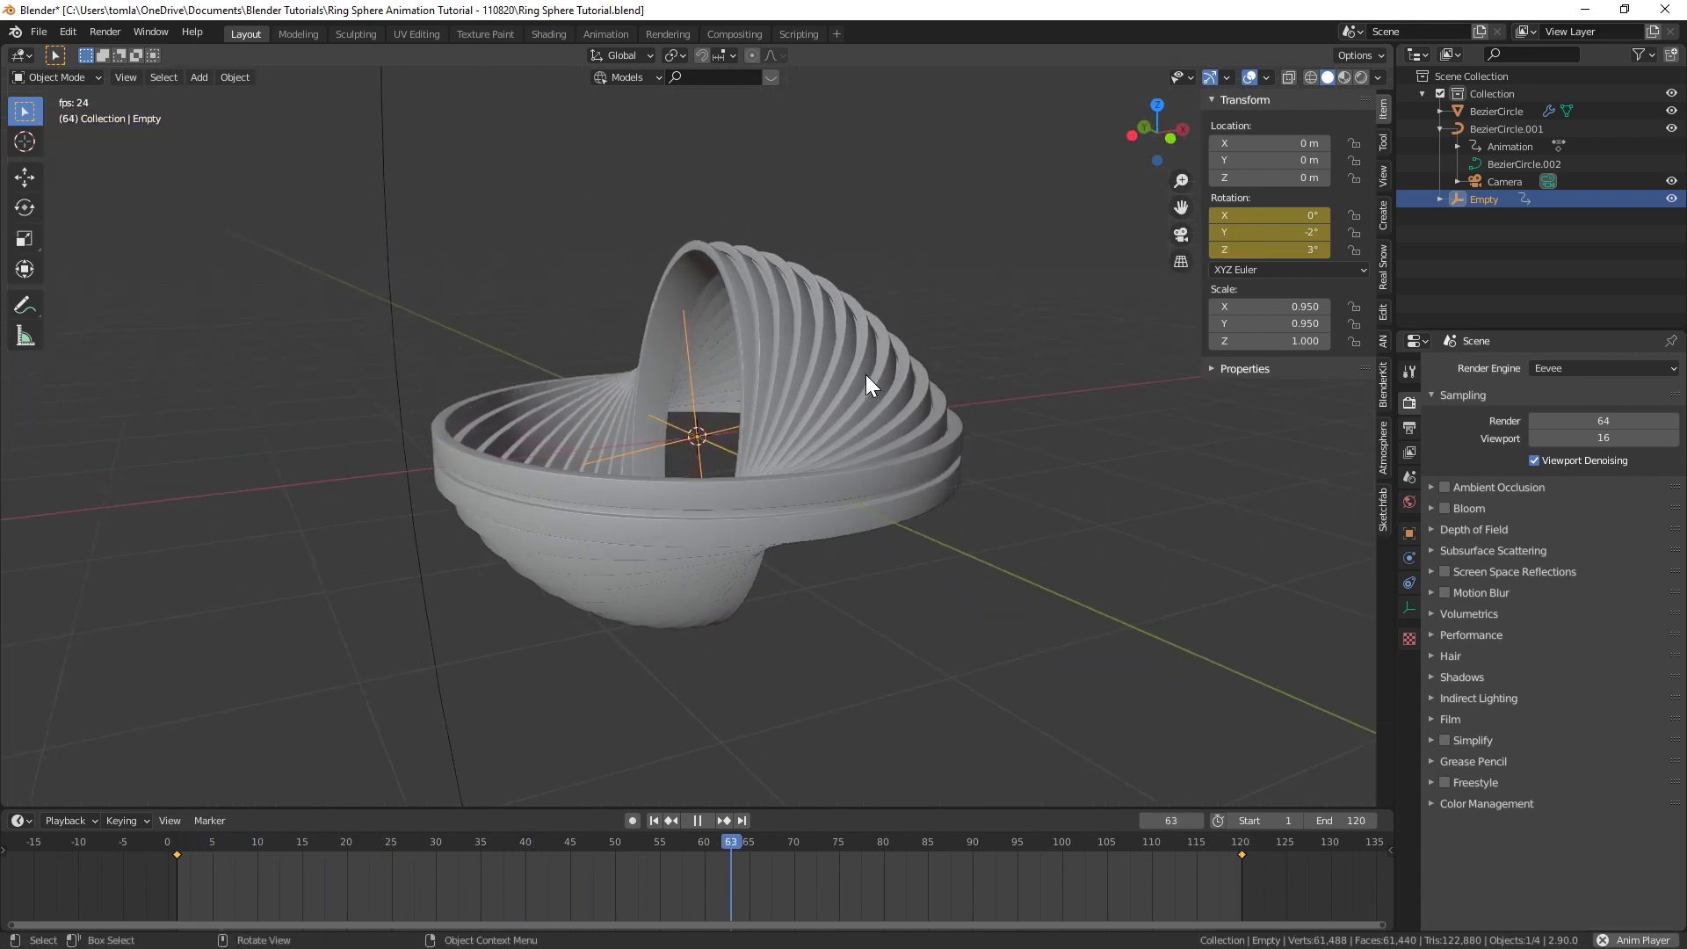
left_click(1006, 277)
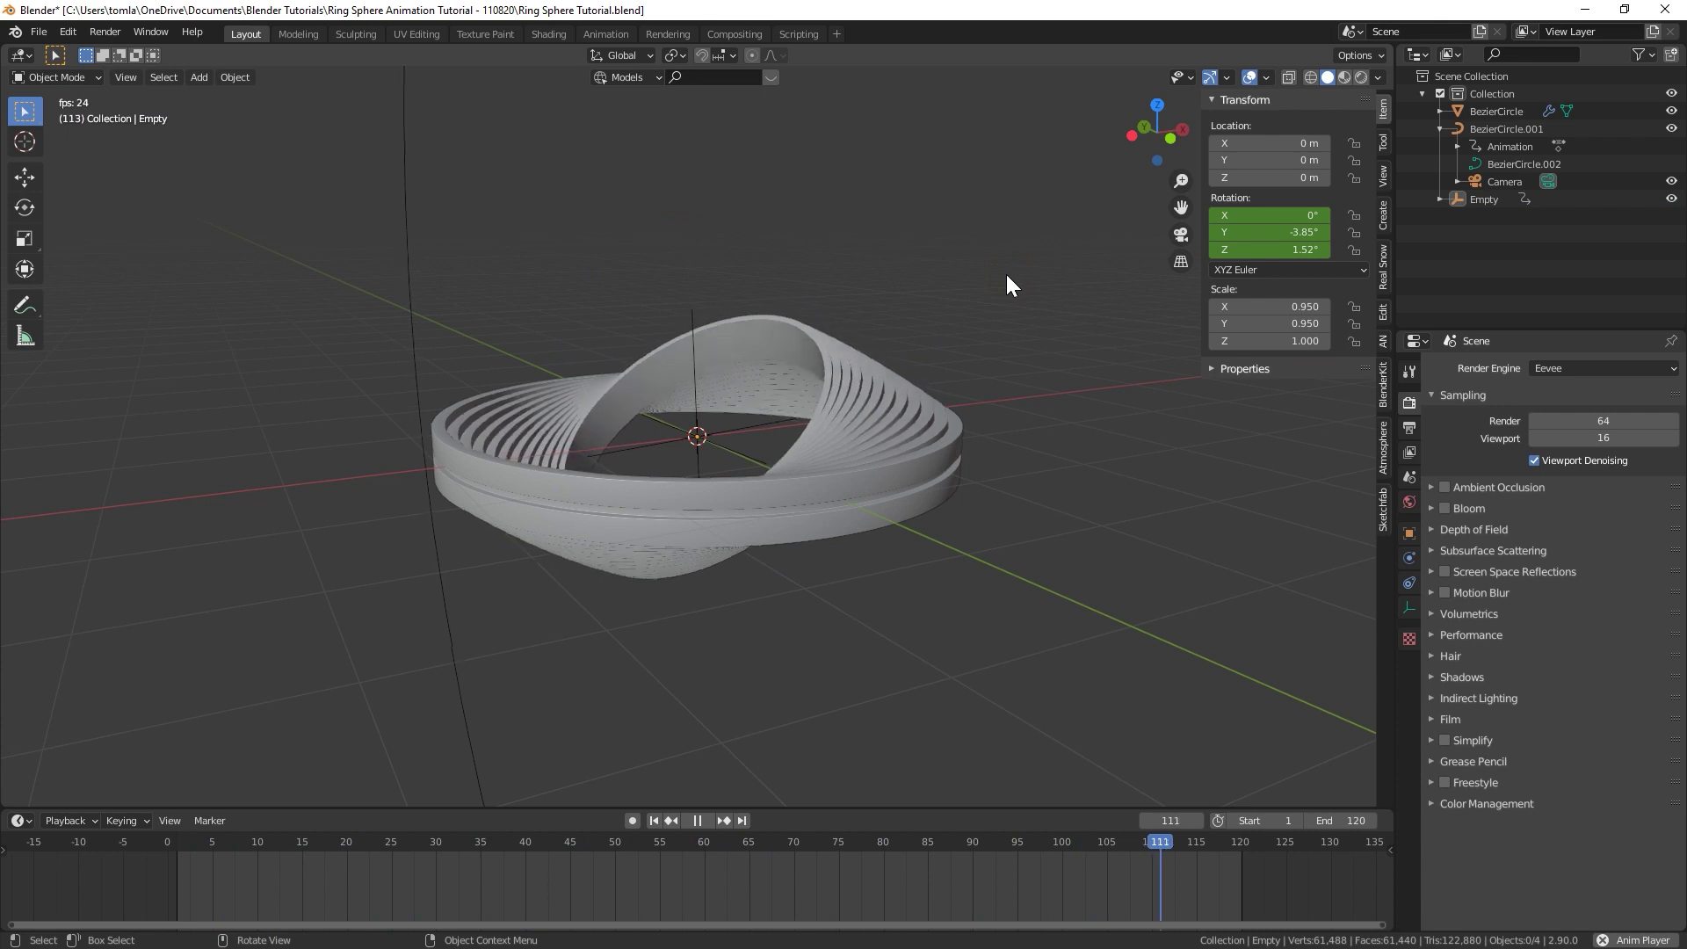
Step: Play back the ring animation from frame 1 through the camera view
key("KP_0")
key("space")
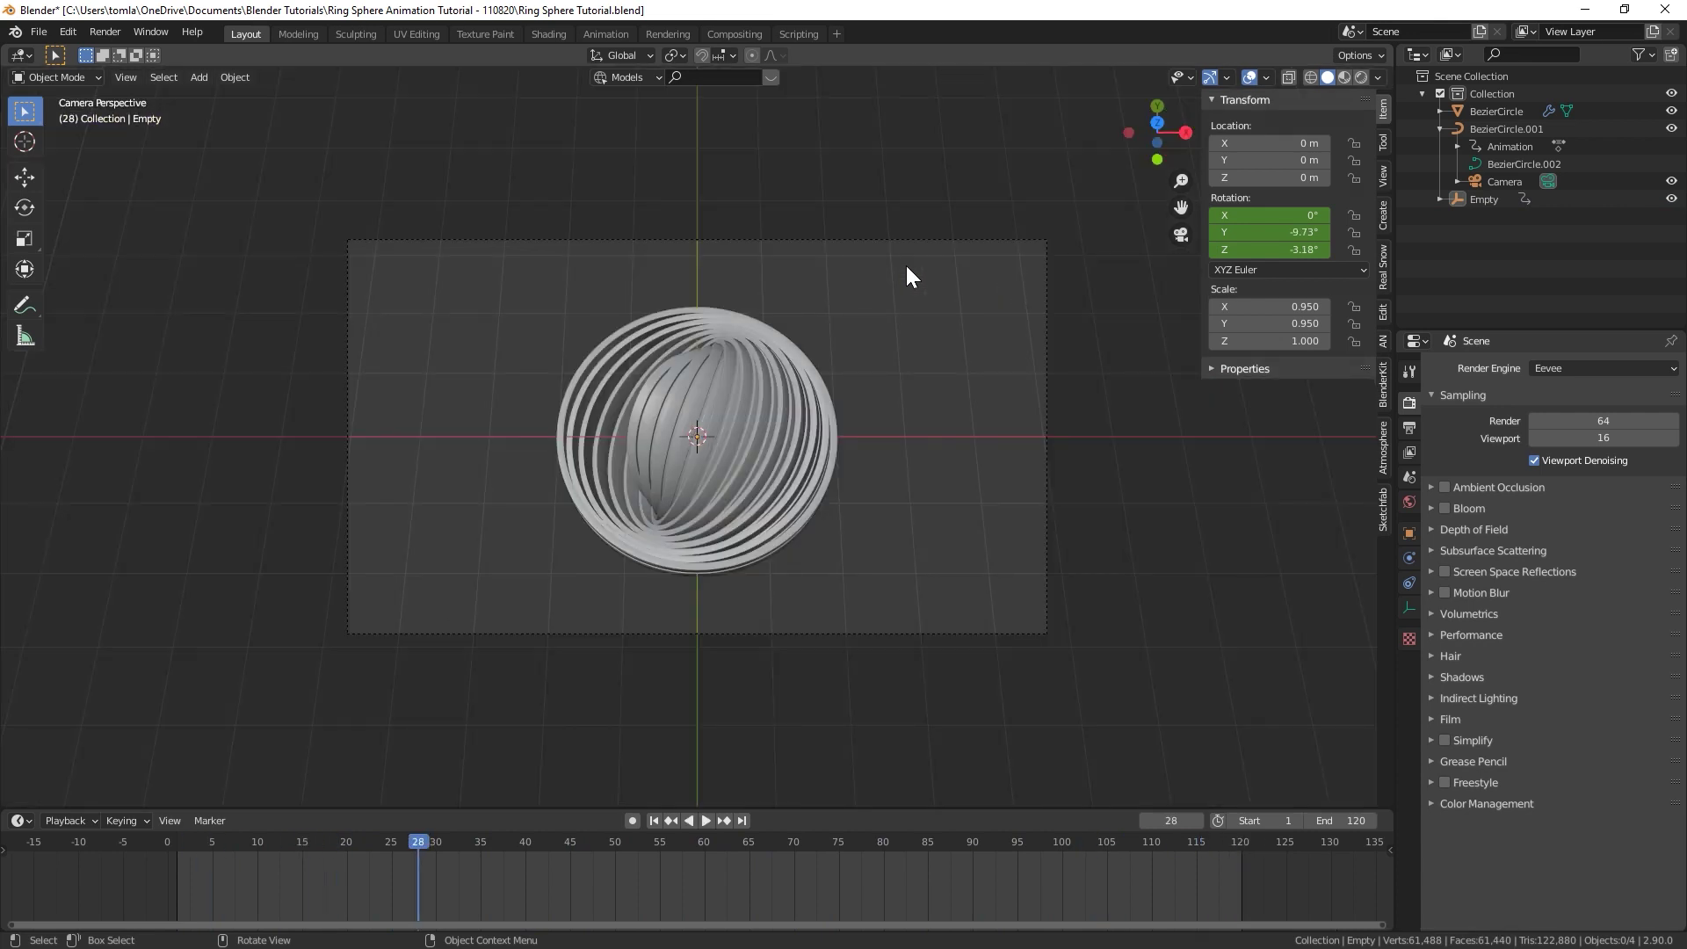
left_click(653, 820)
key("space")
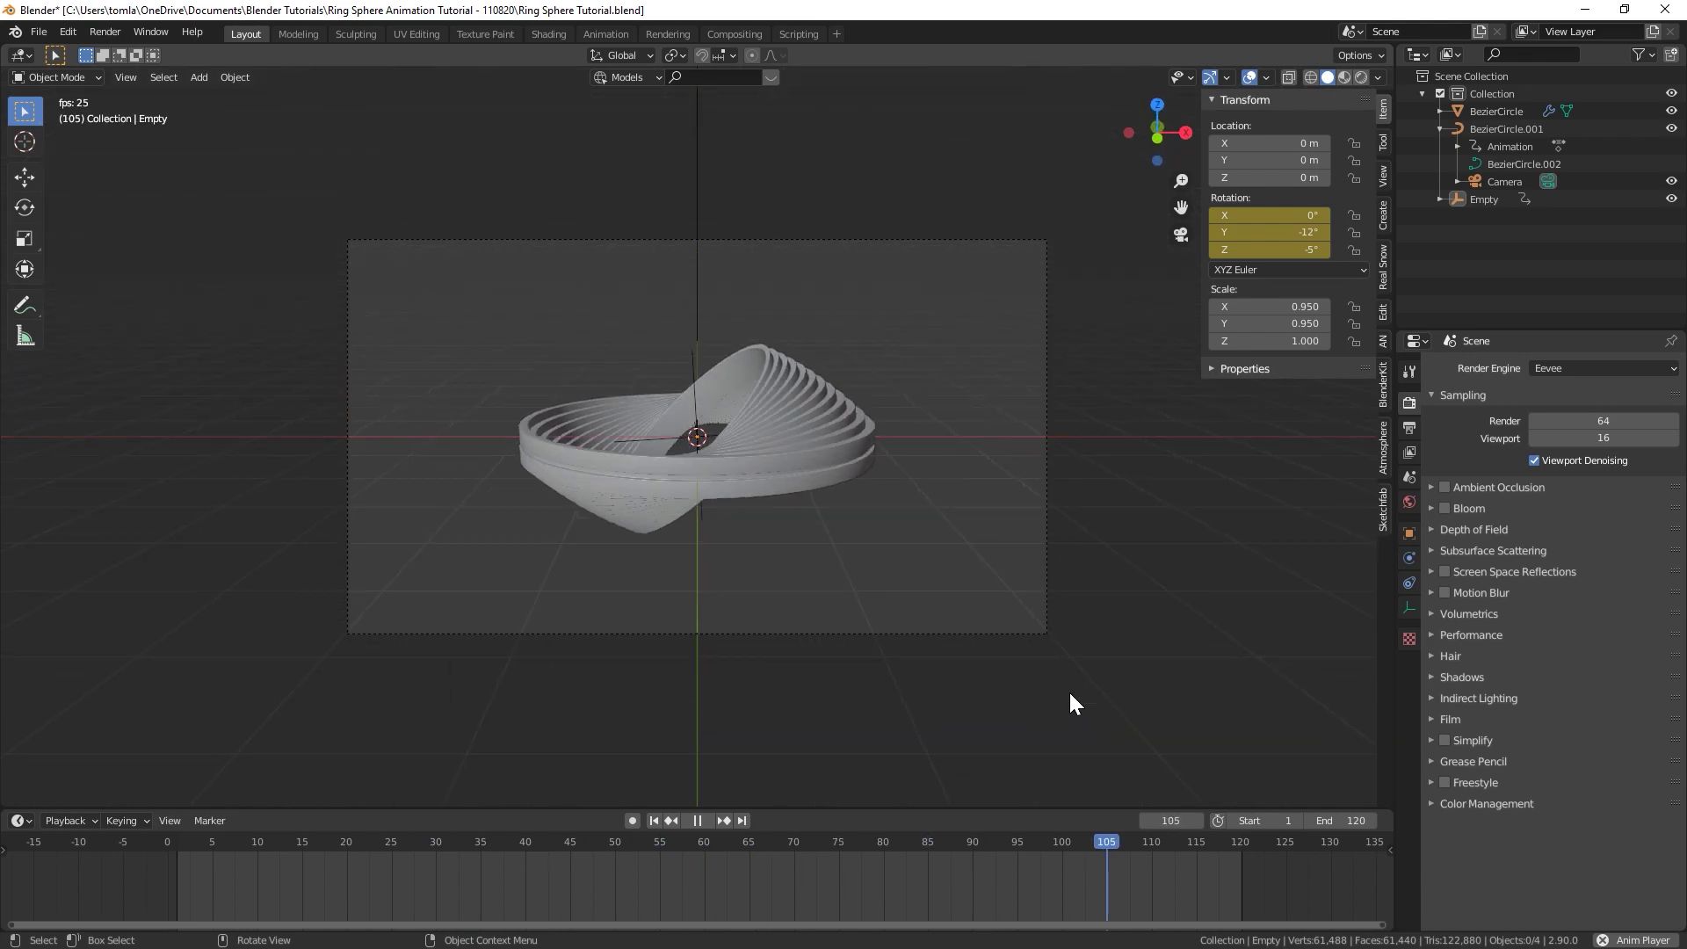
key("Escape")
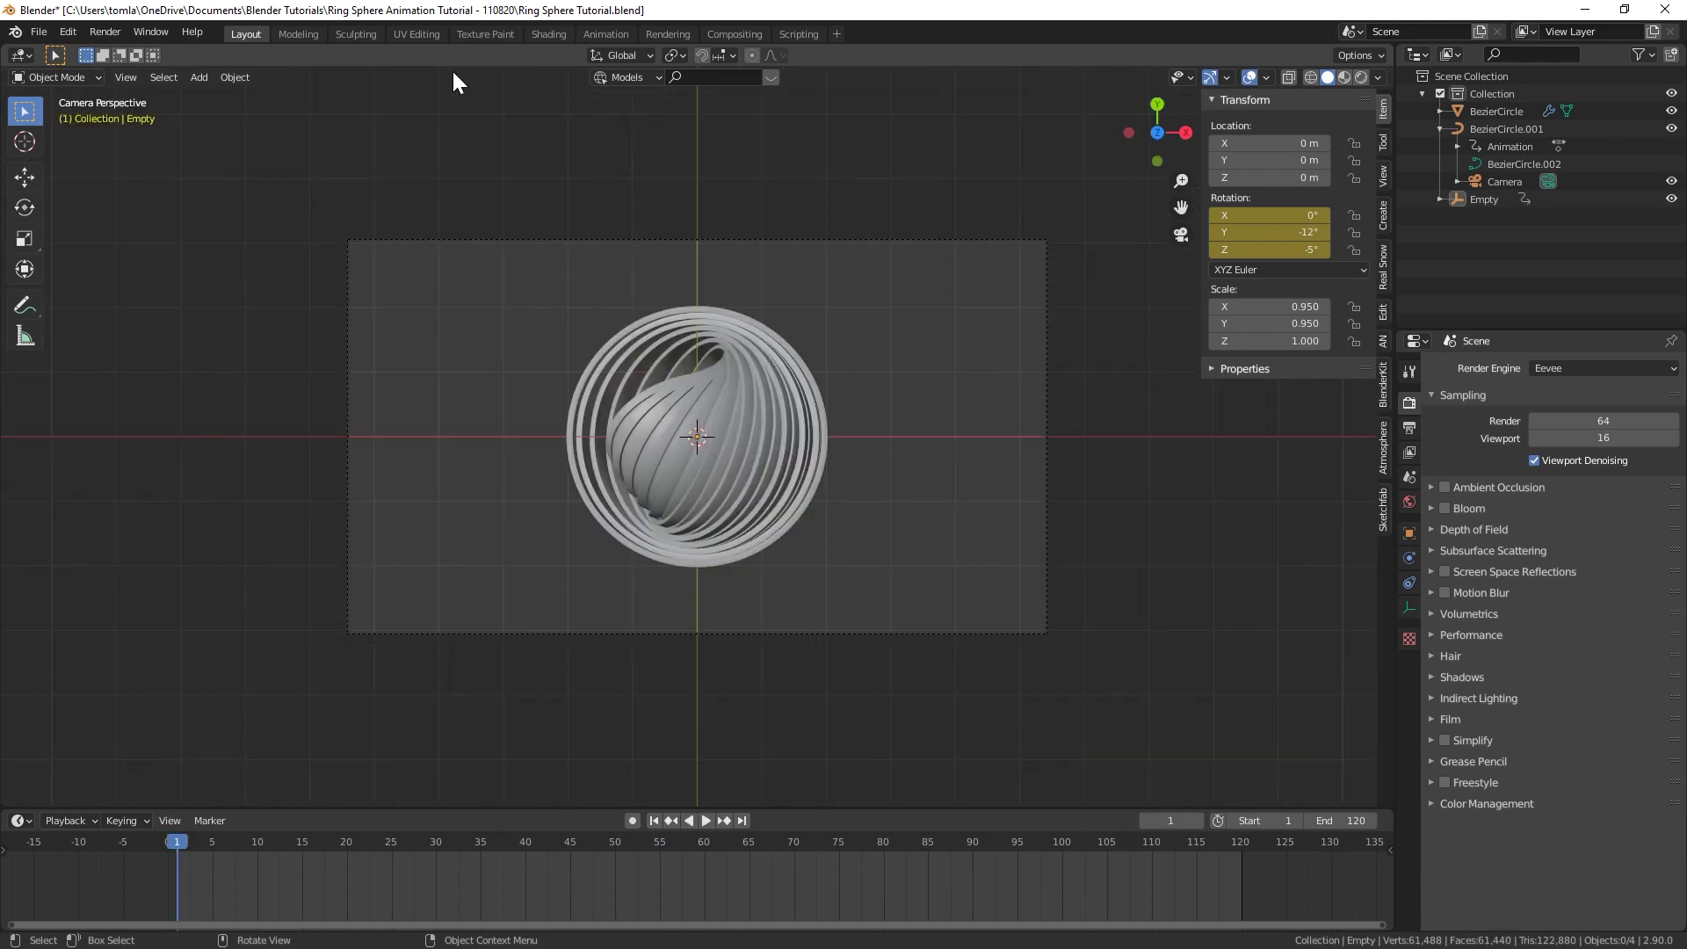
Step: In the Animation workspace, change the main 3D viewport to a Graph Editor and display the empty's rotation curves
left_click(604, 32)
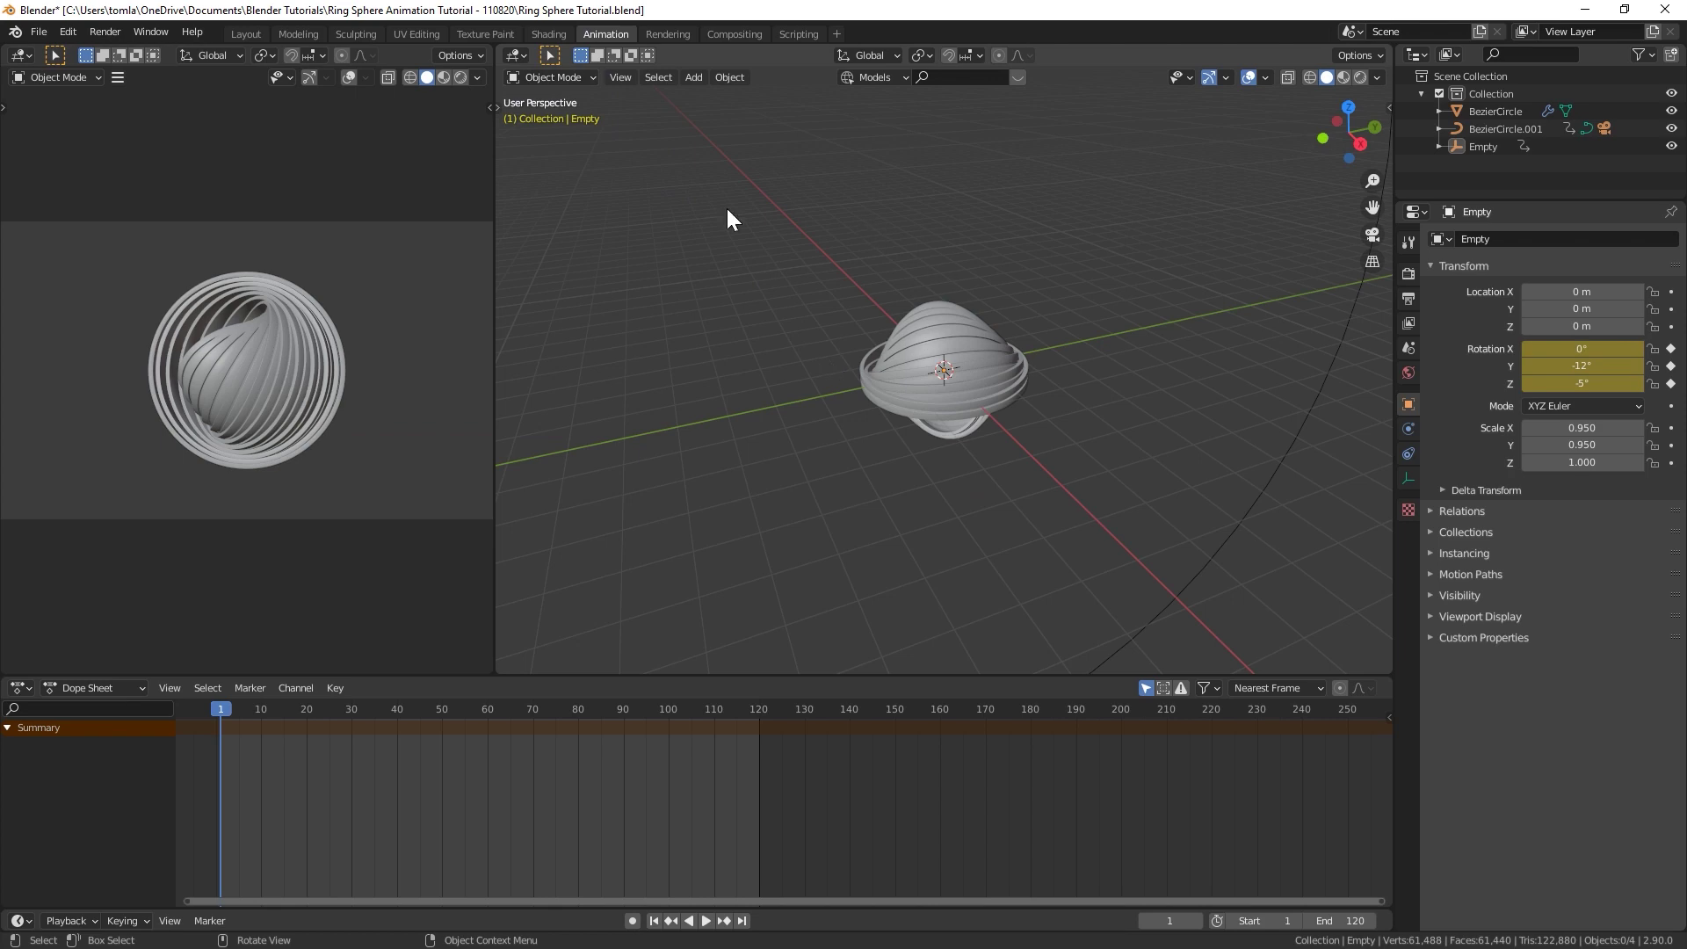
left_click(515, 54)
left_click(733, 158)
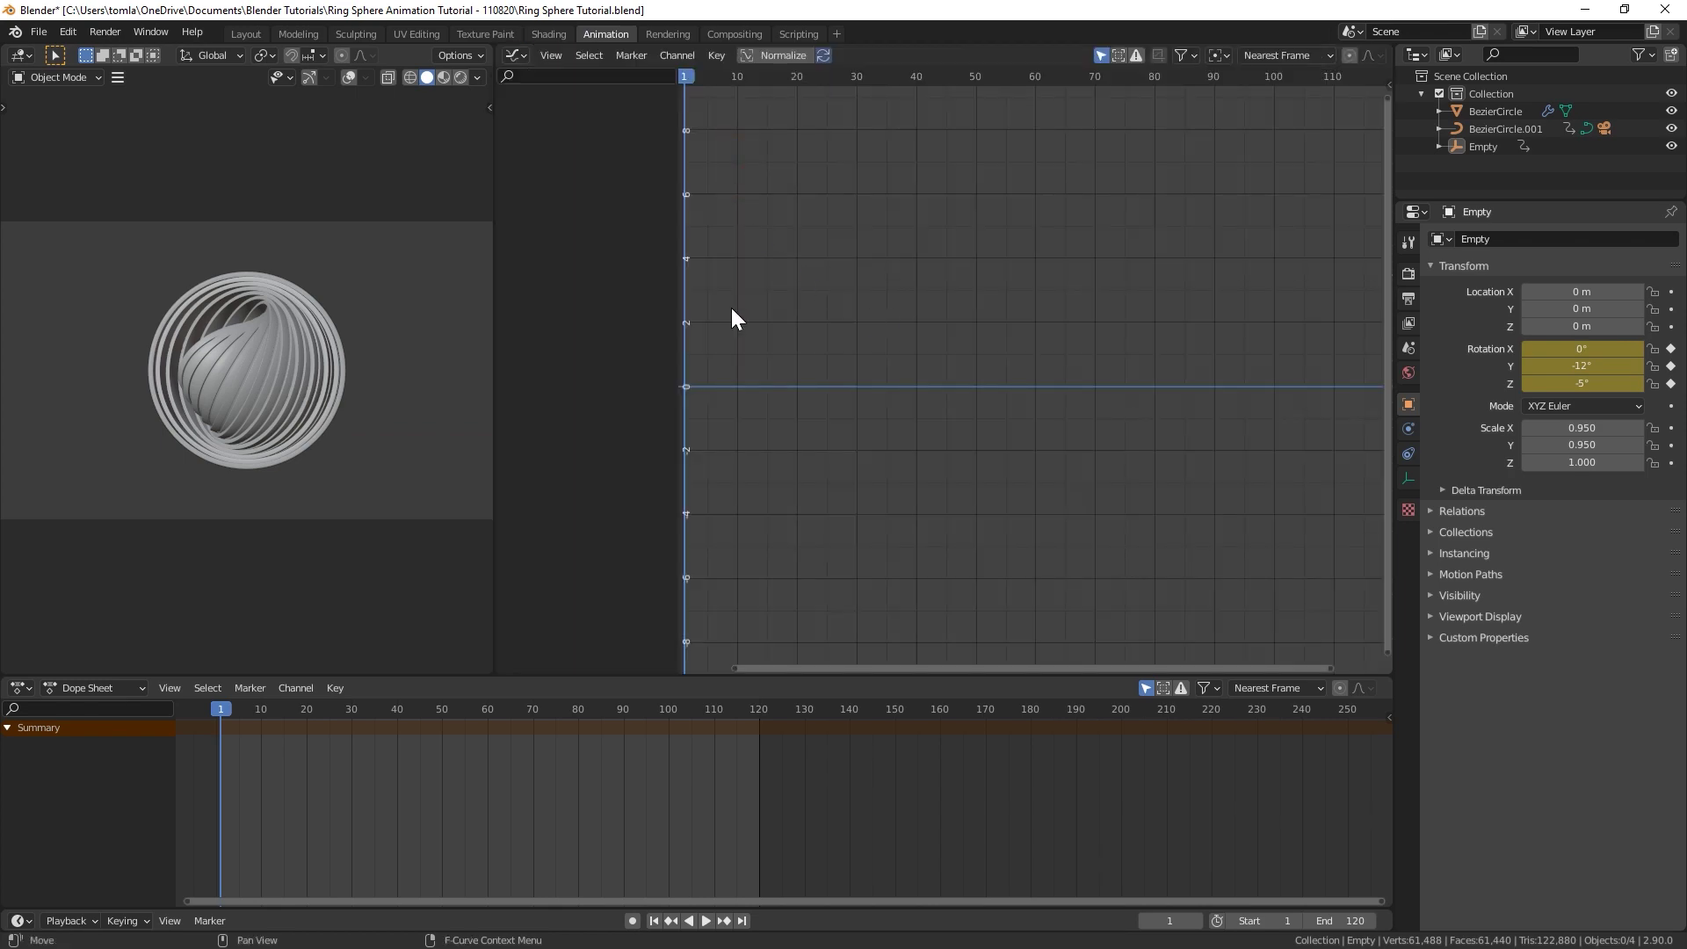
left_click(1485, 146)
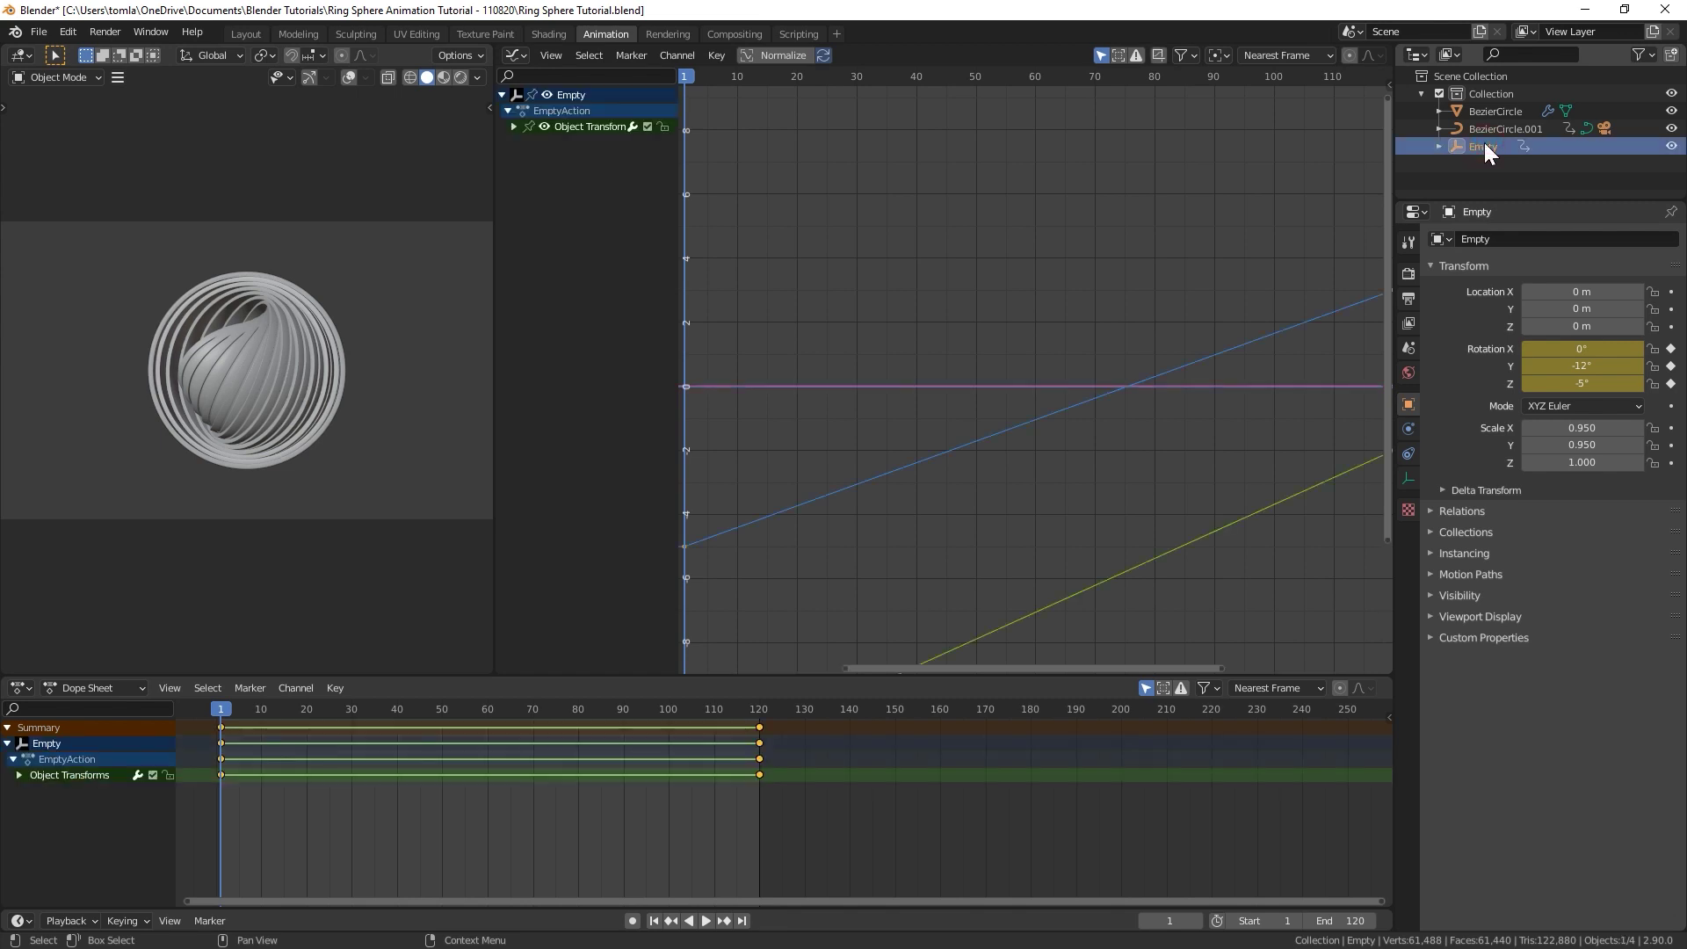
middle_click_drag(1088, 423, 1034, 376, "ctrl")
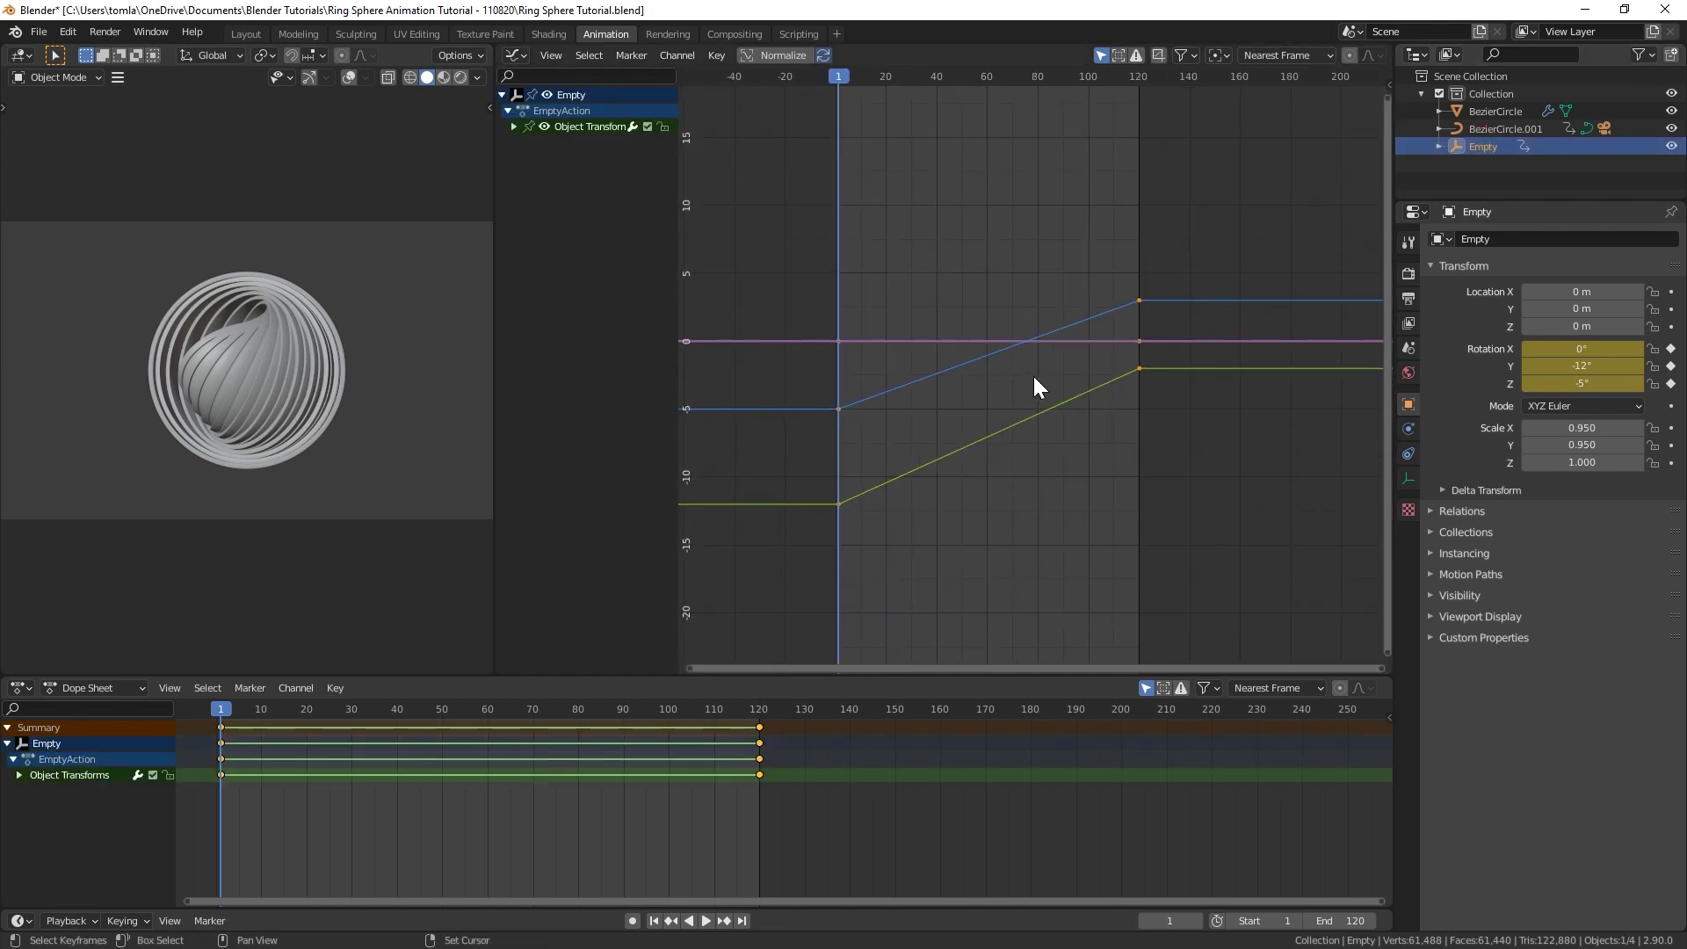
middle_click_drag(1179, 293, 1142, 313, "ctrl")
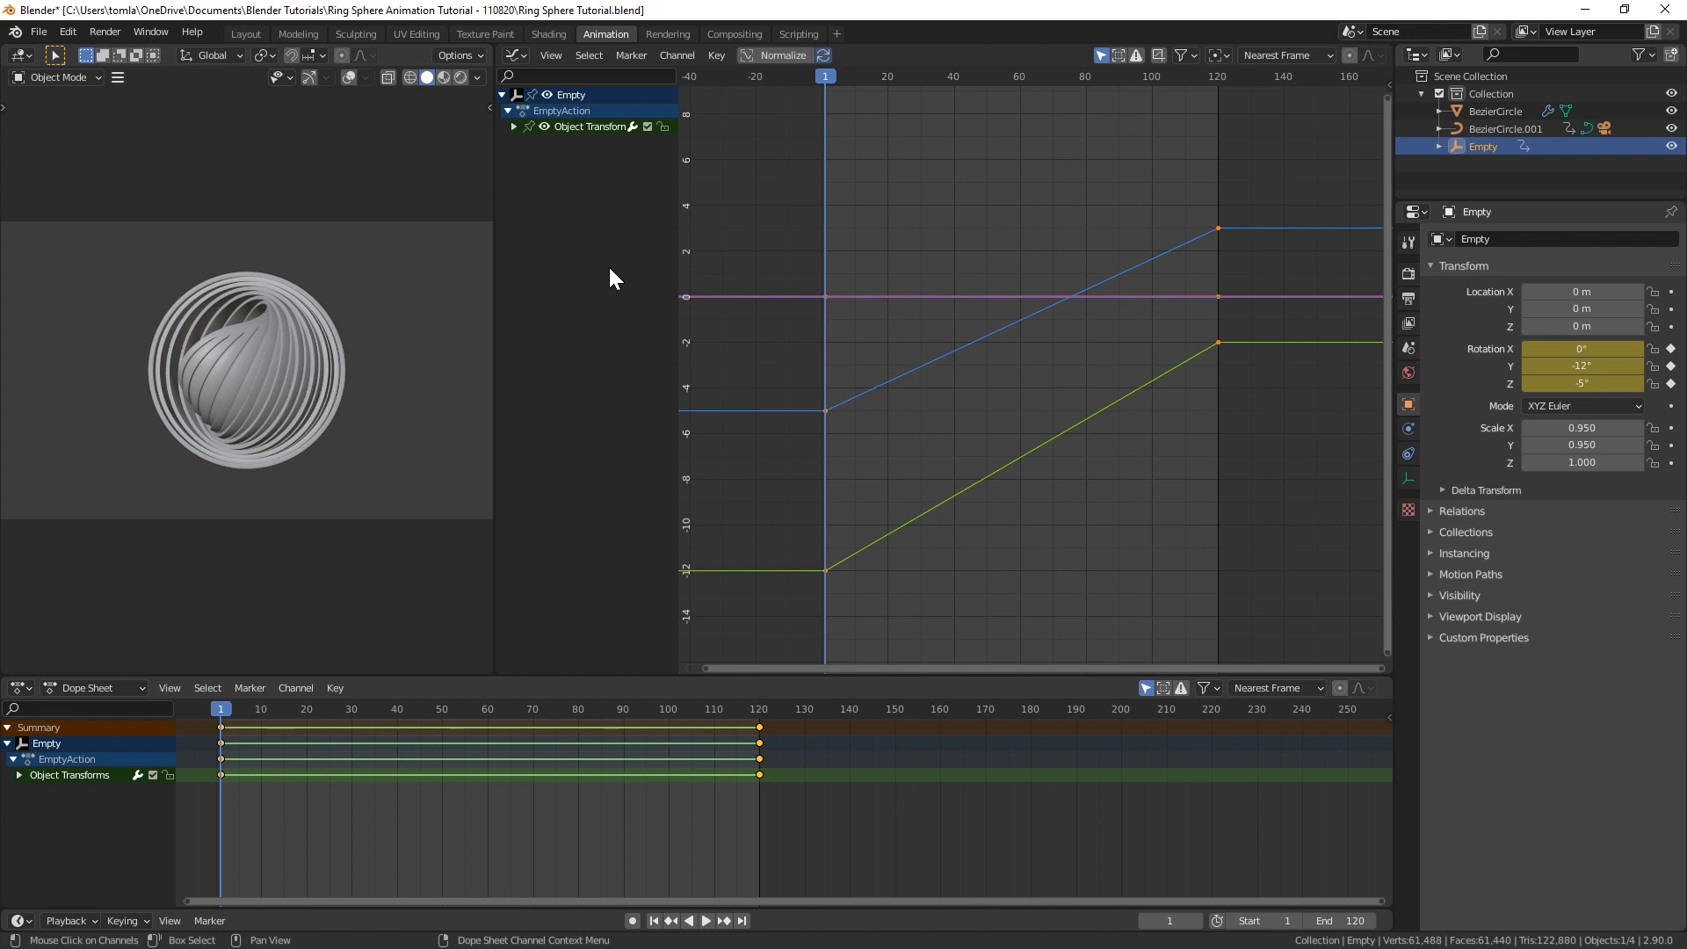
Step: Examine the default keyframe interpolation options in the Animation preferences, leaving them as they are
left_click(34, 28)
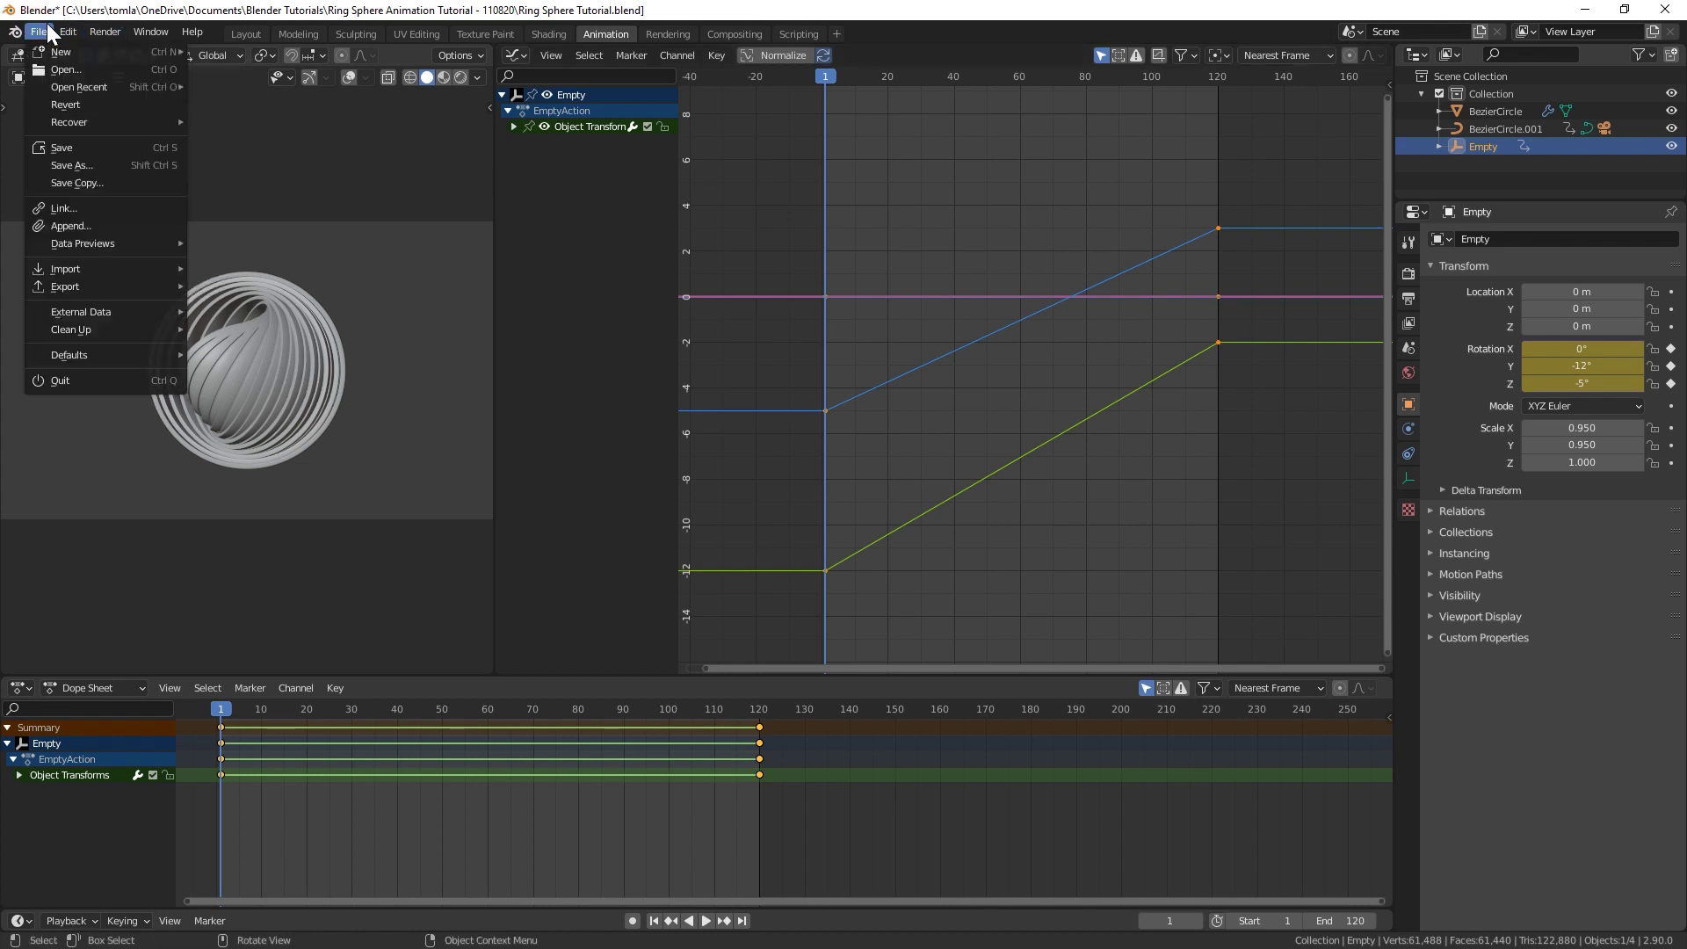
mouse_move(72, 30)
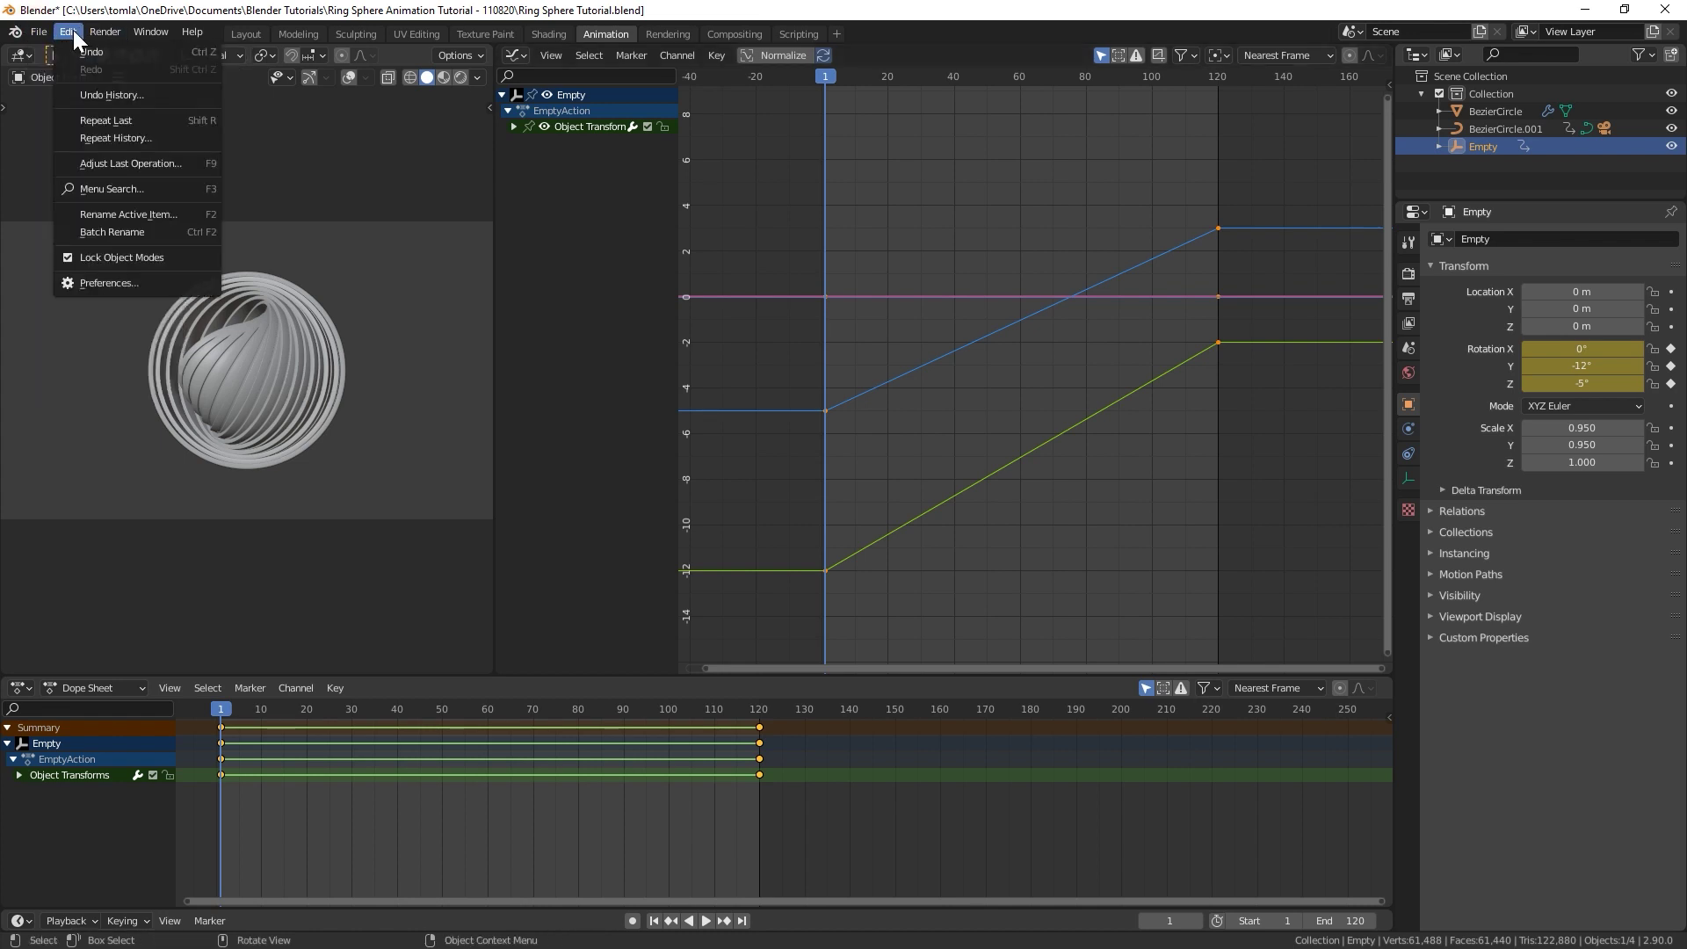
left_click(114, 281)
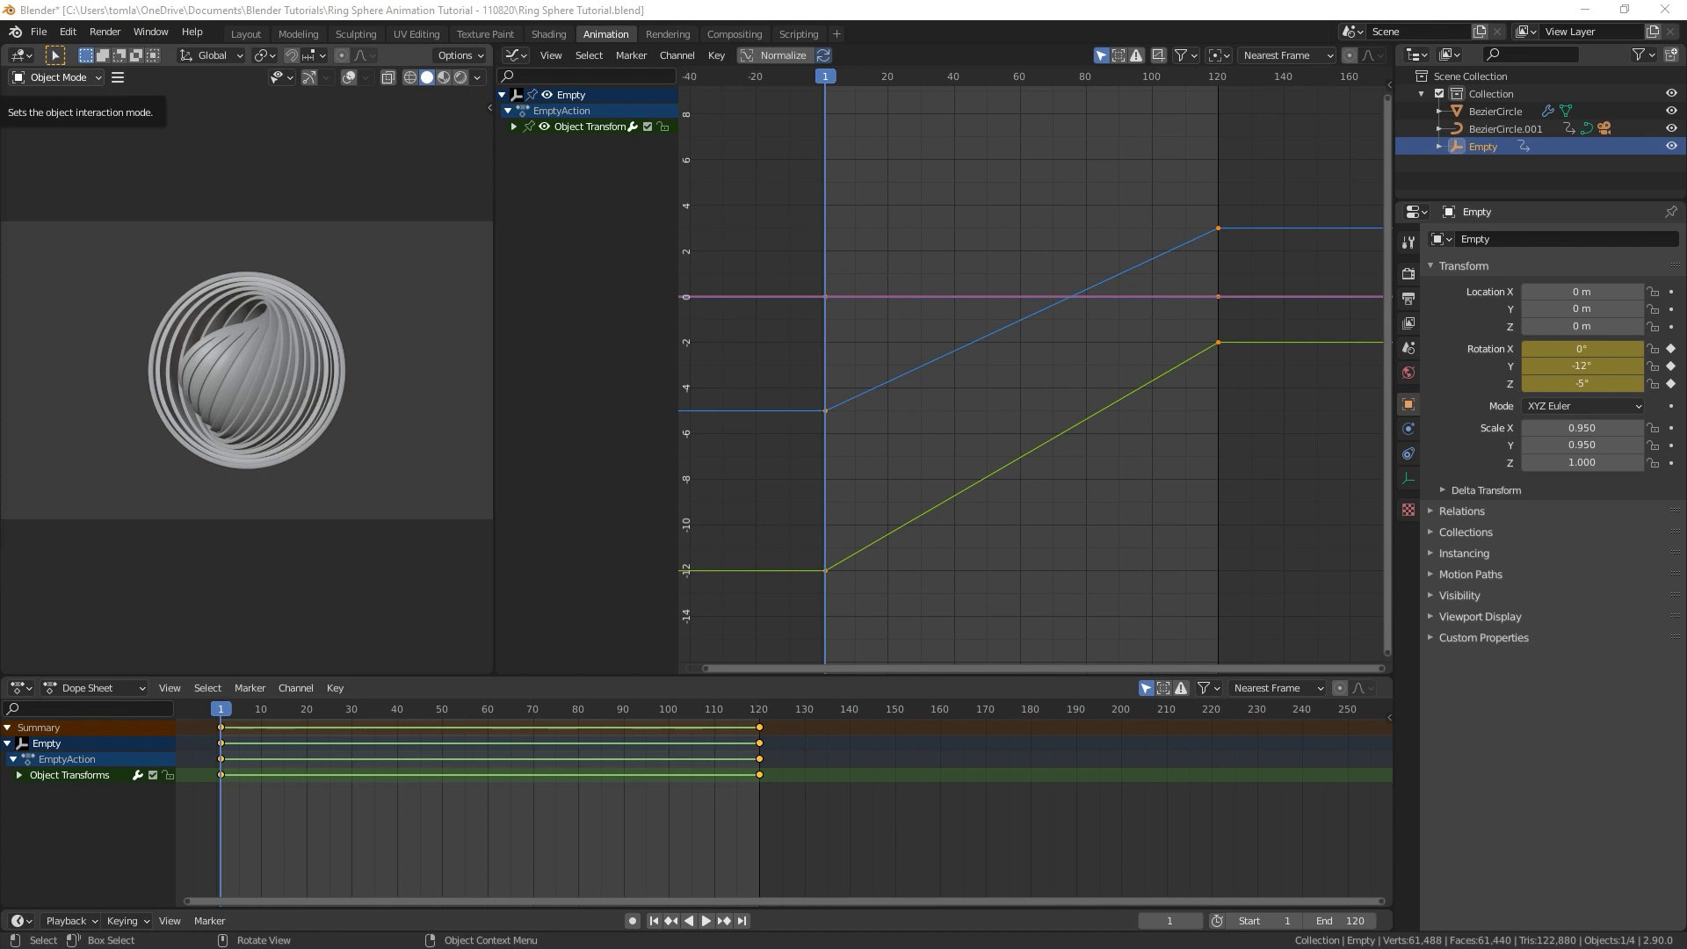
left_click(386, 266)
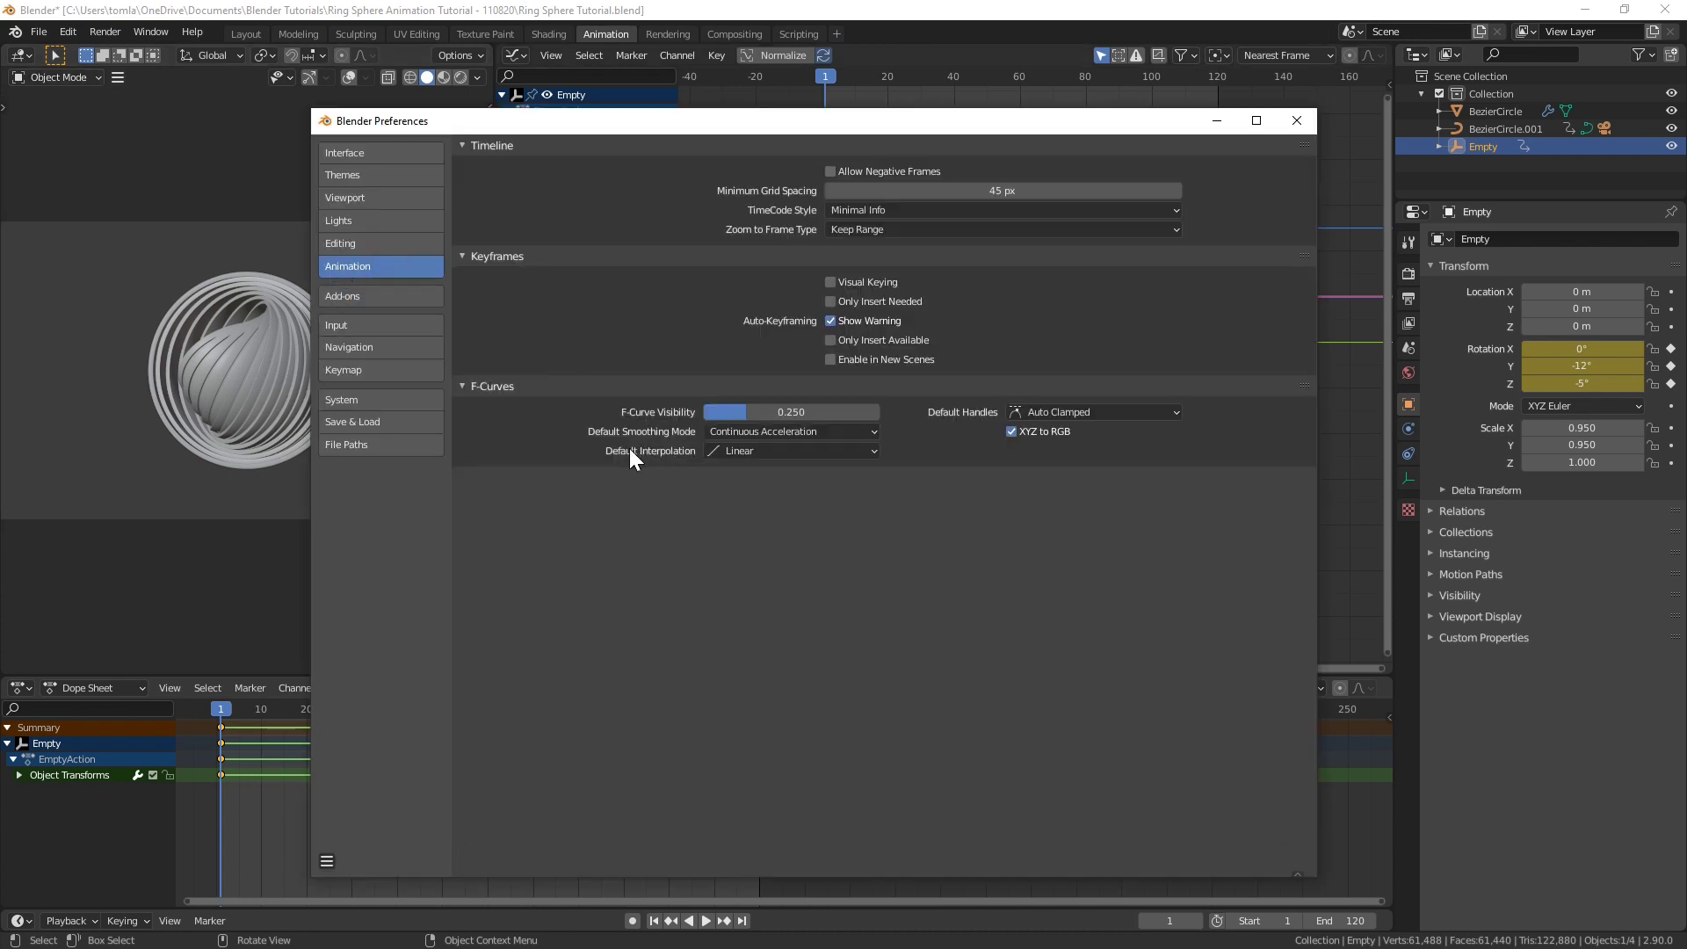
left_click(743, 452)
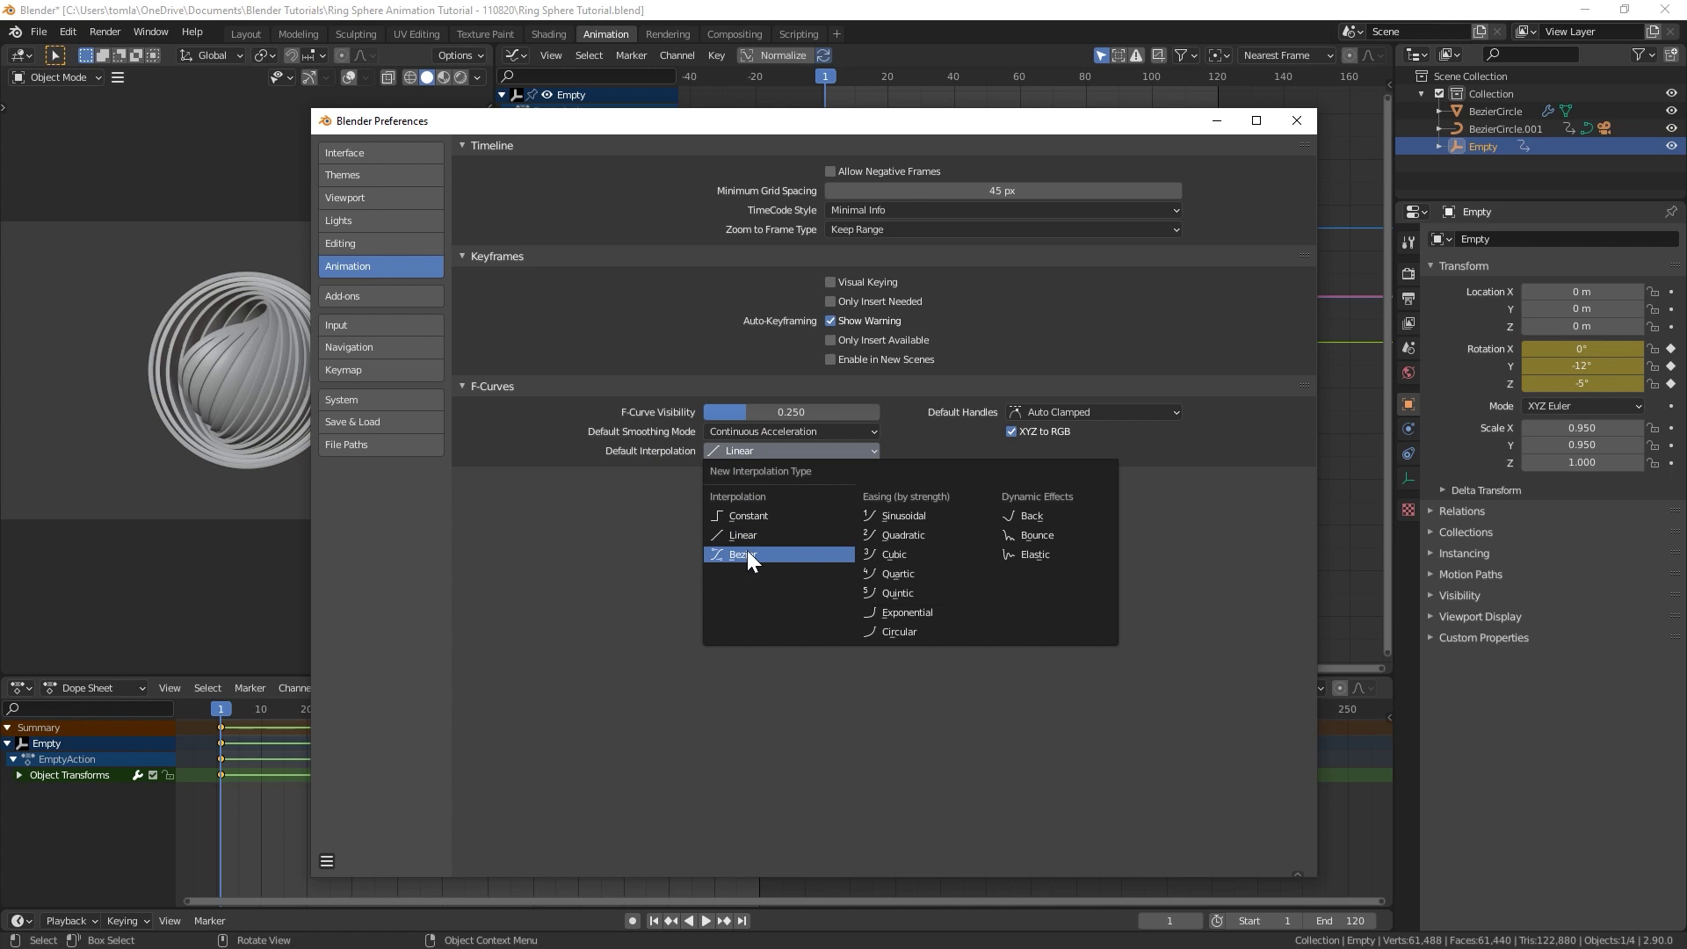
left_click(745, 457)
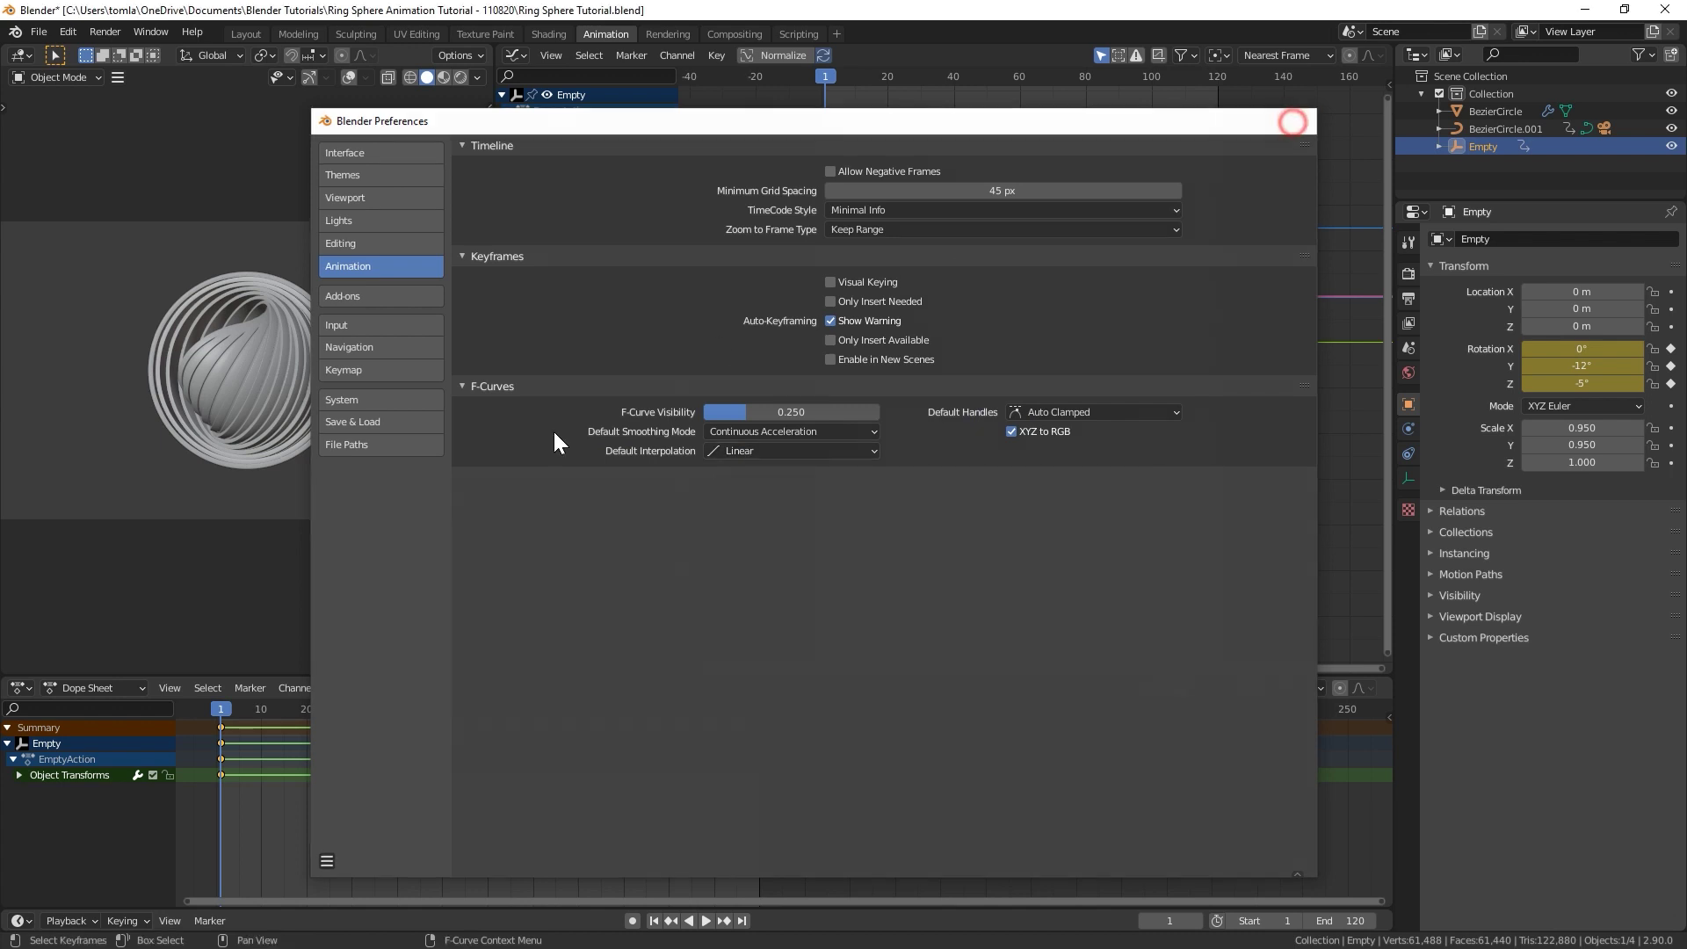
left_click(1296, 121)
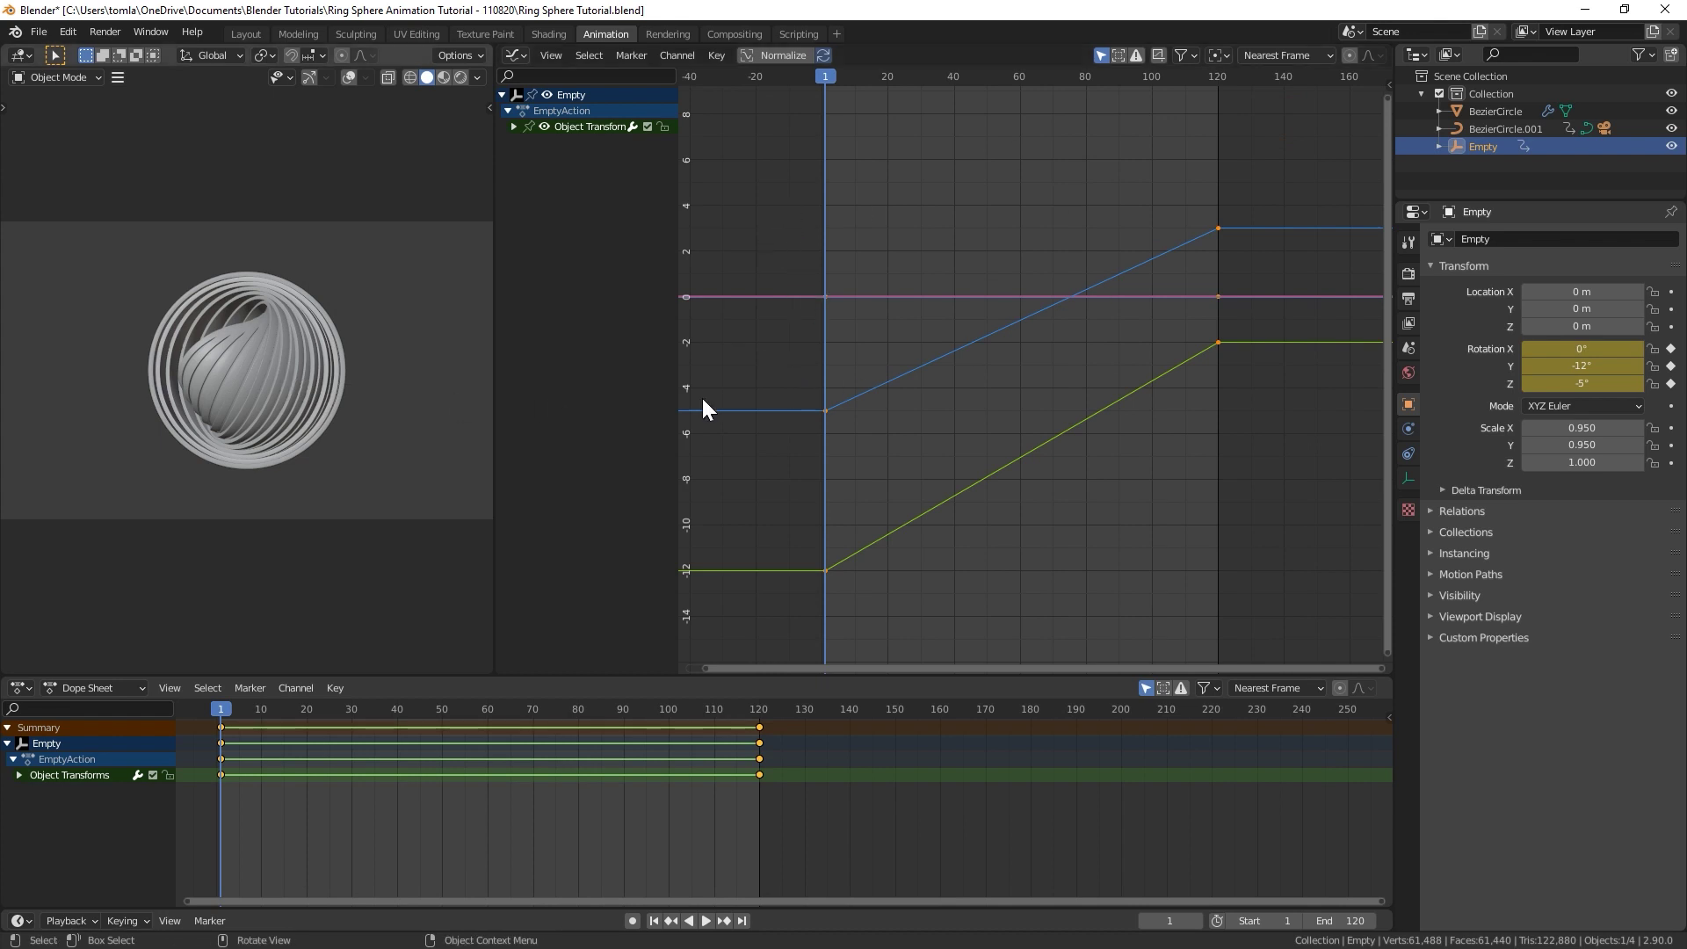
Step: Set all of the empty's rotation keyframes to Bezier interpolation and play back the eased motion
left_click_drag(780, 150, 1271, 646)
left_click_drag(753, 126, 1351, 635)
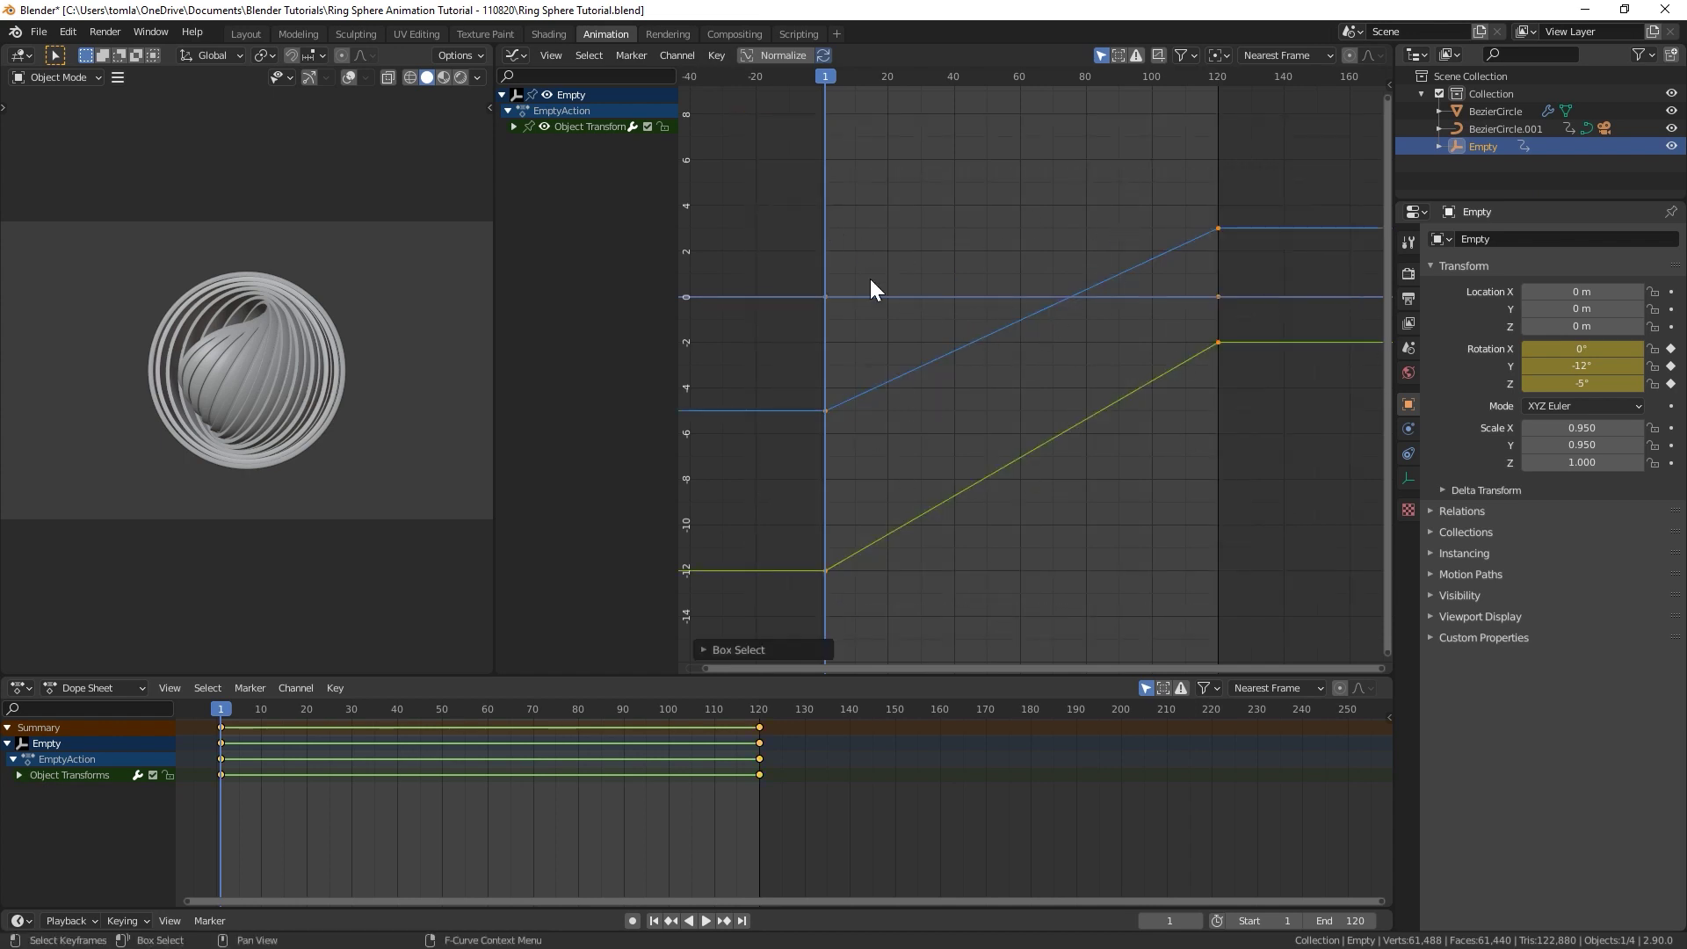
left_click(717, 55)
mouse_move(795, 334)
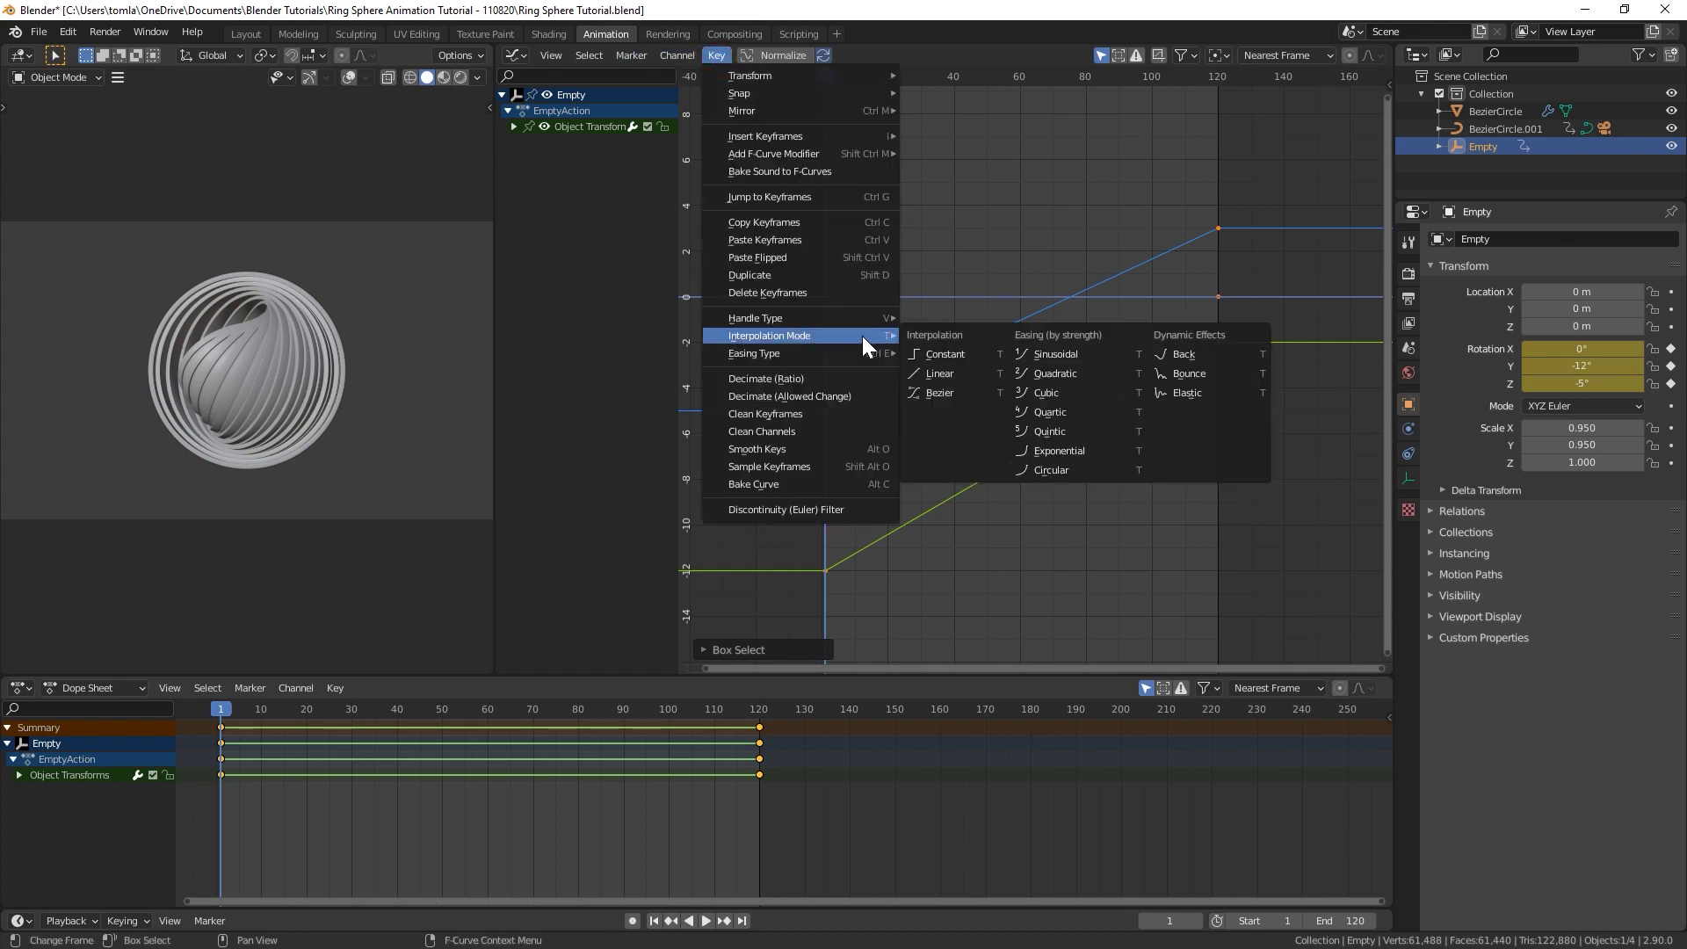
left_click(944, 395)
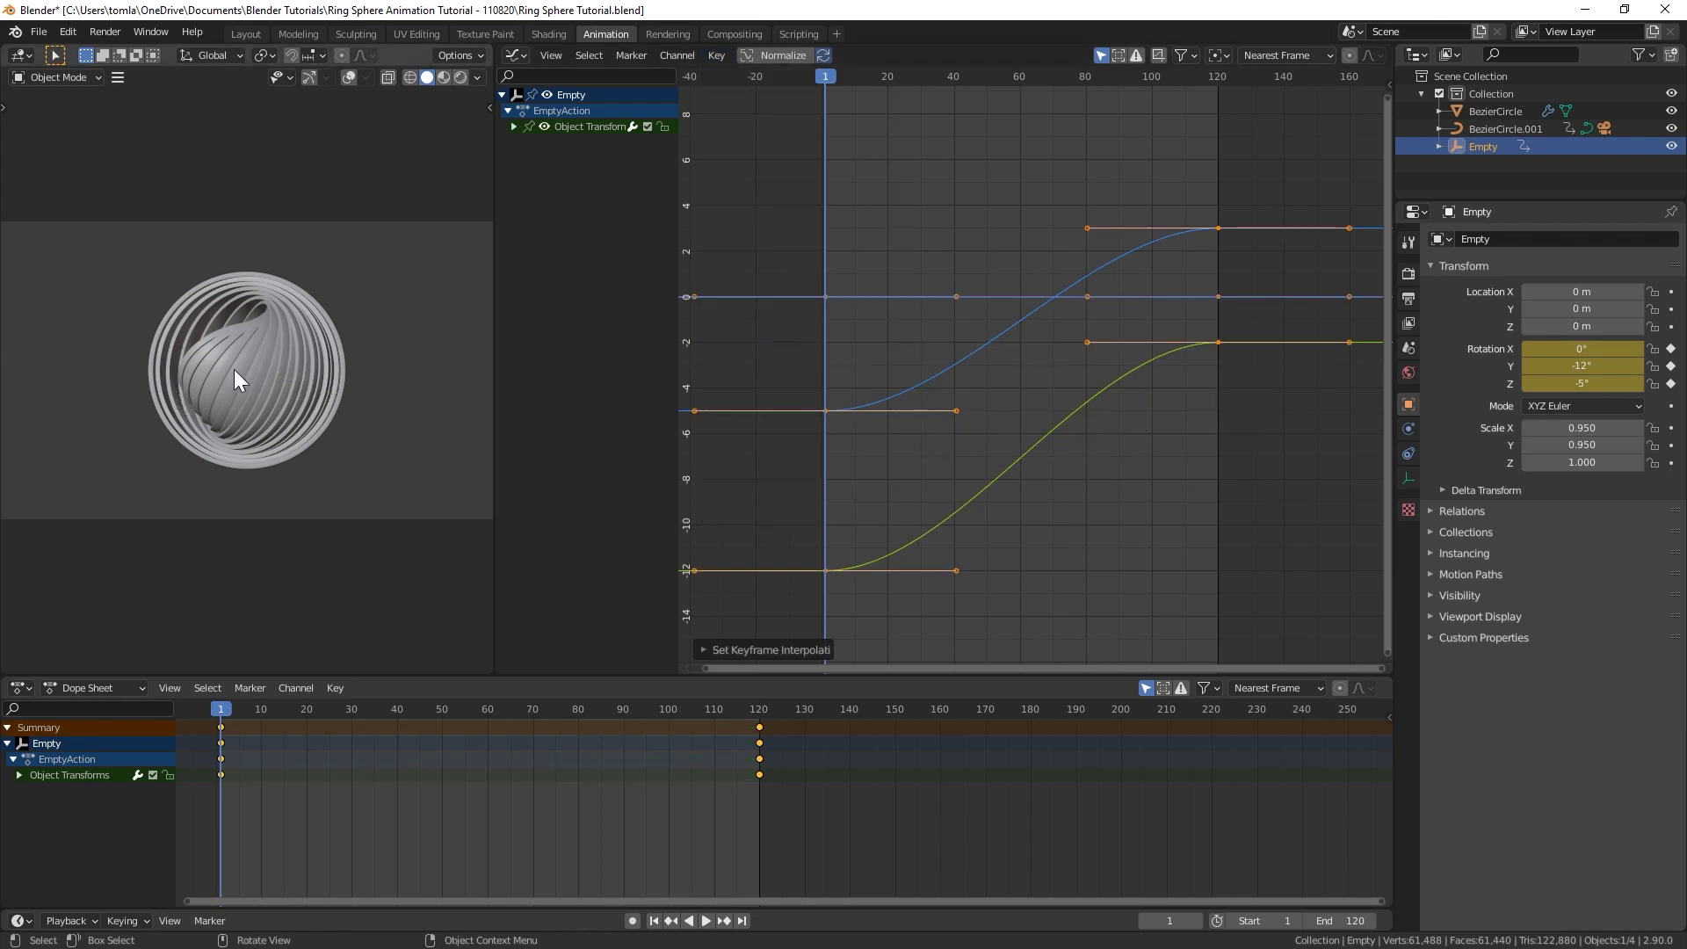
key("space")
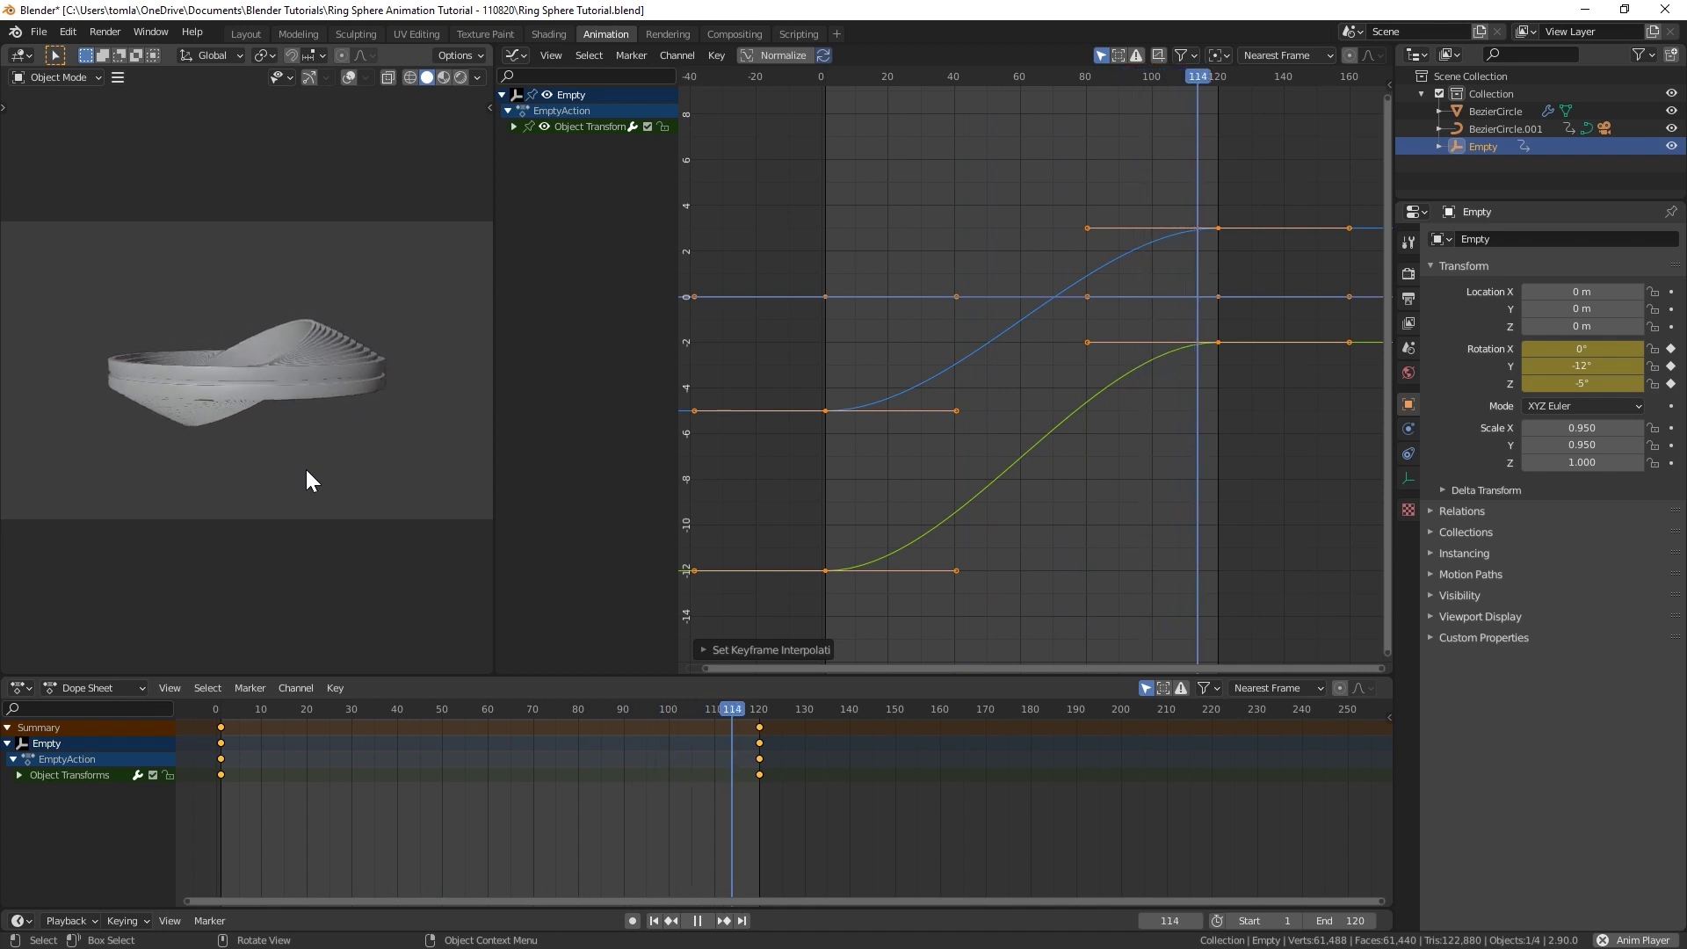
key("Escape")
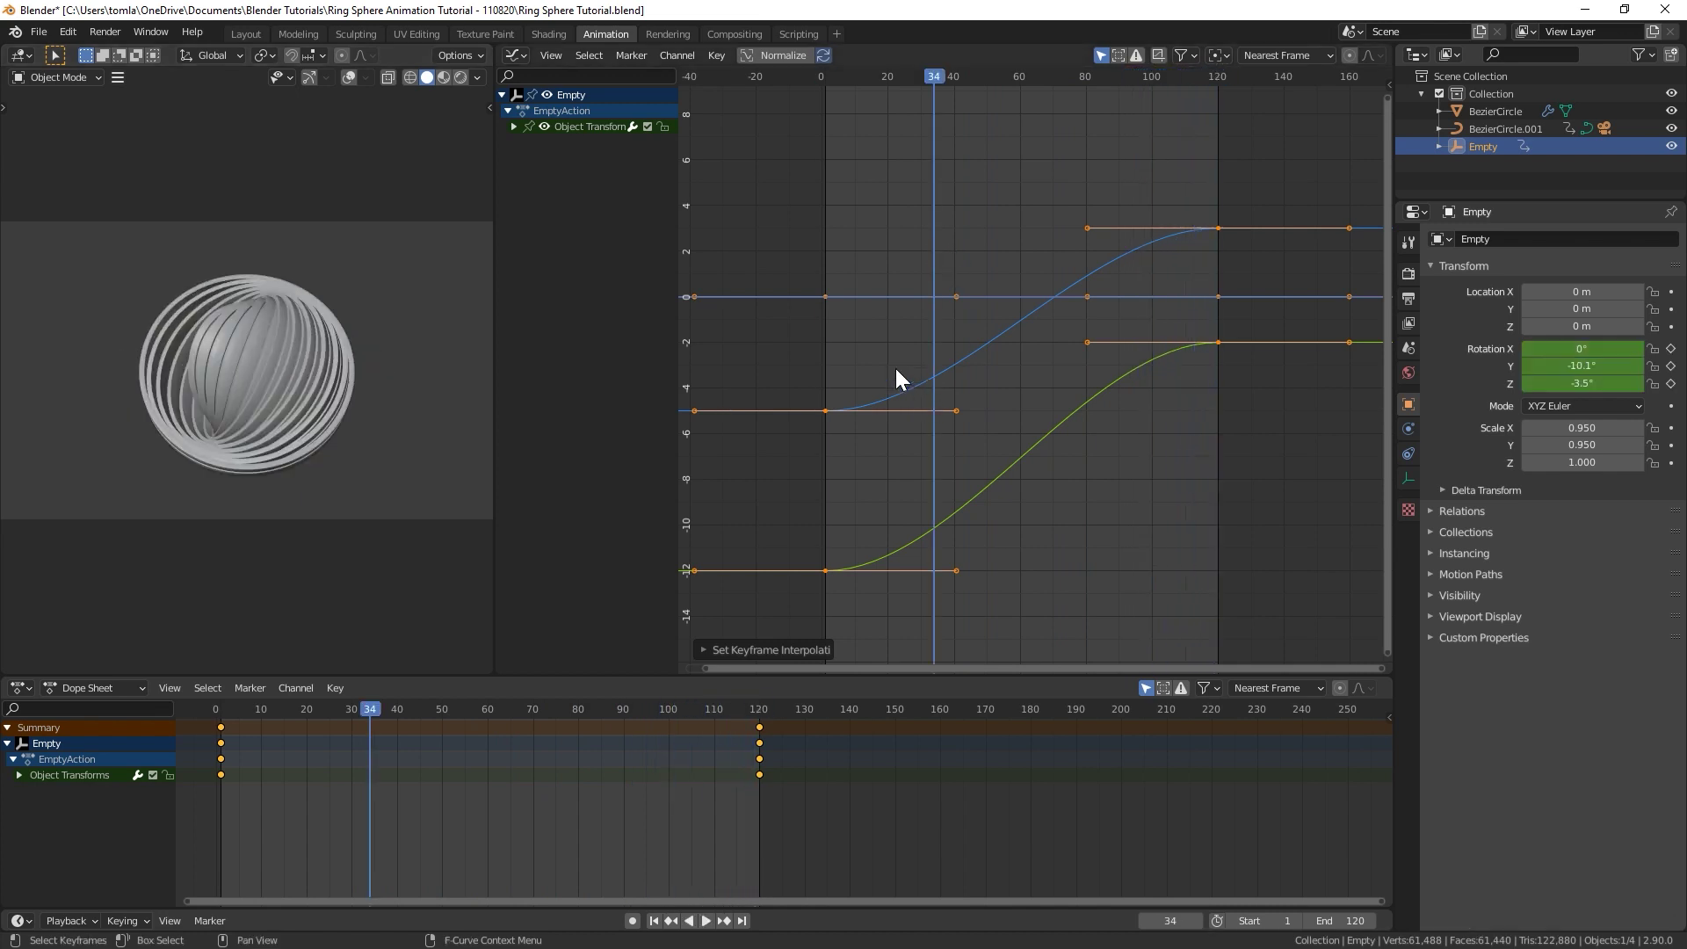
Step: Lengthen the handles of the empty's frame 120 rotation keyframes to about 1.8 times by scaling them along X only
scroll(1058, 376, "down", 3)
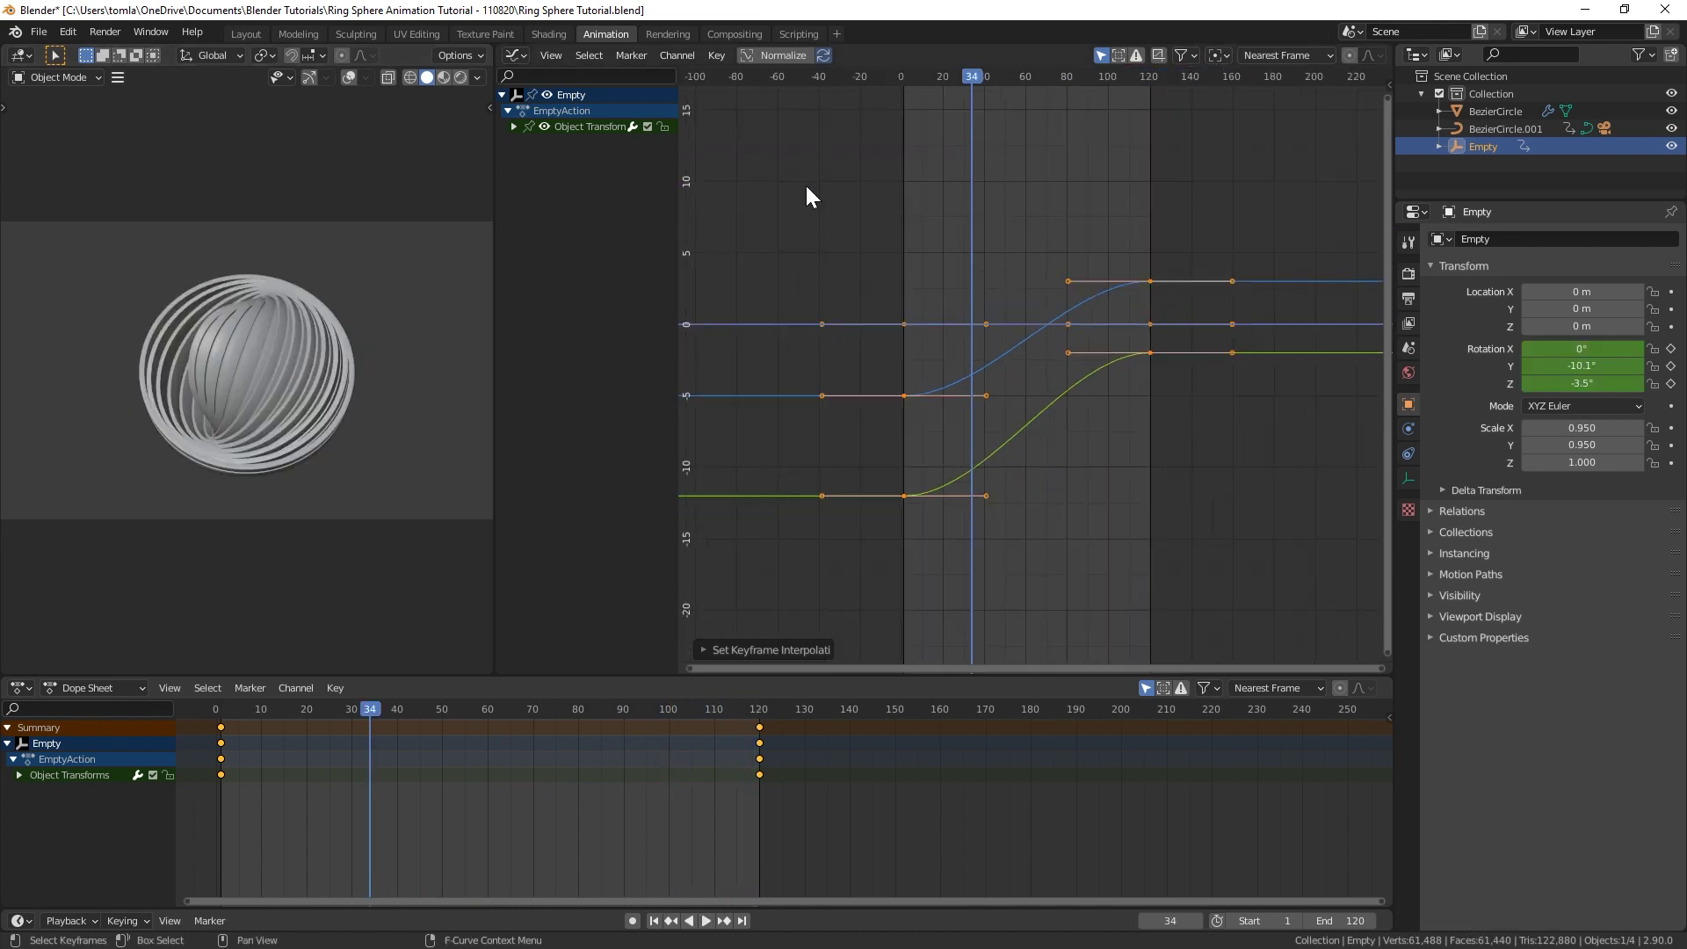
left_click_drag(805, 183, 928, 561)
left_click_drag(1096, 208, 1199, 525)
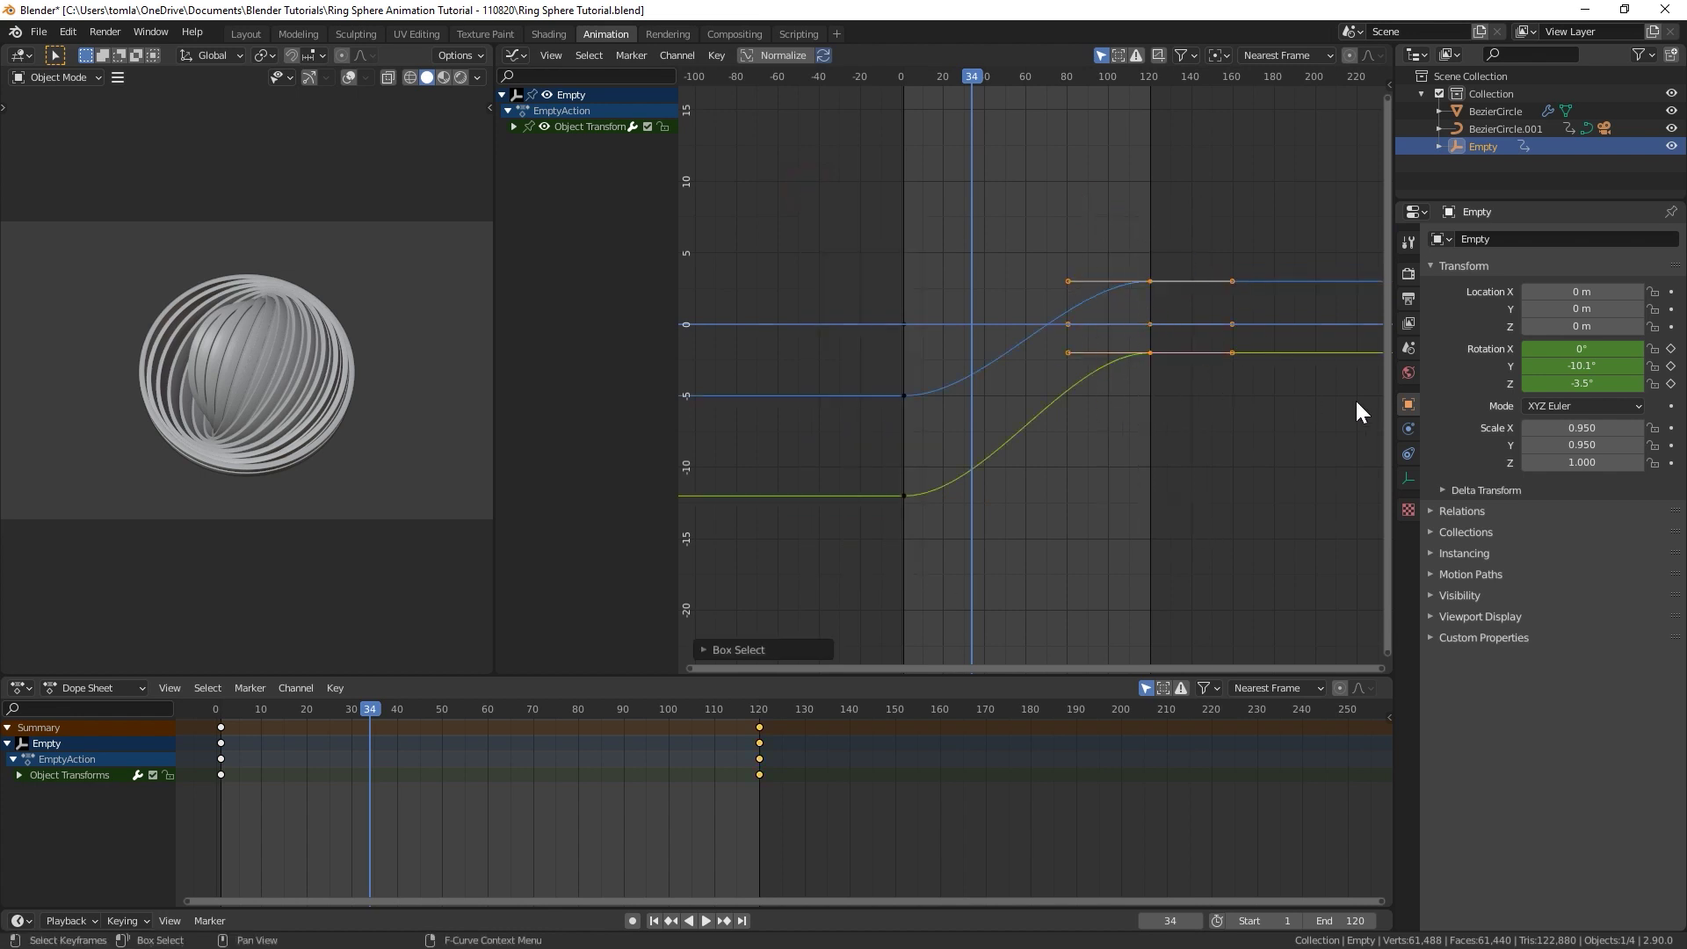
key("s")
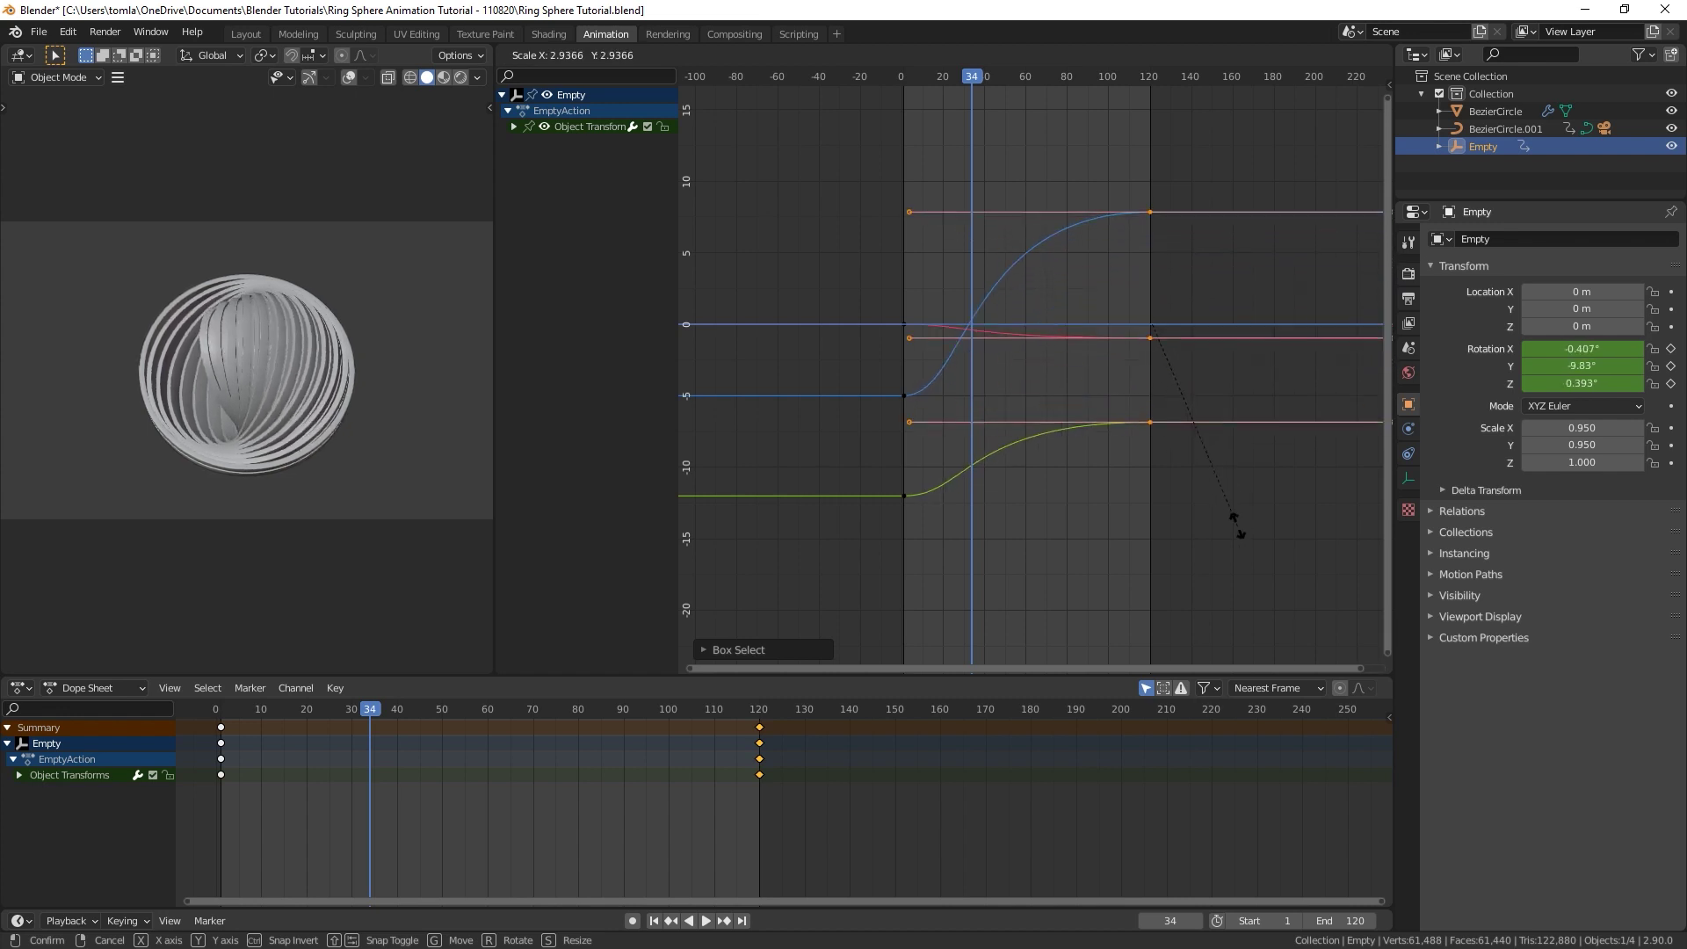
right_click(1214, 429)
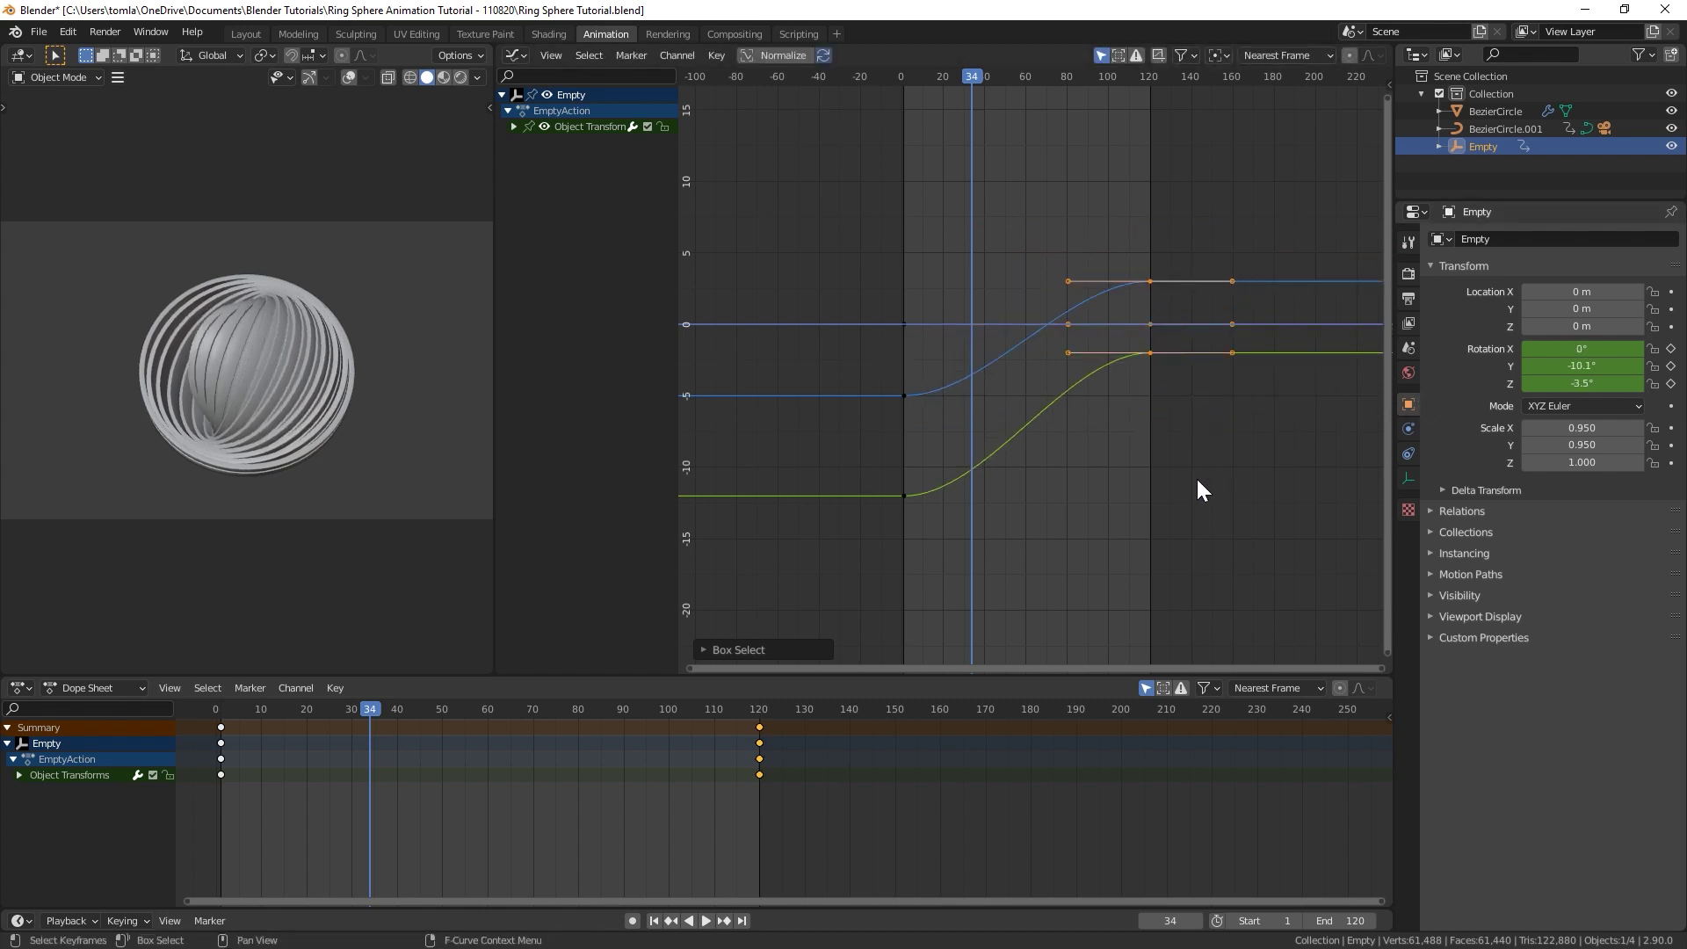
key("s")
key("x")
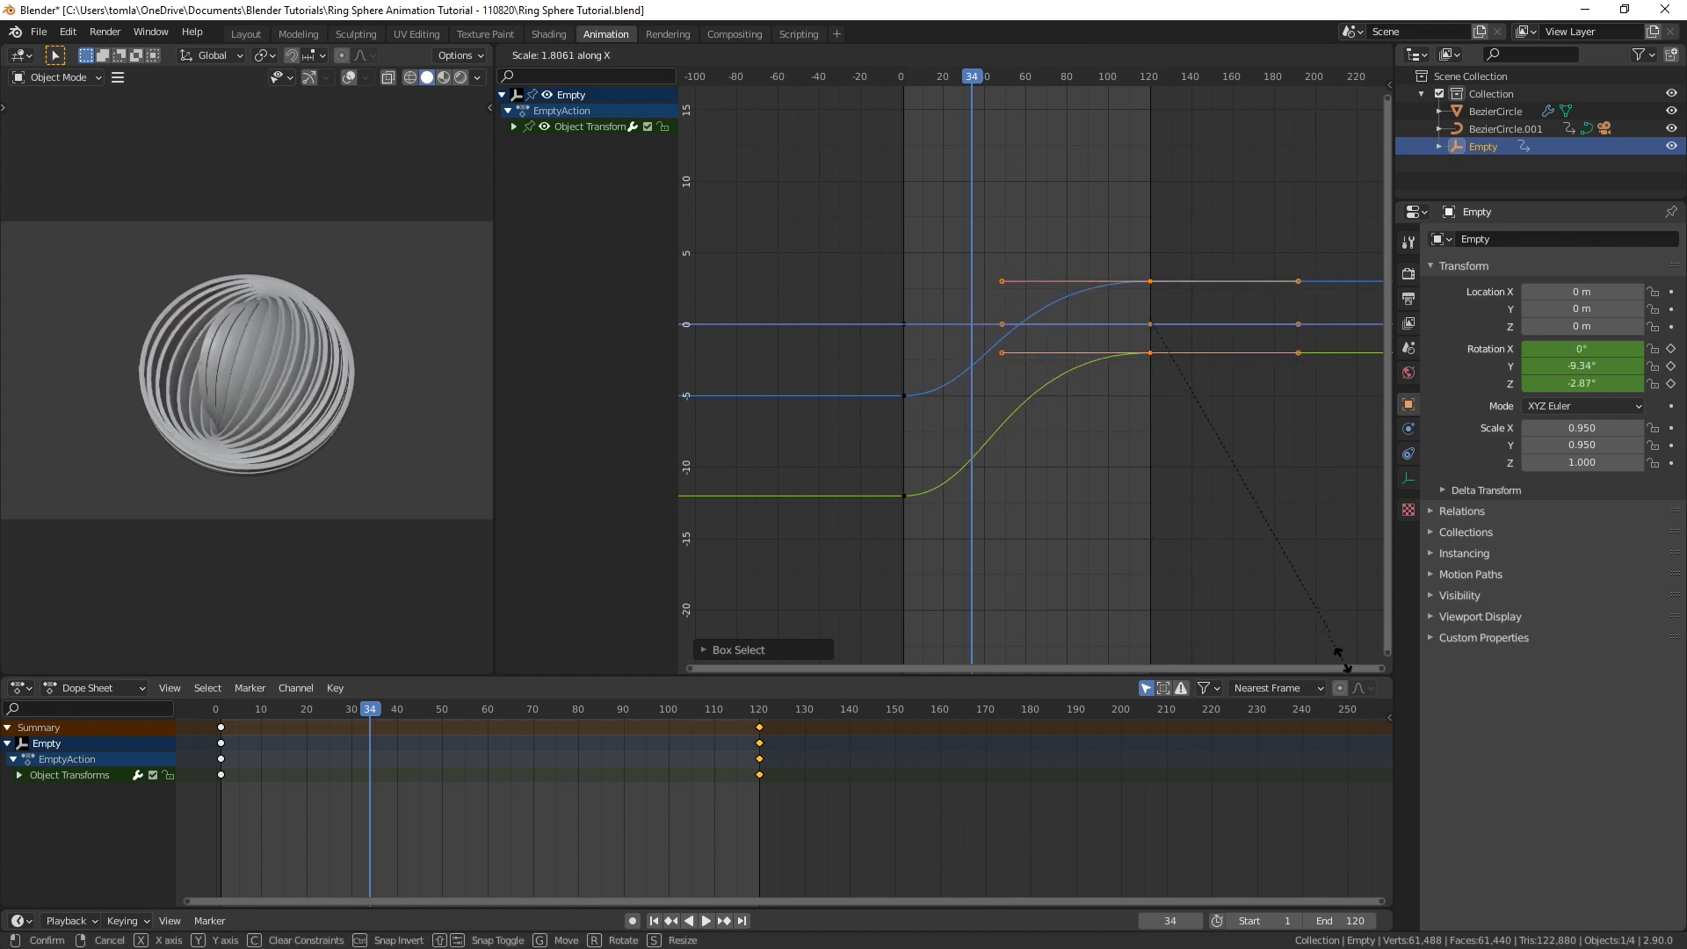
left_click(1363, 614)
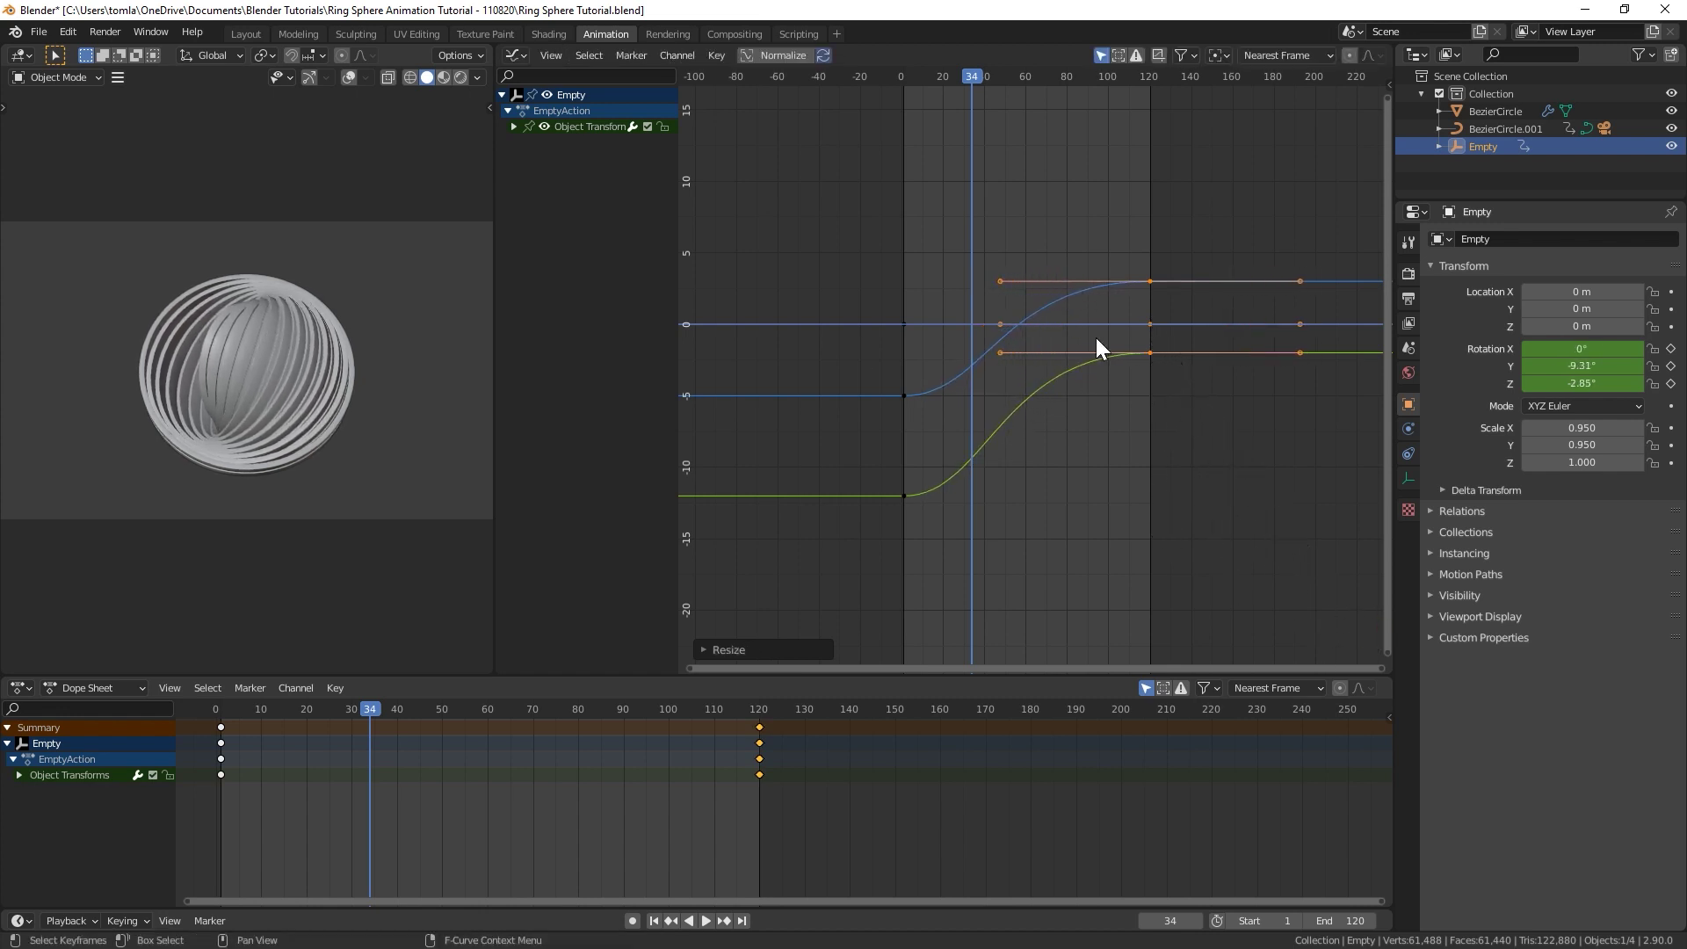
key("s")
key("x")
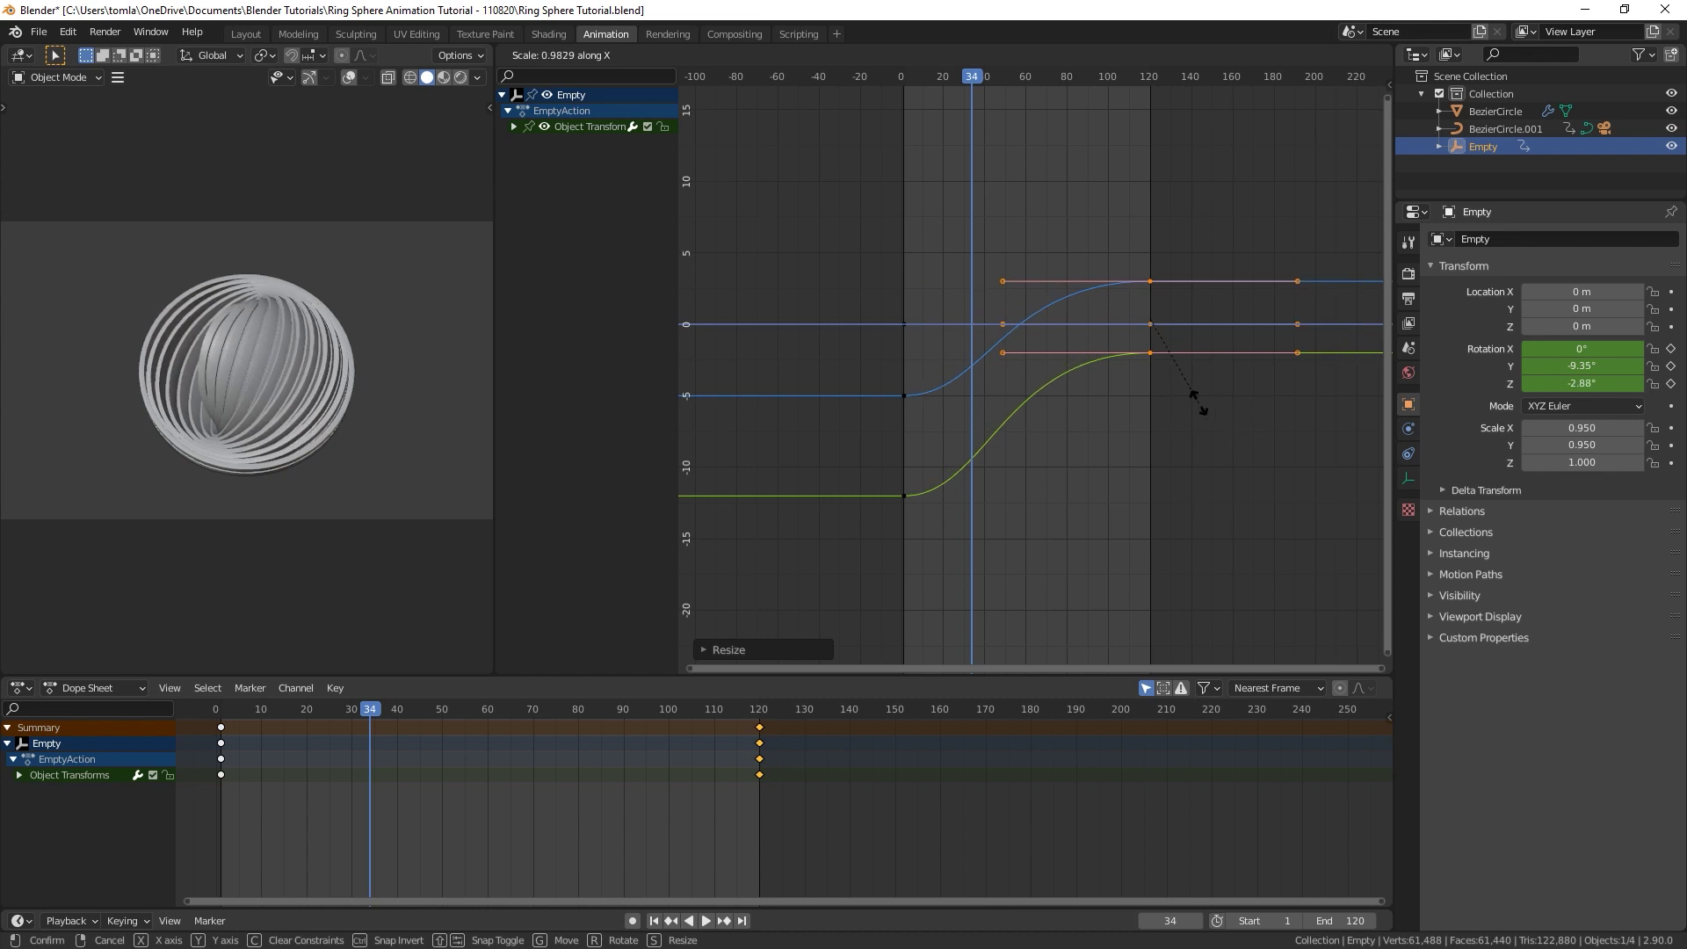
left_click(1198, 402)
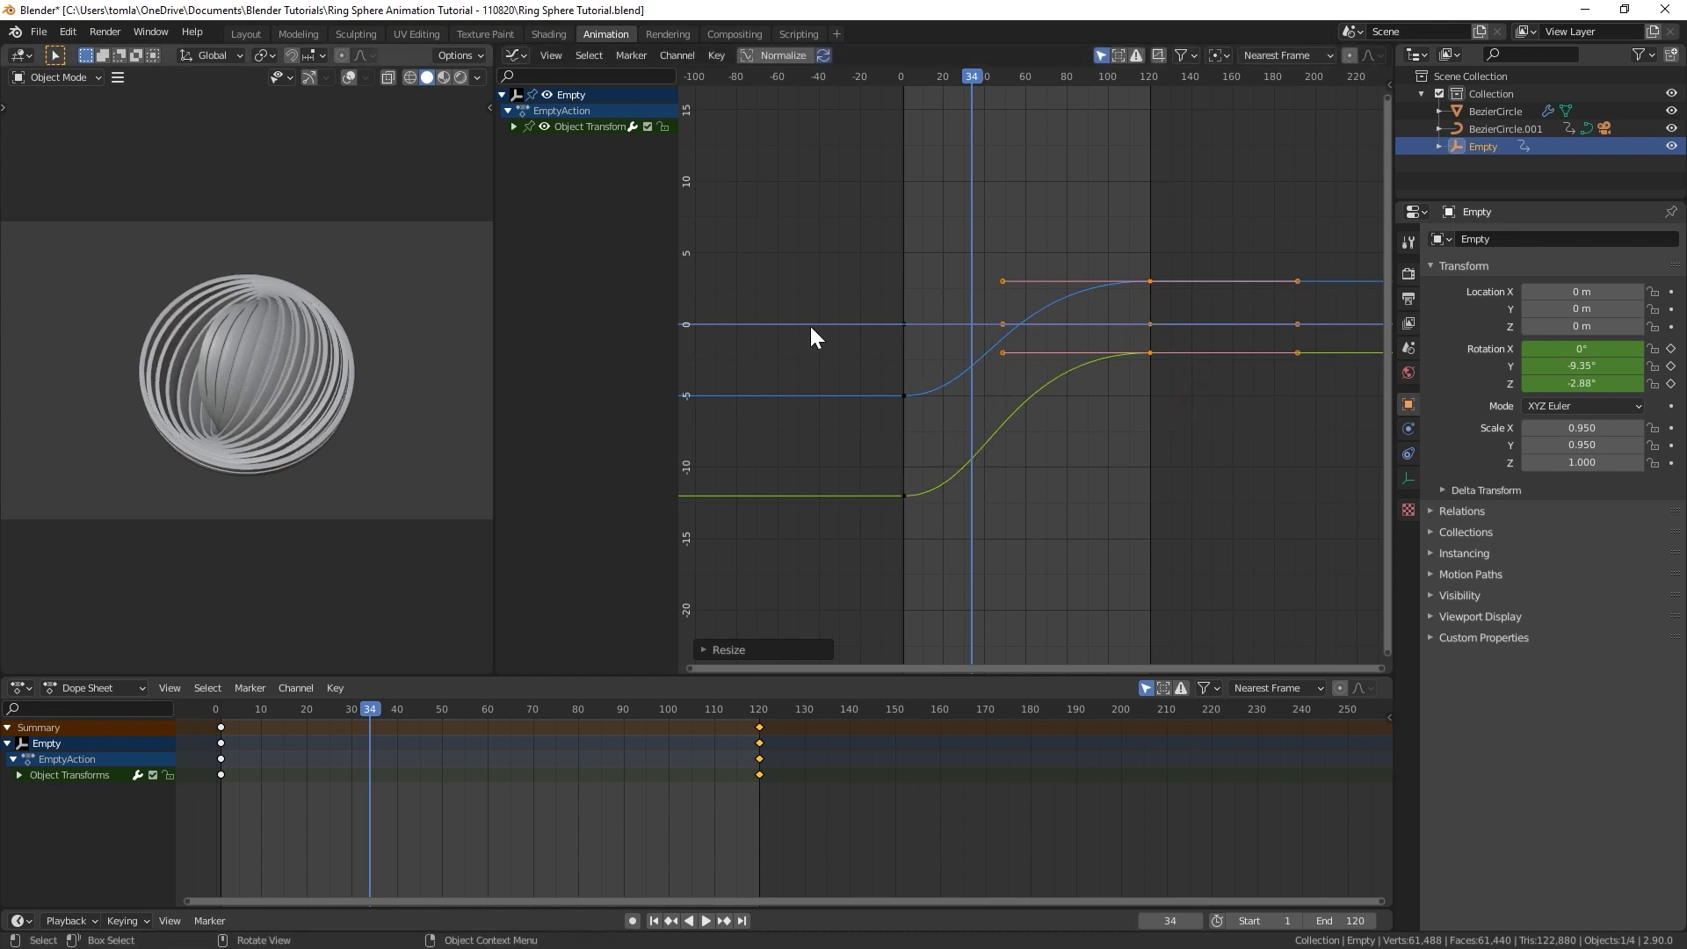
Step: Play and scrub through the early frames to examine how the rings start moving in the camera view
key("space")
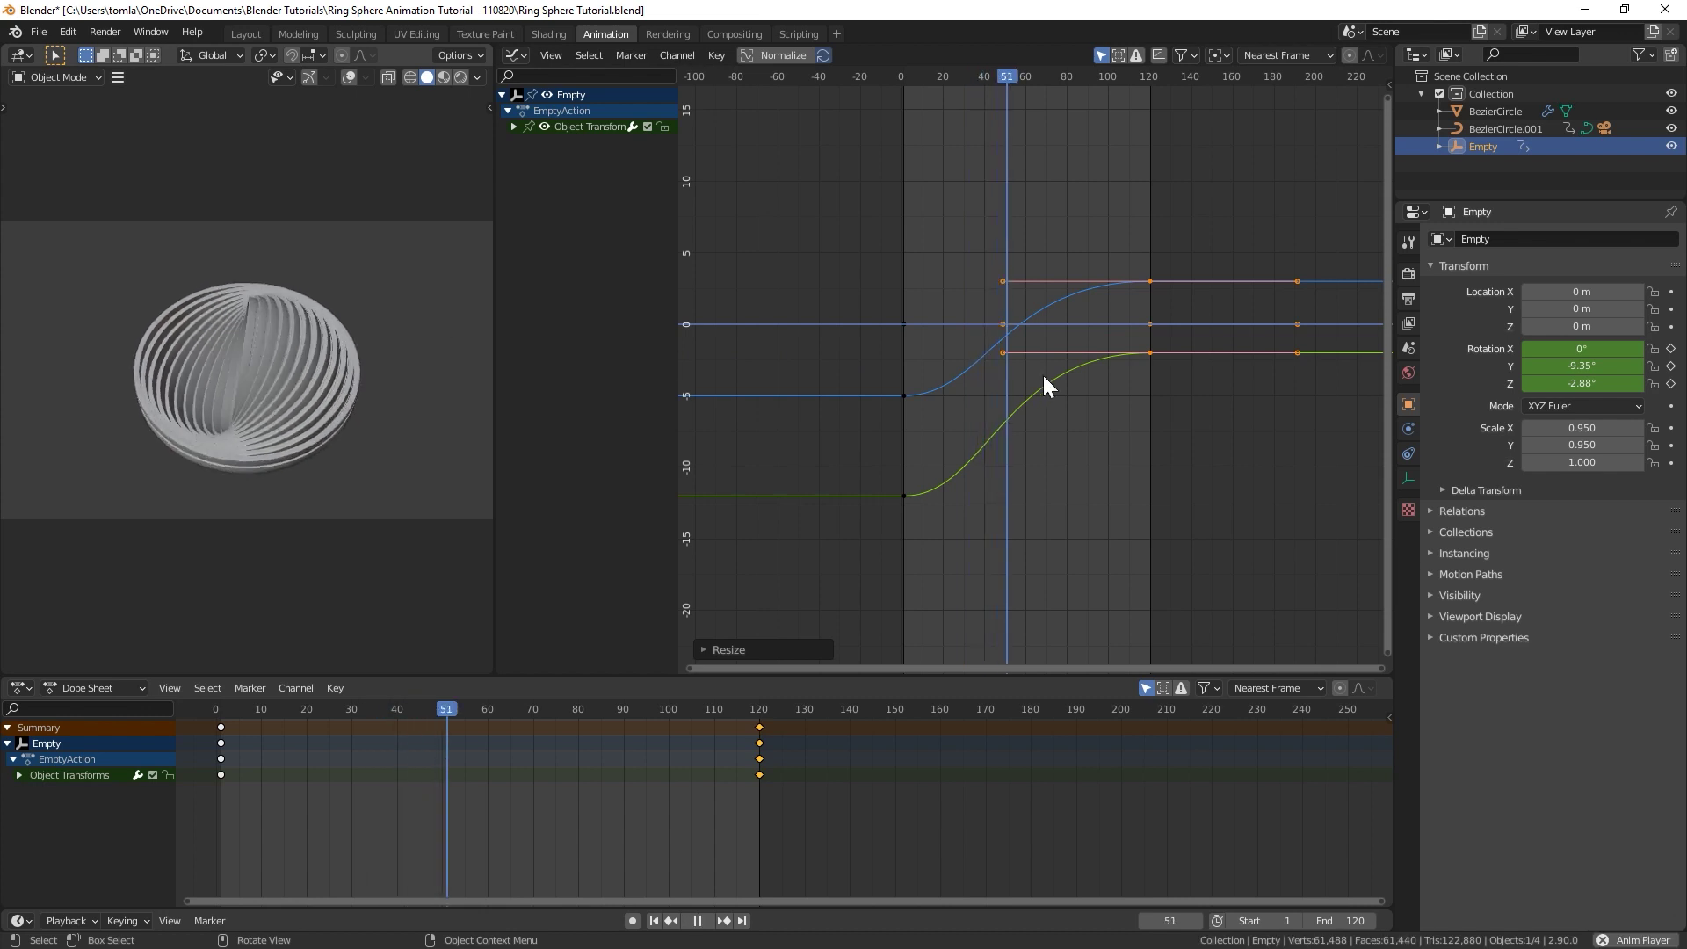
key("space")
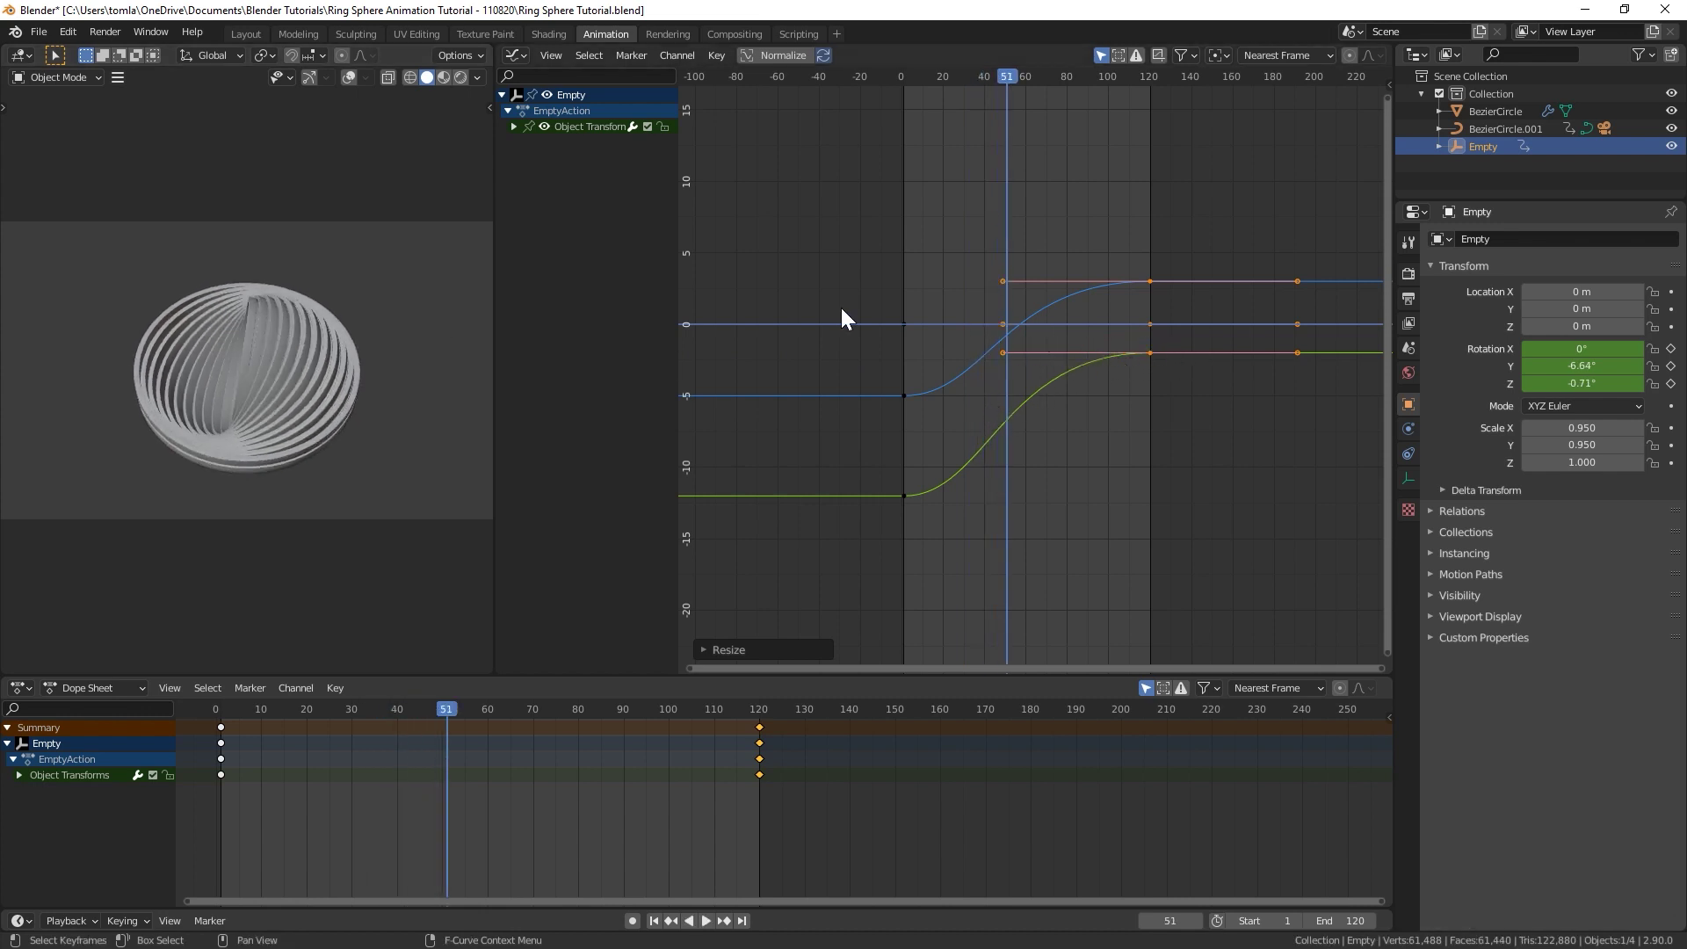
key("shift+Left")
key("space")
key("space")
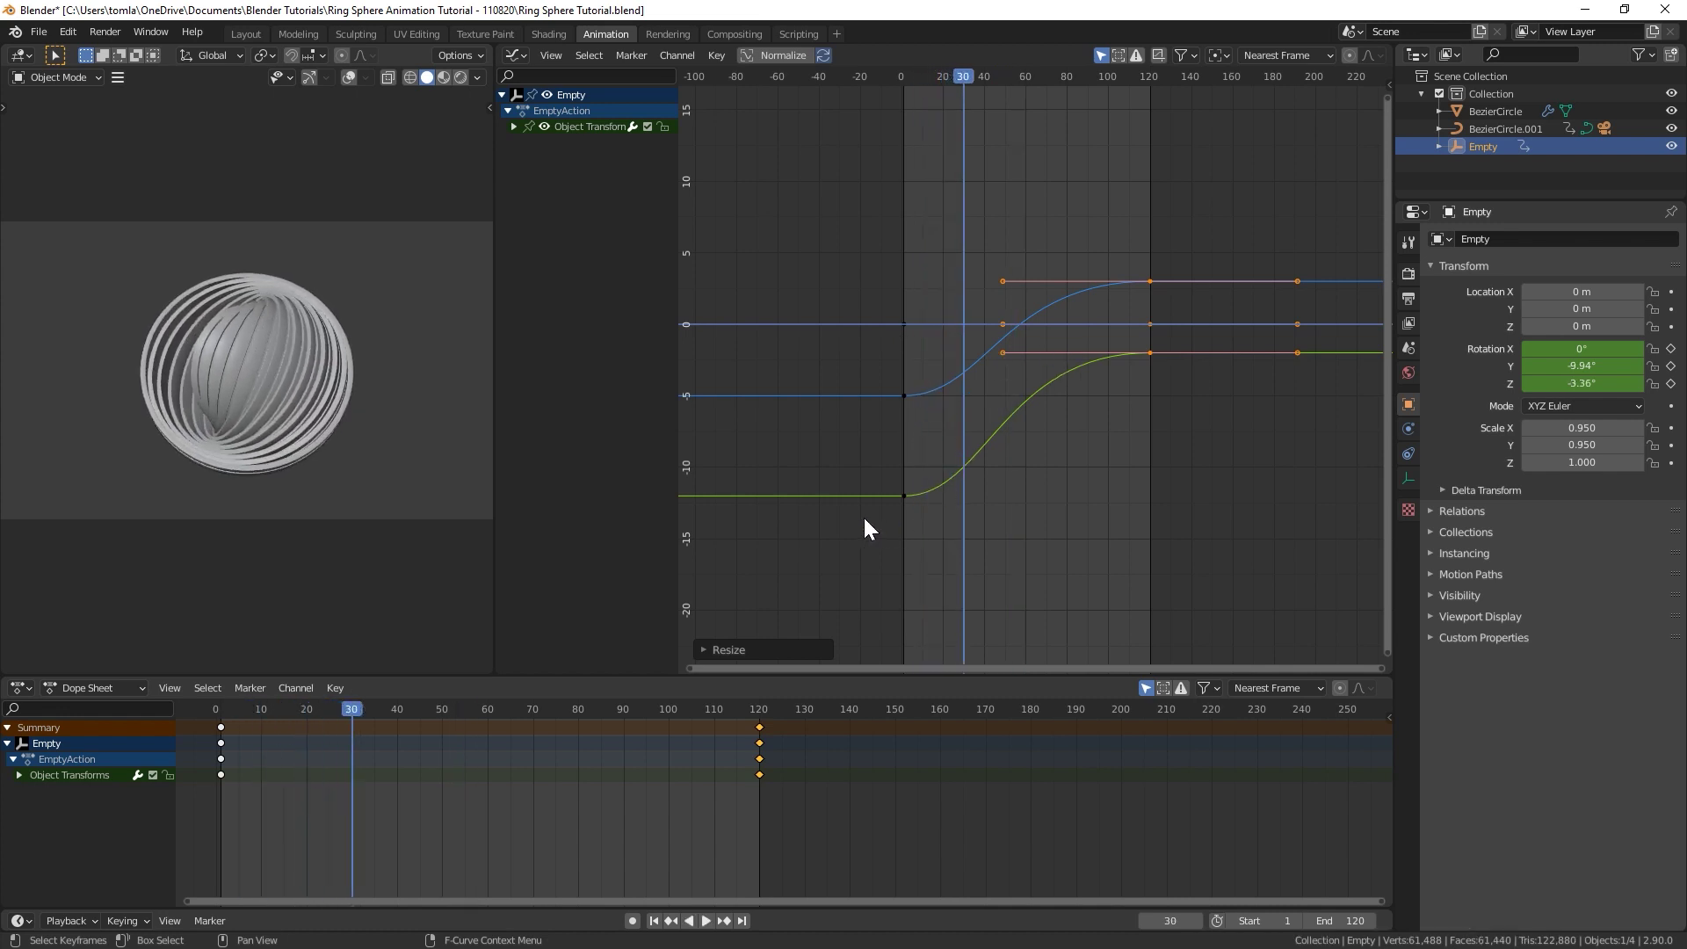
left_click(902, 230)
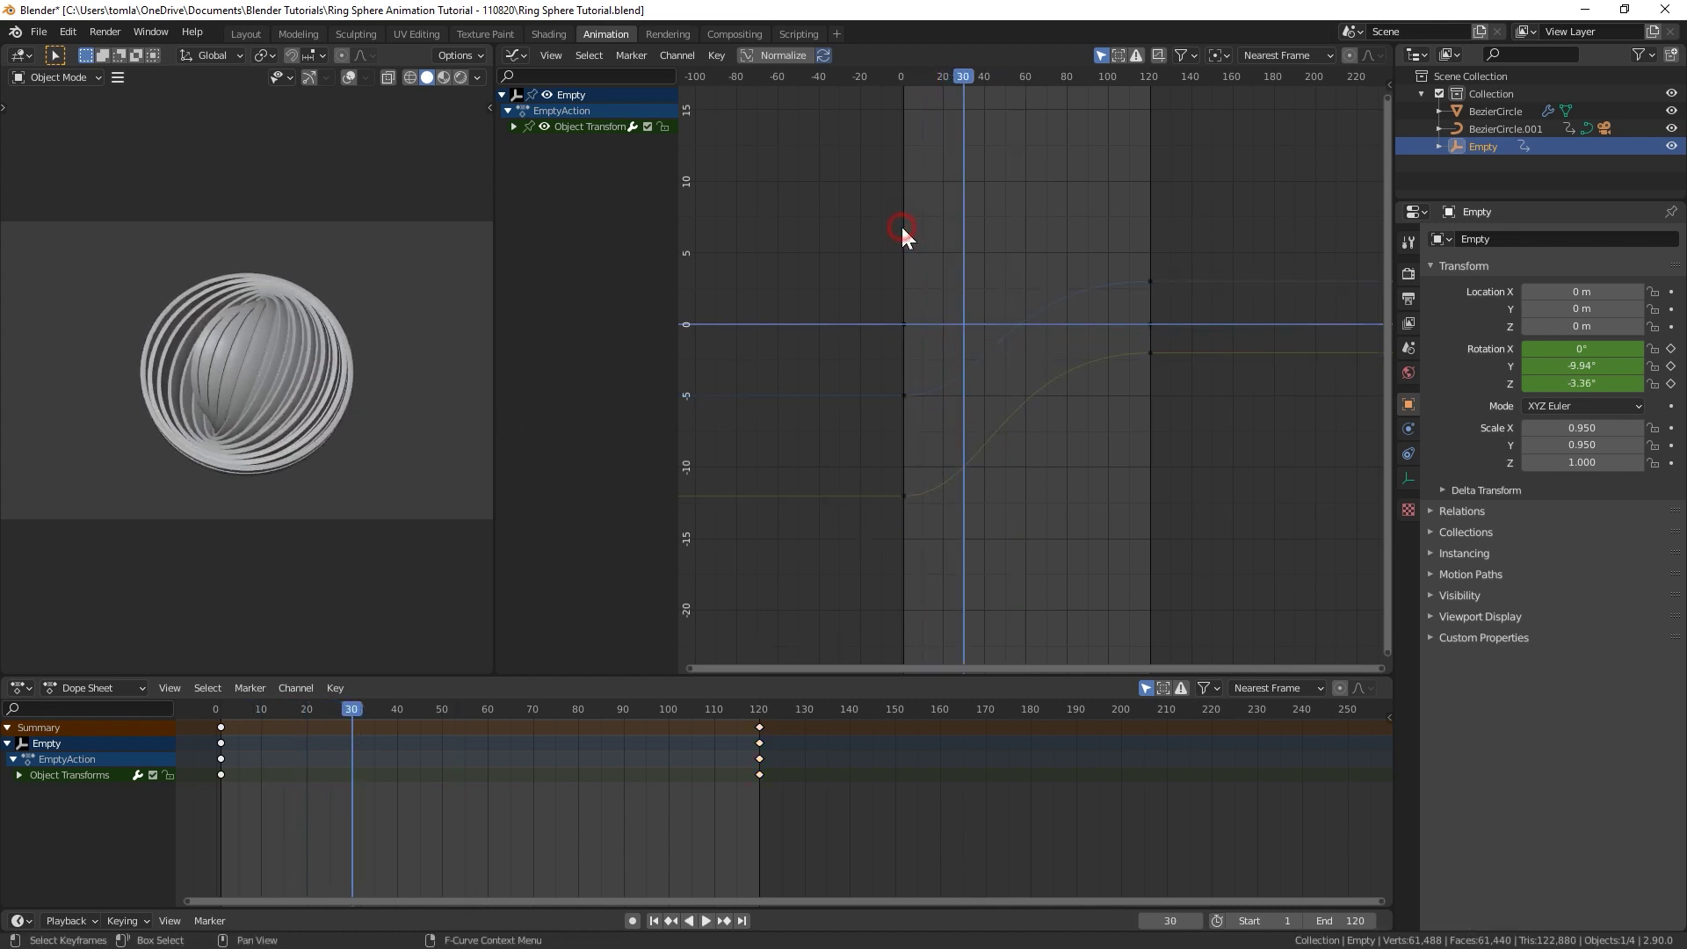
left_click(912, 76)
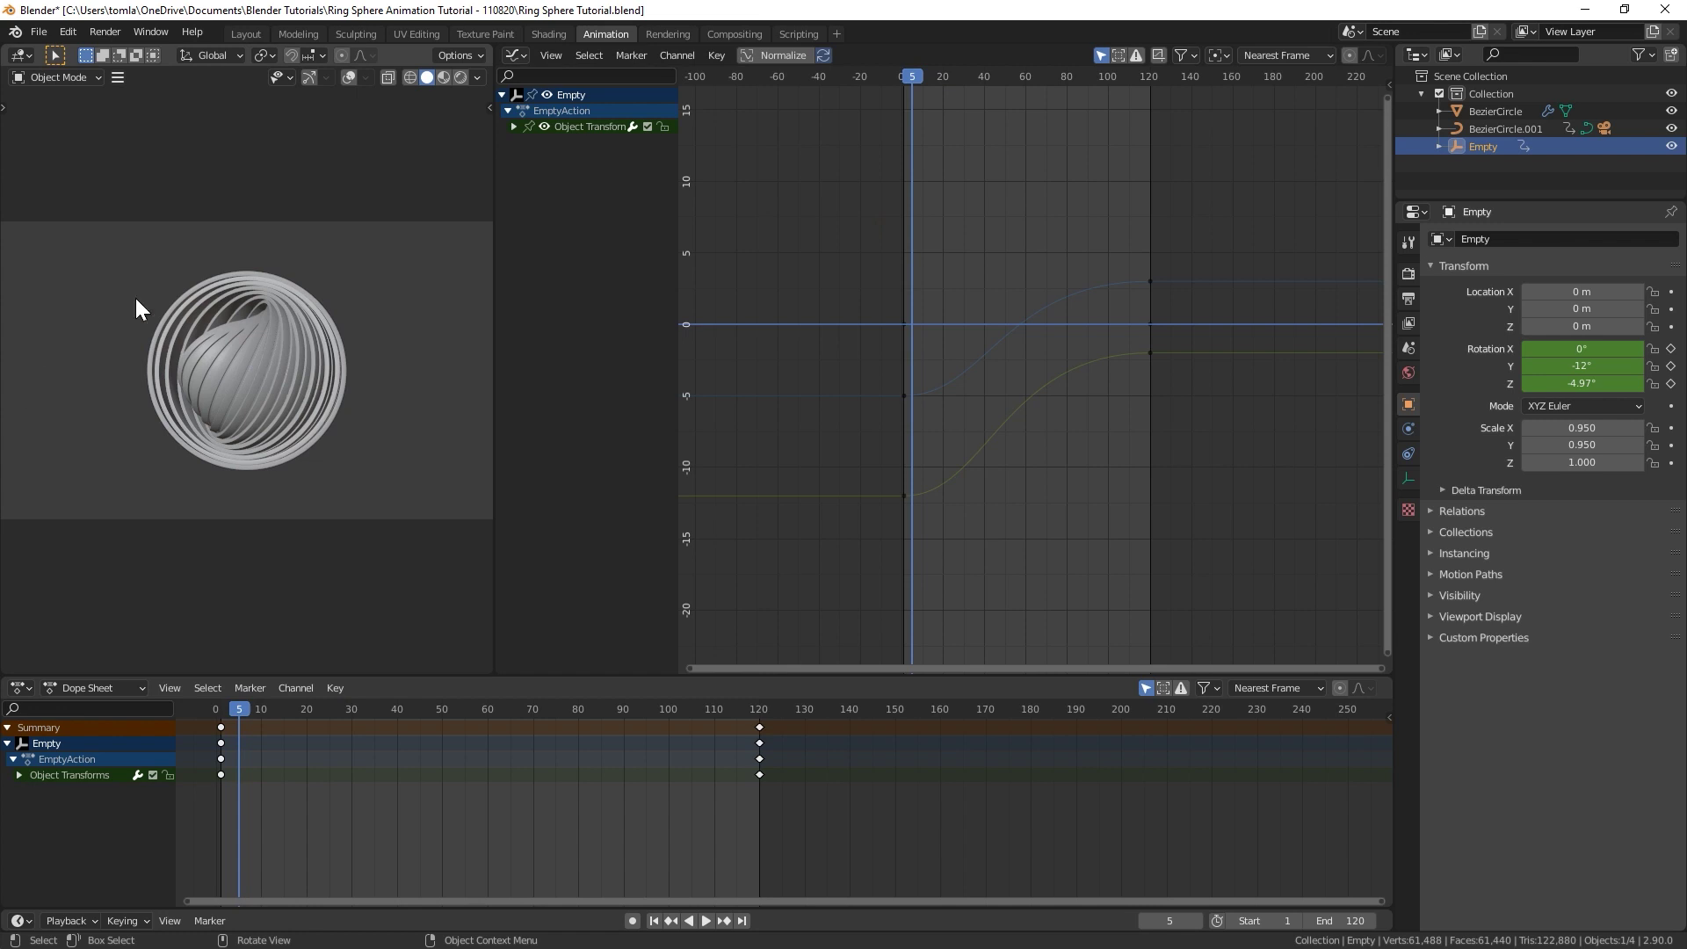
key("space")
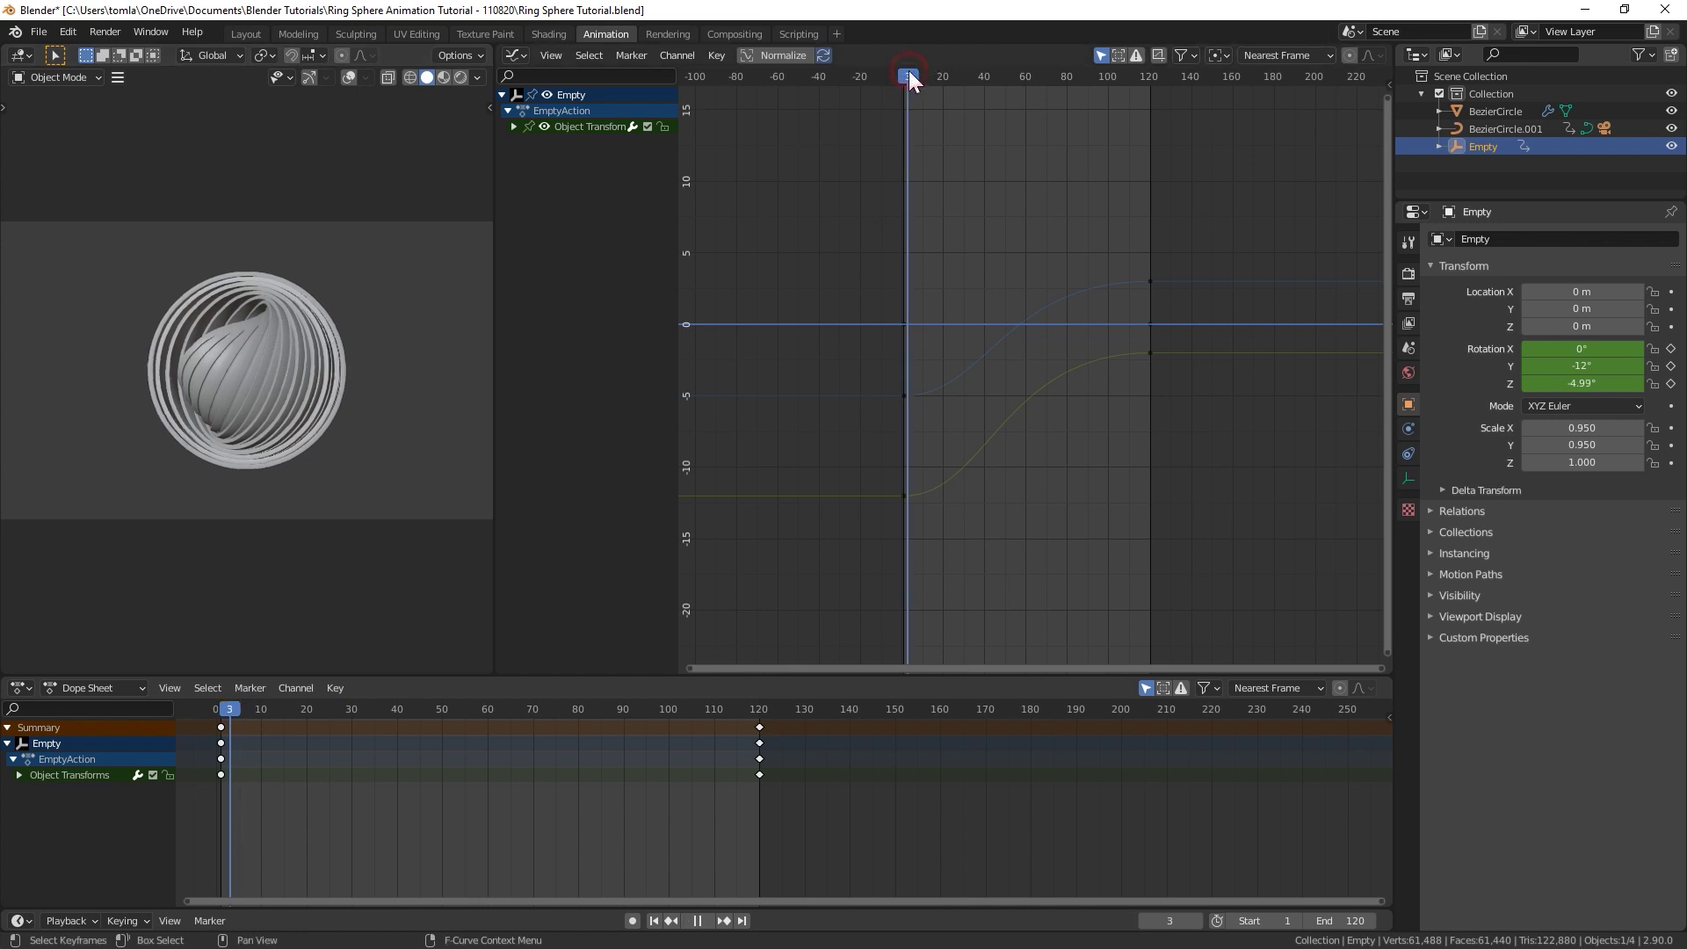
left_click_drag(989, 81, 903, 107)
key("space")
Step: Shorten the handles of all the empty's frame 1 rotation keyframes to about 0.3 times by scaling them along X only
left_click_drag(862, 249, 932, 555)
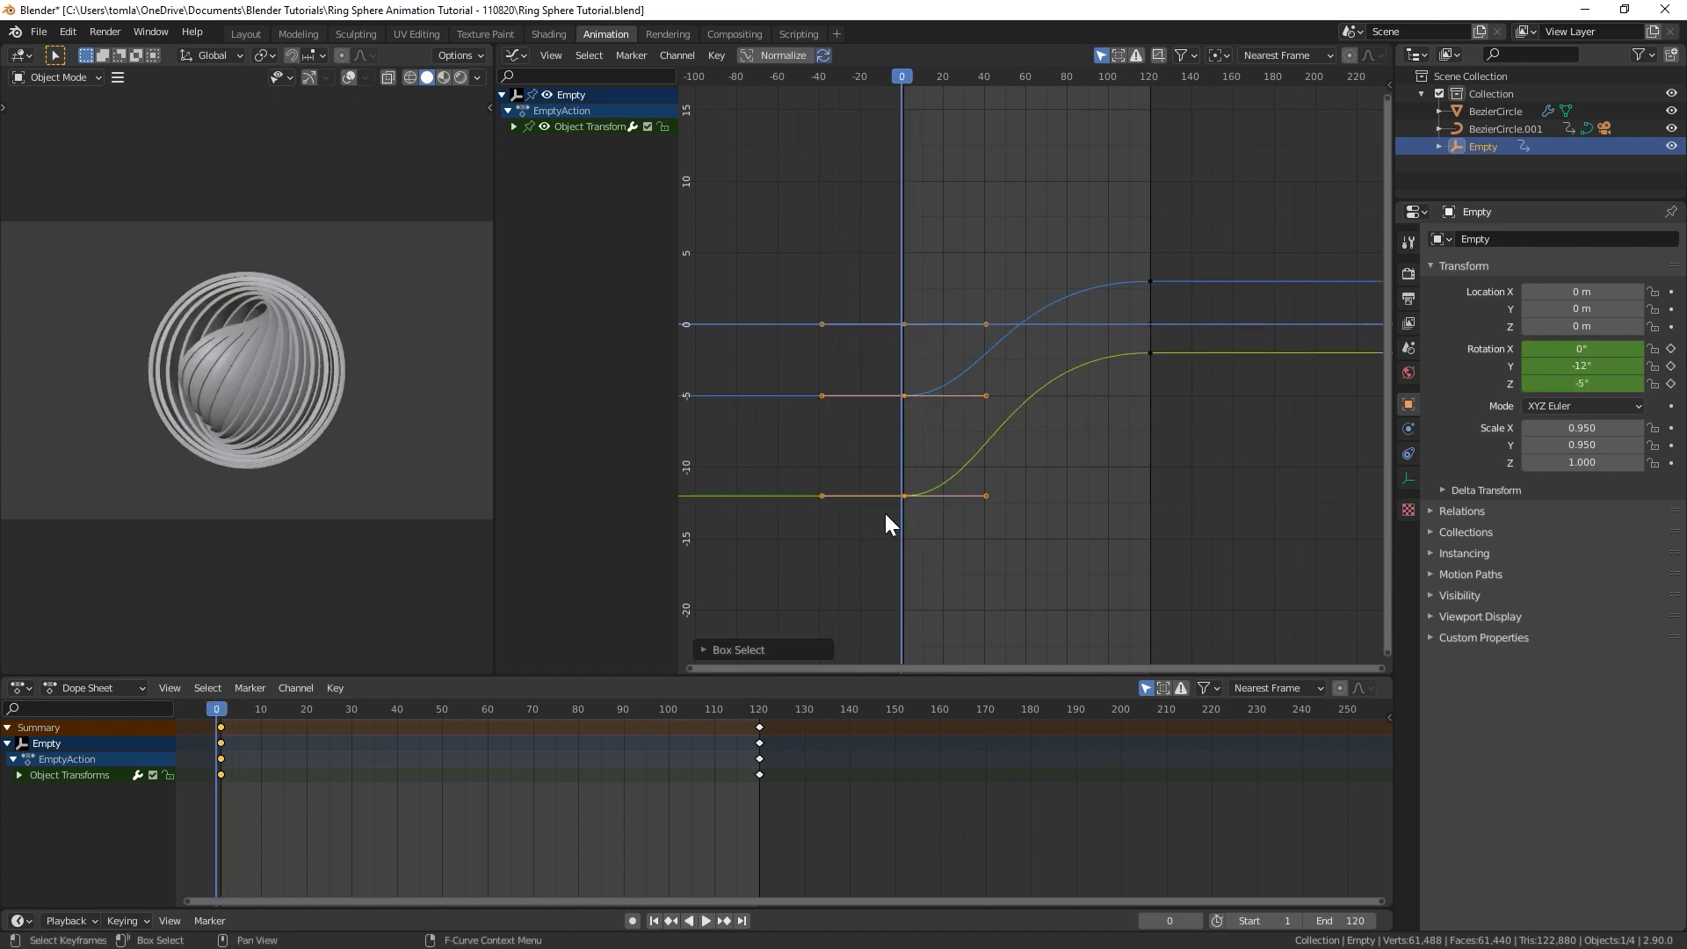
key("s")
key("x")
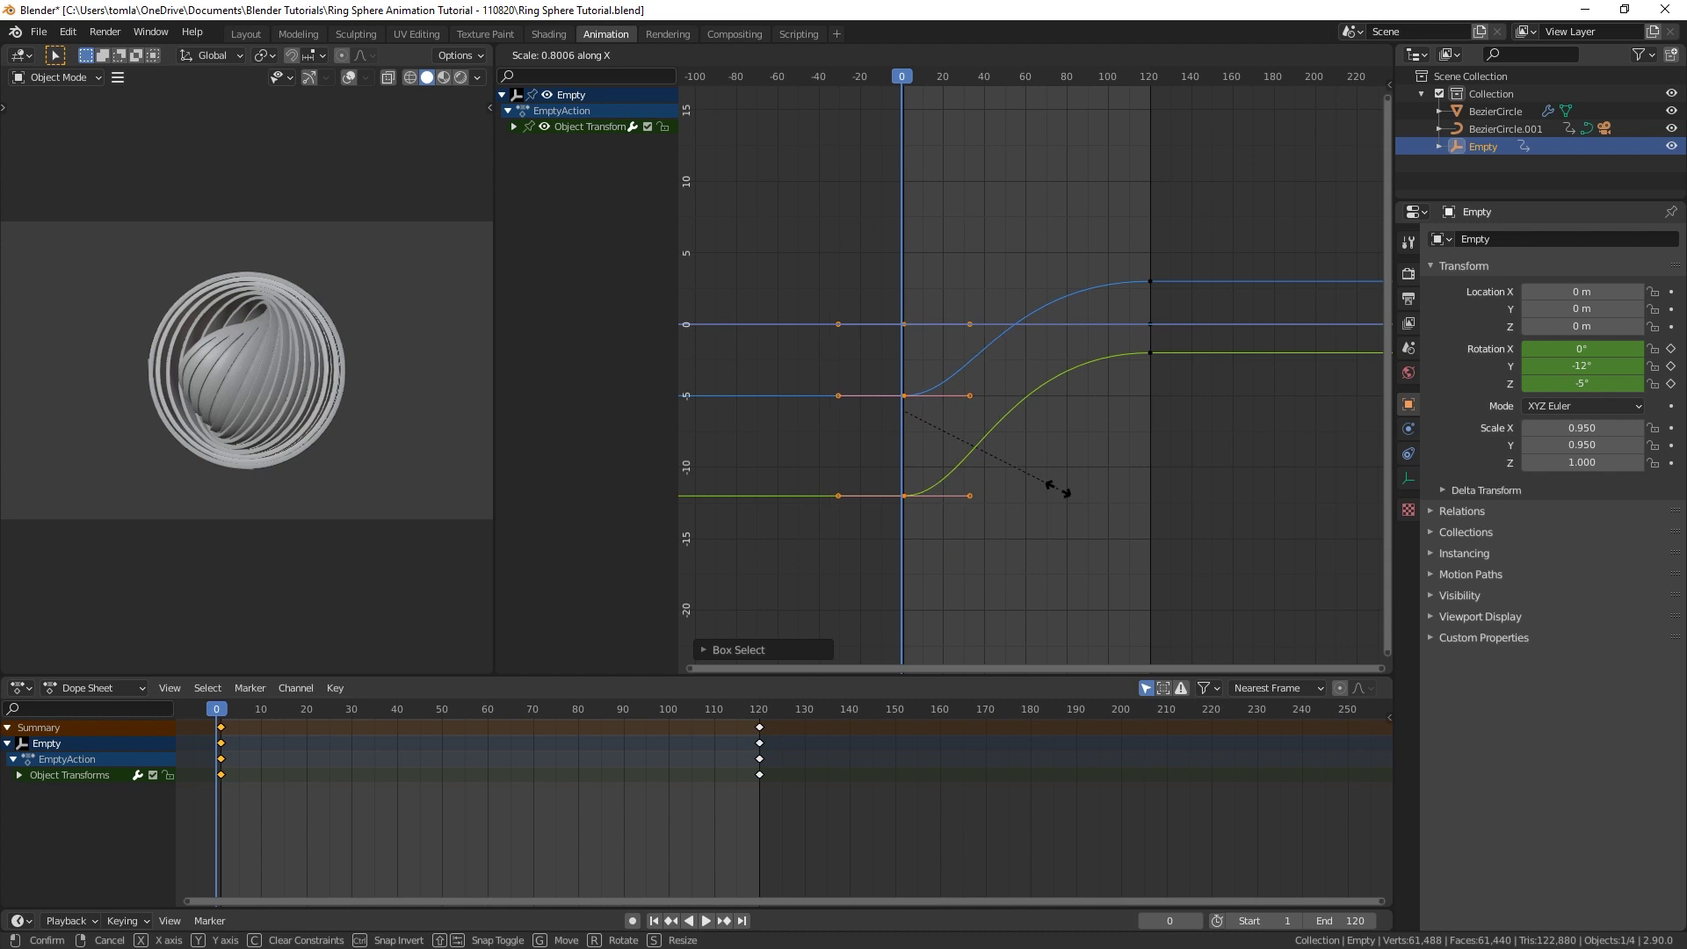
left_click(909, 498)
Step: Rotate the handles of the empty's frame 1 Y and Z rotation keyframes upward so both curves start steeply
left_click(907, 498)
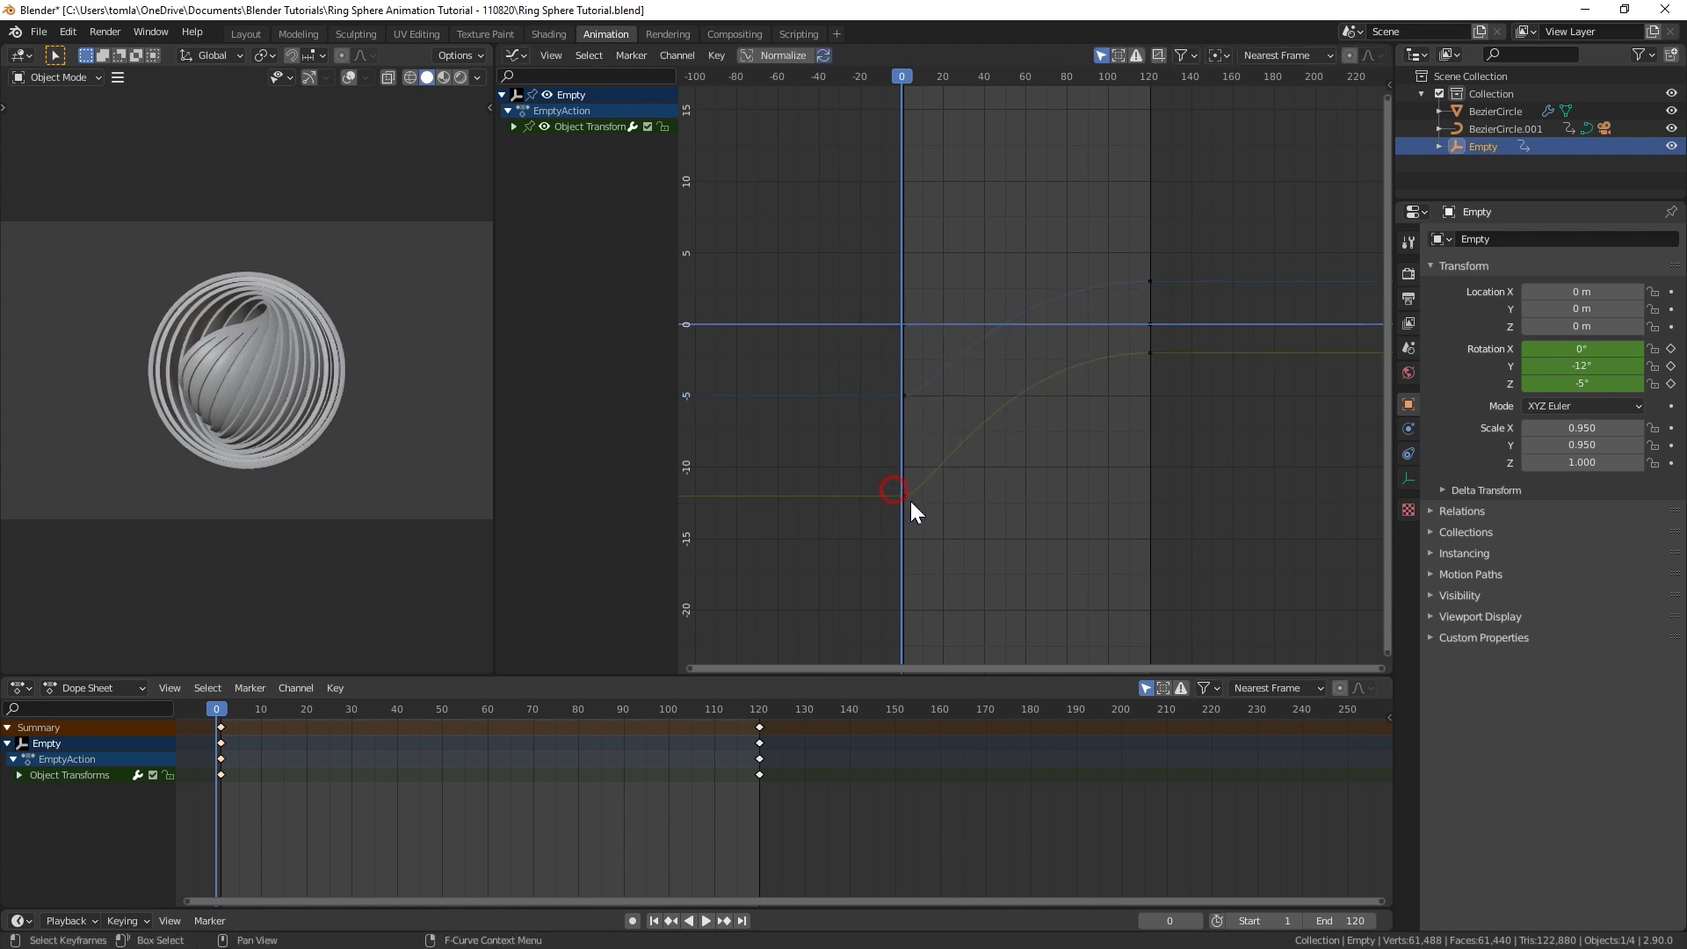
key("r")
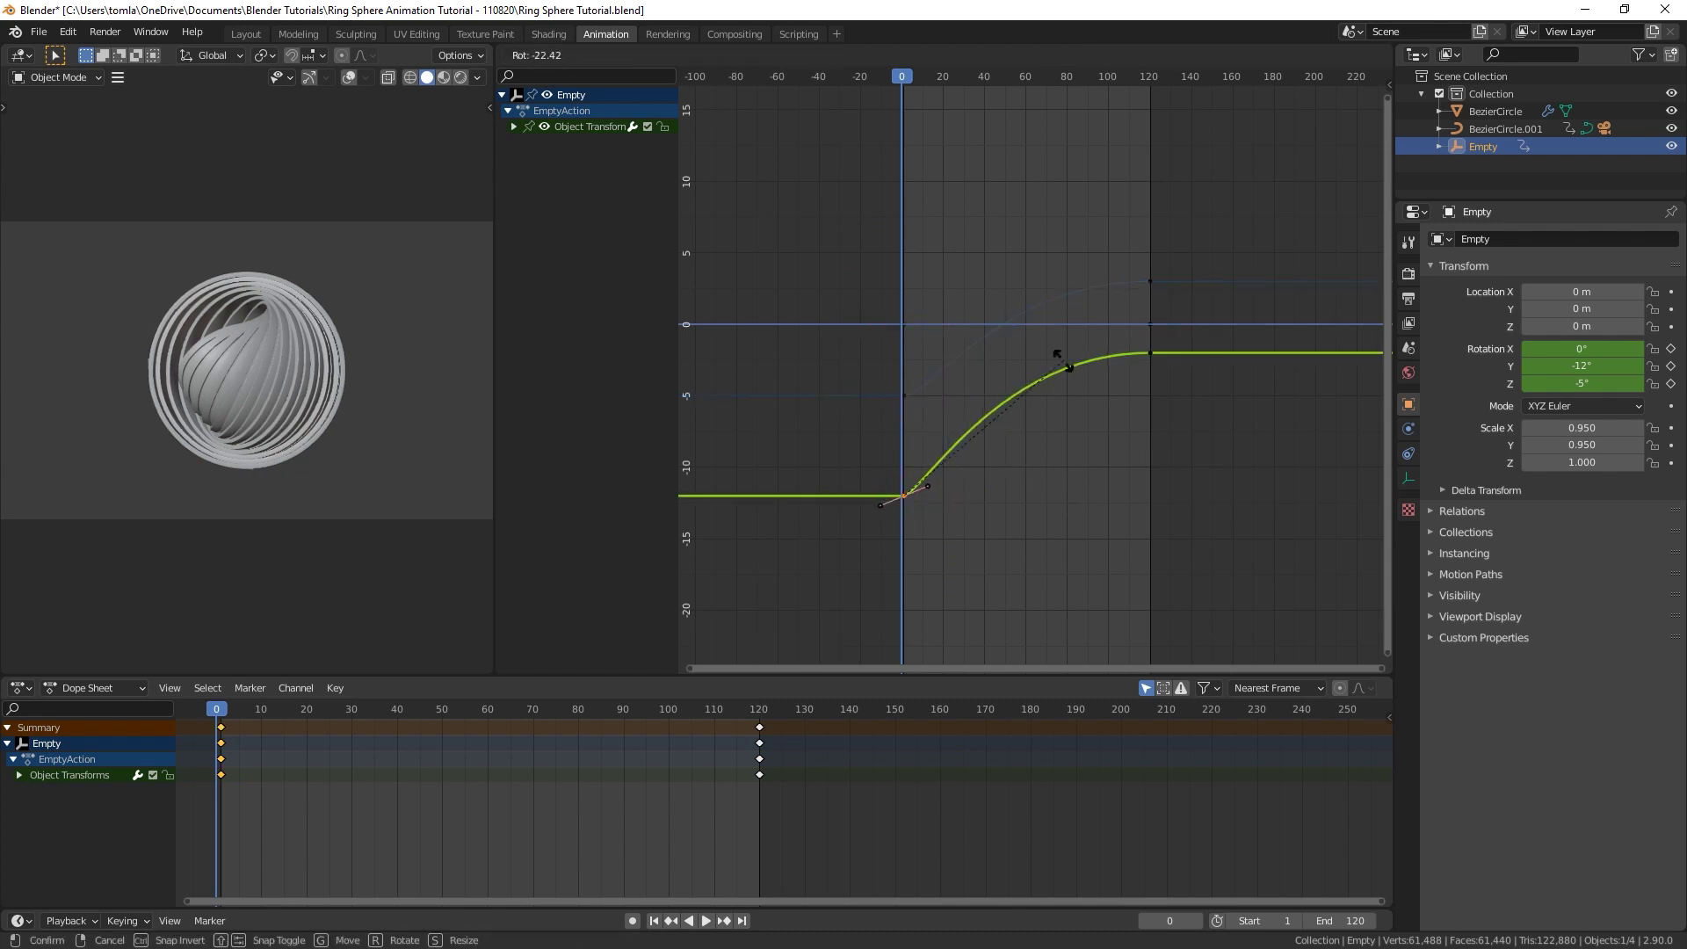
left_click(996, 351)
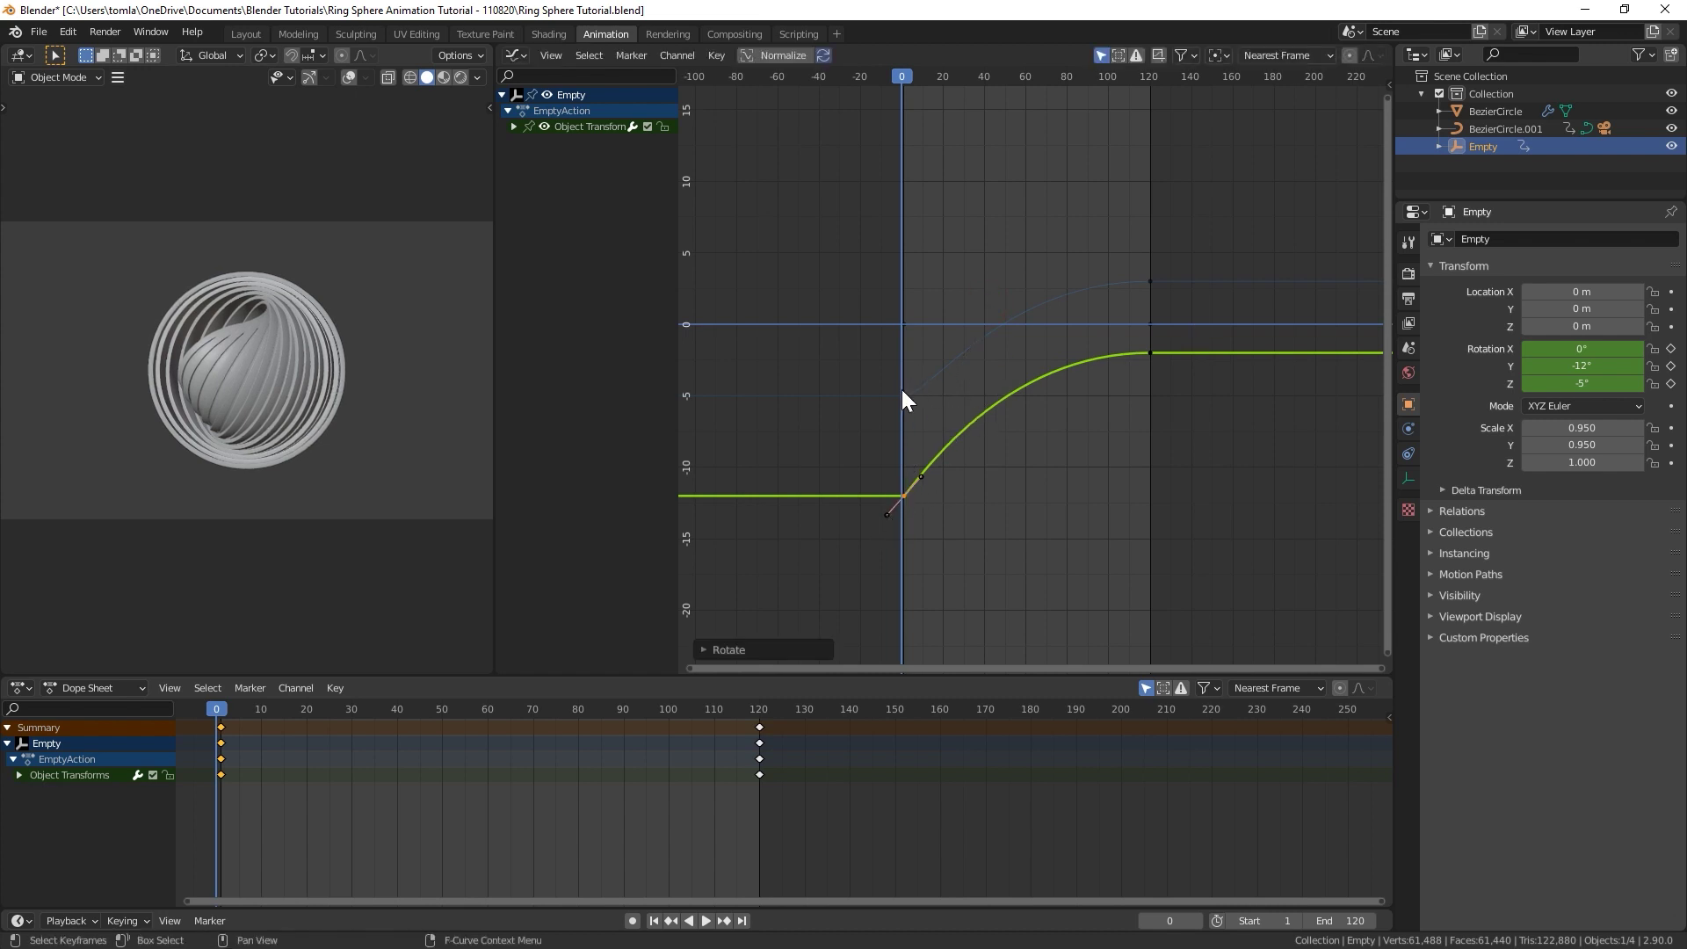
left_click_drag(870, 303, 1035, 342)
Step: Play and scrub the animation to examine how the rings start moving with the empty's steeper rotation curves
key("space")
key("space")
left_click_drag(325, 702, 221, 699)
key("space")
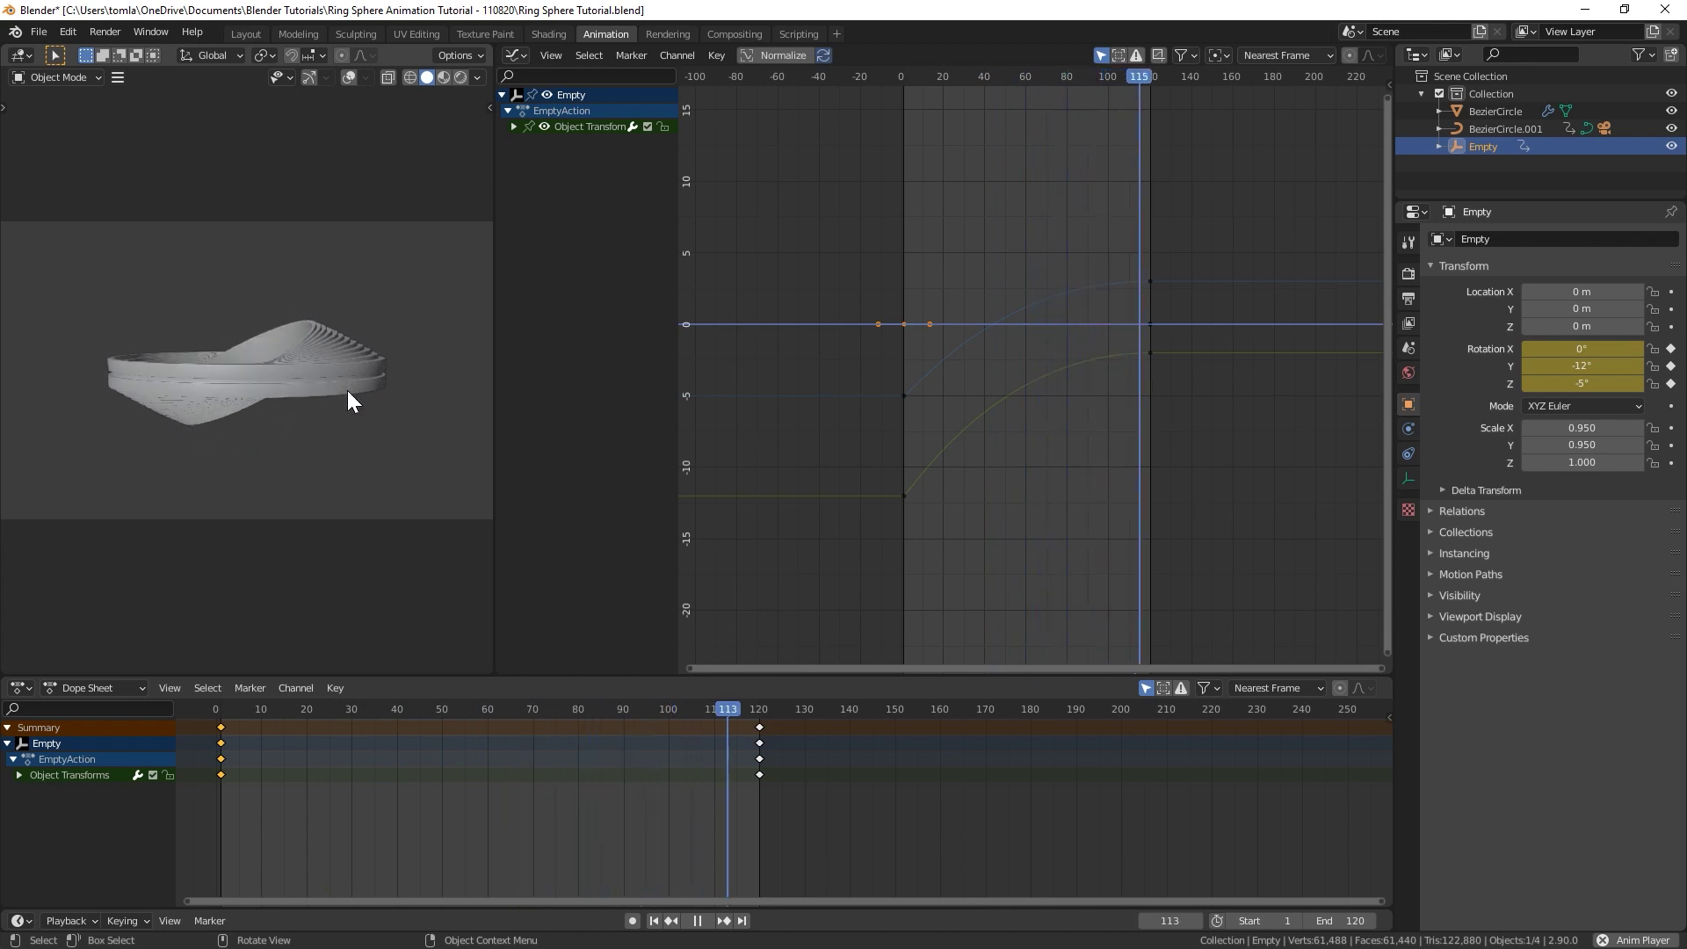
key("space")
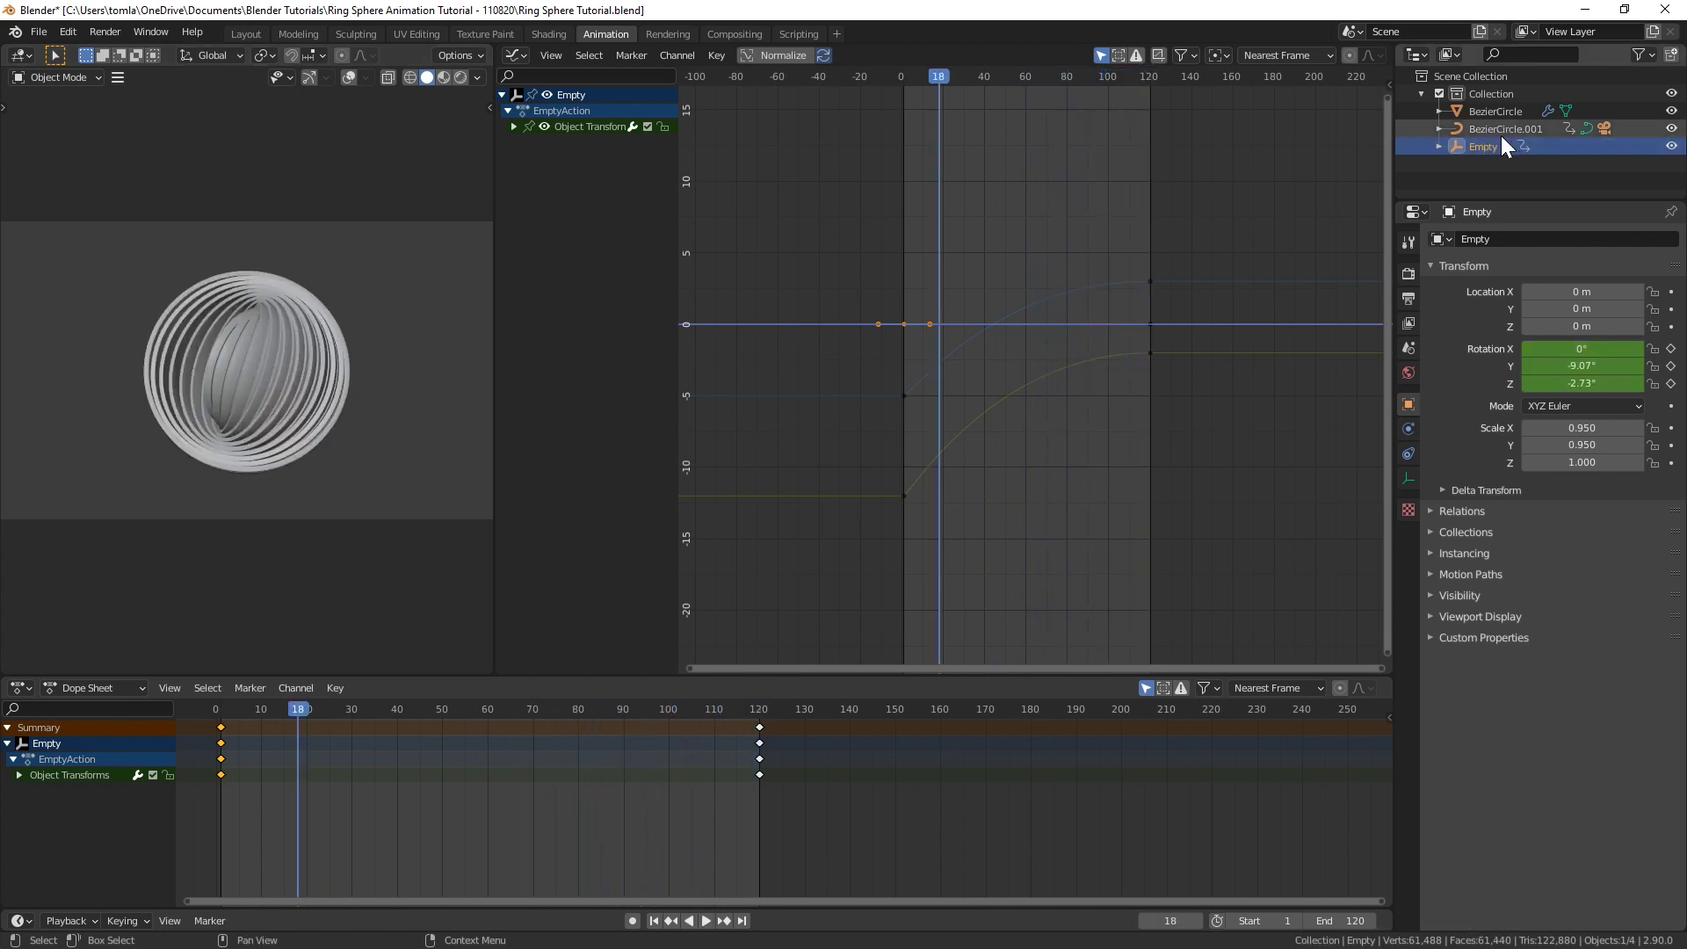
Step: Delete the unused Y and Z Euler Rotation channels from the BezierCircle.001 action
left_click(1501, 130)
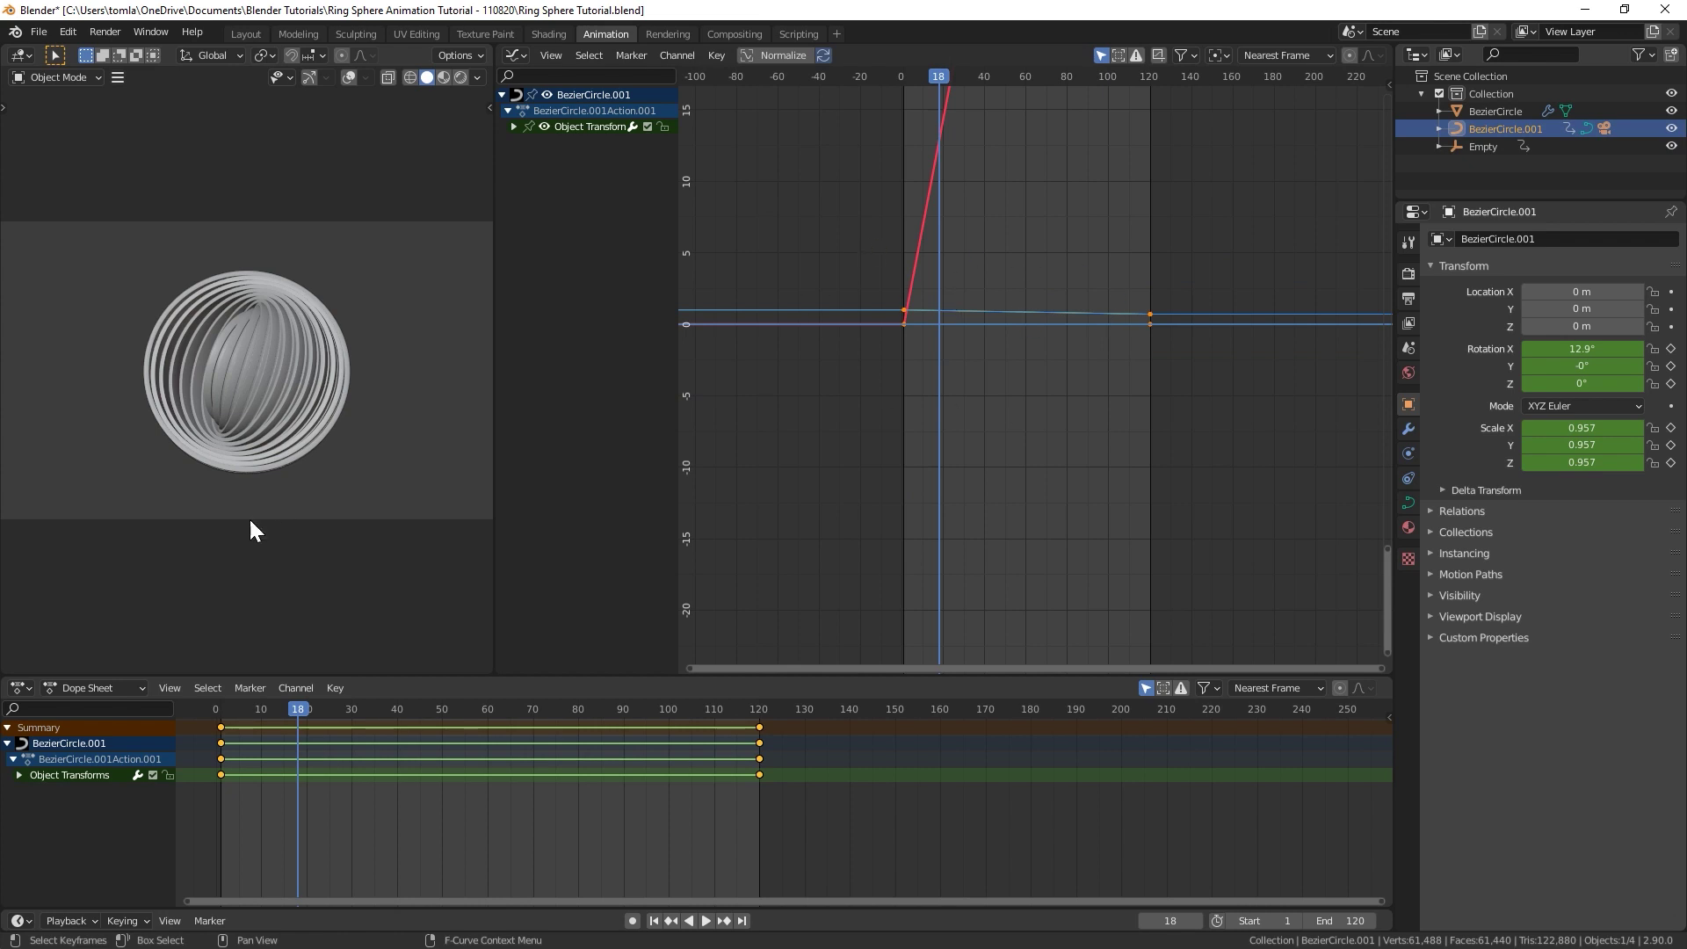
middle_click_drag(993, 263, 869, 230, "ctrl")
scroll(1046, 167, "up", 2)
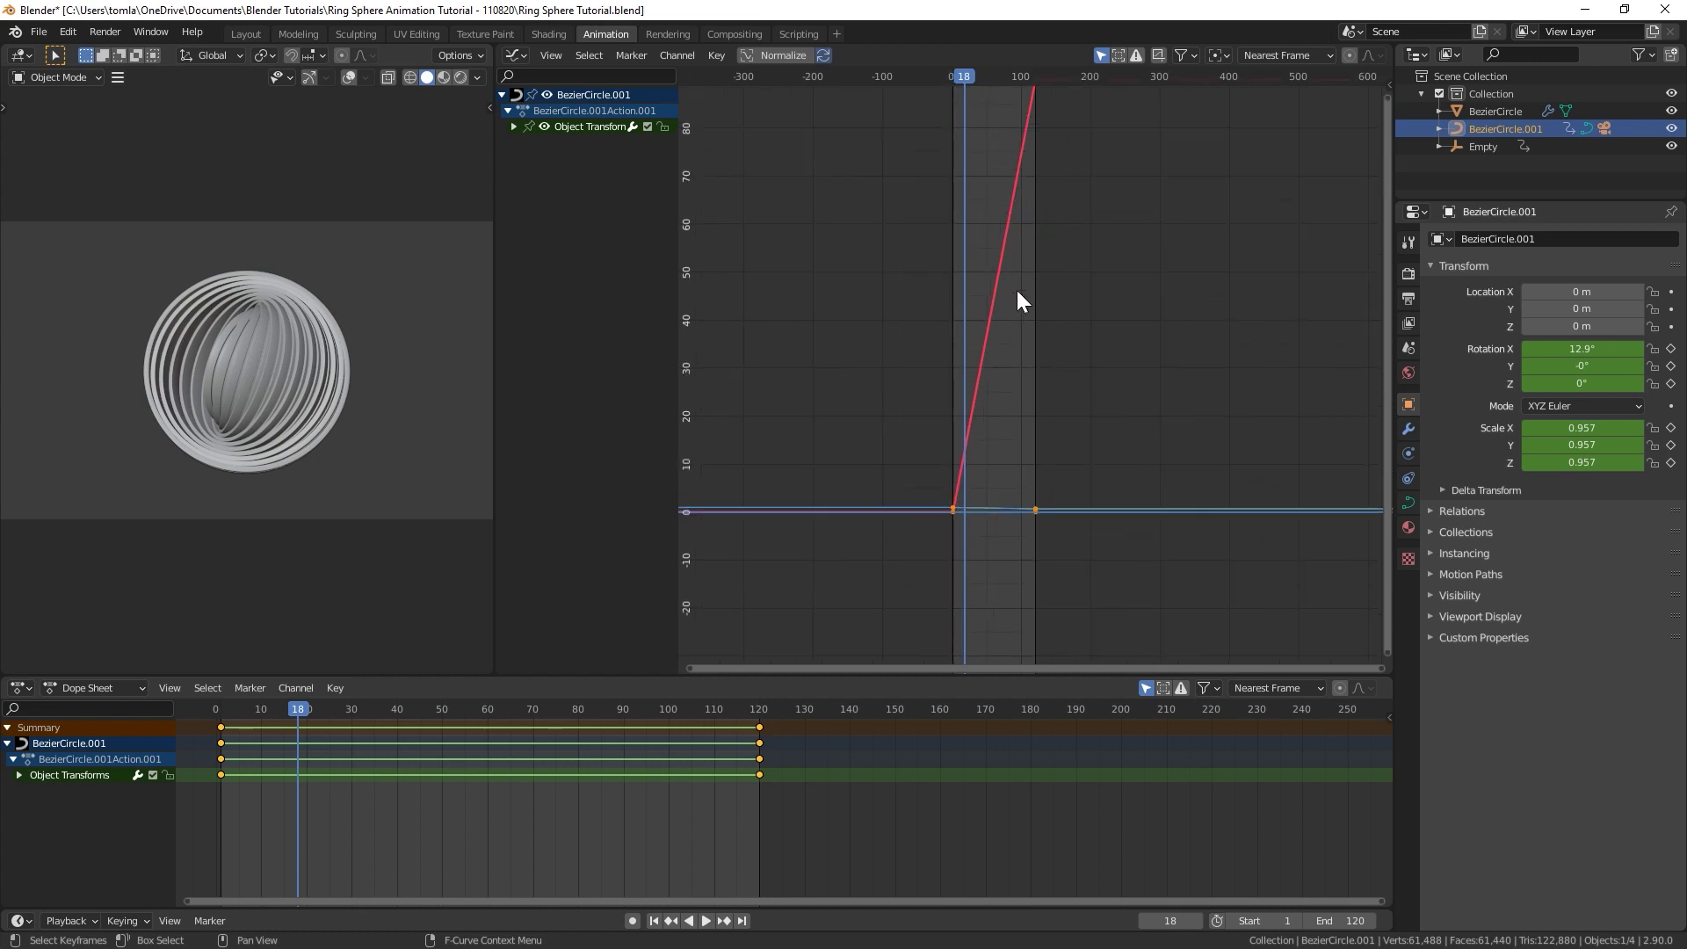
middle_click_drag(1070, 286, 978, 176)
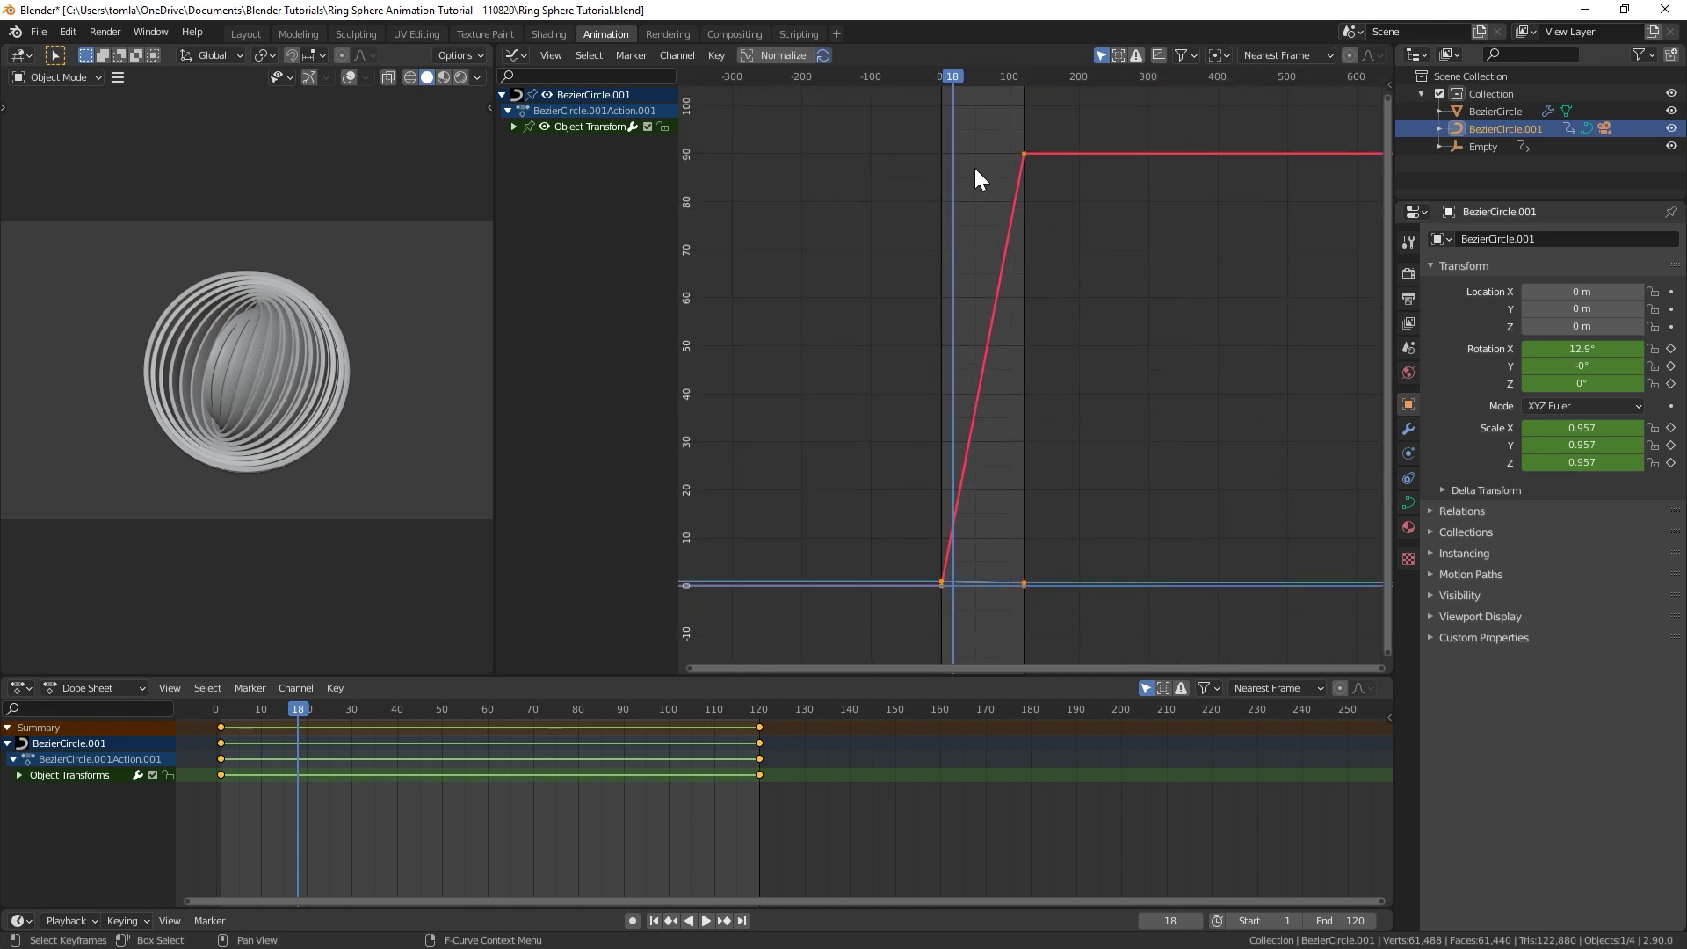
middle_click_drag(1084, 313, 1062, 294, "ctrl")
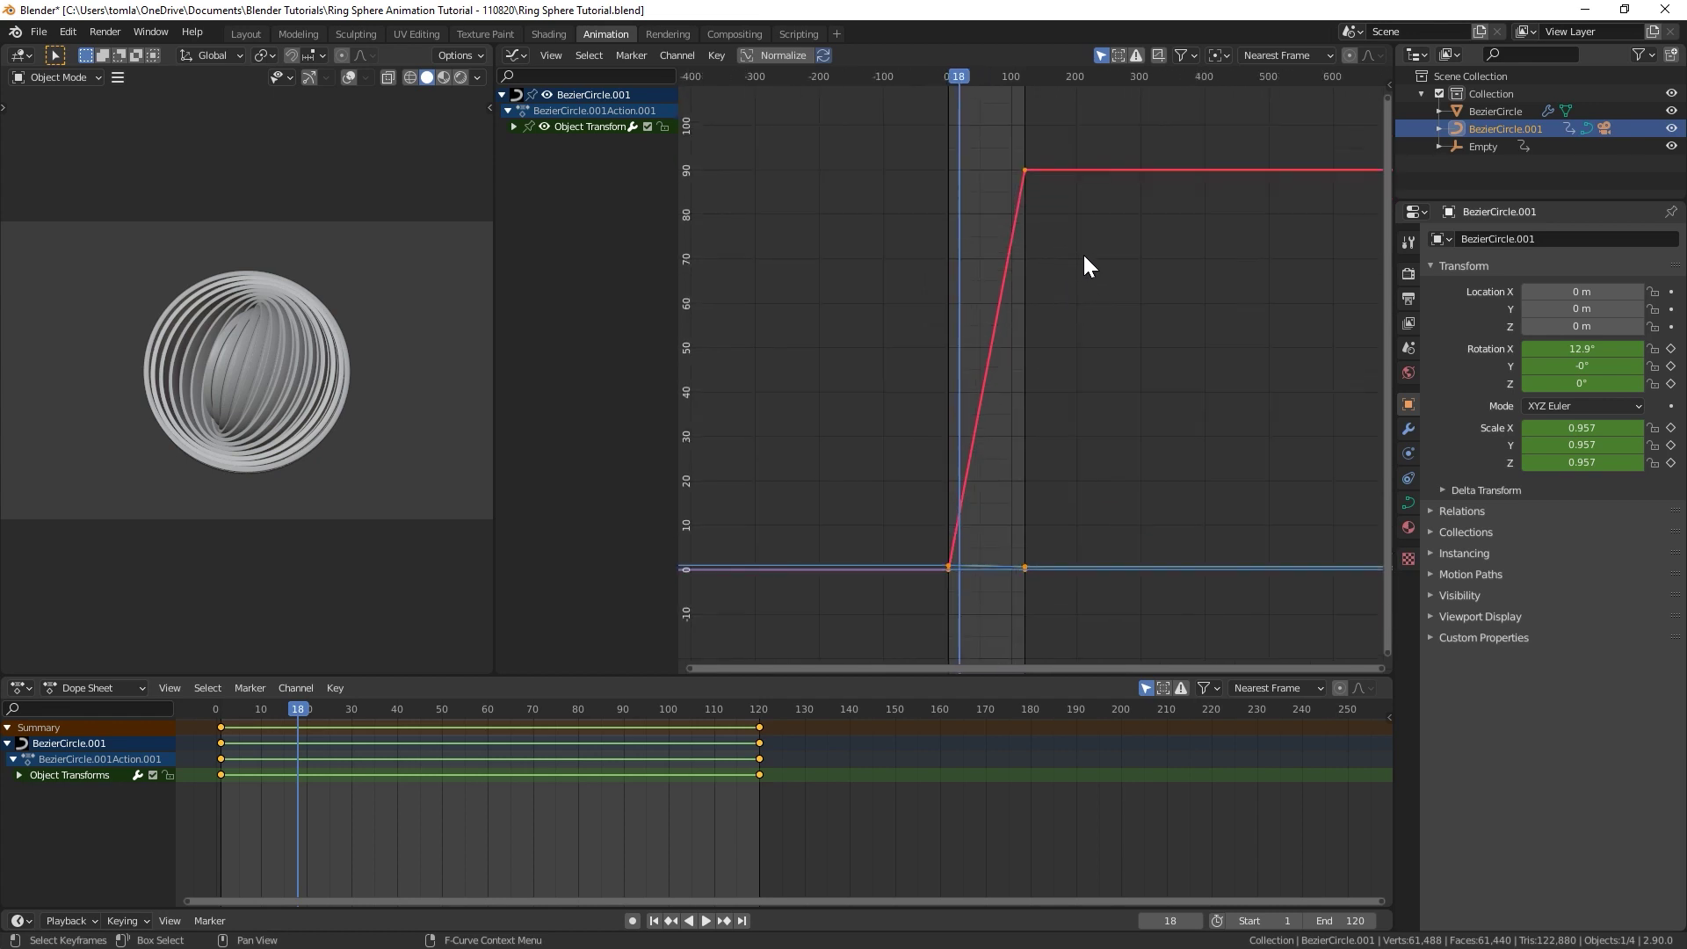
middle_click_drag(1122, 214, 798, 228, "ctrl")
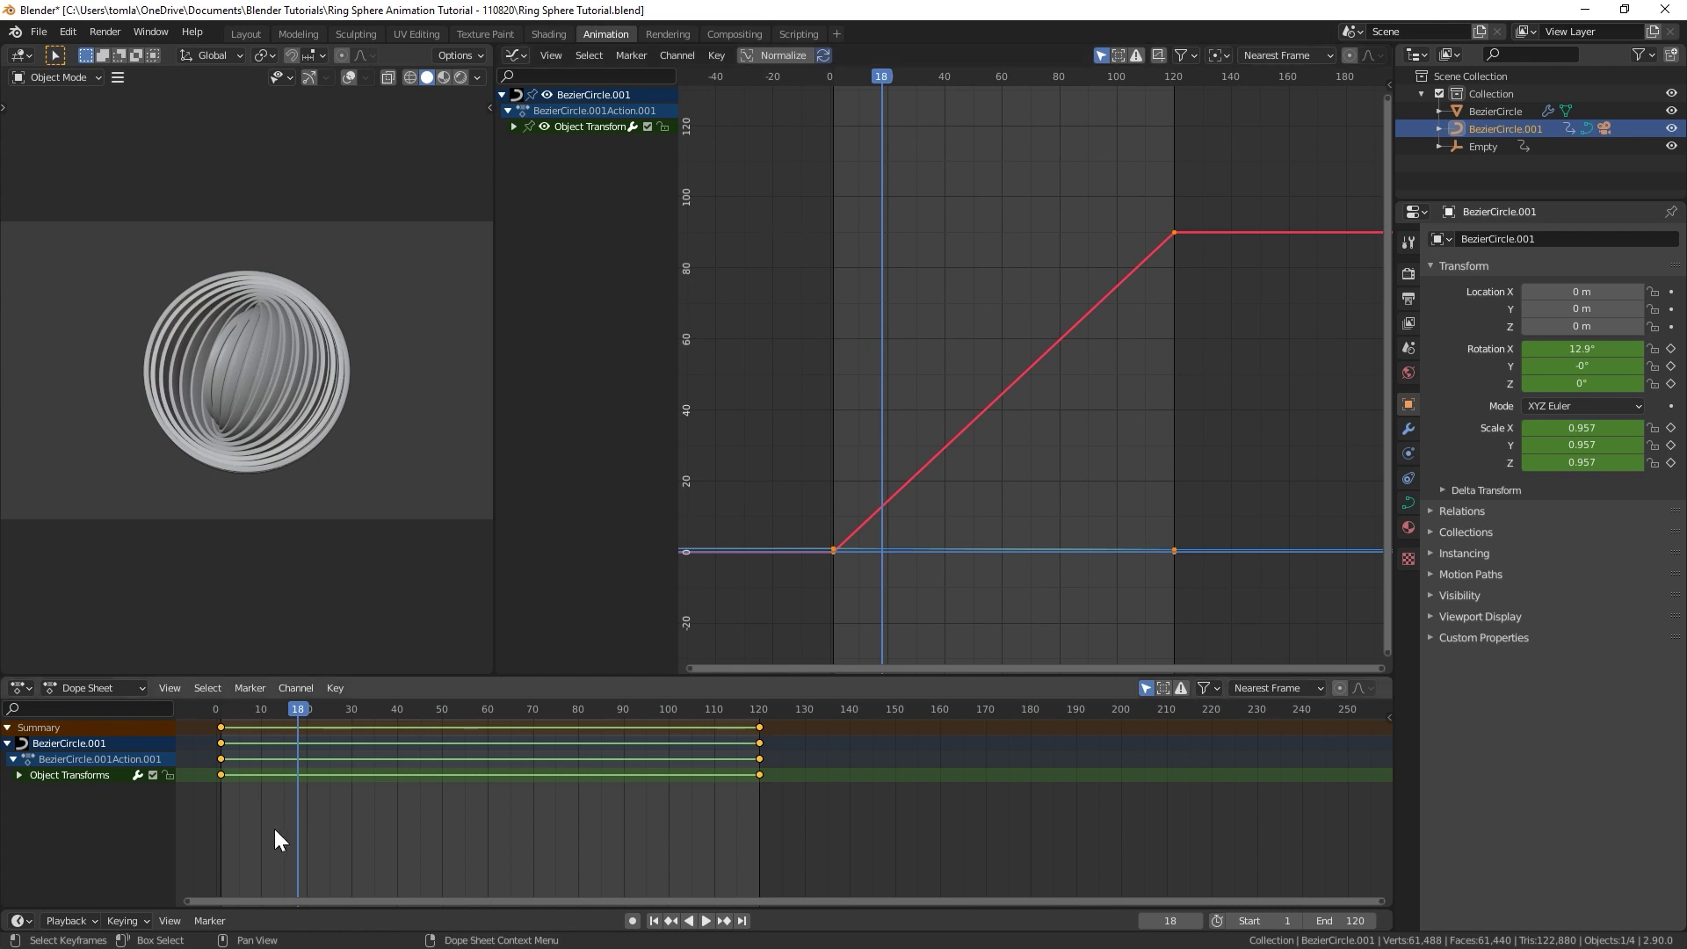
left_click(20, 774)
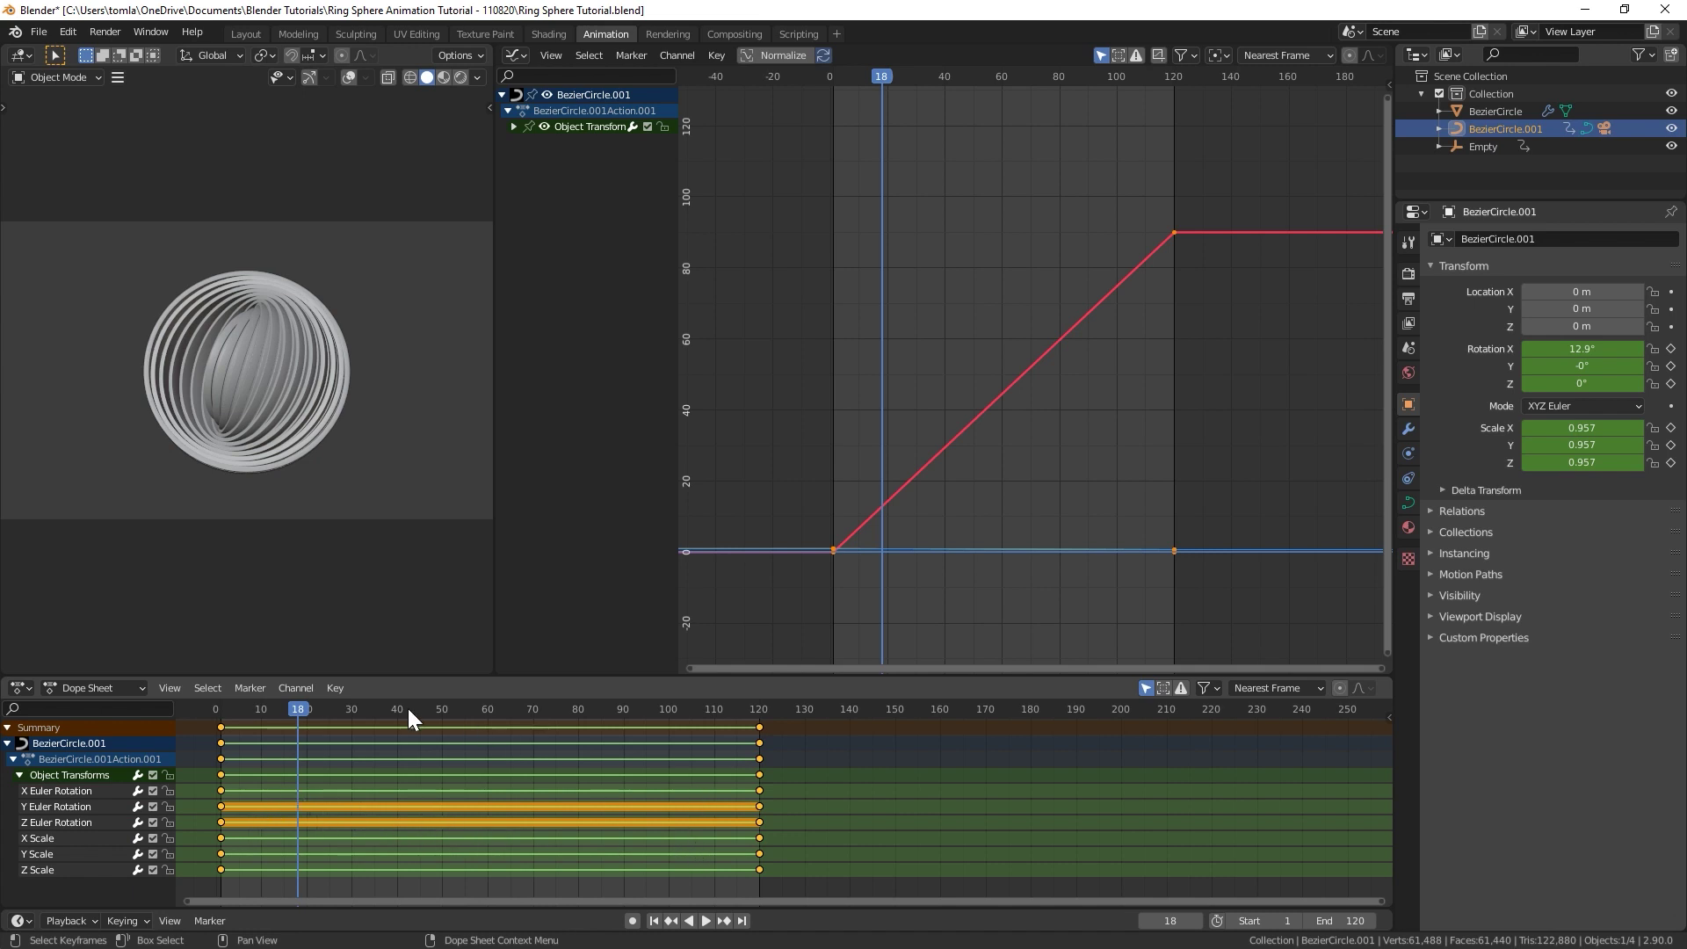
left_click(77, 824)
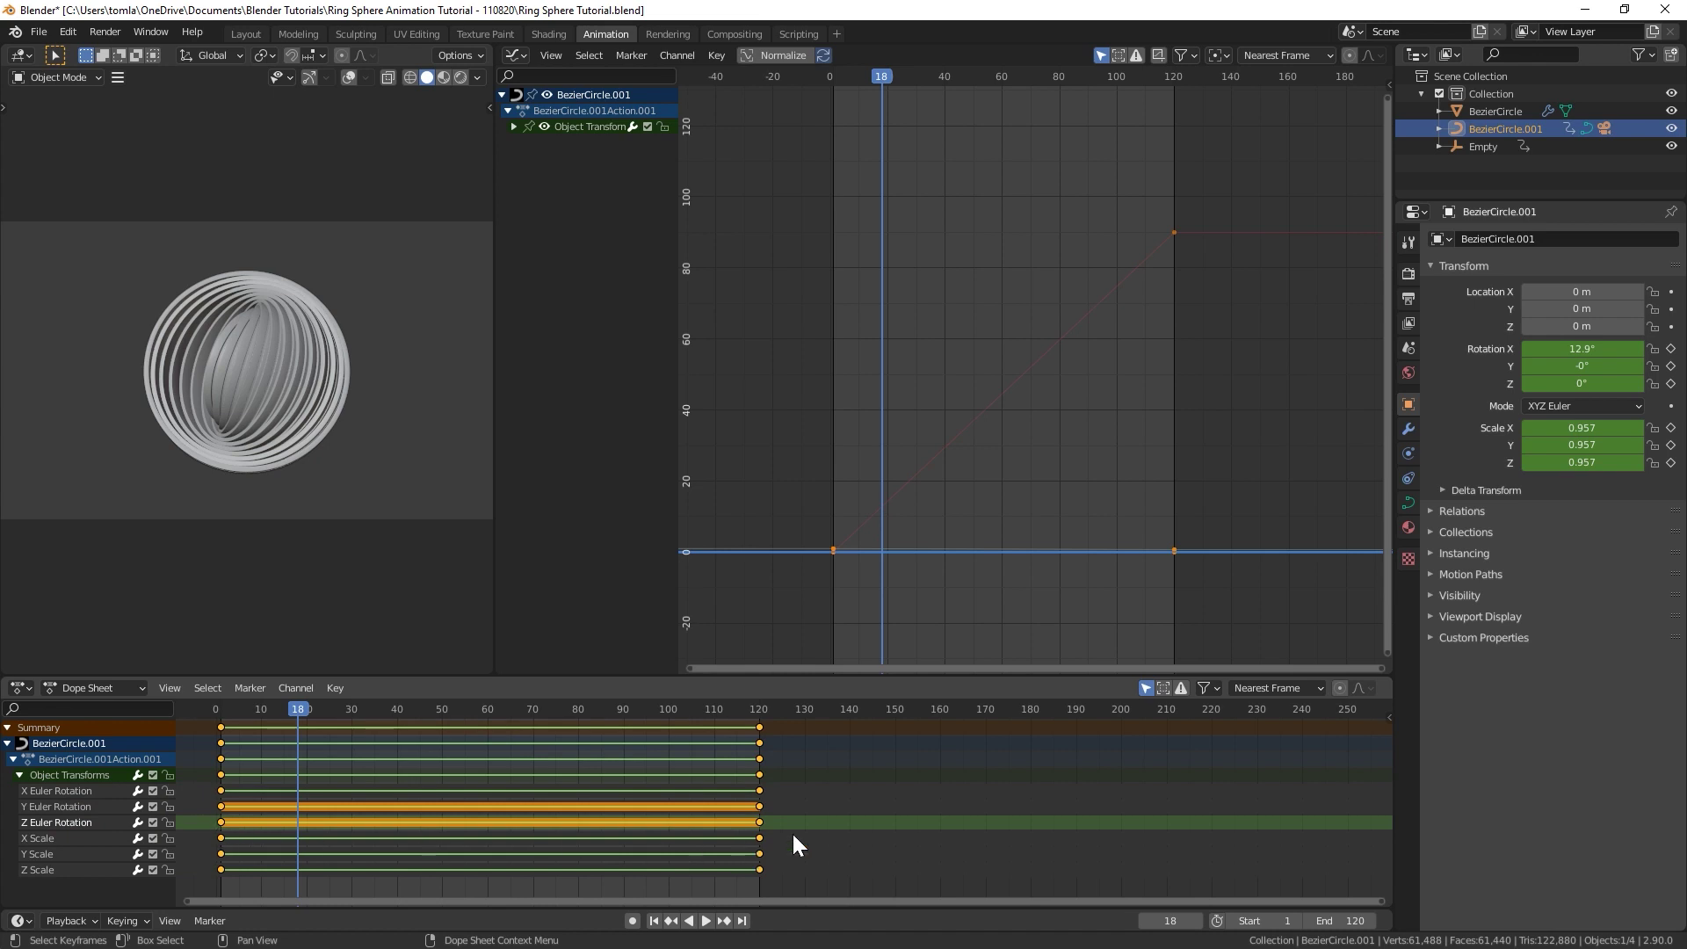
key("alt+a")
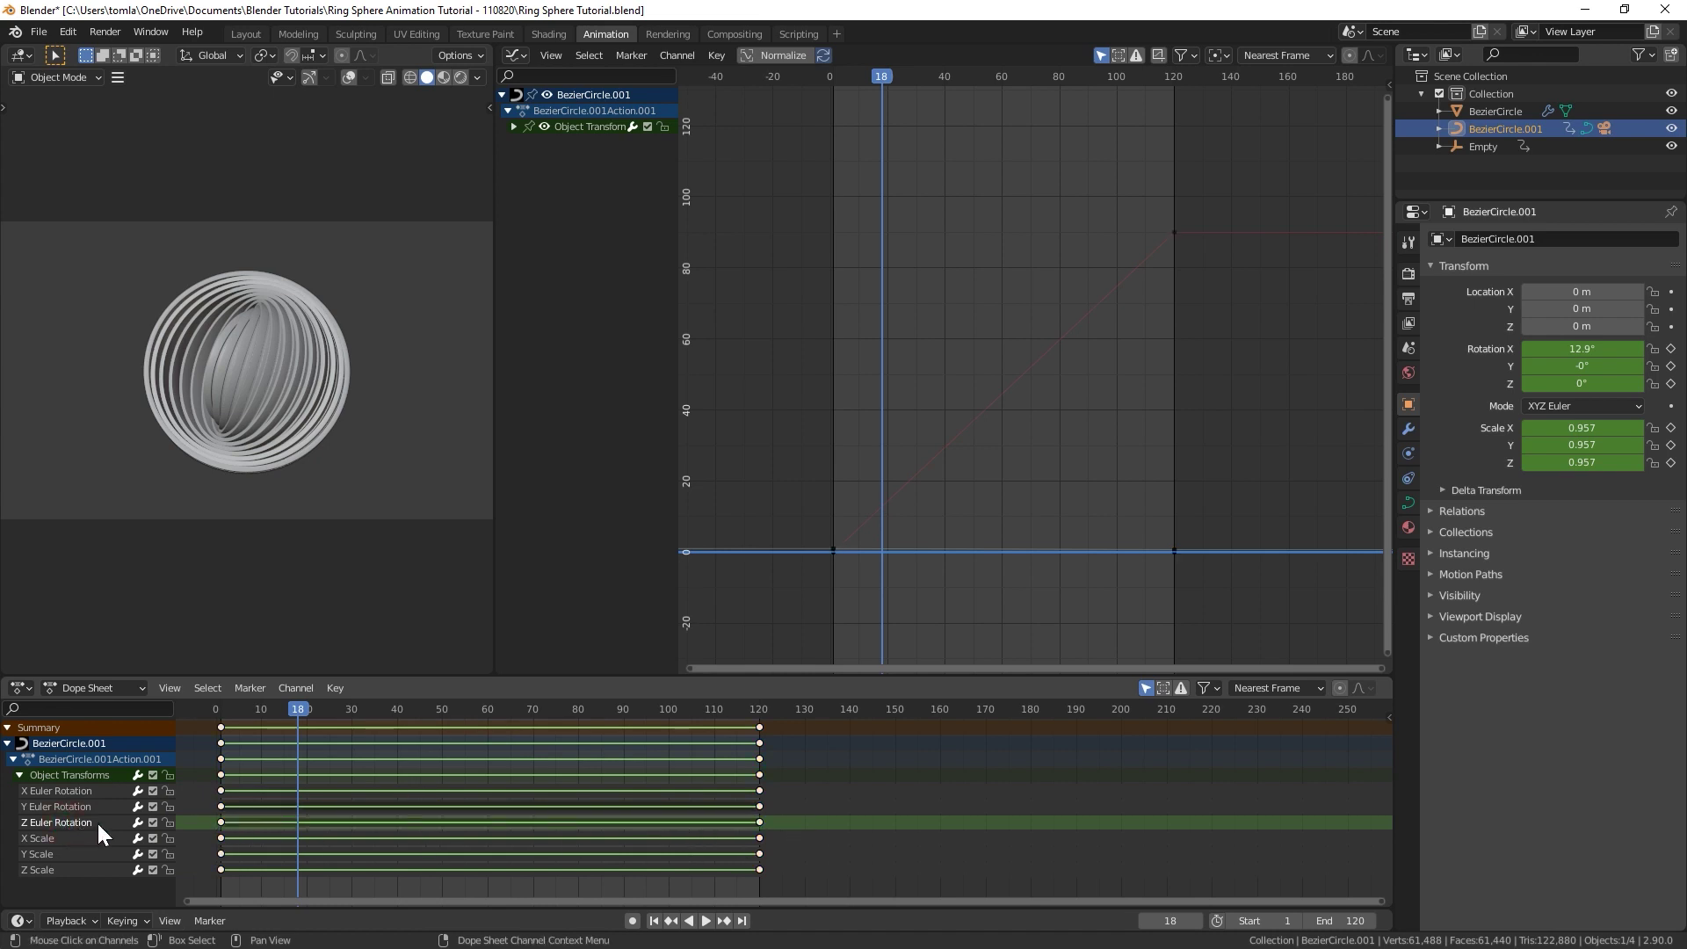
key("ctrl+z")
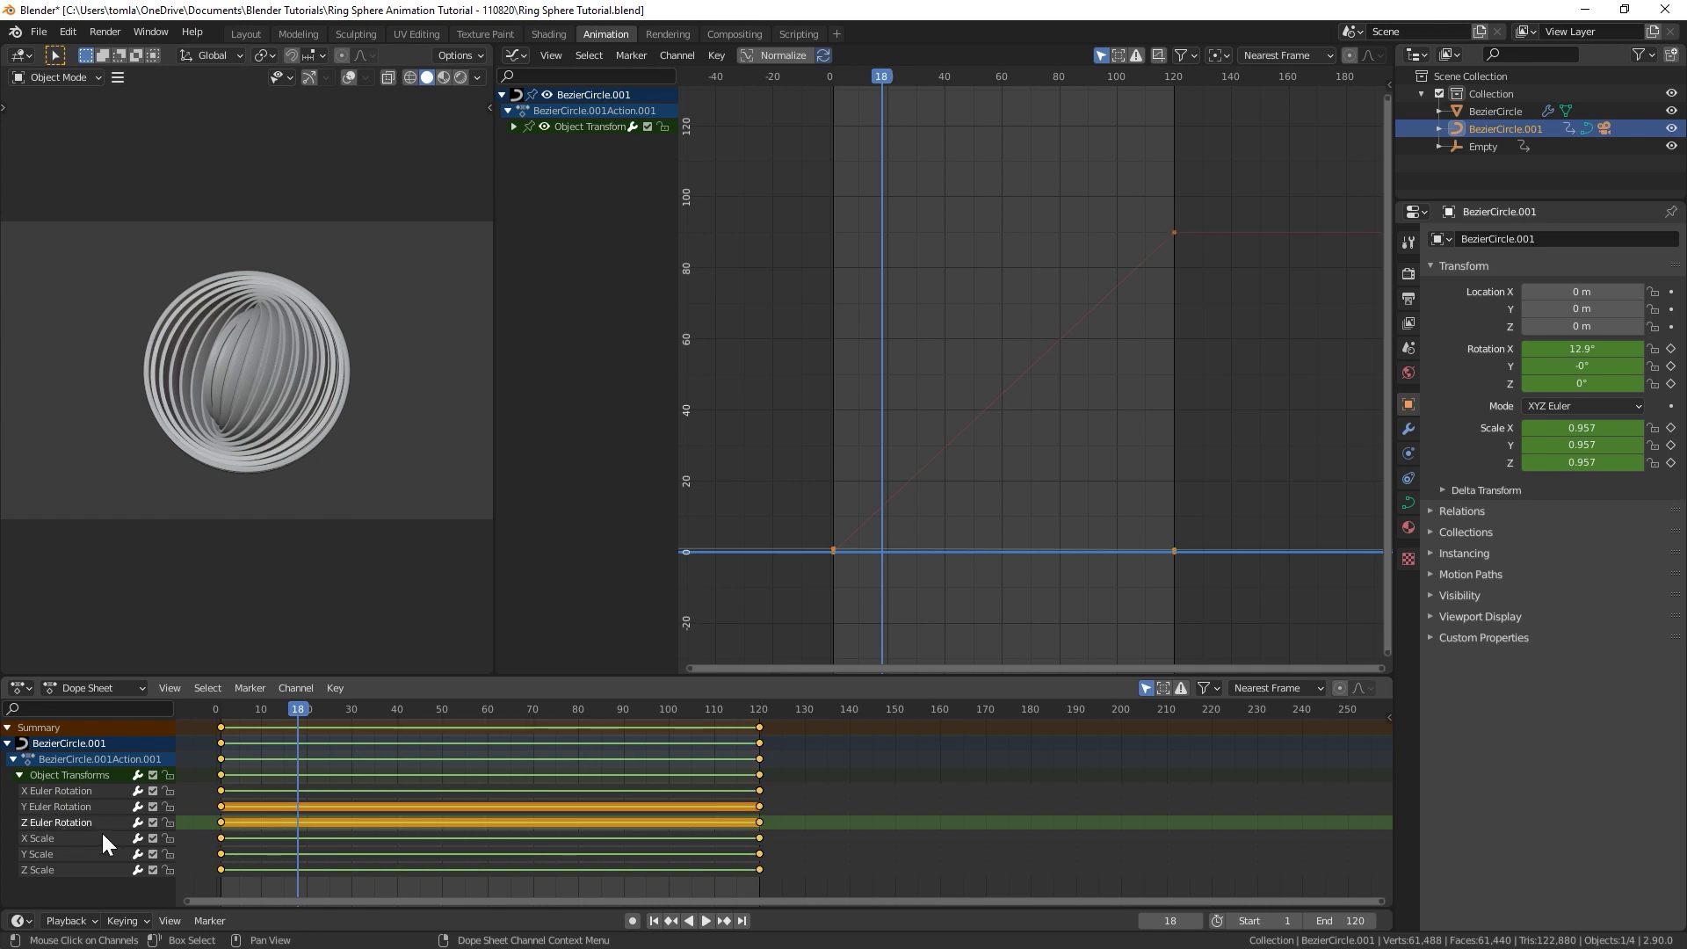
key("x")
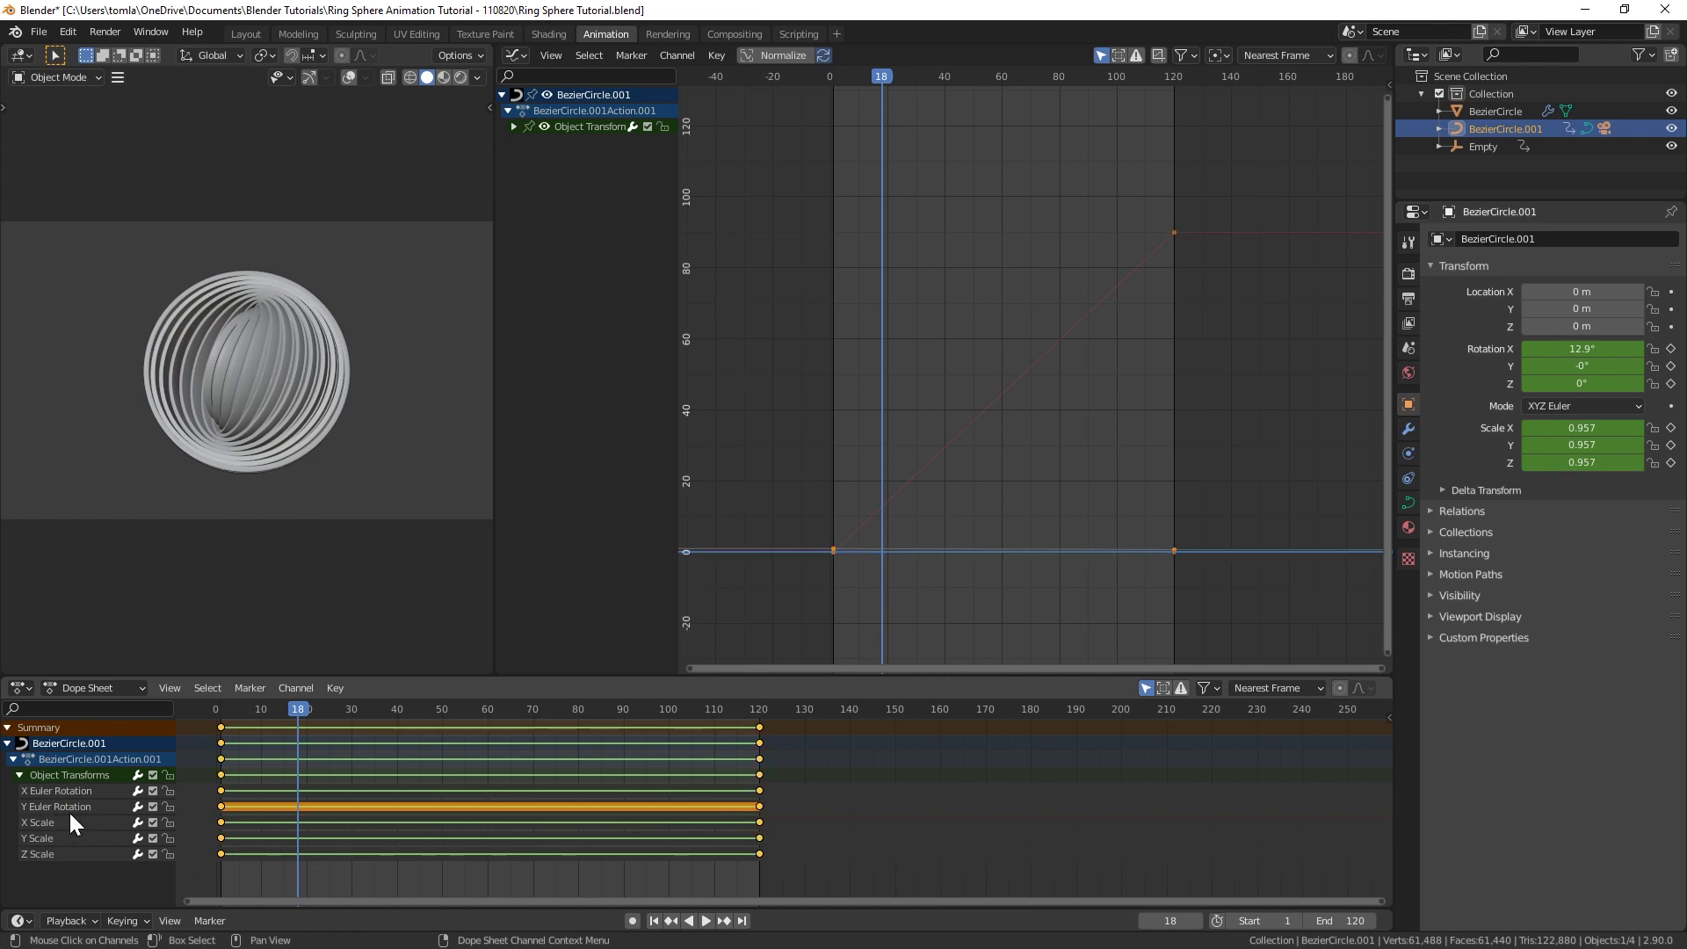
left_click(70, 810)
key("x")
Step: Play and scrub the first frames up to frame 10 to check the motion without the deleted rotation channels
key("ctrl+shift+space")
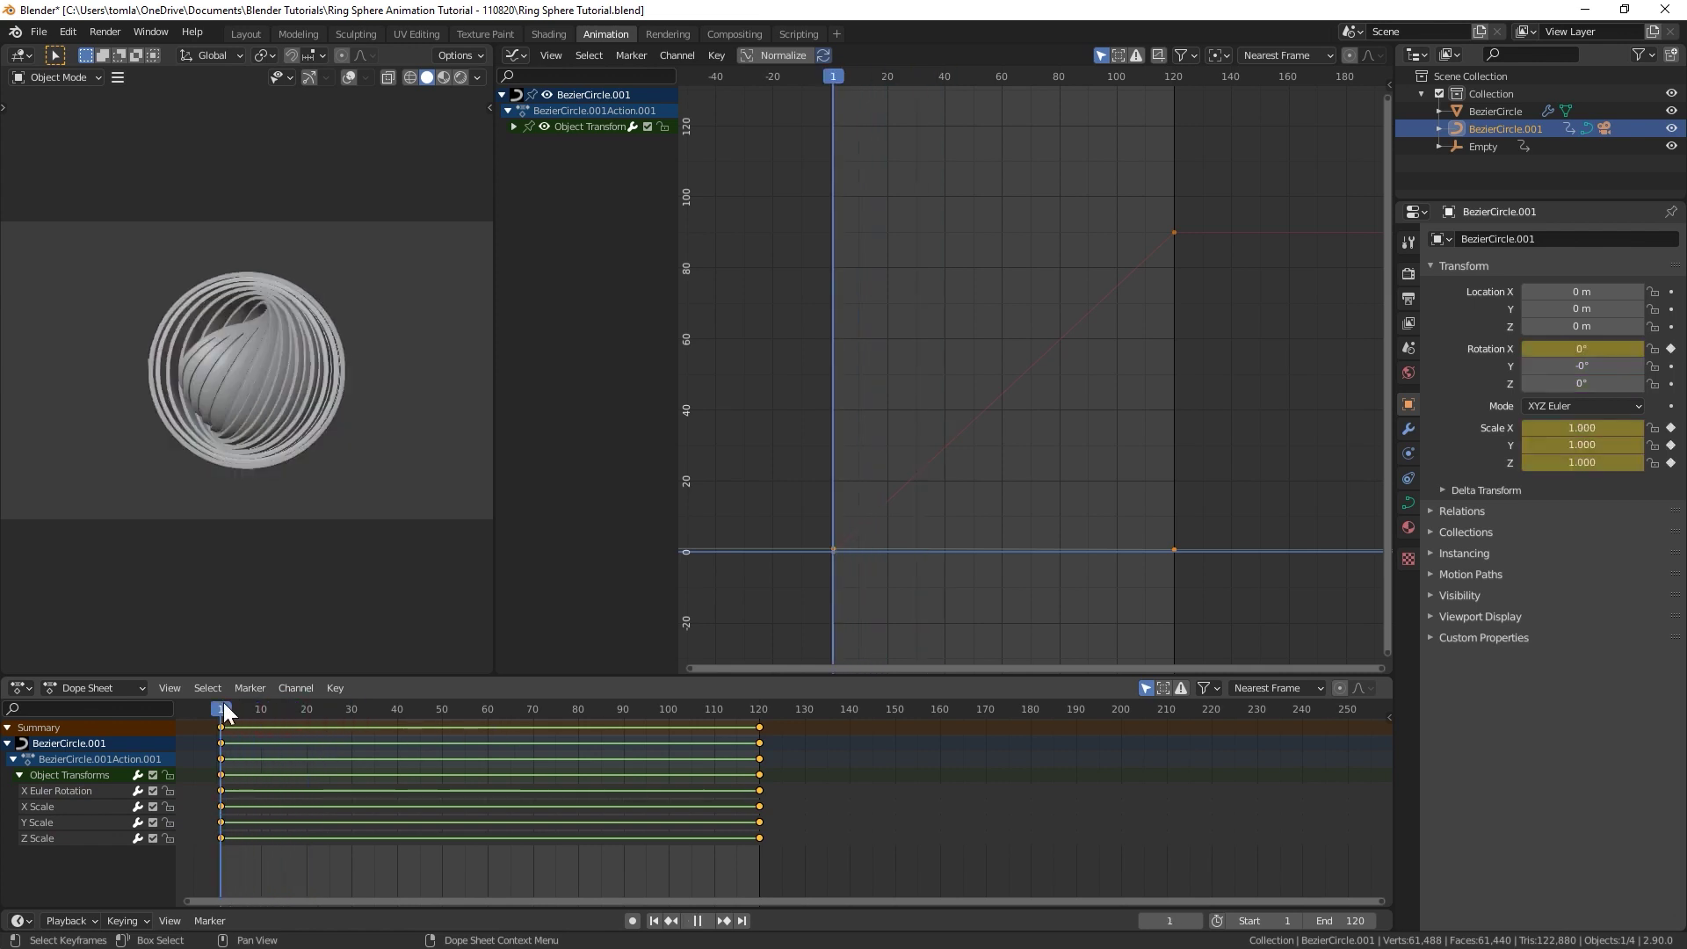
left_click_drag(226, 711, 261, 711)
key("space")
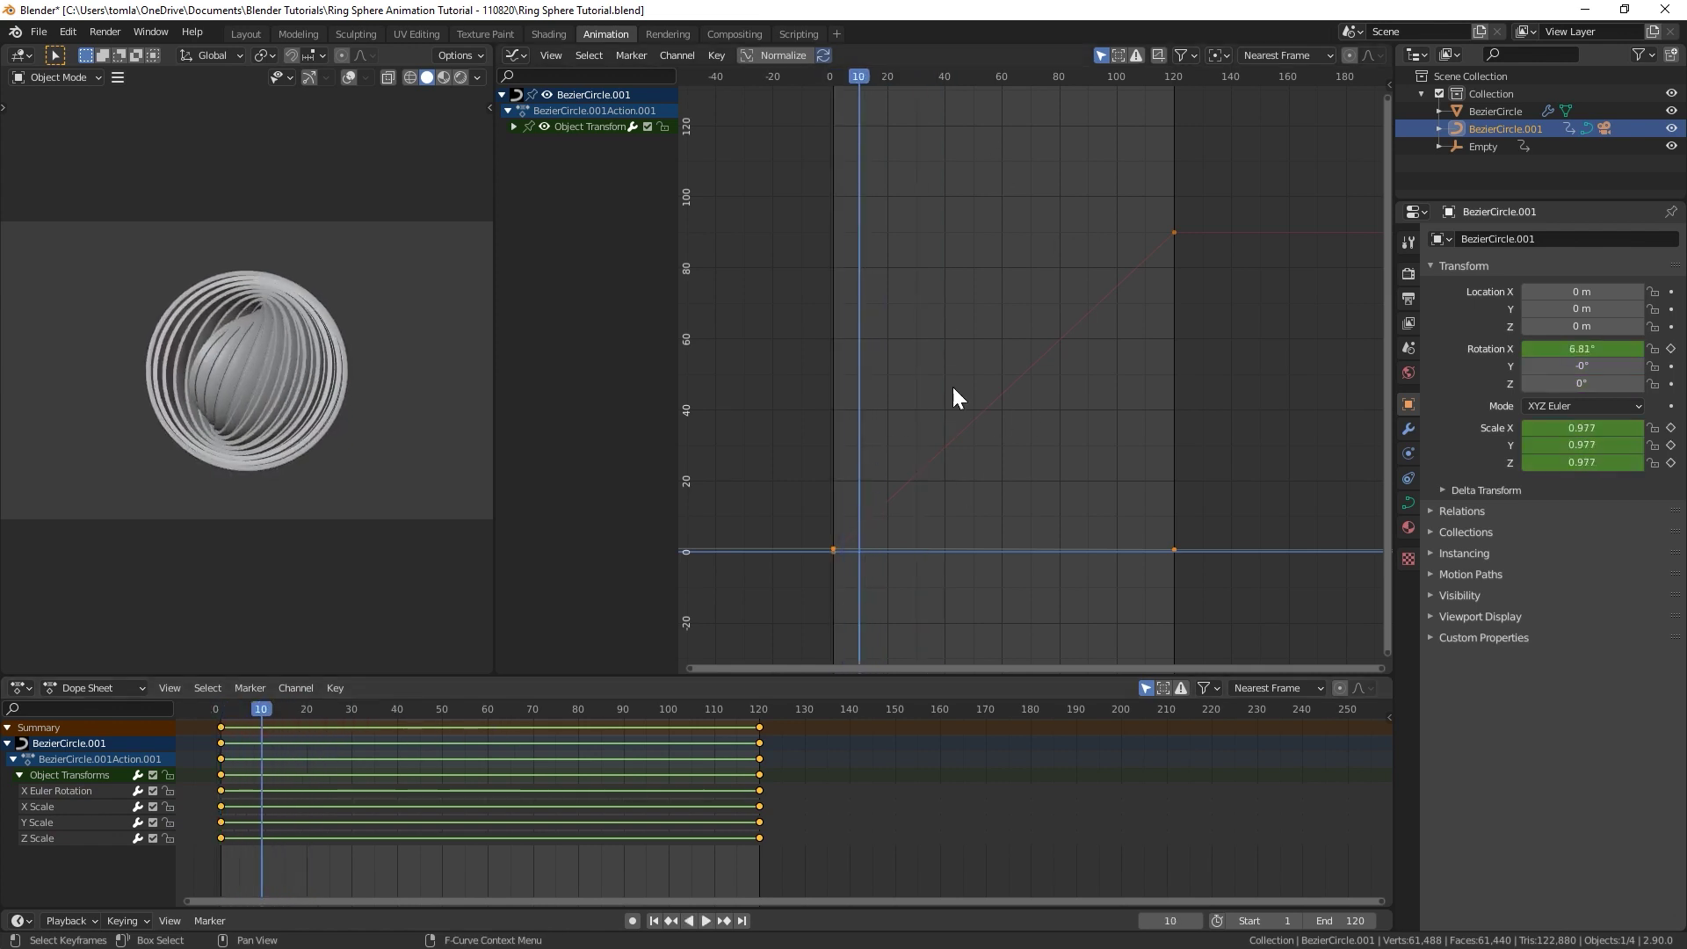
Step: Set all of BezierCircle.001's keyframes to Bezier interpolation and play back the camera orbit
left_click(54, 809)
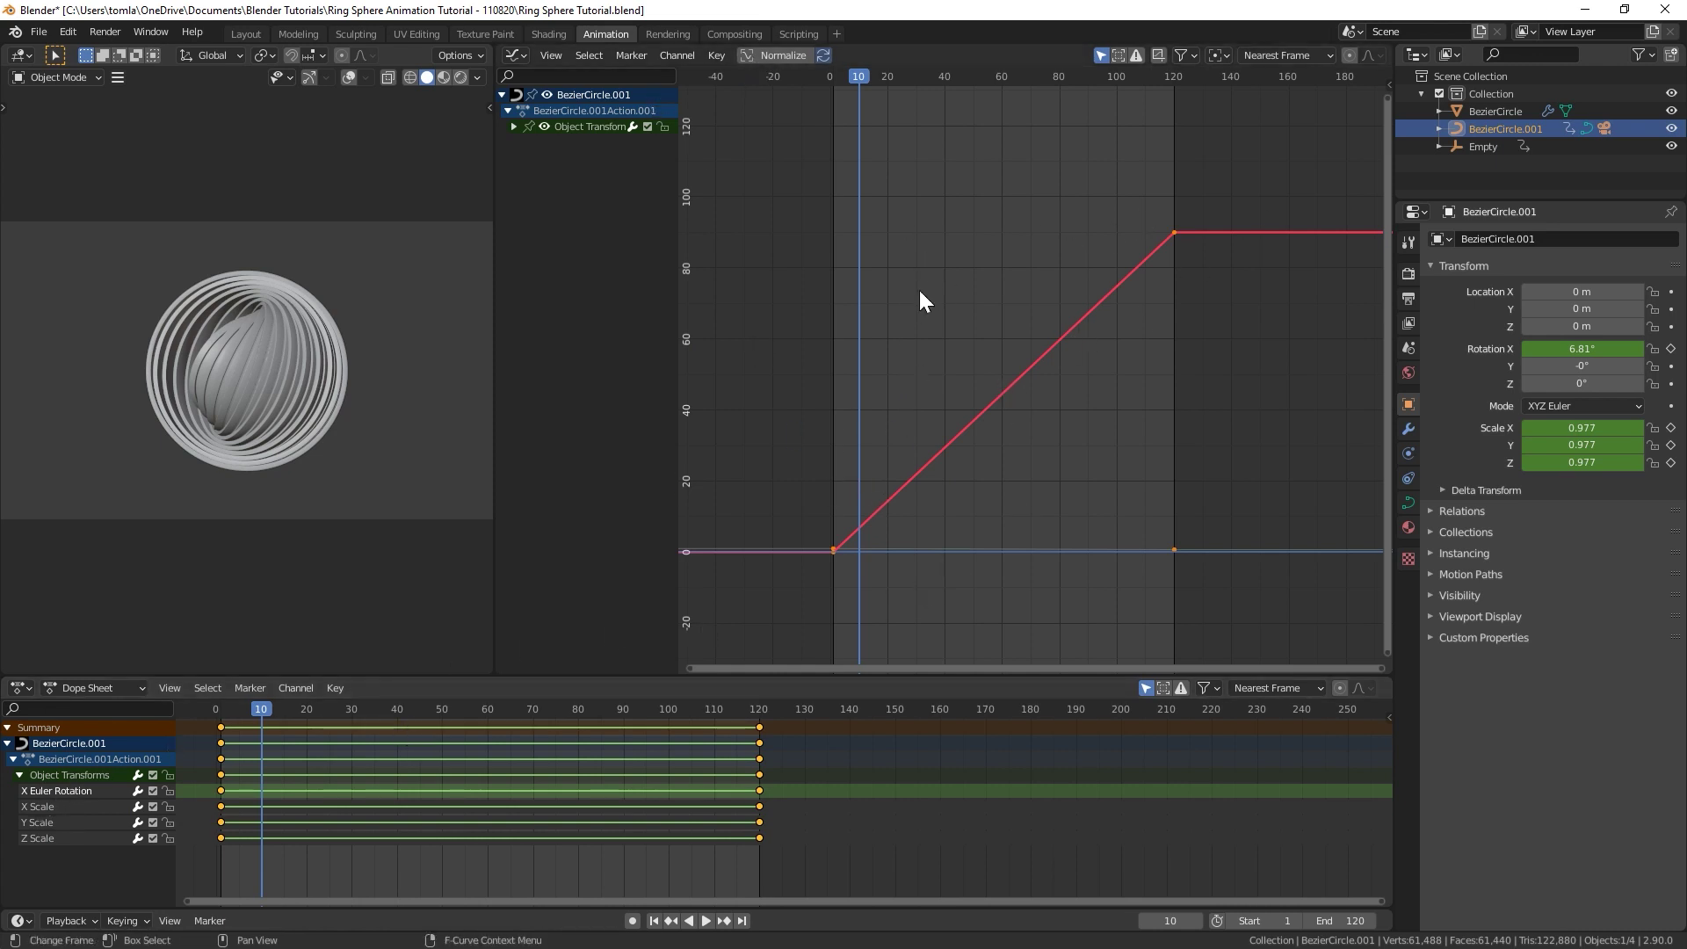
left_click(716, 55)
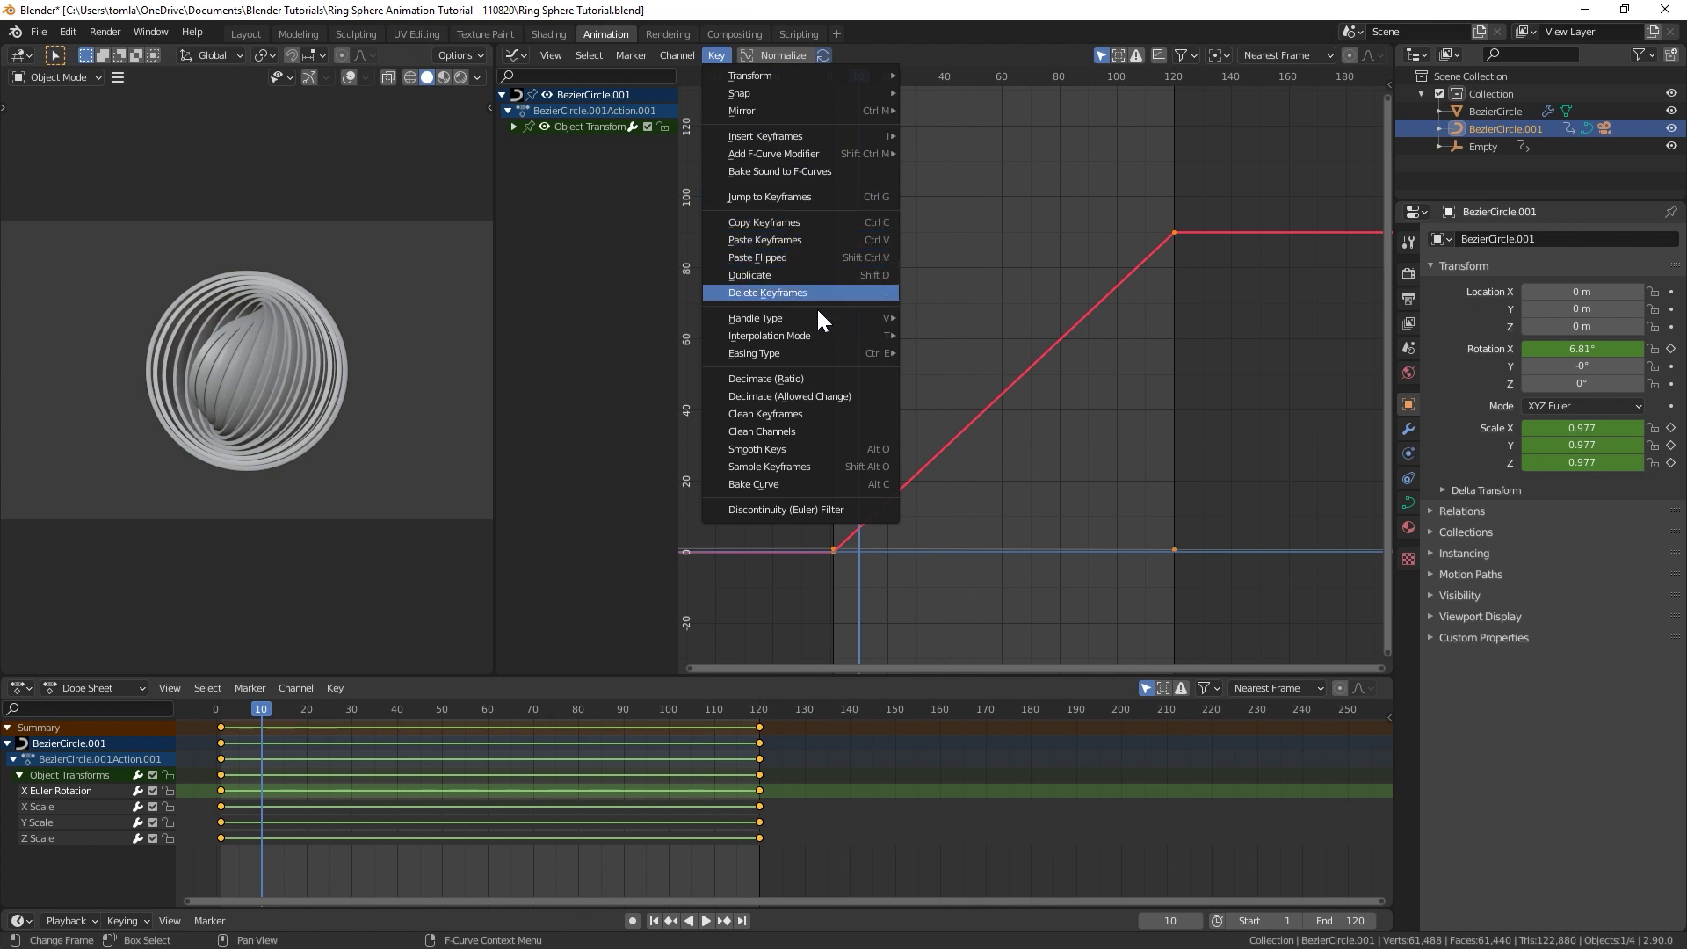
mouse_move(813, 341)
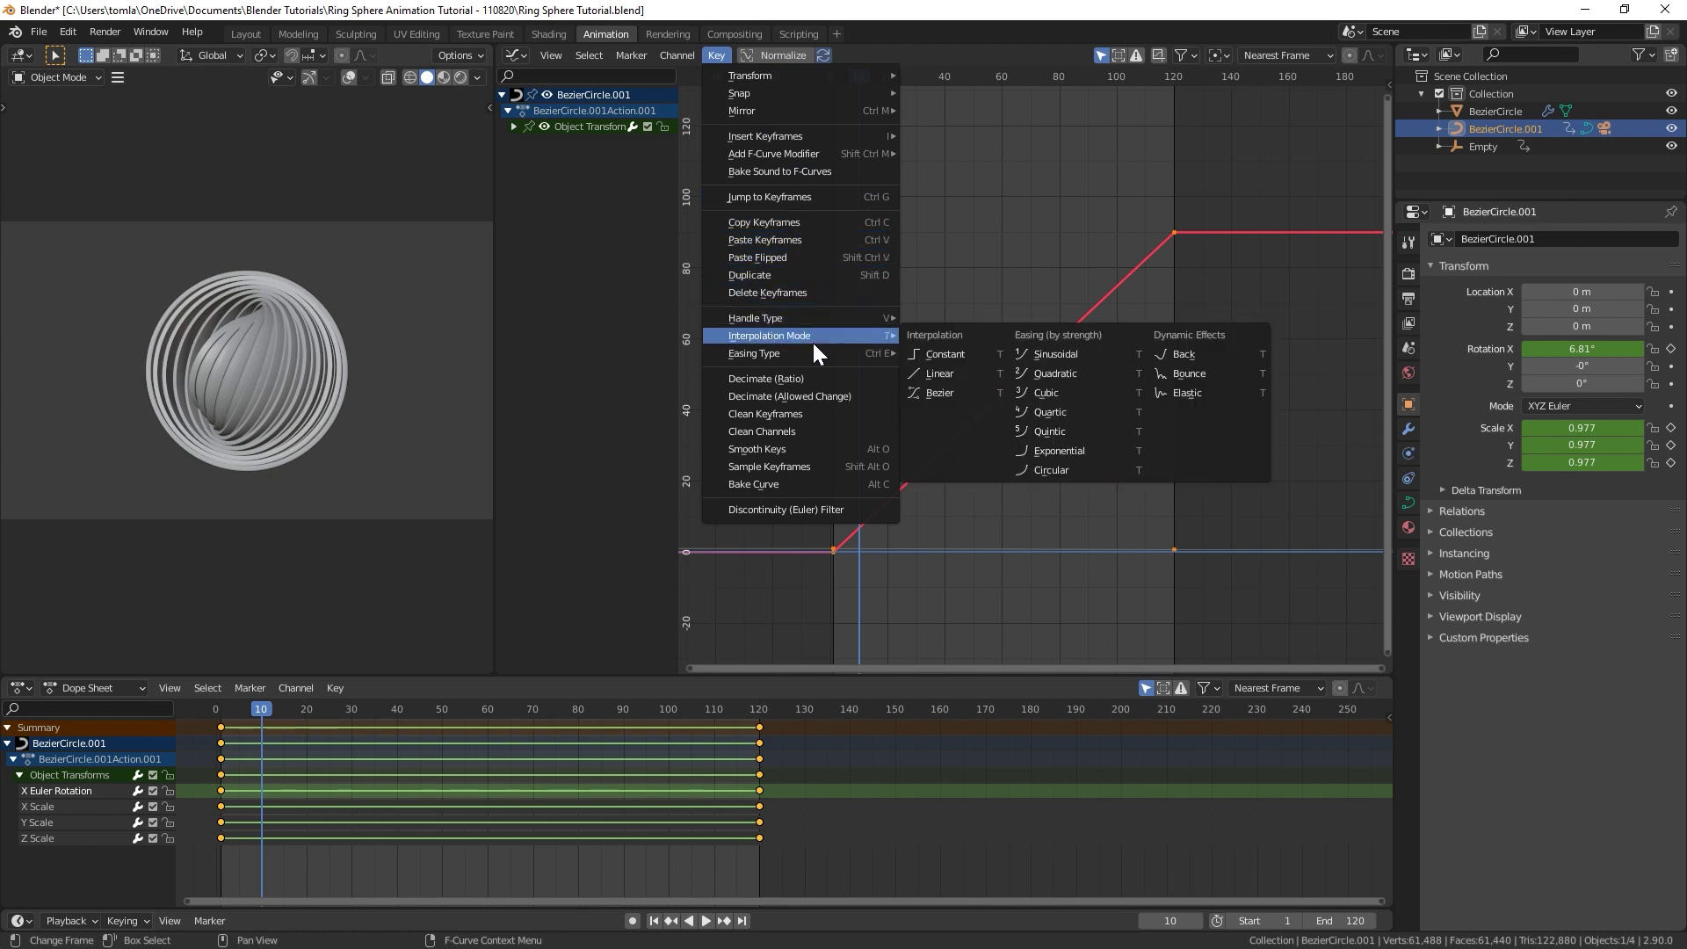
left_click(947, 395)
key("space")
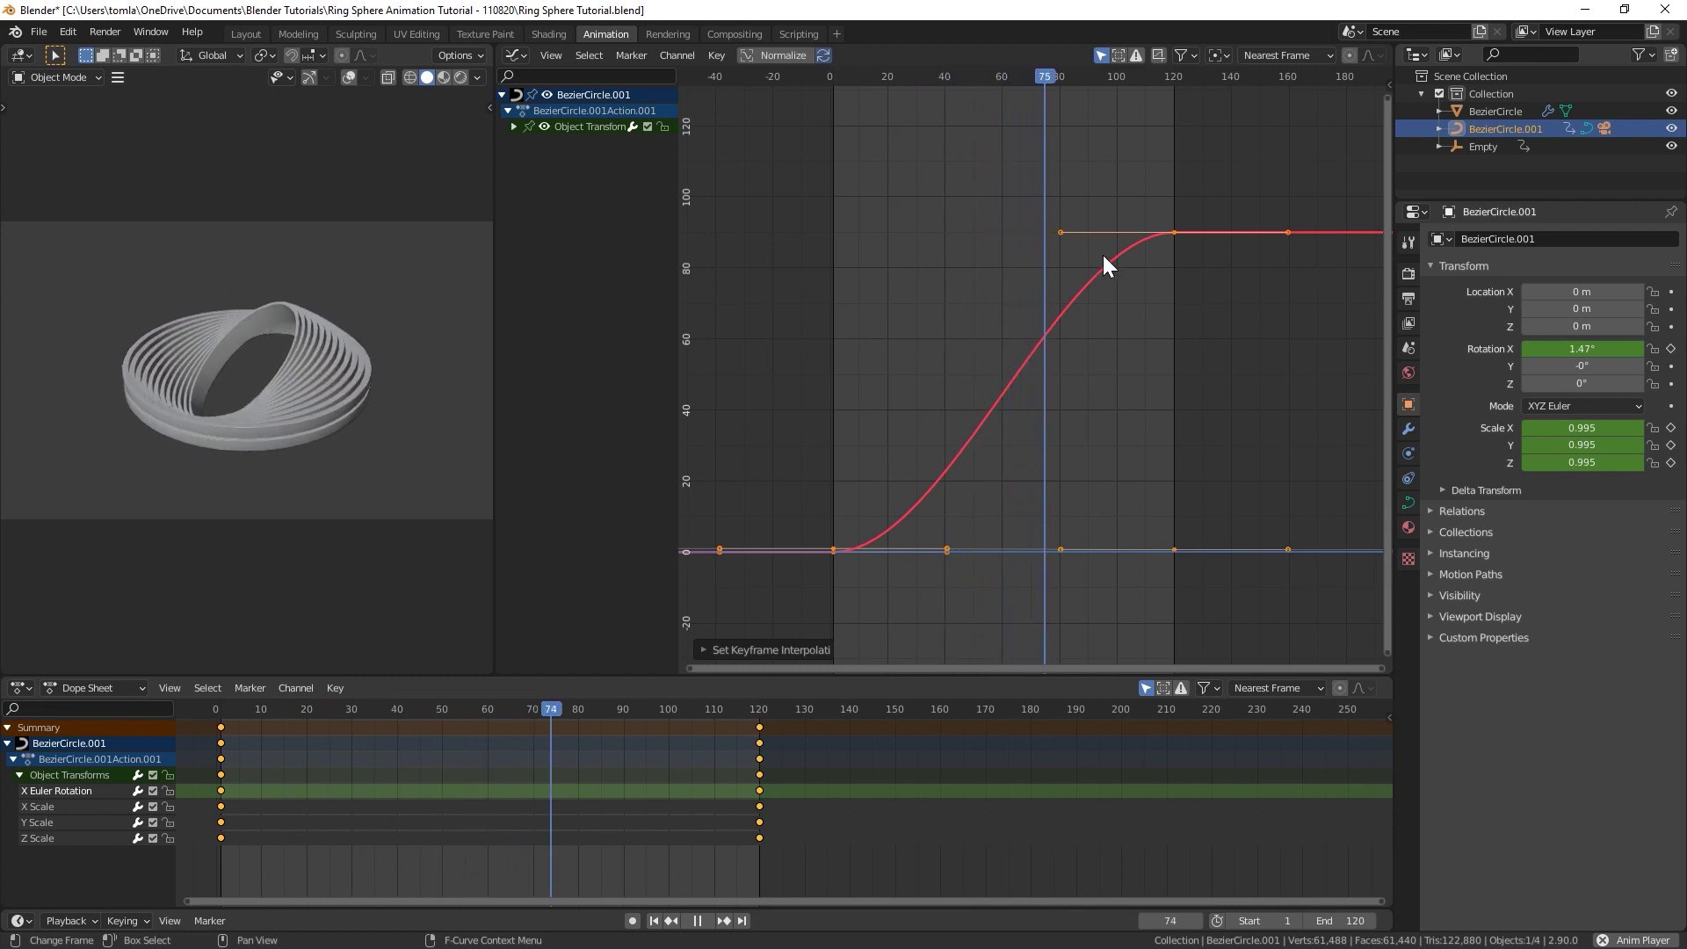
key("Escape")
Step: Shorten the handles of BezierCircle.001's frame 1 X rotation keyframe to about 0.3 times and rotate them upward for a steep start
left_click(834, 552)
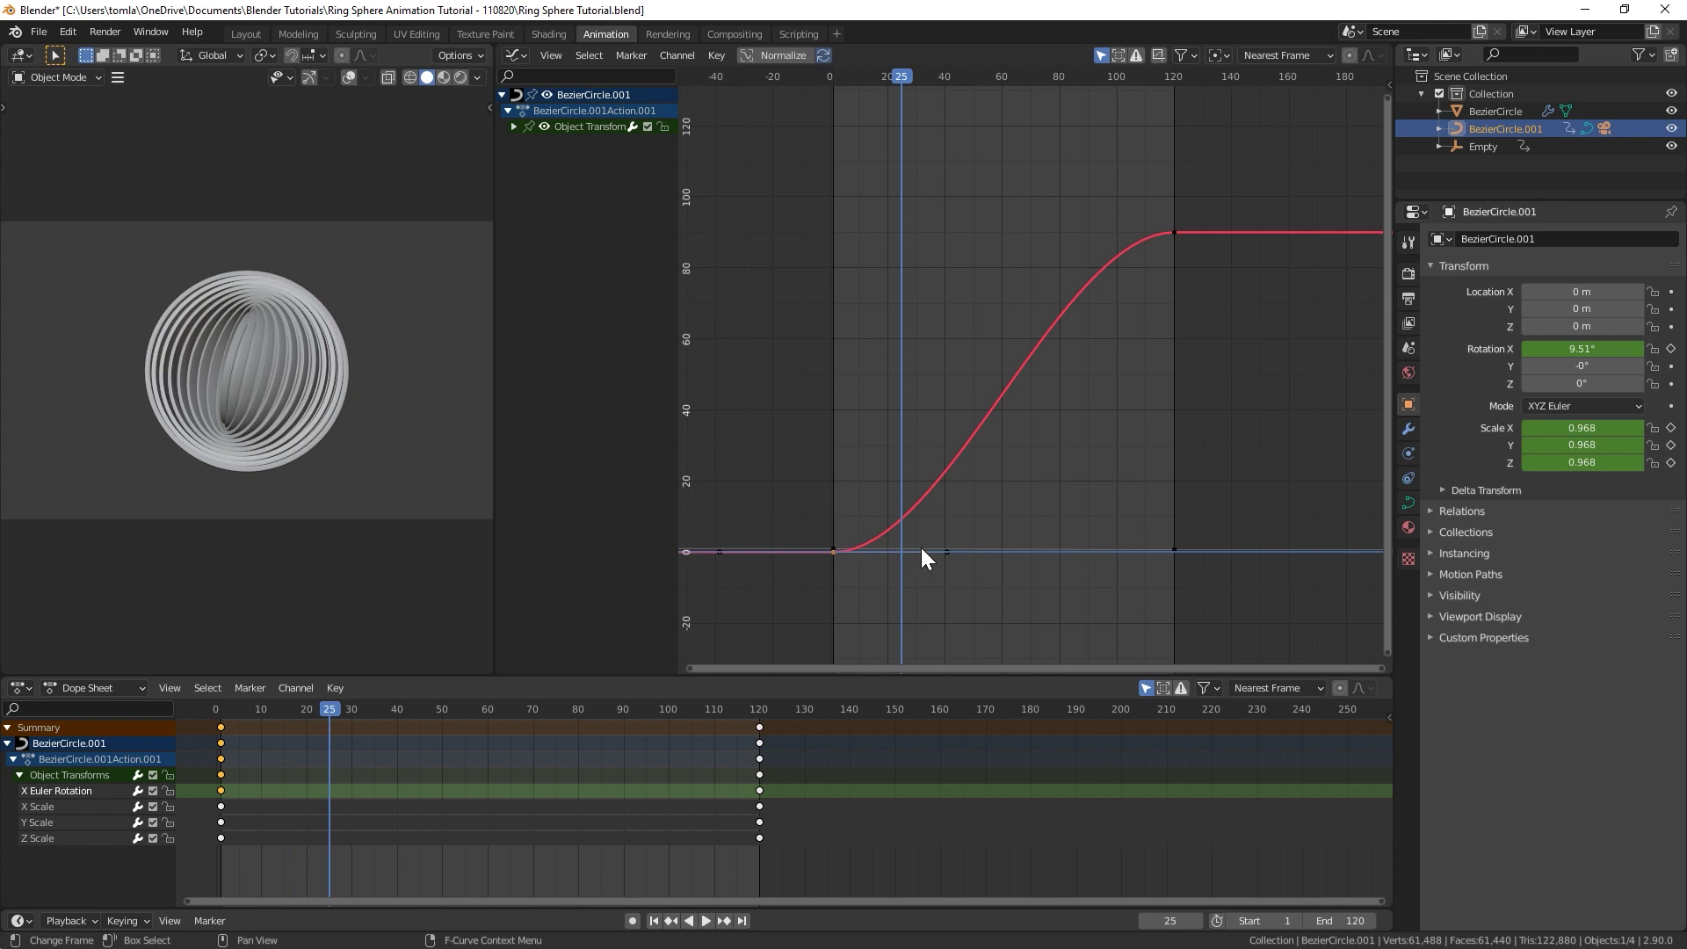
key("s")
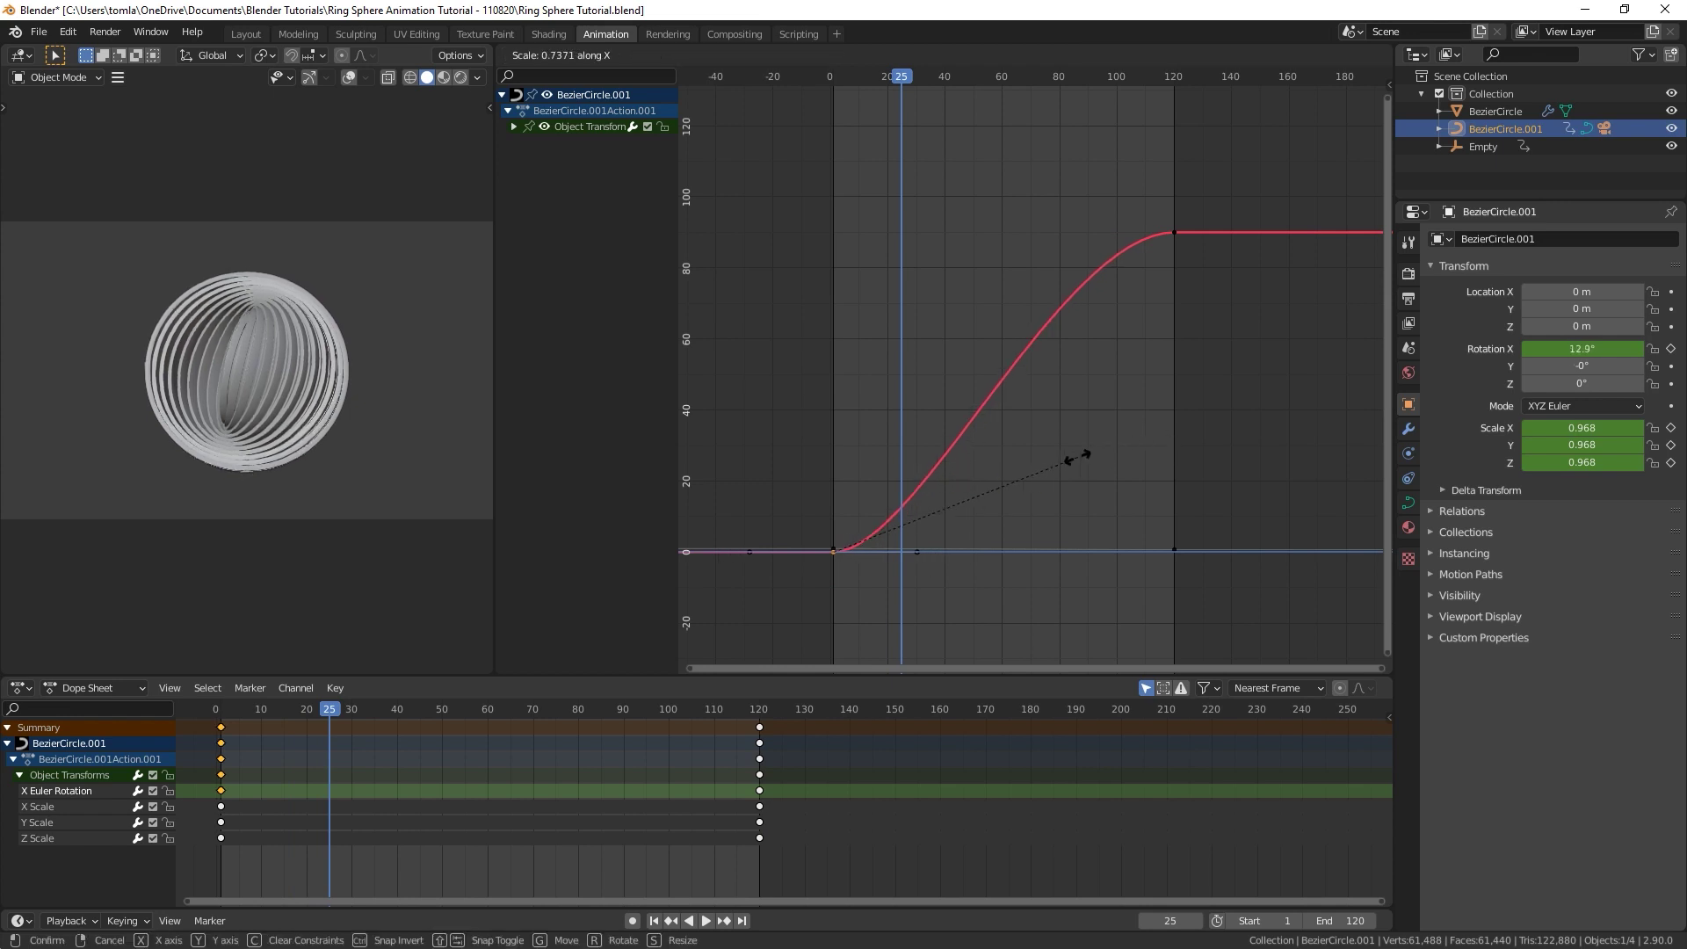
left_click(934, 502)
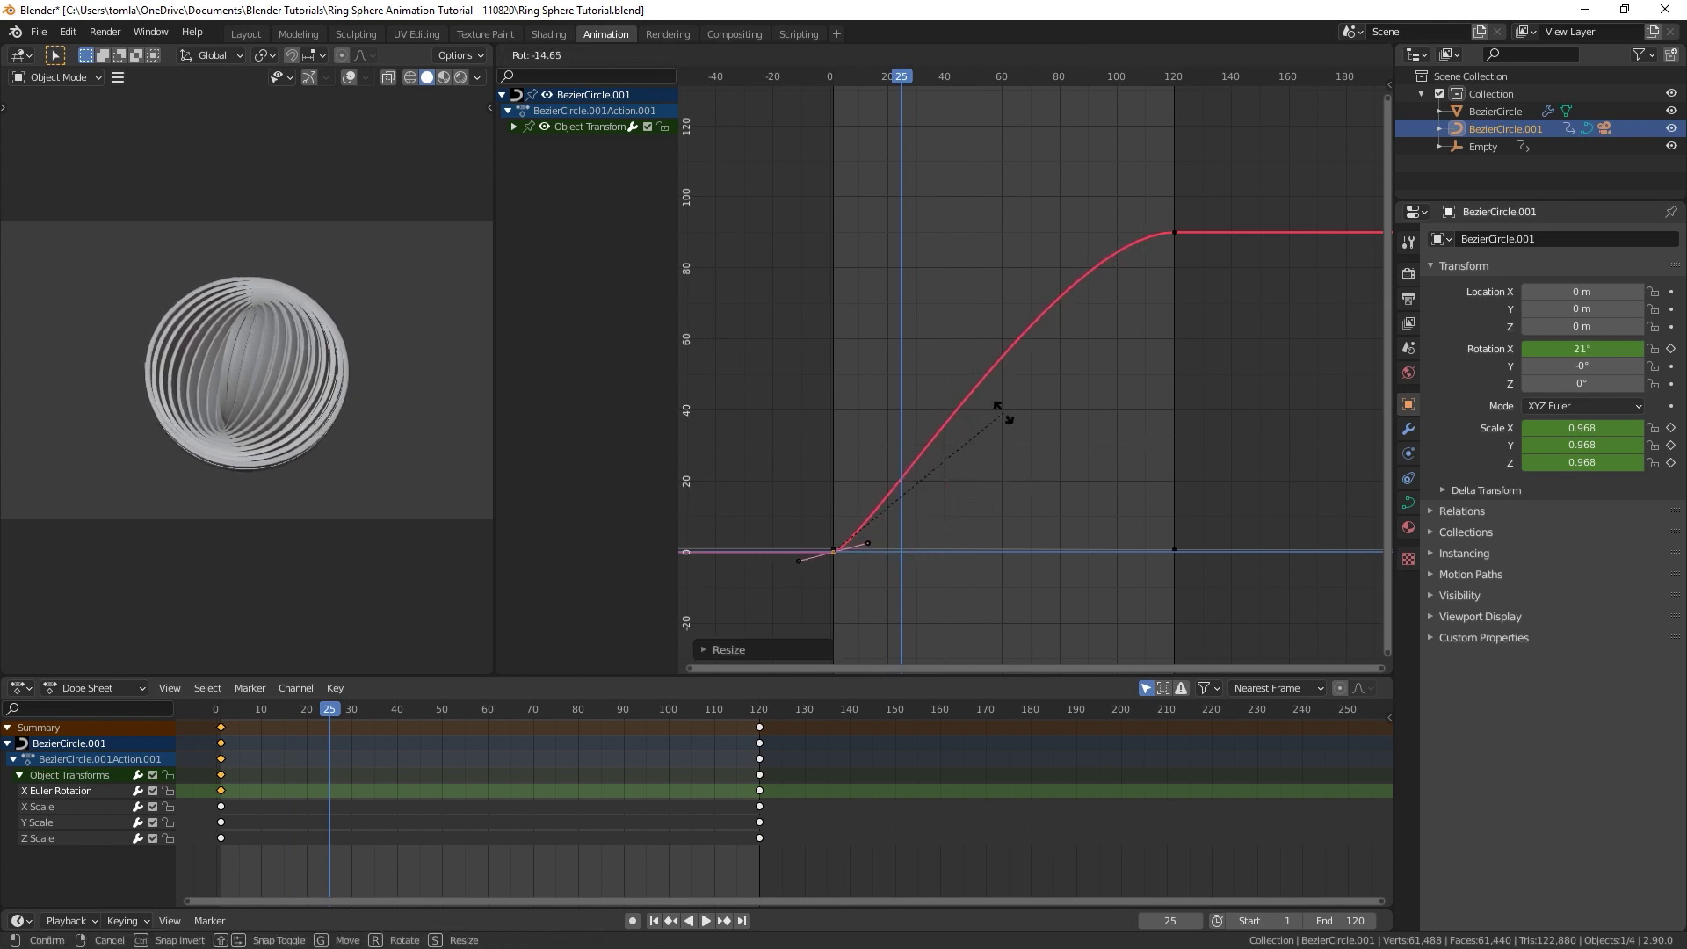
key("r")
left_click(876, 343)
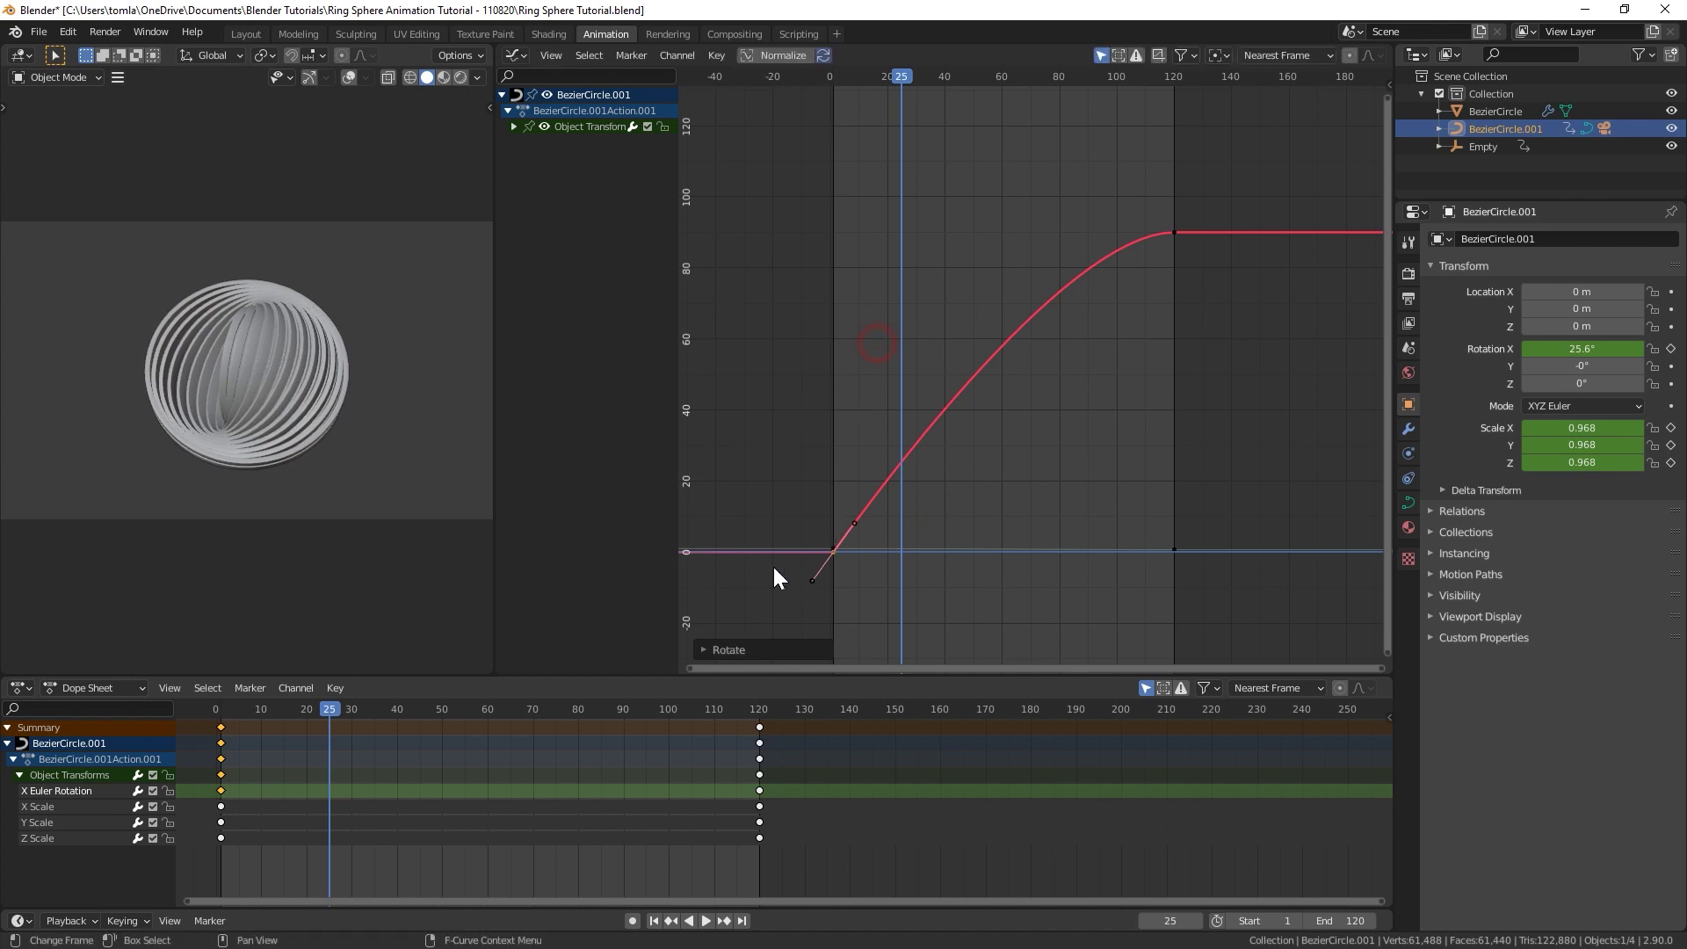
Step: Lengthen the handles of BezierCircle.001's frame 120 X rotation keyframe to about 1.6 times along X only, and play back the result
left_click(1172, 233)
key("s")
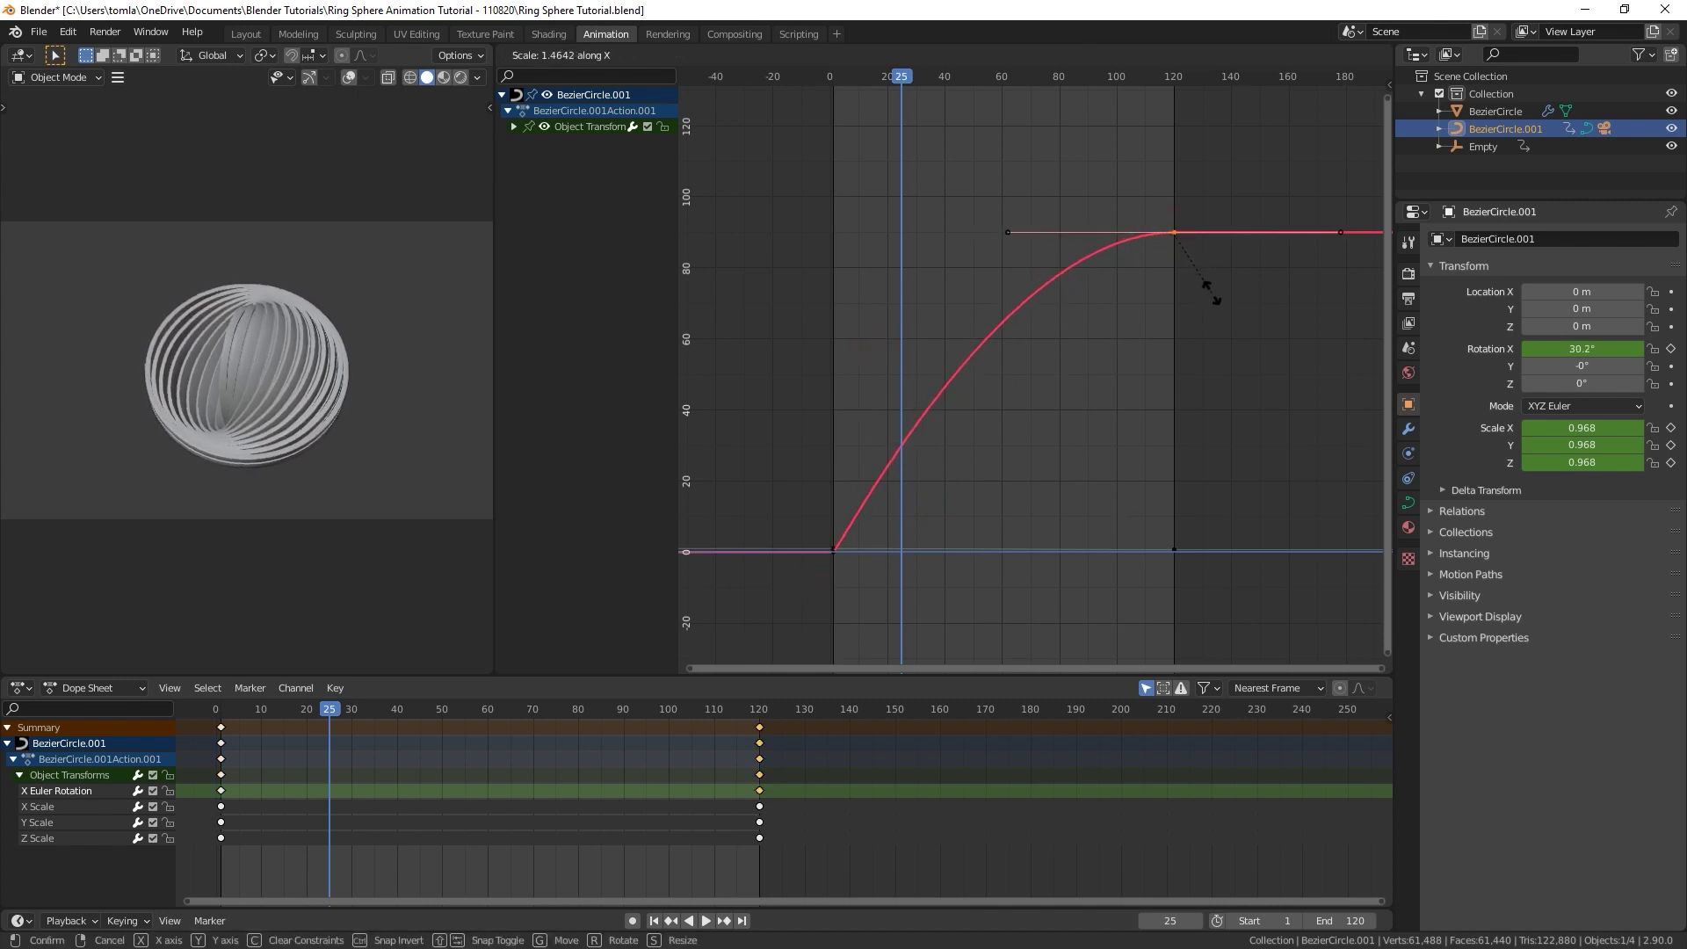
left_click(1209, 294)
key("shift+ctrl+space")
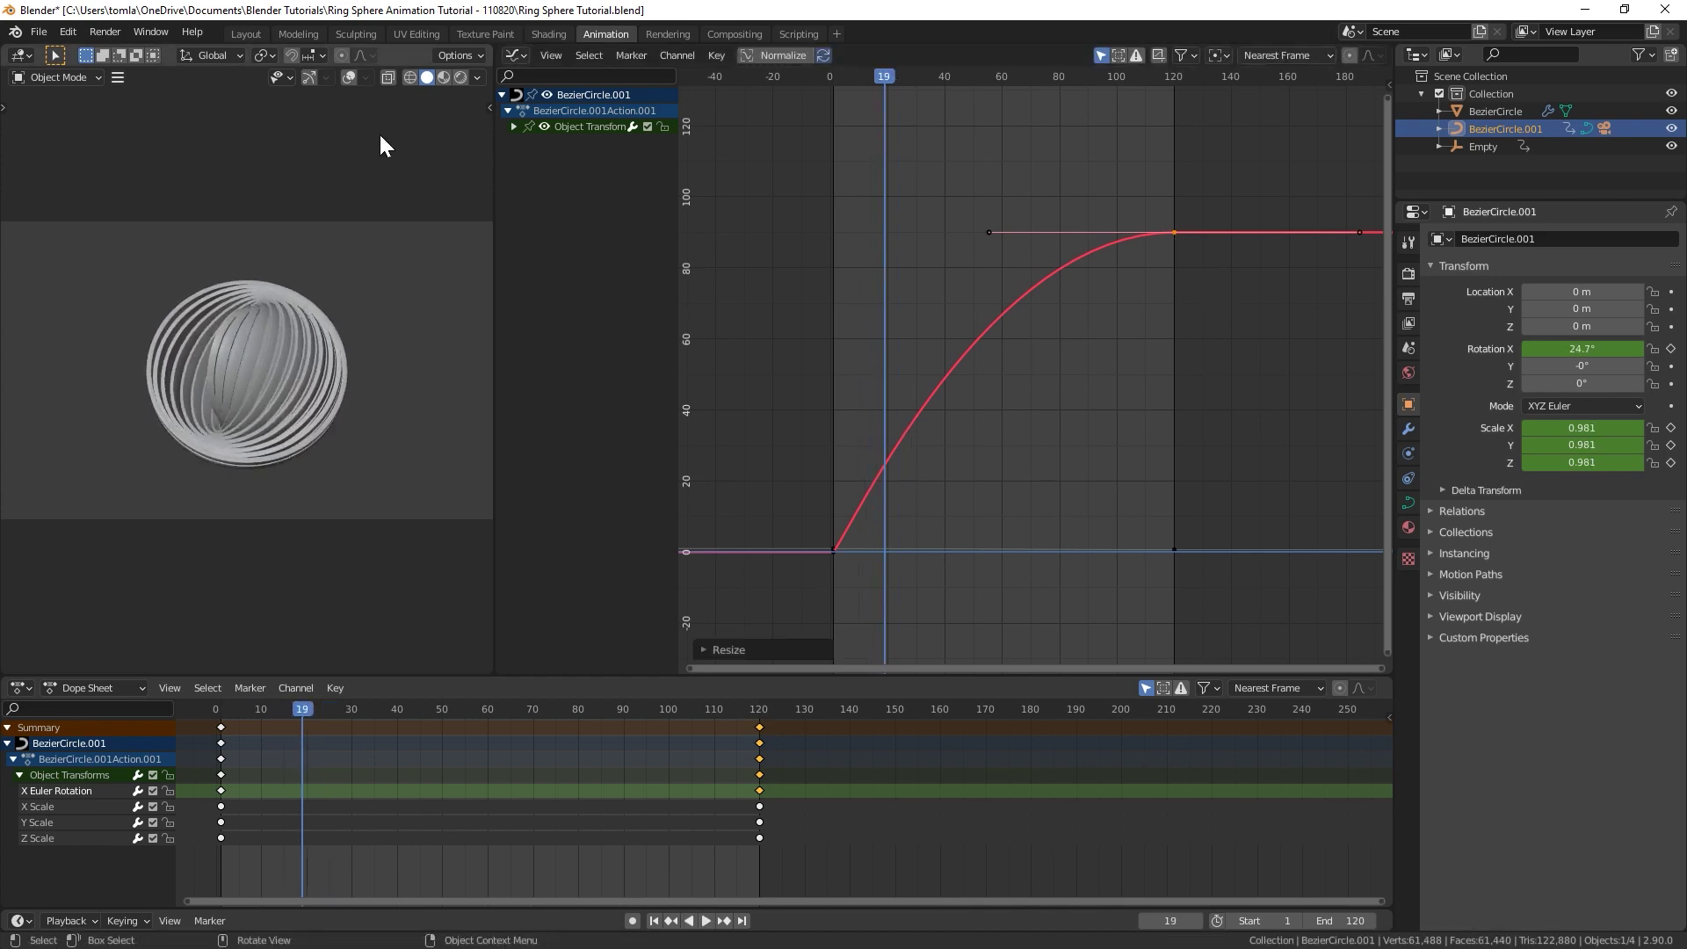
Step: Switch to the Layout workspace, hide the sidebar, and play the animation from the start in the enlarged camera view
left_click(246, 34)
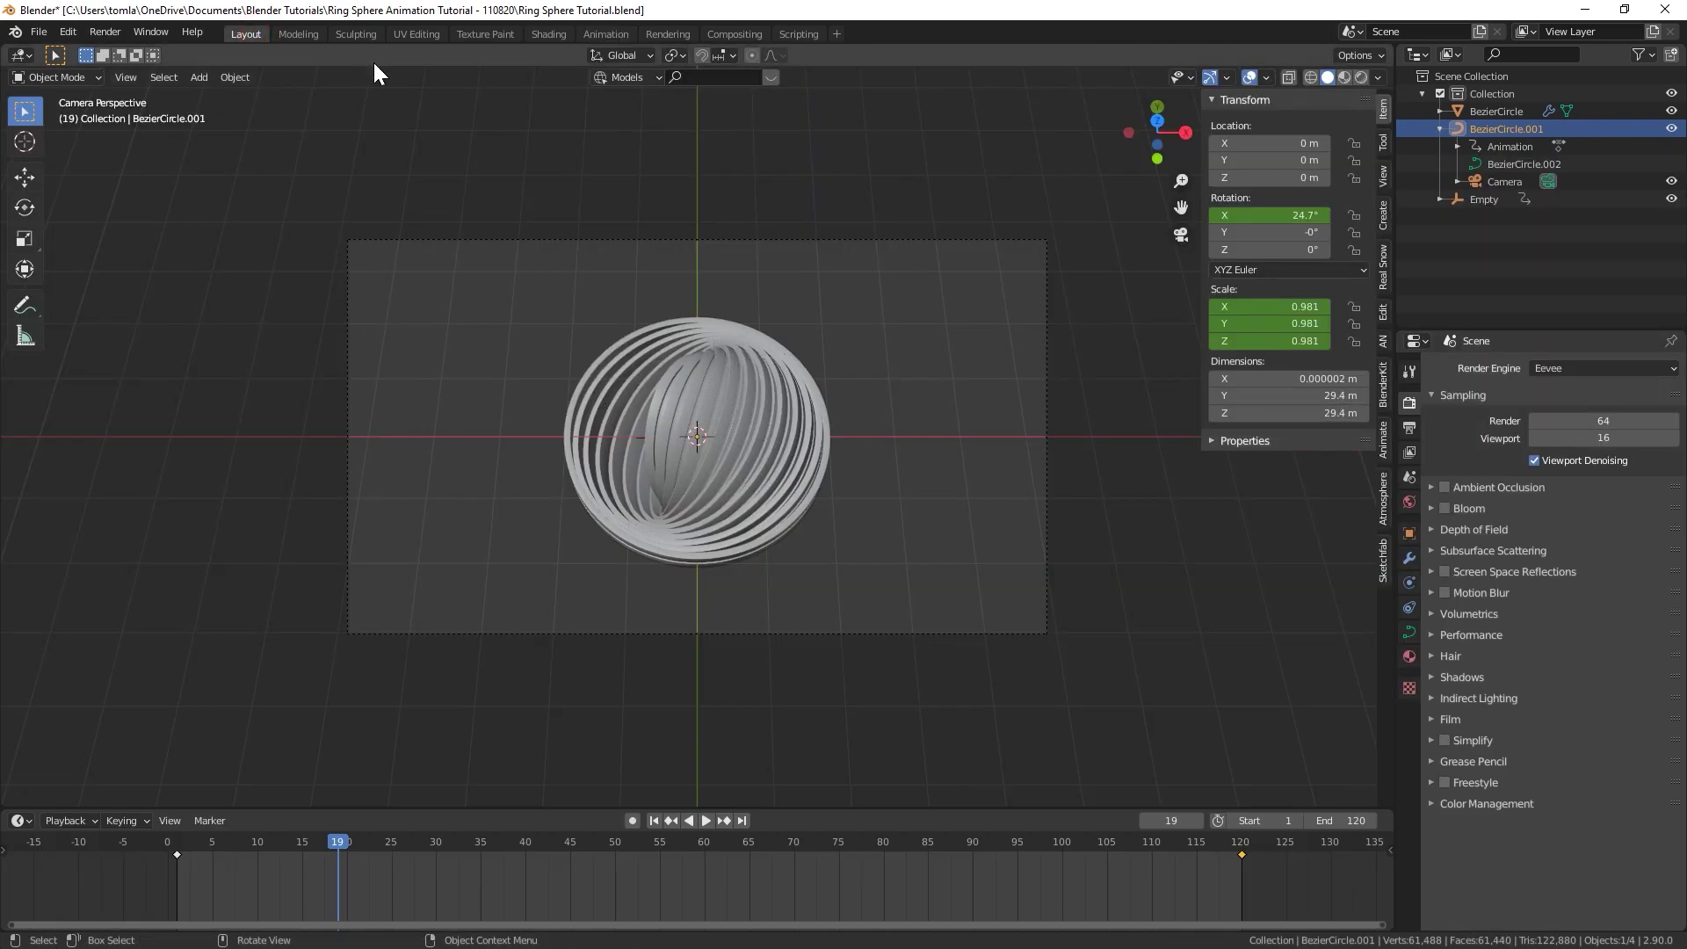
key("n")
key("Home")
key("shift+Left")
key("space")
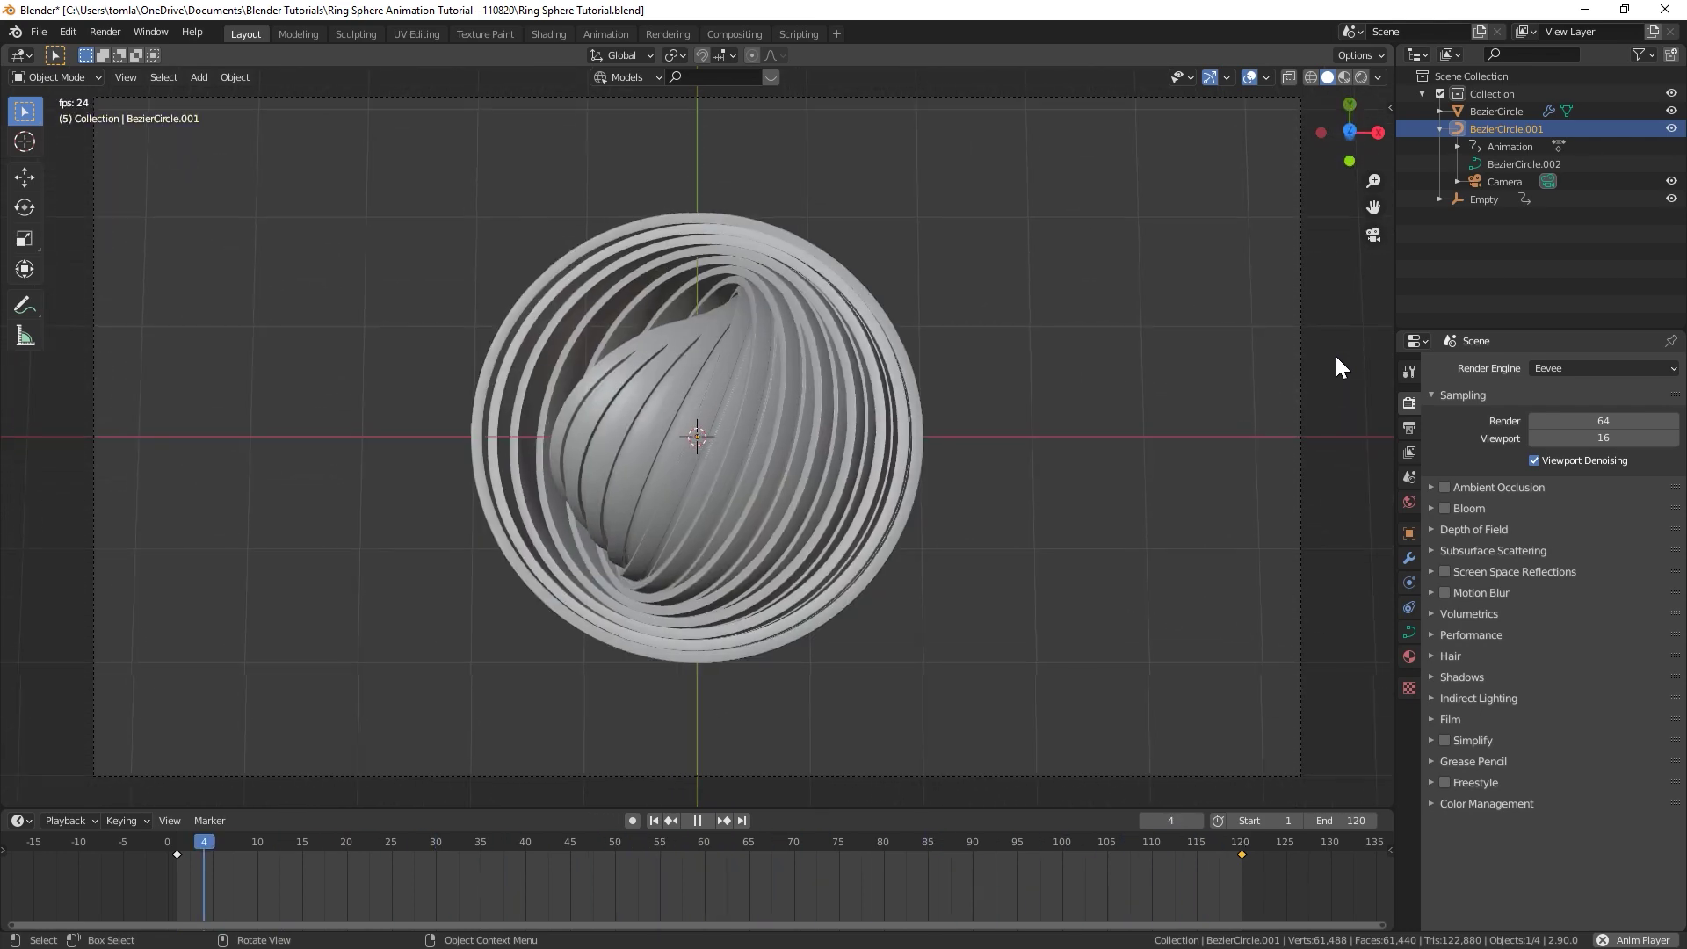
key("space")
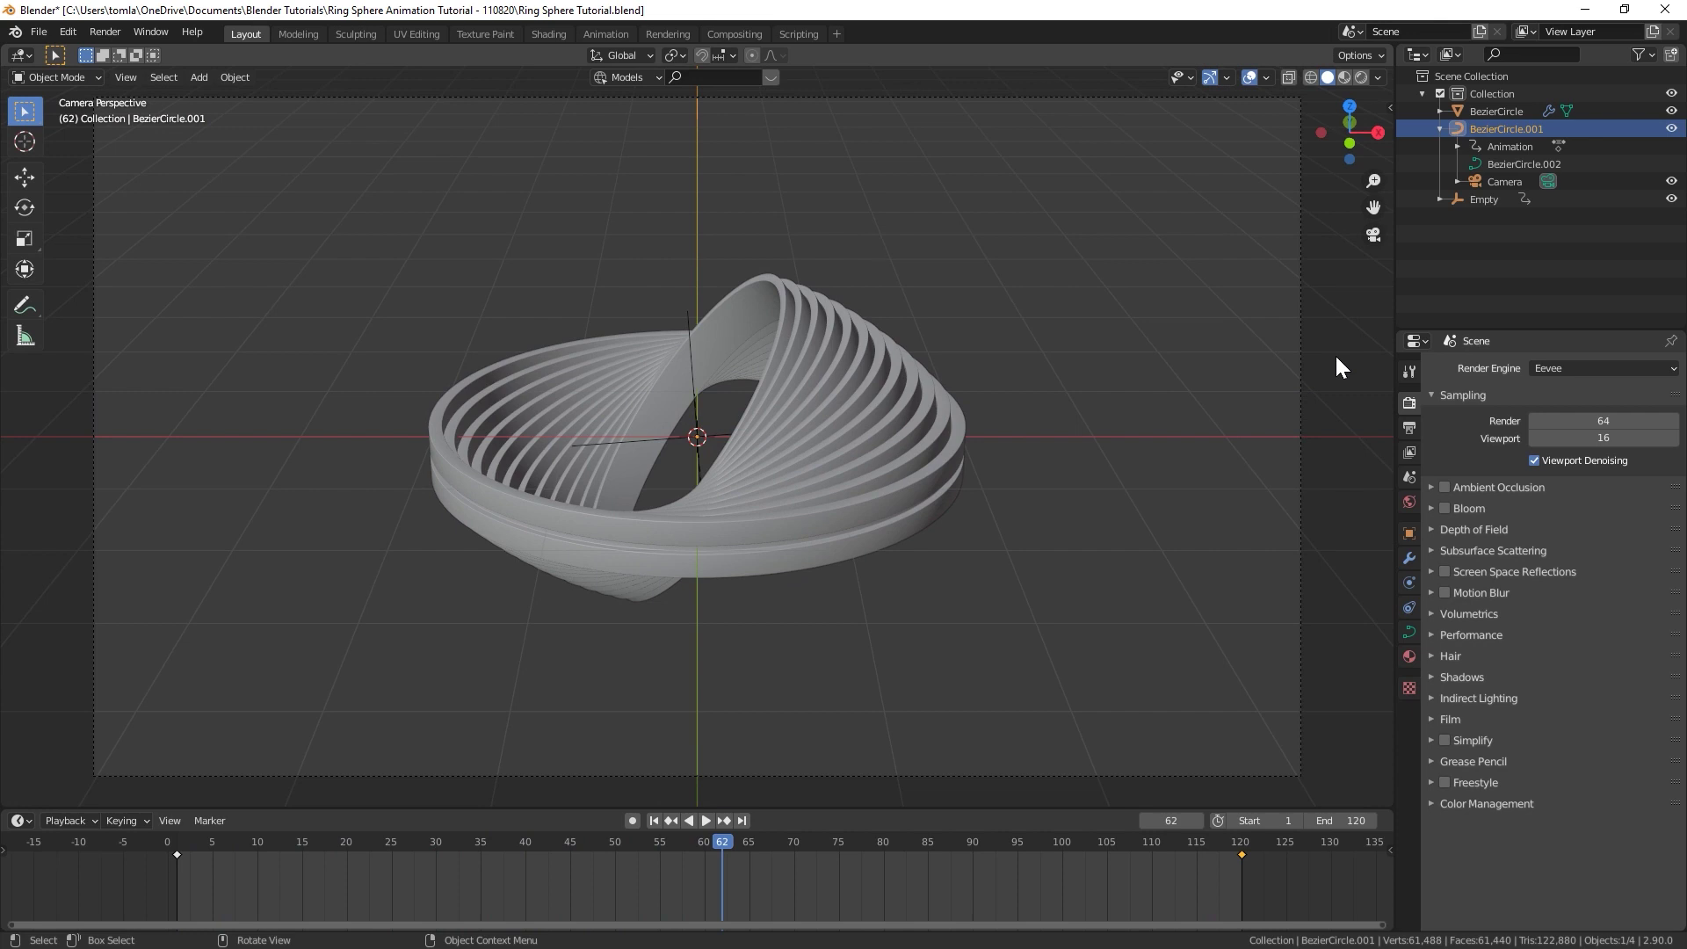
Step: Select the ring mesh BezierCircle and set the scene's render engine to Cycles with GPU Compute as the device
left_click(940, 404)
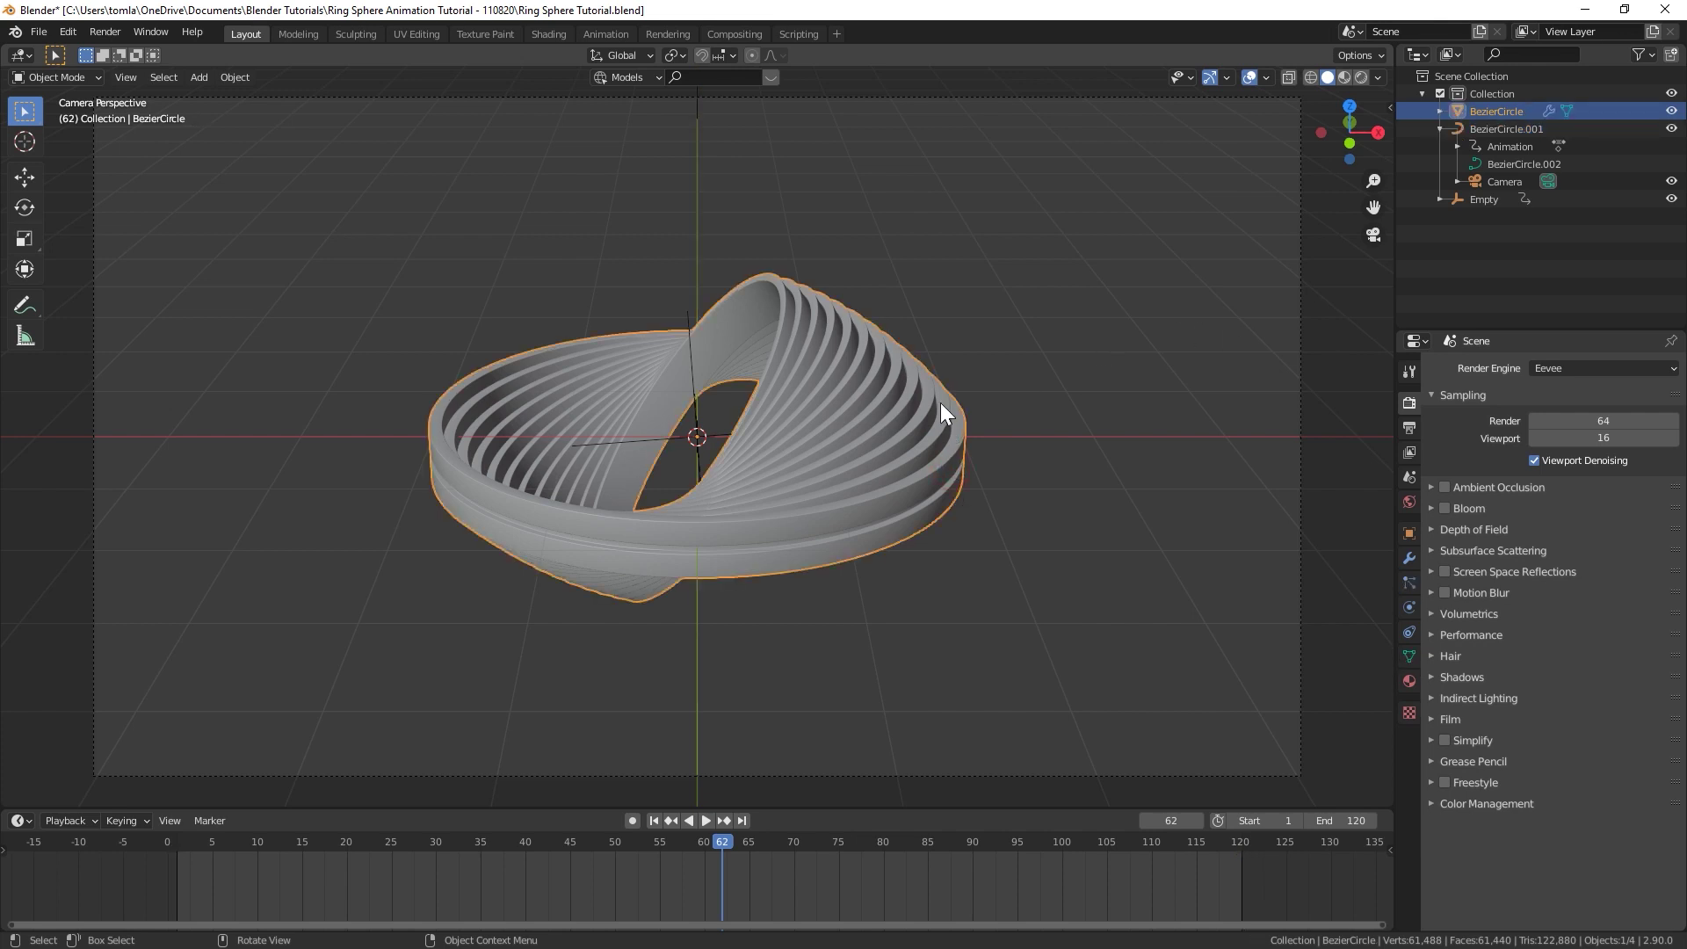
left_click(1552, 368)
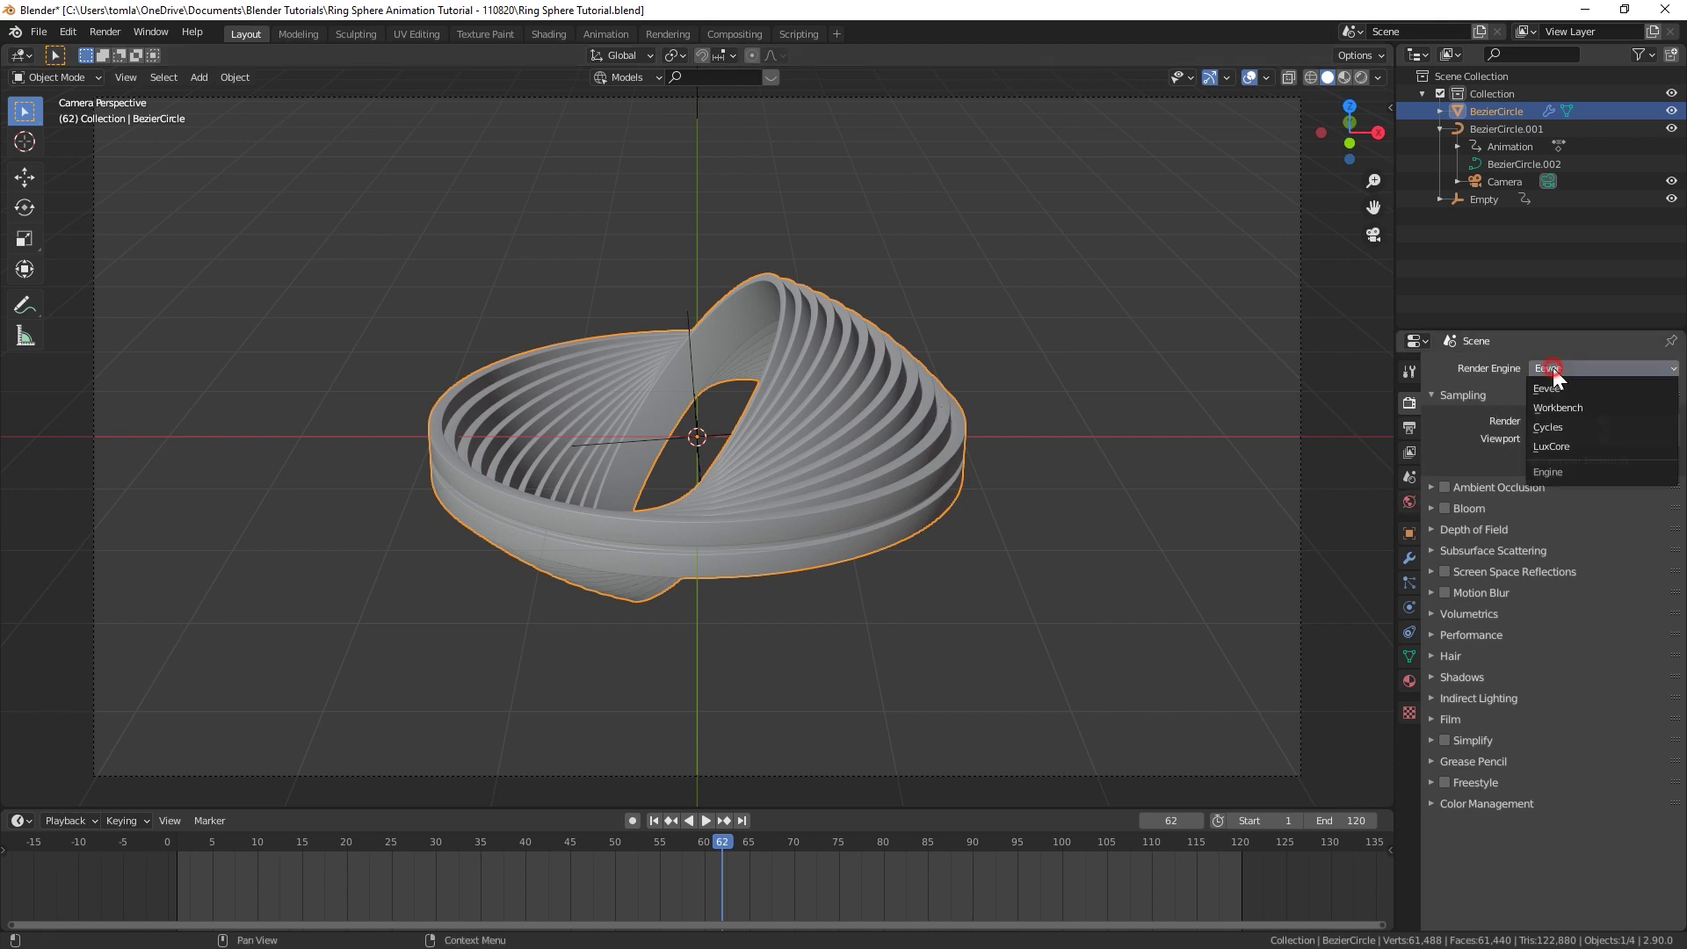
left_click(1583, 370)
left_click(1571, 424)
left_click(1571, 409)
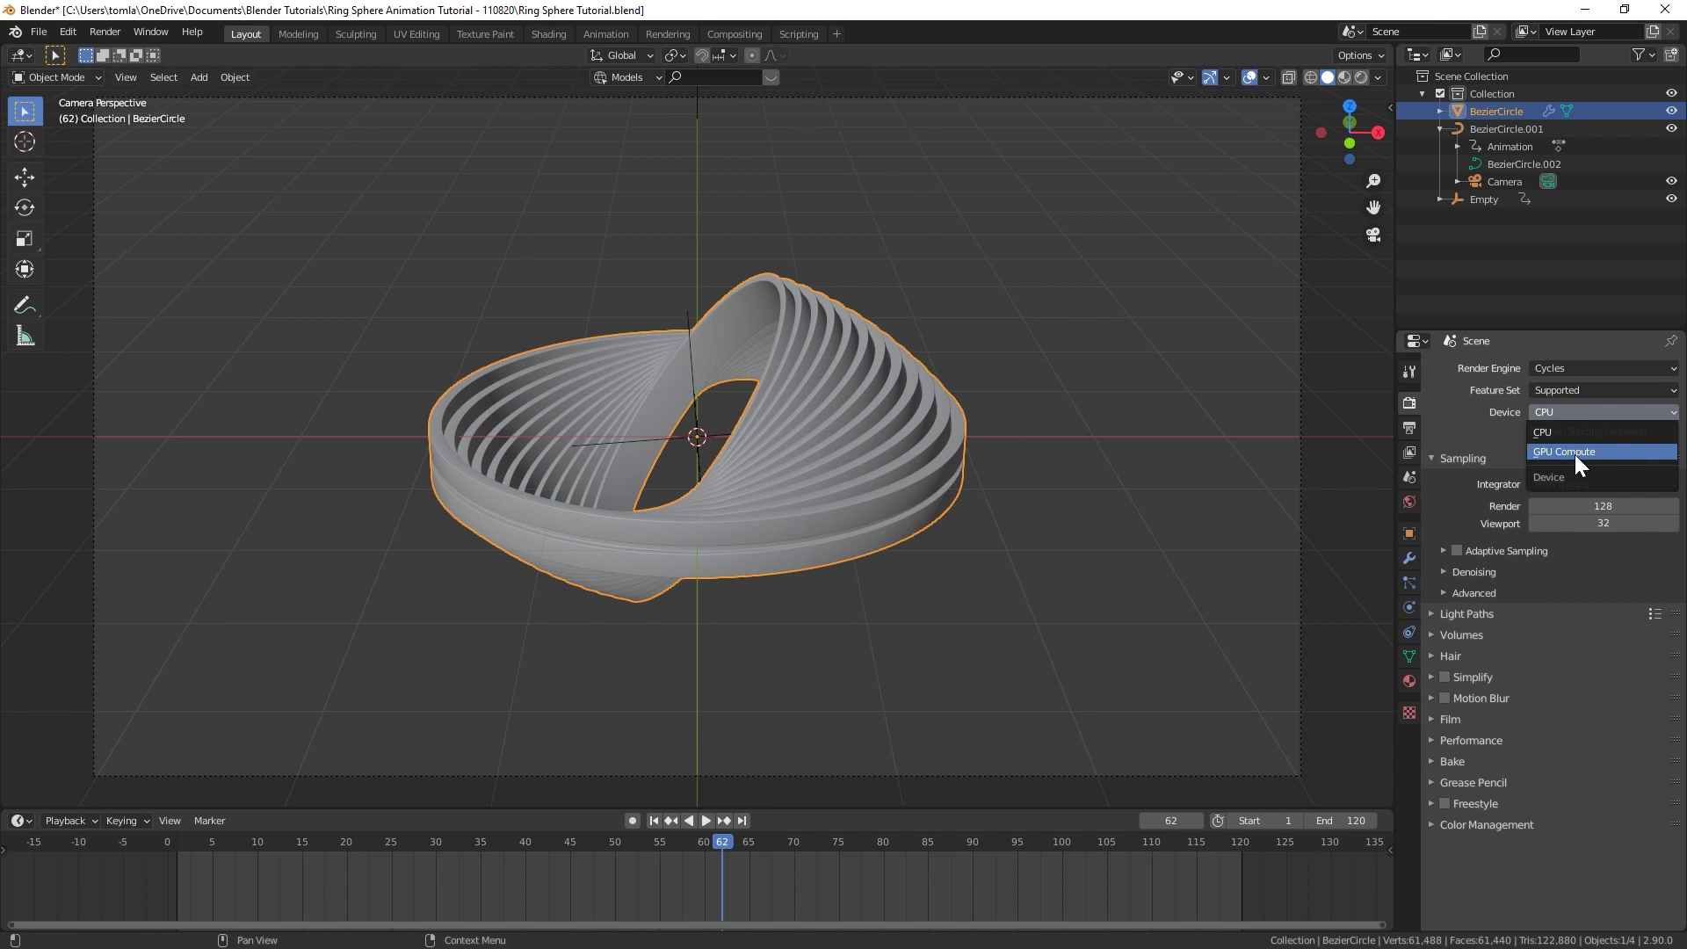
left_click(1577, 450)
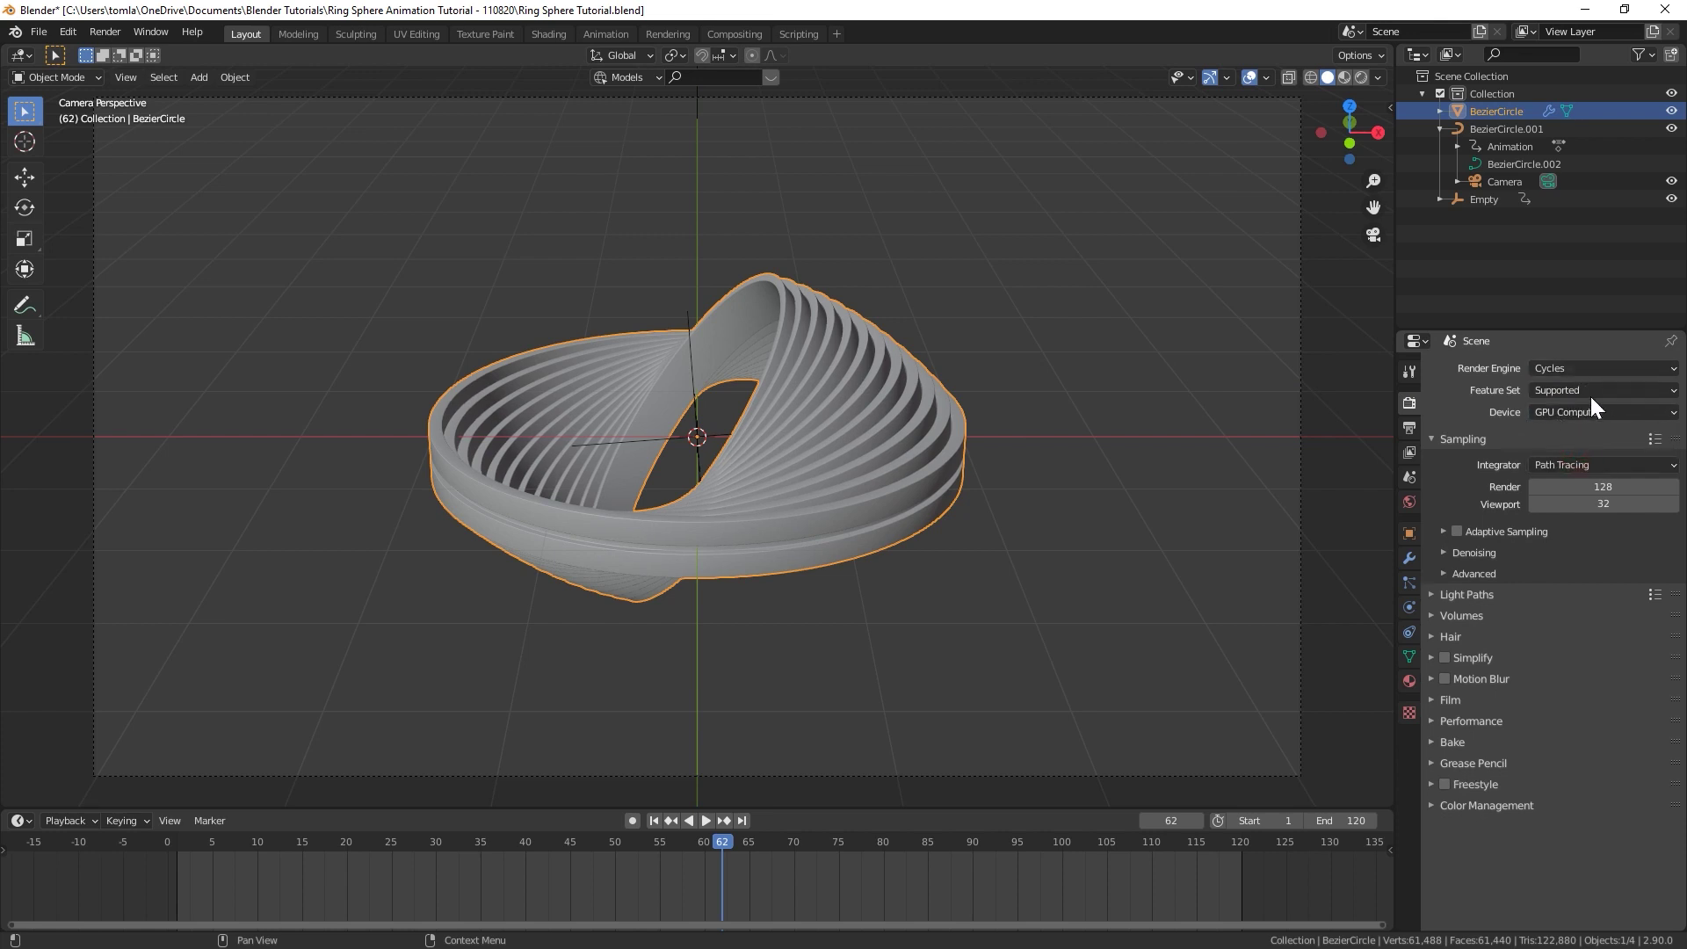
Step: Set the Color Management look to High Contrast
left_click(1431, 803)
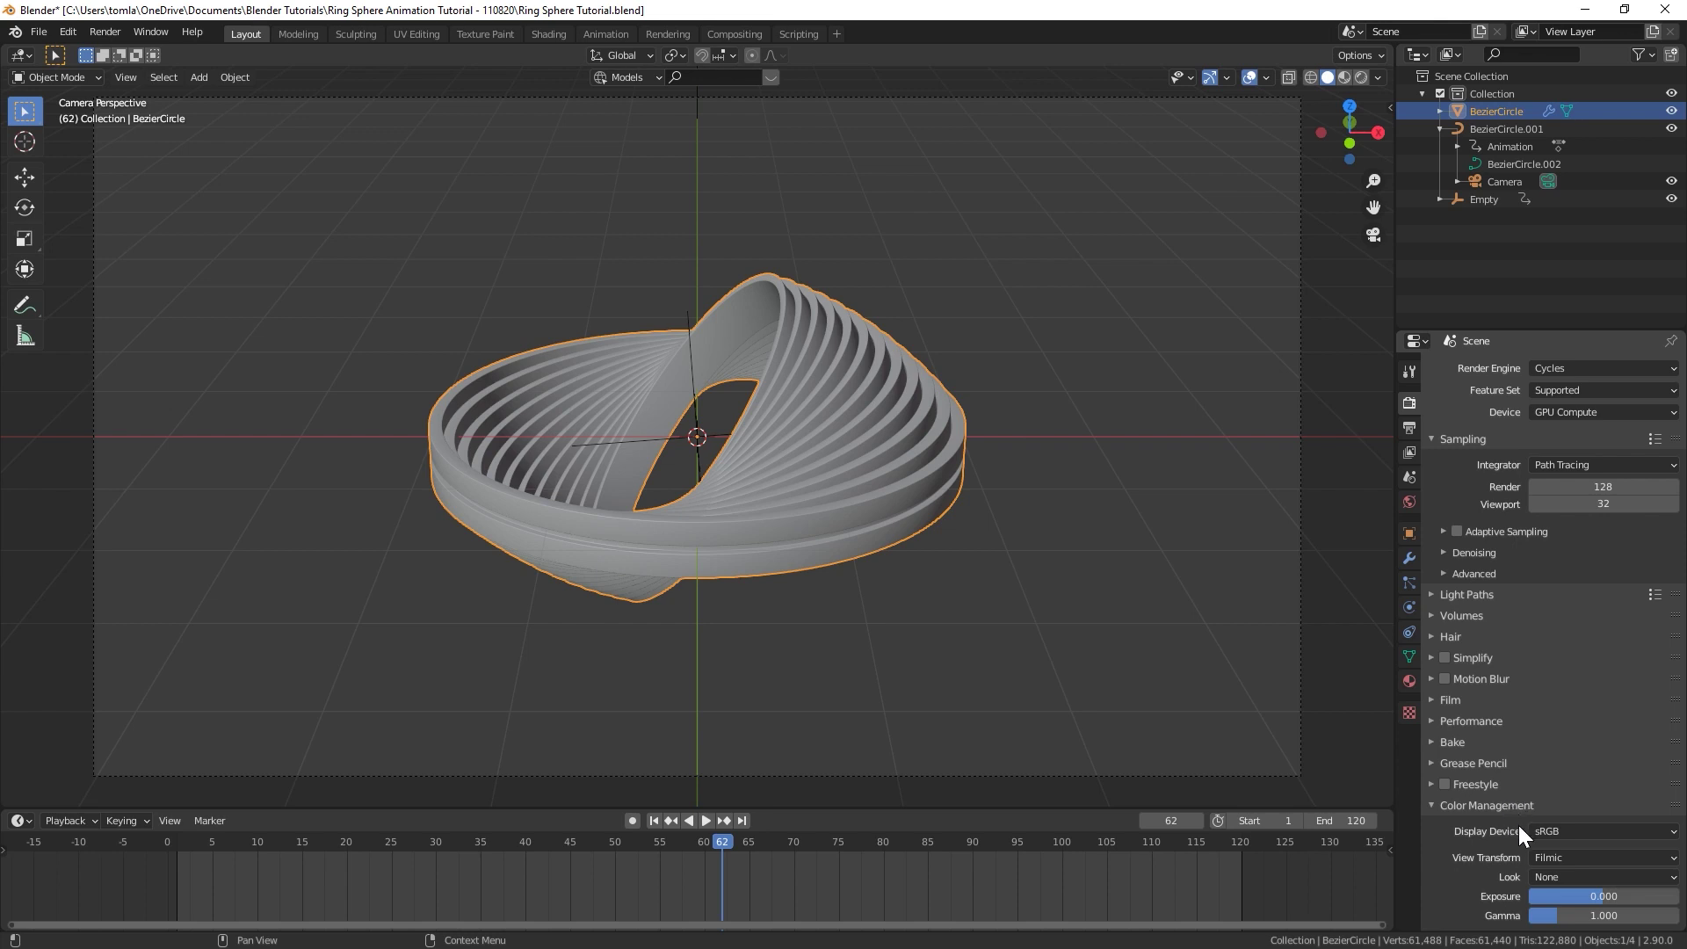
left_click(1553, 872)
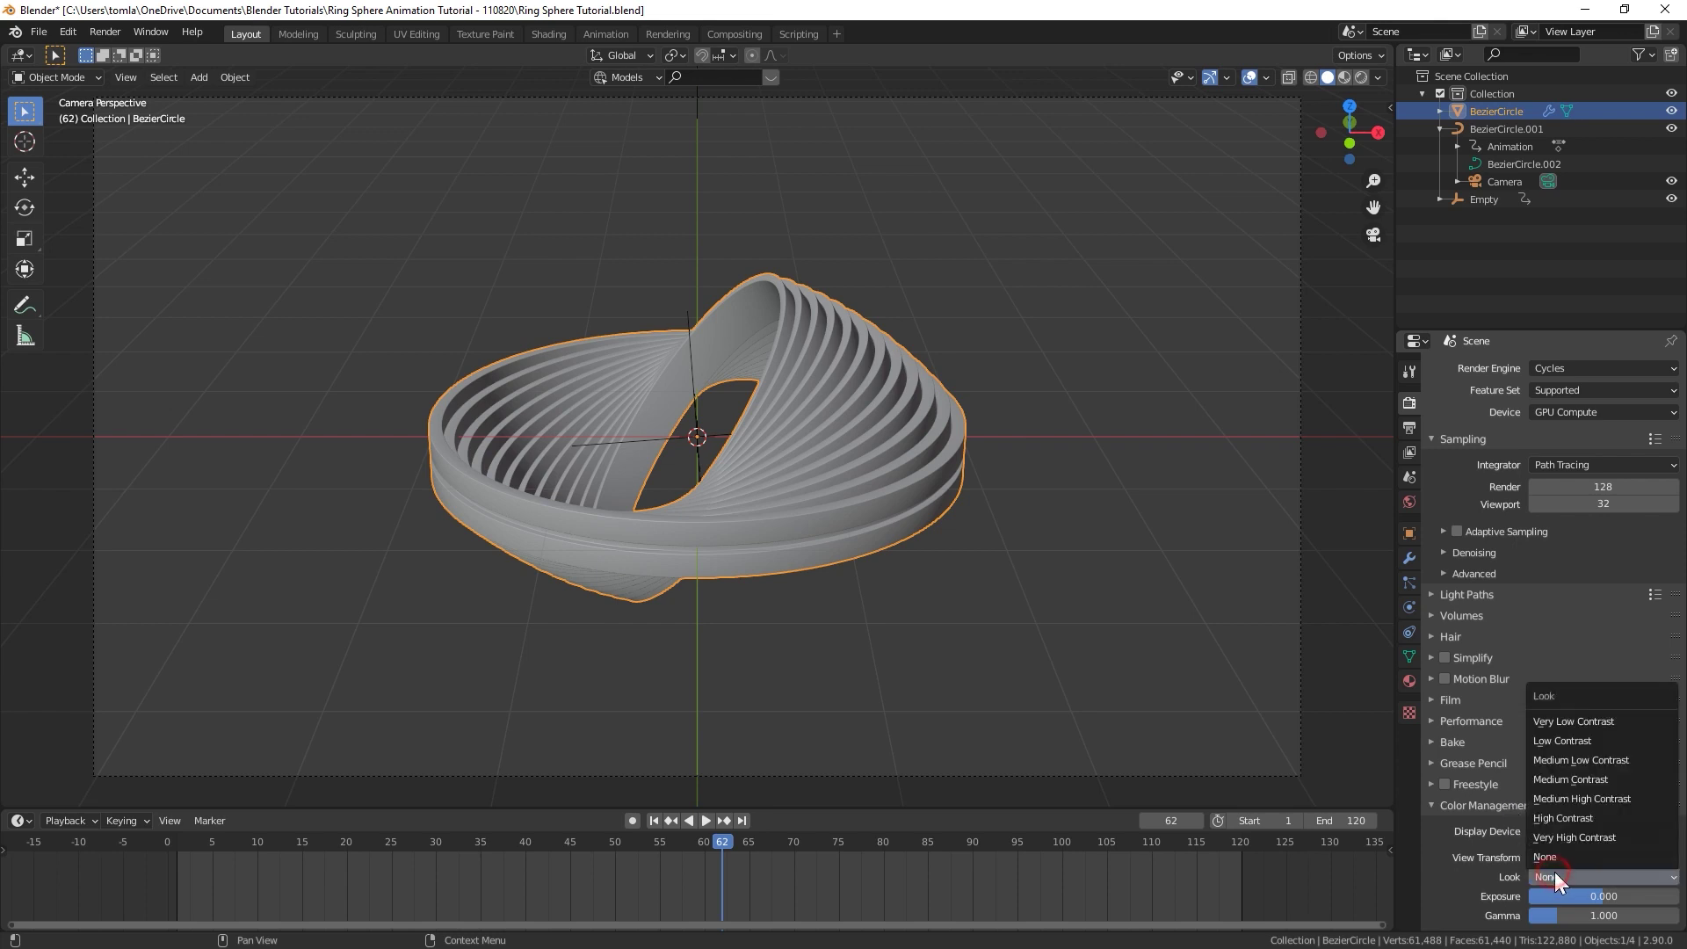
left_click(1604, 815)
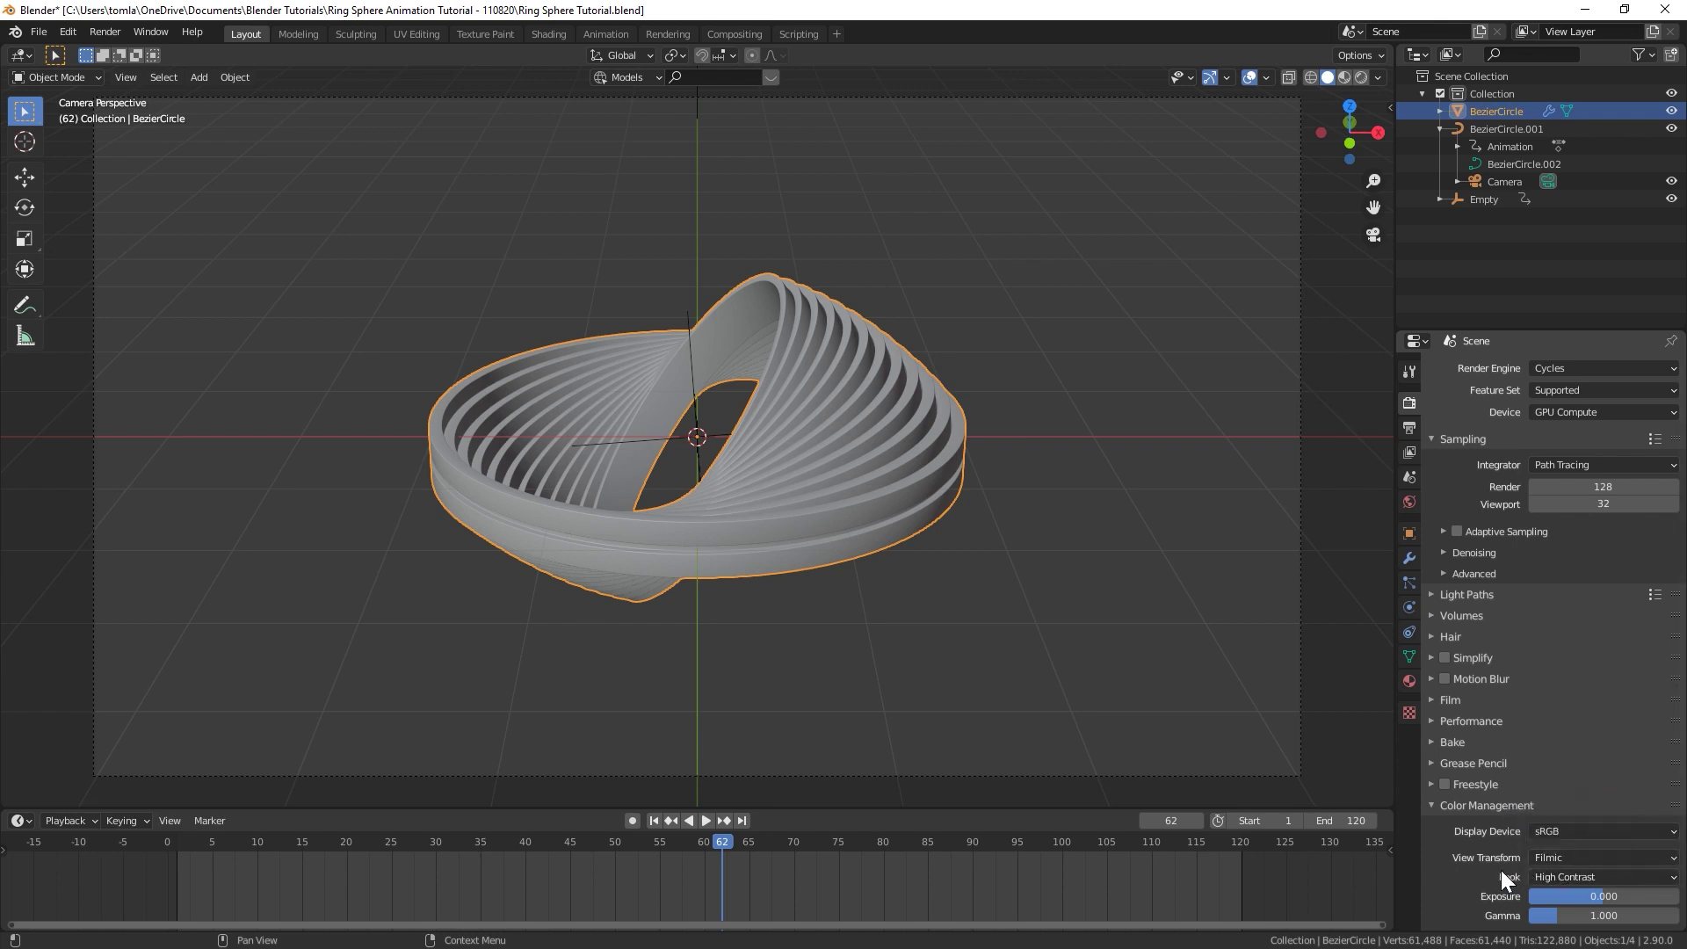
Step: Assign an Environment Texture with the TexturesCom 4K HDRI sphere image to the world background color
left_click(1410, 501)
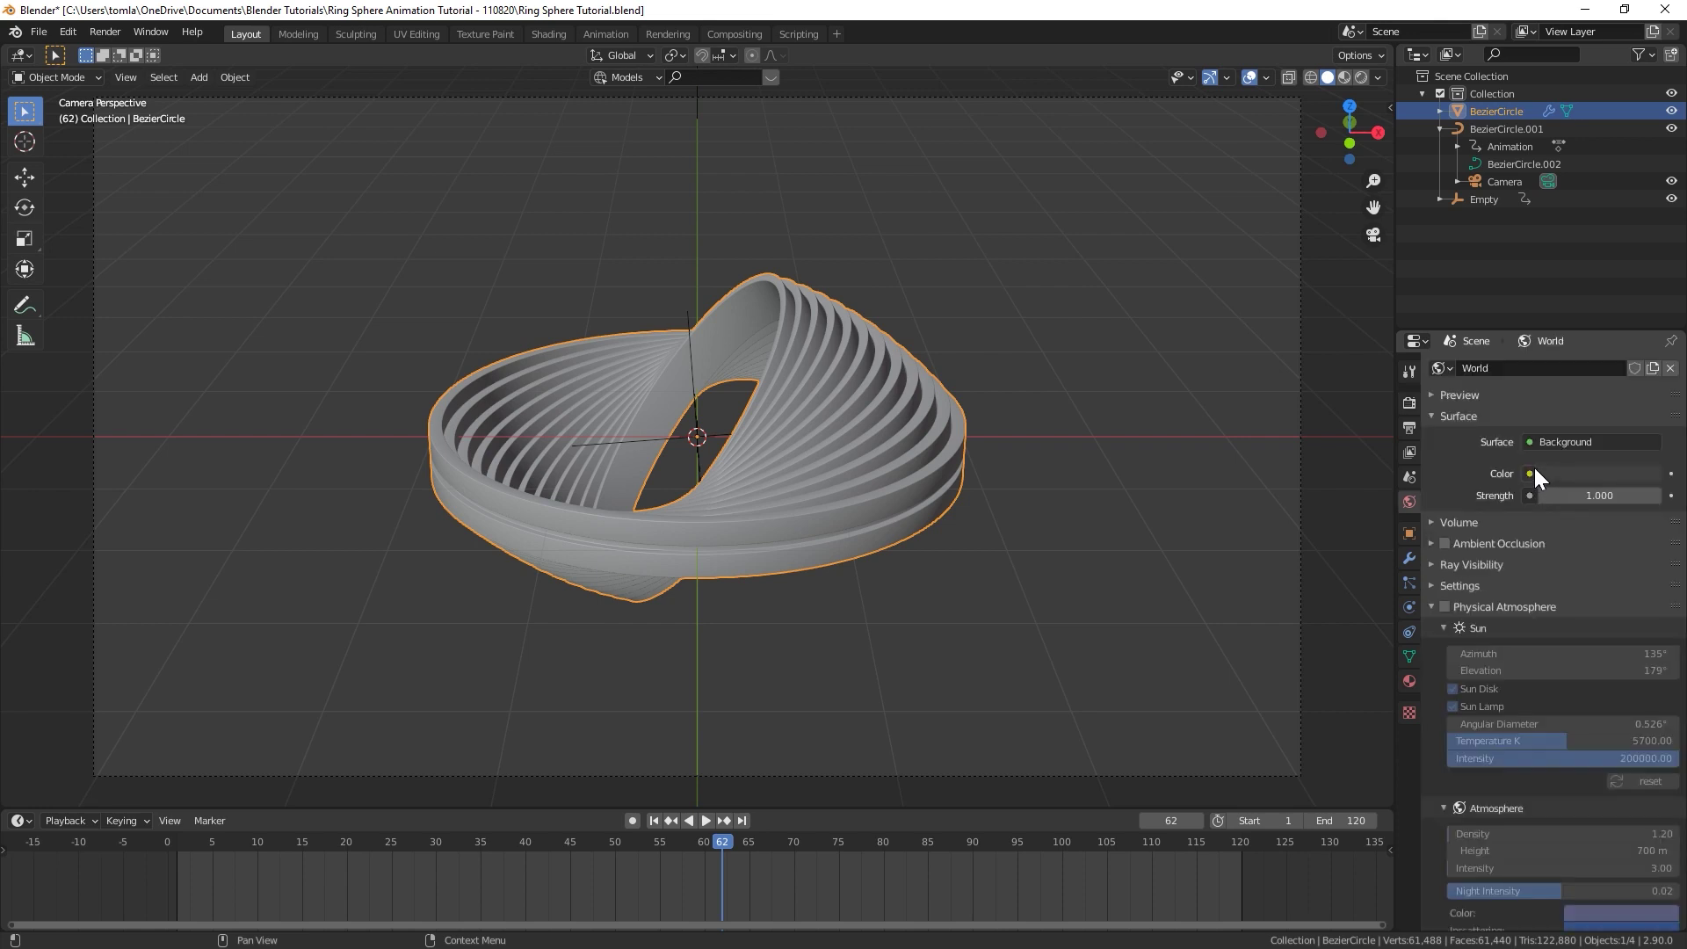
left_click(1529, 473)
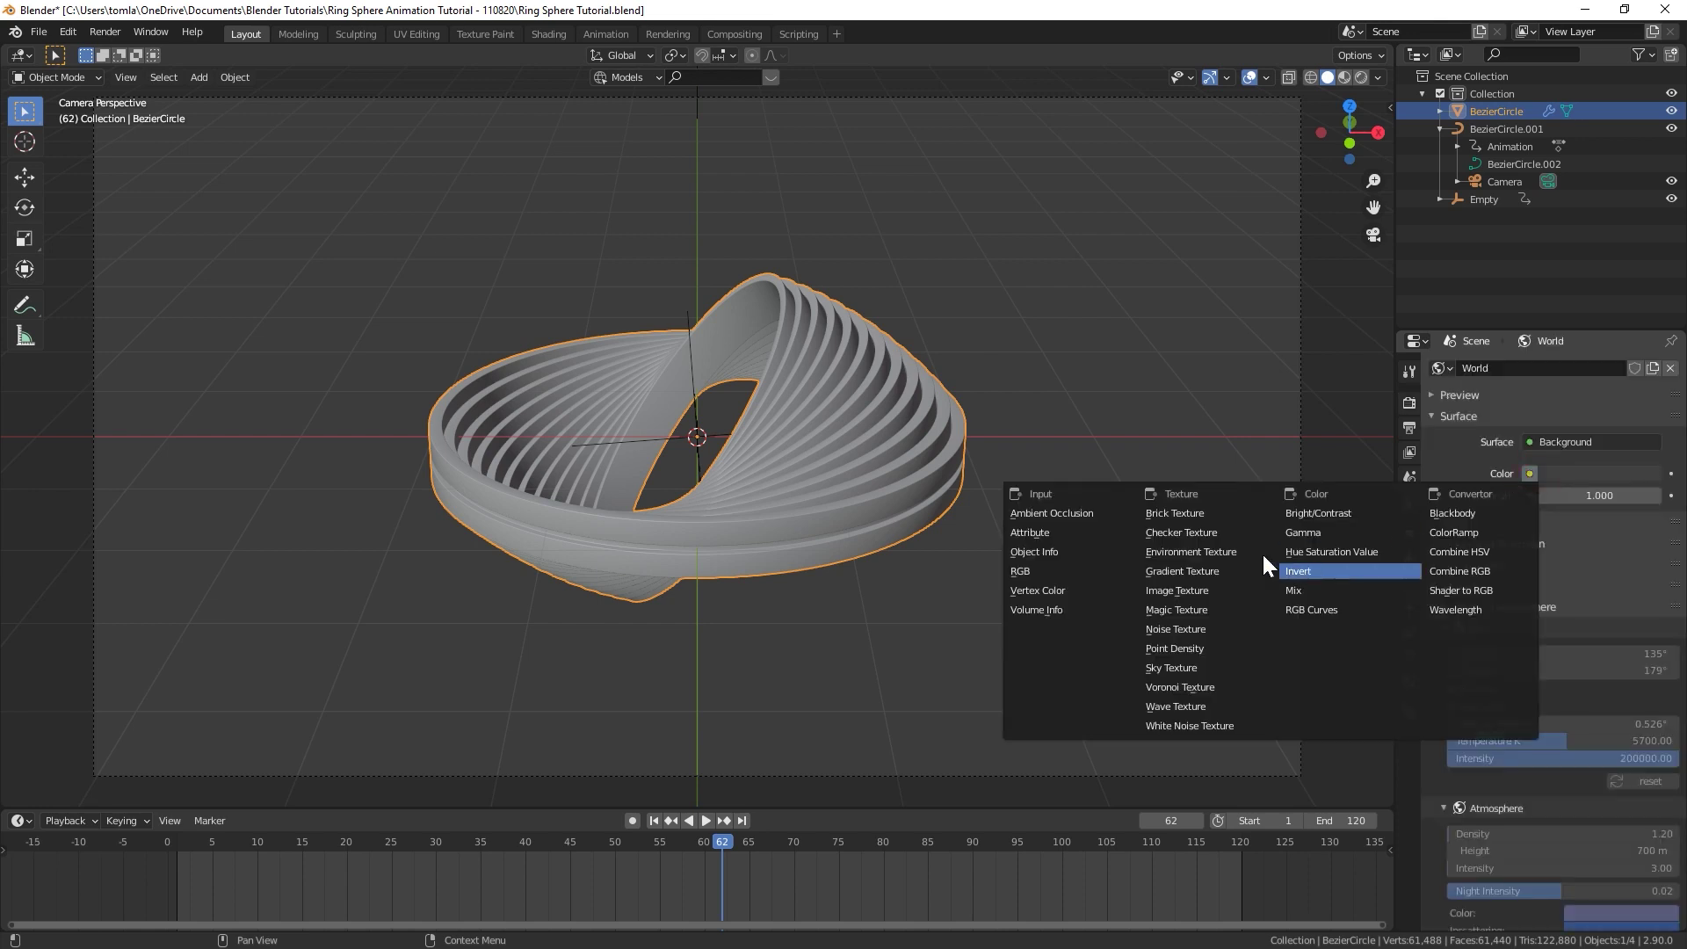
left_click(1212, 551)
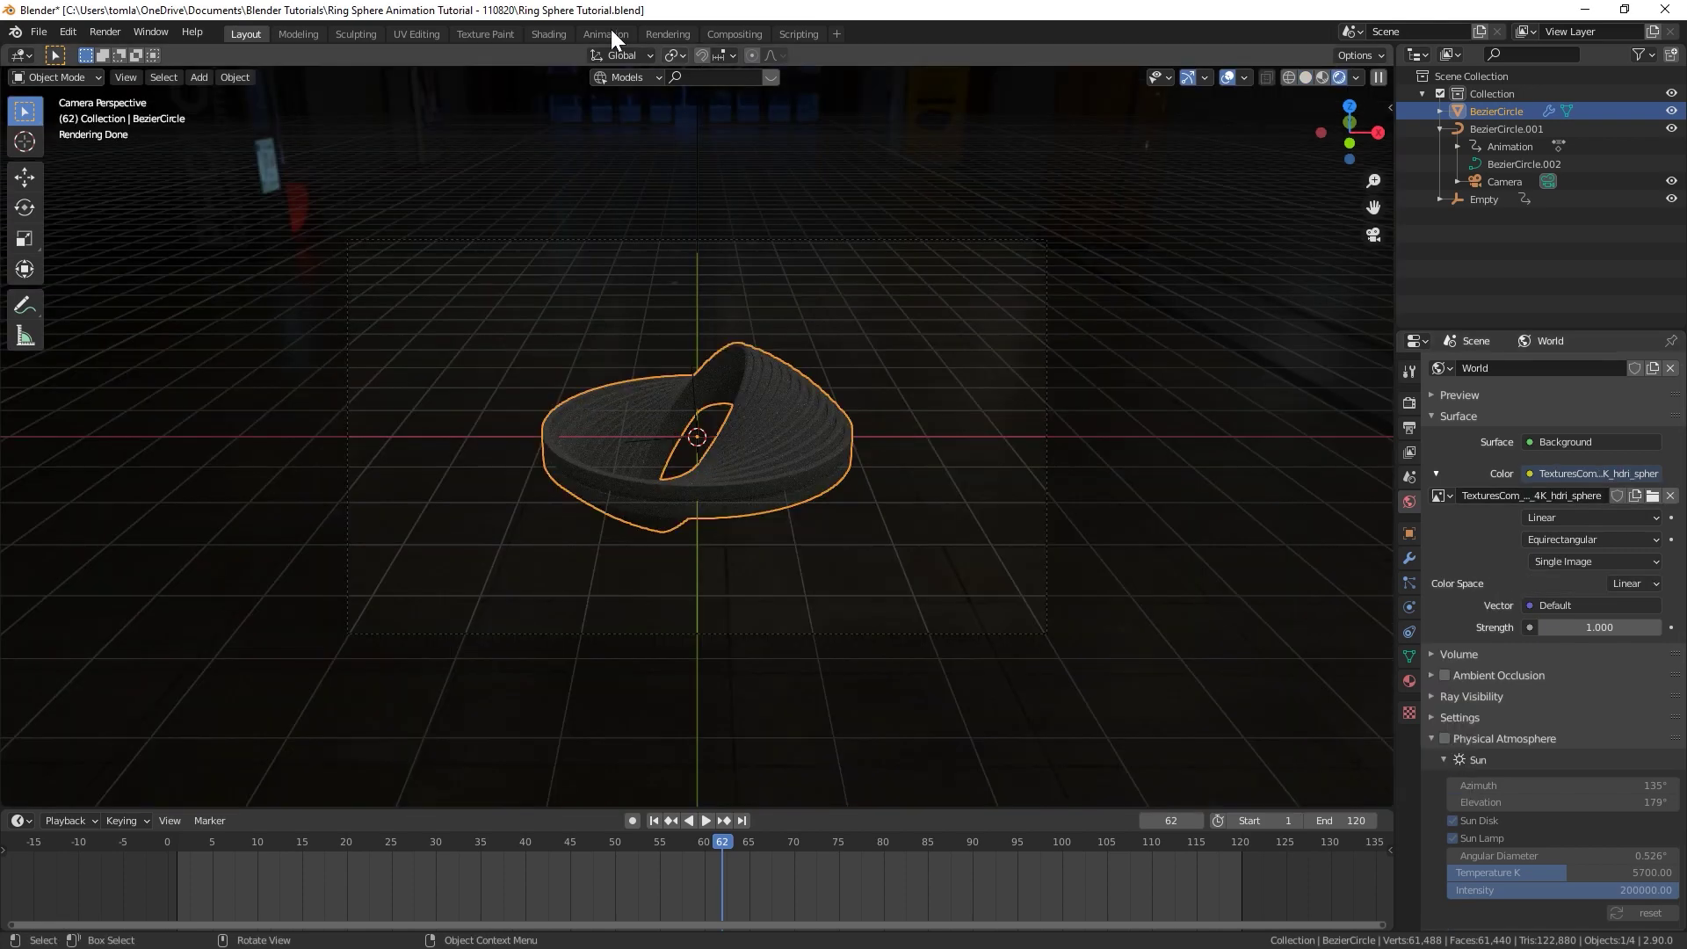
Step: Switch to the Shading workspace, show the rendered camera view, and display the World node tree
left_click(546, 33)
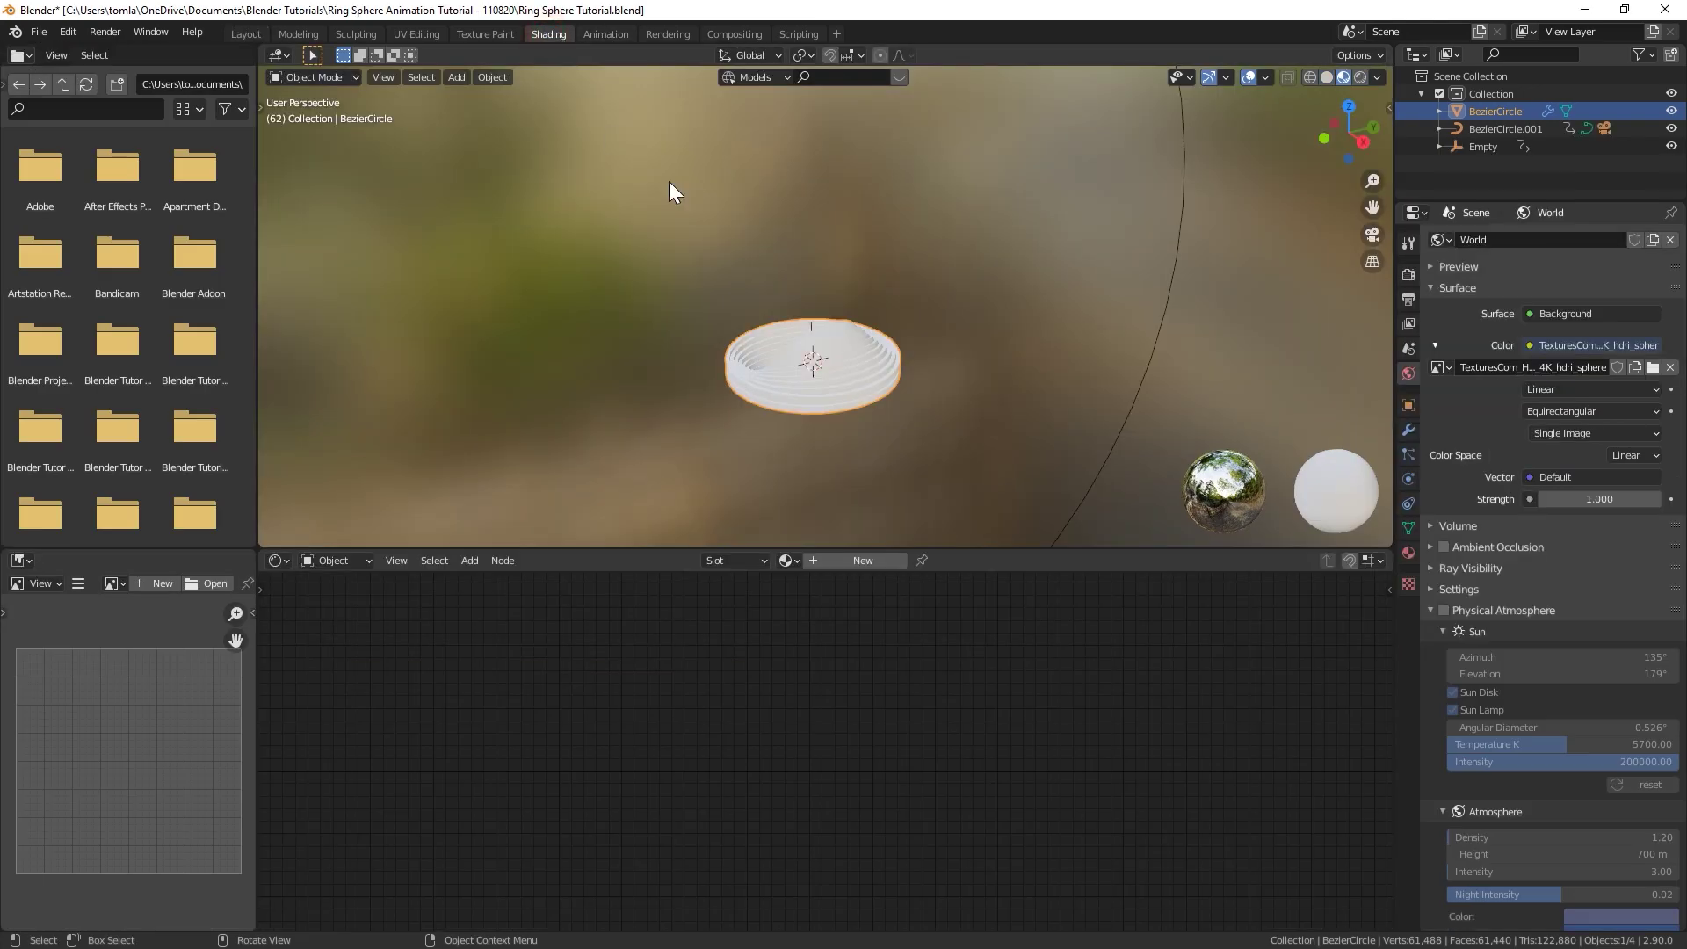
left_click(1360, 77)
key("KP_0")
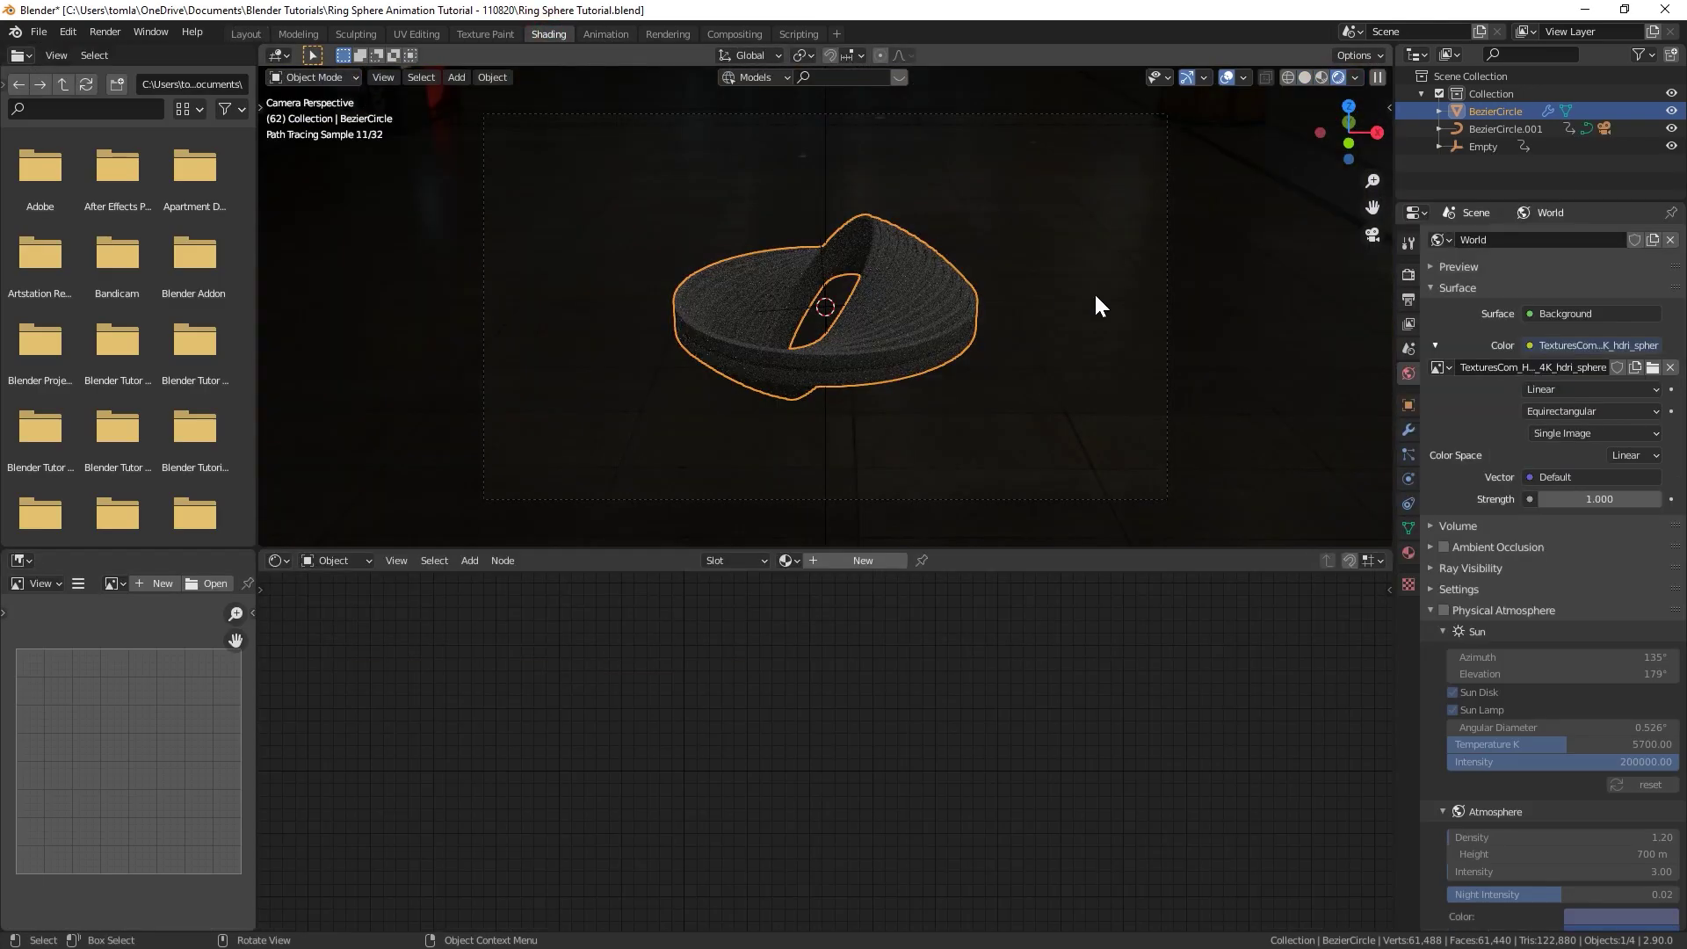
left_click(1094, 294)
left_click(314, 561)
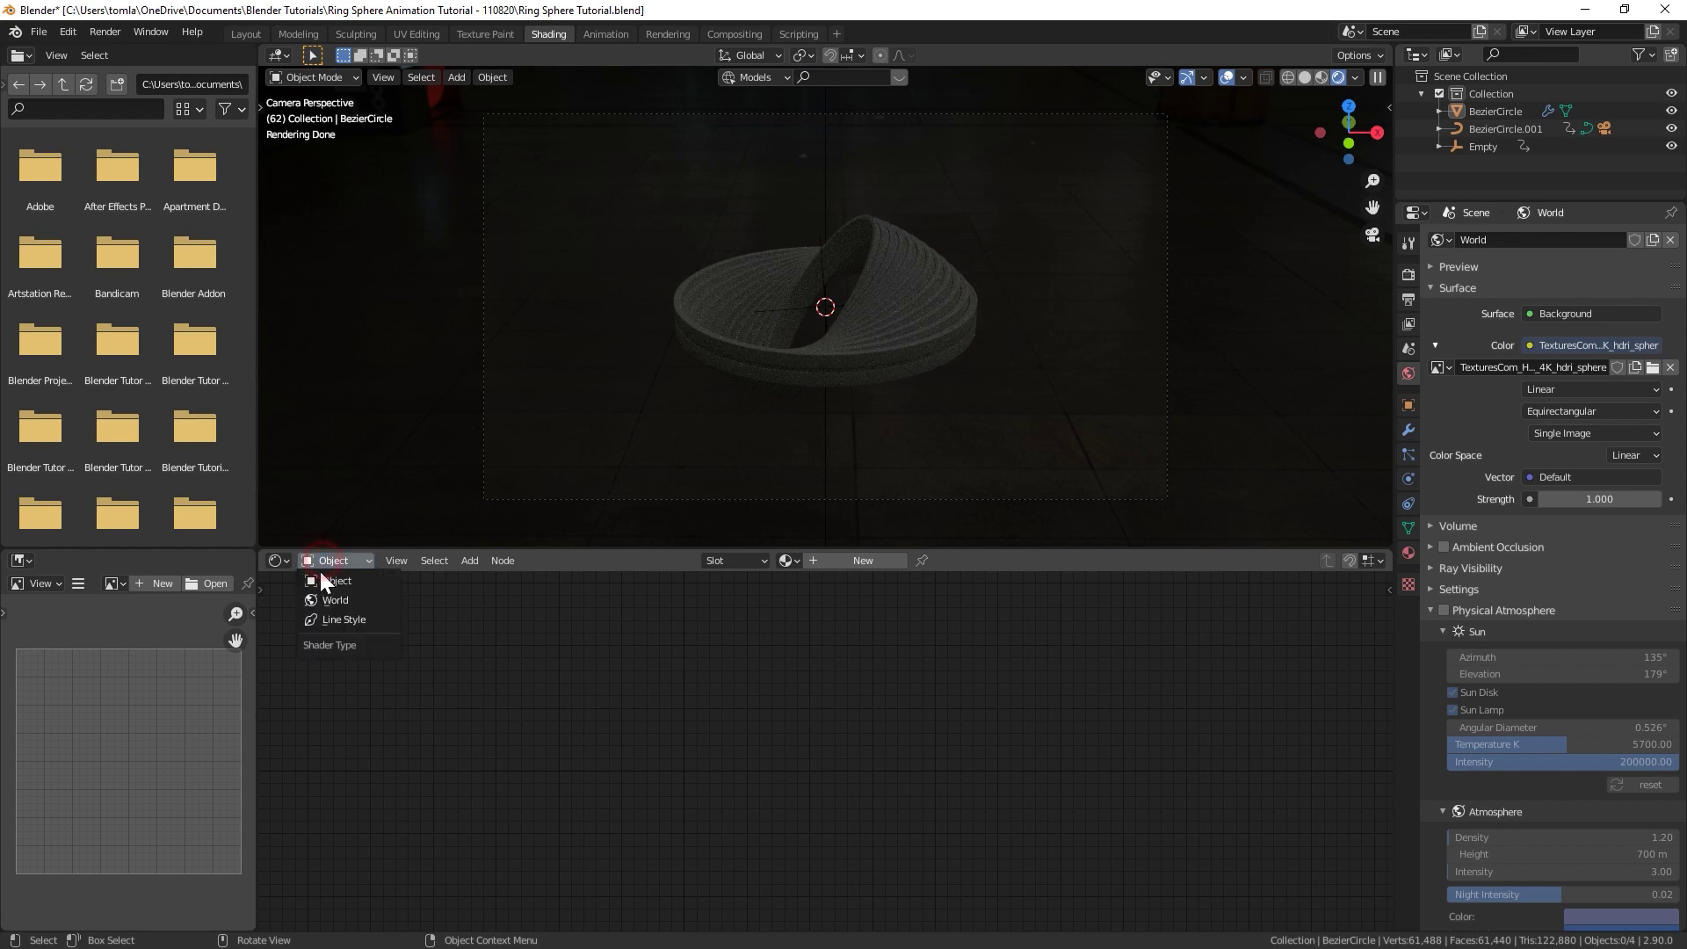
left_click(339, 602)
scroll(532, 720, "up", 4)
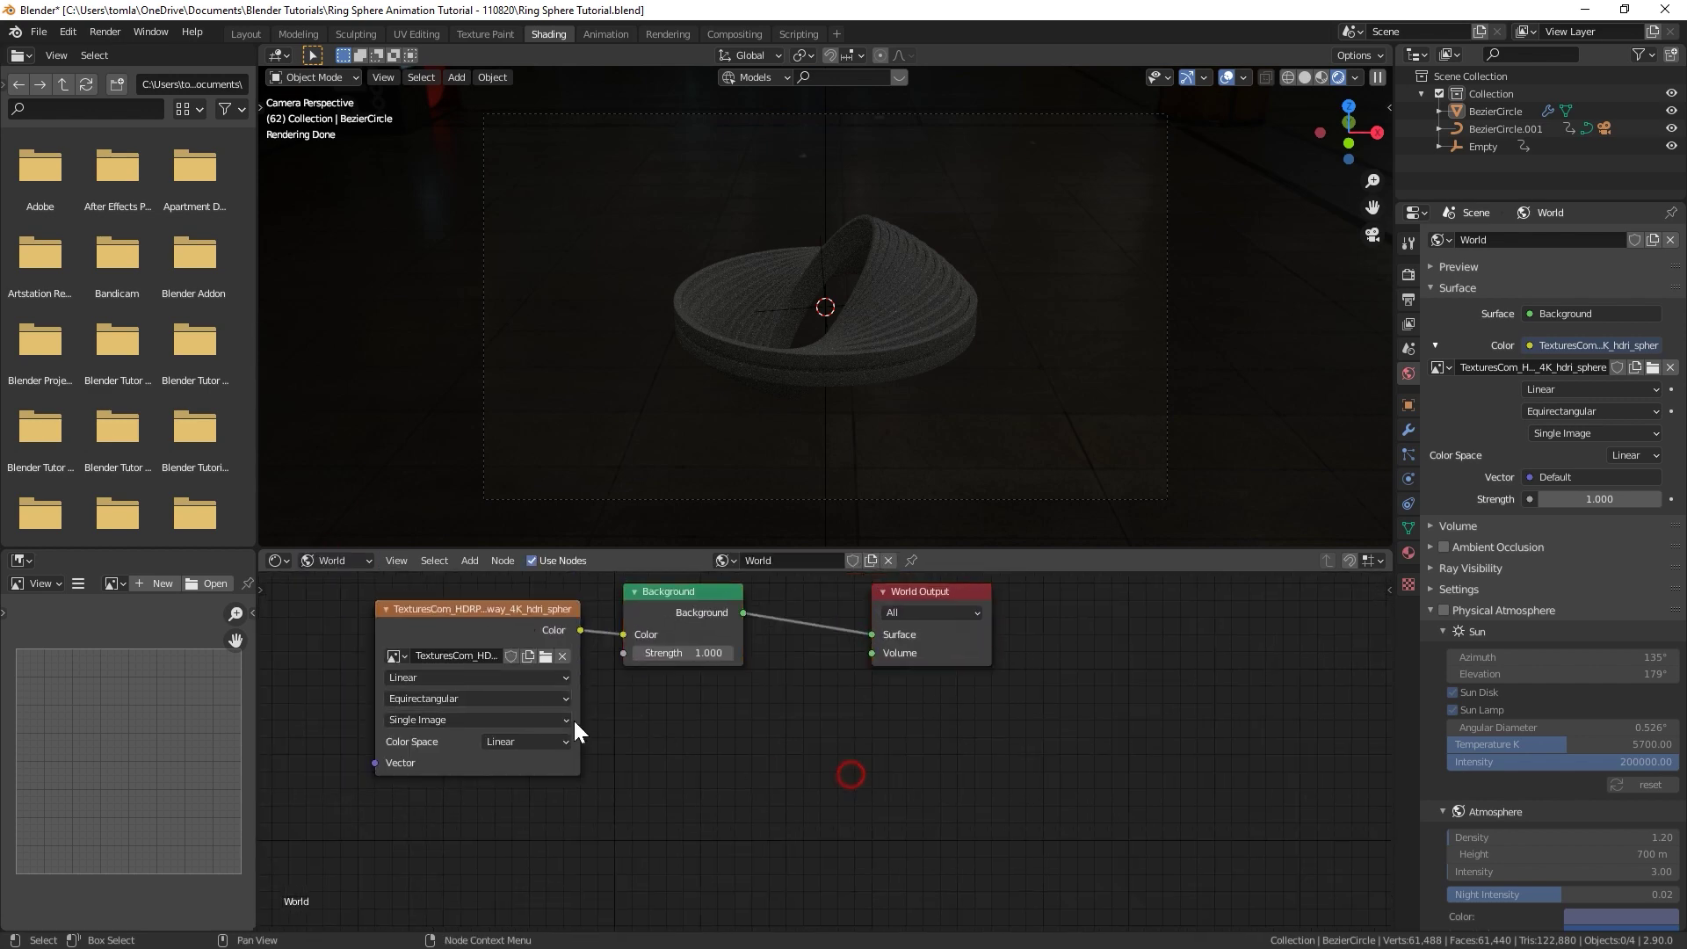
Step: Move the Background node closer to the World Output and place a duplicate of it directly below
left_click_drag(664, 598, 707, 601)
left_click(721, 595)
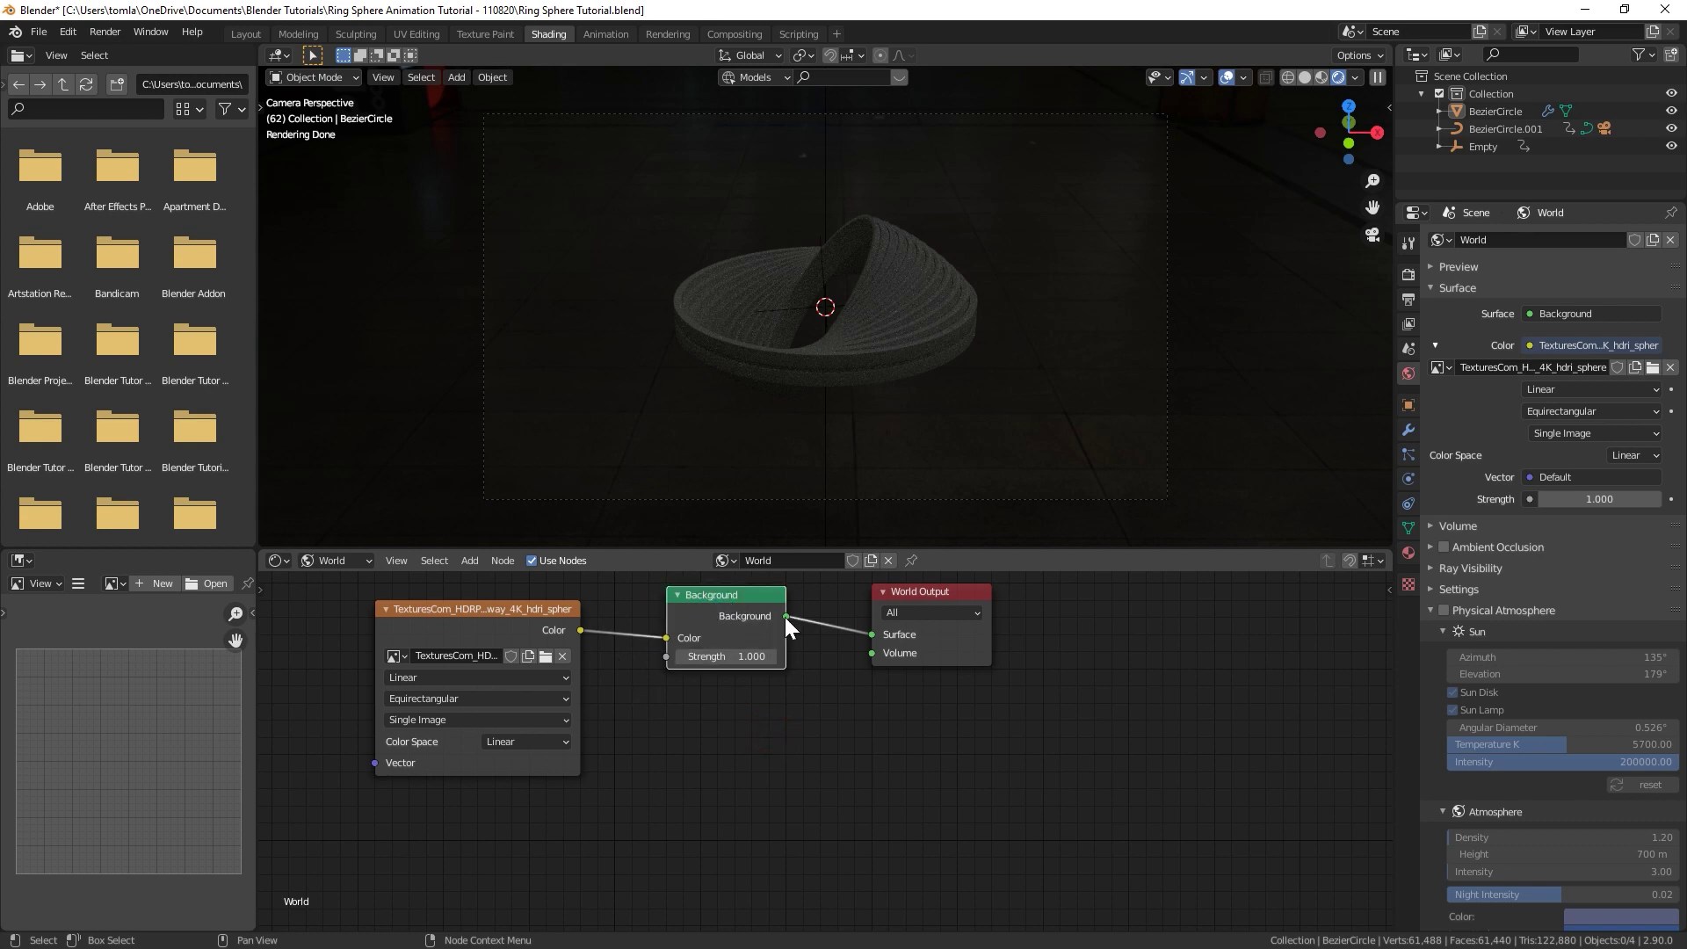
key("shift+d")
left_click(741, 734)
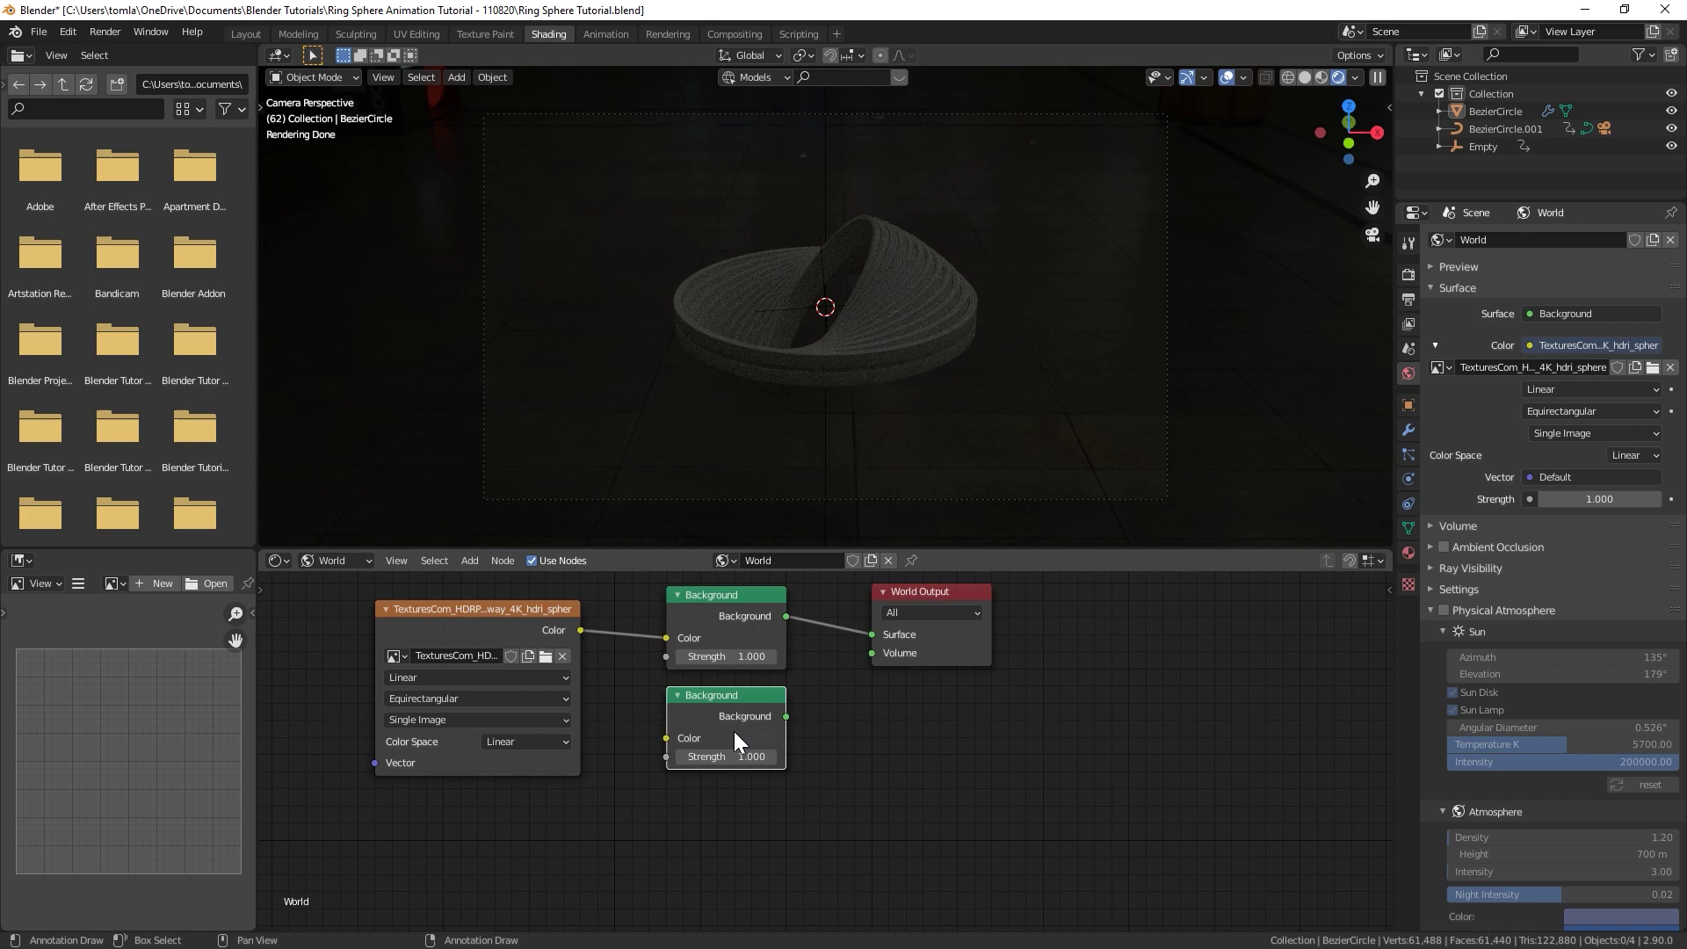
scroll(736, 735, "down", 1)
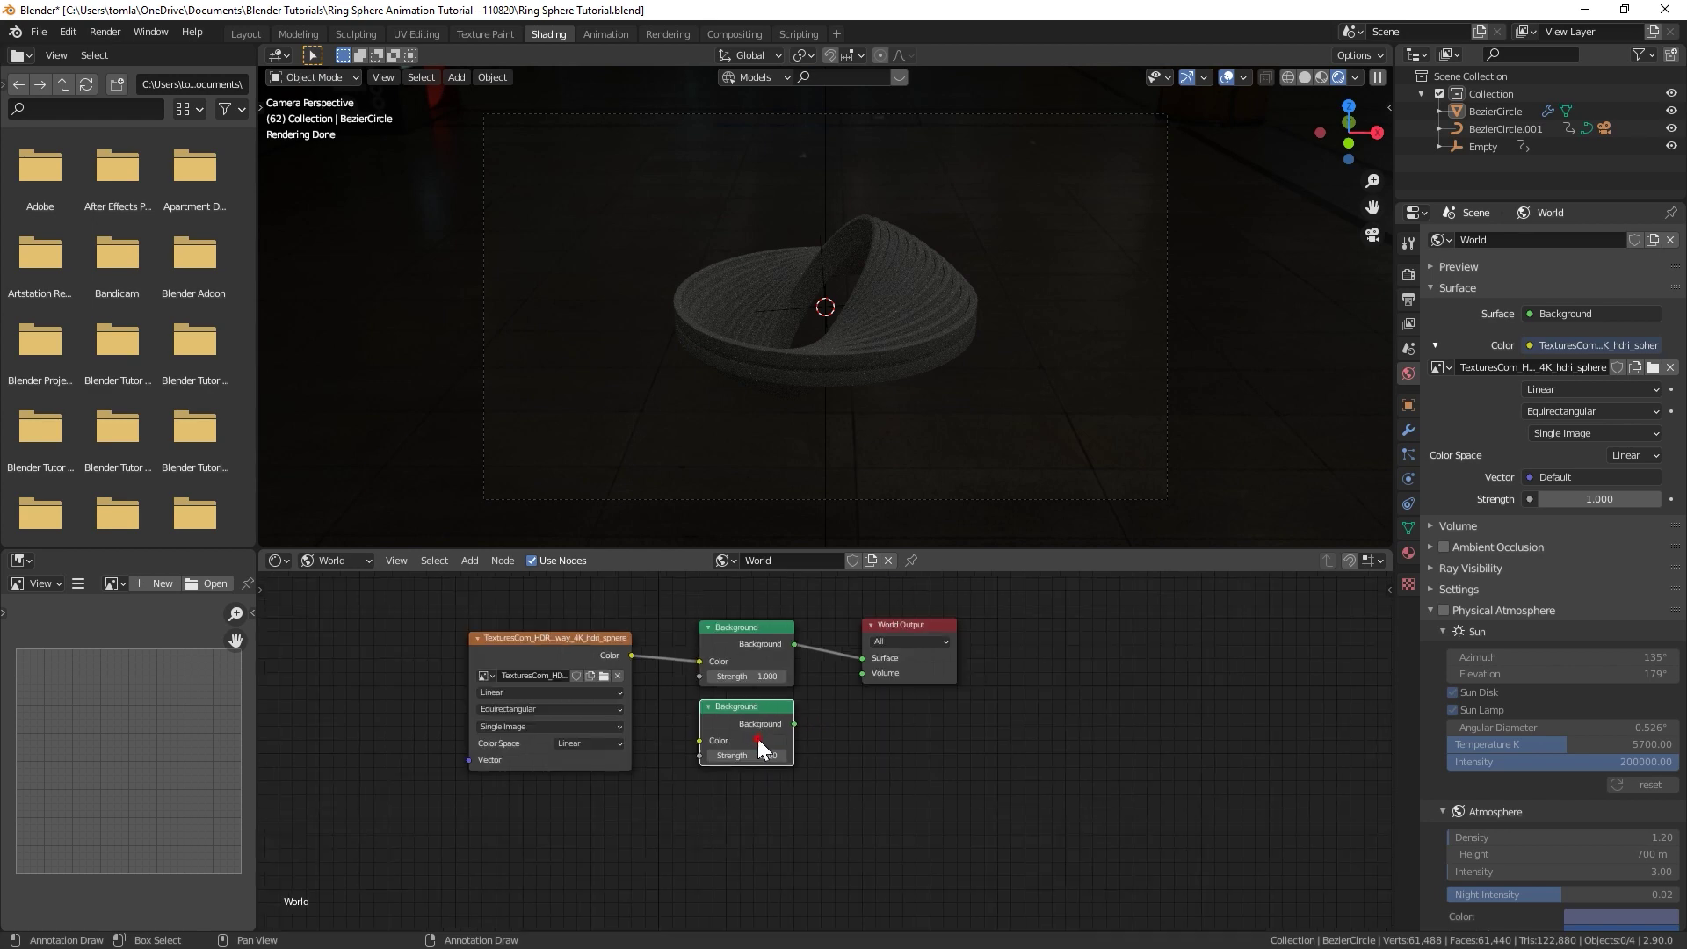
left_click(761, 740)
Step: Make room before the World Output, insert a Mix Shader there, and connect the second Background to its lower shader input
left_click(869, 571)
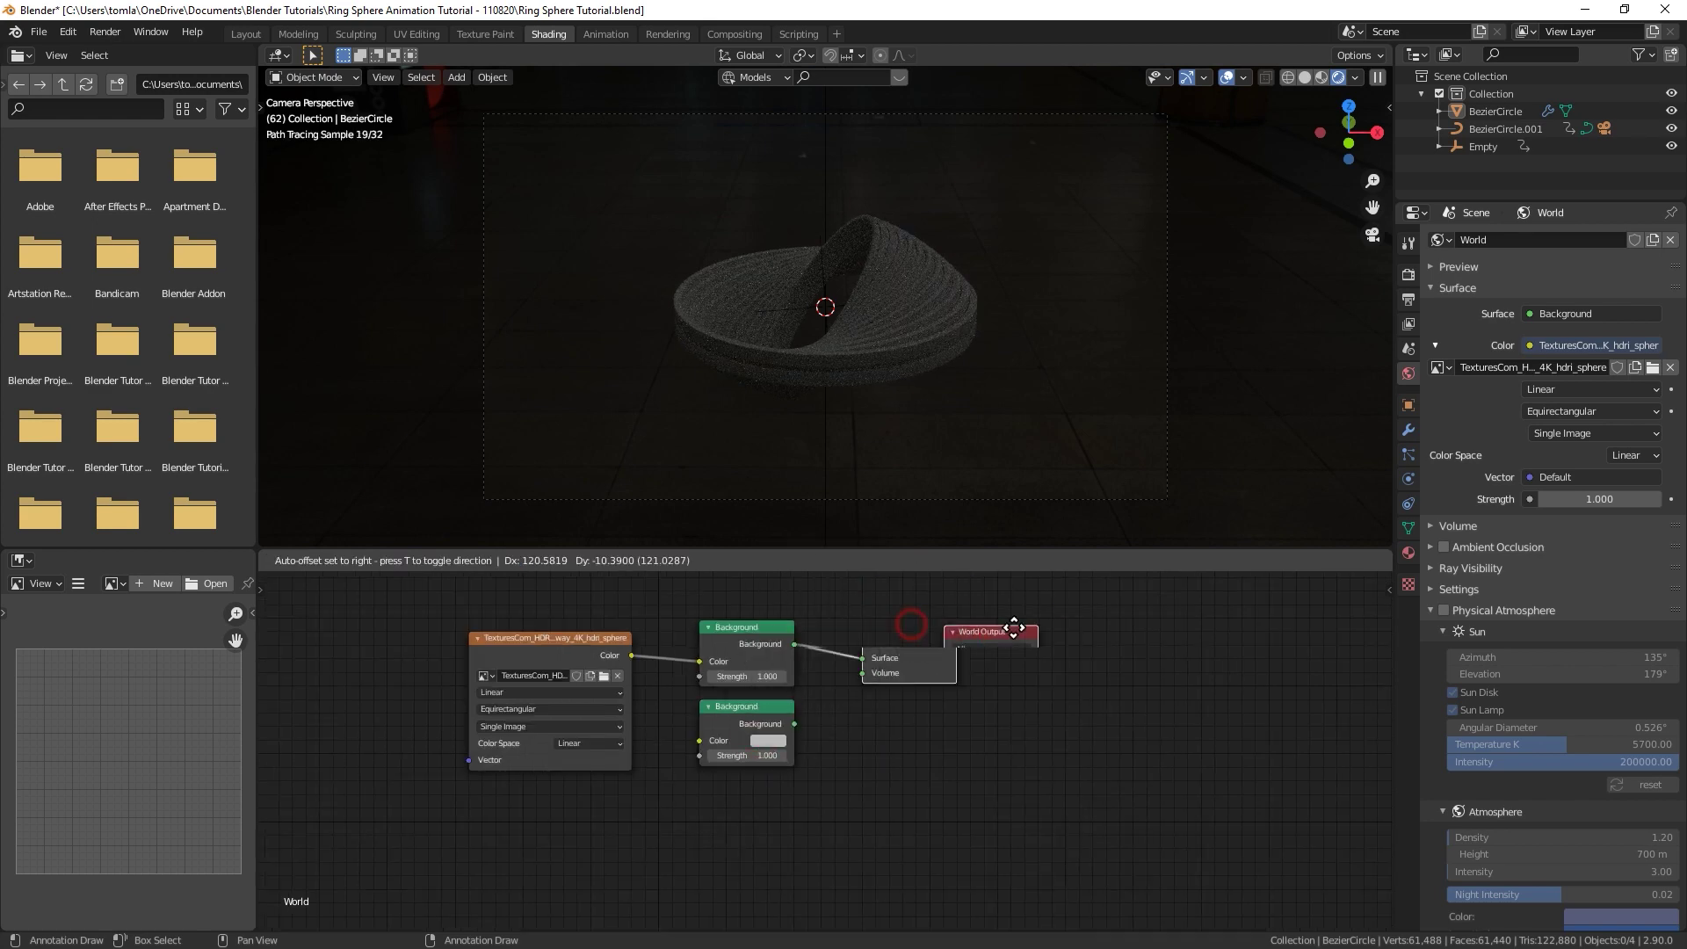
key("shift+a")
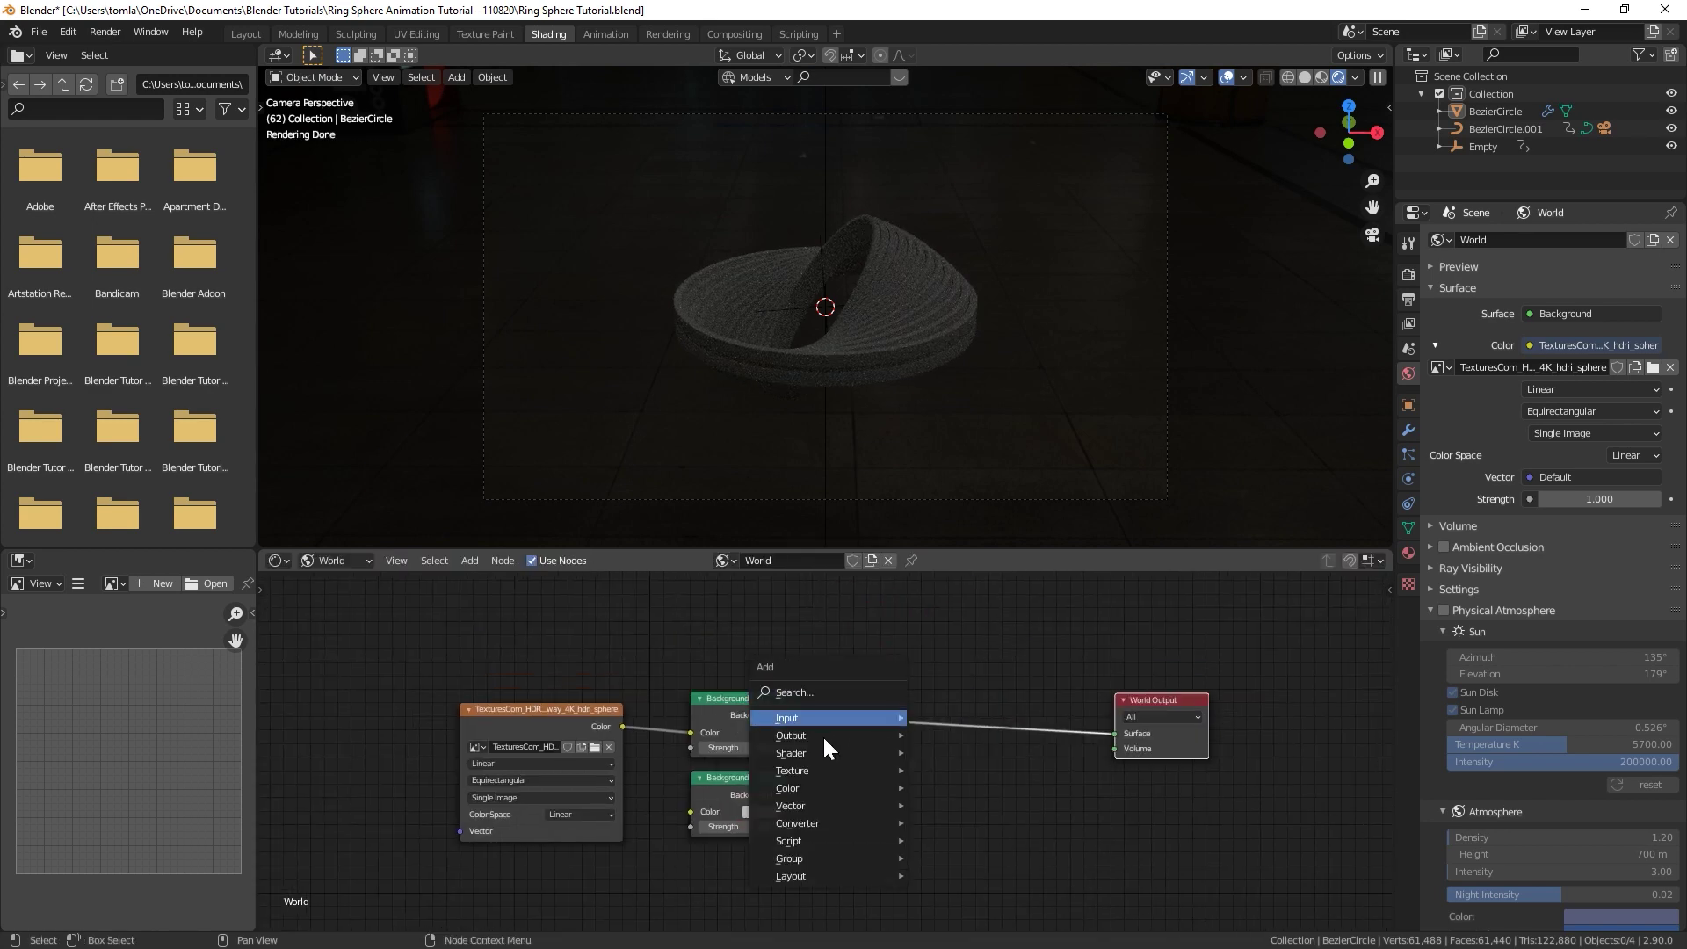
mouse_move(821, 751)
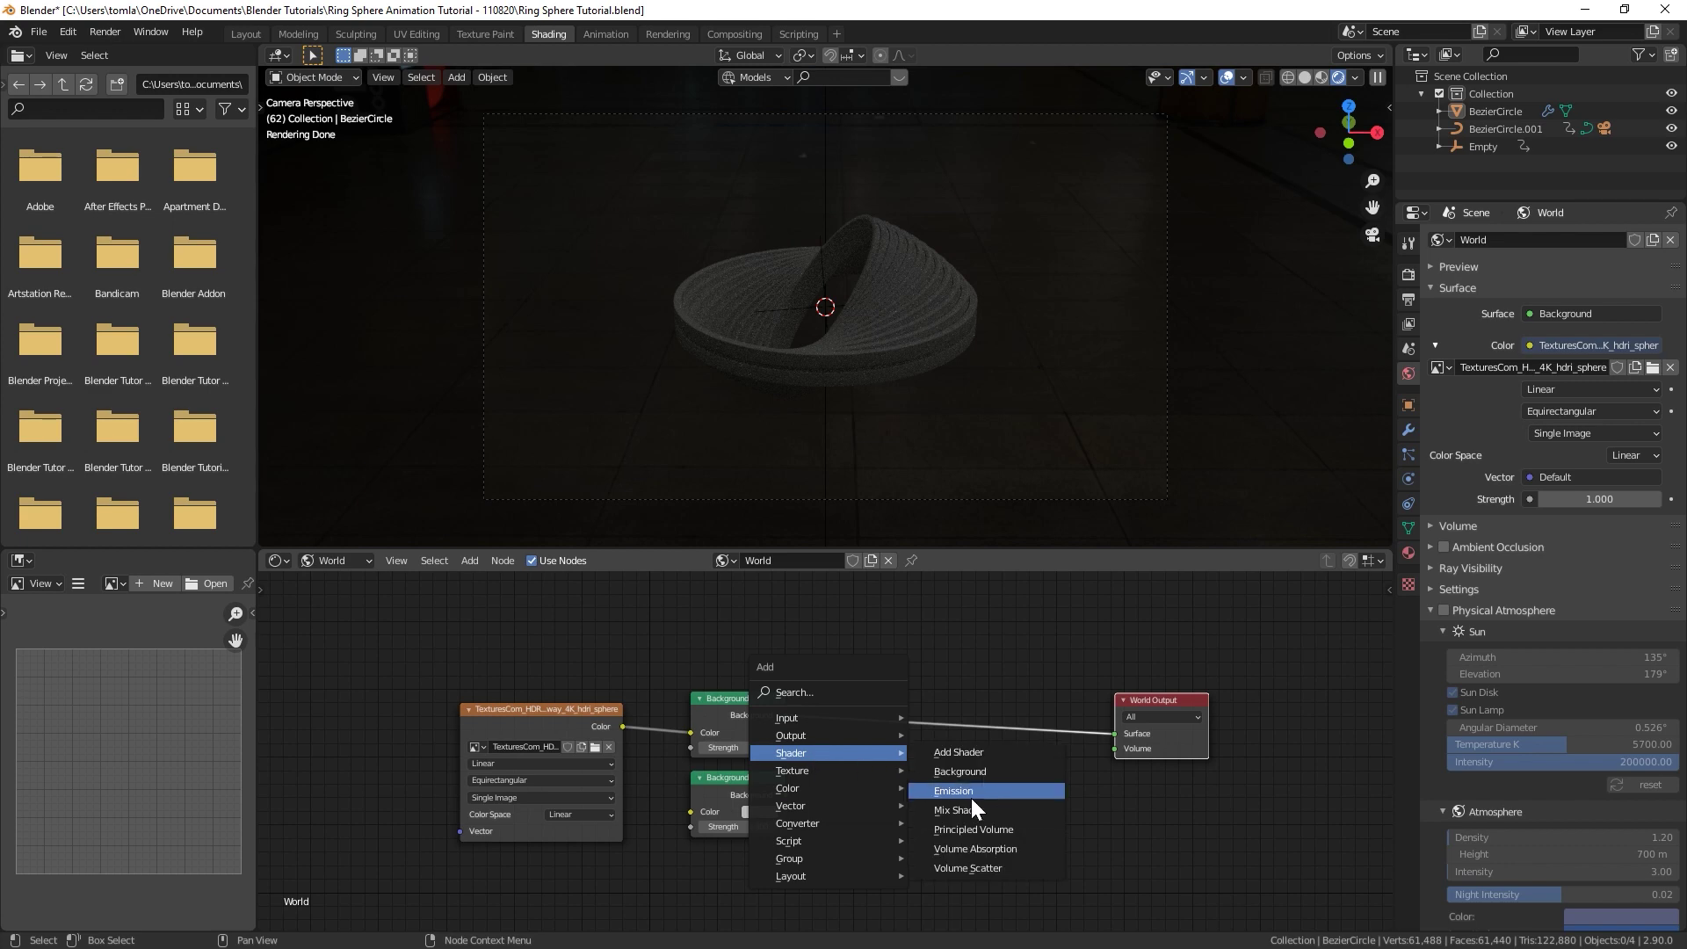
left_click(967, 801)
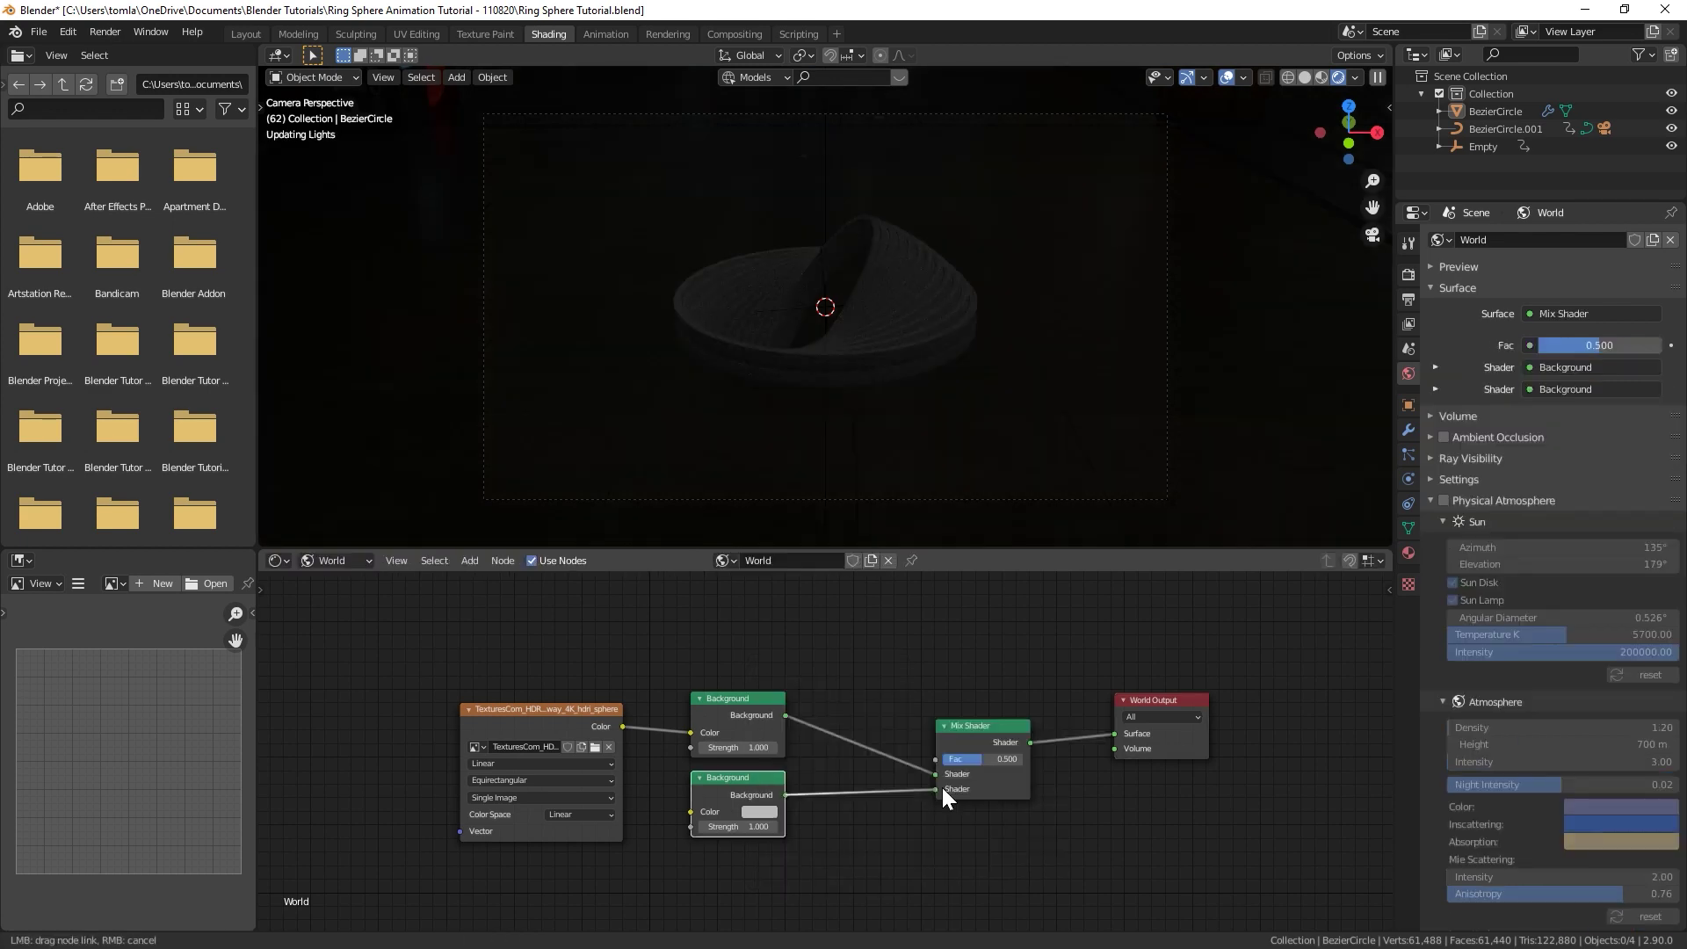
left_click_drag(942, 787, 936, 789)
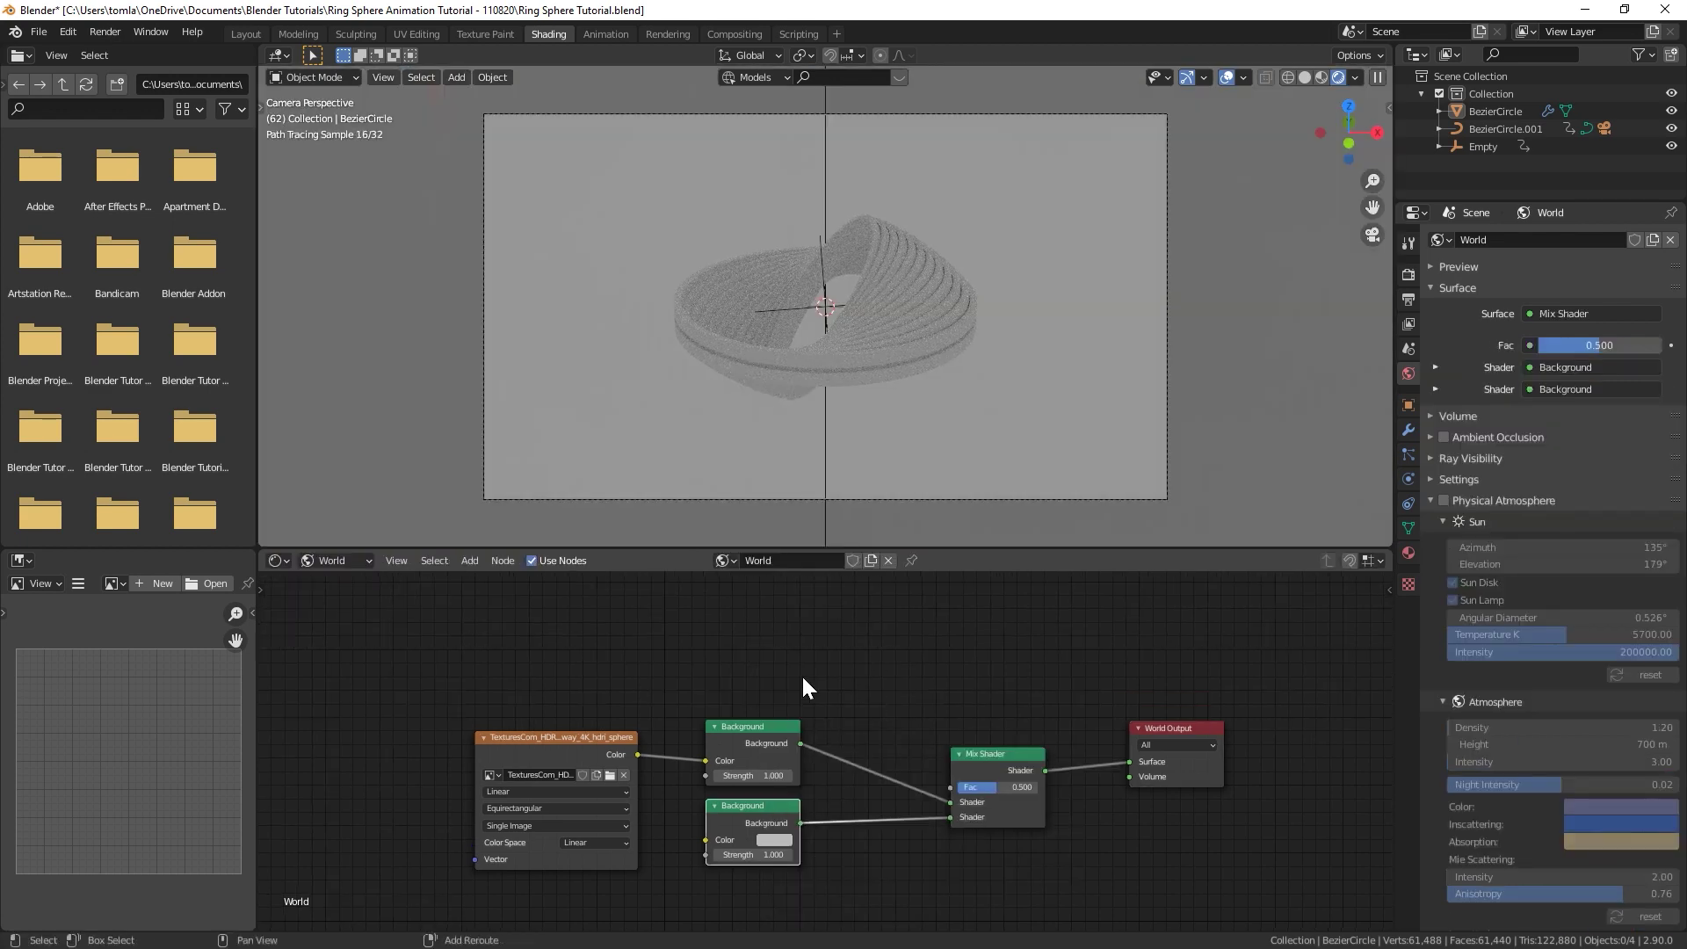
Step: Add a Light Path node and connect its Is Camera Ray output to the Mix Shader's Fac input
key("shift+a")
mouse_move(752, 644)
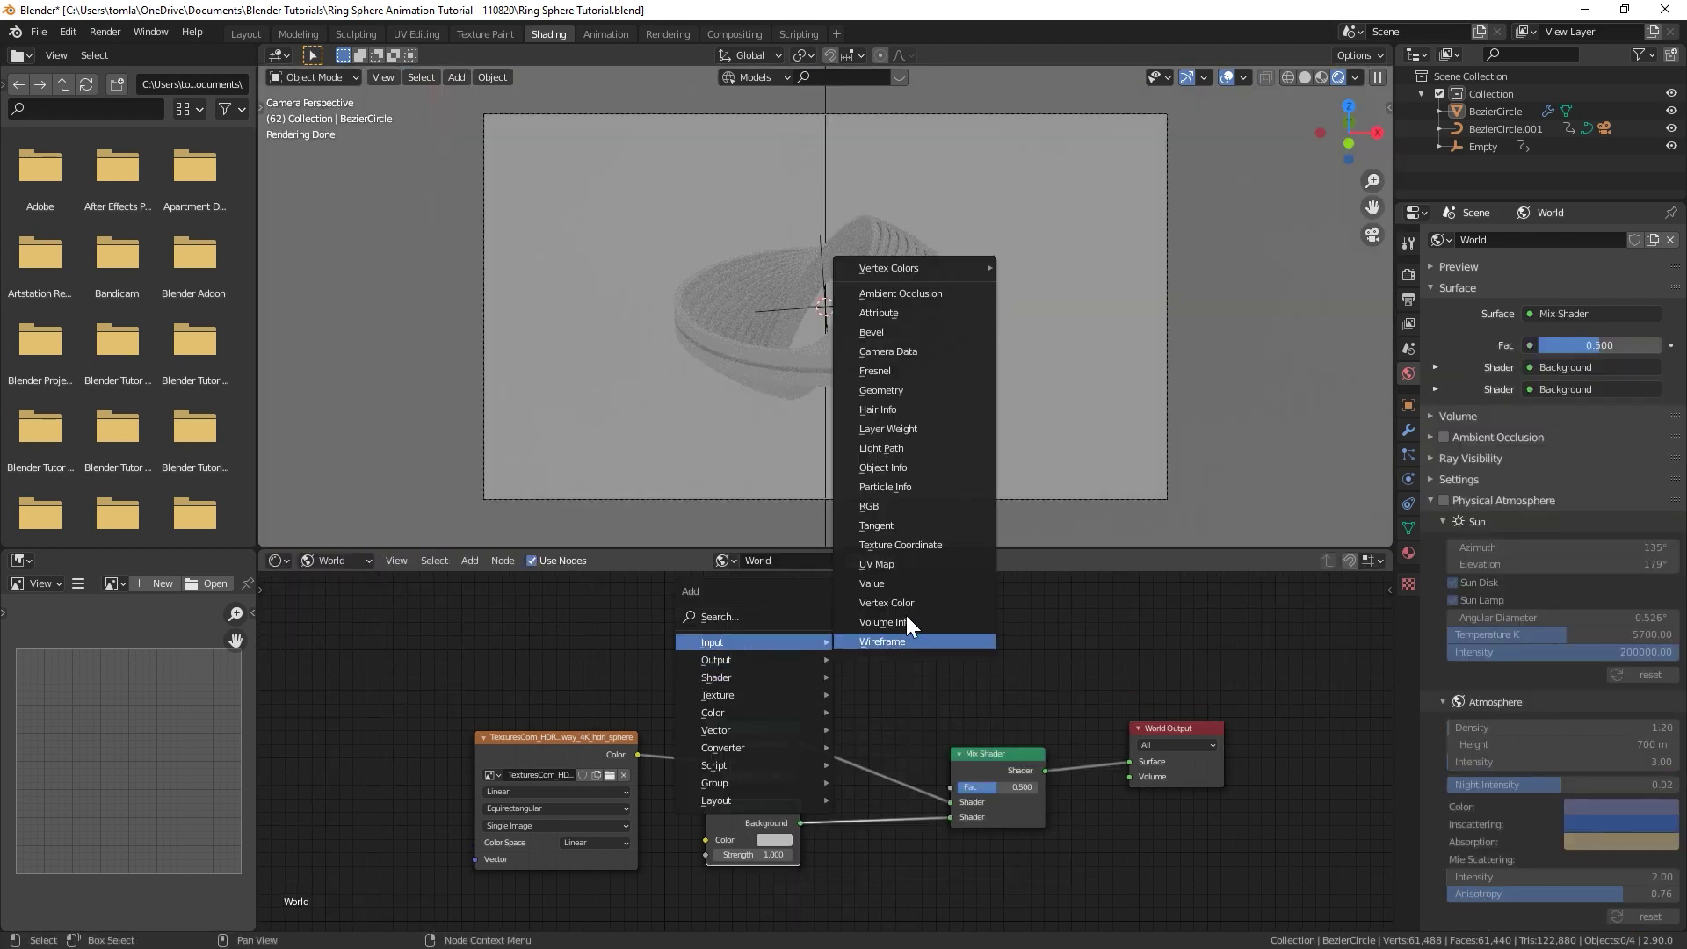
left_click(906, 449)
left_click_drag(713, 610, 875, 882)
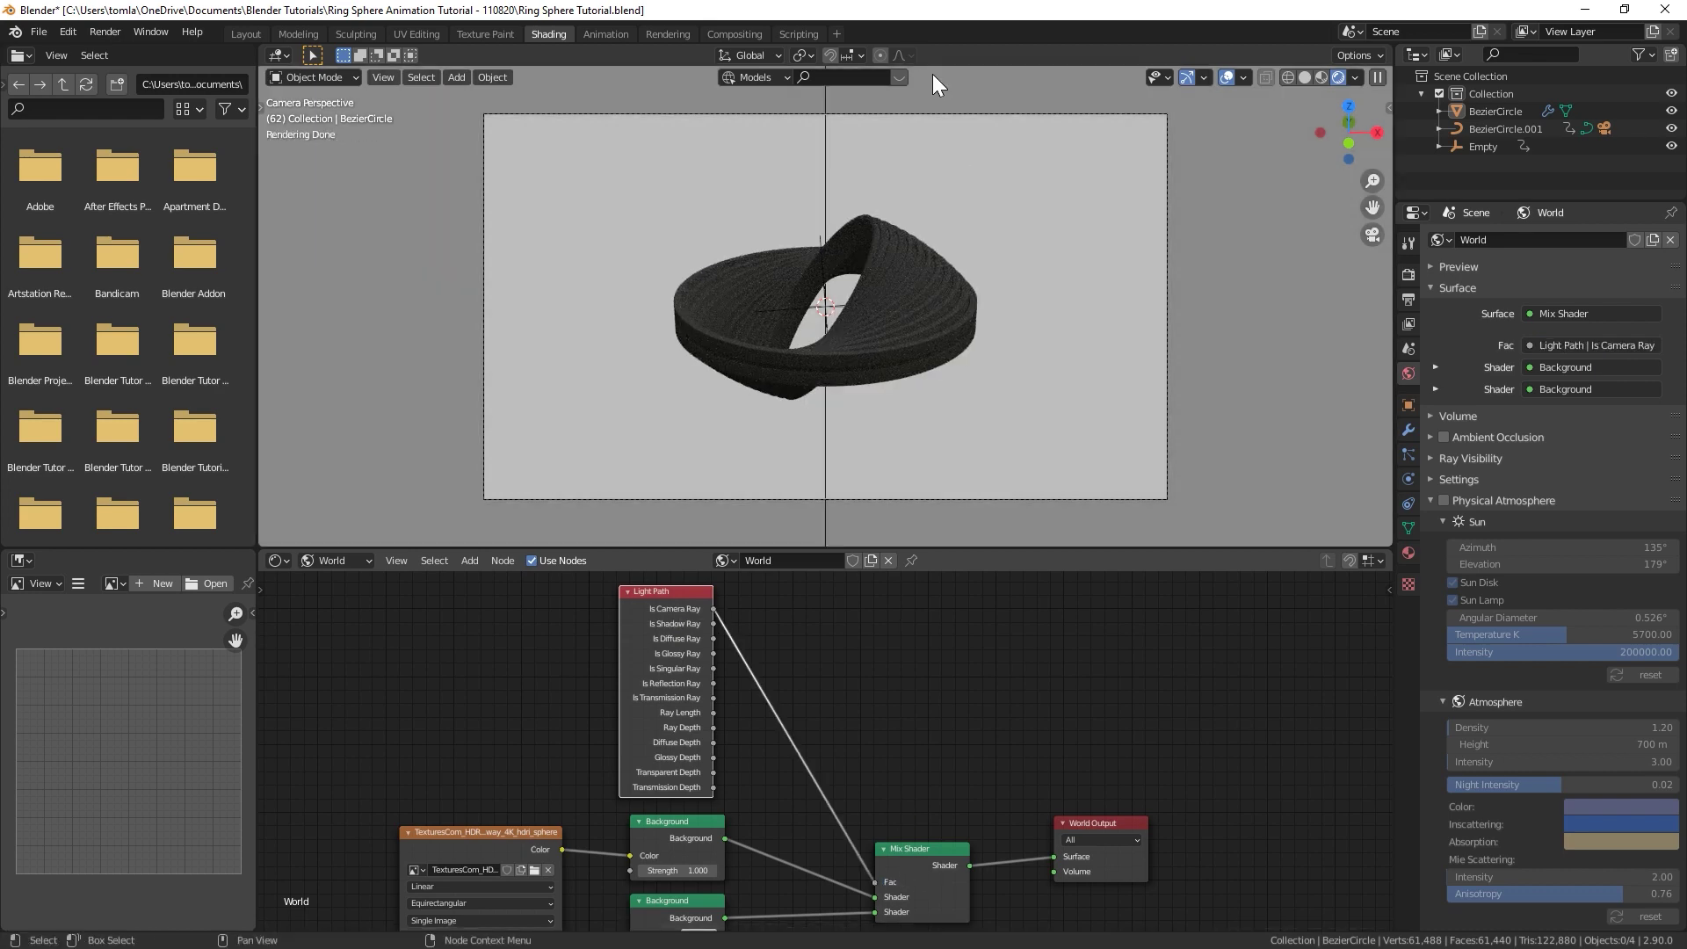
Step: Set the strength of the Background node fed by the HDRI to 6
middle_click_drag(882, 330, 892, 278)
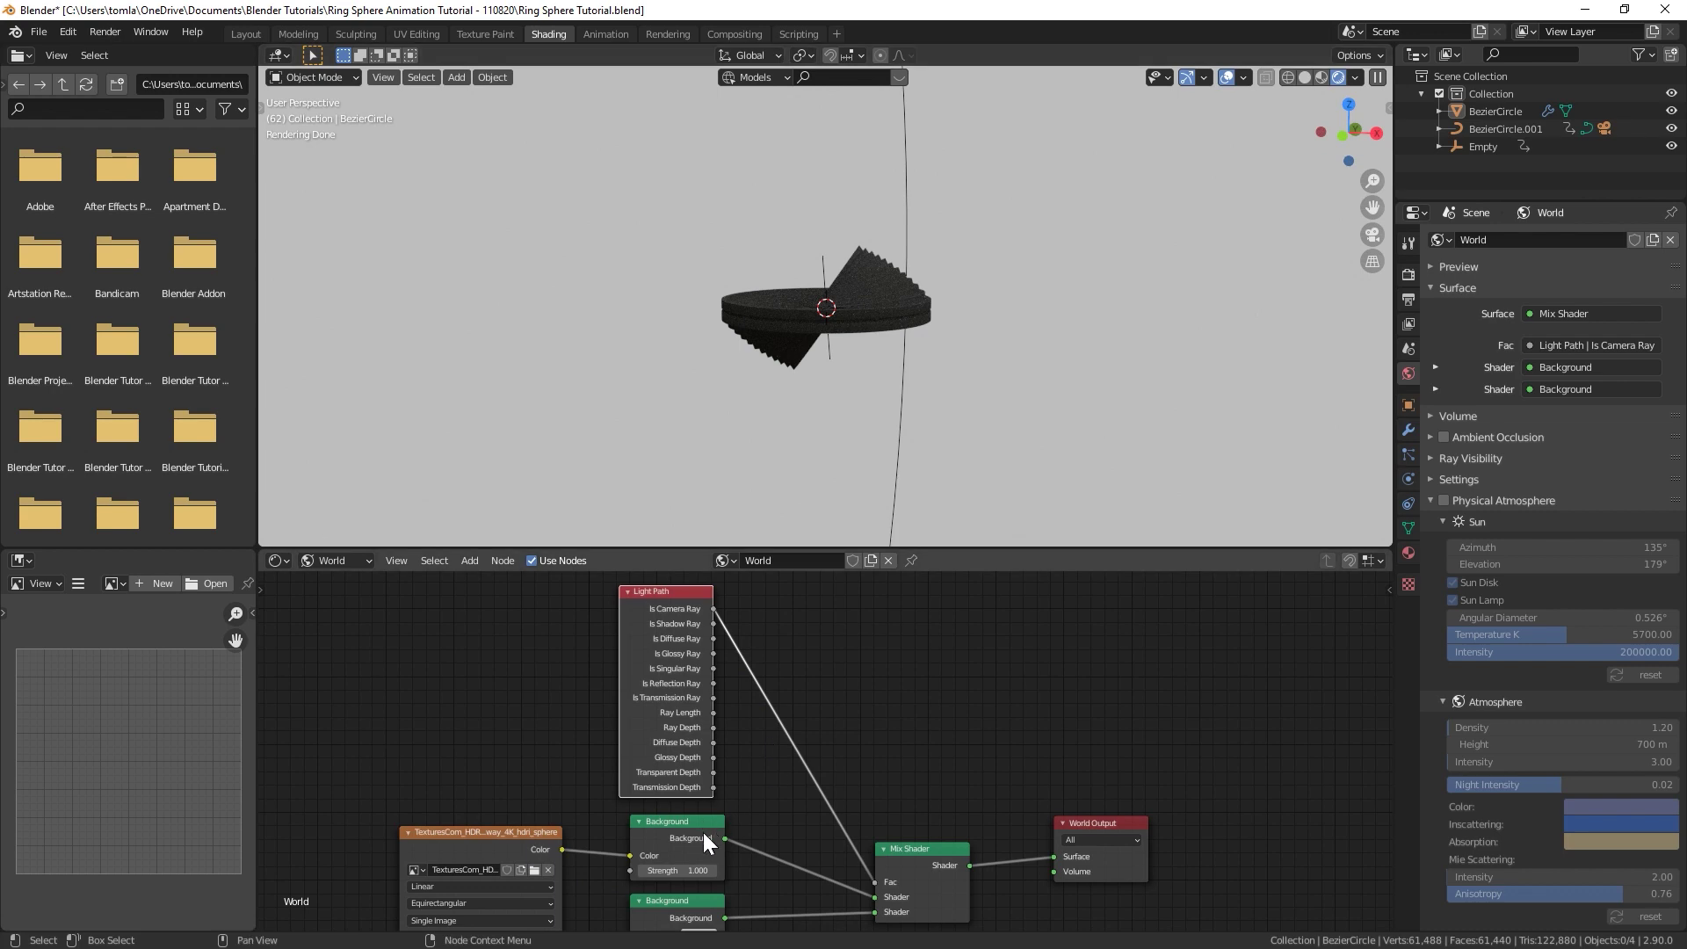
scroll(694, 844, "down", 2)
scroll(714, 351, "up", 6)
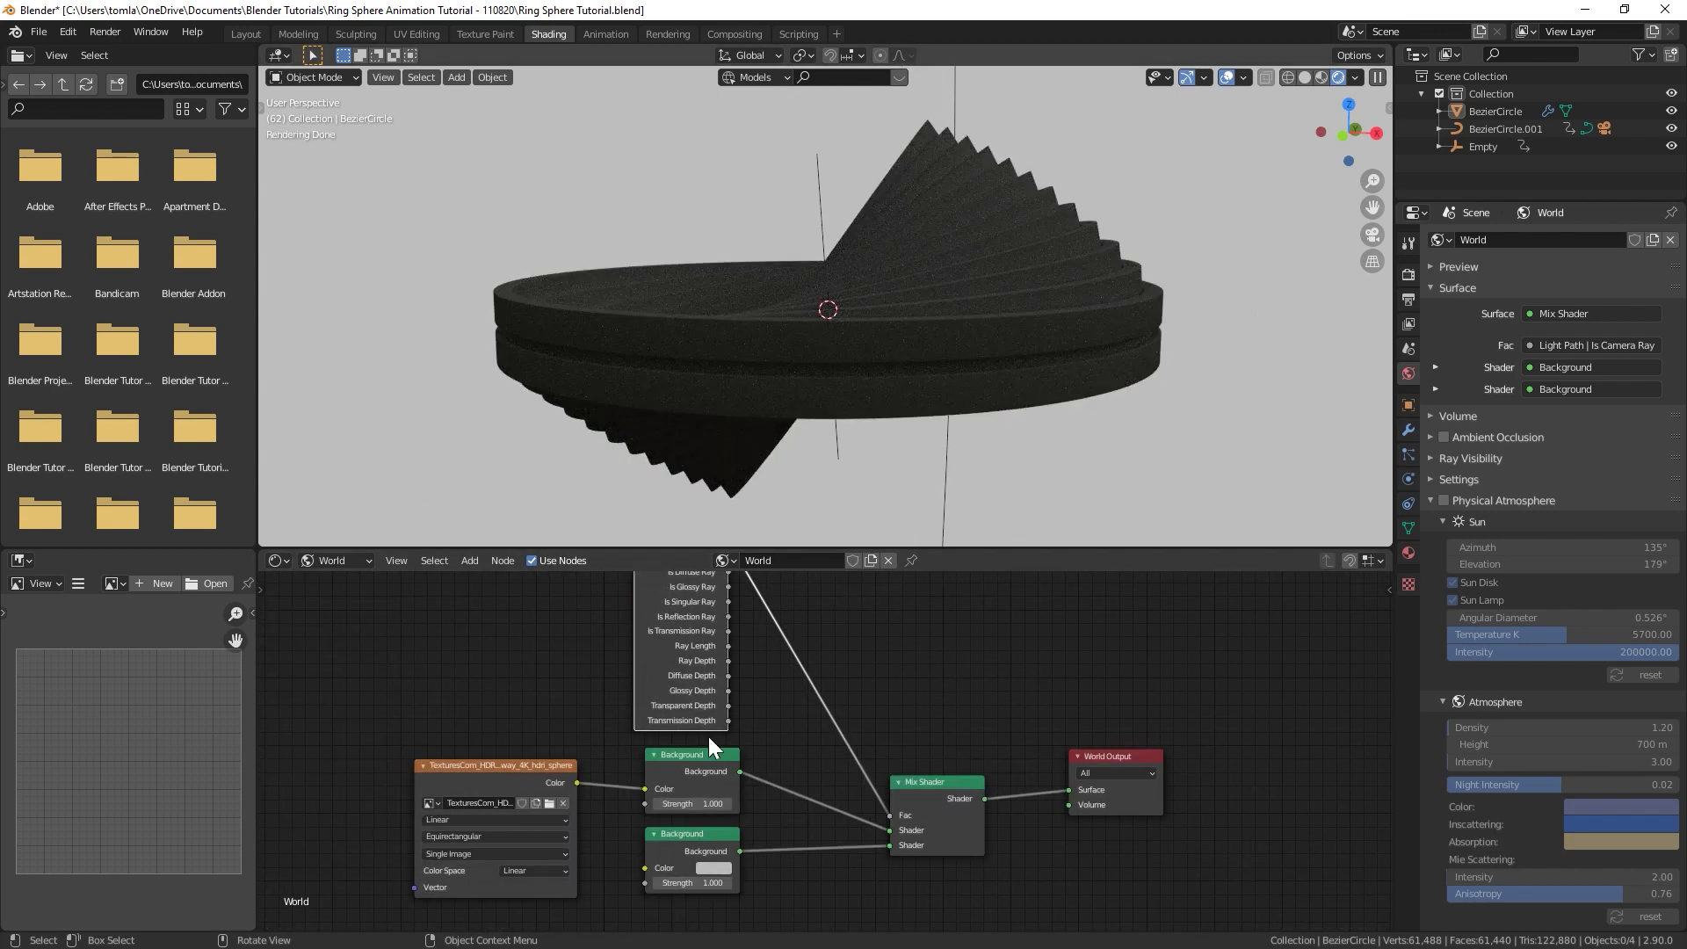
scroll(480, 821, "down", 1)
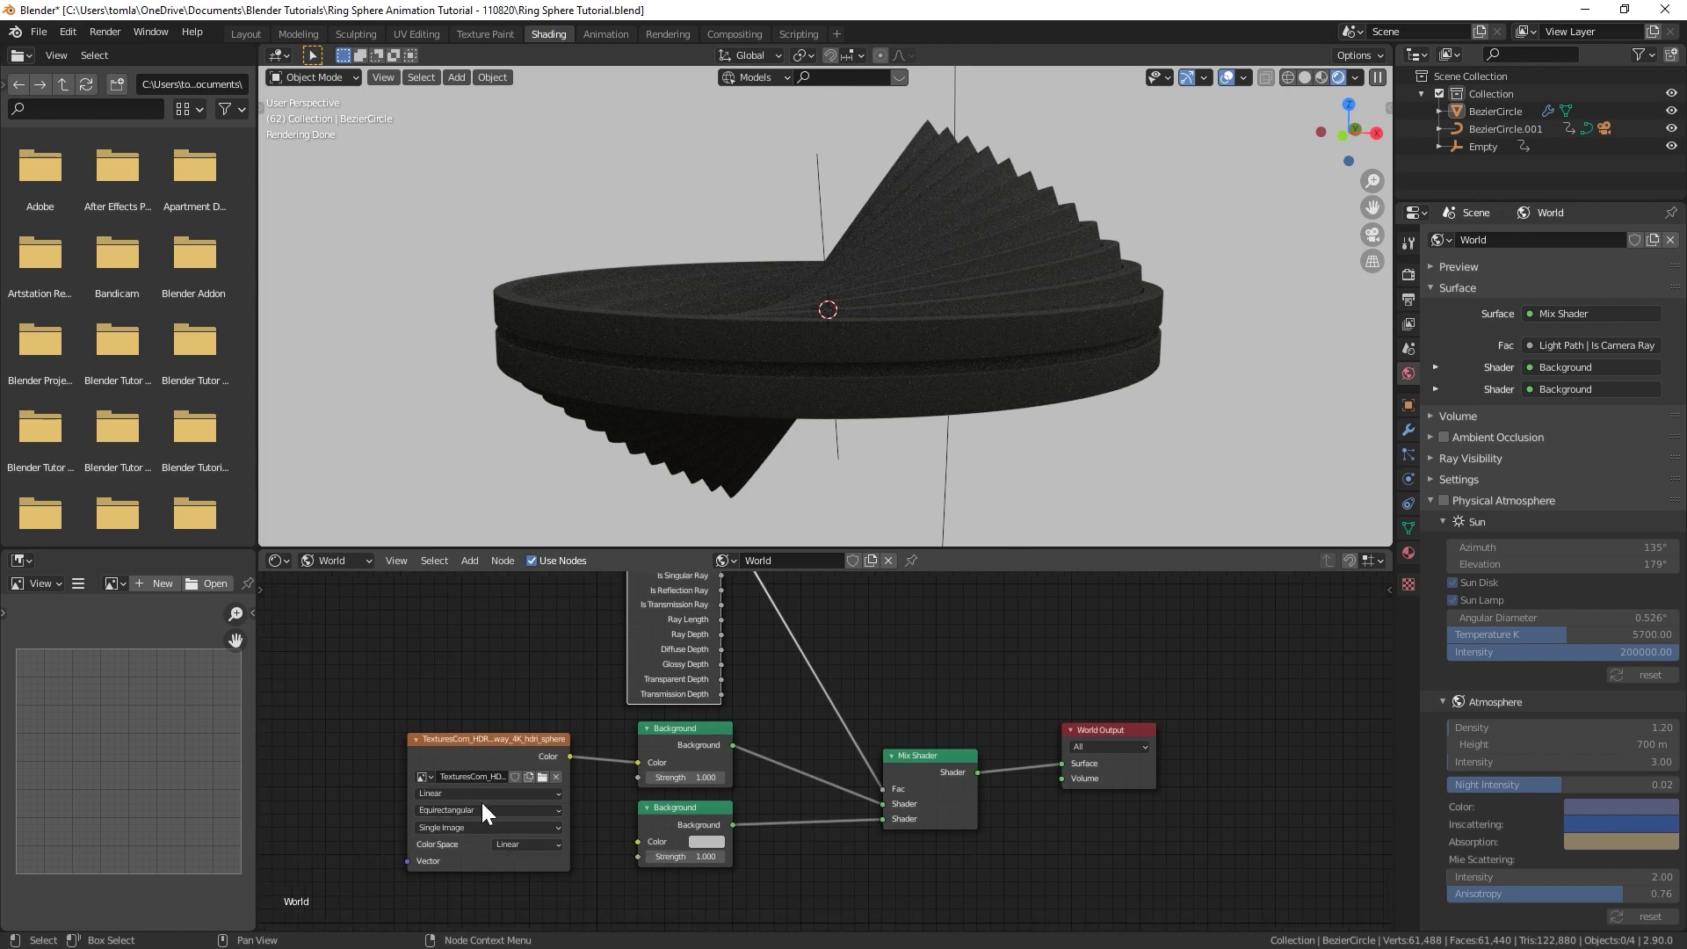
left_click(683, 772)
type("1.0")
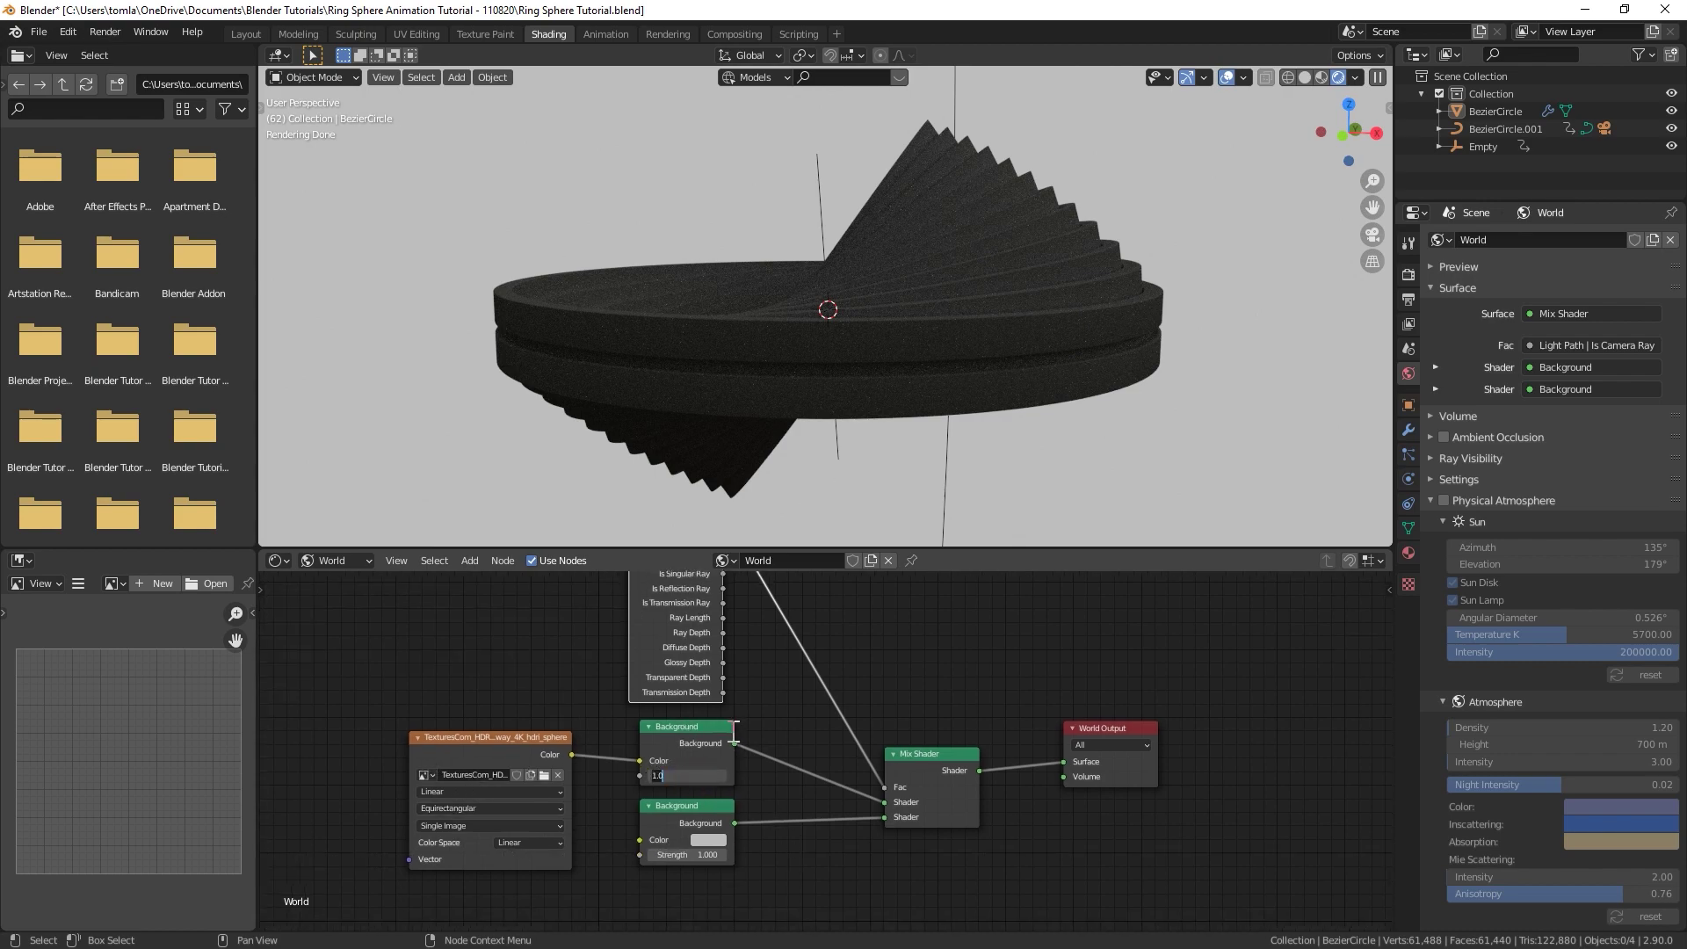
key("Return")
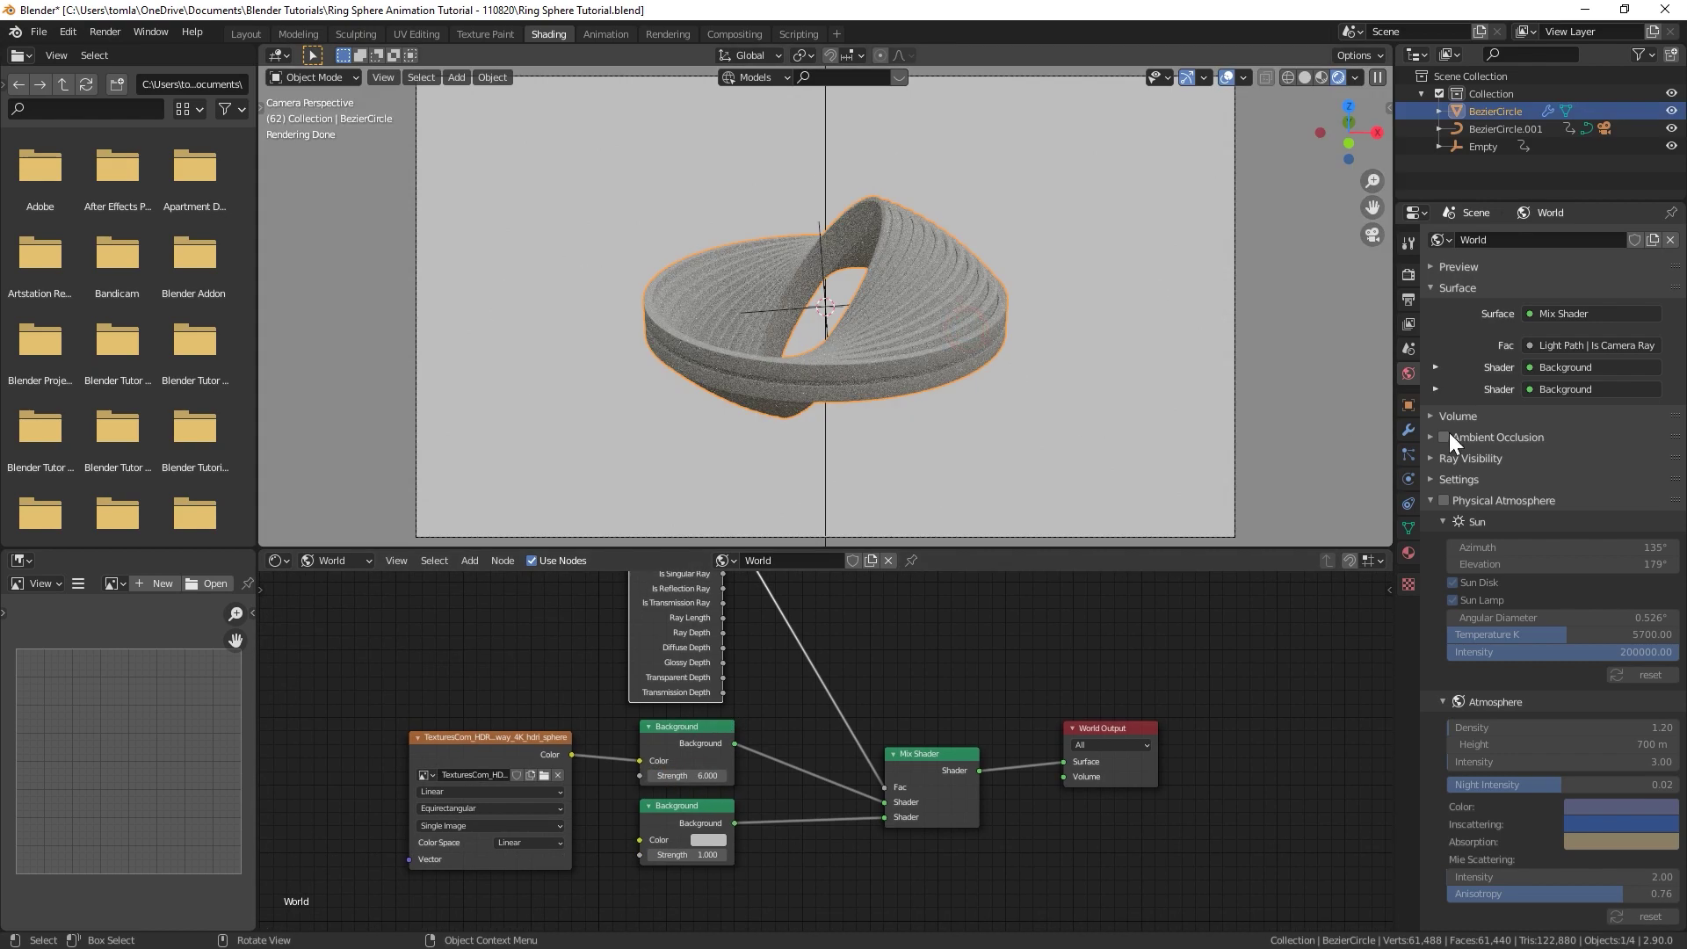
Step: Switch the shader editor to object materials and create a new material named Blue on the ring mesh
left_click(1411, 551)
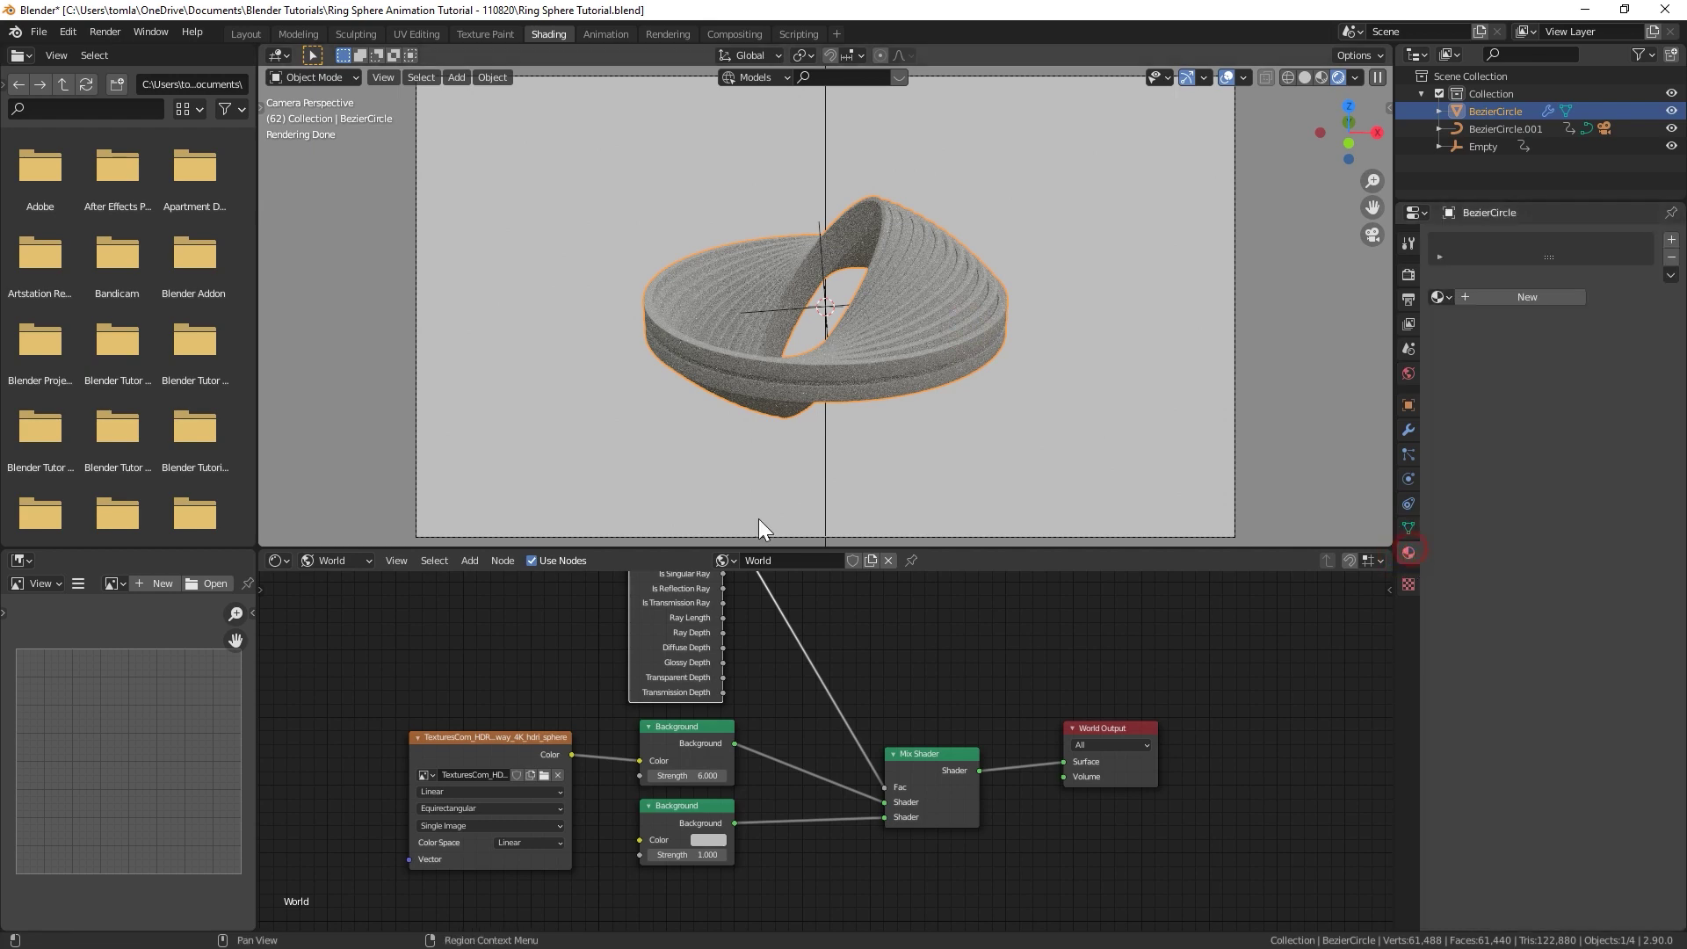
left_click(337, 561)
left_click(334, 585)
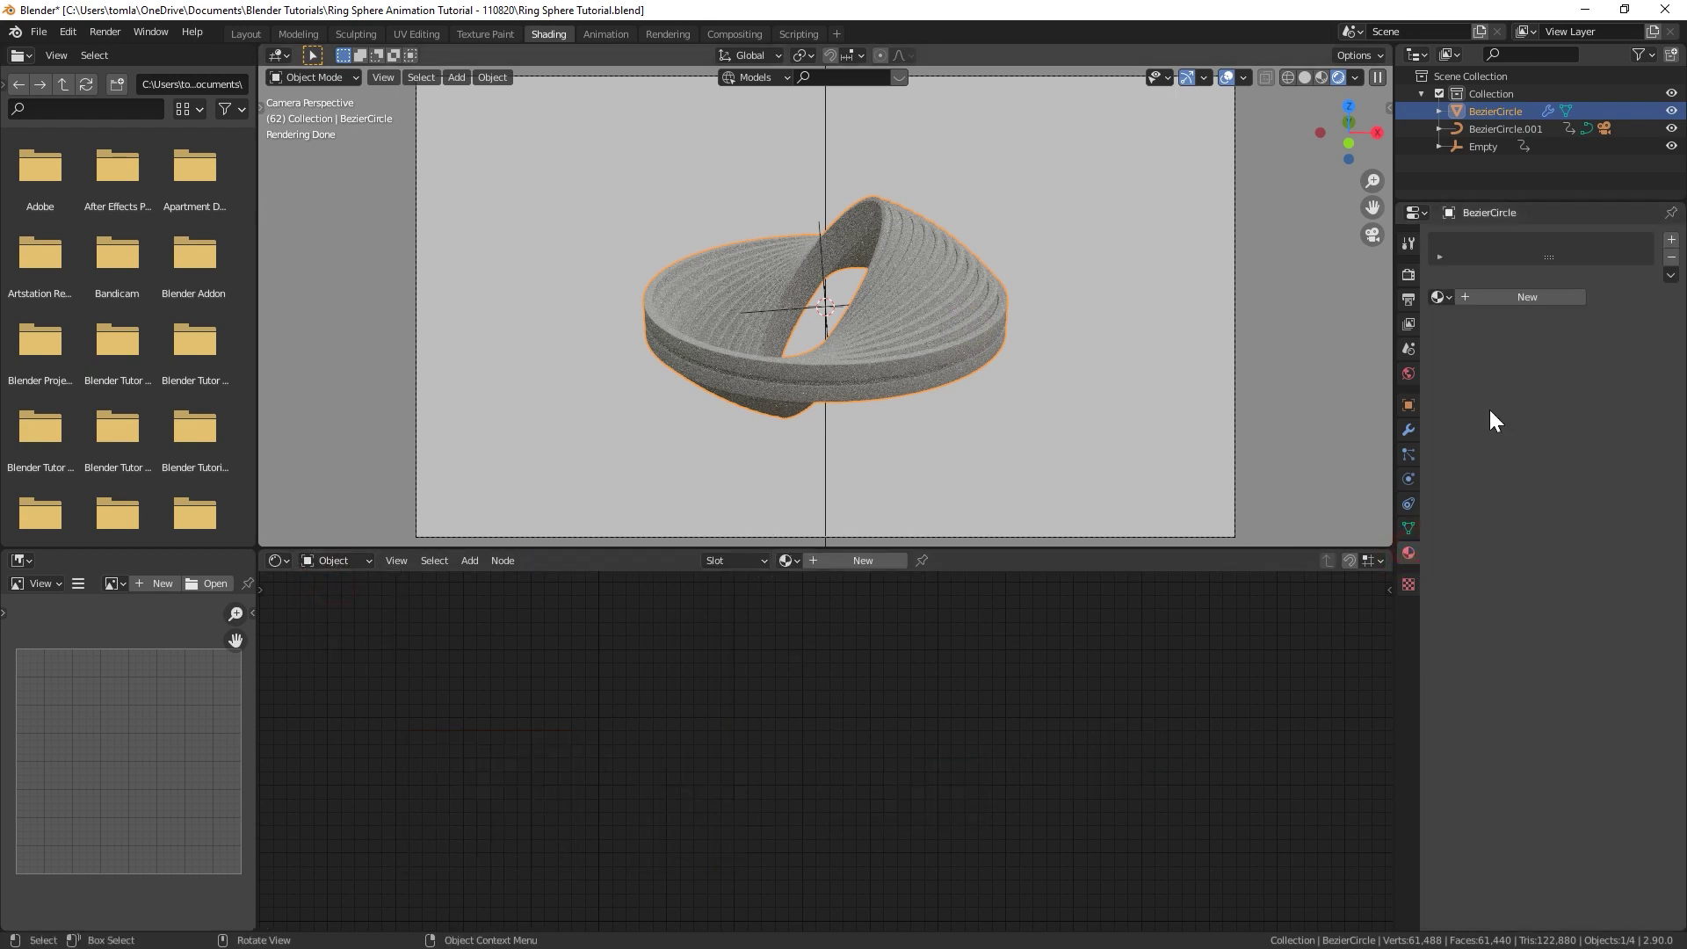
left_click(1512, 295)
double_click(1508, 295)
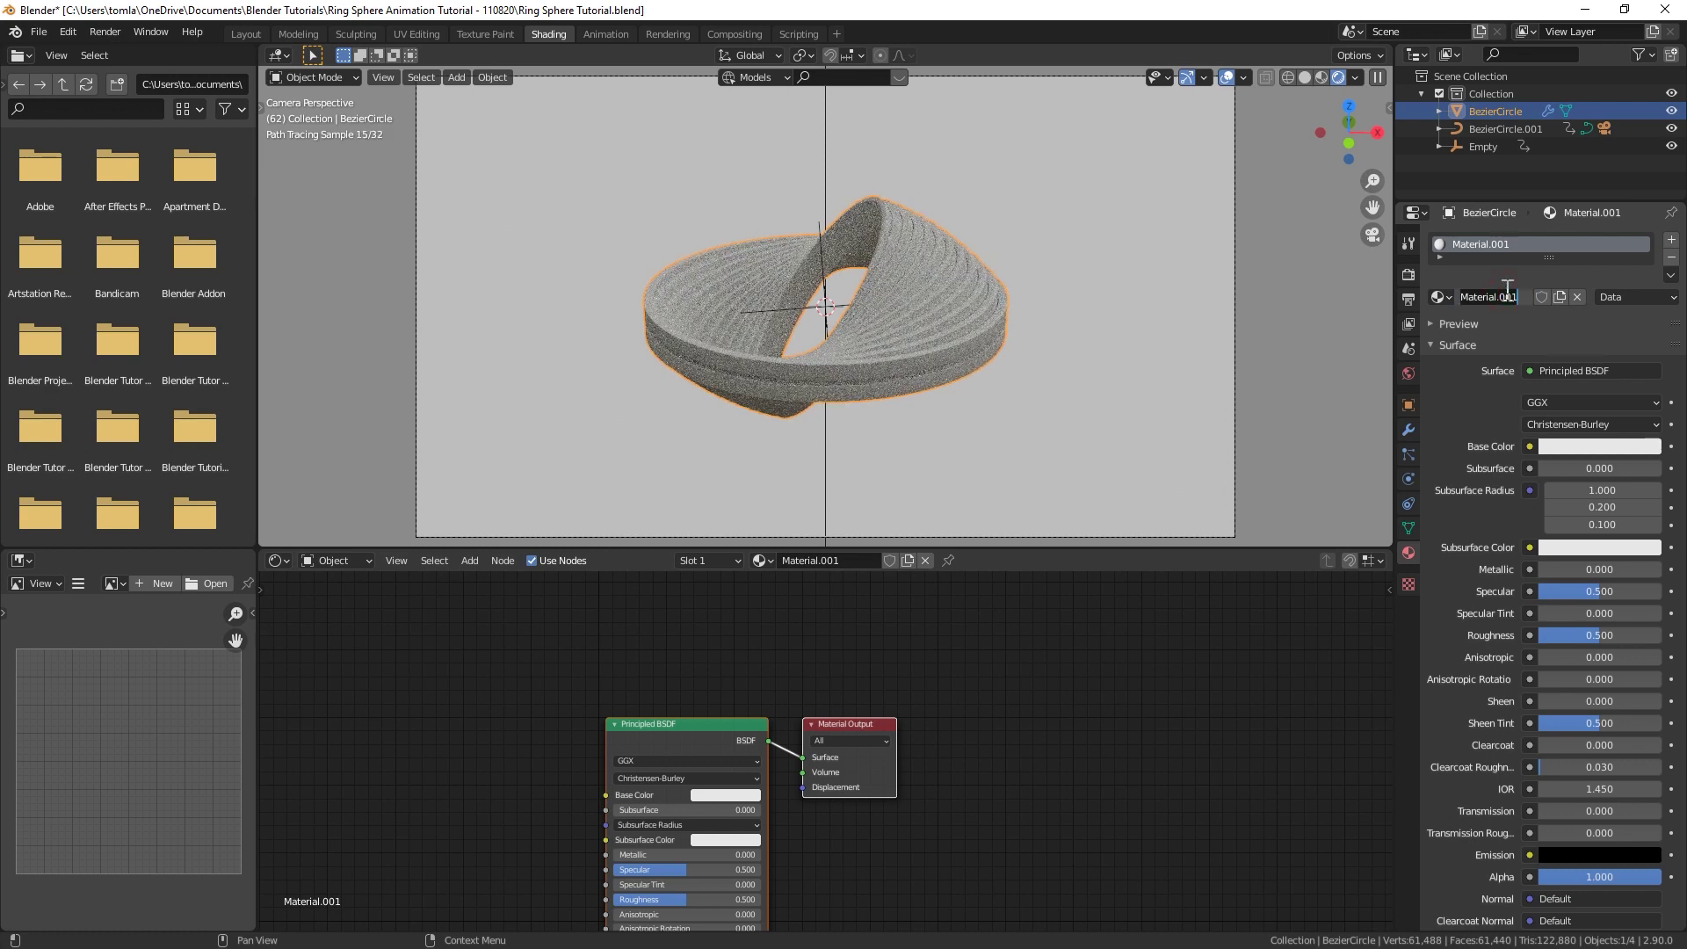
type("Blue")
key("Return")
Step: Set the Blue material's base color to a blue with hue about 0.622 and saturation about 0.671
middle_click_drag(757, 839, 802, 726)
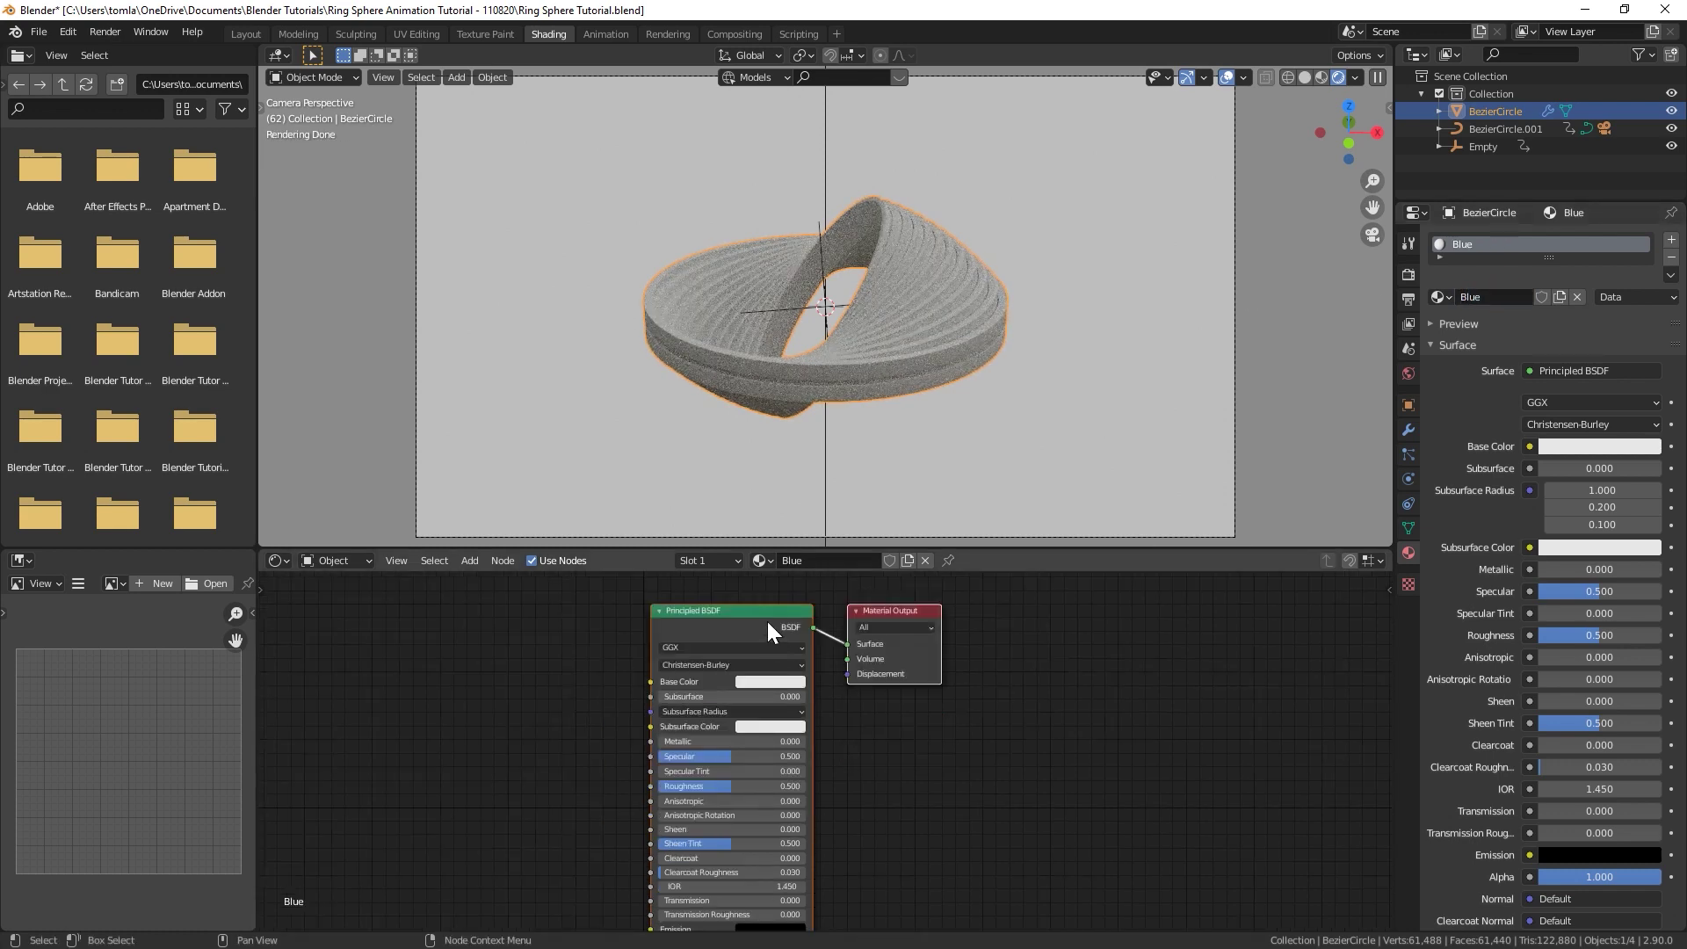
left_click(770, 682)
left_click_drag(816, 504, 816, 513)
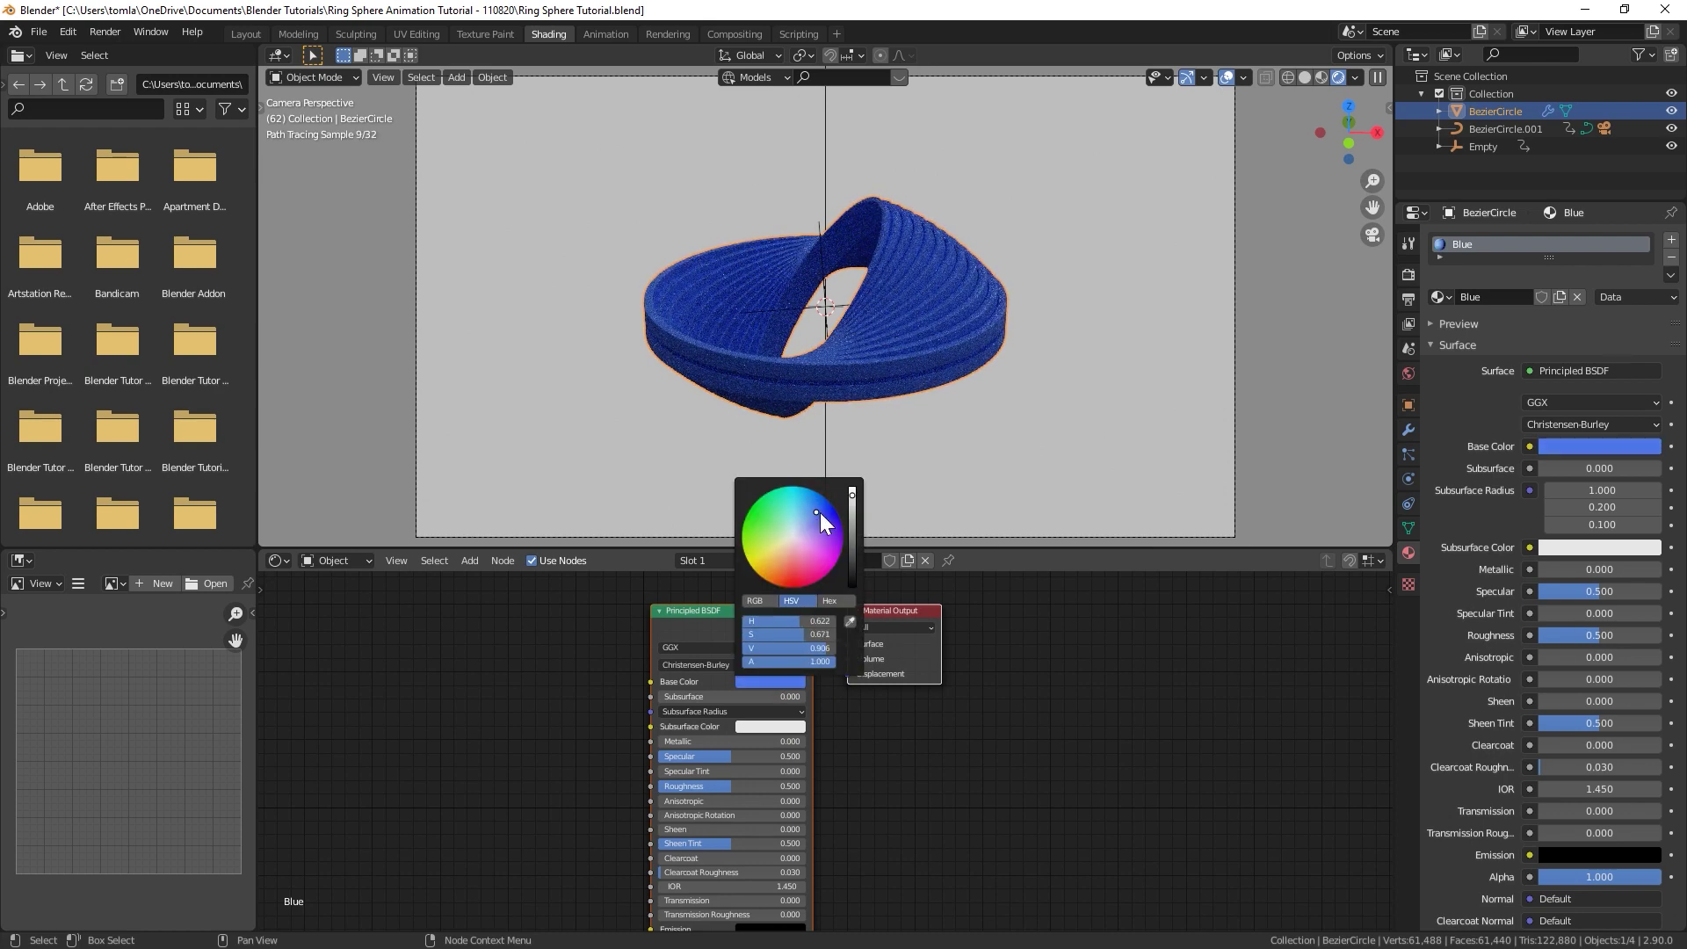
Step: Set the Blue material's roughness to 0.1
left_click(737, 786)
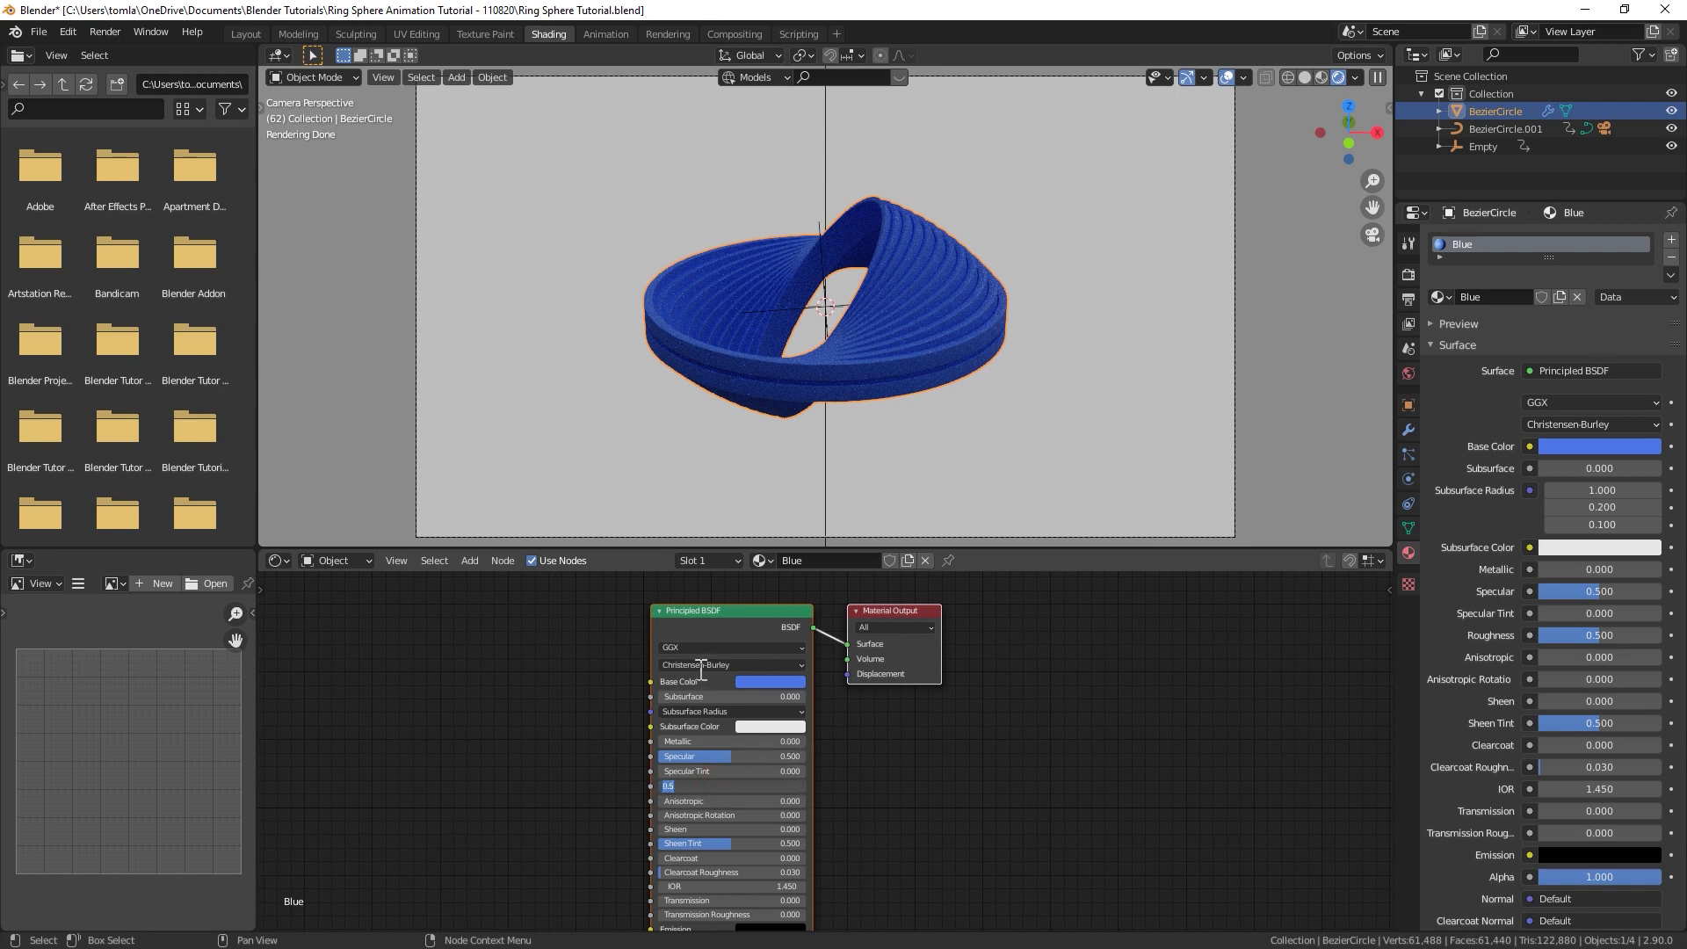
type("0.1")
key("Return")
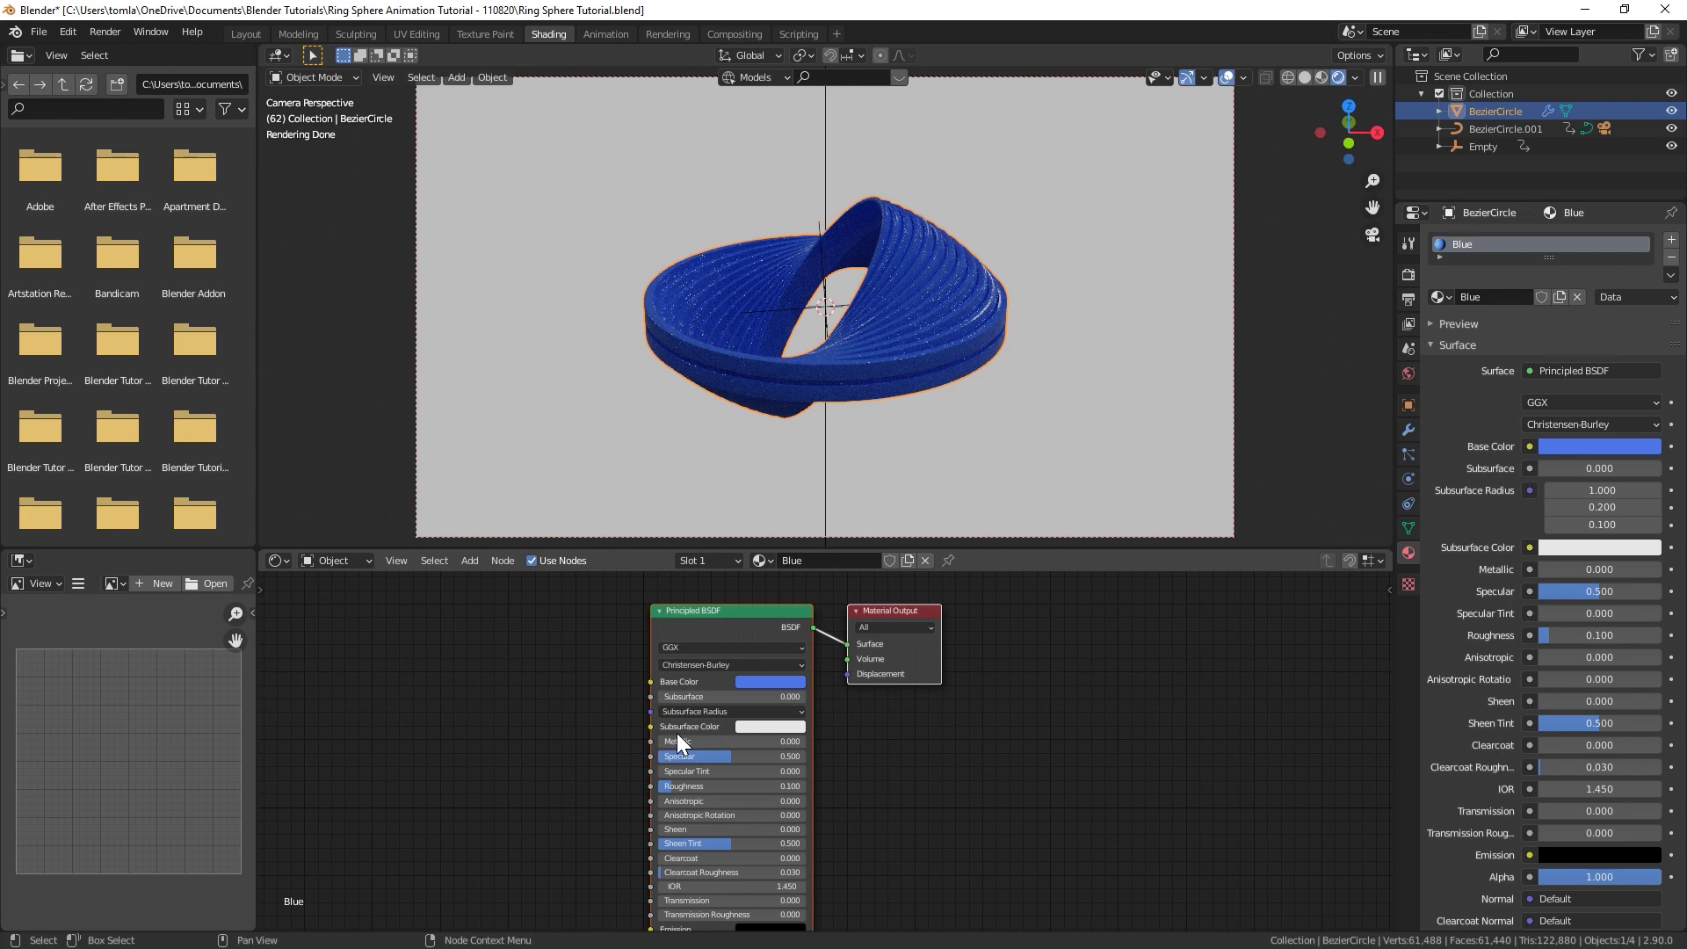
Step: Add a Noise Texture node to the Blue material with connected Mapping and Texture Coordinate nodes
key("Home")
key("shift+a")
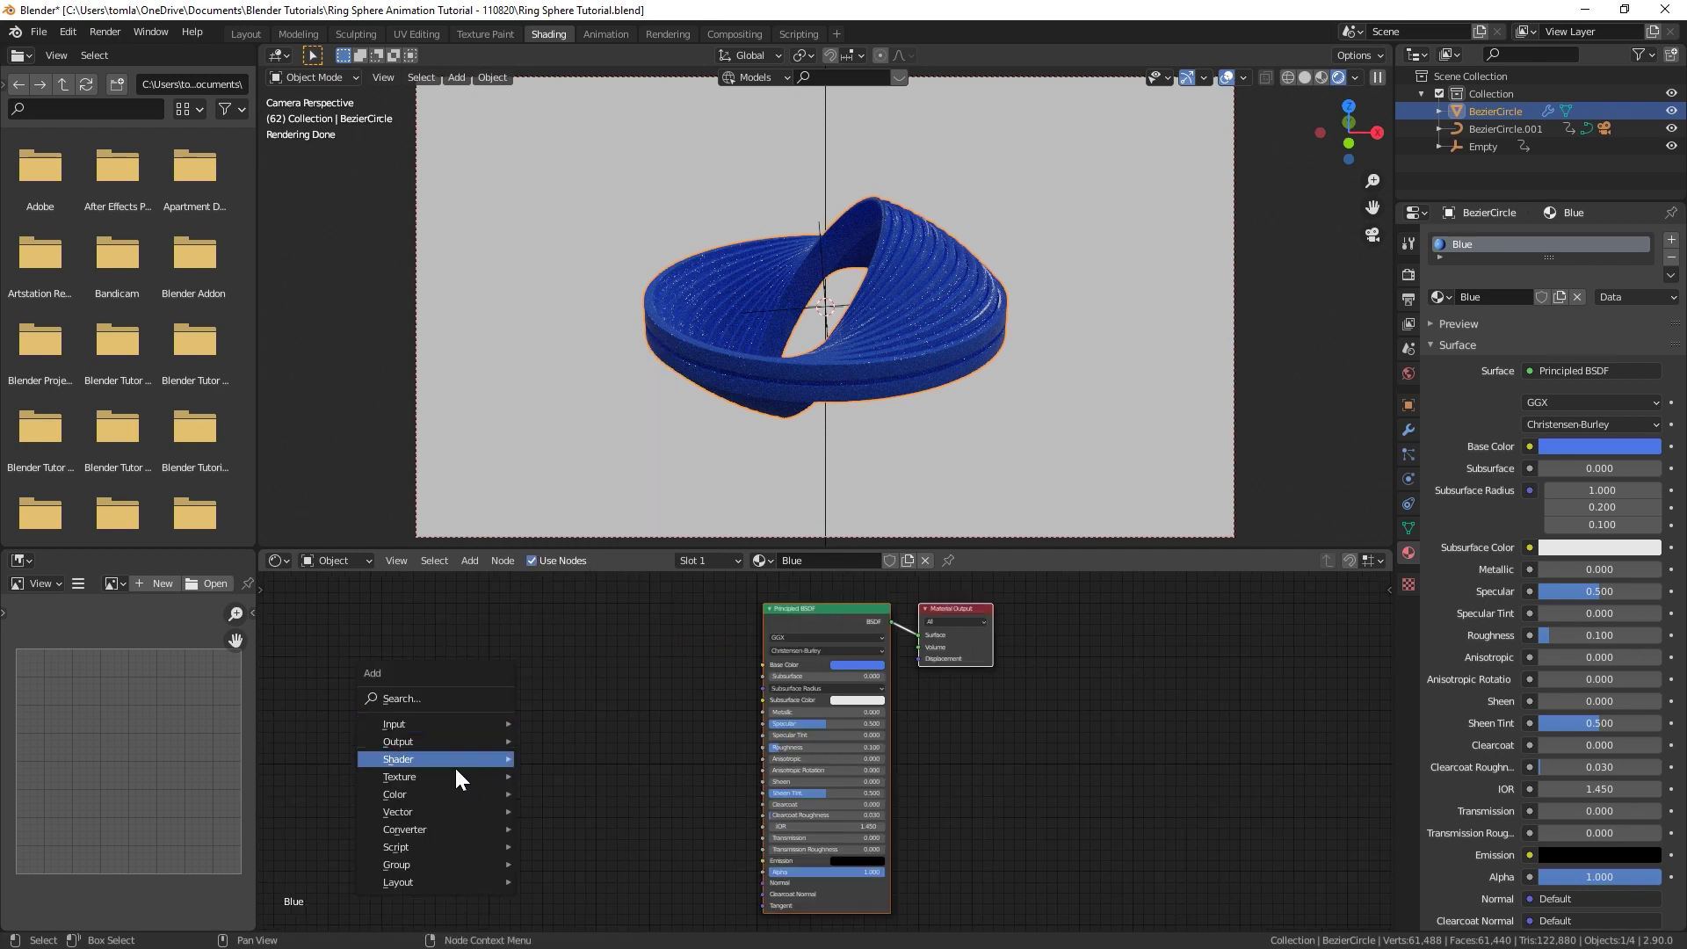
mouse_move(418, 779)
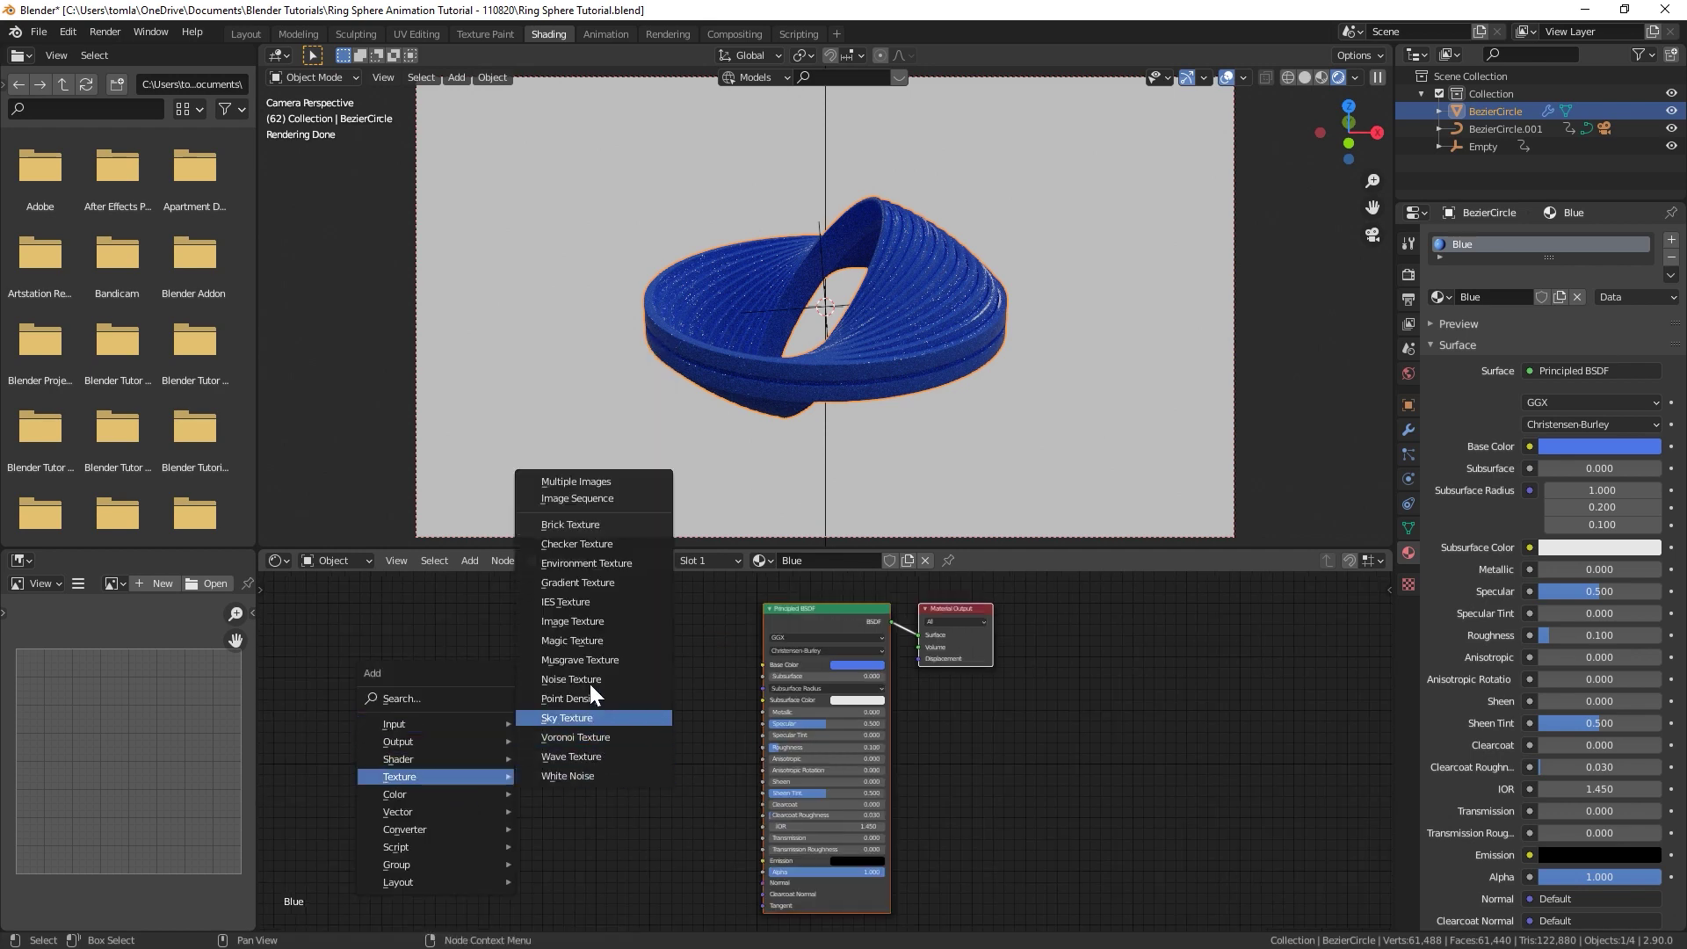
left_click(533, 678)
left_click(573, 666)
key("ctrl+t")
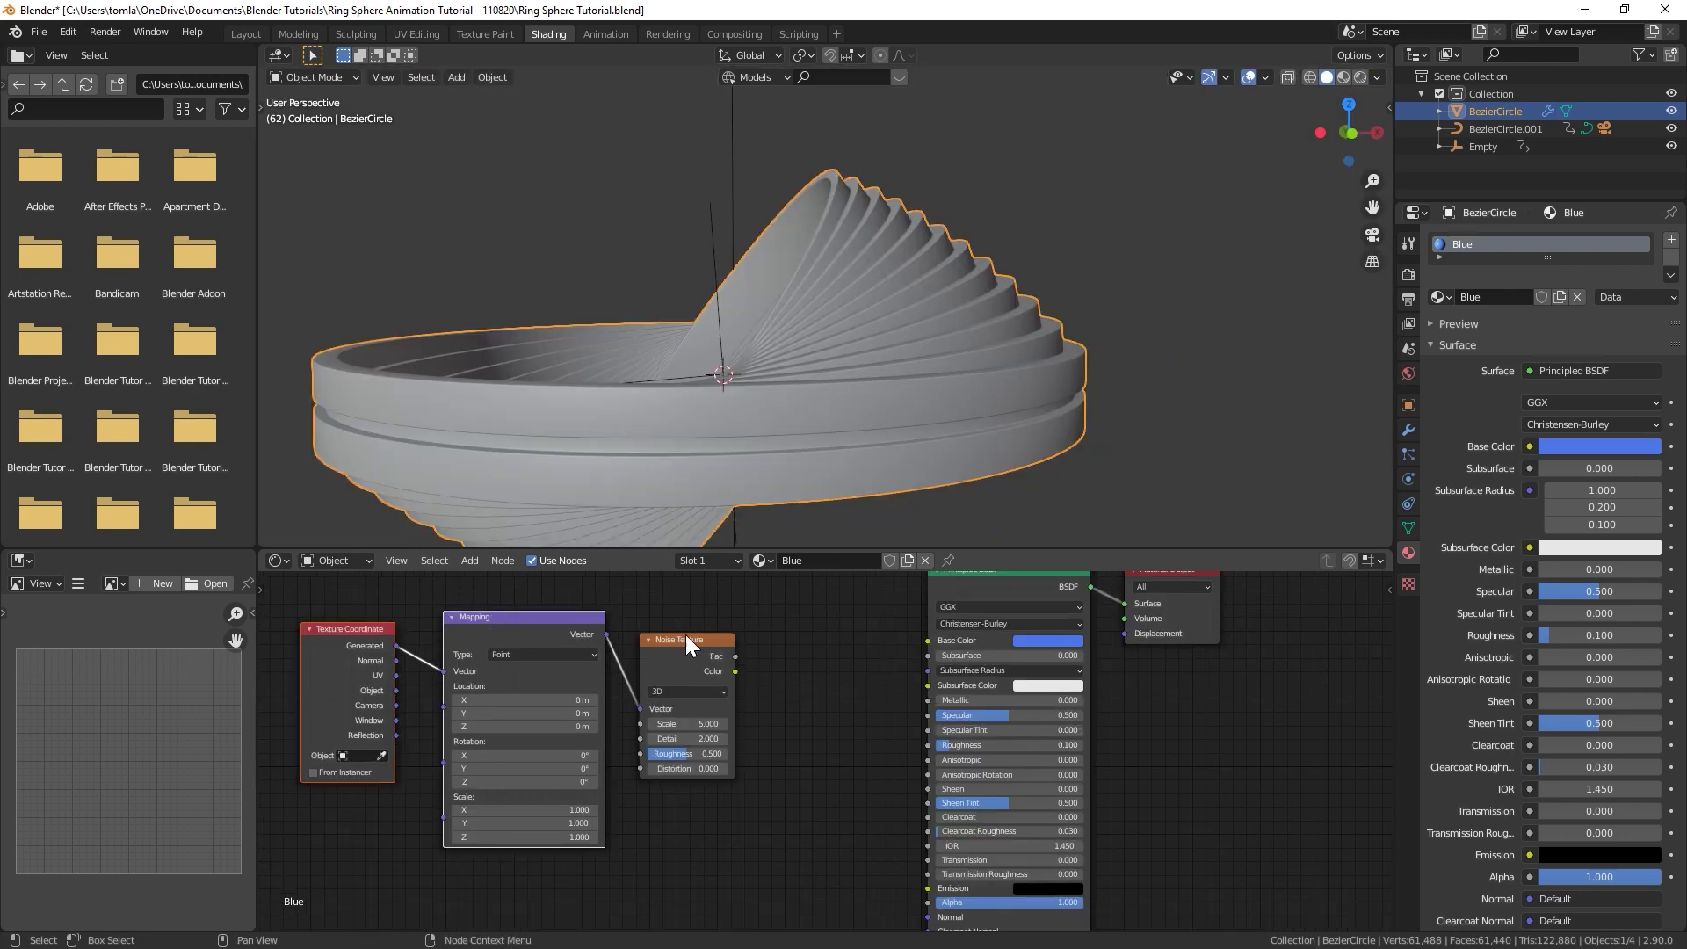
Step: Add a ColorRamp node and connect the Noise Texture's Fac output to its Fac input
scroll(685, 634, "down", 2)
key("shift+a")
mouse_move(717, 736)
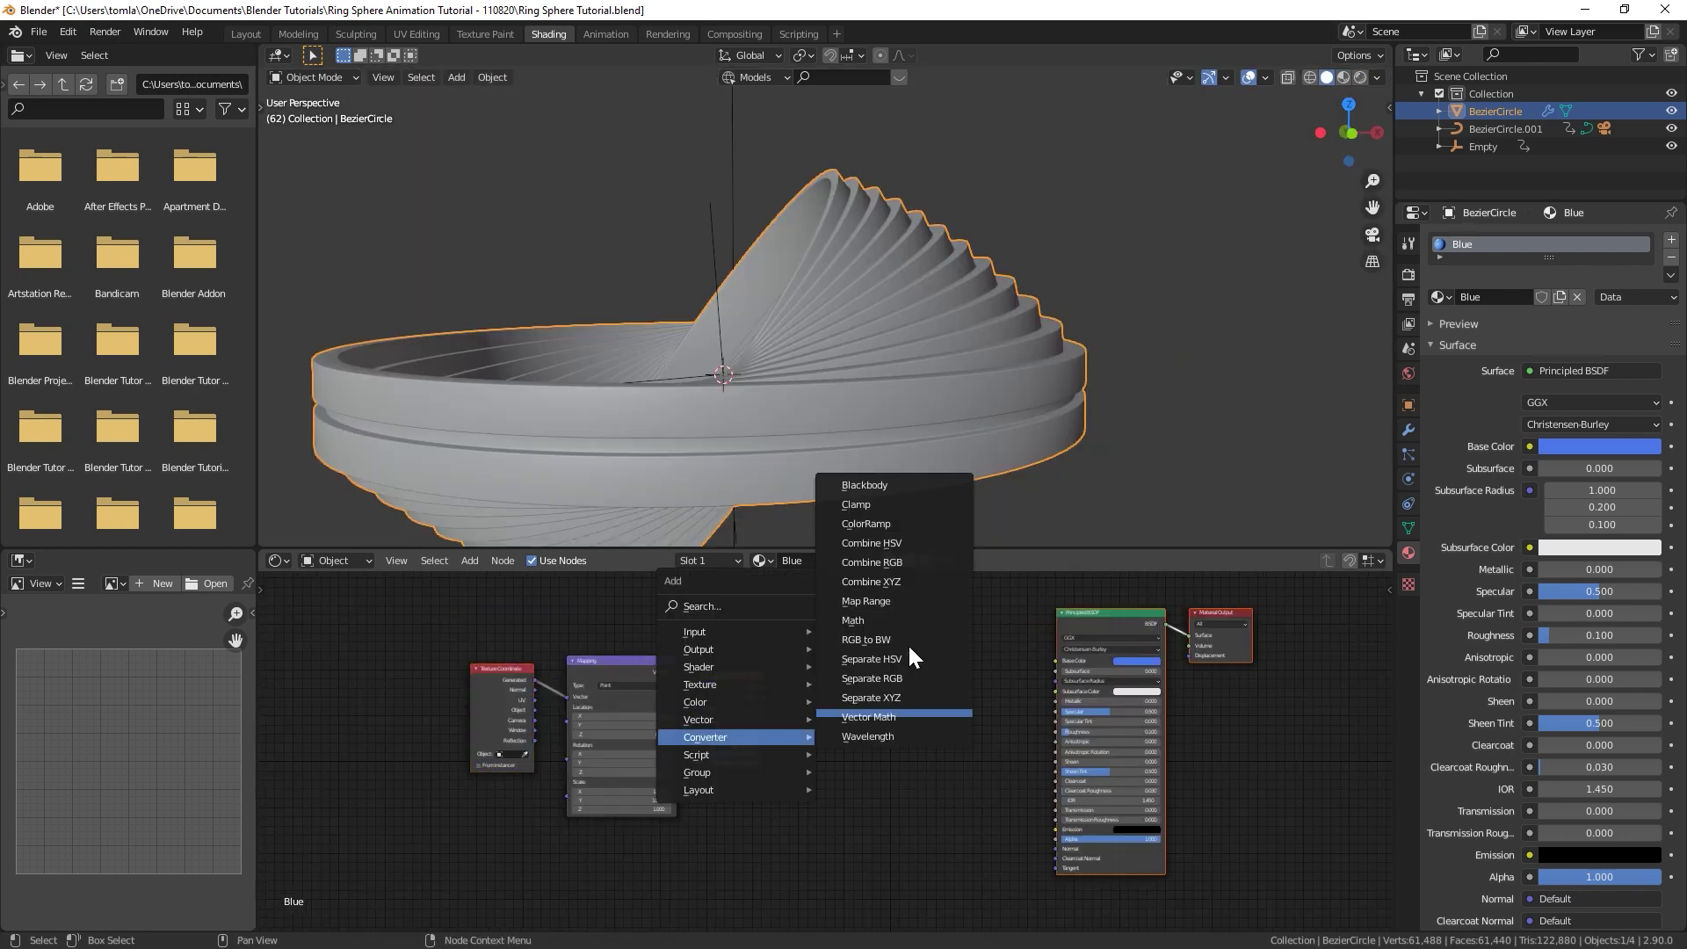
left_click(866, 524)
left_click(836, 646)
scroll(833, 668, "up", 2)
mouse_move(742, 663)
left_mouse_down()
mouse_move(829, 689)
mouse_move(836, 719)
left_mouse_up()
Step: Preview the ColorRamp output on the mesh in Material Preview shading and feed the Mapping node from the UV coordinates
left_click(1344, 77)
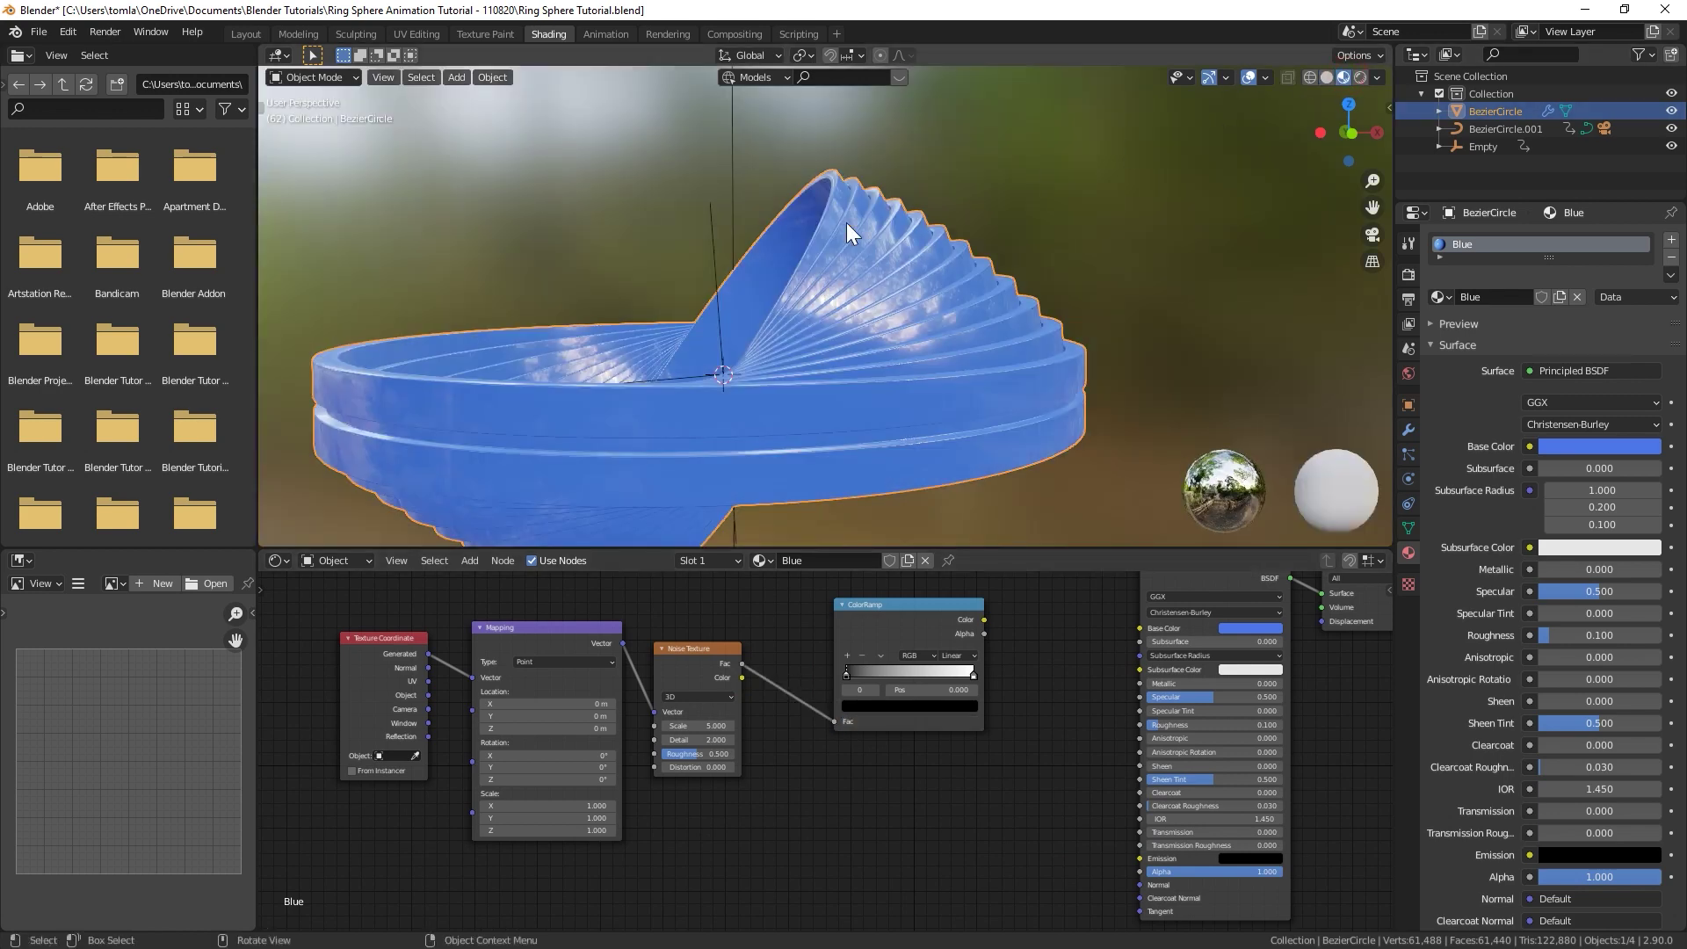
middle_click_drag(817, 378, 861, 413)
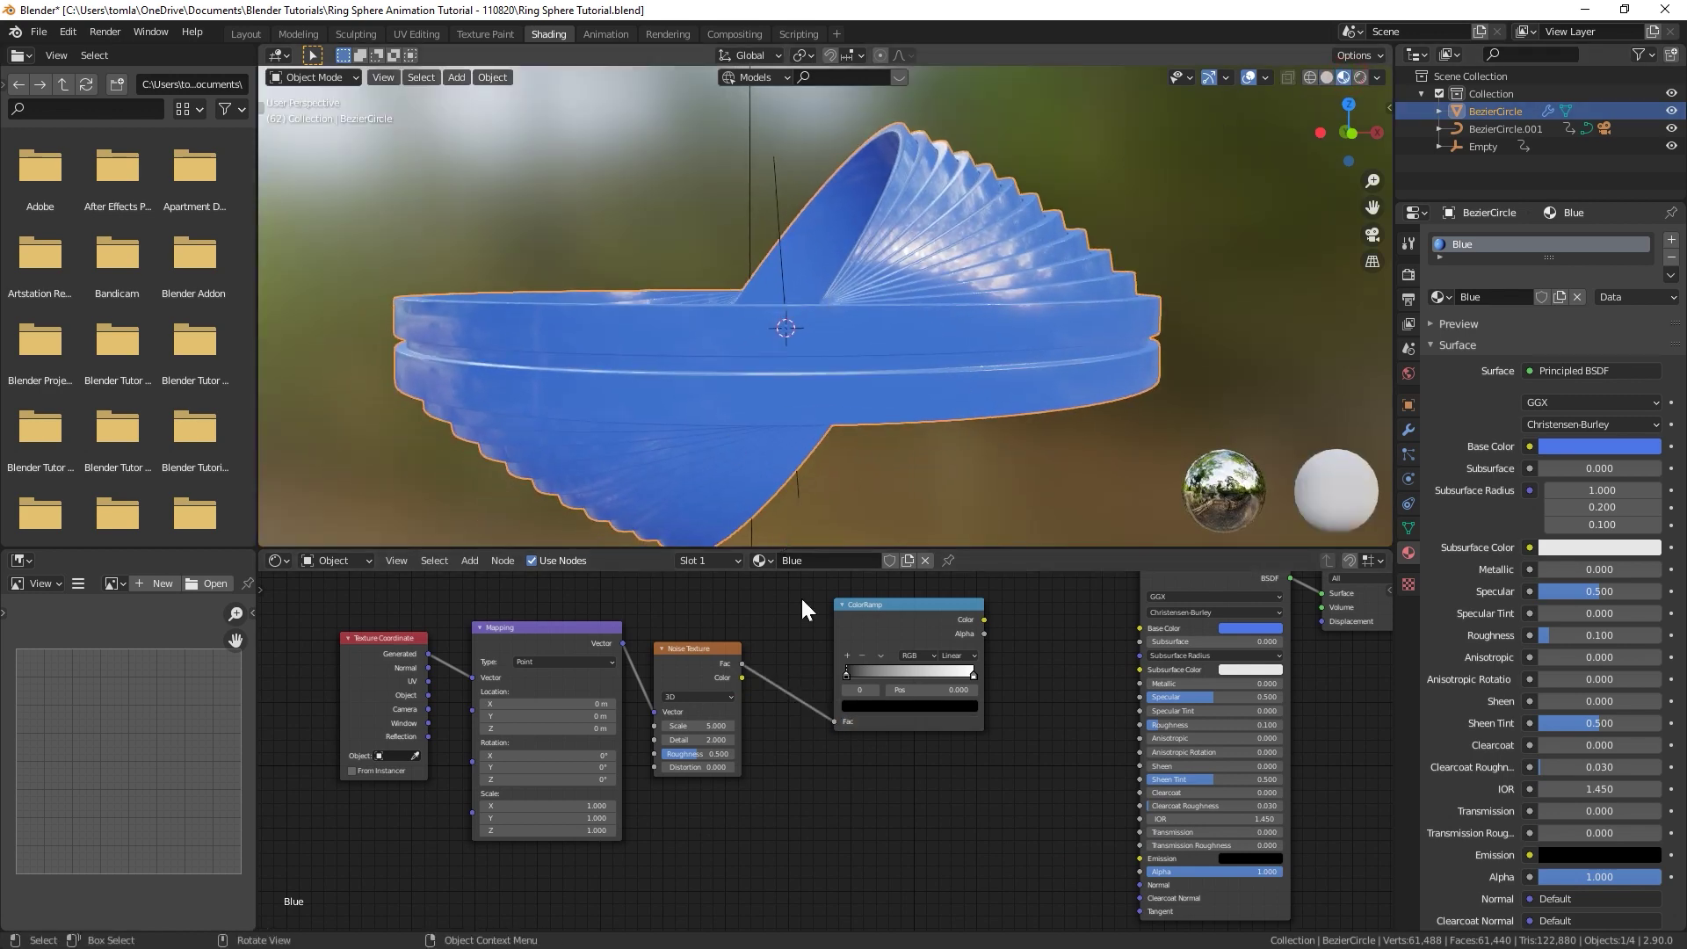
left_click(888, 608, "ctrl+shift")
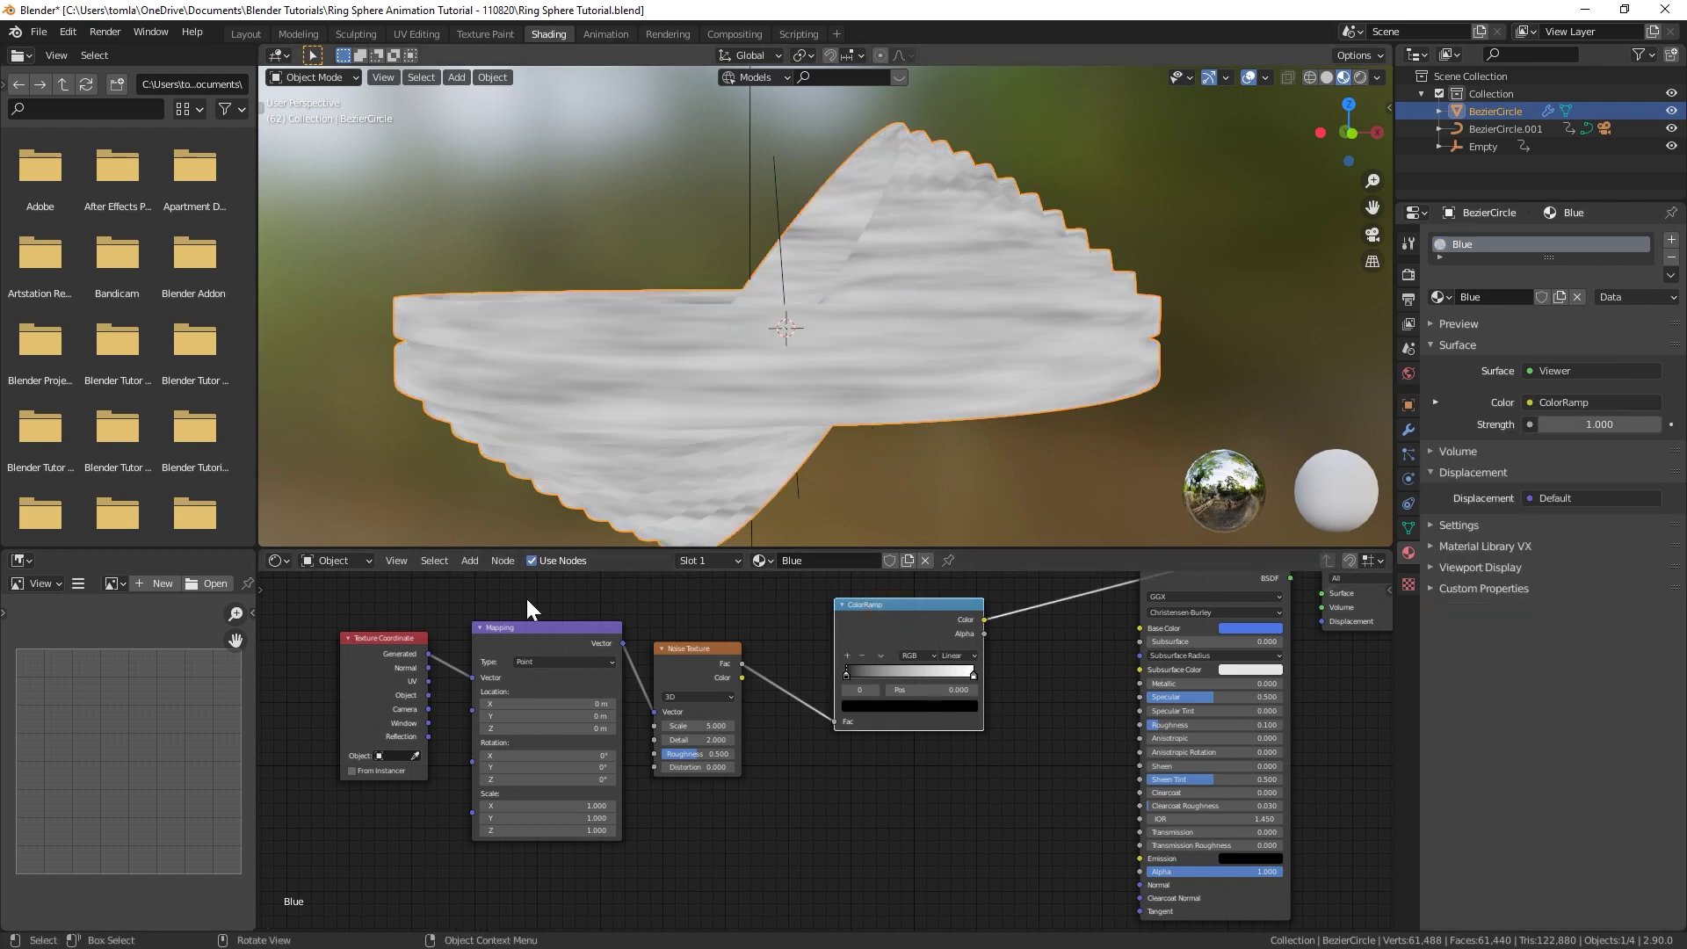
middle_click_drag(824, 292, 709, 610)
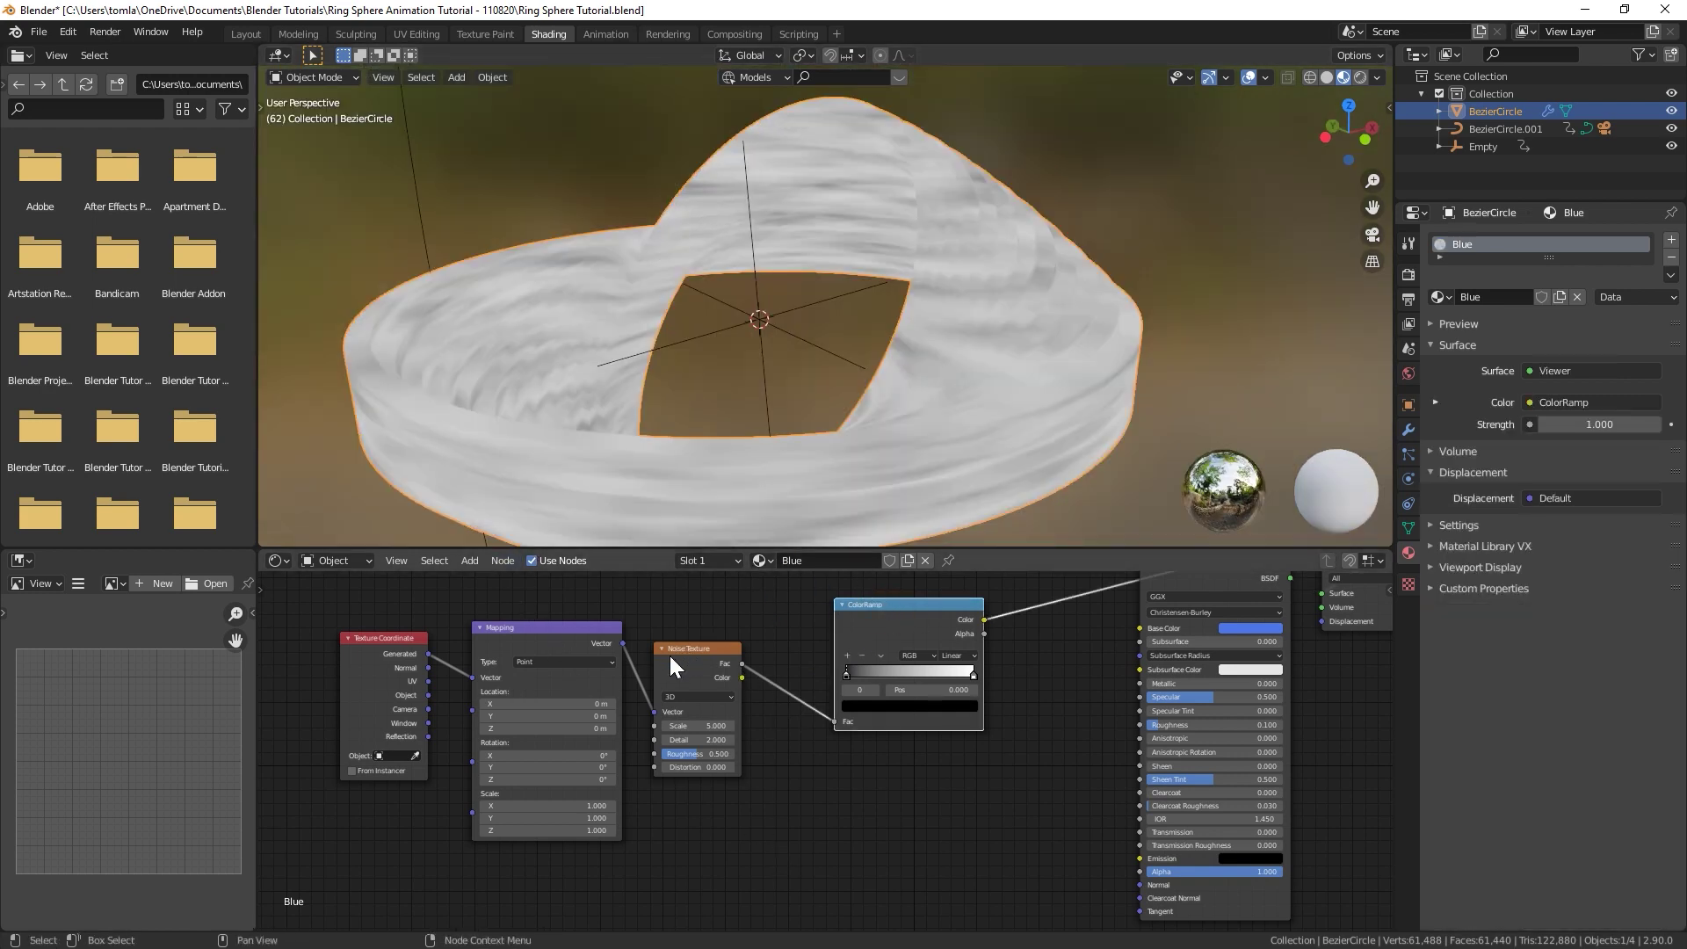
left_click_drag(428, 681, 472, 677)
middle_click_drag(518, 531, 523, 415)
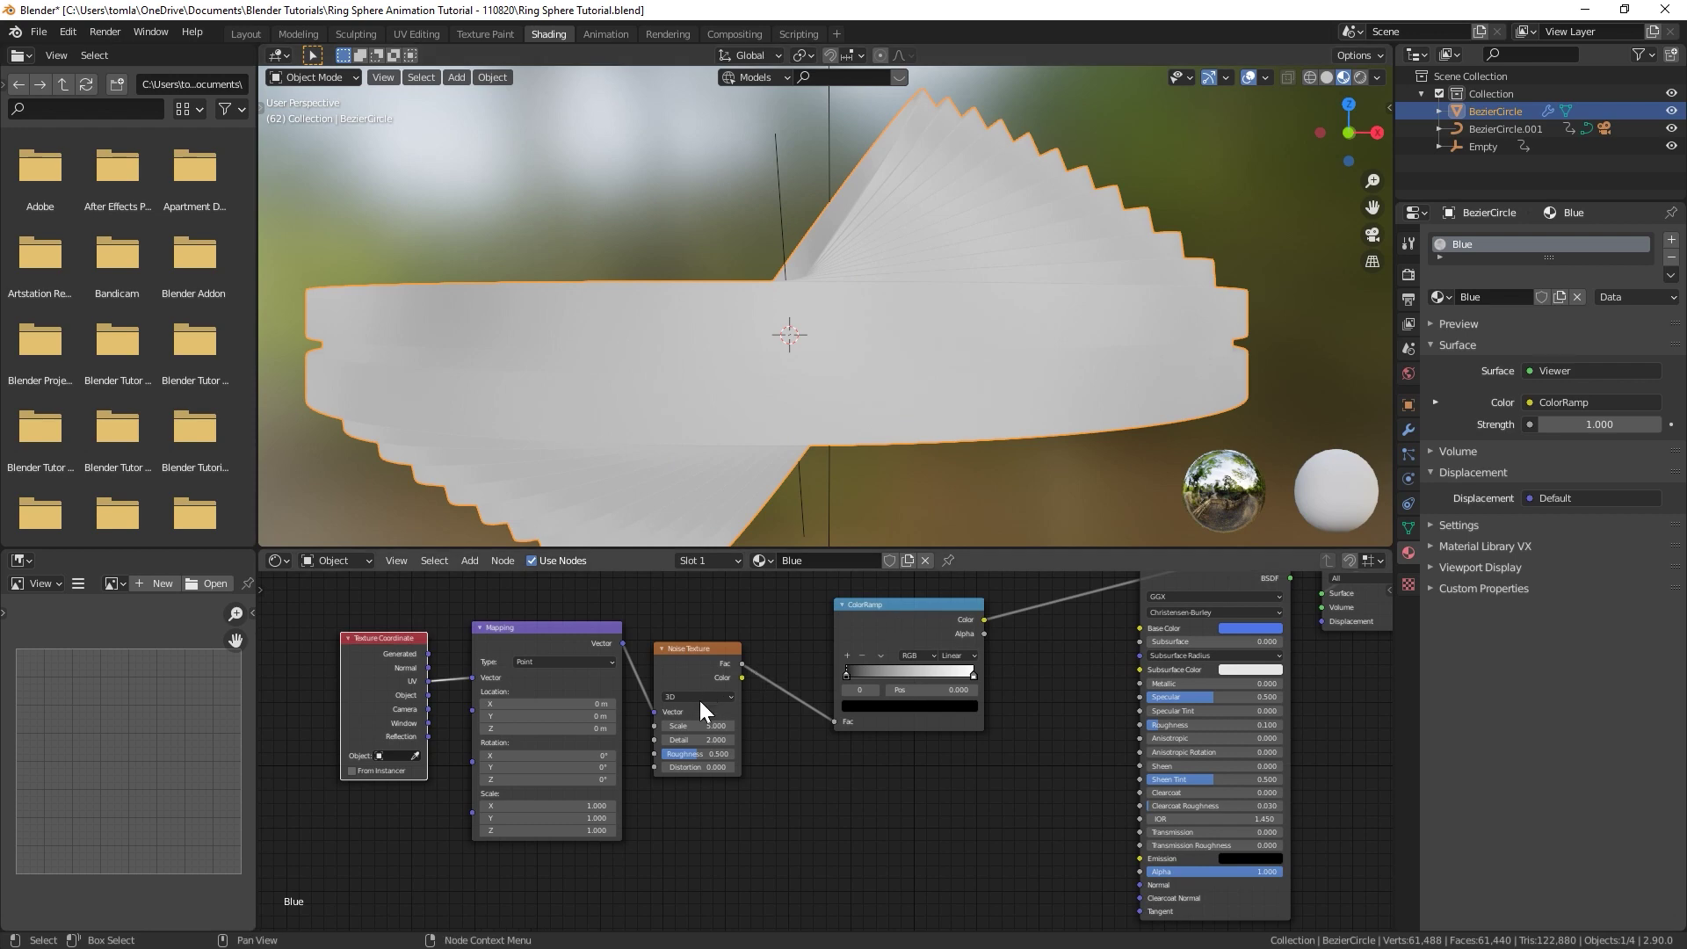
Step: Try a Noise Texture scale of about 83, and set it back to 5
scroll(686, 724, "up", 2)
left_click_drag(685, 723, 689, 713)
left_click(678, 721)
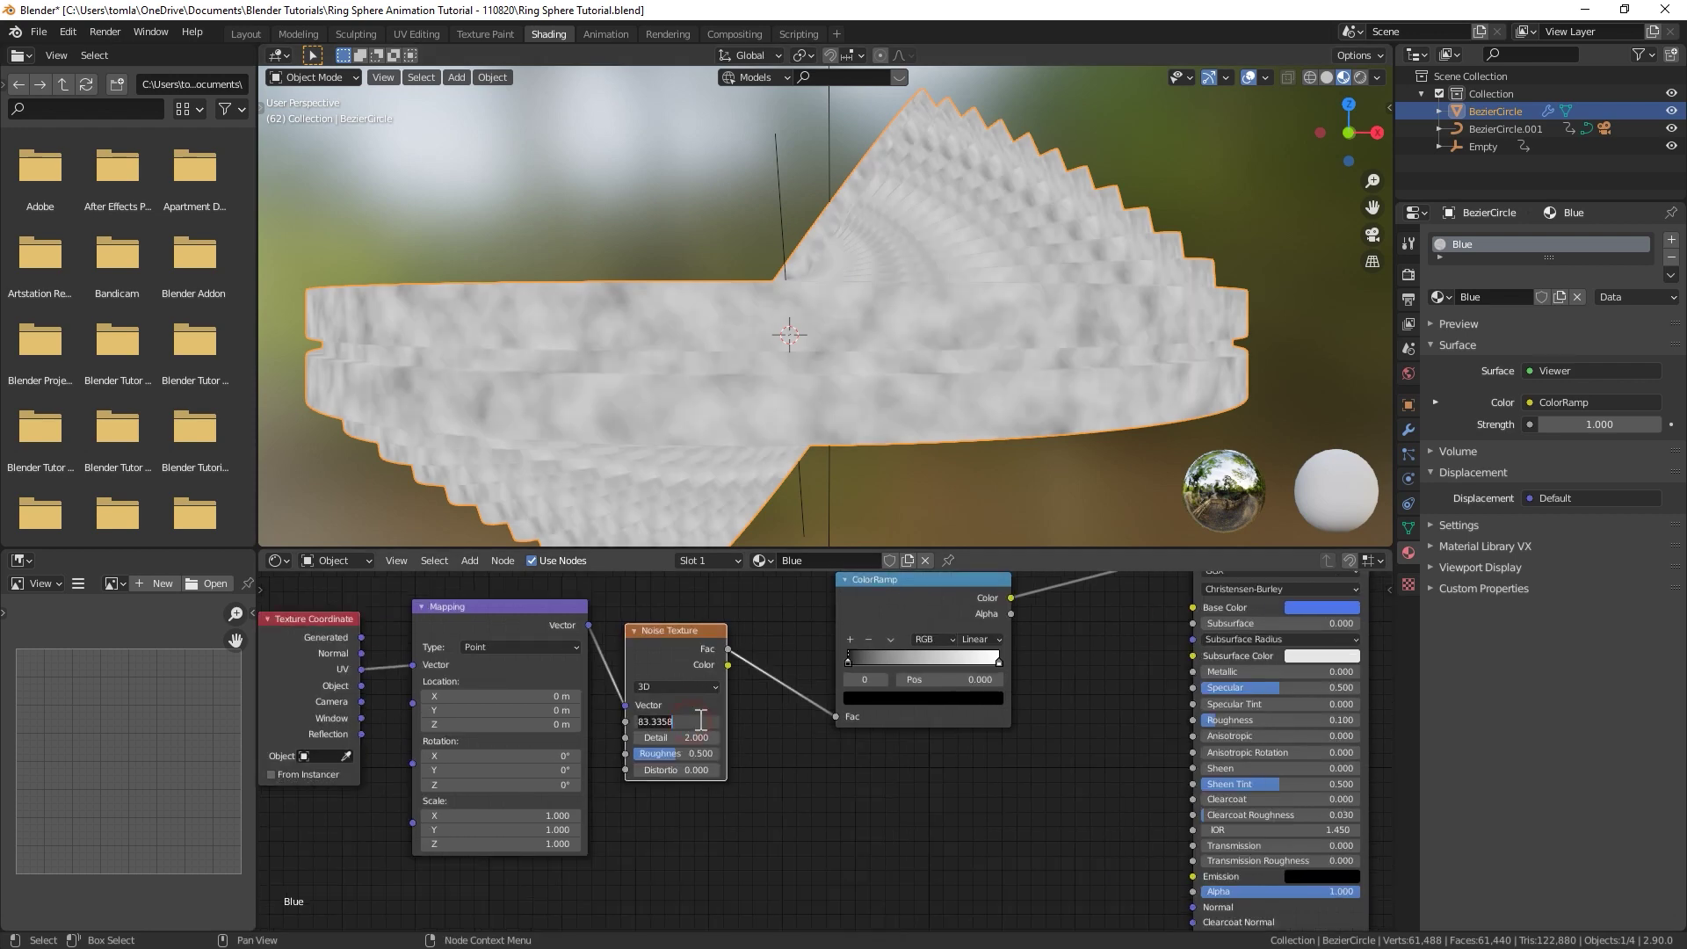
type("5")
key("Return")
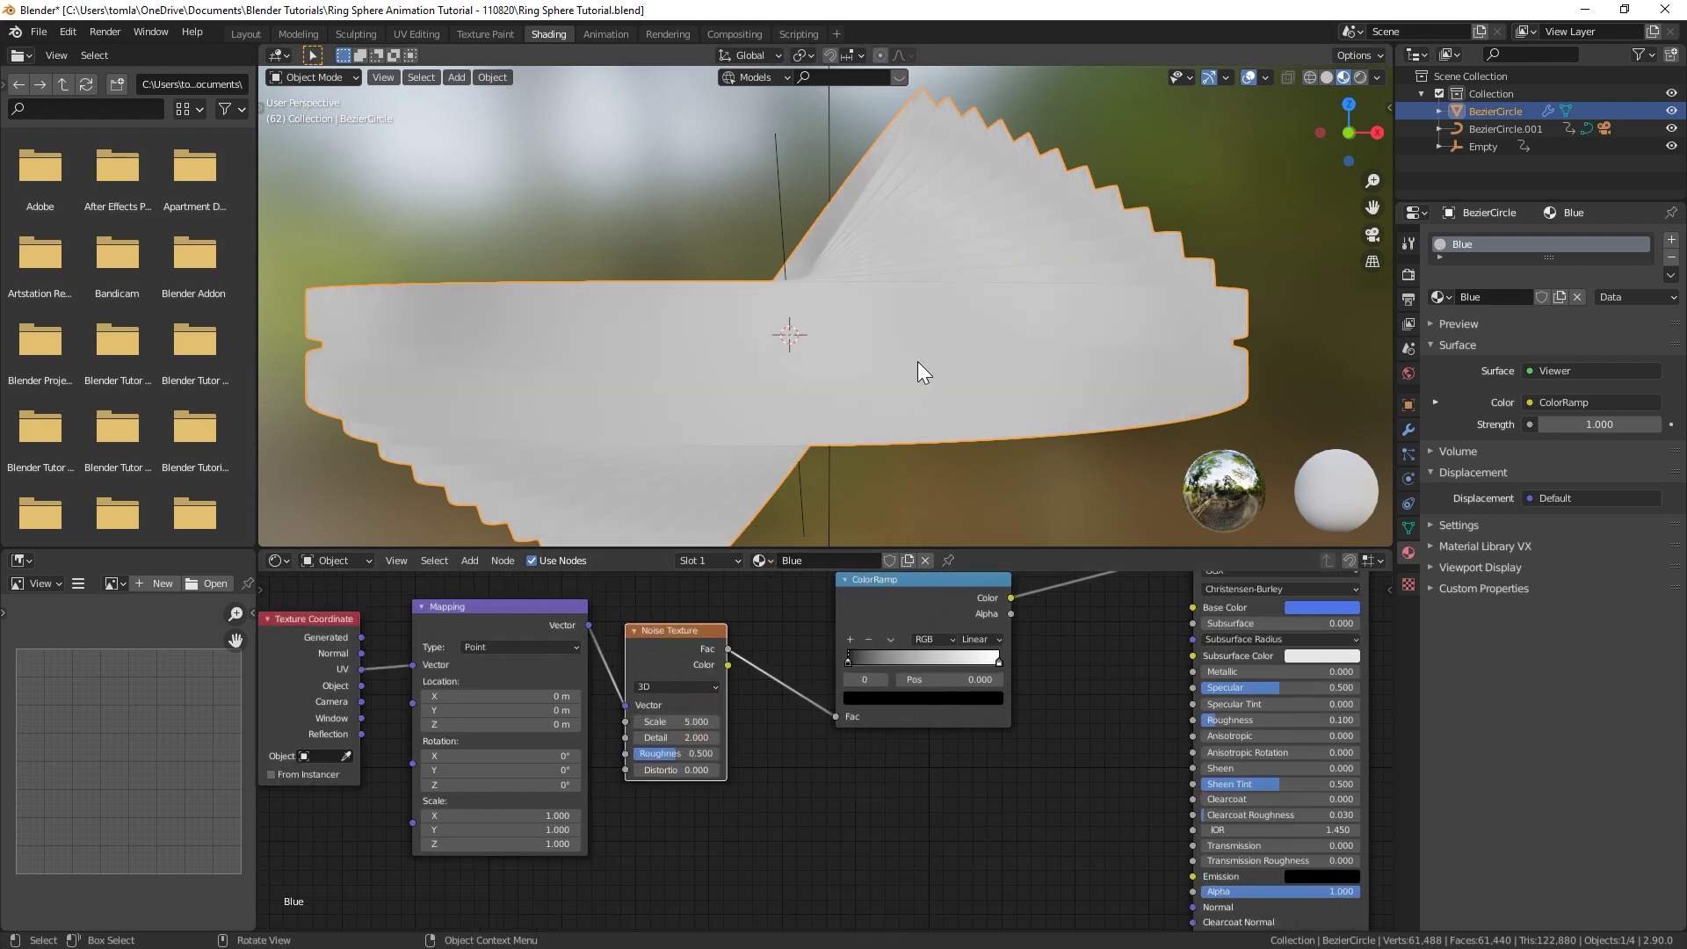
Step: Set the Noise Texture's scale to 25, detail to 15 and roughness to about 0.85
left_click(677, 721)
type("25")
key("Return")
left_click(677, 738)
type("2.0")
key("BackSpace")
key("BackSpace")
key("BackSpace")
type("15")
key("Return")
left_click_drag(682, 752, 725, 747)
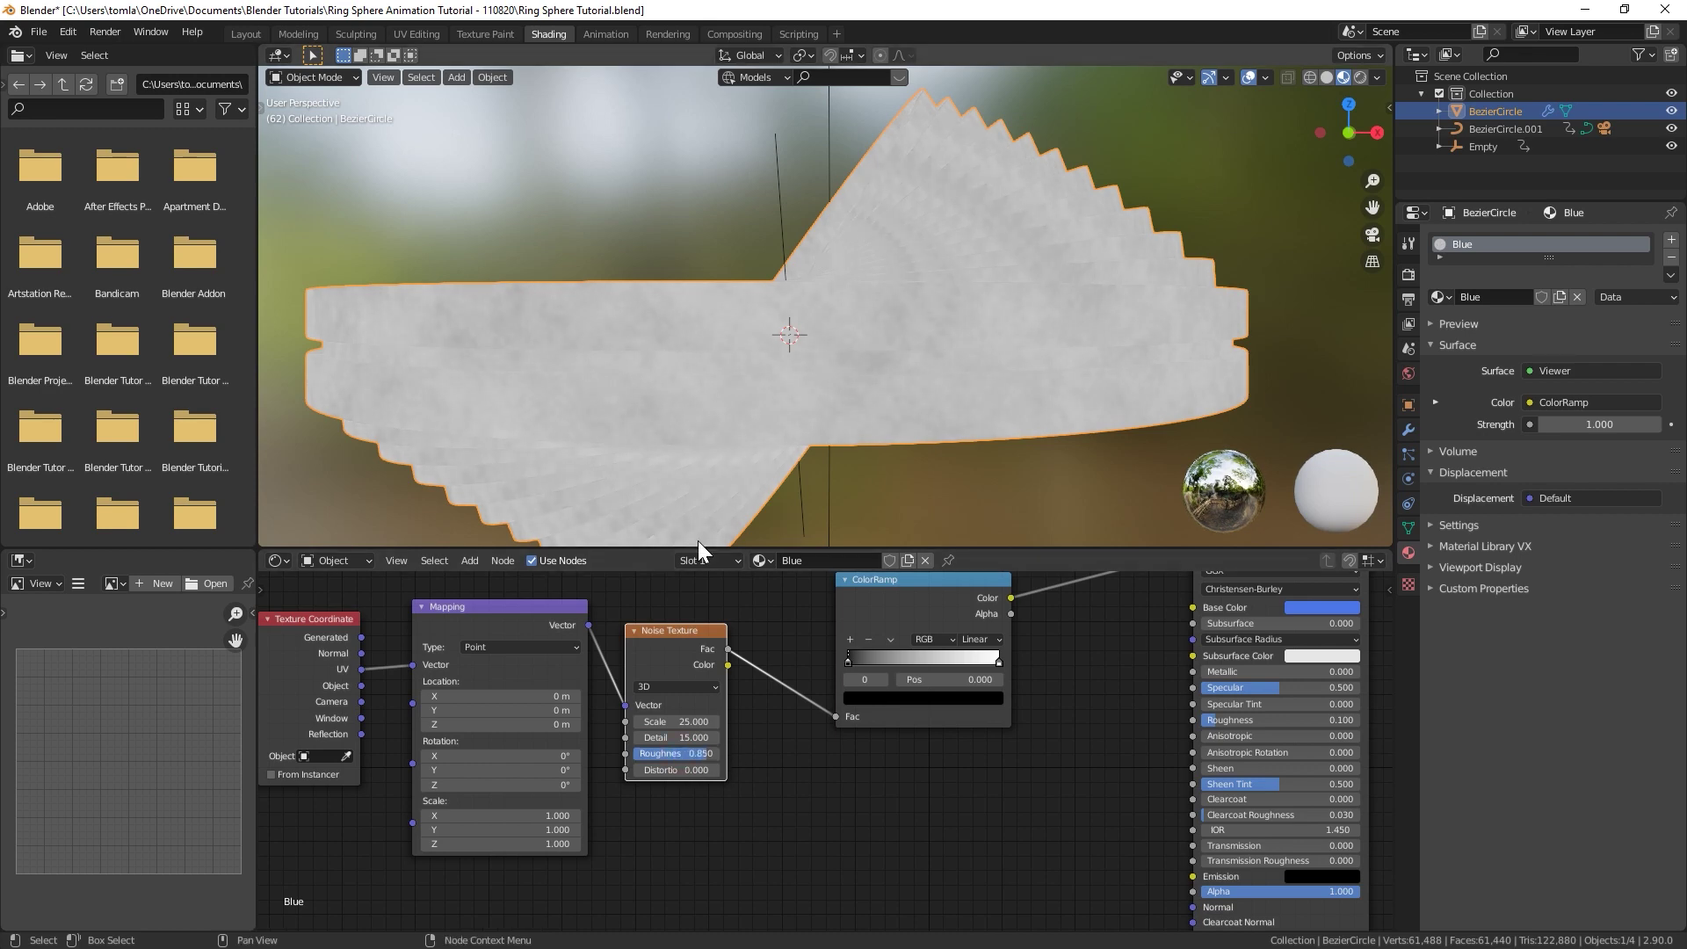
Step: Move the ColorRamp's black stop to about 0.414 and its white stop to about 0.845, and darken the white stop to grey
left_click_drag(847, 661, 917, 672)
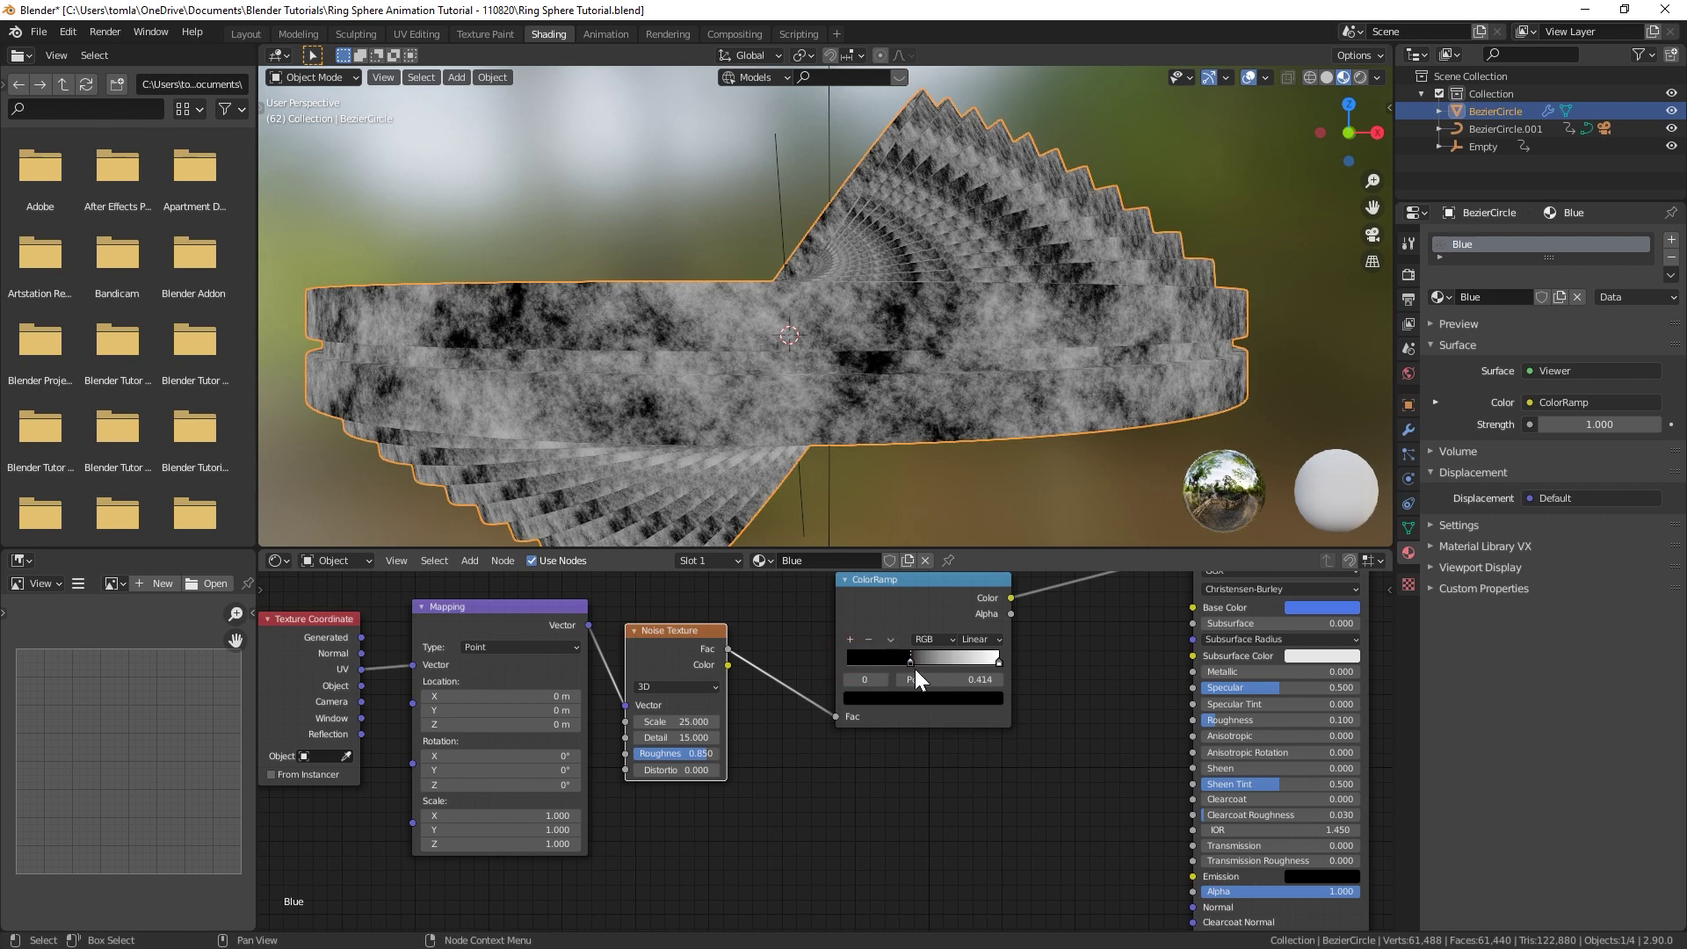
left_click_drag(999, 660, 976, 659)
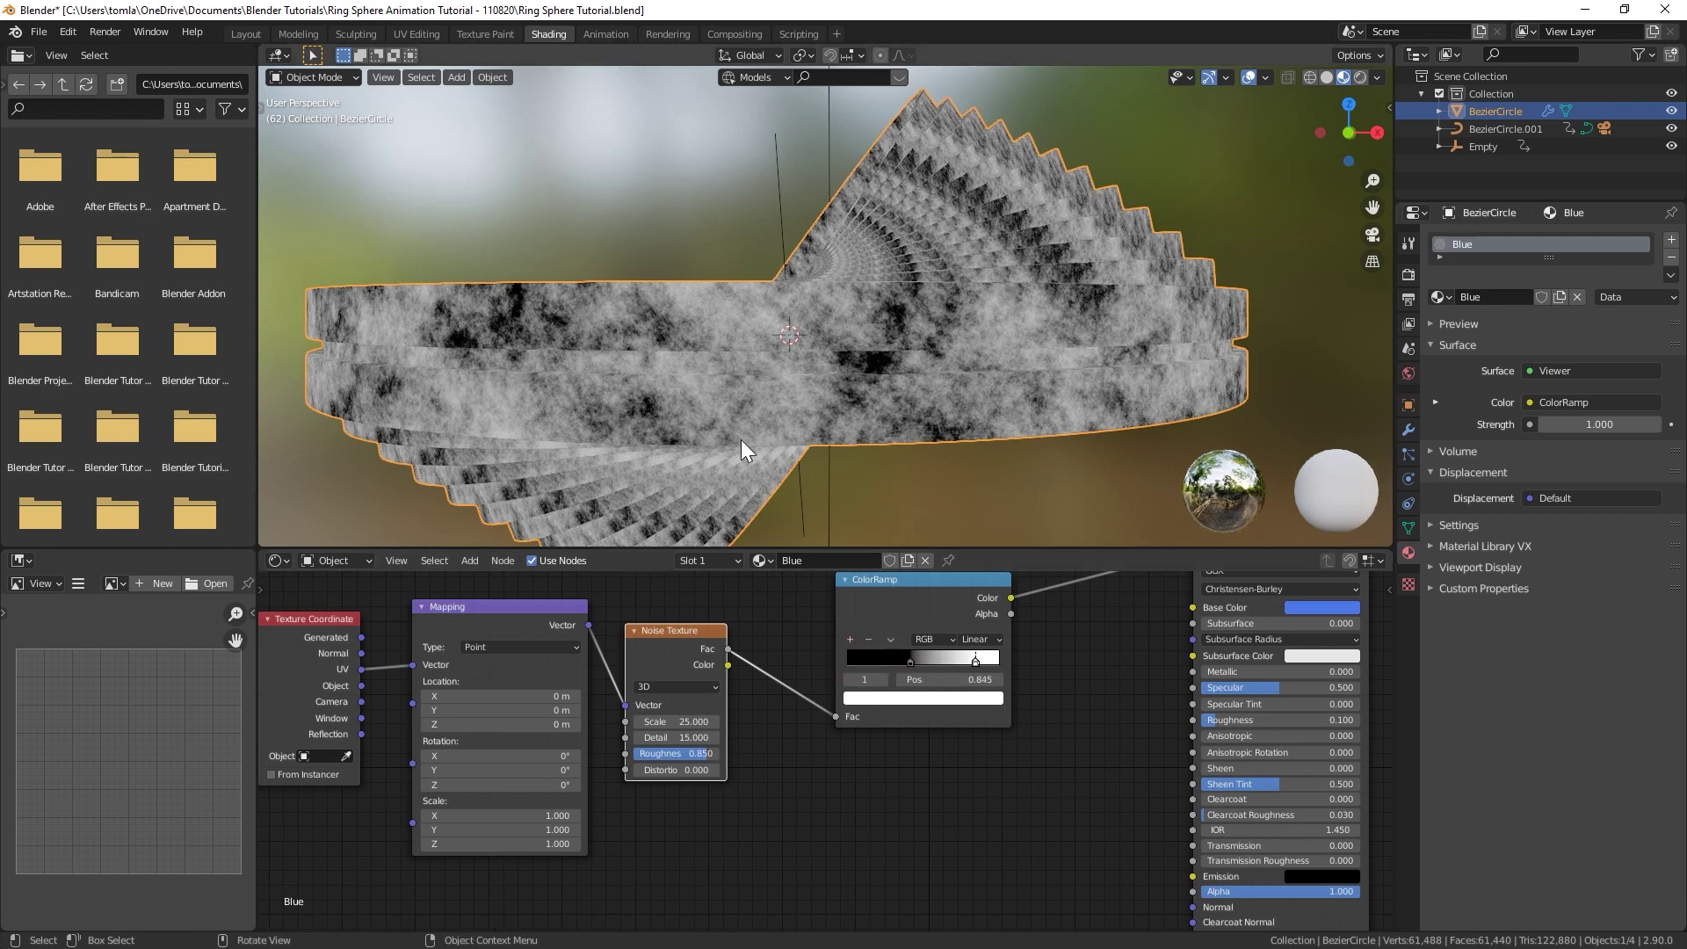
left_click(854, 699)
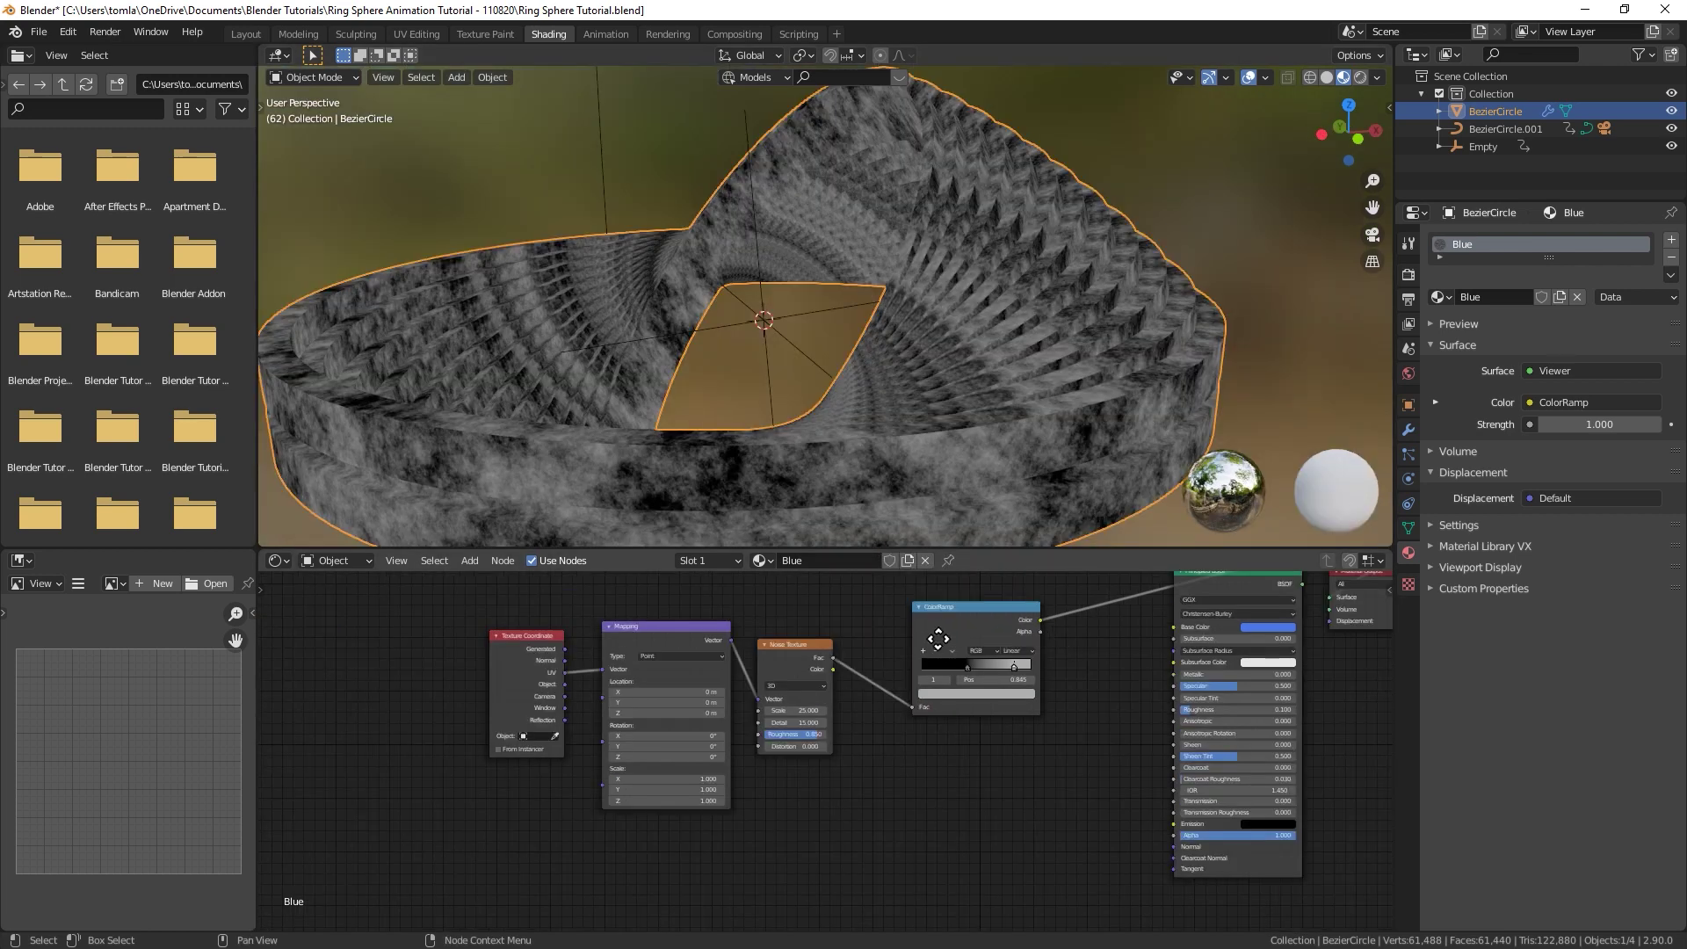
Step: Reconnect the Principled BSDF to the material output and link the ColorRamp's Color output to its Roughness input
middle_click_drag(938, 639, 595, 746)
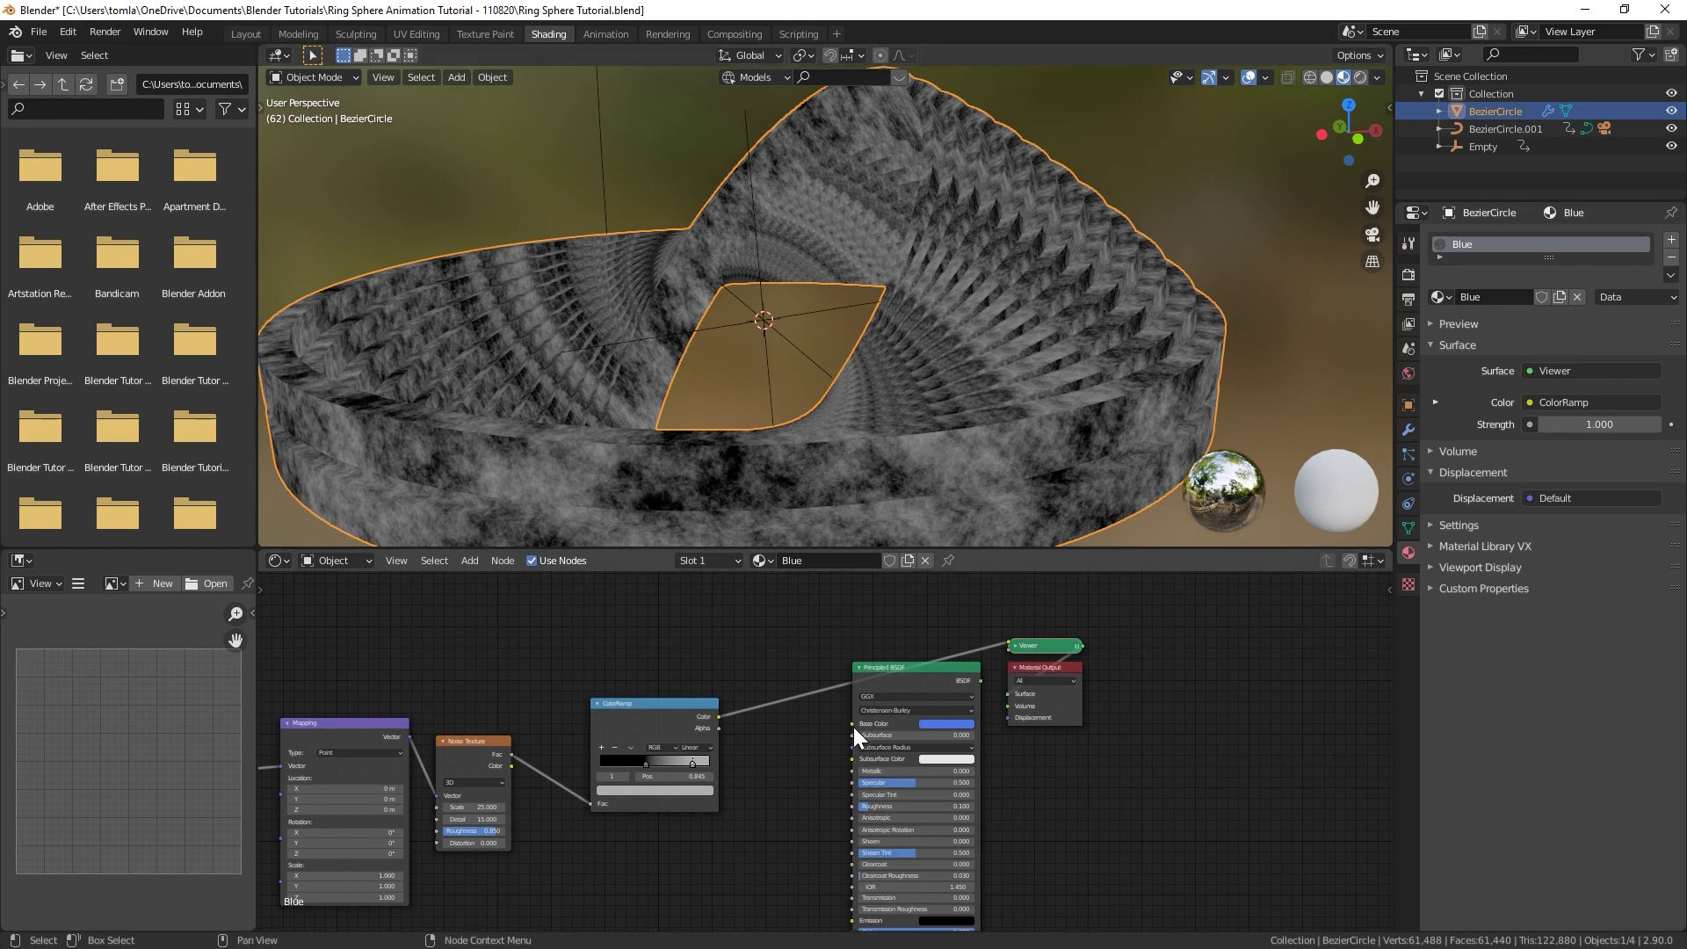
scroll(856, 726, "up", 1)
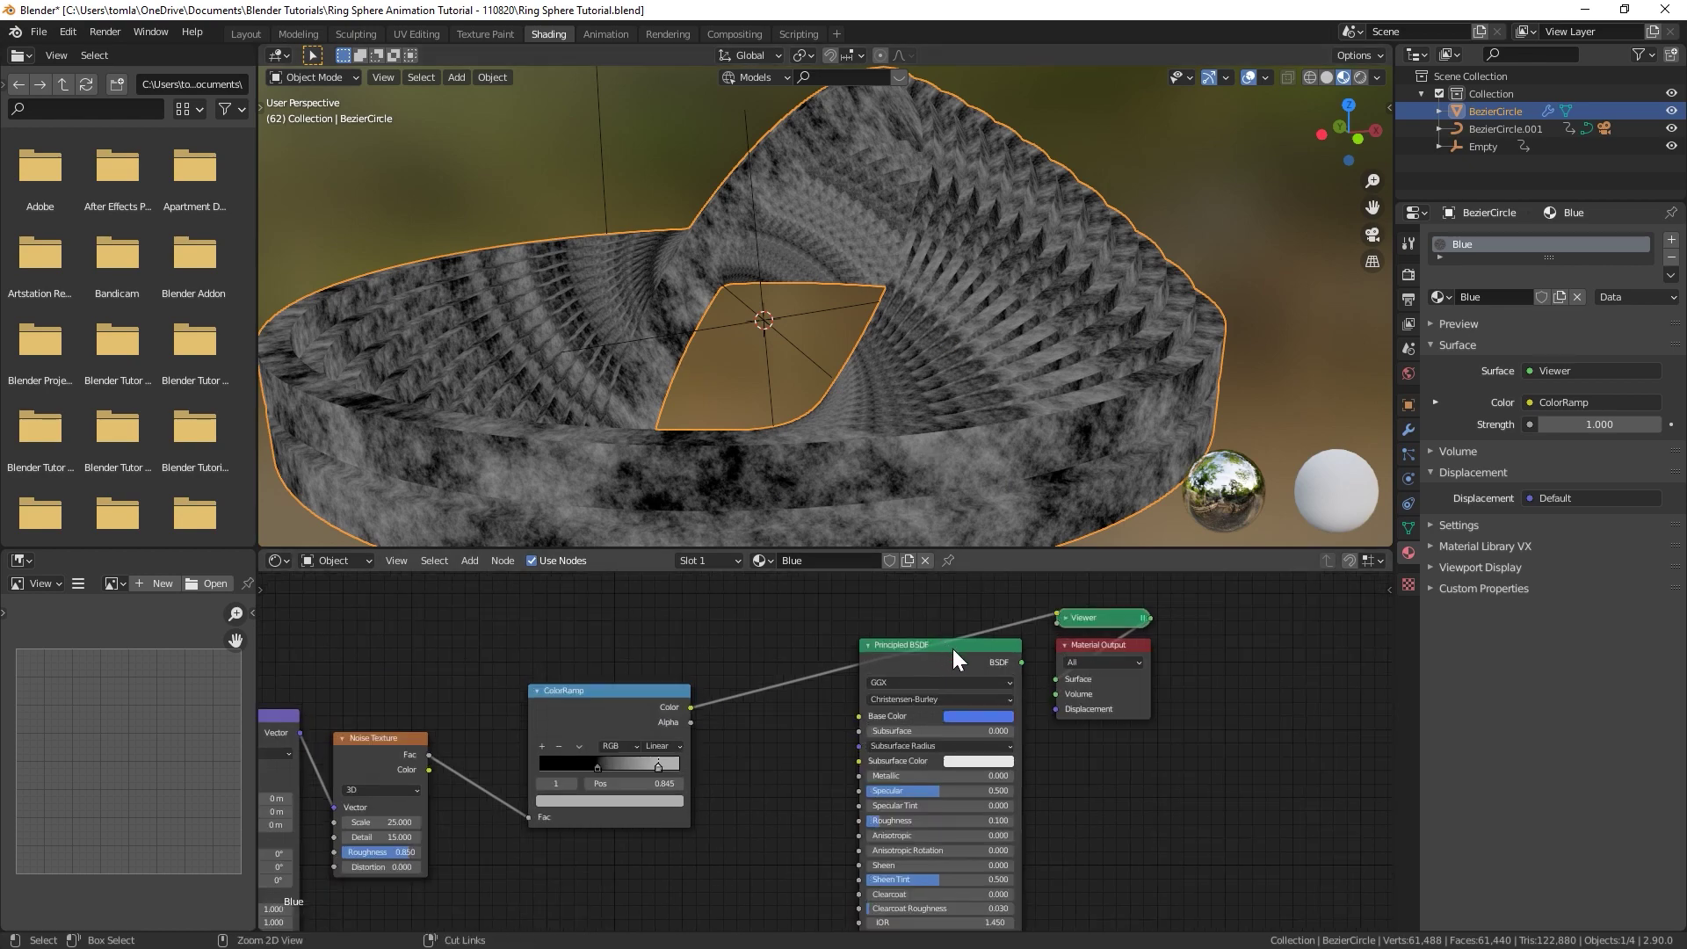
left_click(953, 648, "ctrl+shift")
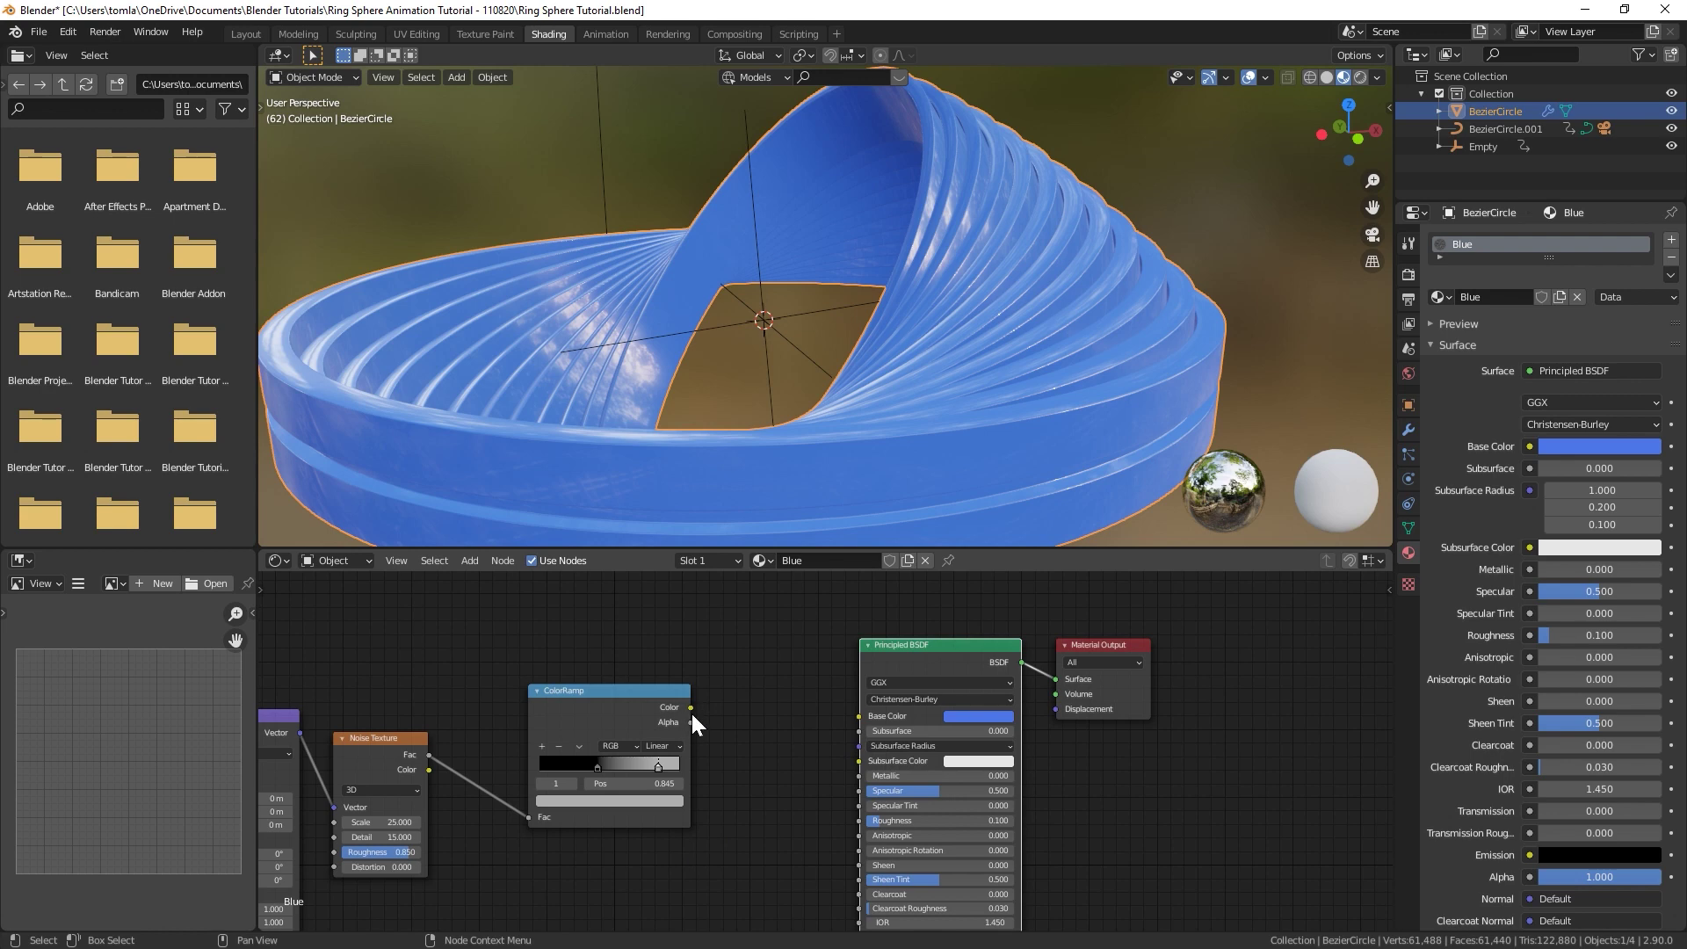
left_click_drag(691, 707, 860, 820)
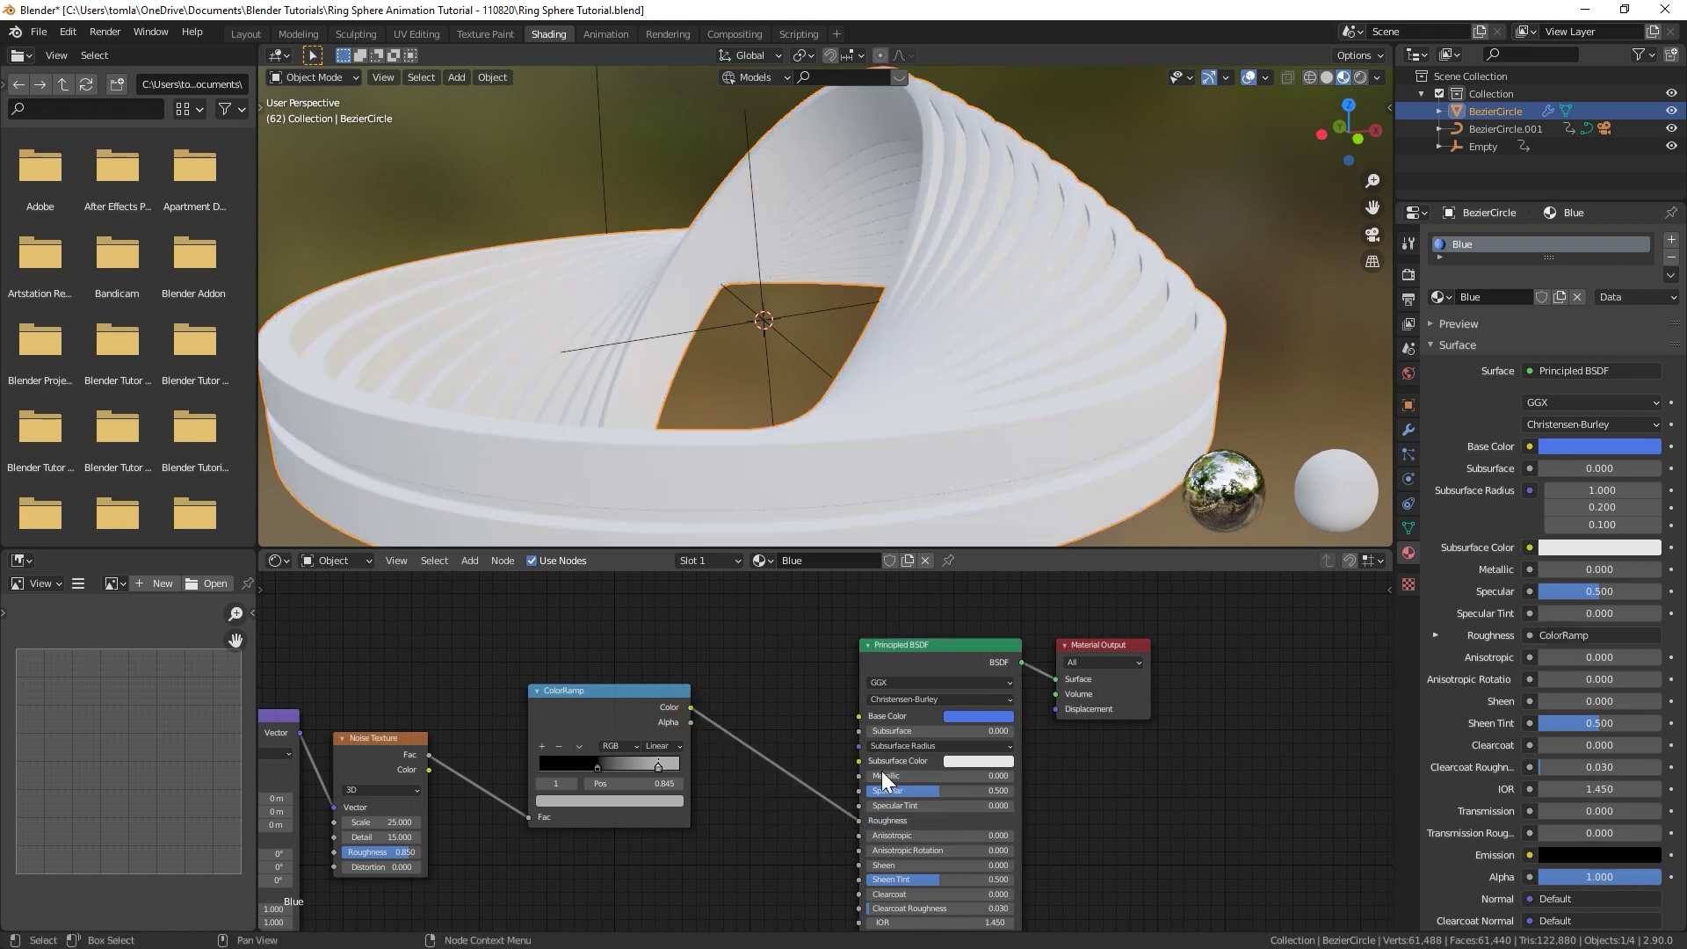
Step: Shift the ColorRamp's black stop to about 0.345 and check the material through the camera in Rendered shading
scroll(1167, 293, "up", 5)
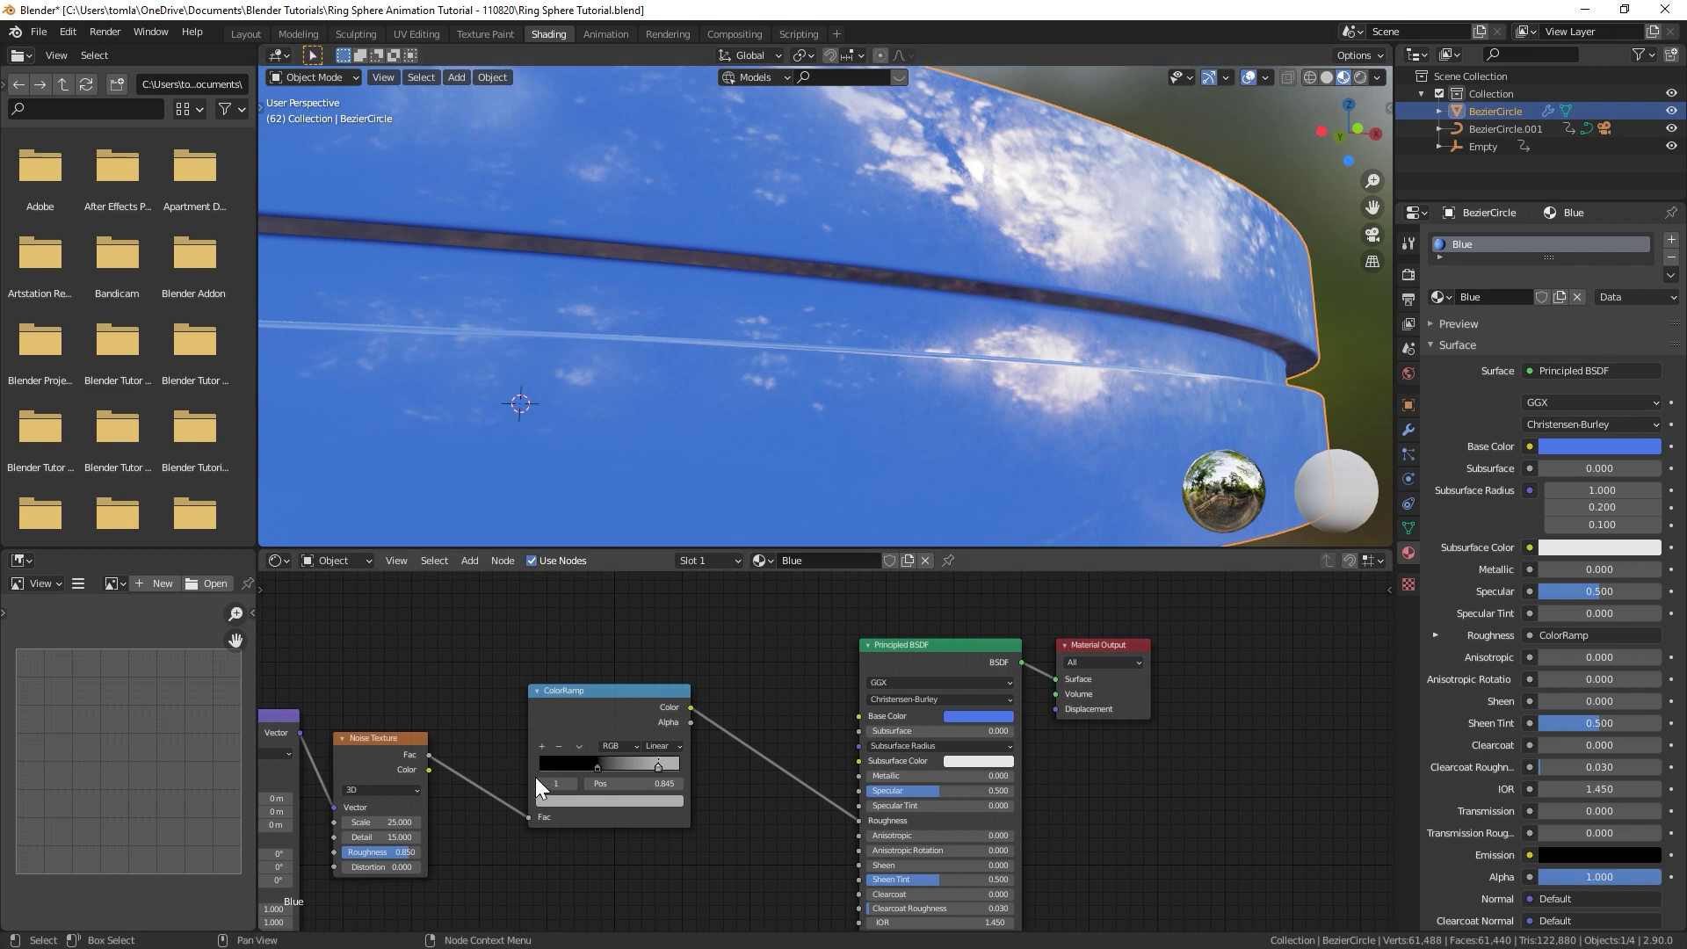
mouse_move(596, 767)
left_mouse_down()
mouse_move(577, 749)
mouse_move(611, 746)
left_mouse_up()
key("KP_0")
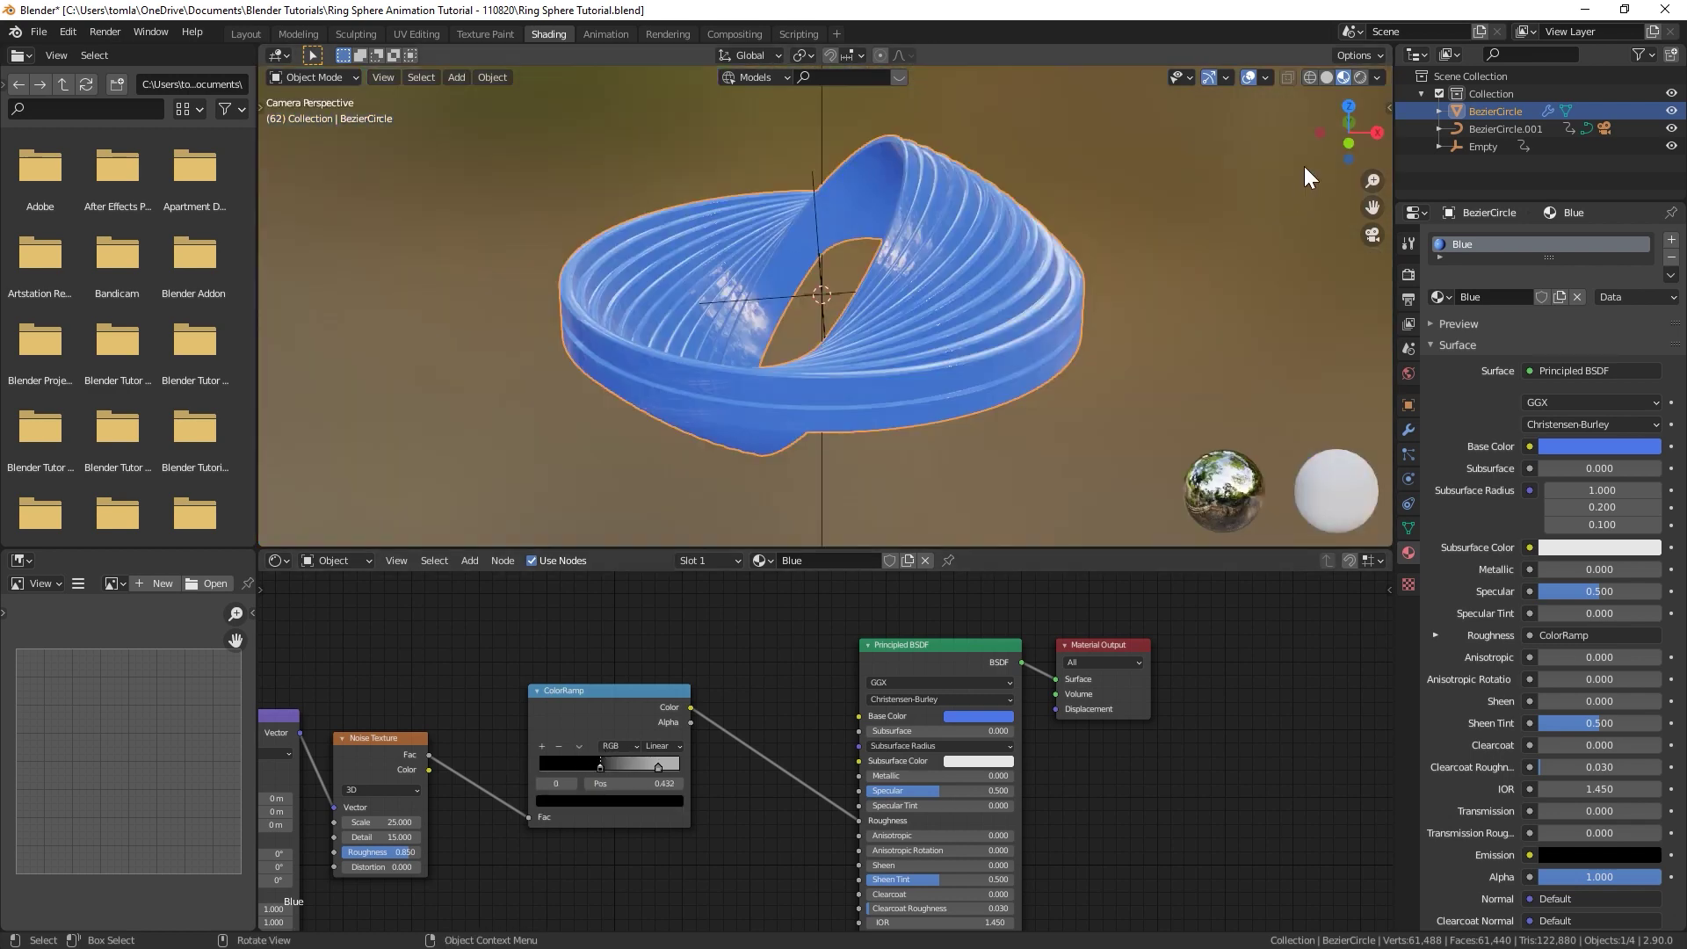
left_click(1362, 76)
key("z")
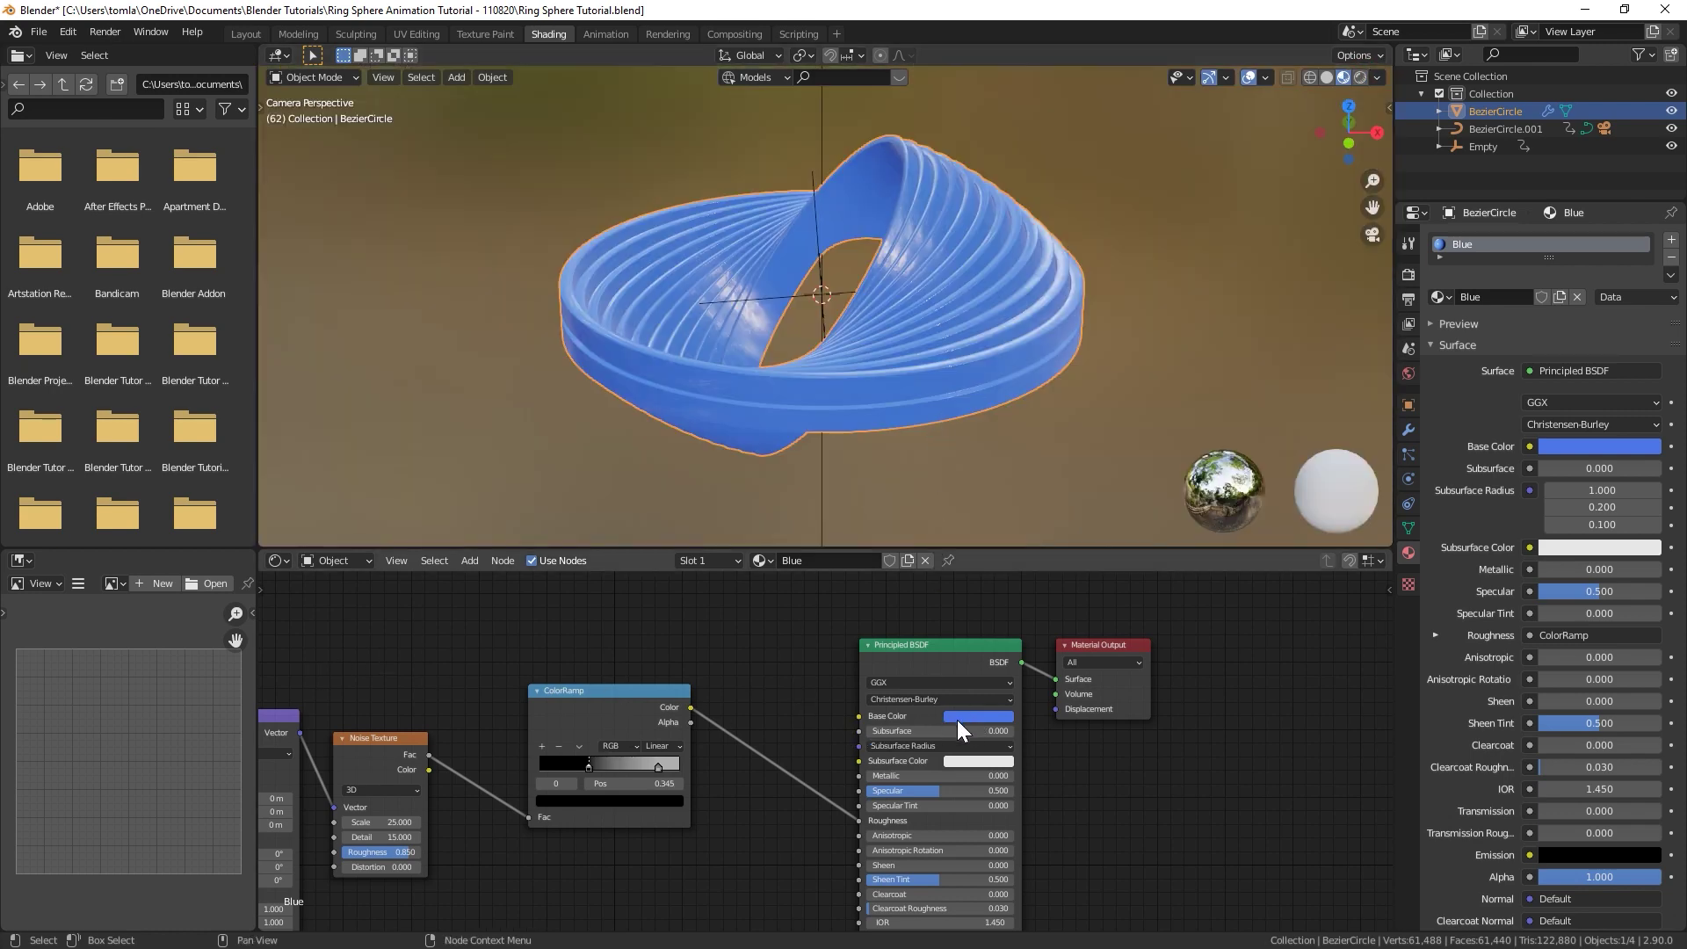
Step: Apply the Blue material's base color to the world's plain Background node and view the result in Rendered shading
left_click_drag(906, 645, 880, 638)
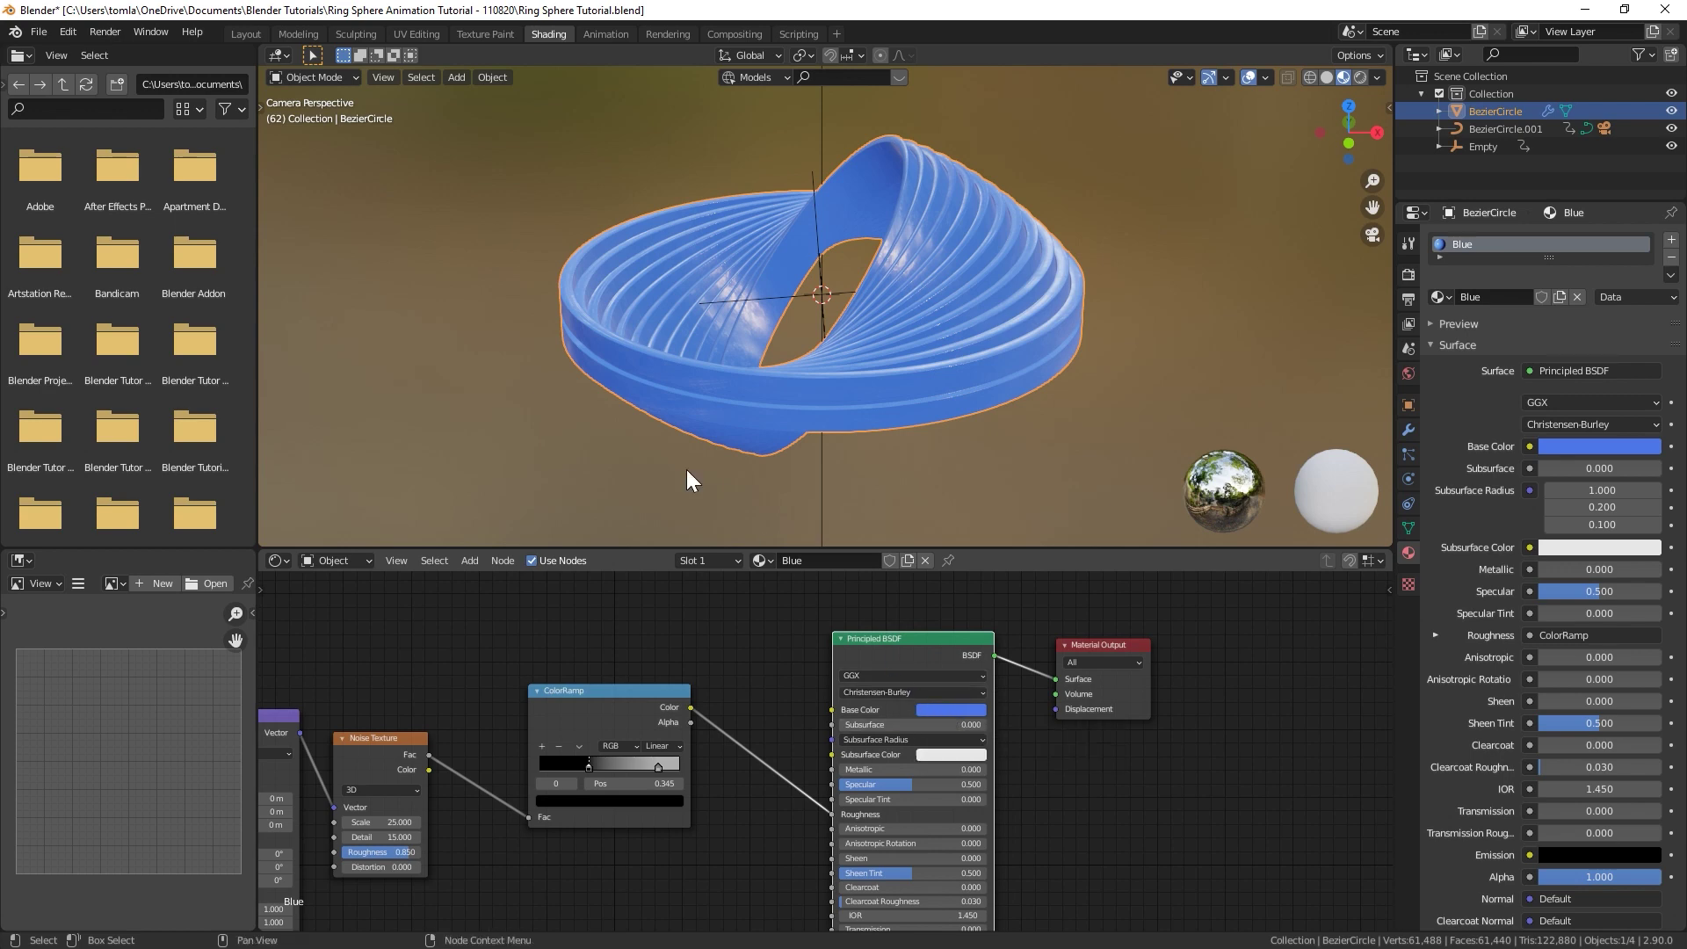
left_click(332, 560)
left_click(339, 602)
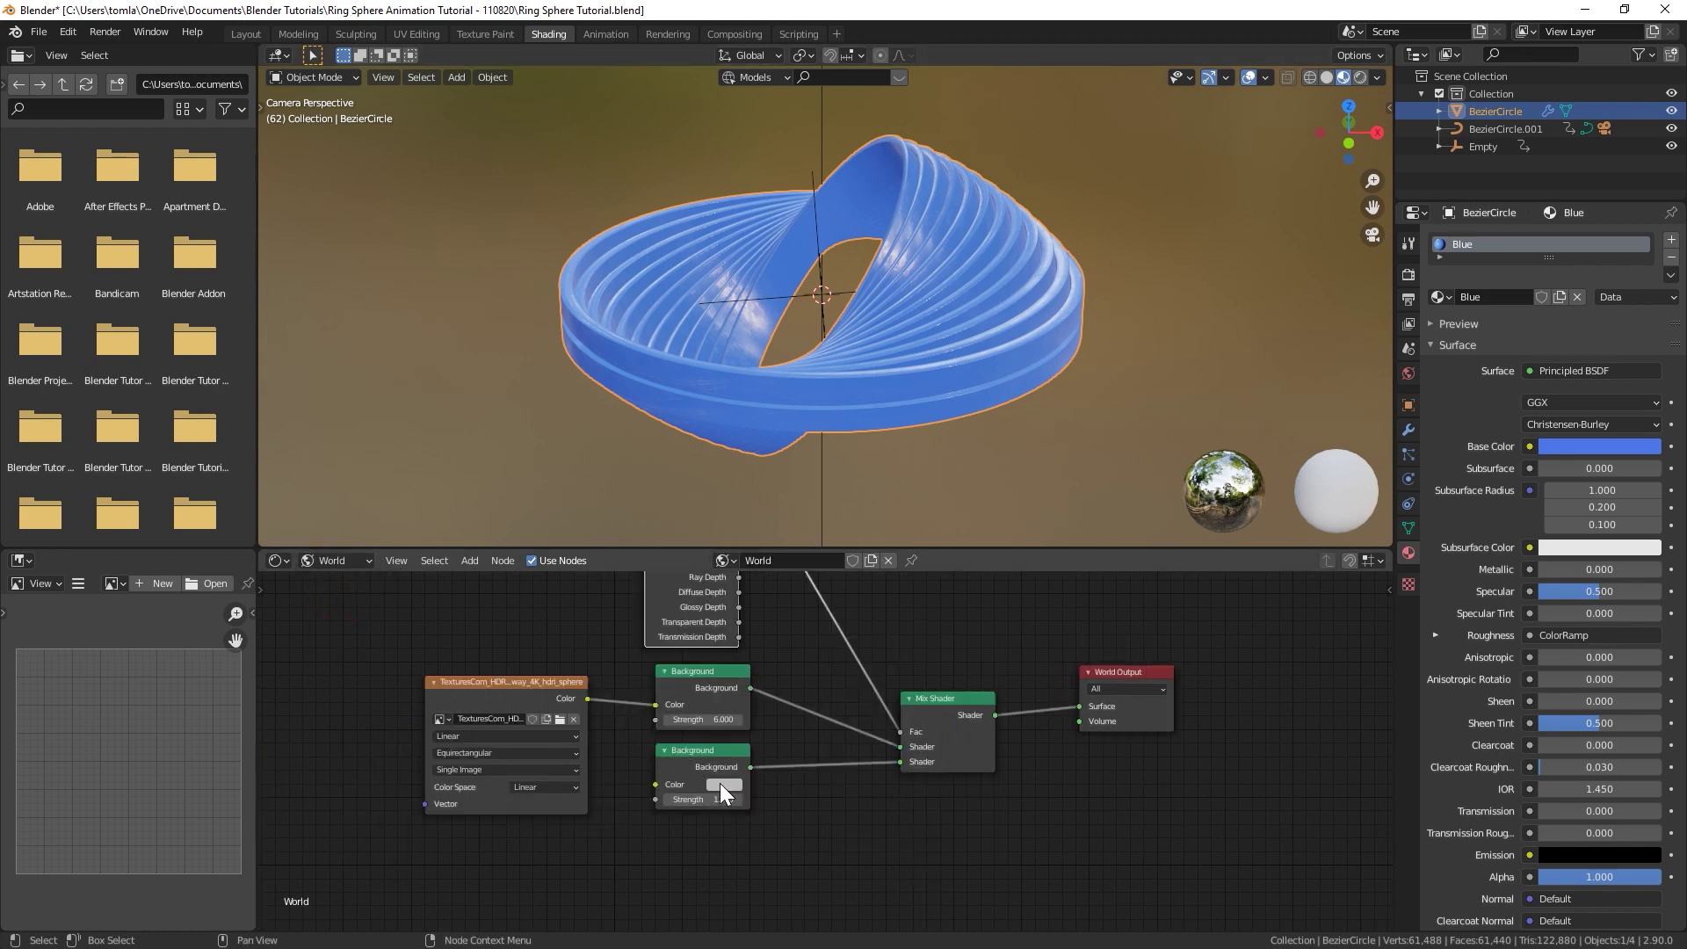
key("ctrl+v")
left_click(1361, 78)
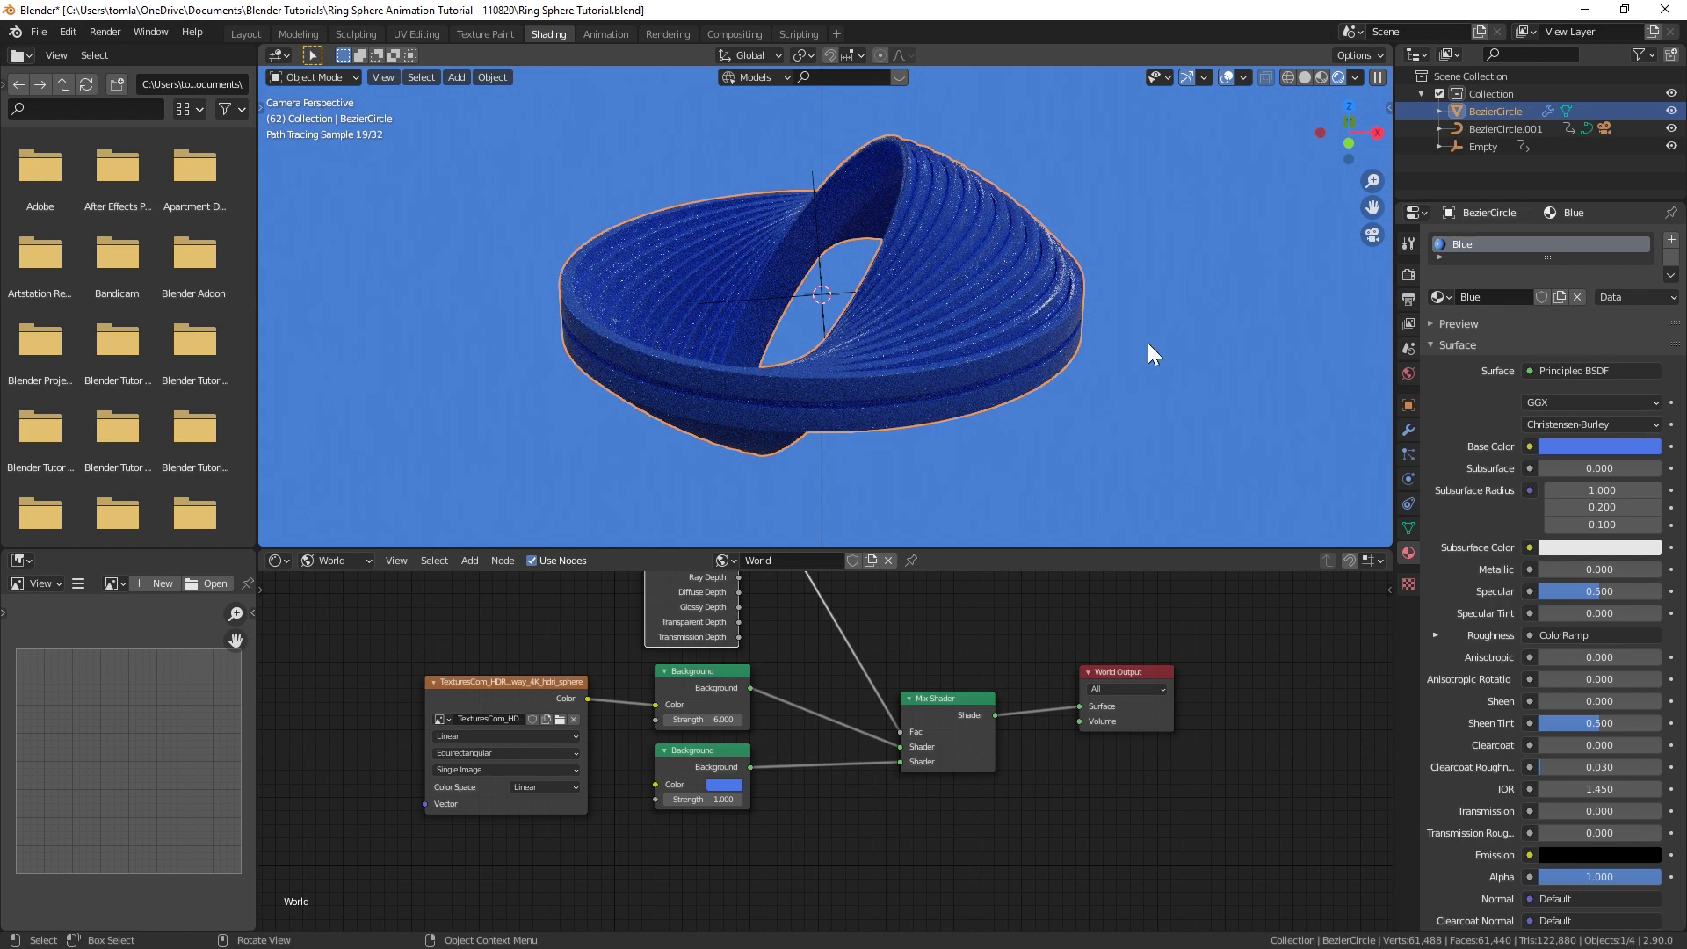
Step: Return to the object's material nodes and select the face loop inside the ring's groove in Edit Mode
scroll(561, 211, "up", 3)
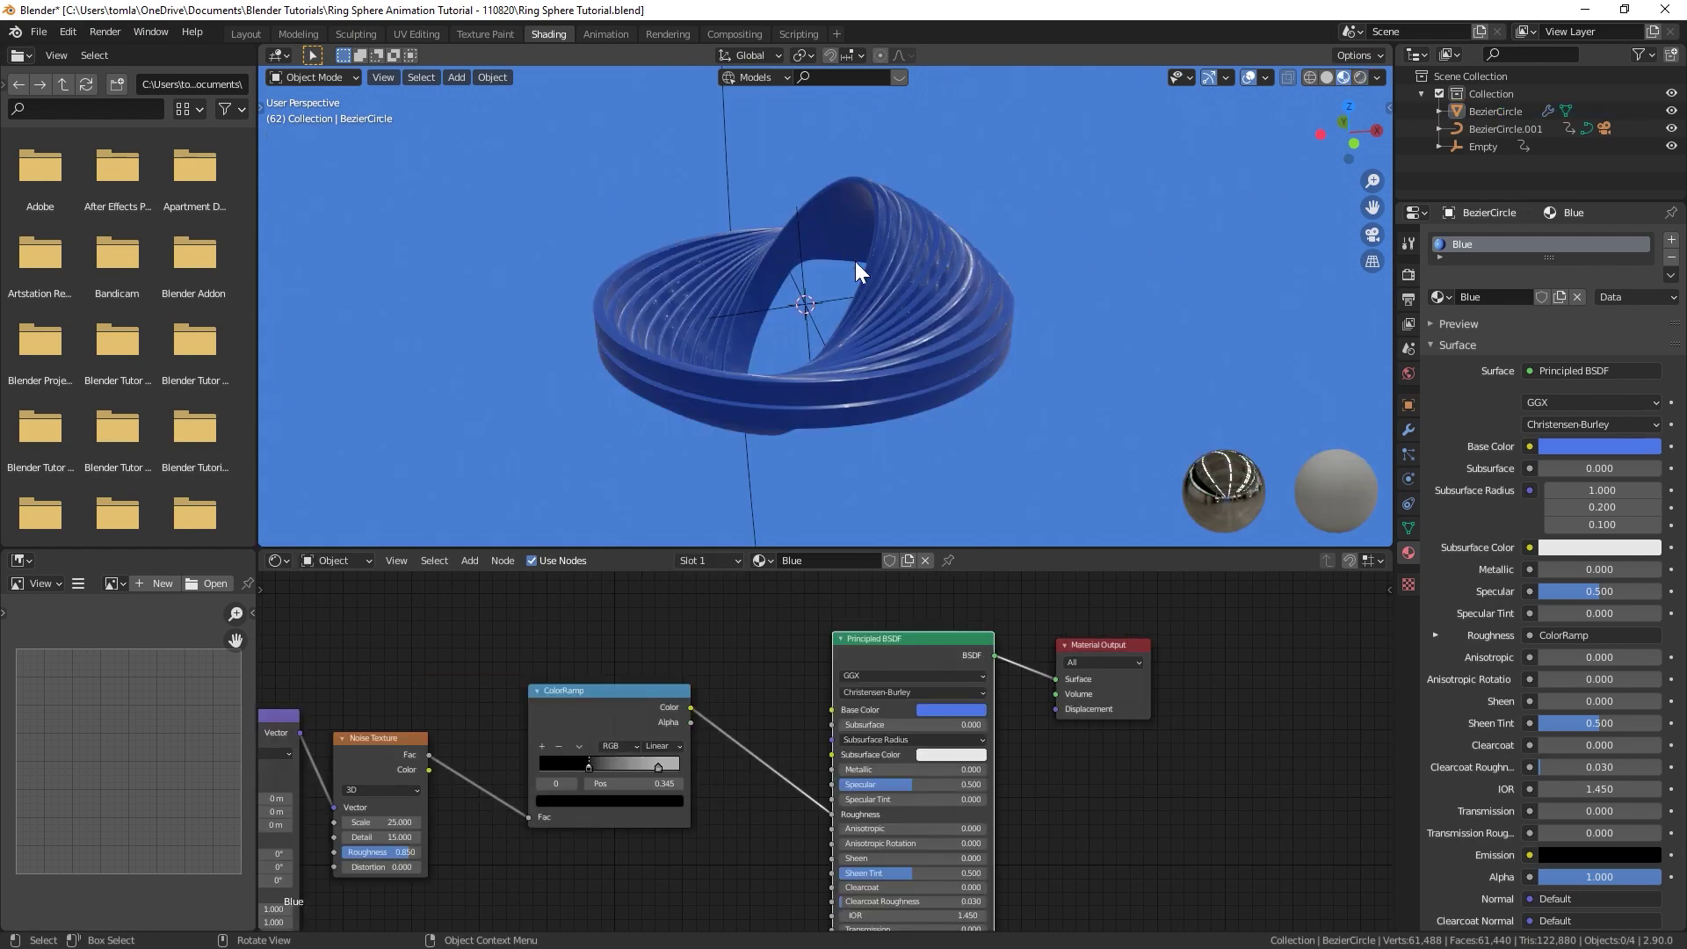
scroll(856, 261, "up", 4)
middle_click_drag(938, 239, 949, 215)
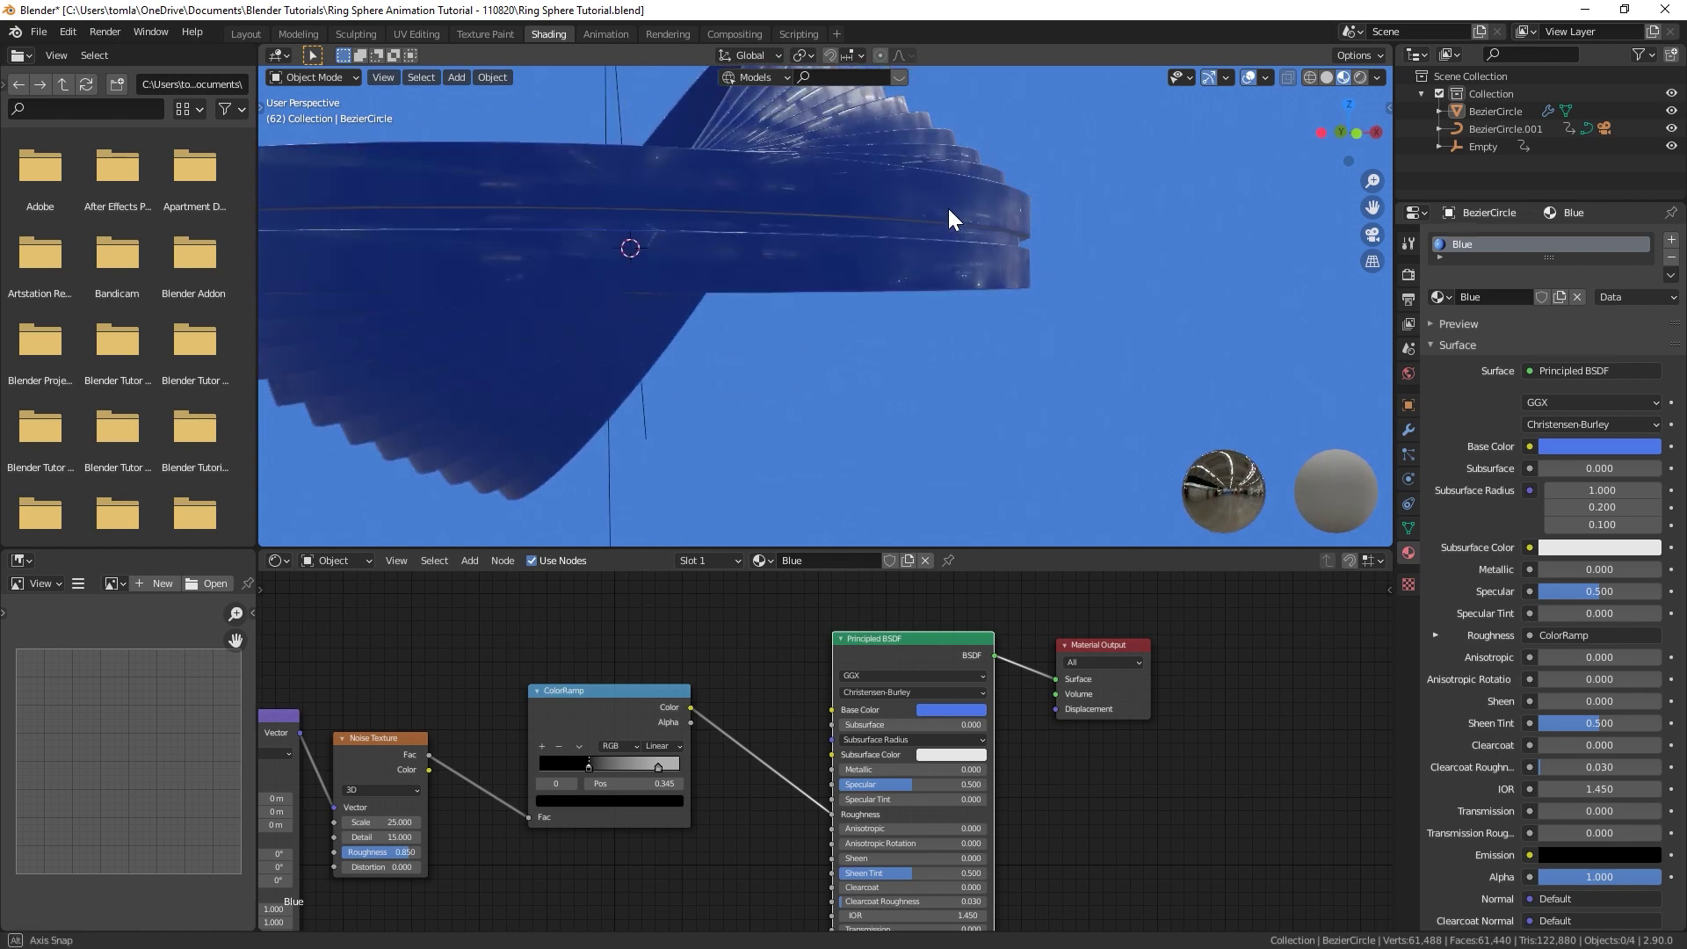
key("Tab")
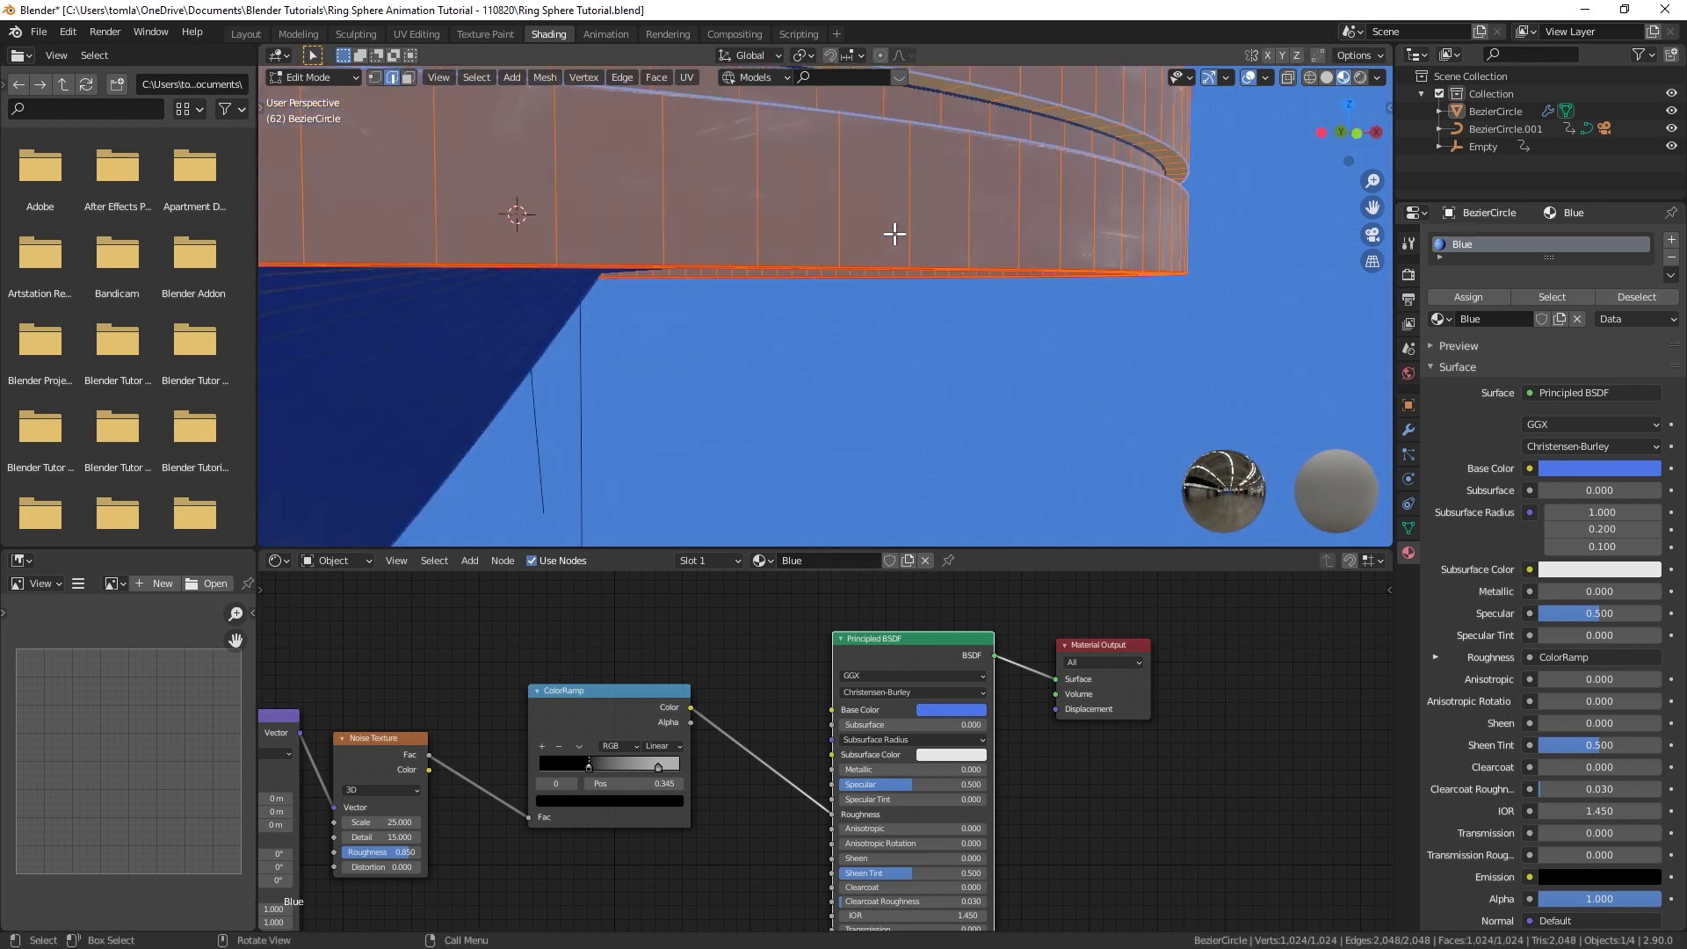
scroll(895, 237, "up", 2)
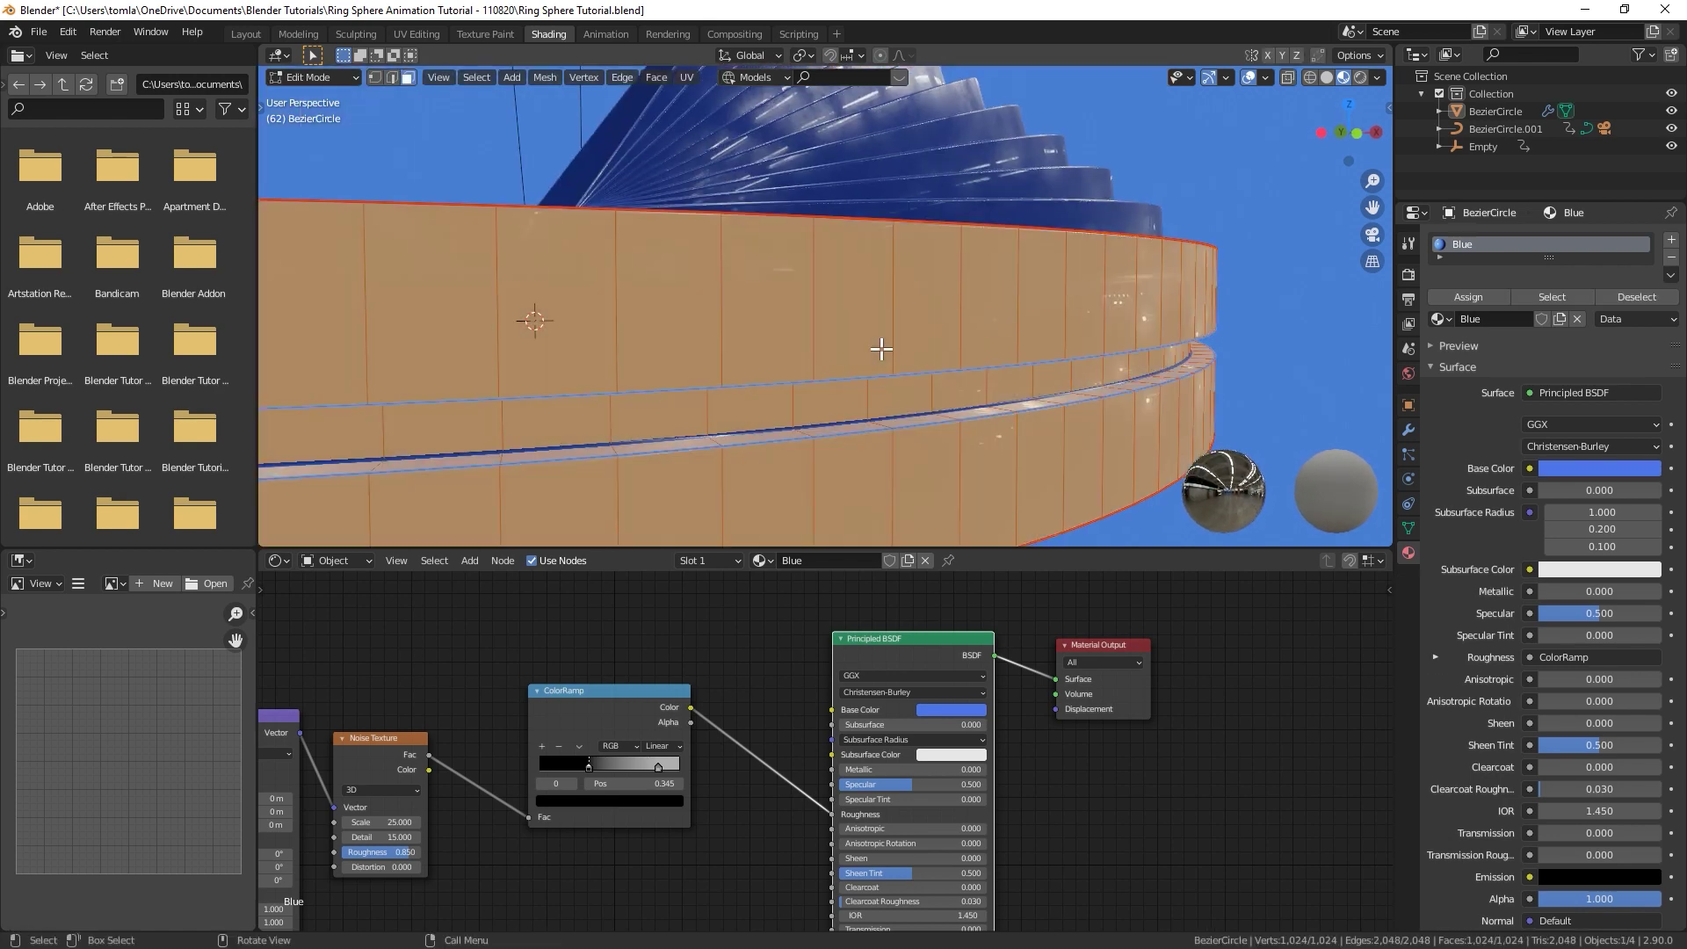
left_click(869, 392, "alt")
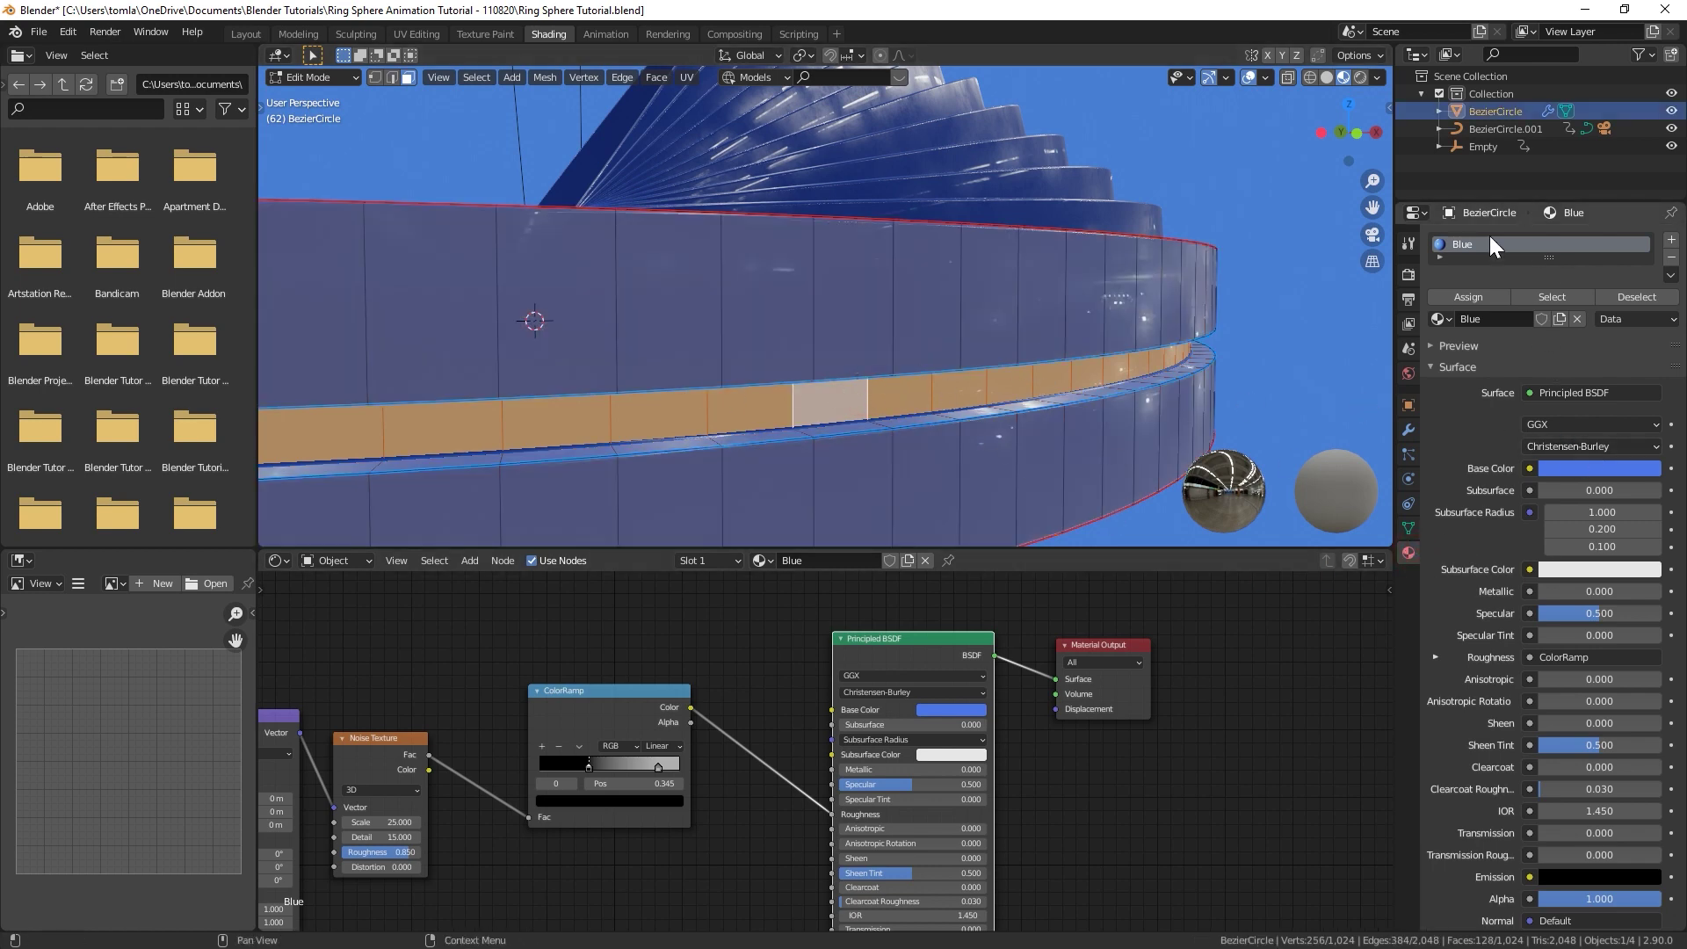
Step: Add a second material slot with a new material named Metal, assign it to the selected groove faces, and leave Edit Mode
left_click(1672, 240)
left_click(1506, 360)
left_click(1500, 360)
type("Metal")
key("Return")
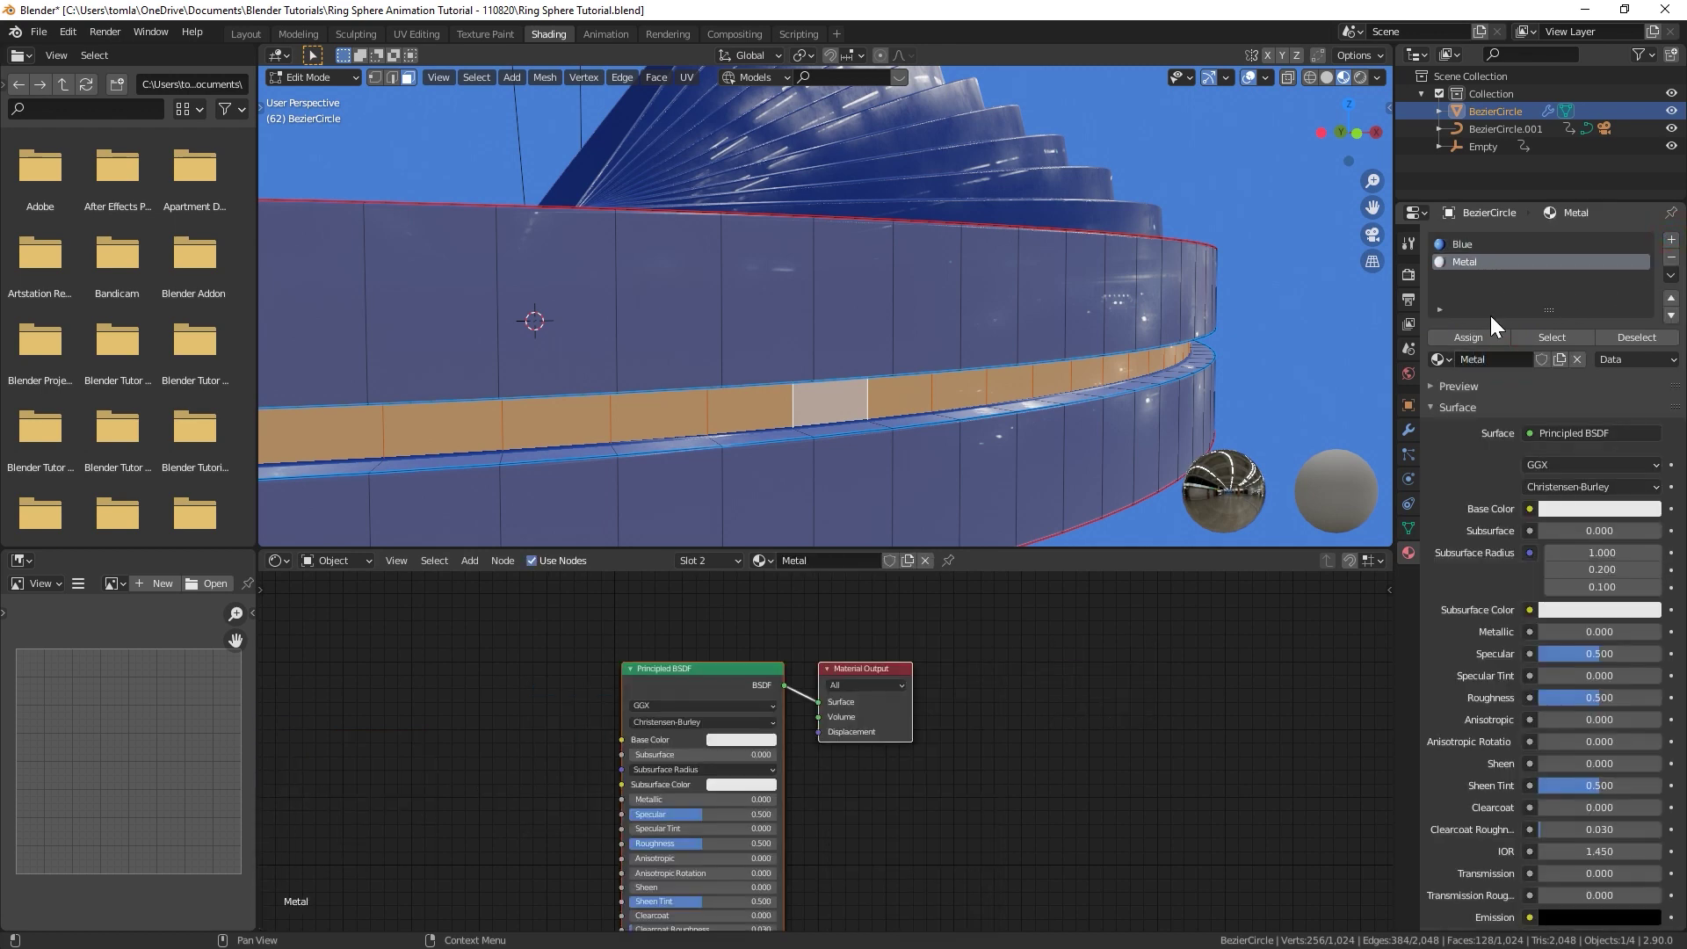
left_click(1485, 335)
key("Tab")
Step: Darken the Metal material's base color to a mid grey with a value of about 0.57 and set Metallic to 1.000
middle_click_drag(843, 380, 726, 344)
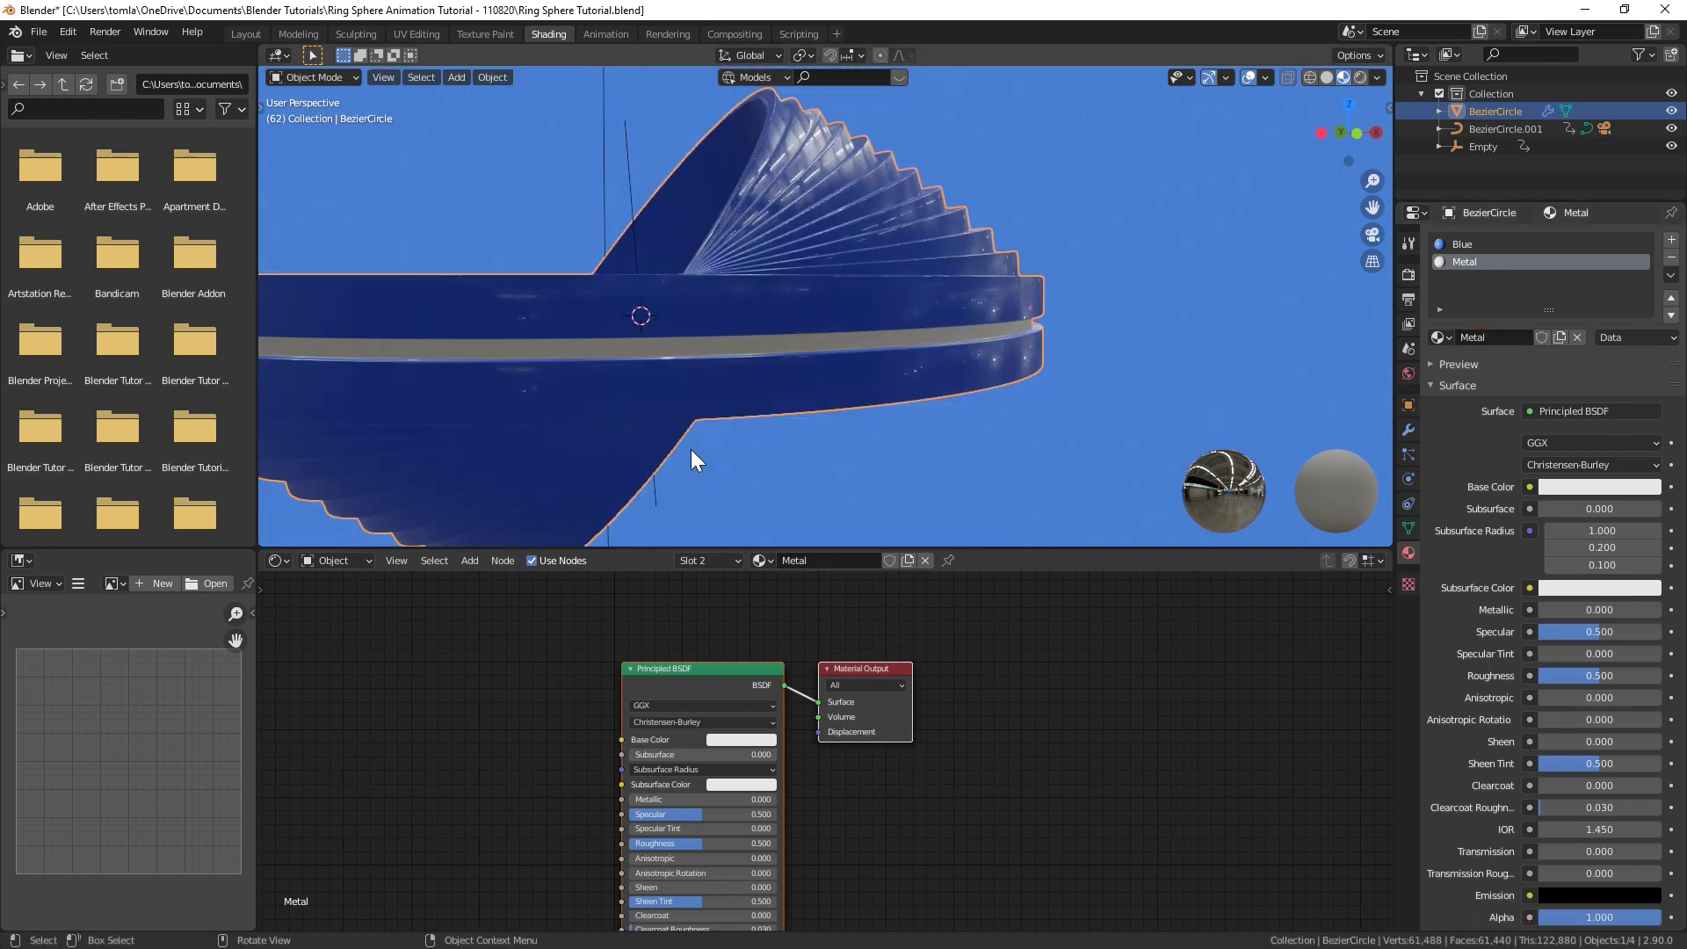
scroll(857, 377, "up", 2)
middle_click_drag(698, 736, 752, 635)
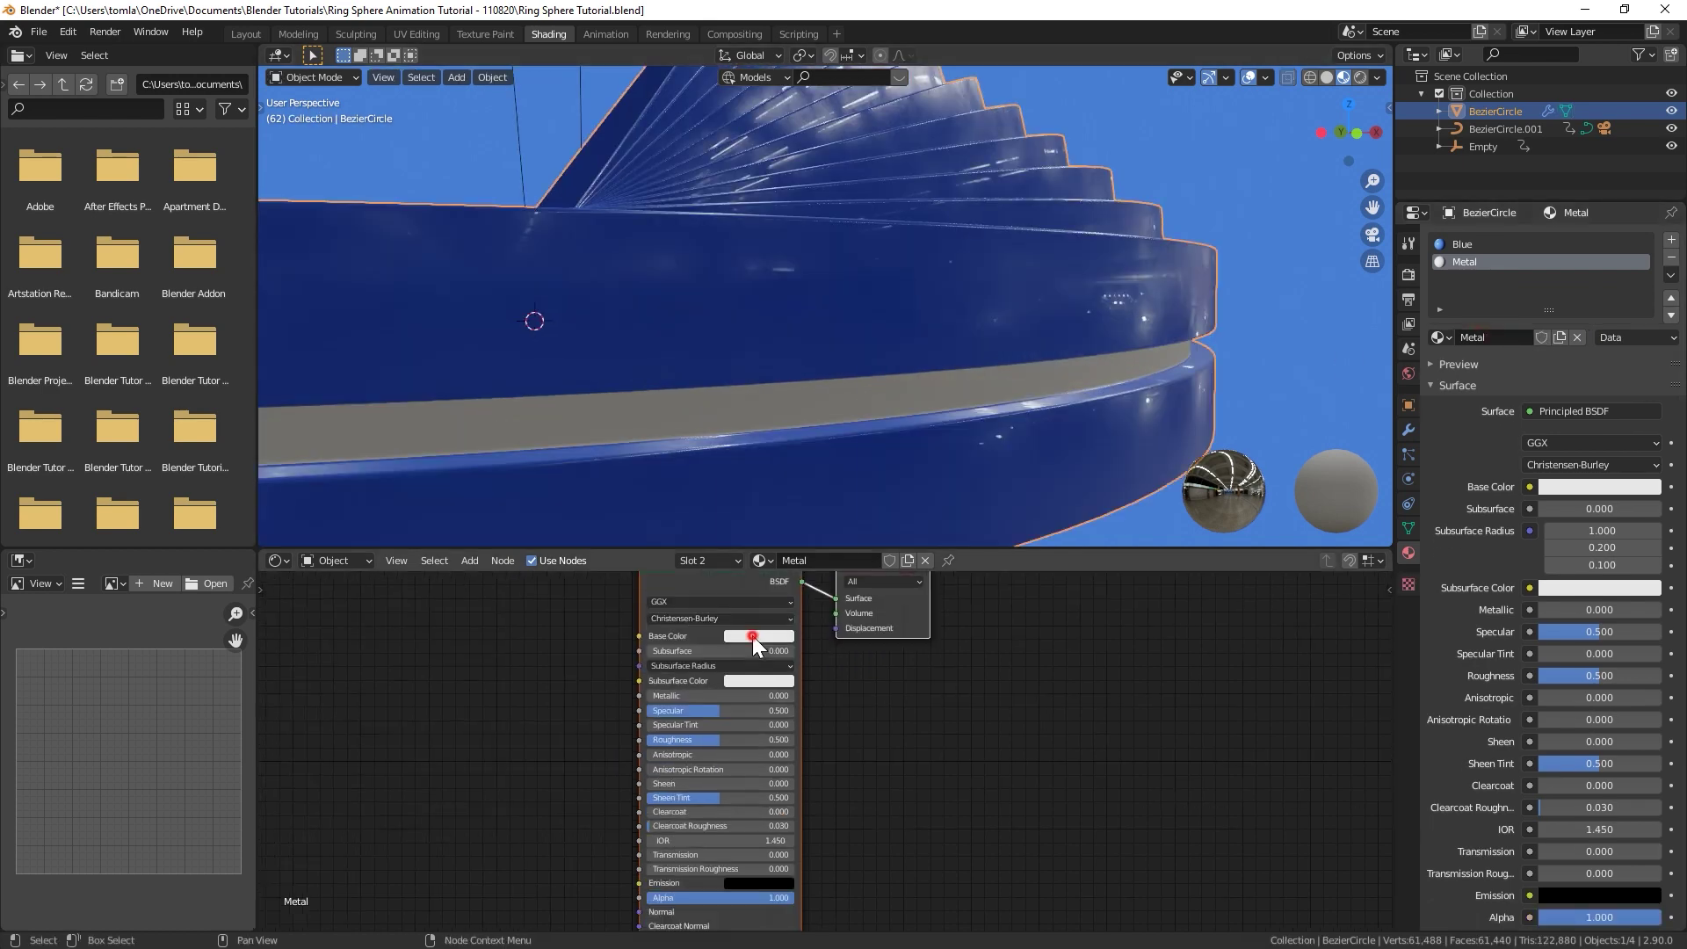
left_click(752, 636)
left_click_drag(846, 461, 846, 482)
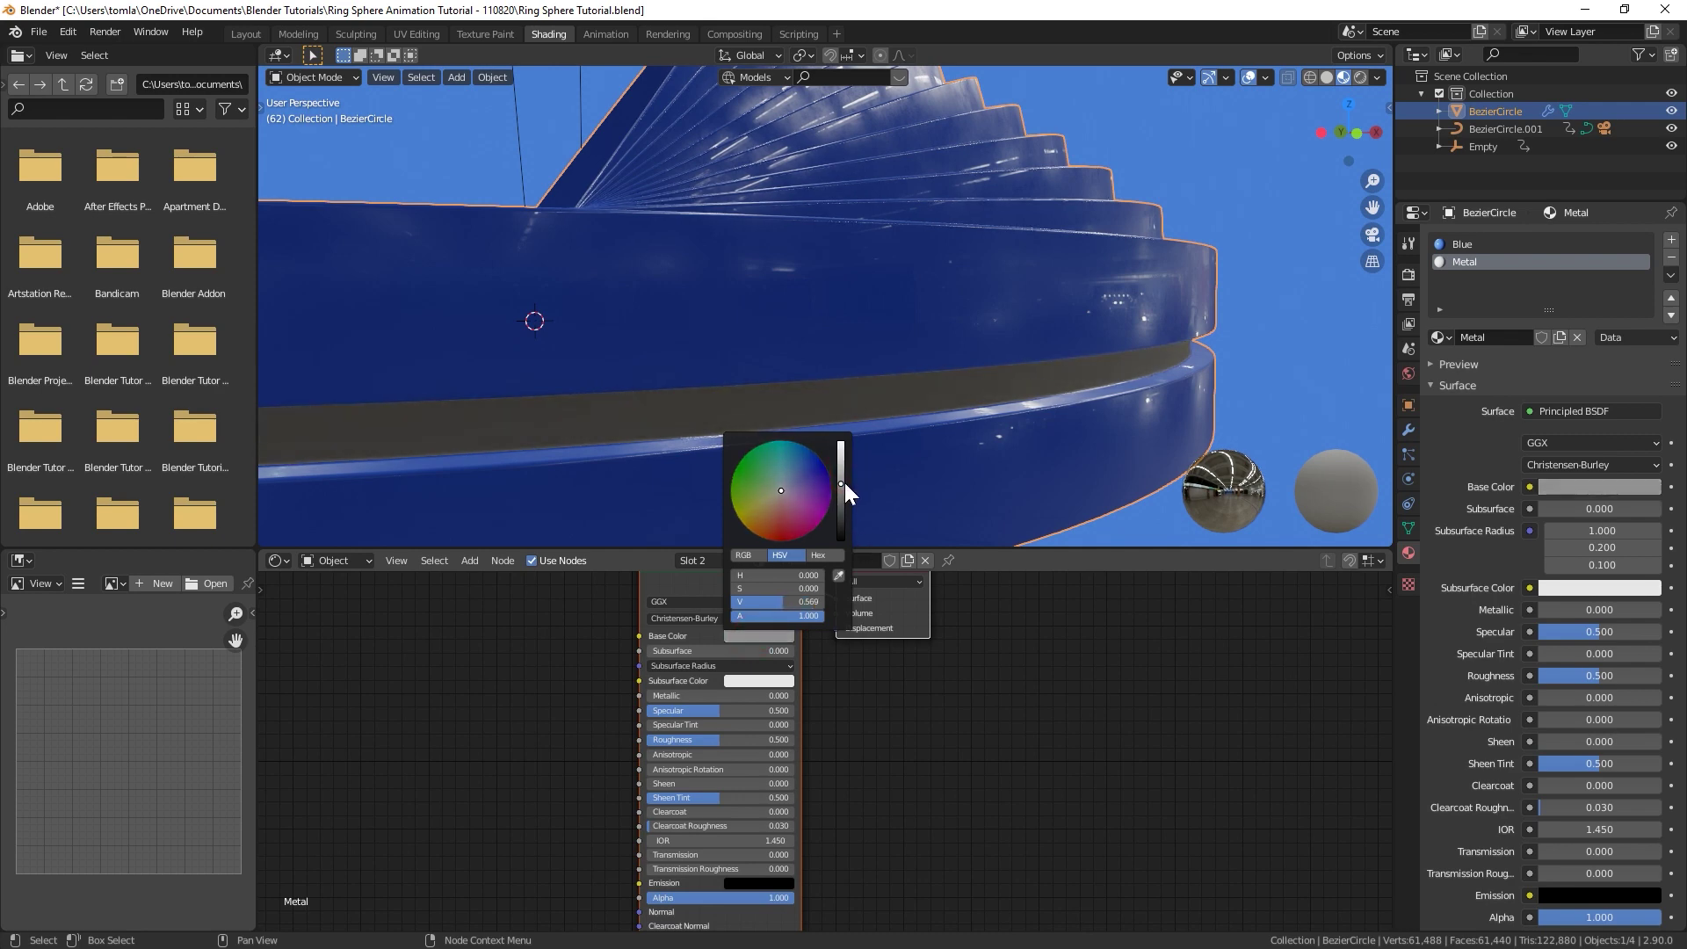
left_click_drag(673, 693, 1098, 657)
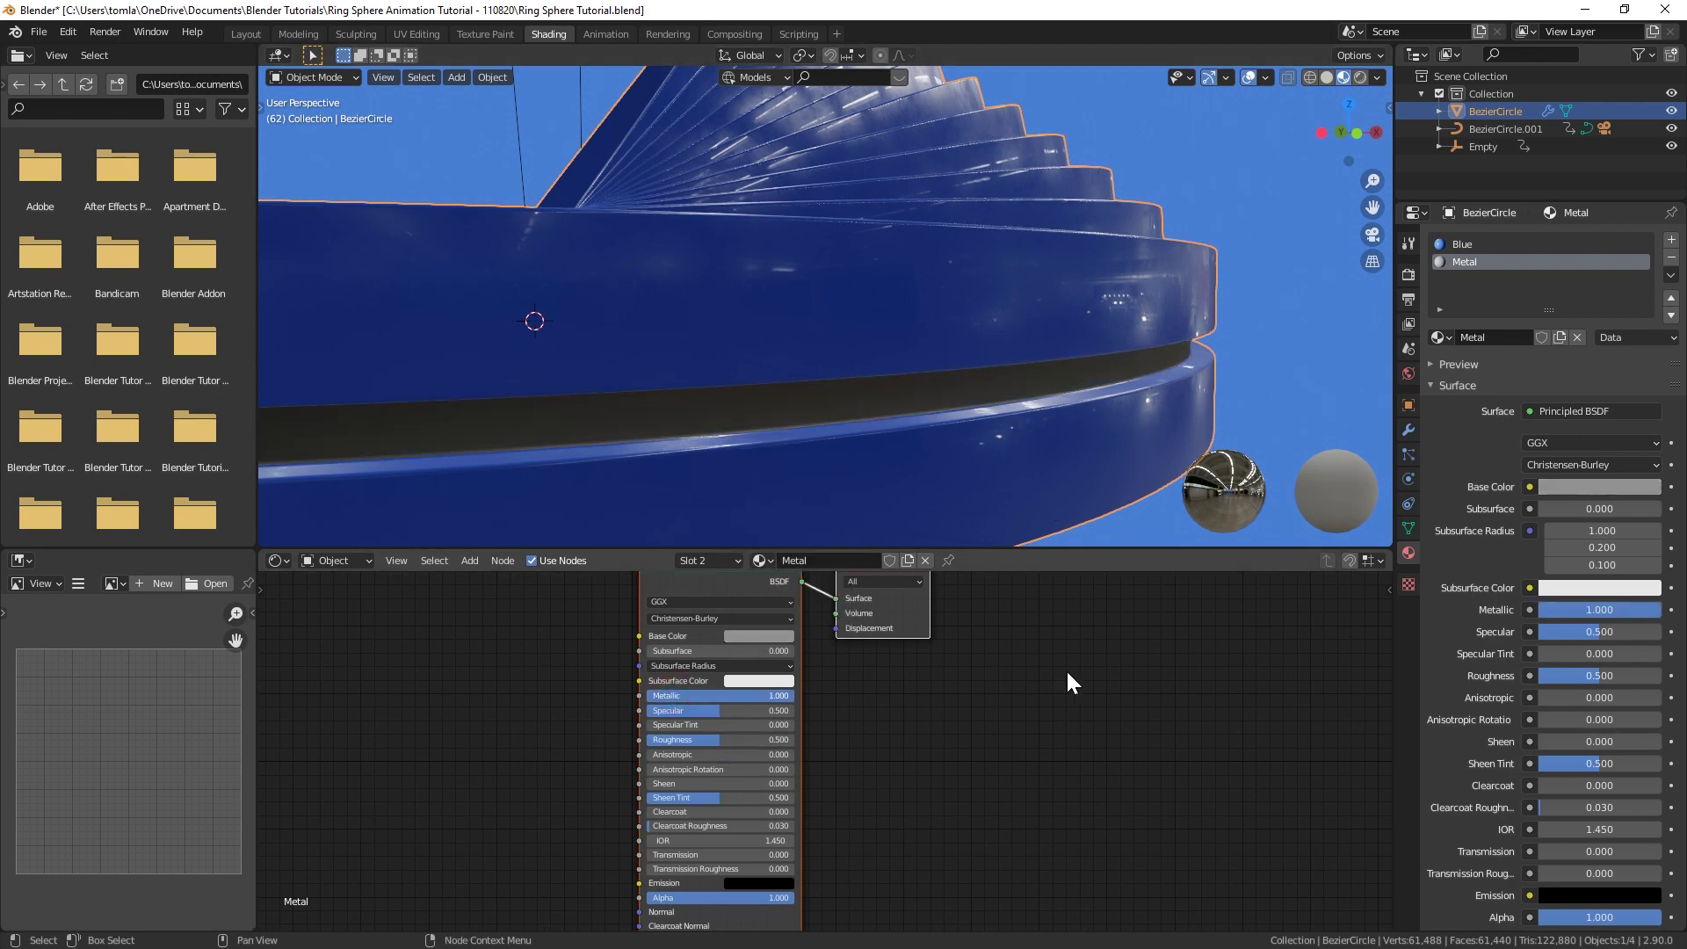
Step: Set the Metal material's roughness to 0.05 and check the groove up close and through the camera
left_click(689, 740)
type(".05")
key("Return")
middle_click_drag(698, 532, 688, 436)
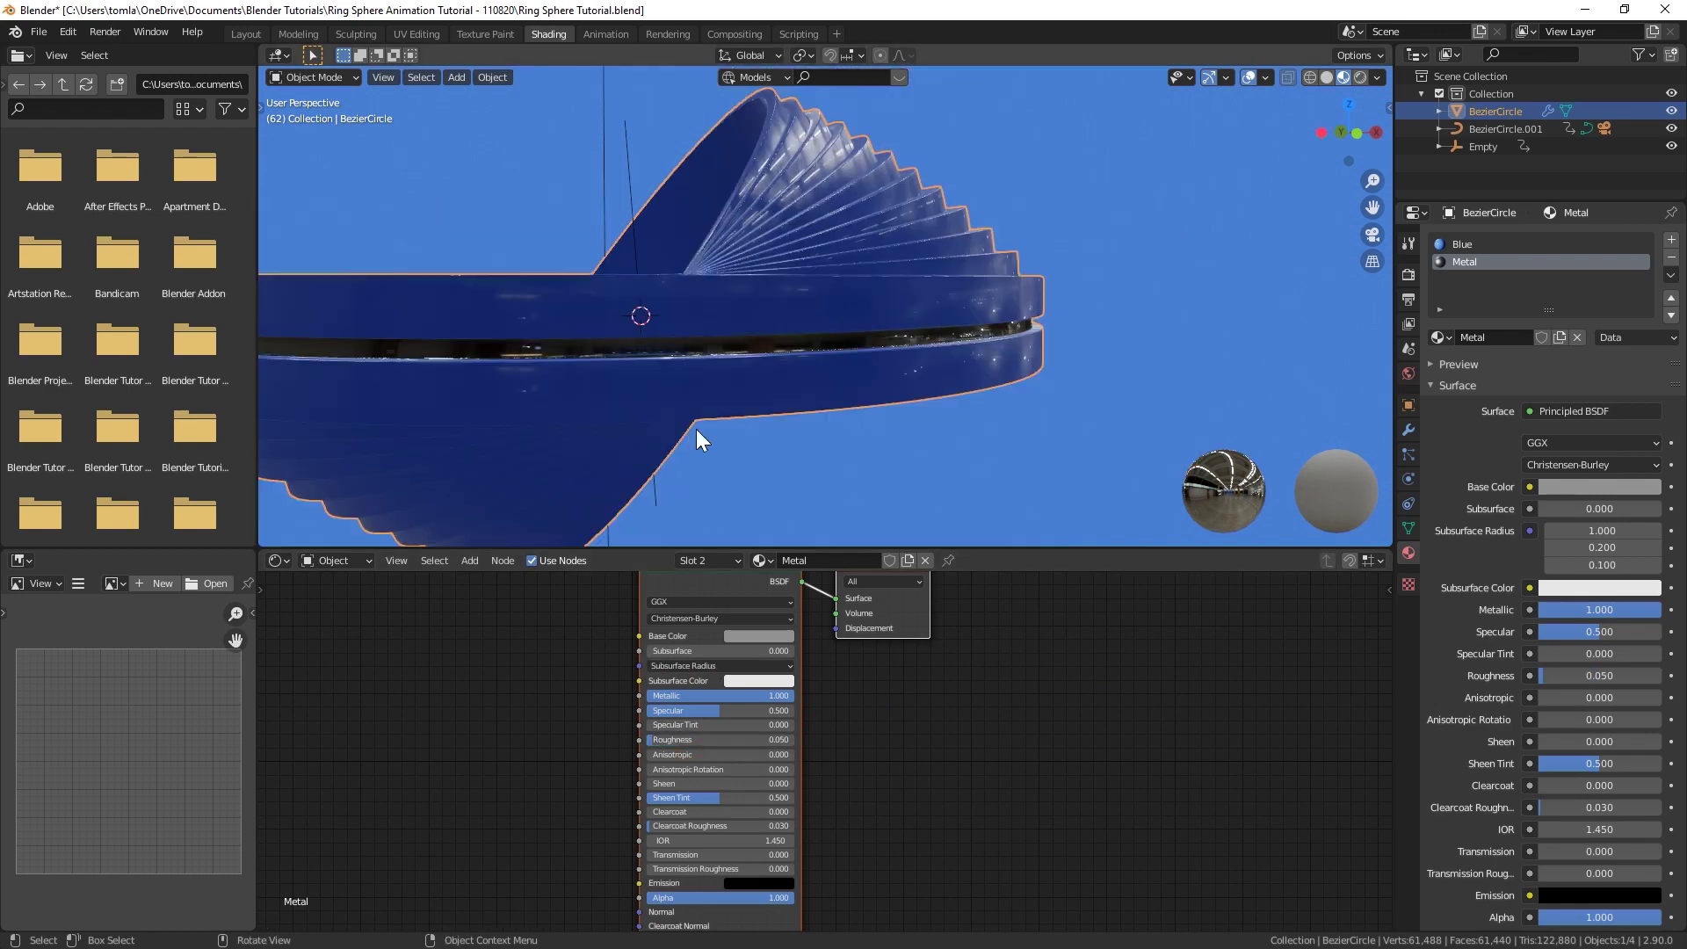
scroll(699, 420, "up", 3)
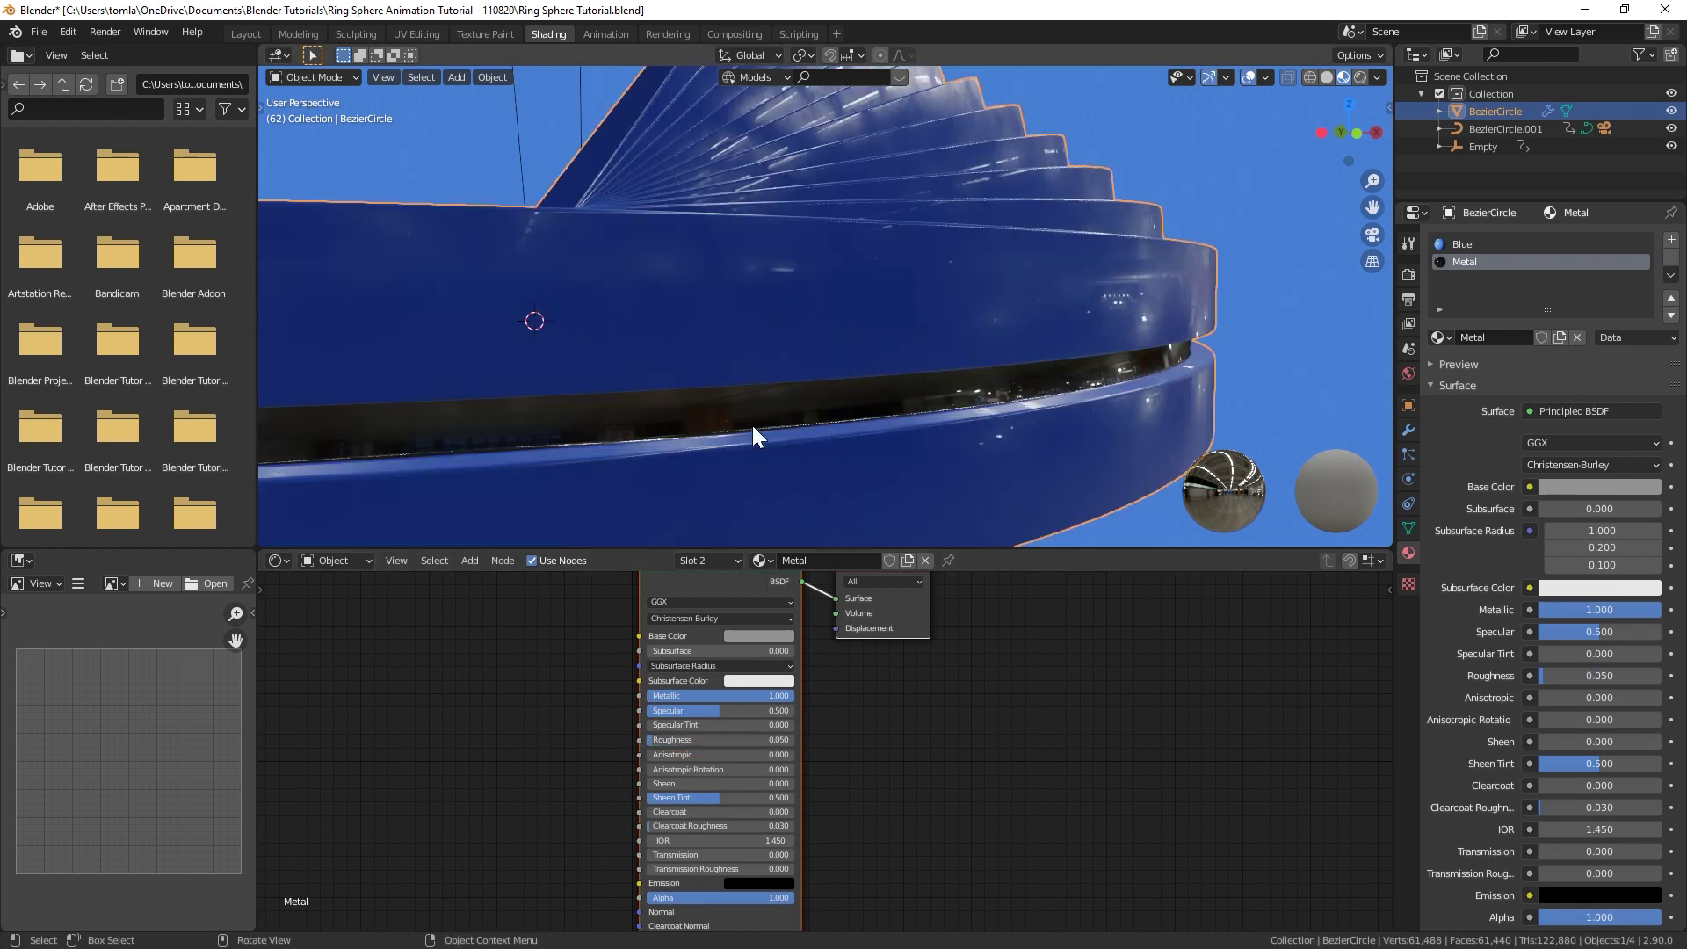
scroll(982, 273, "down", 5)
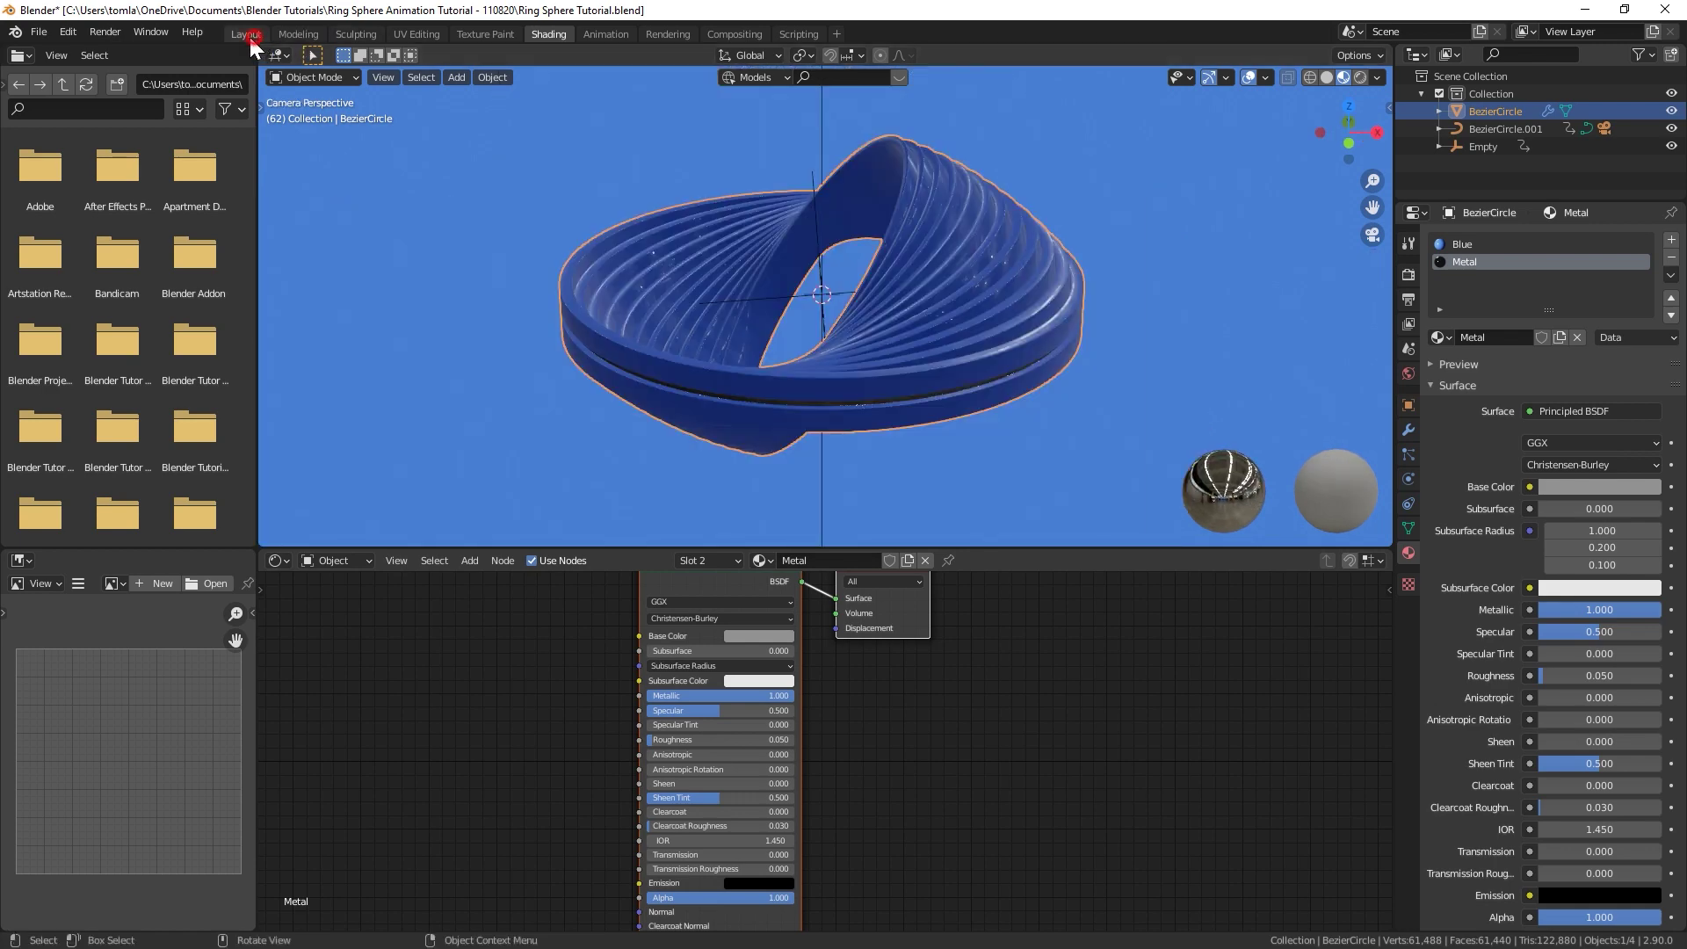
Step: Return to the Layout workspace, switch the viewport to Solid shading, and open the denoising options in the render properties
left_click(248, 34)
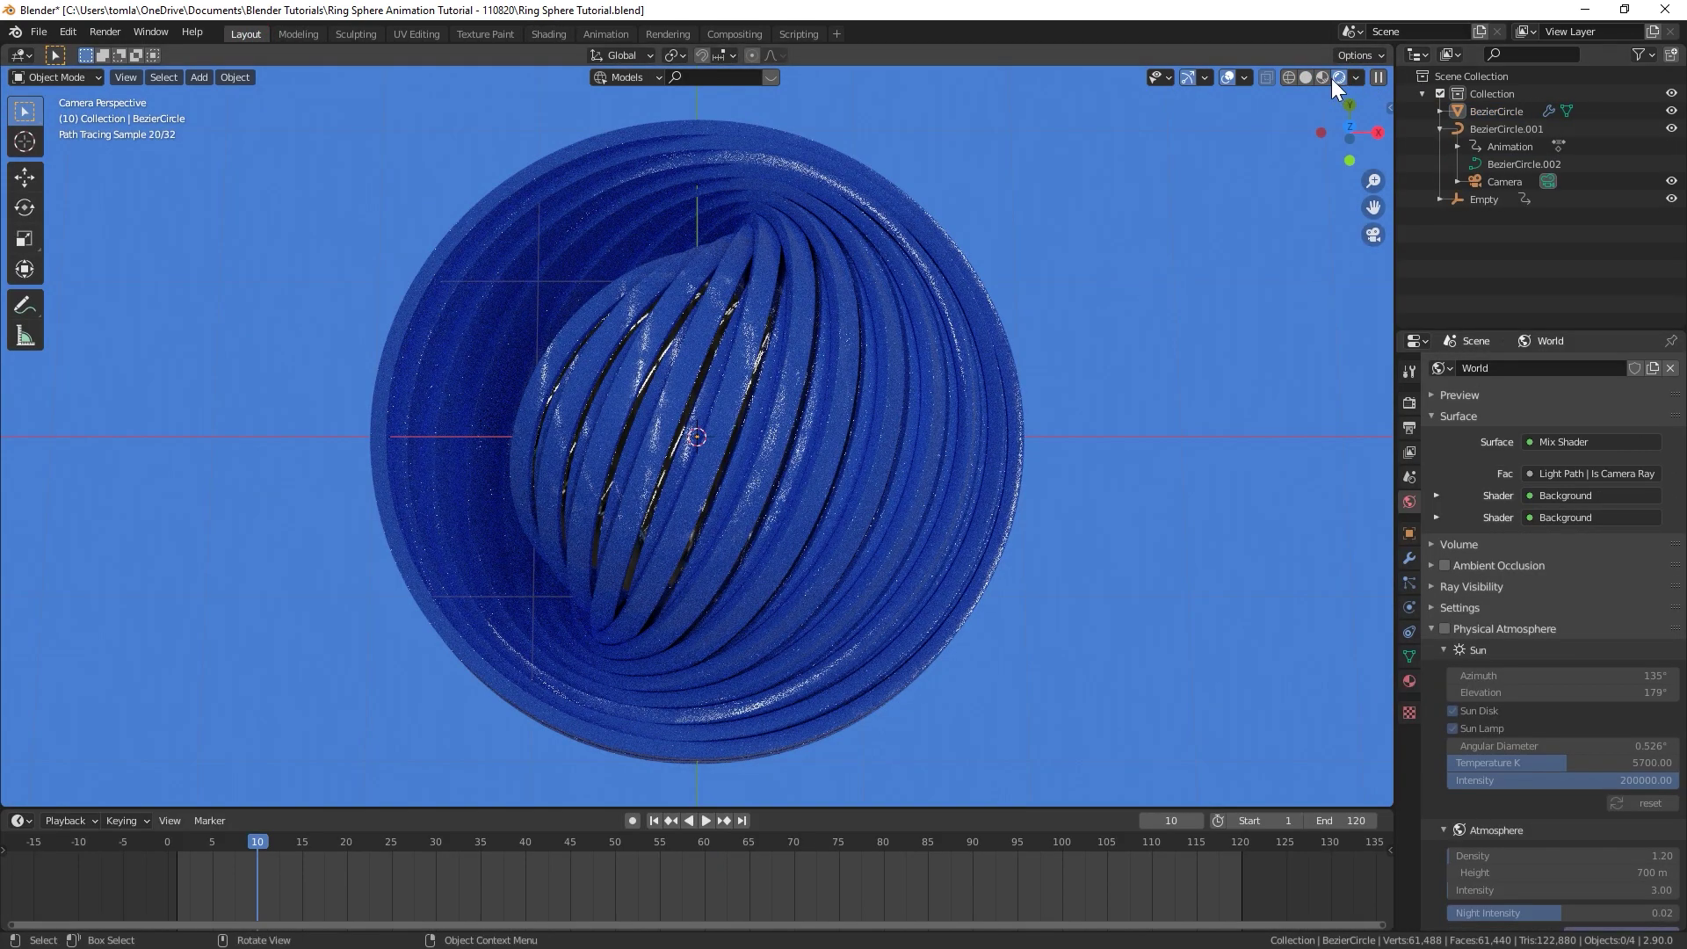
left_click(1308, 78)
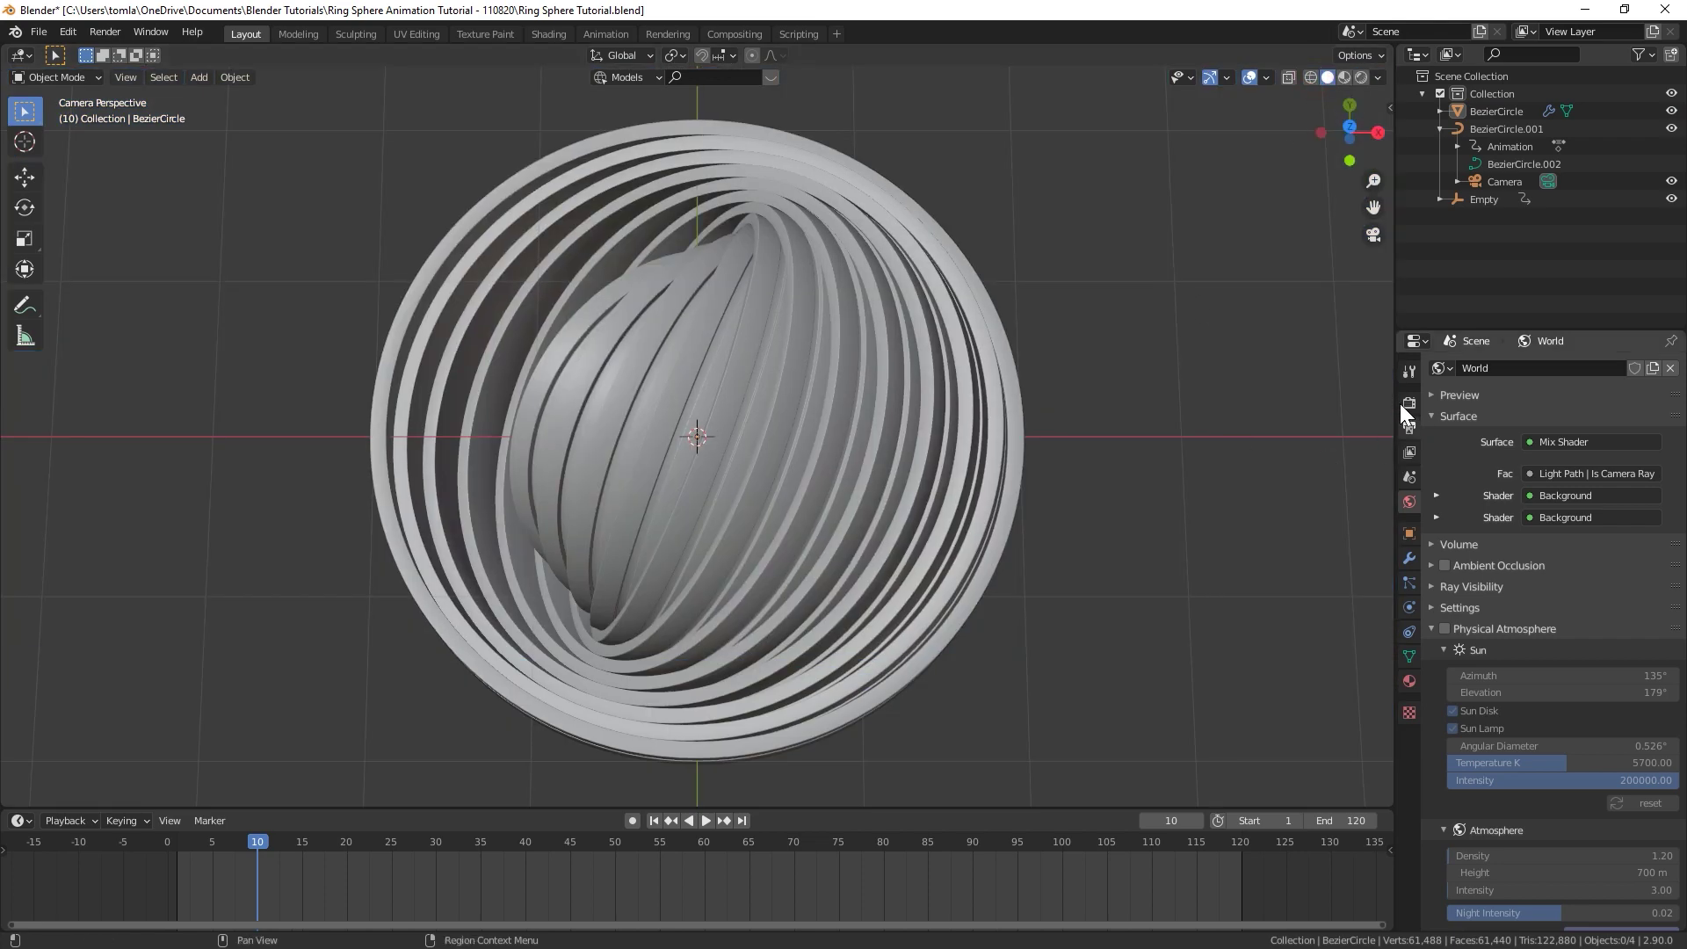
left_click(1406, 402)
left_click(1443, 554)
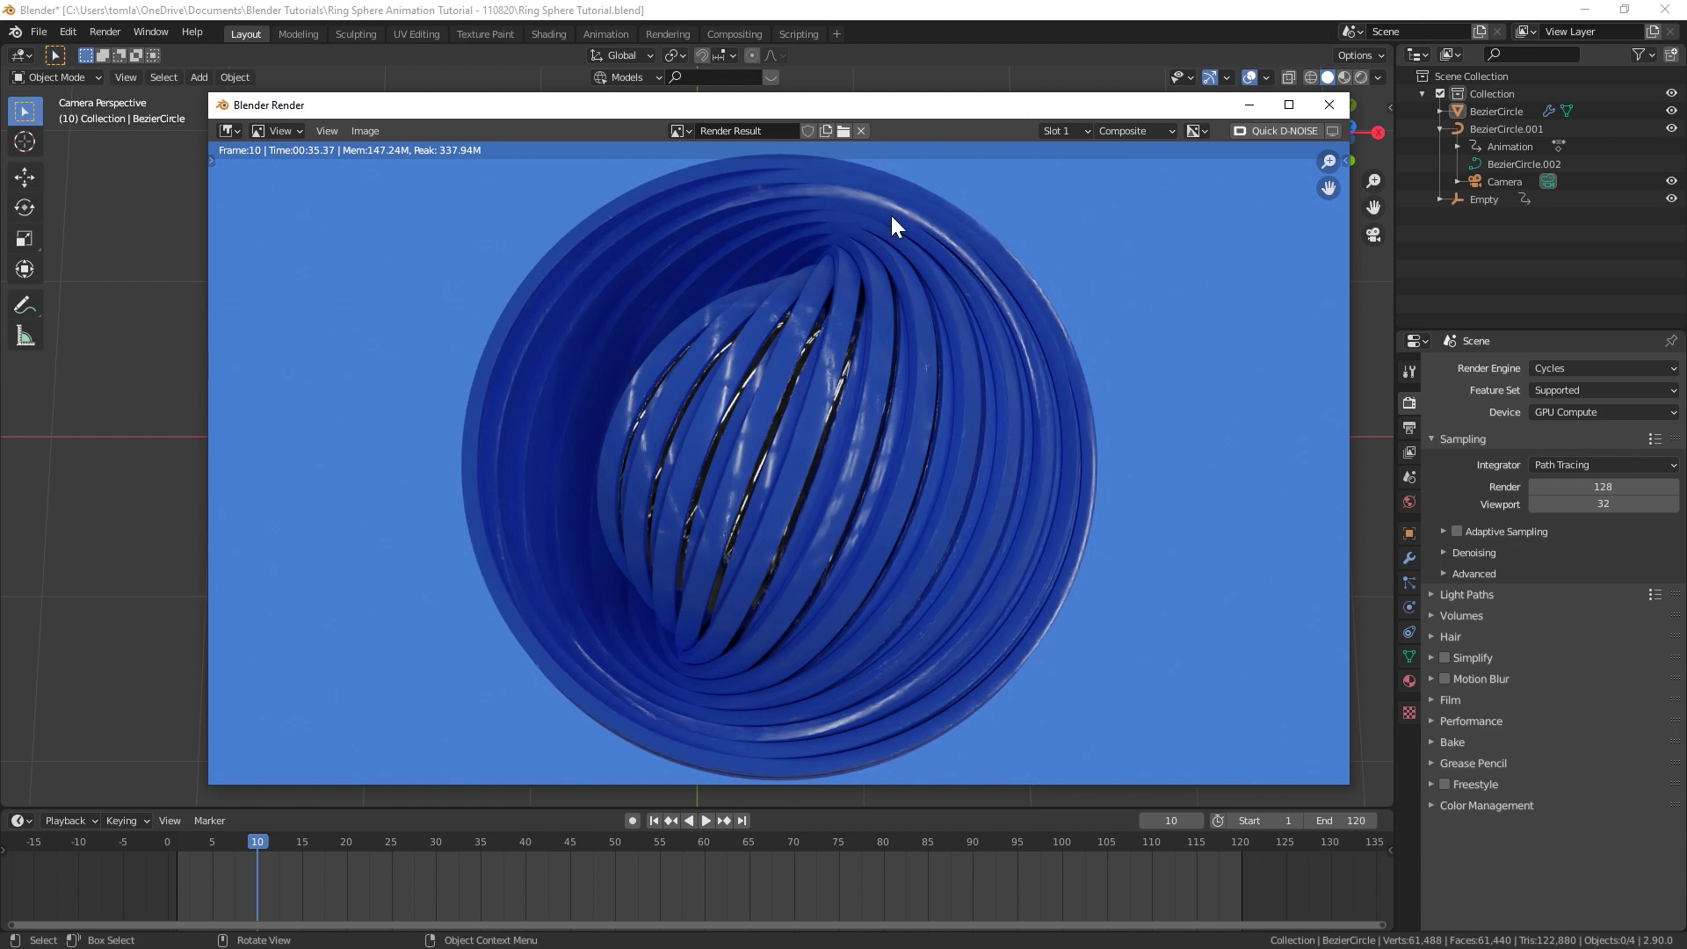
Step: Examine the rendered image of frame 10 up close and close the render window
scroll(815, 379, "down", 1)
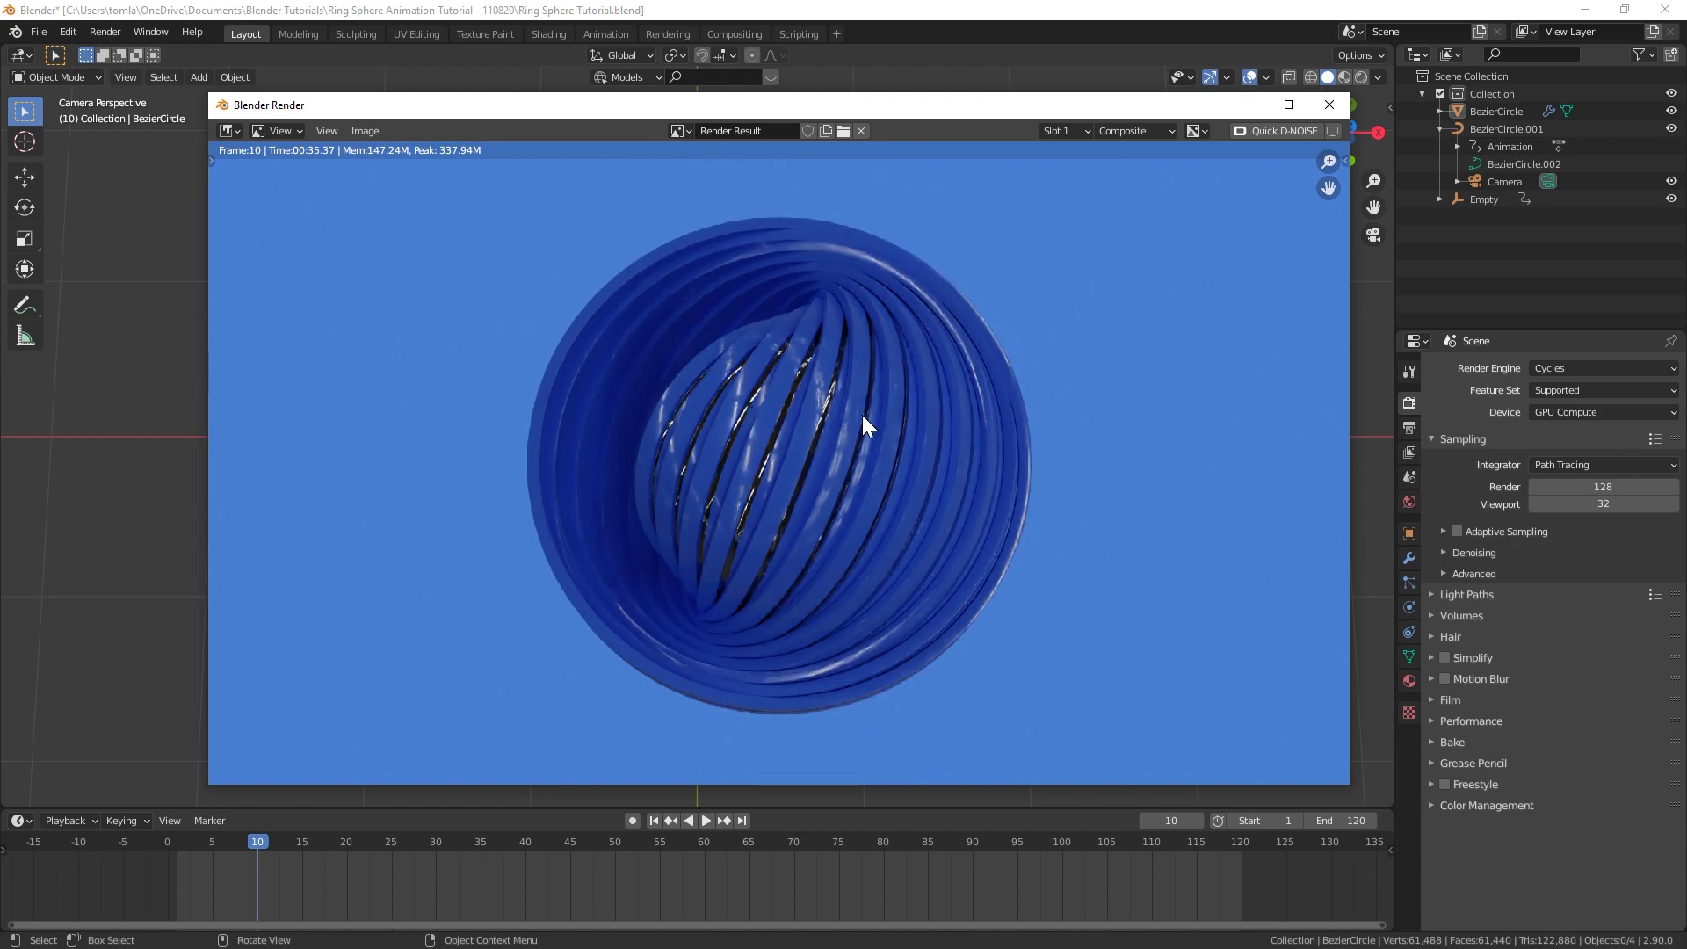
scroll(683, 441, "up", 2)
scroll(854, 325, "down", 1)
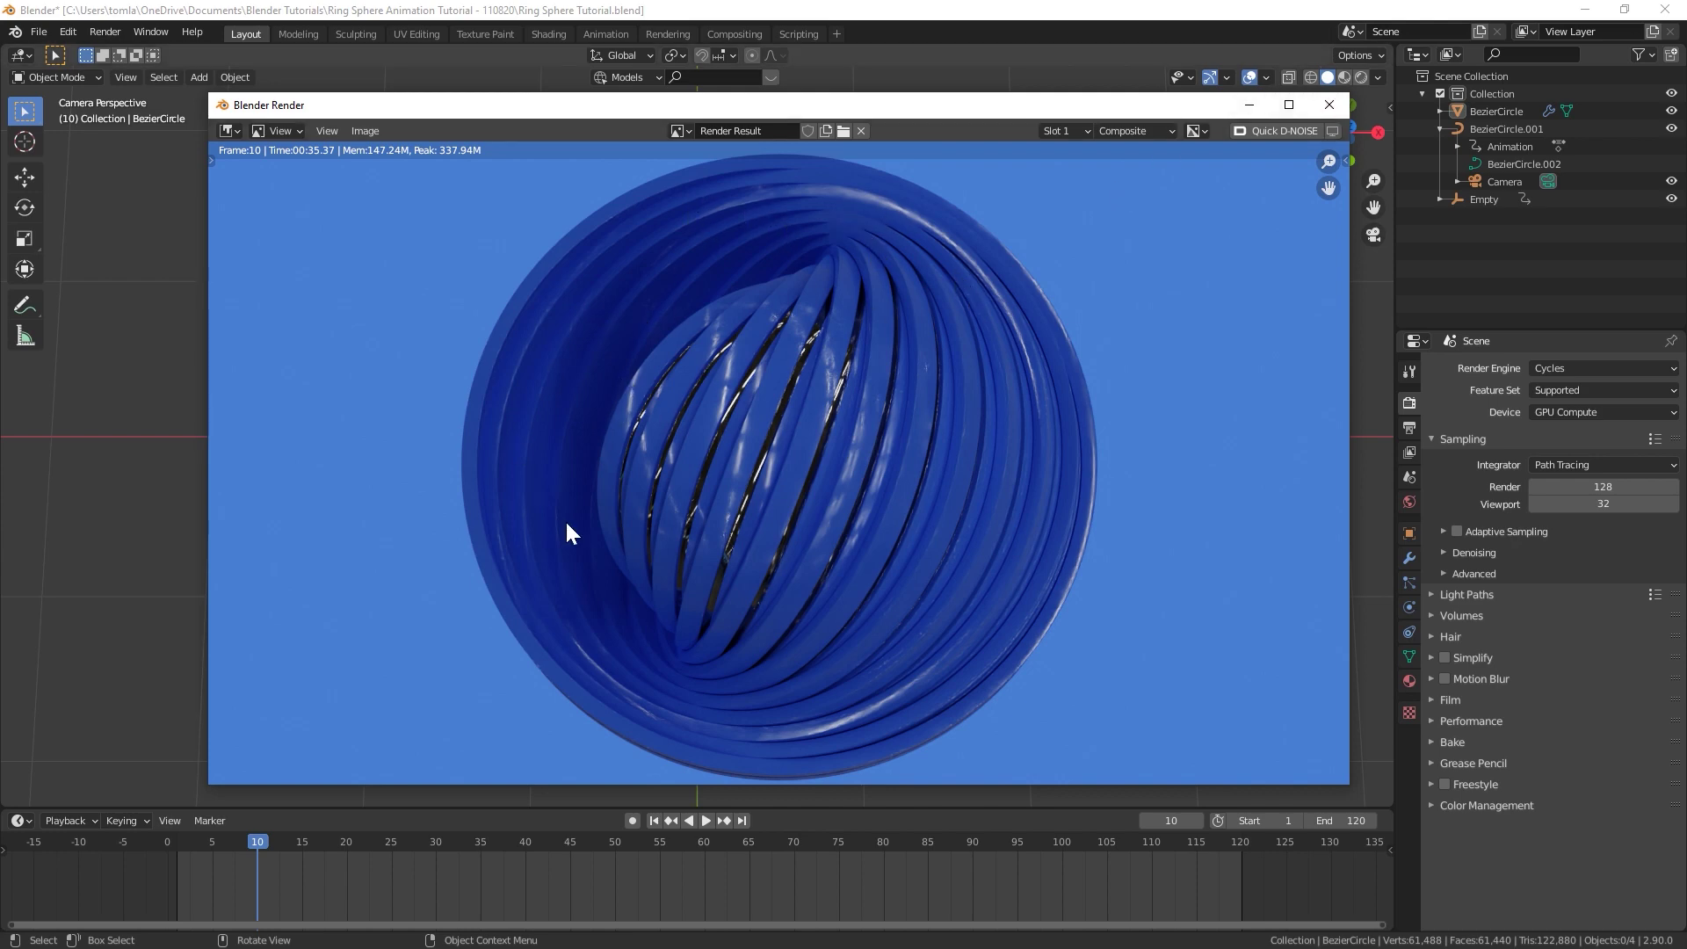
left_click(1330, 104)
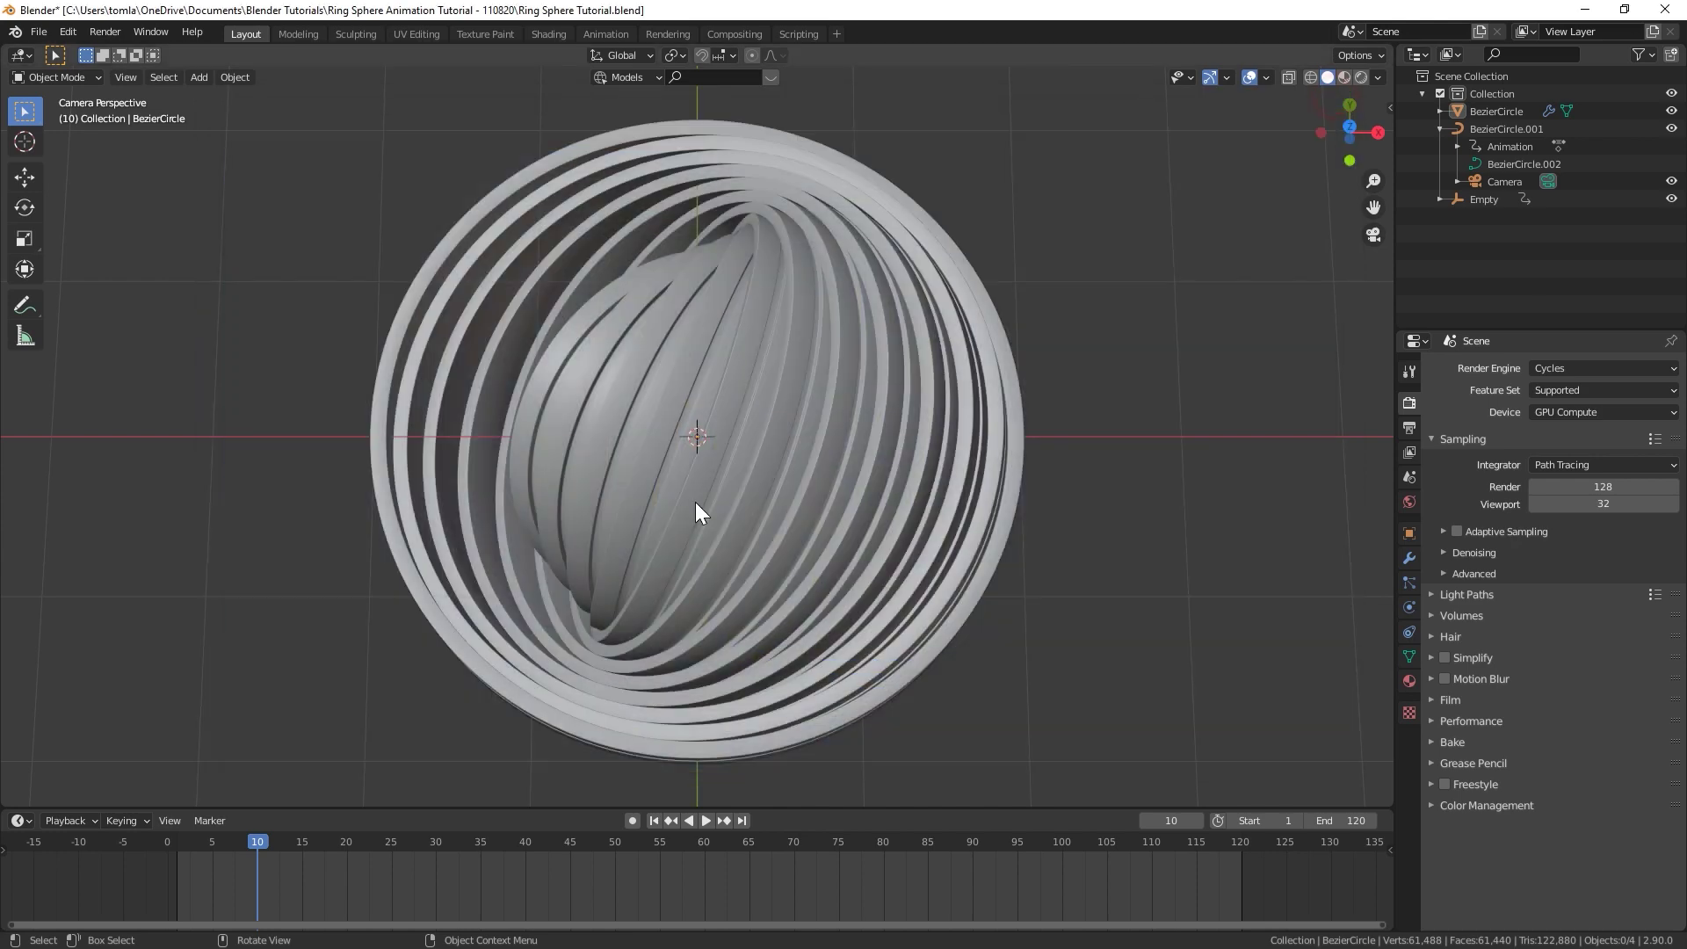
Step: Add an ico sphere at the centre of the rings and scale it to about 0.51
middle_click_drag(636, 459, 678, 473)
scroll(716, 440, "up", 3)
key("shift+a")
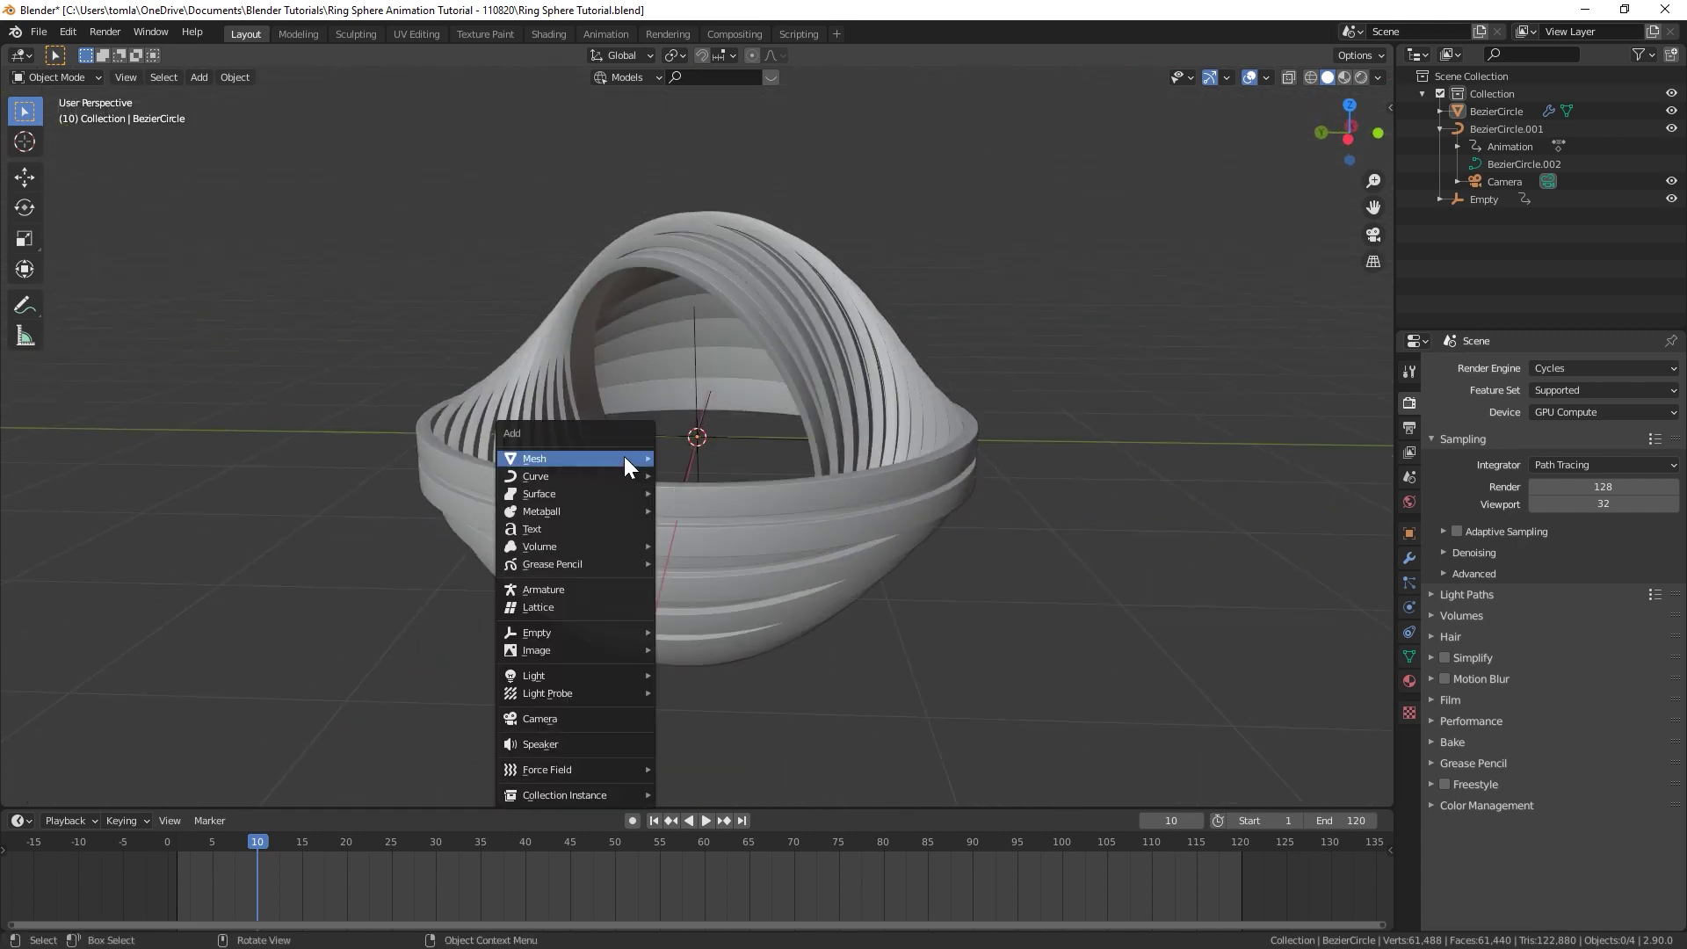
mouse_move(551, 458)
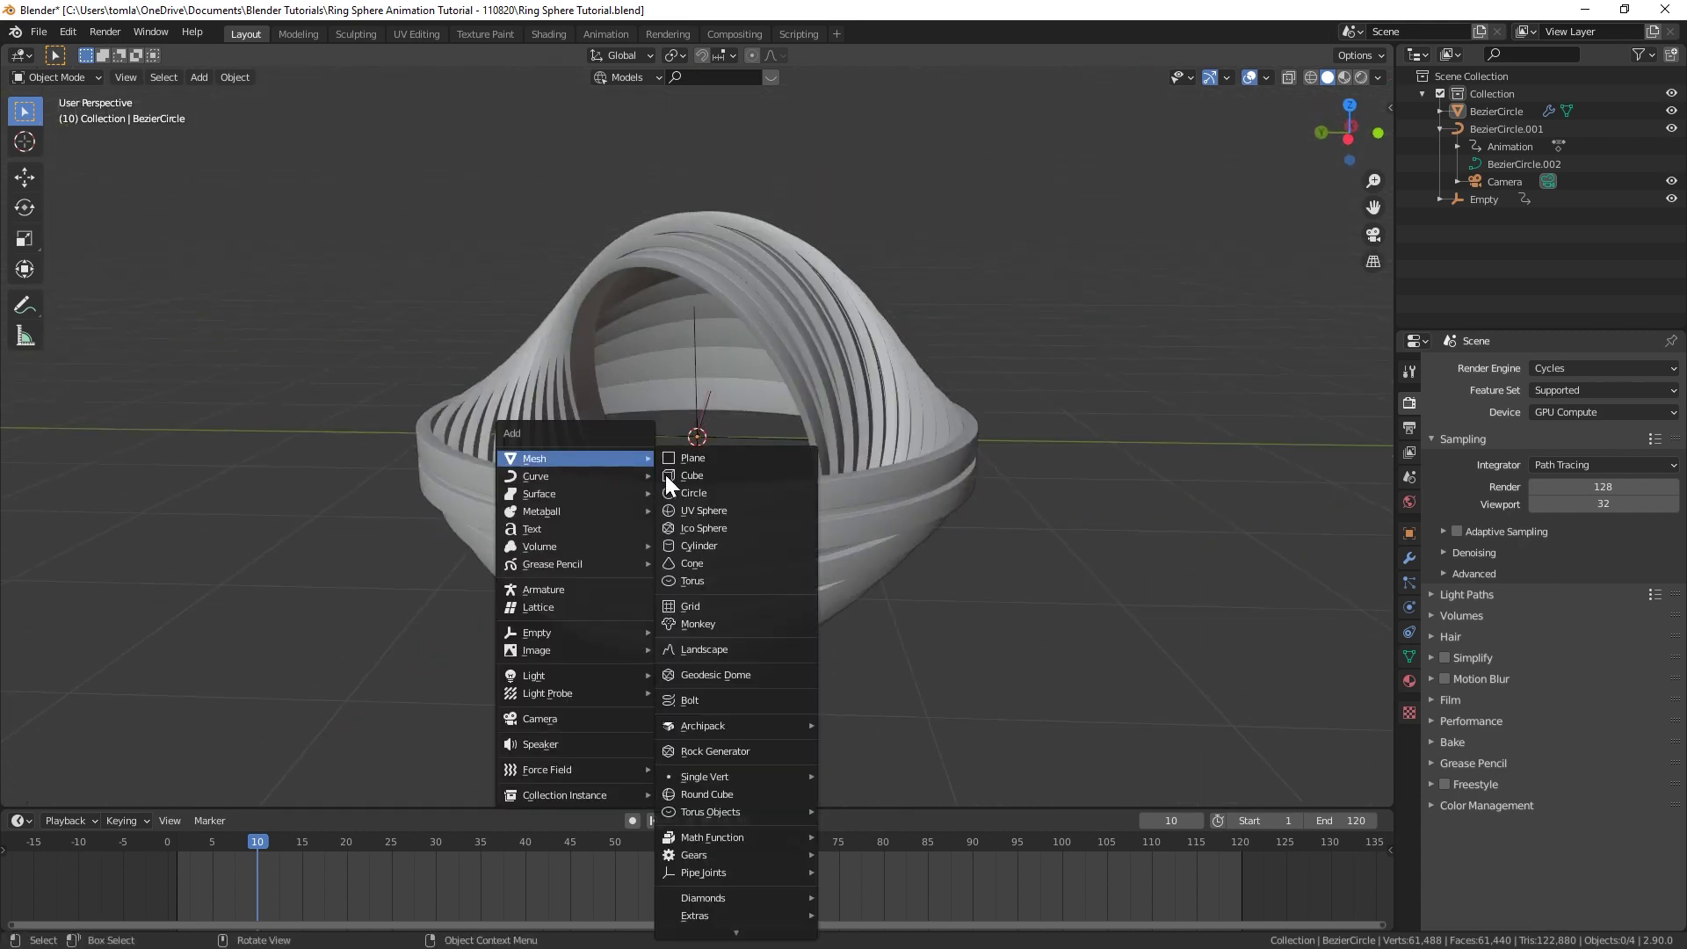
left_click(703, 531)
key("s")
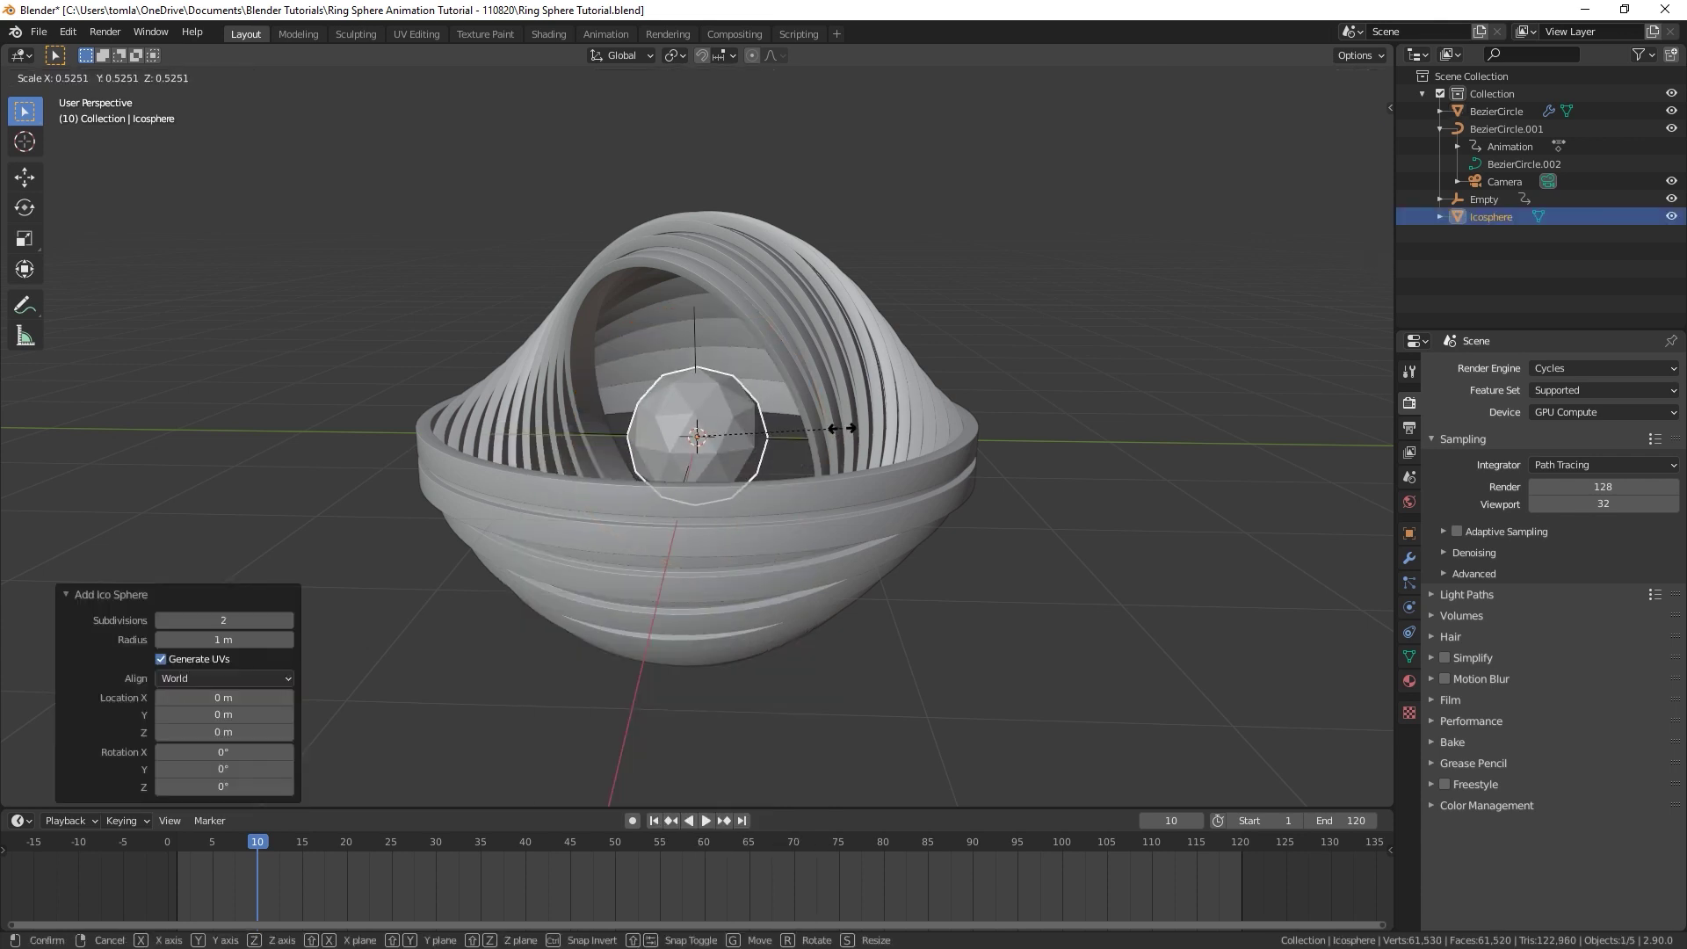
left_click(695, 460)
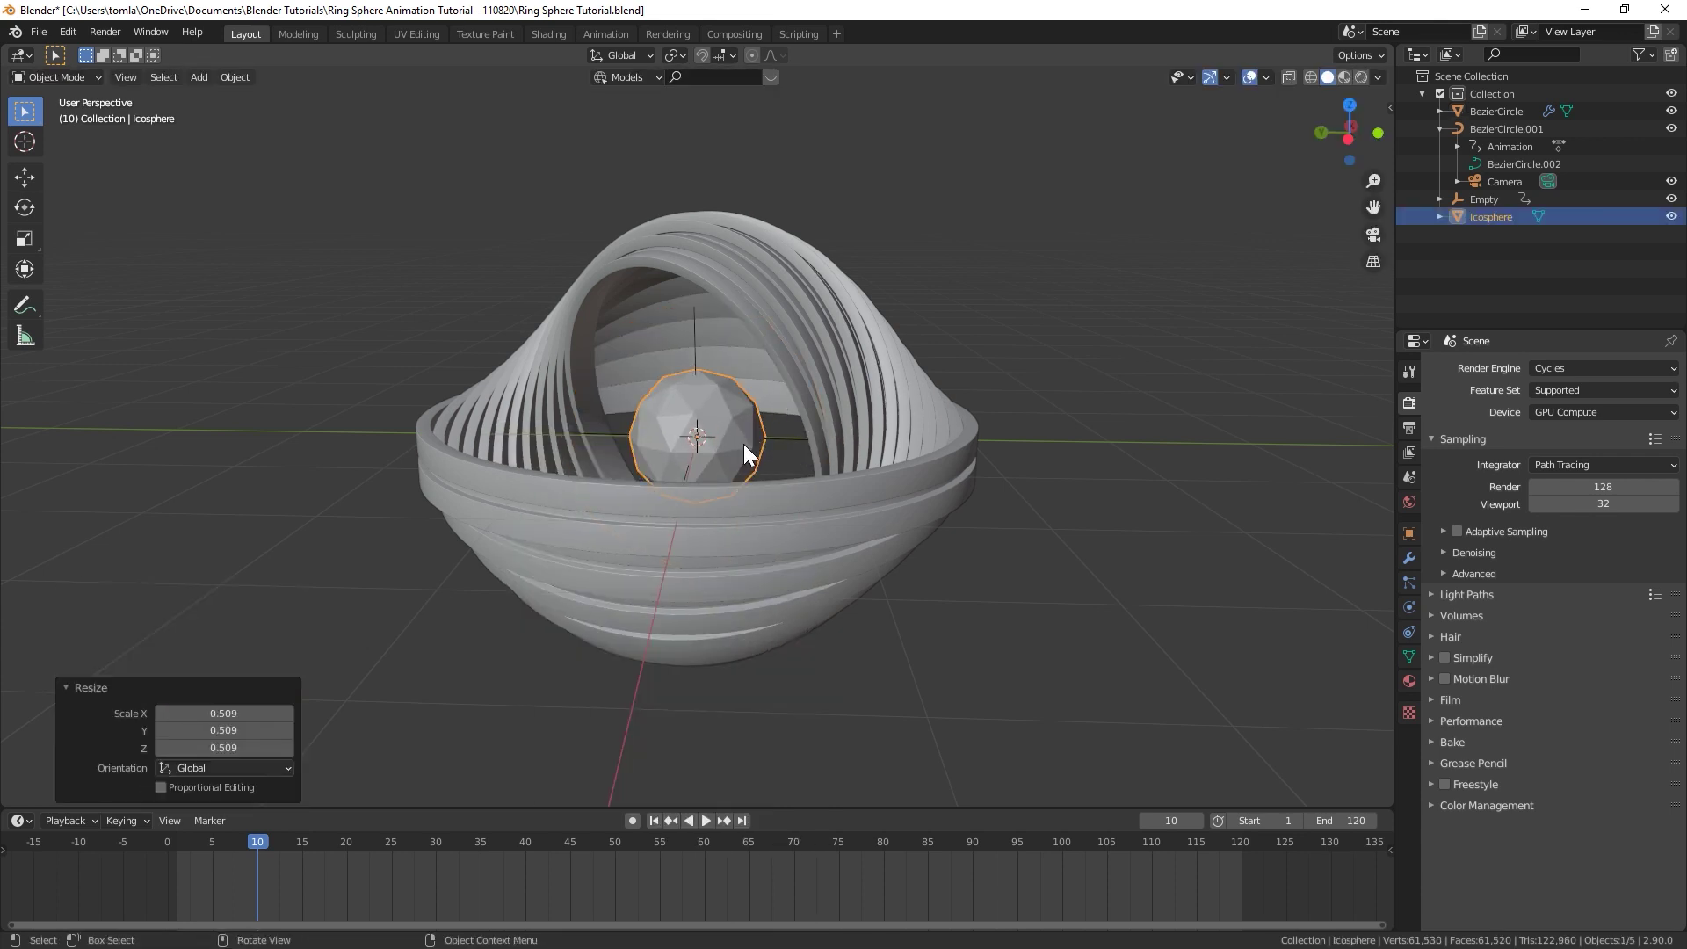
Step: Bevel all vertices of the ico sphere in Edit Mode with a width of about 0.223 m
scroll(746, 444, "up", 2)
key("Tab")
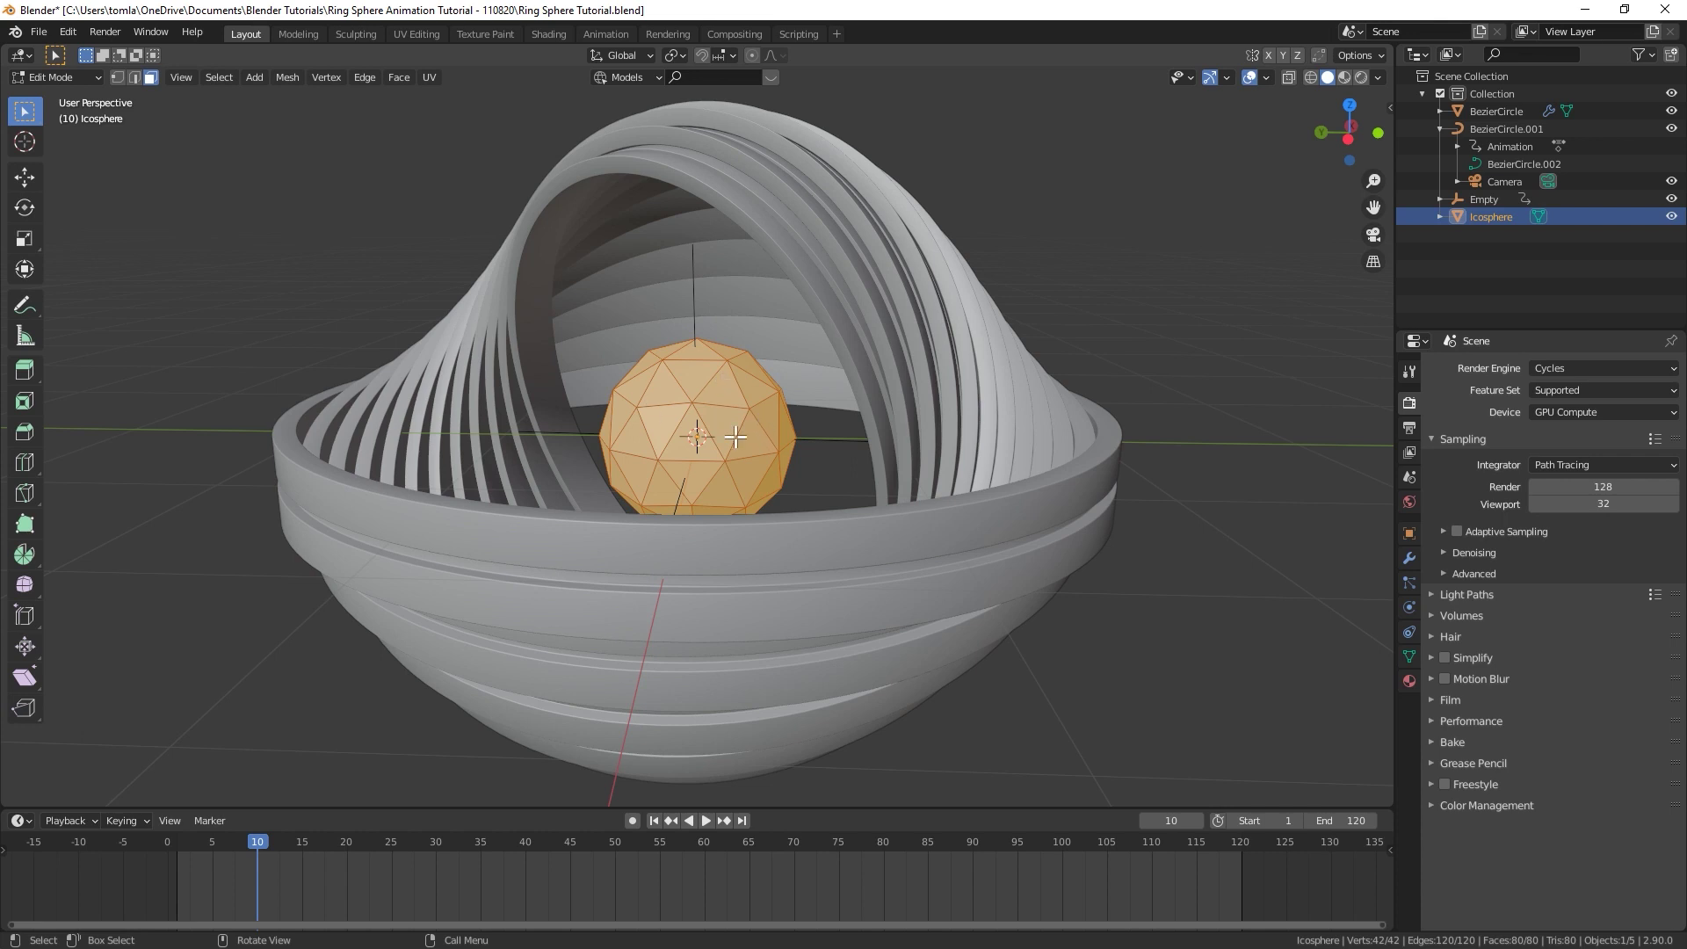
key("2")
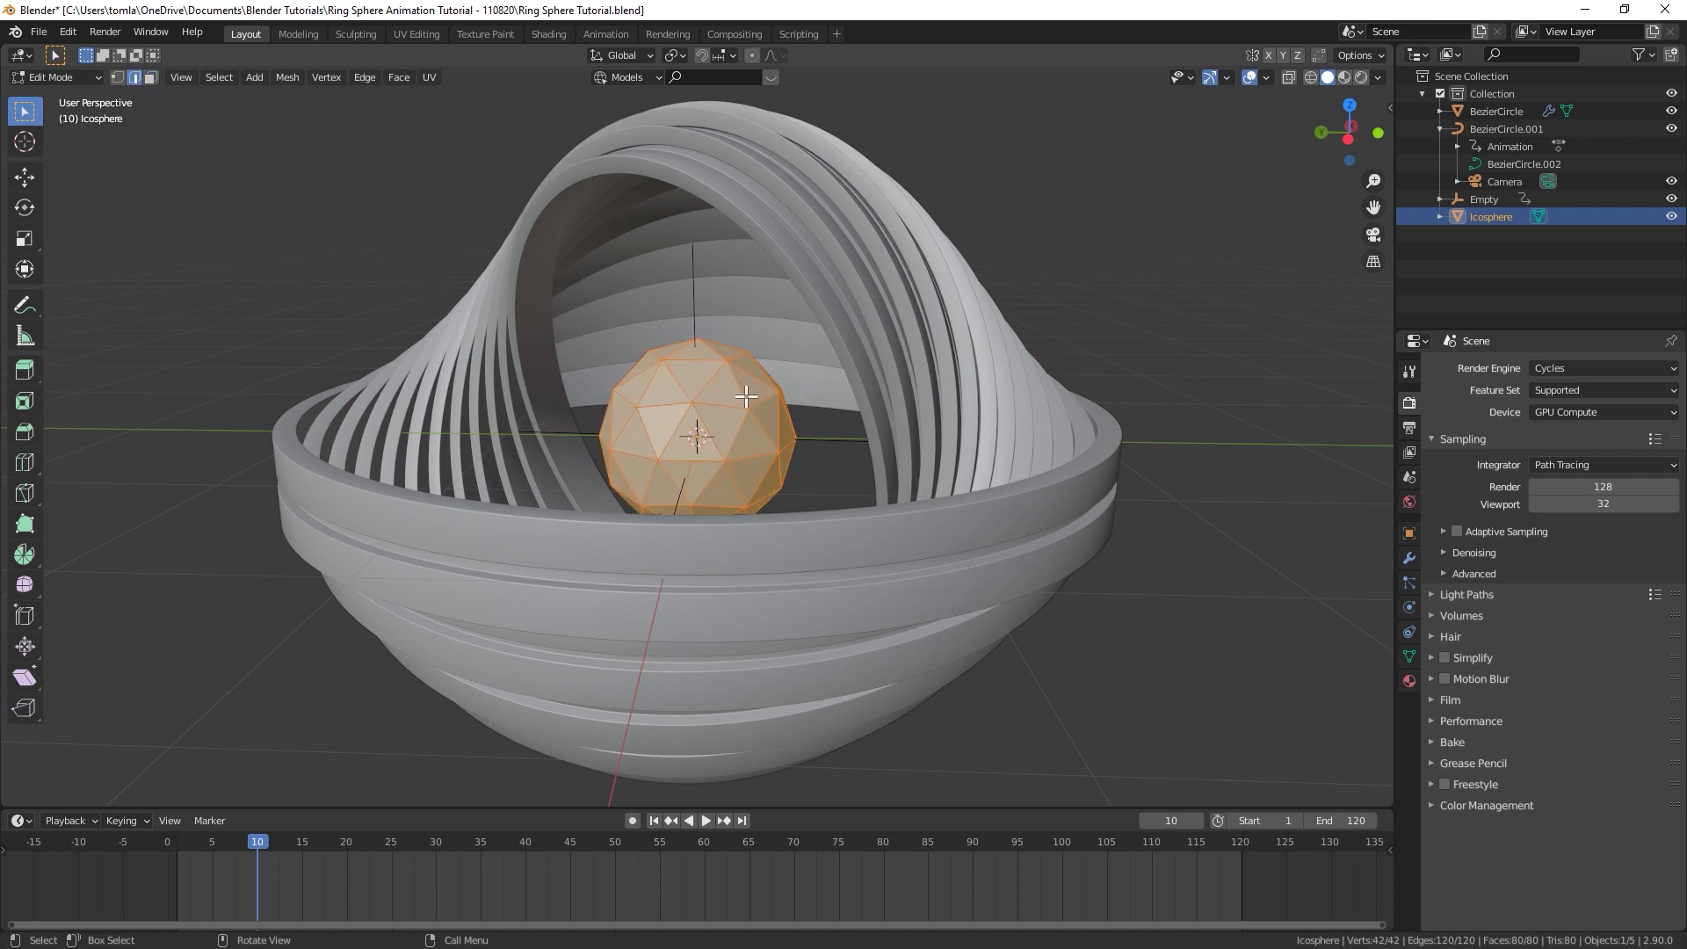
key("ctrl+b")
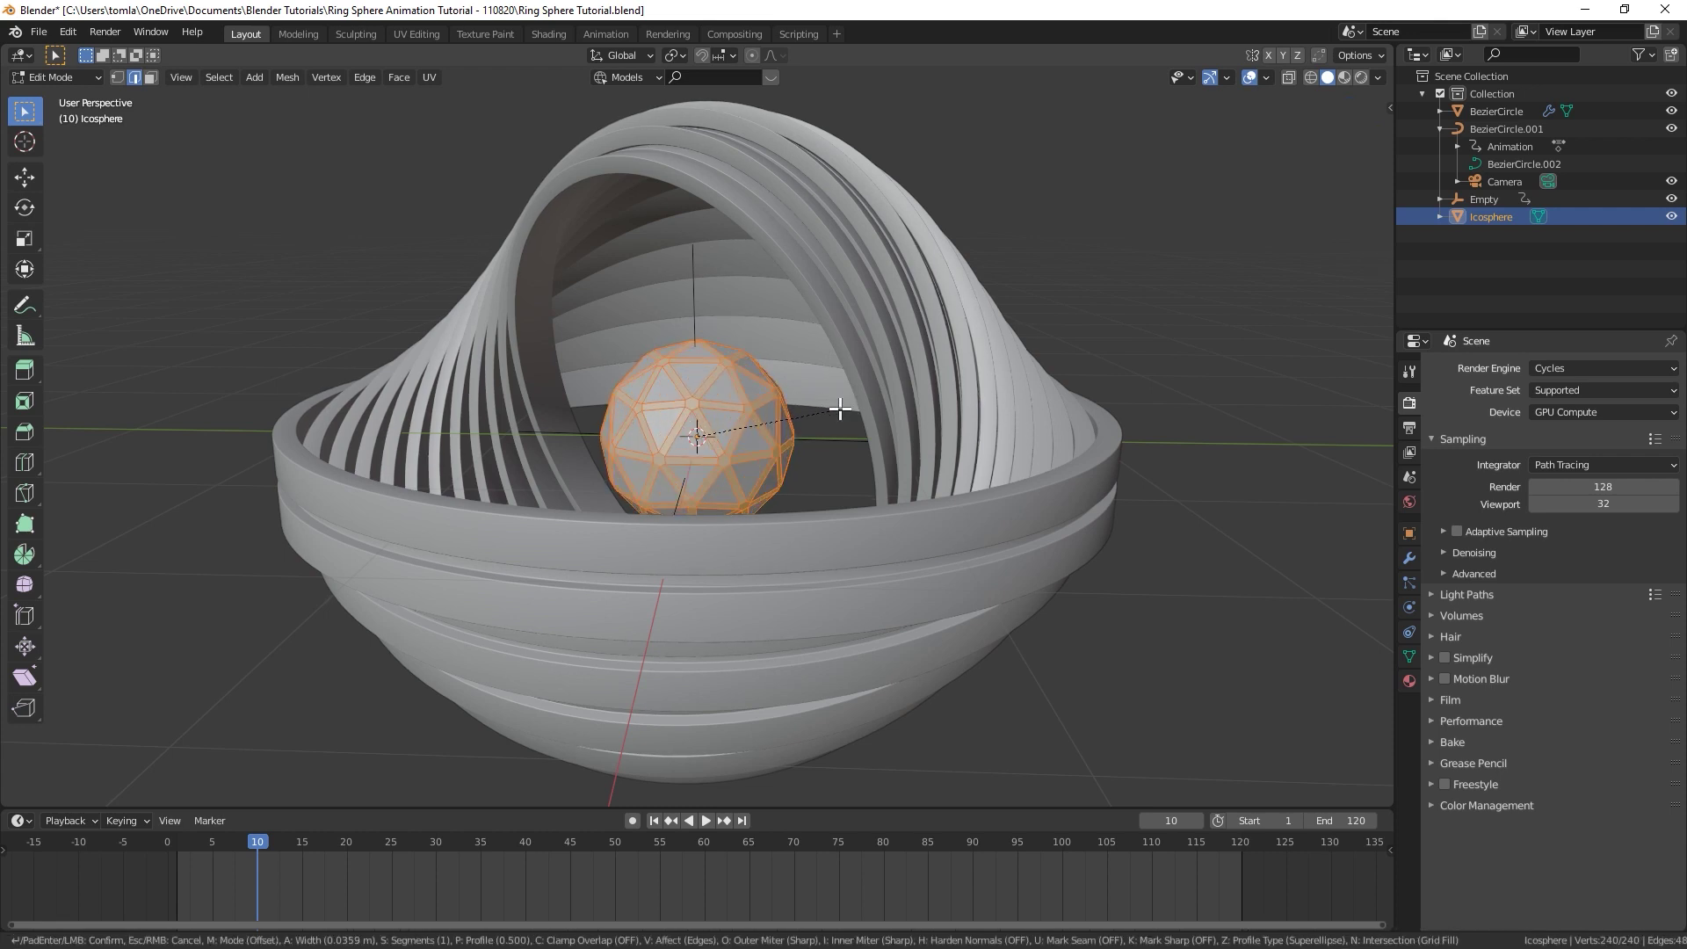
key("v")
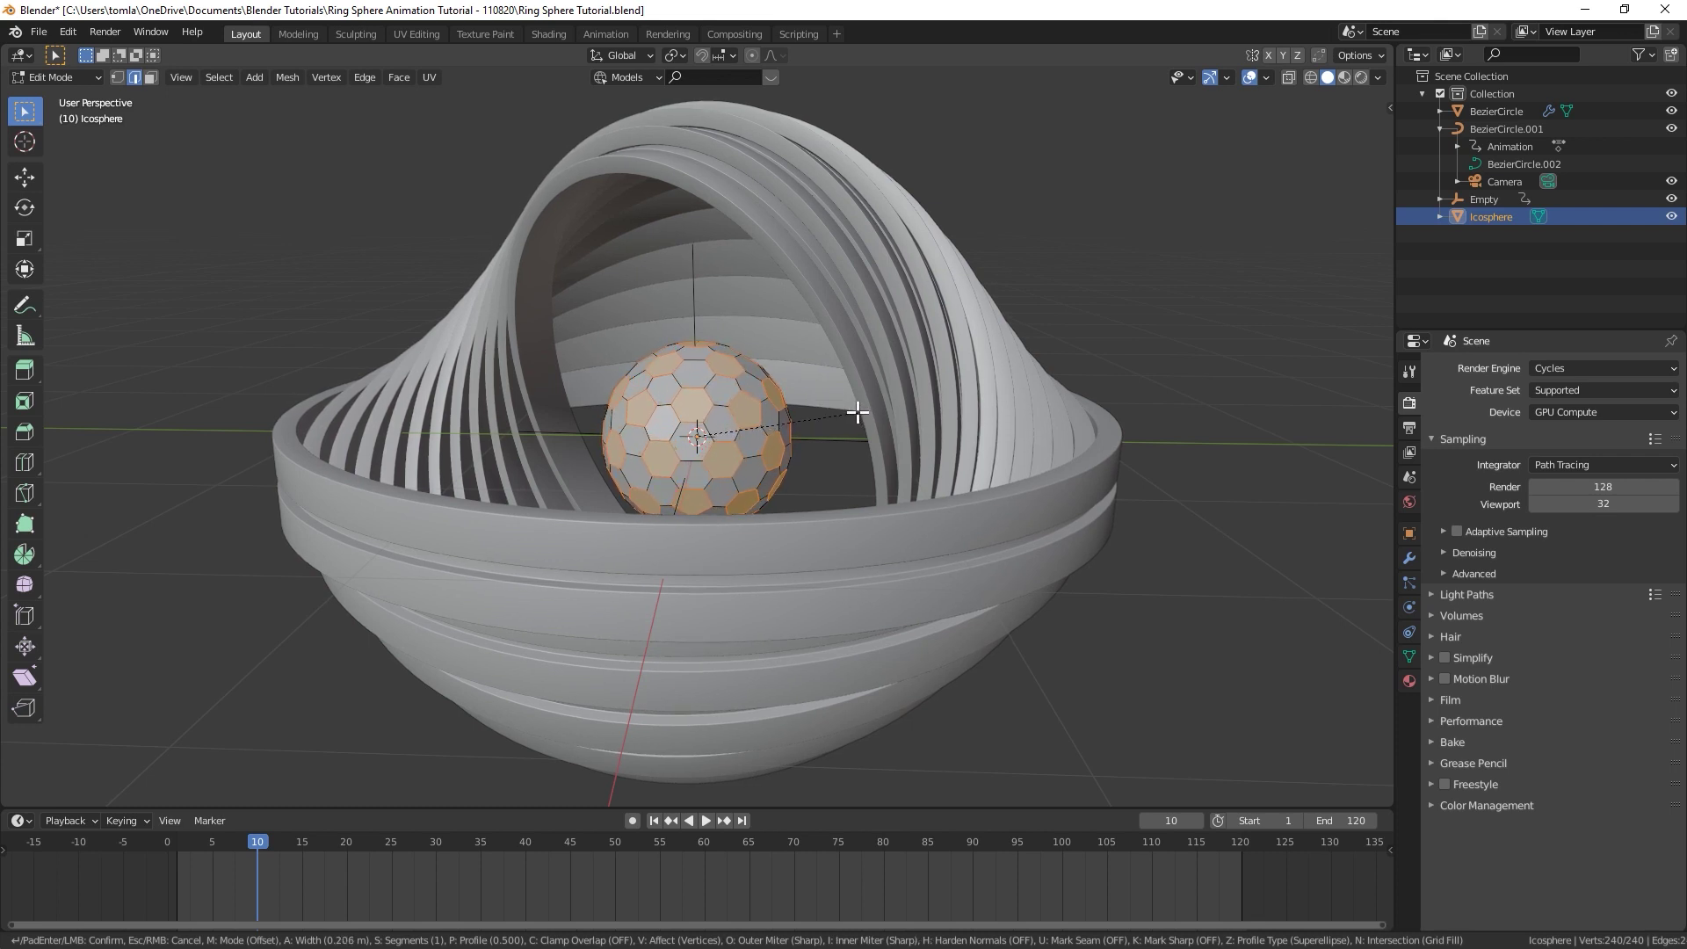
left_click(859, 411)
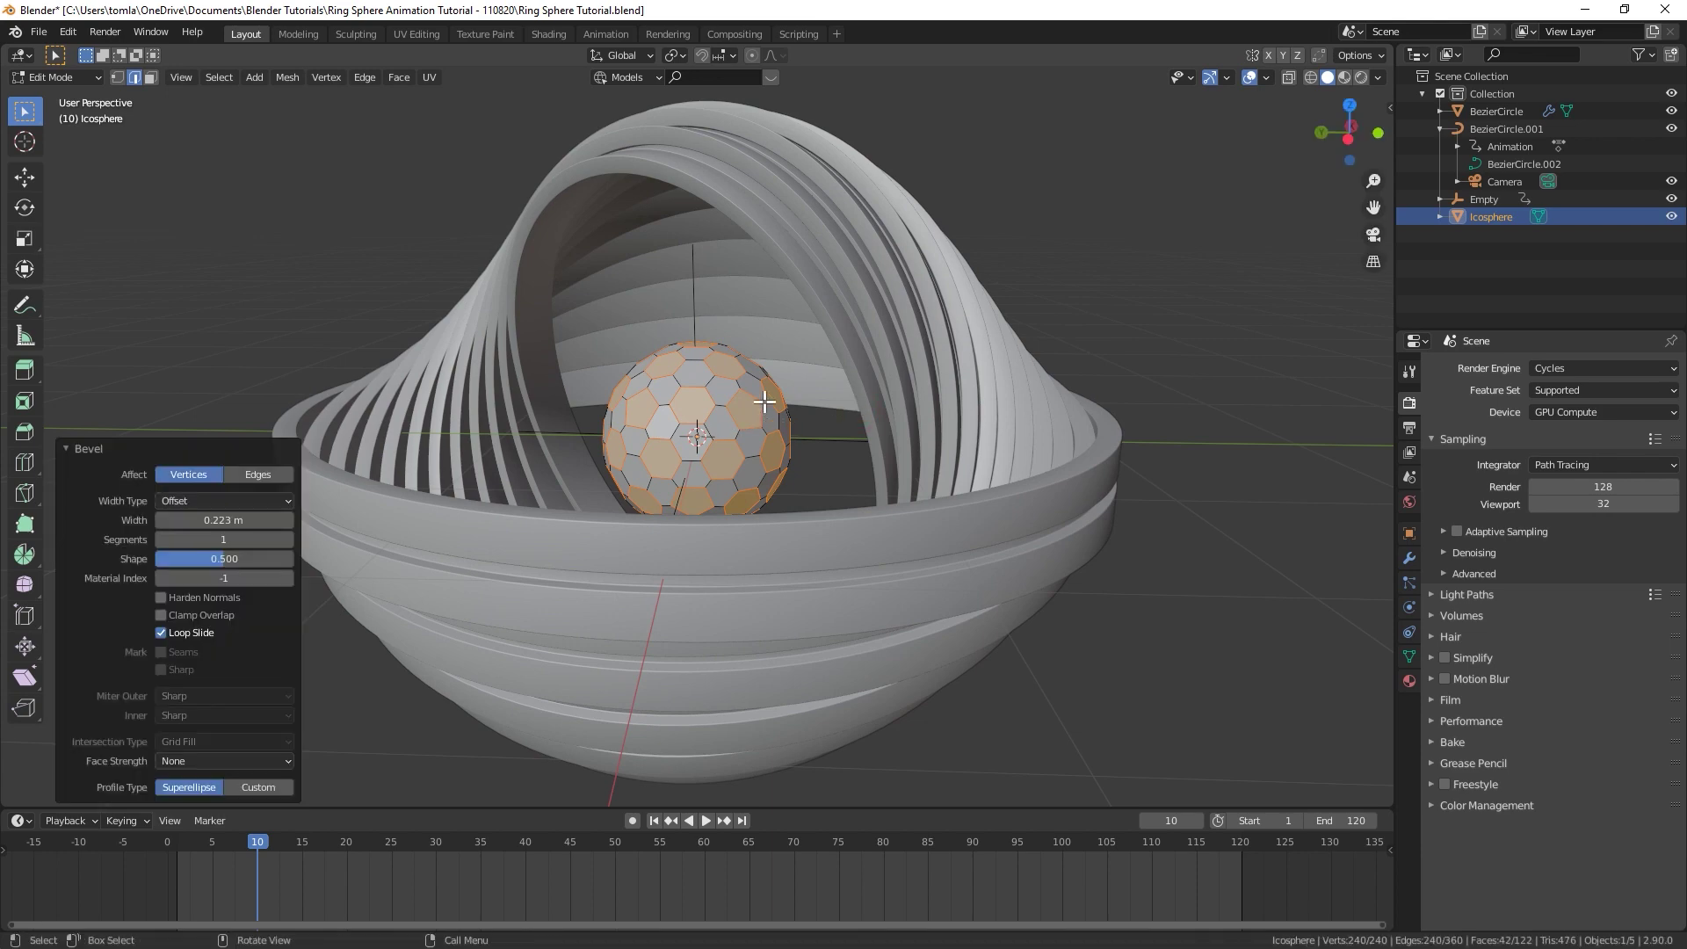
Step: Delete the selected bevel faces to cut holes in the sphere and leave Edit Mode
key("x")
left_click(730, 422)
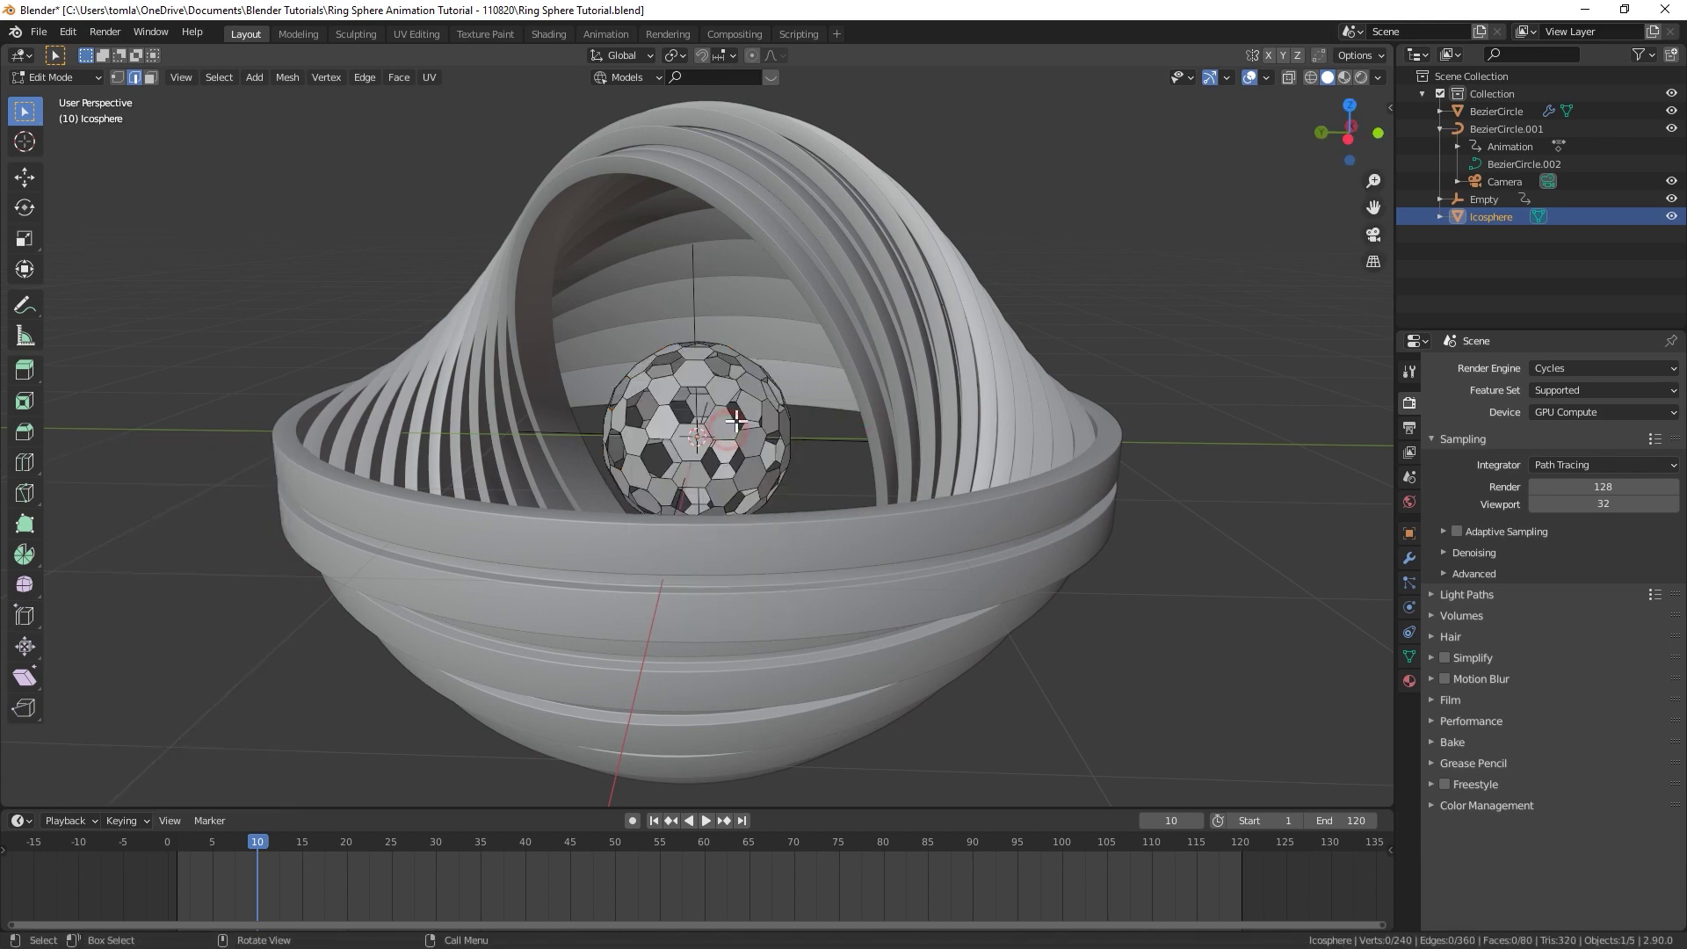
key("Tab")
Step: Apply a level 2 Subdivision modifier to the perforated sphere and shade it smooth
scroll(742, 425, "up", 4)
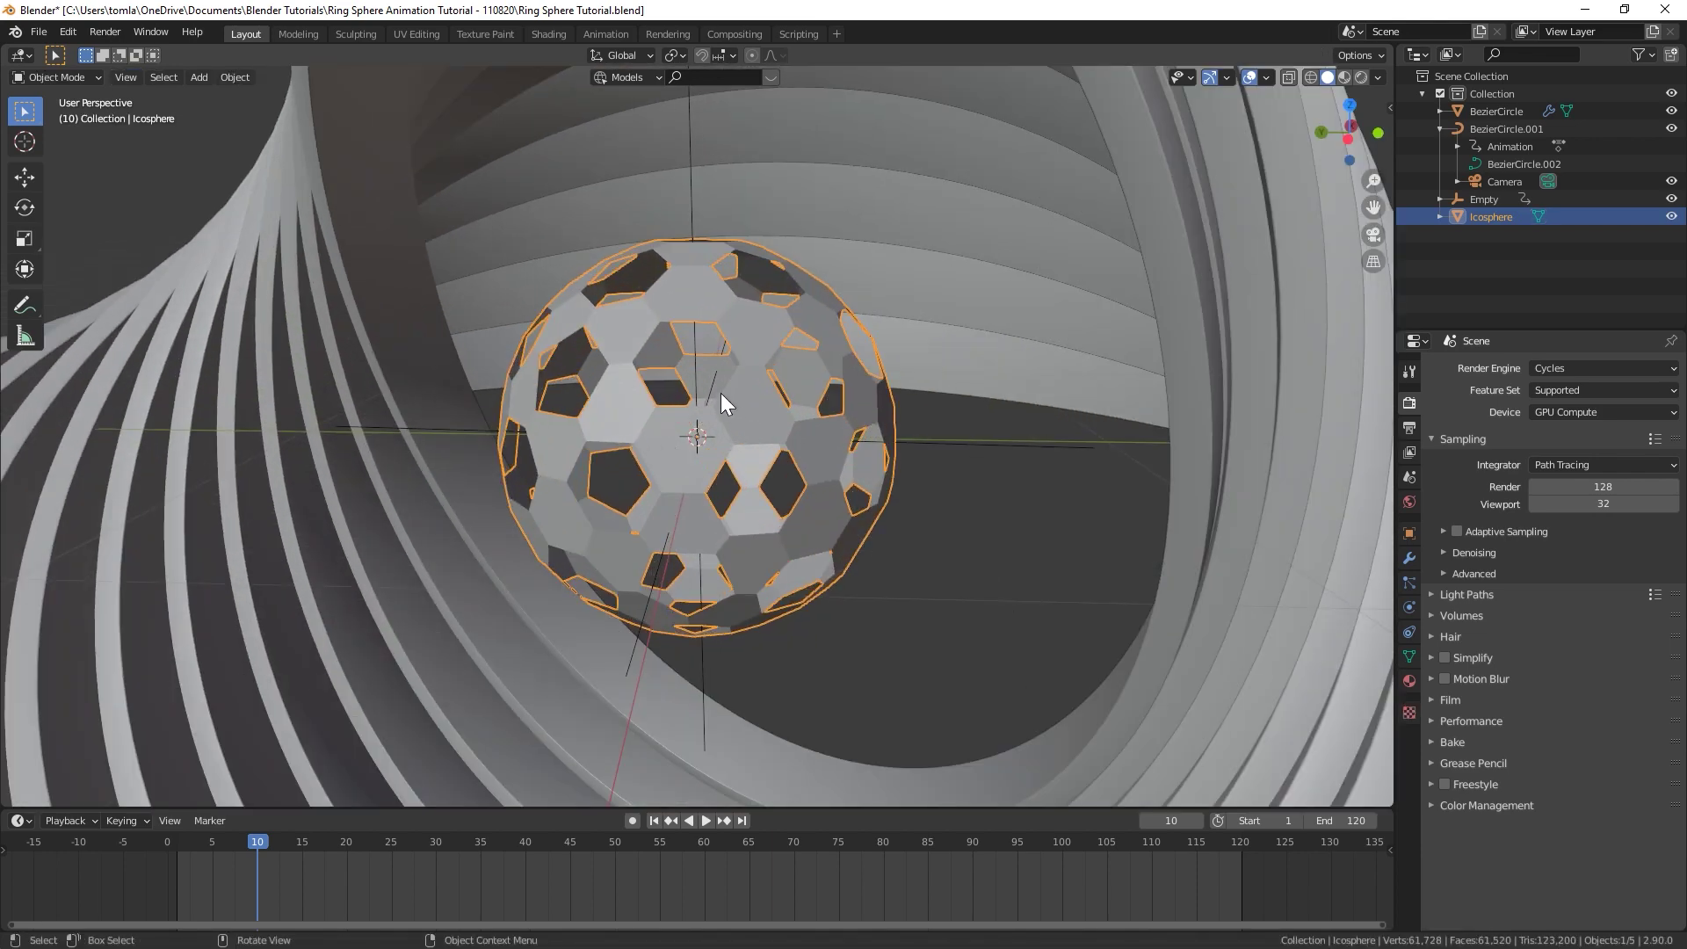
mouse_move(795, 403)
middle_mouse_down()
mouse_move(746, 398)
mouse_move(772, 402)
middle_mouse_up()
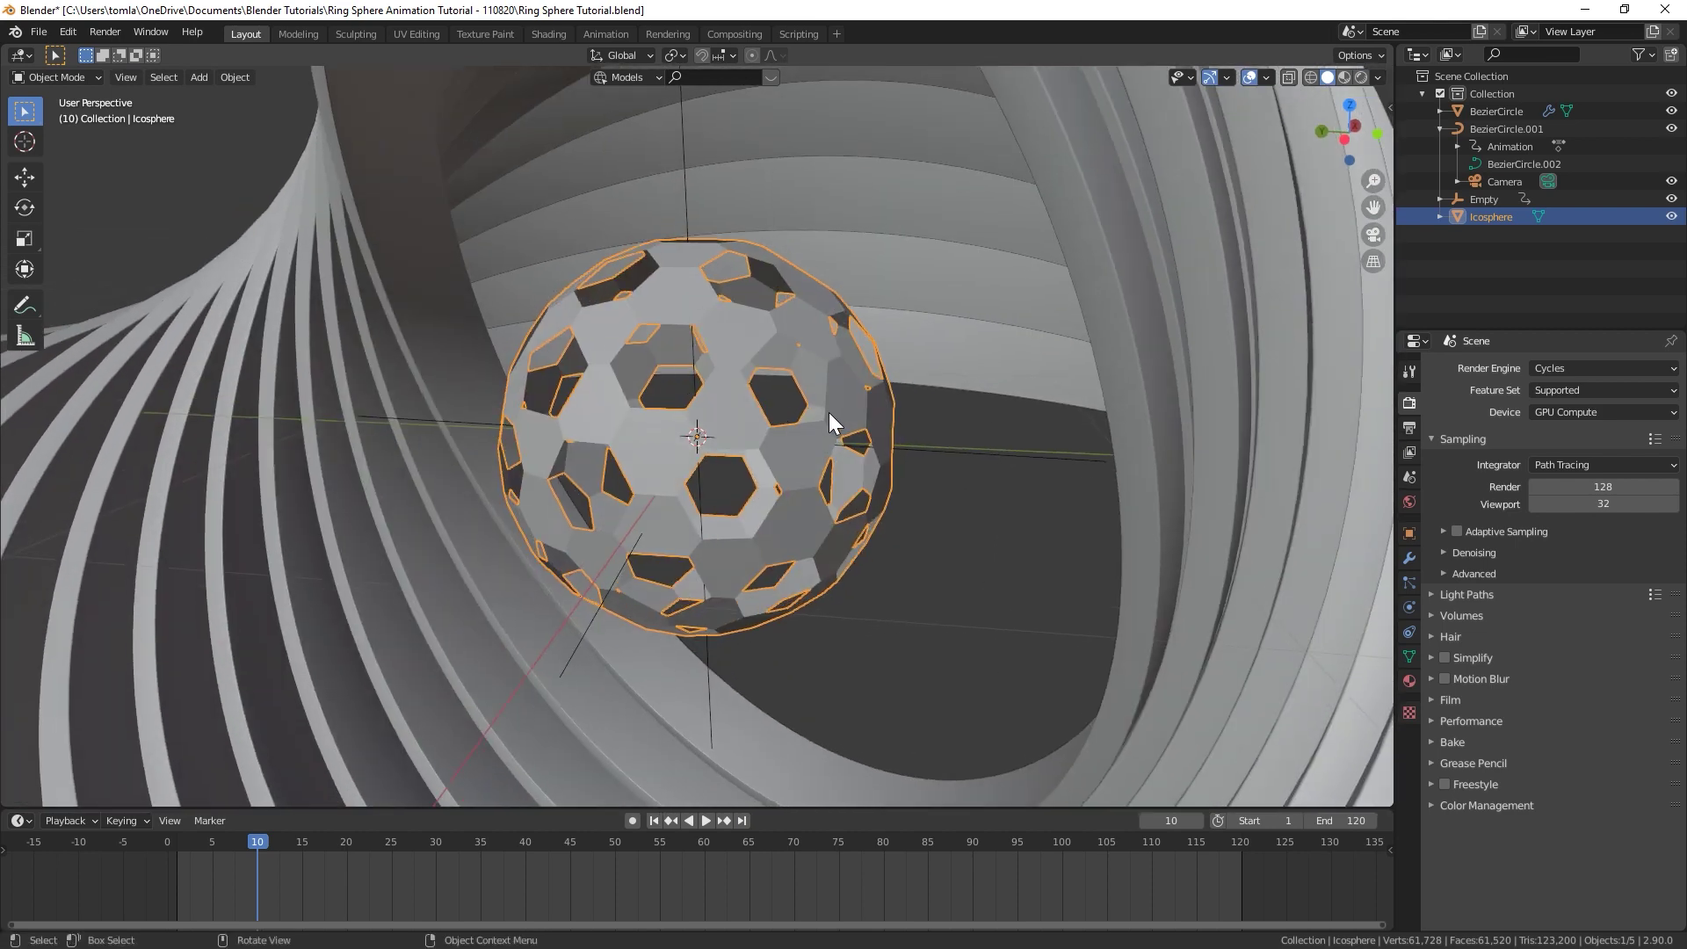
key("ctrl+2")
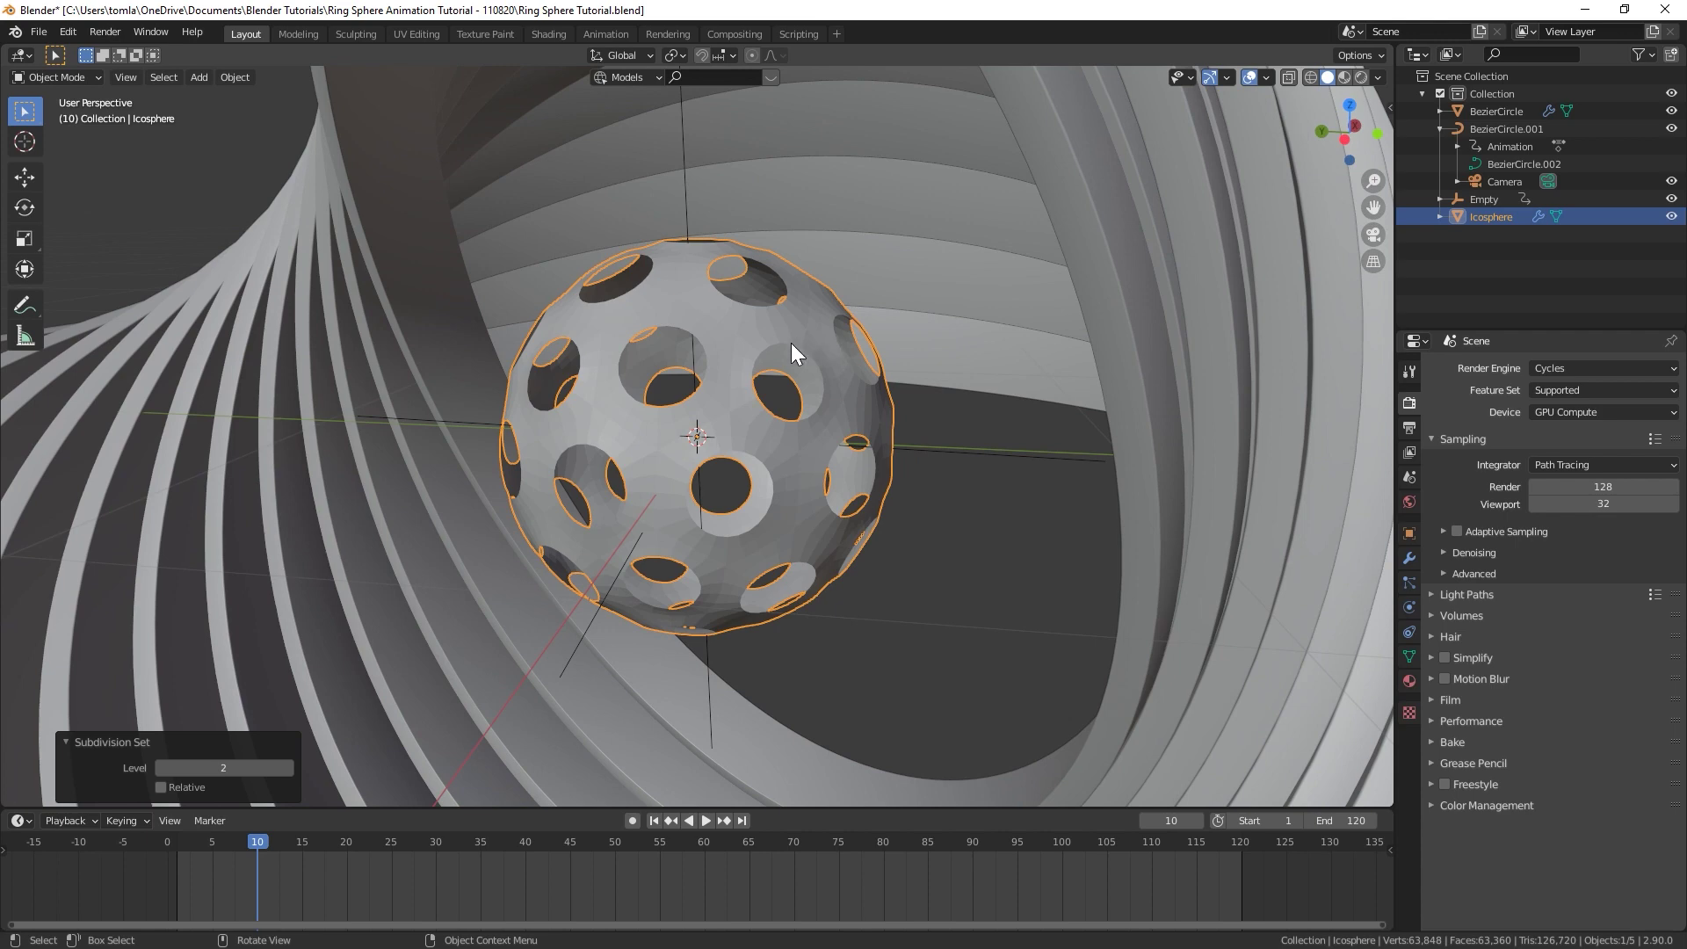
right_click(665, 348)
left_click(662, 345)
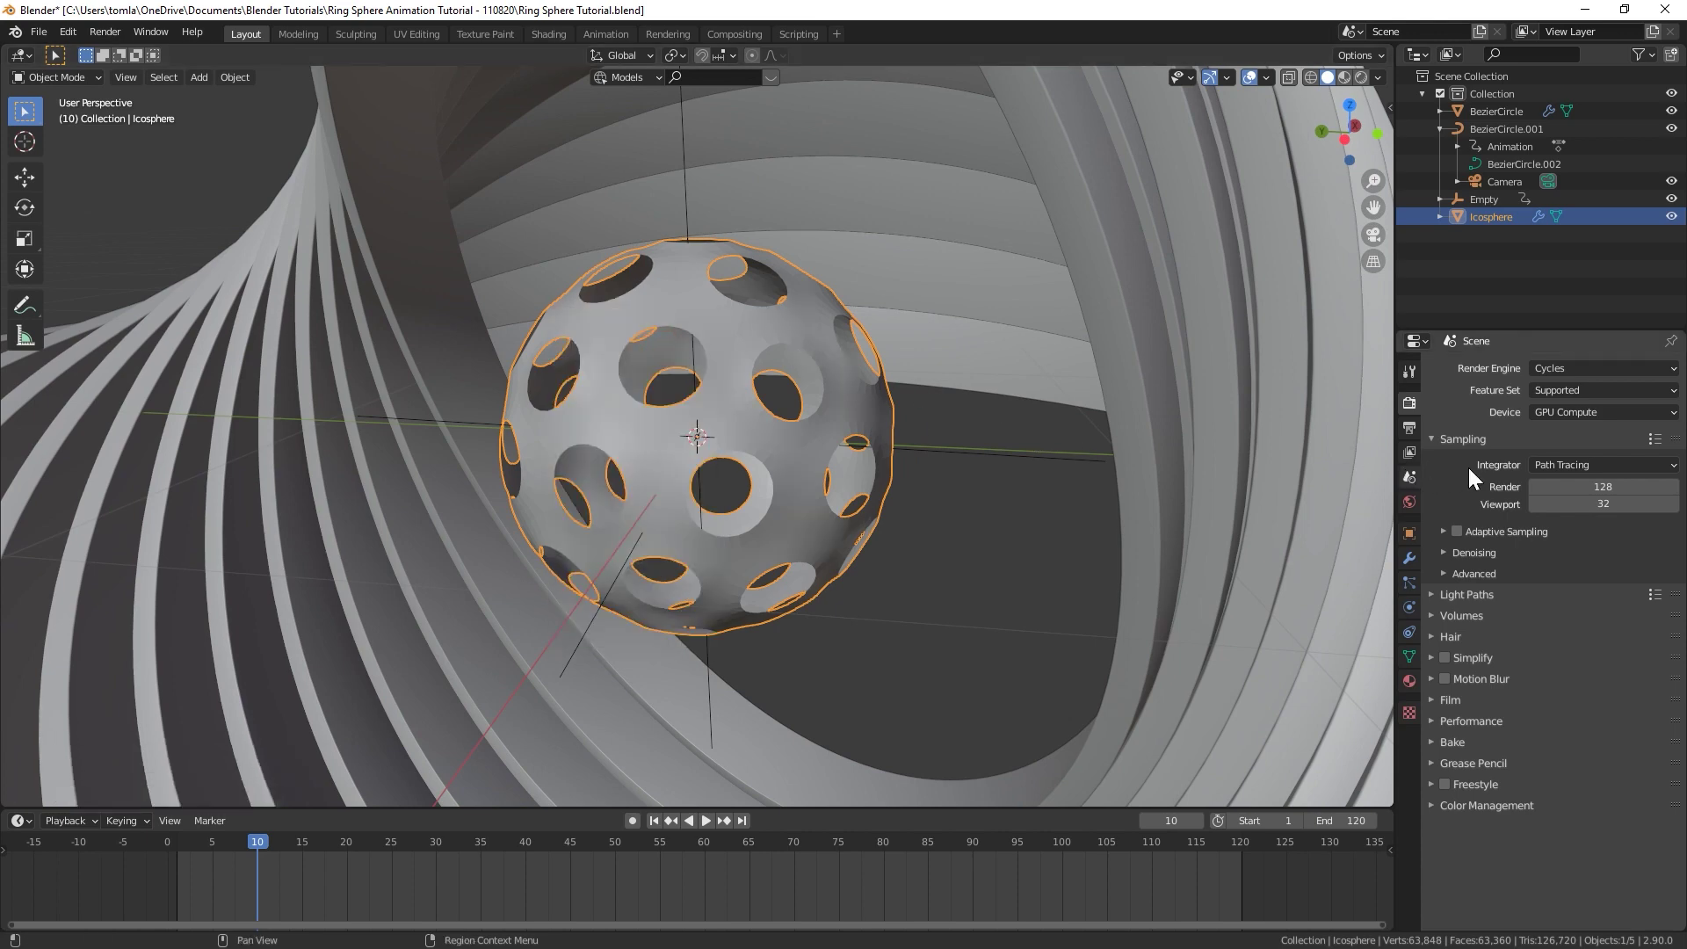
Step: Add a Solidify modifier with a thickness of about 0.067 m to the perforated sphere and enable Auto Smooth for its normals
left_click(1408, 557)
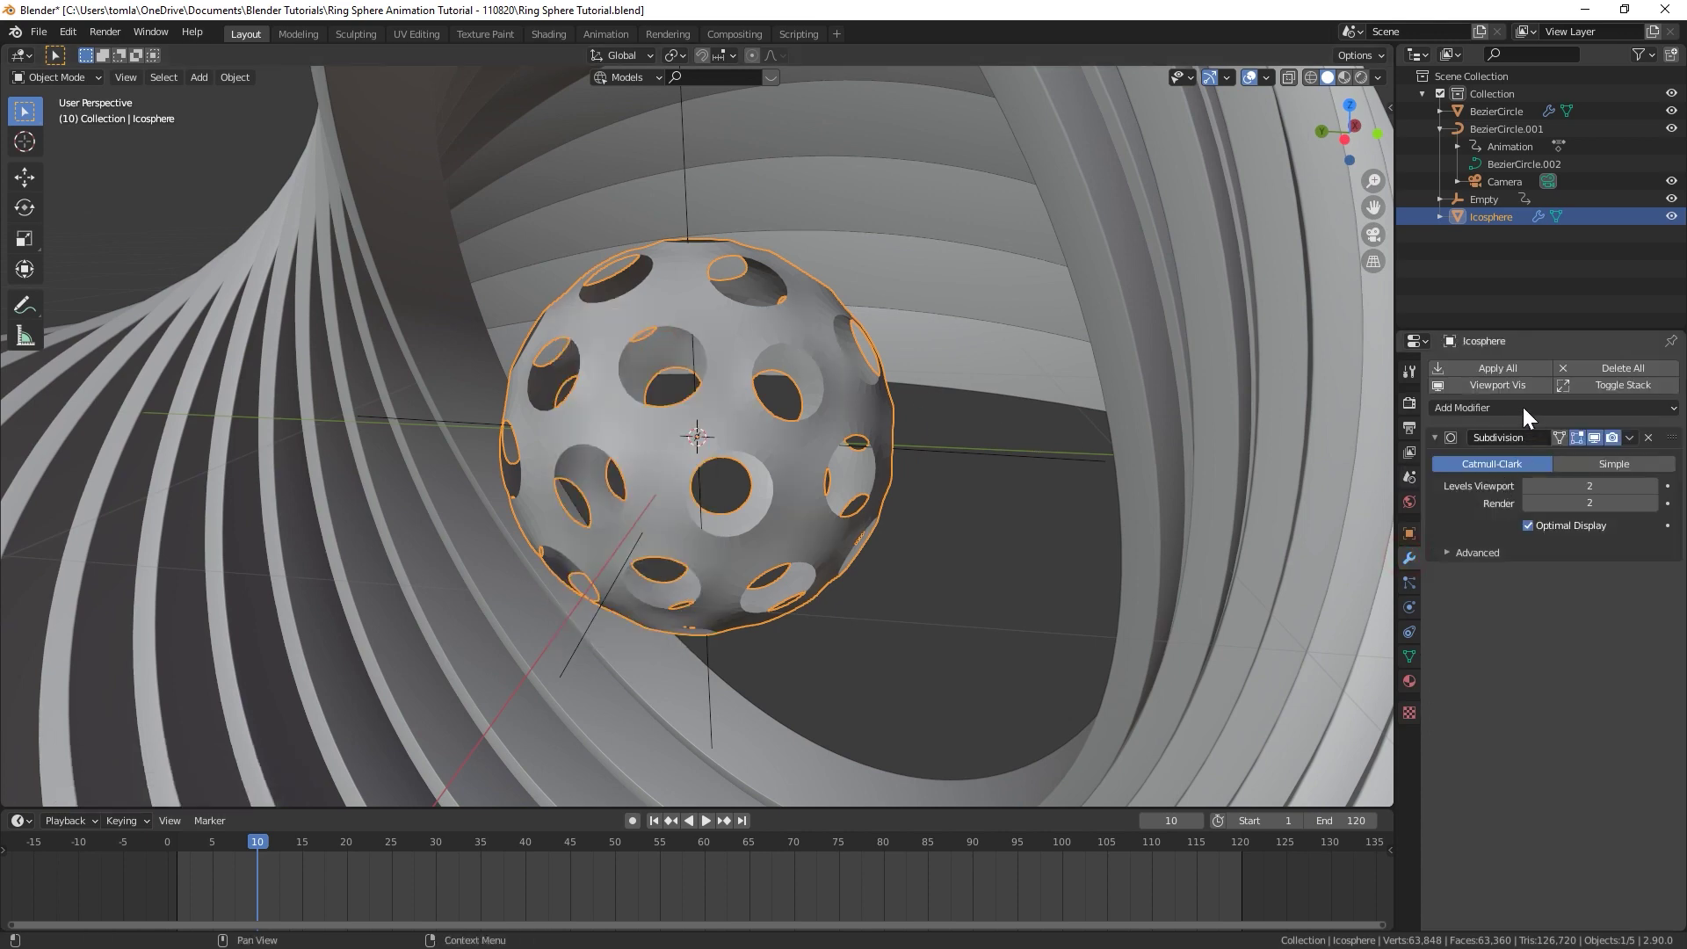
left_click(1479, 408)
left_click(1325, 680)
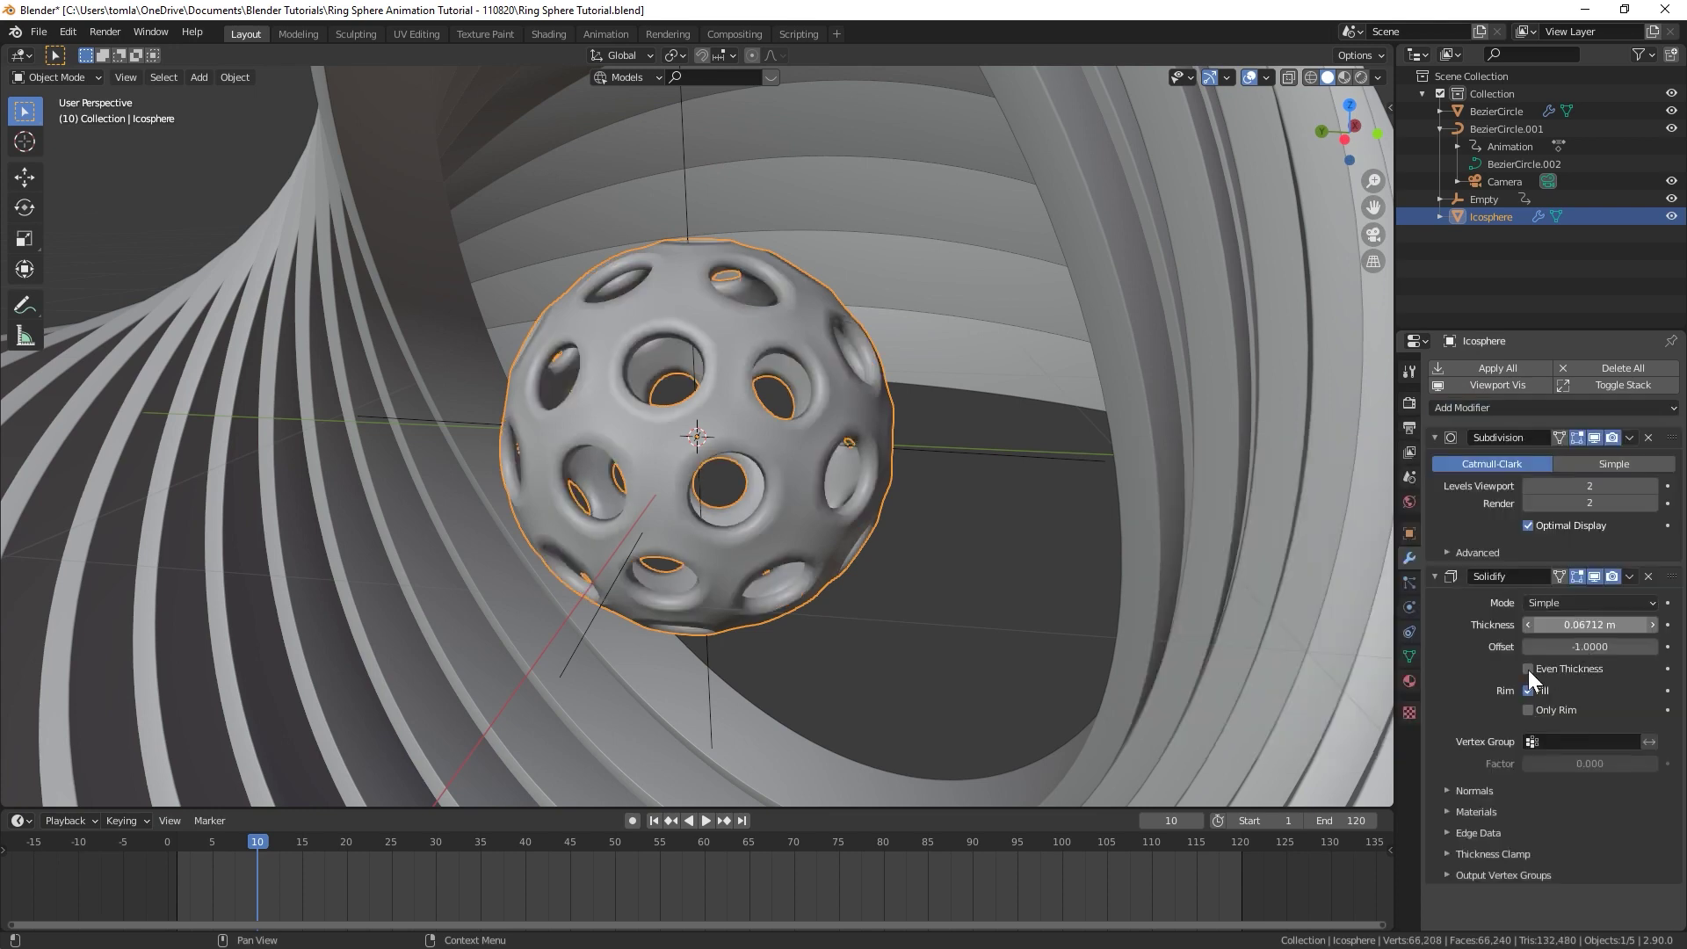
left_click(1410, 658)
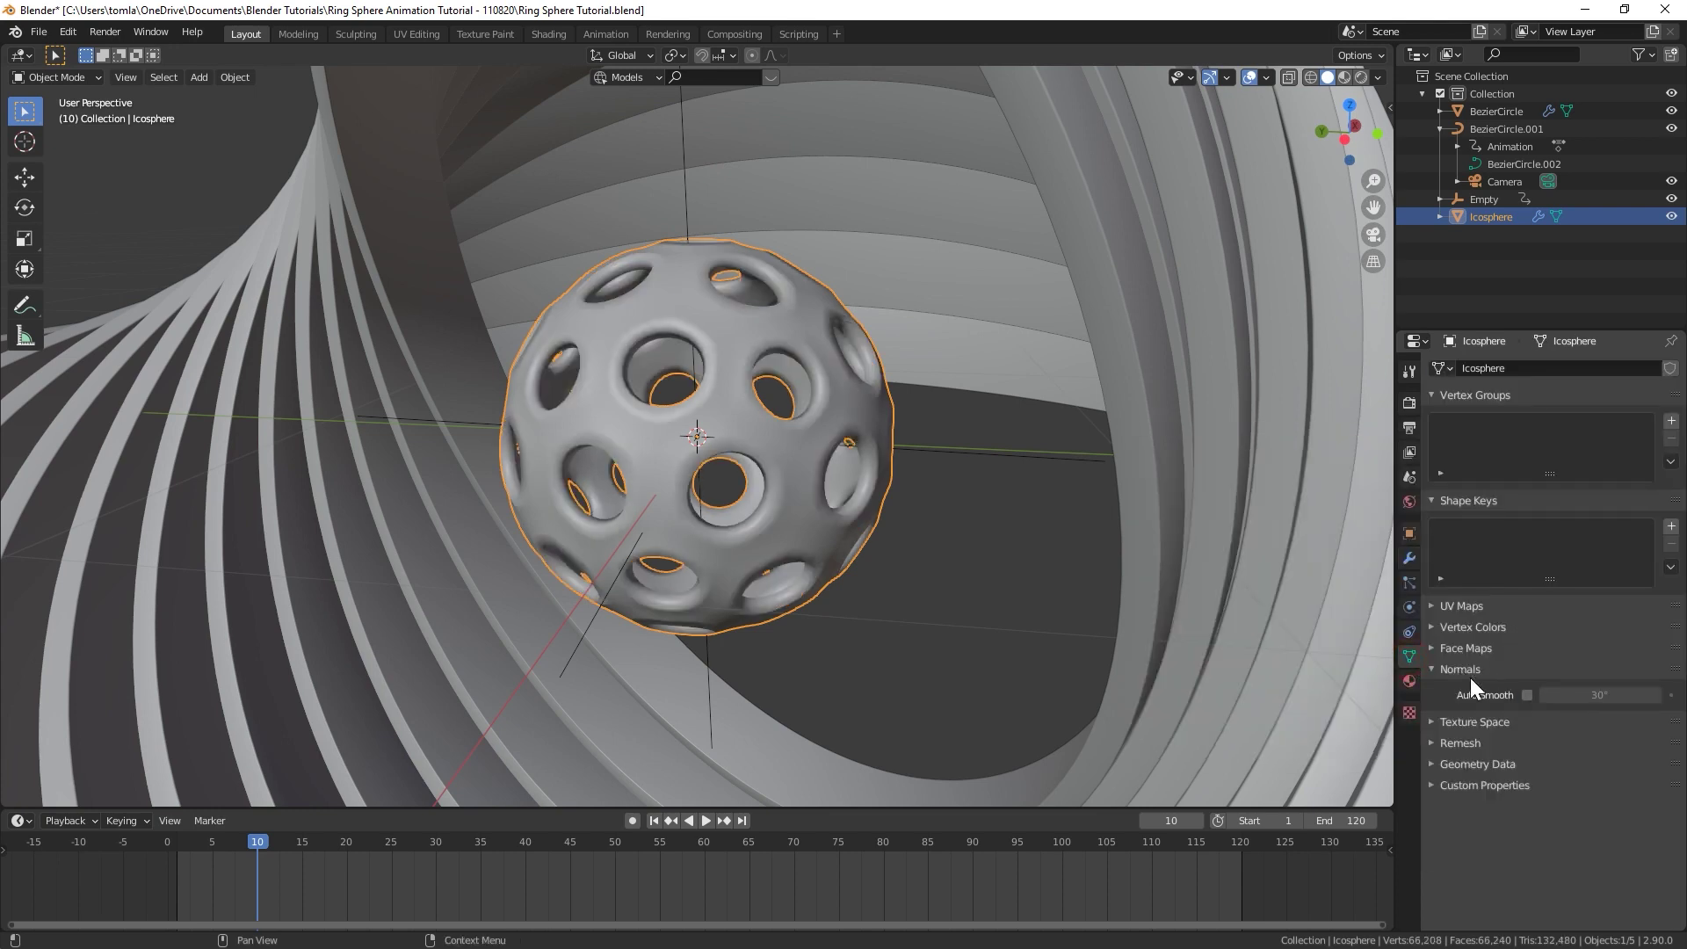
left_click(1526, 695)
Step: Add a second ico sphere inside the perforated sphere and scale it to about 0.35
middle_click_drag(782, 457, 766, 447)
key("shift+a")
key("shift+a")
mouse_move(694, 466)
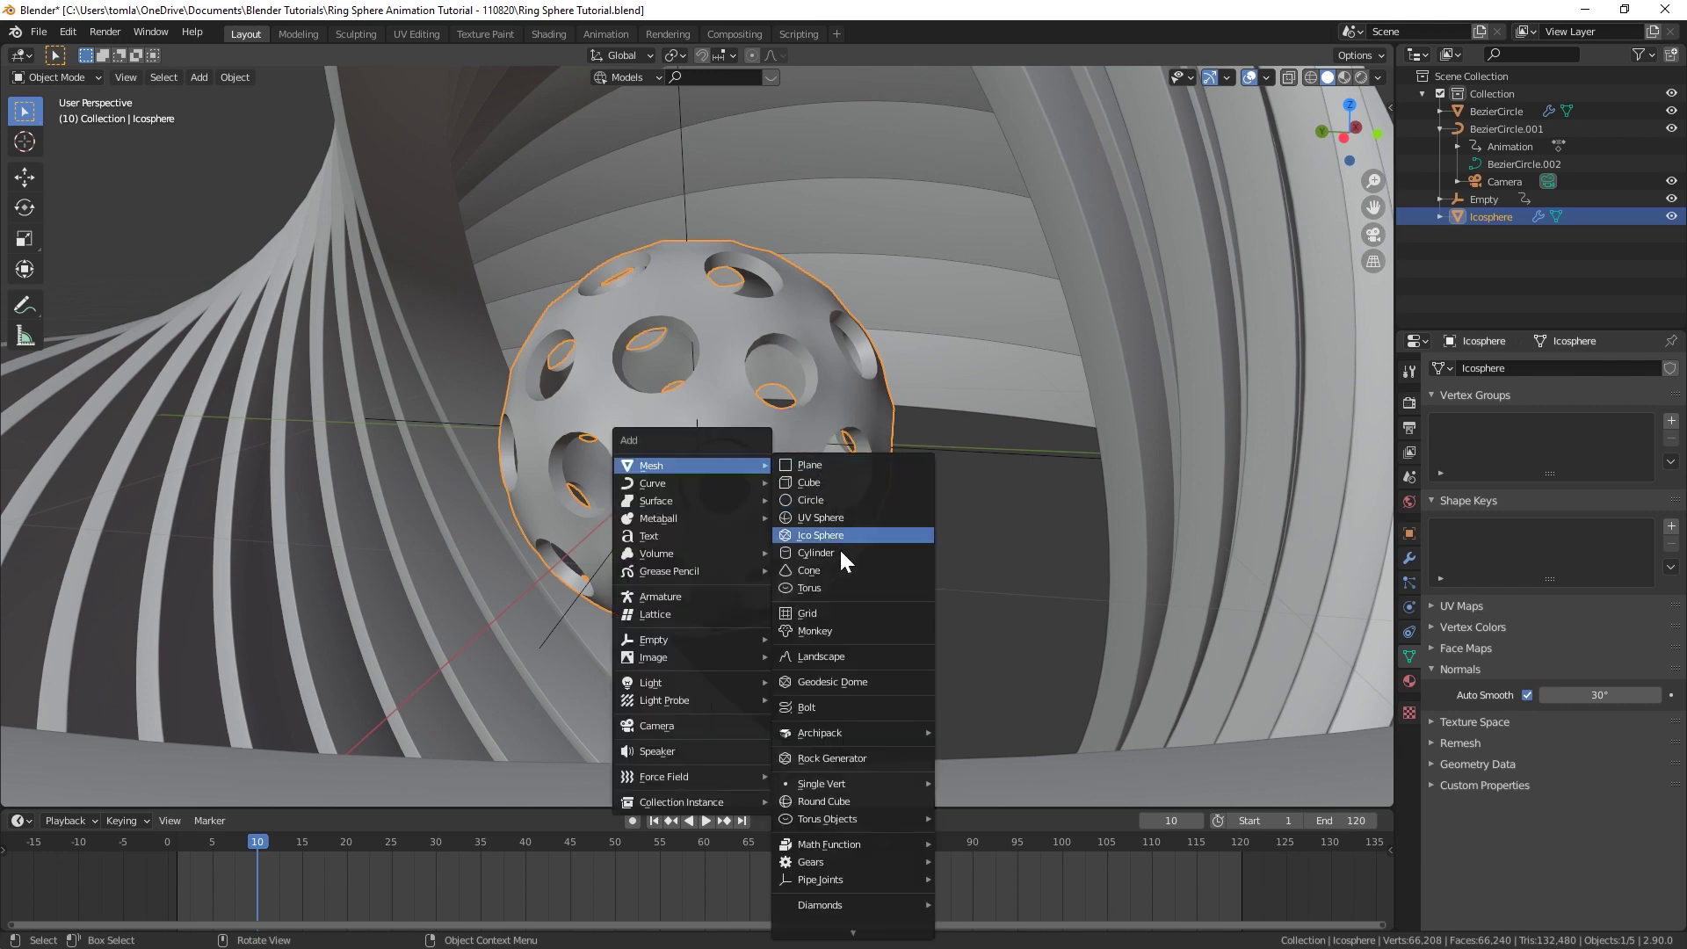
left_click(865, 536)
key("s")
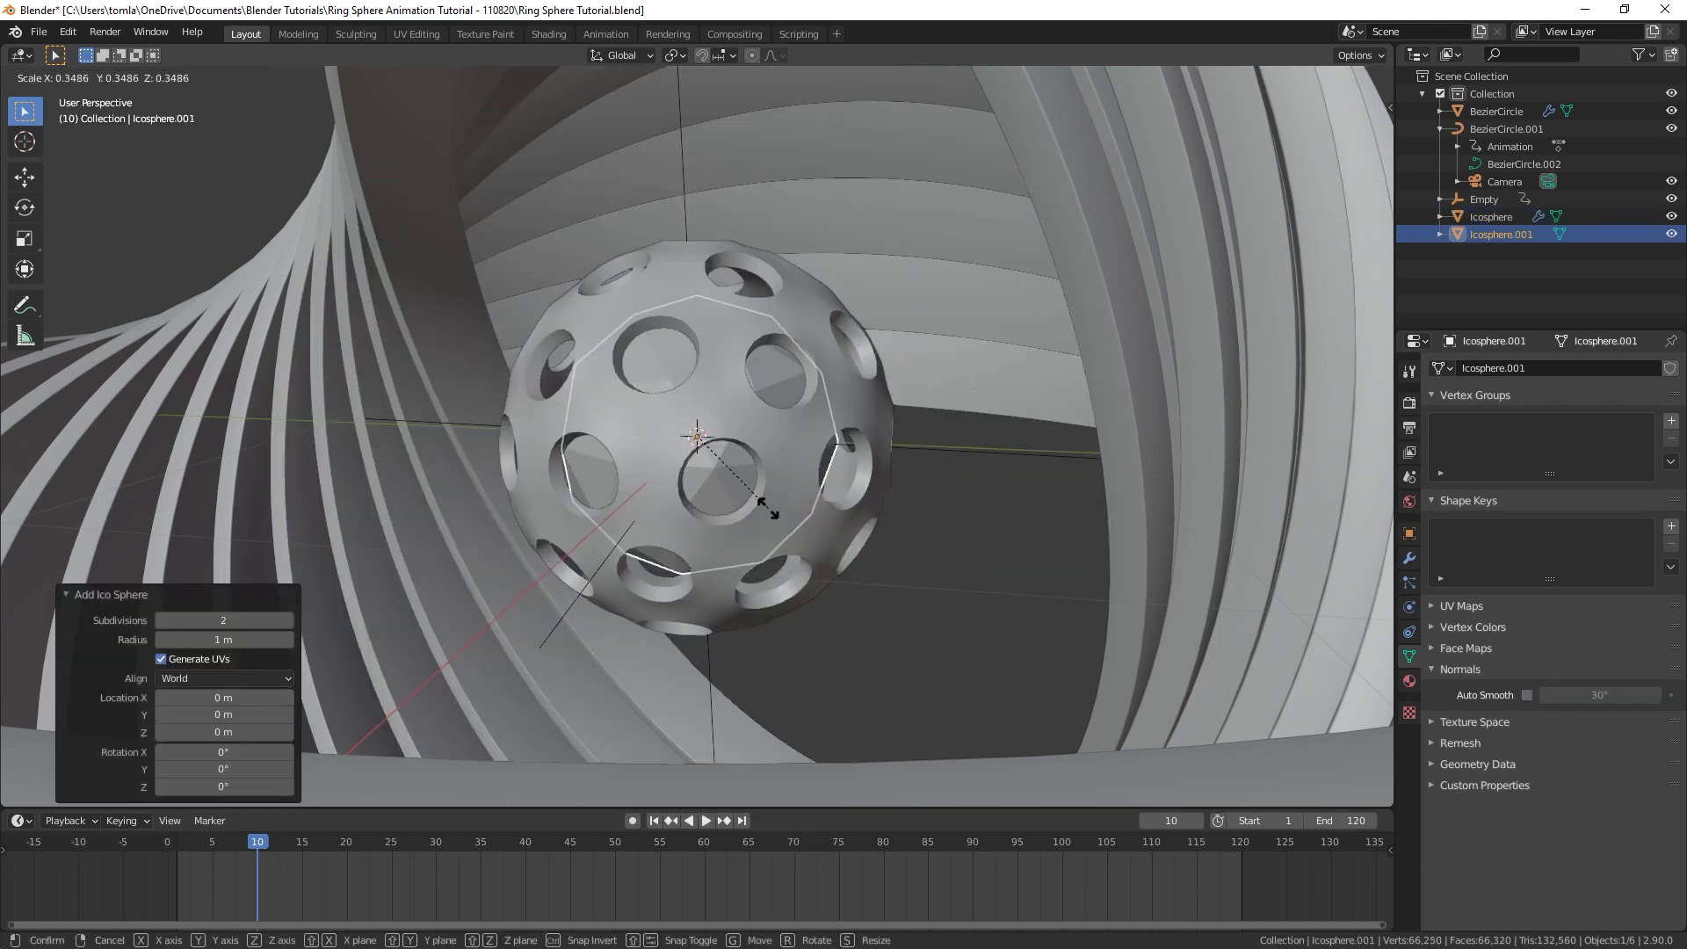
left_click(773, 505)
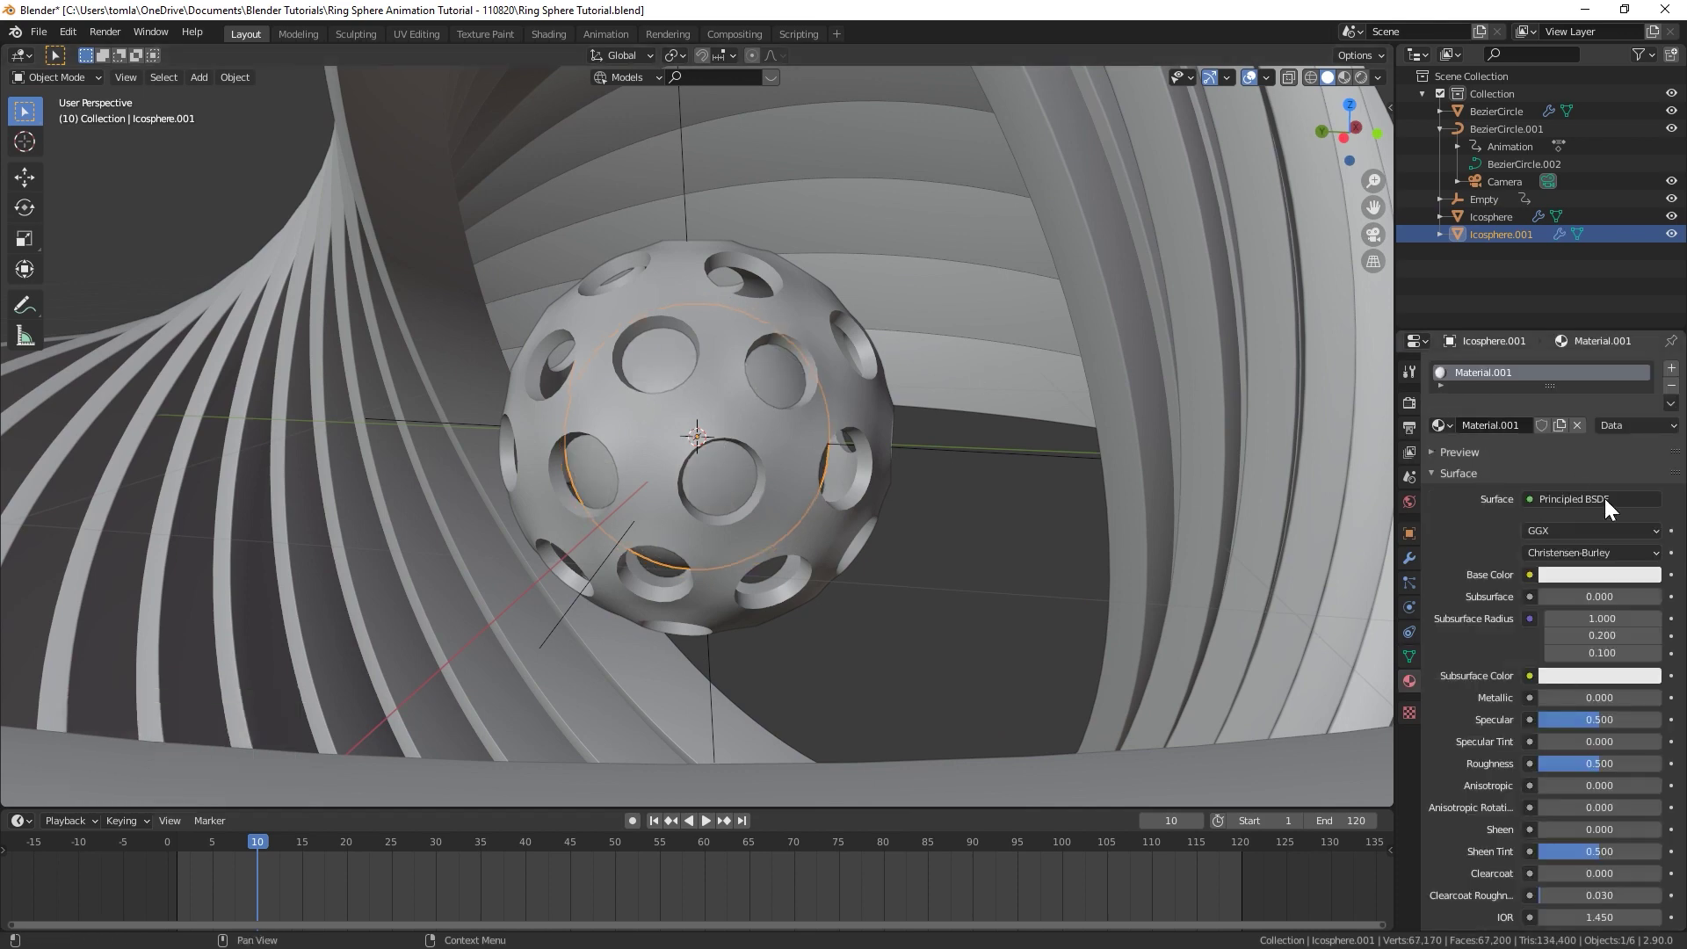
Step: Change the inner sphere's material surface to an Emission shader with a strength of 6
left_click(1539, 502)
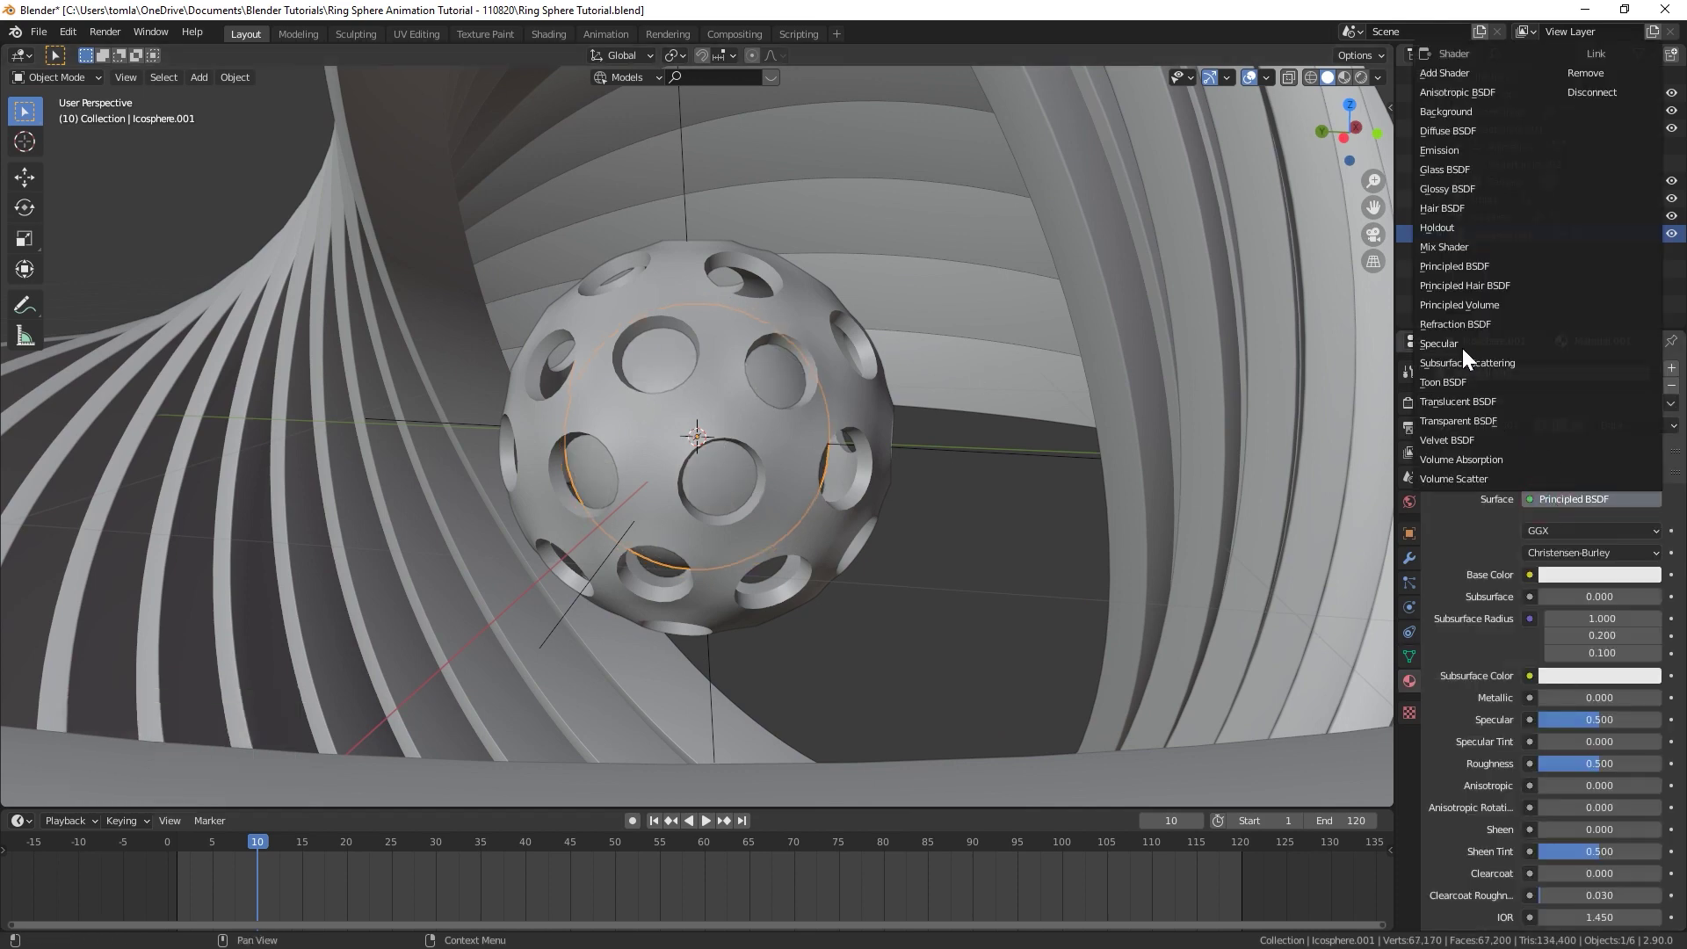
left_click(1447, 146)
left_click(1599, 552)
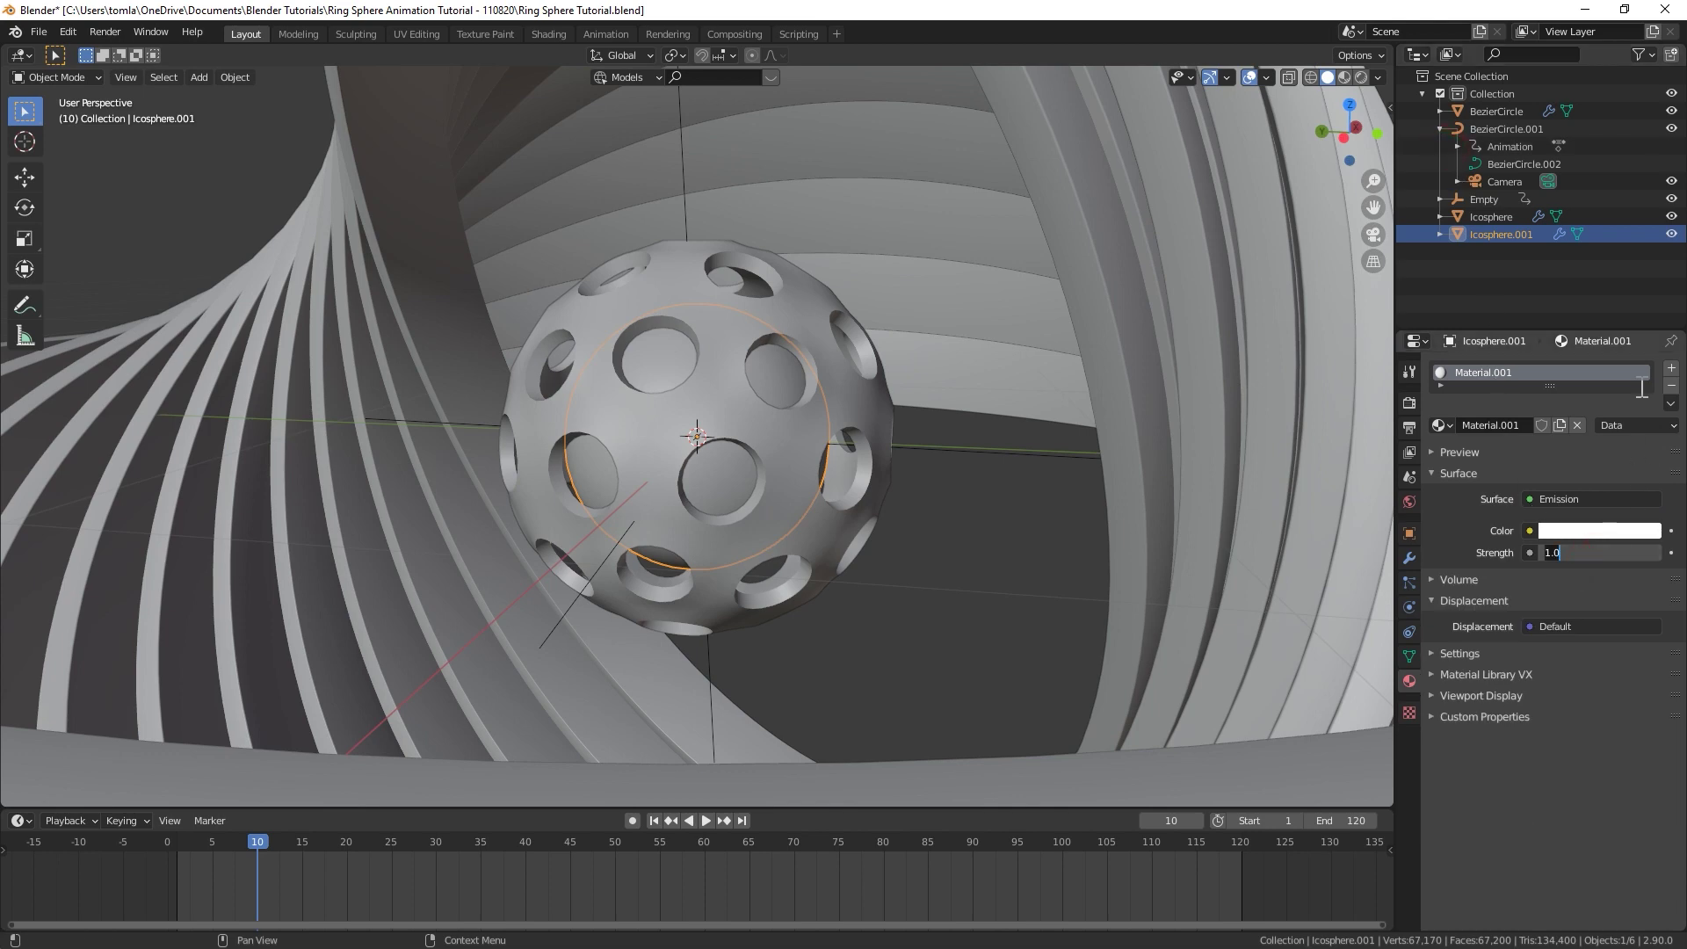
key("Return")
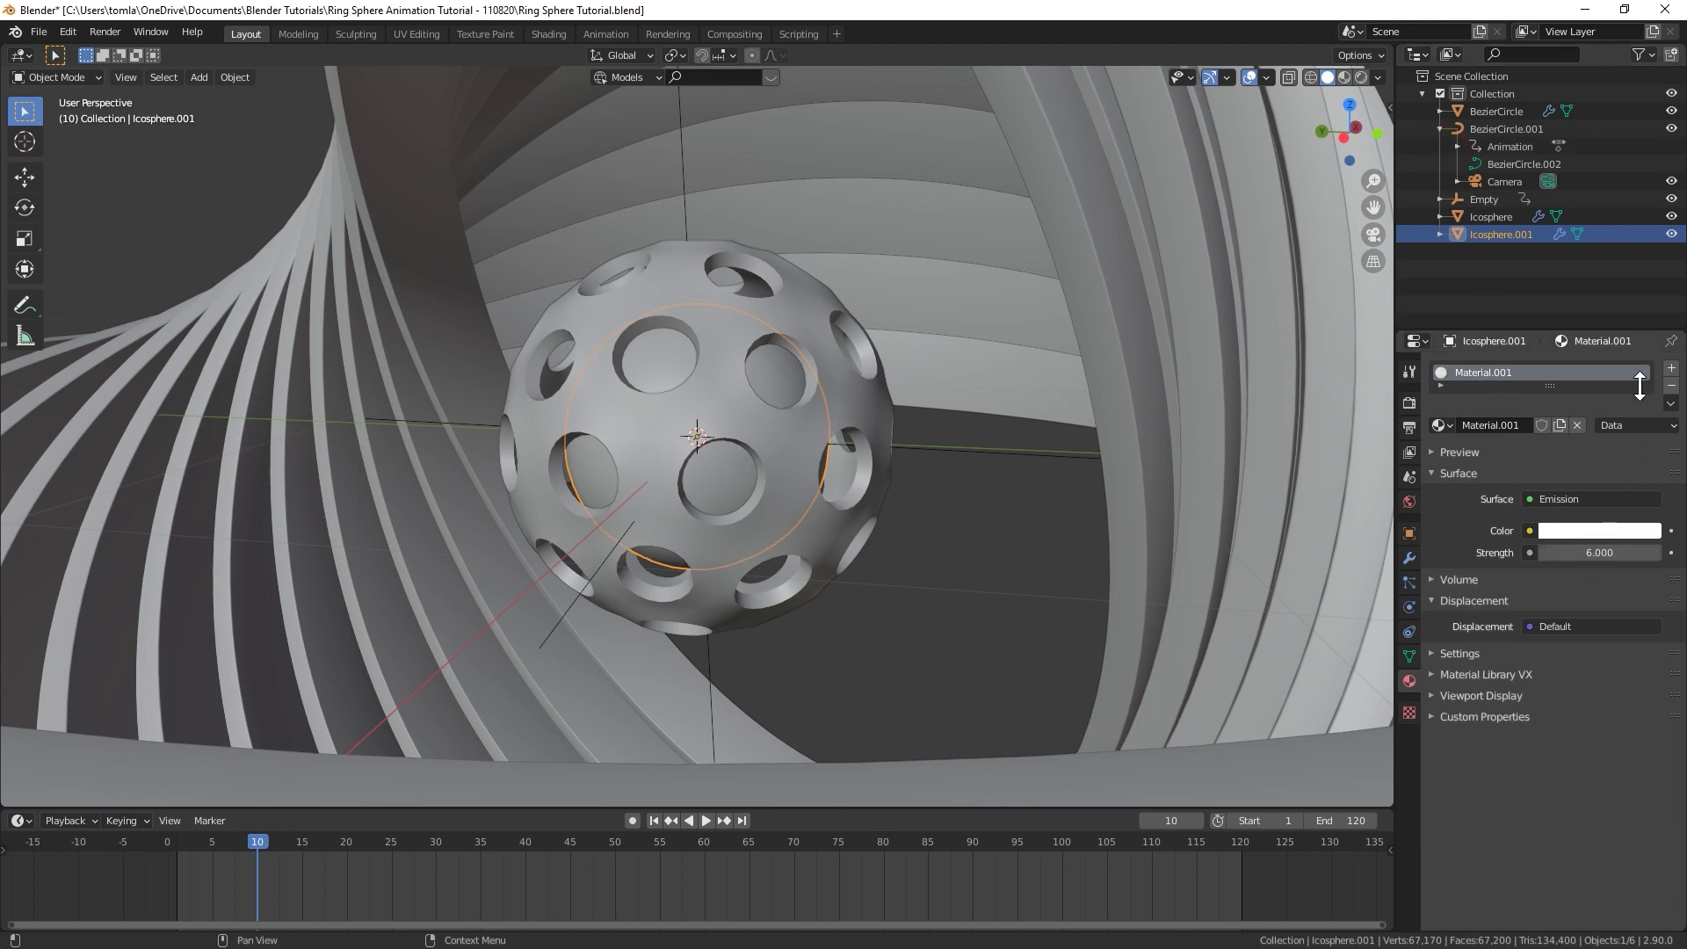
Step: Give the perforated sphere a new material with a pure white base color and a roughness of 0.05
left_click(684, 294)
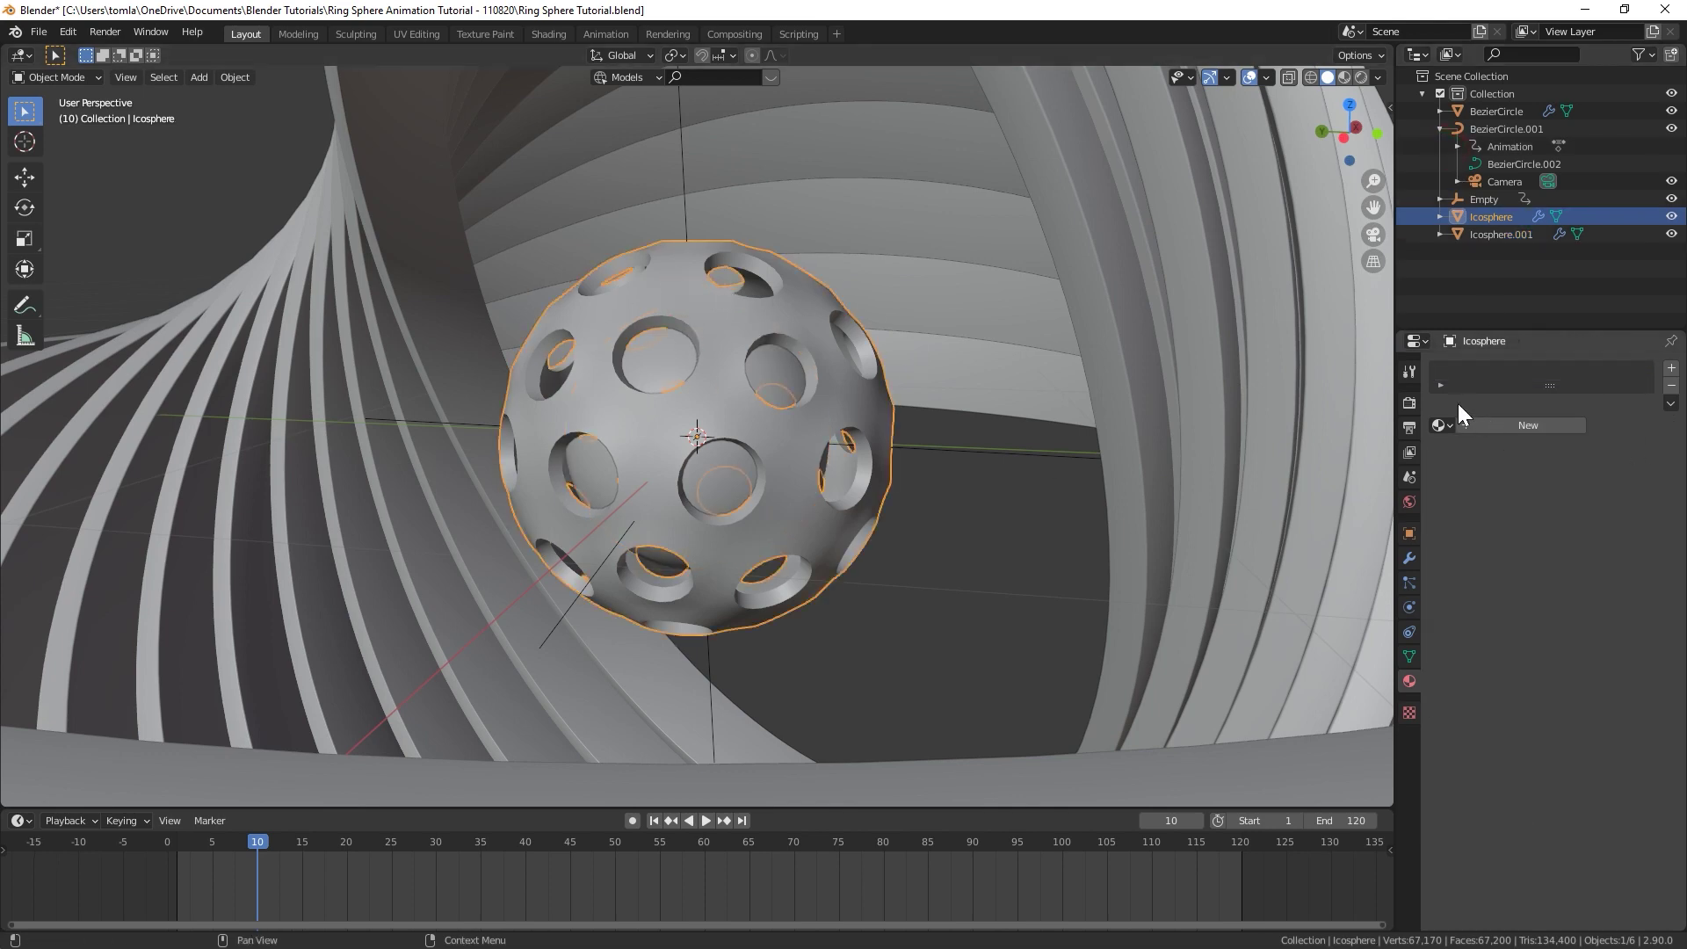
left_click(1538, 427)
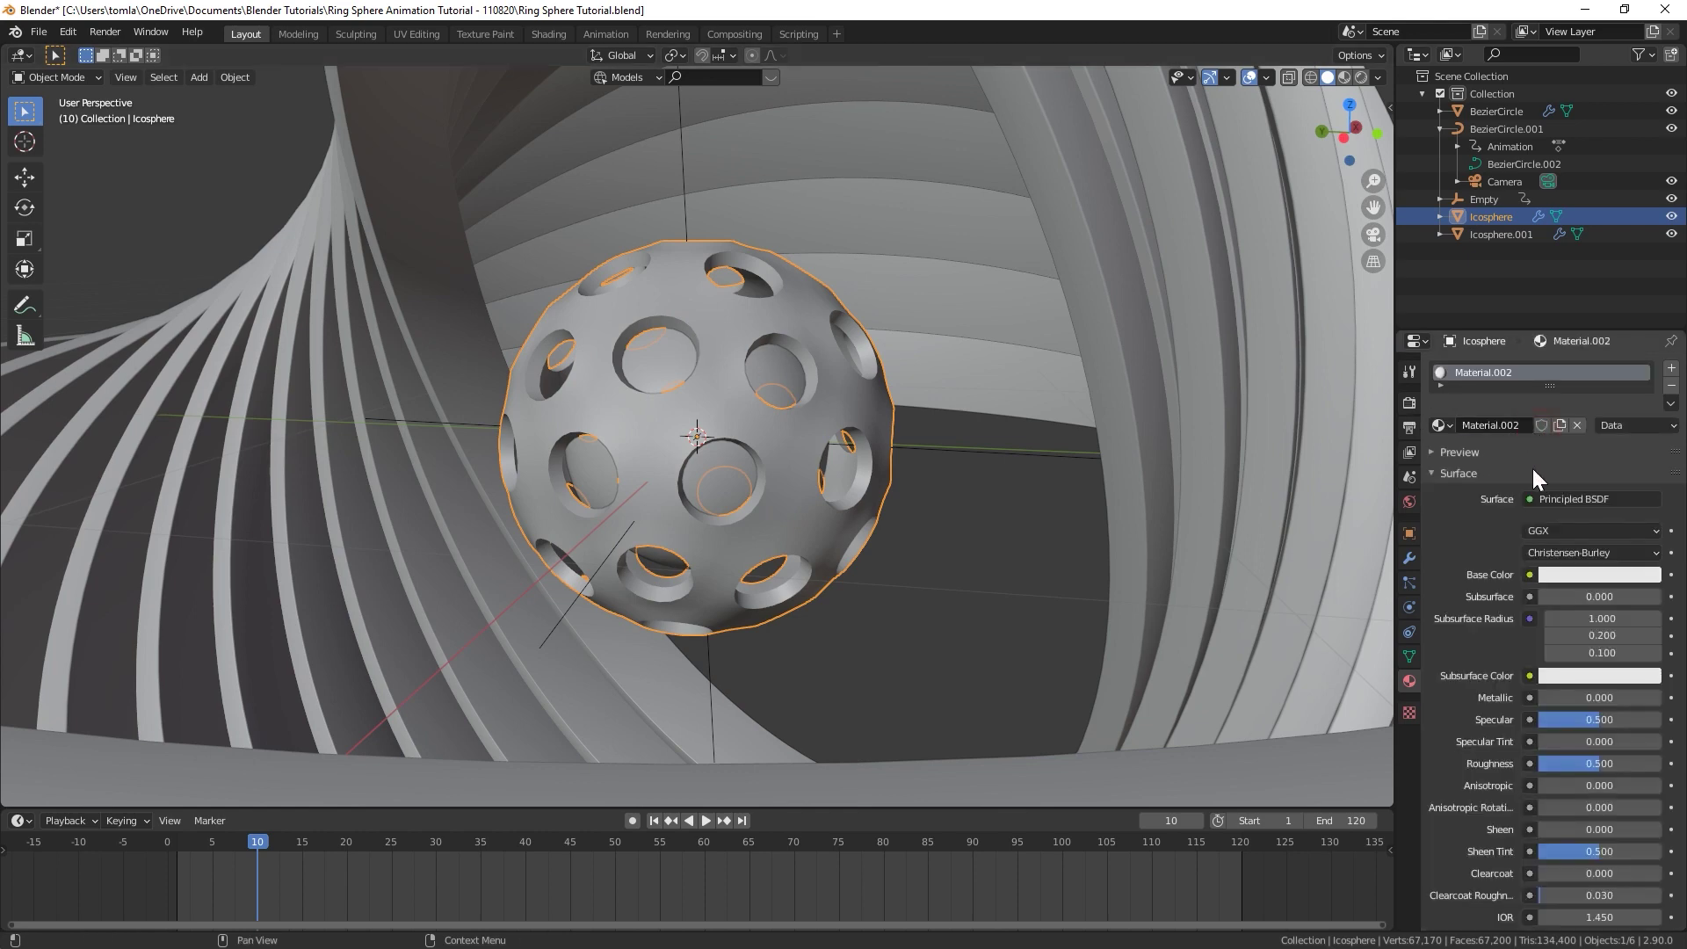
left_click(1599, 574)
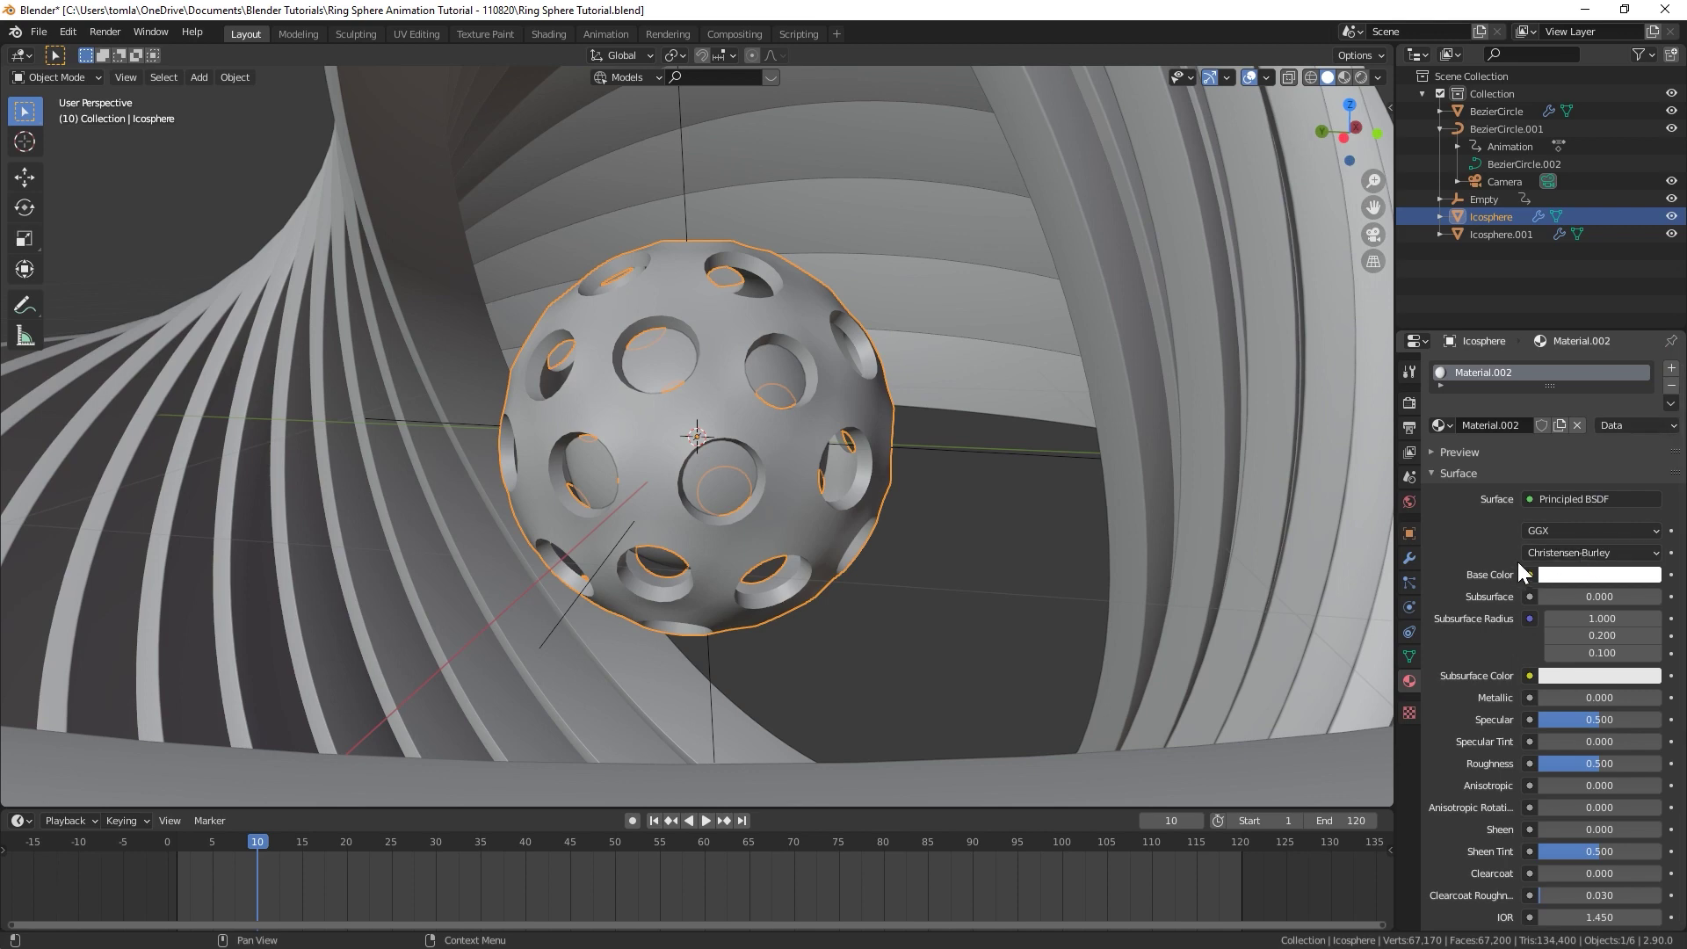
left_click(1648, 763)
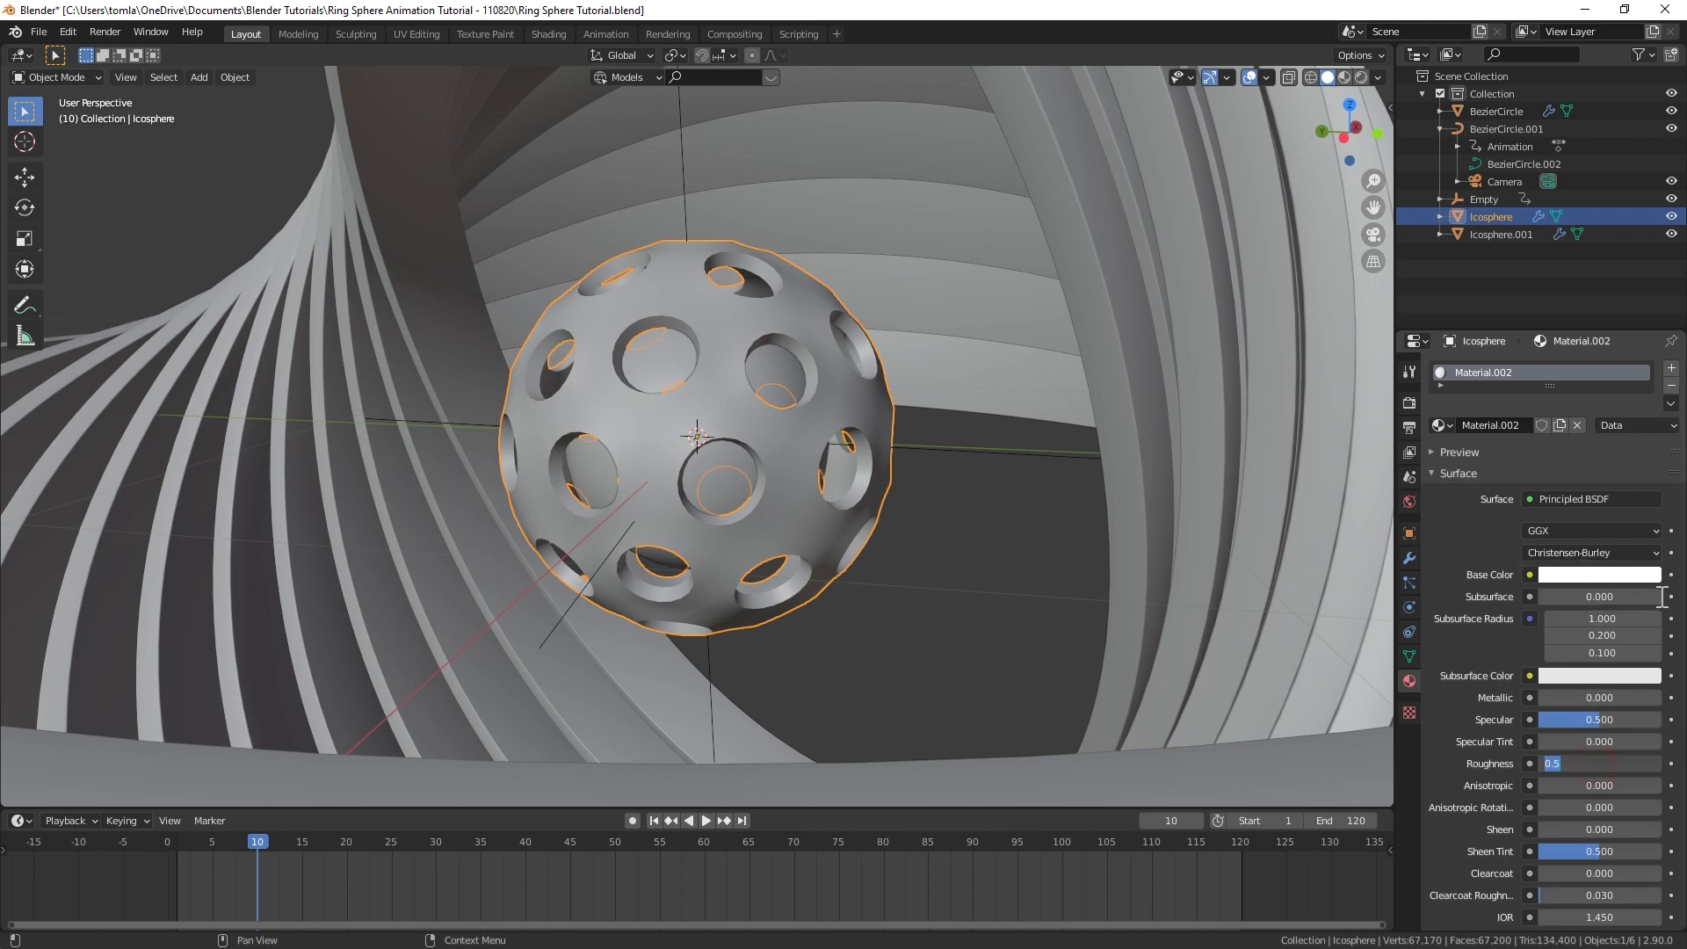
type("0.05")
key("Return")
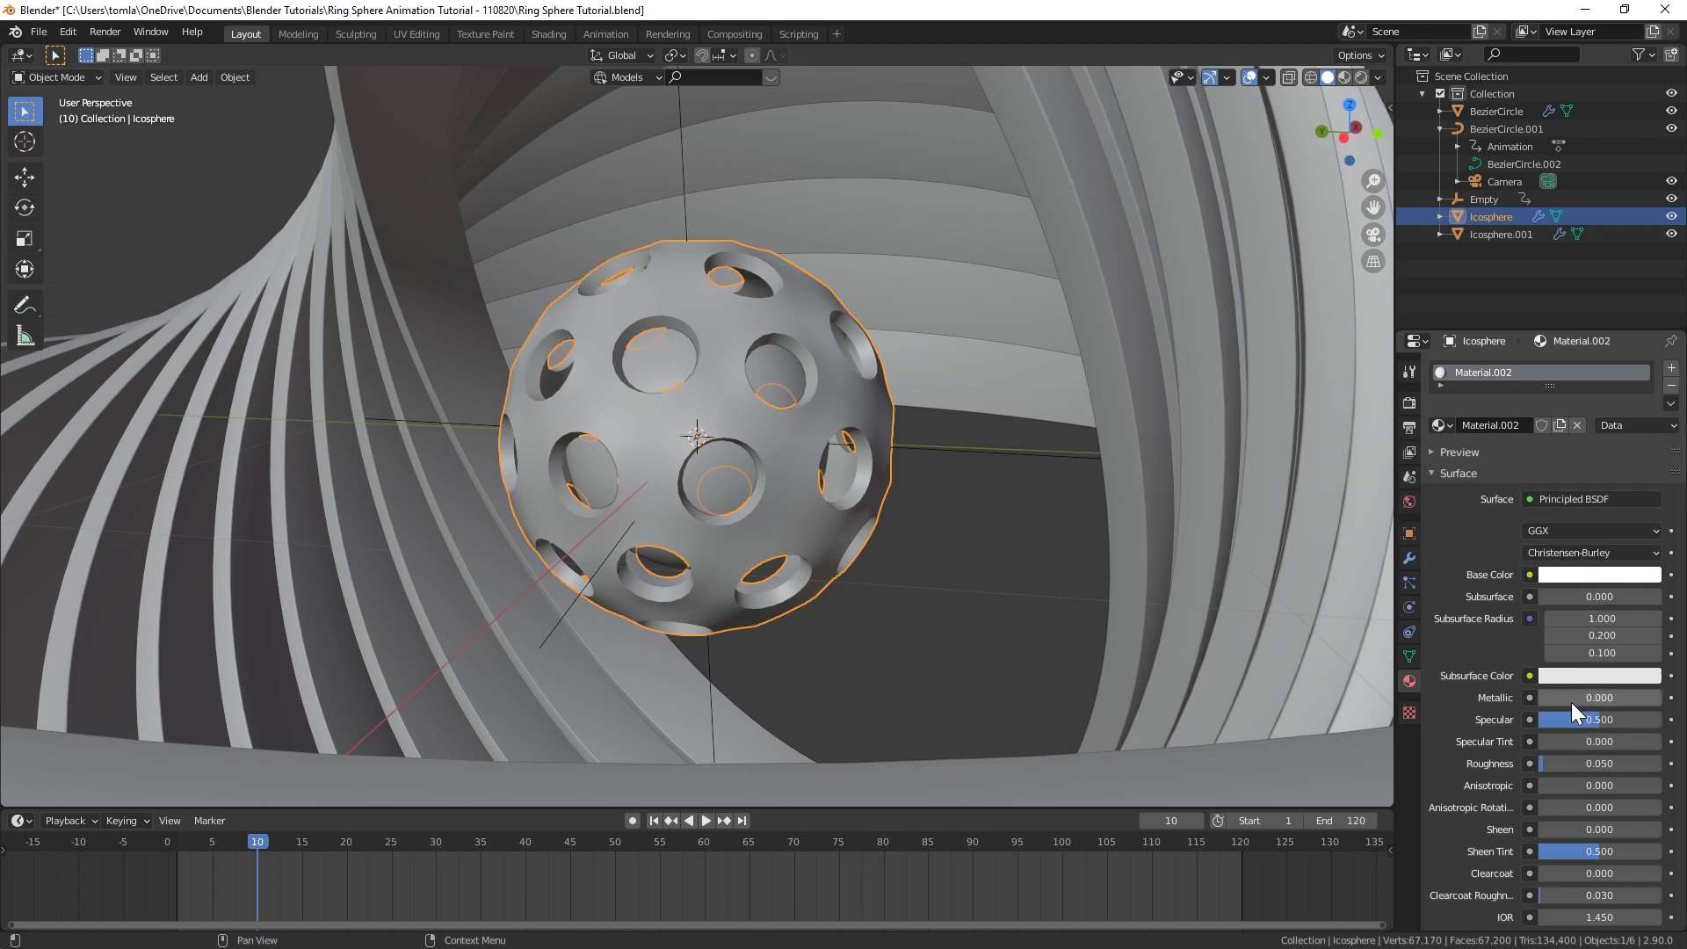
Step: Look through the camera and preview the ring sphere in rendered shading with nothing selected
key("KP_0")
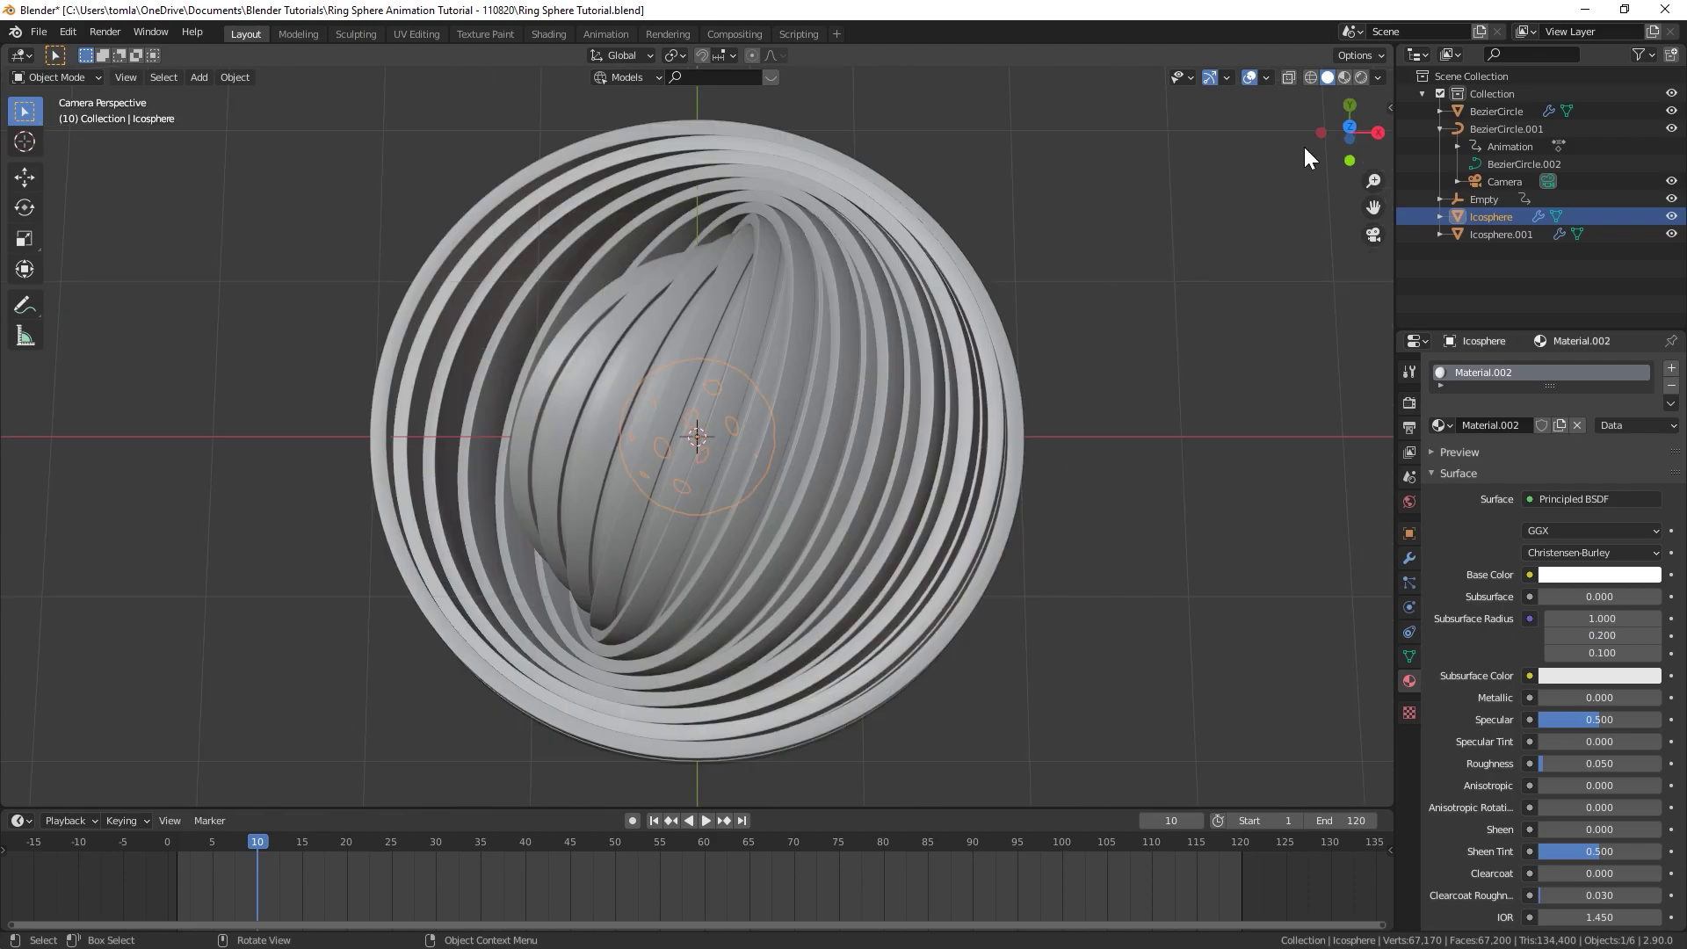
left_click(1051, 166)
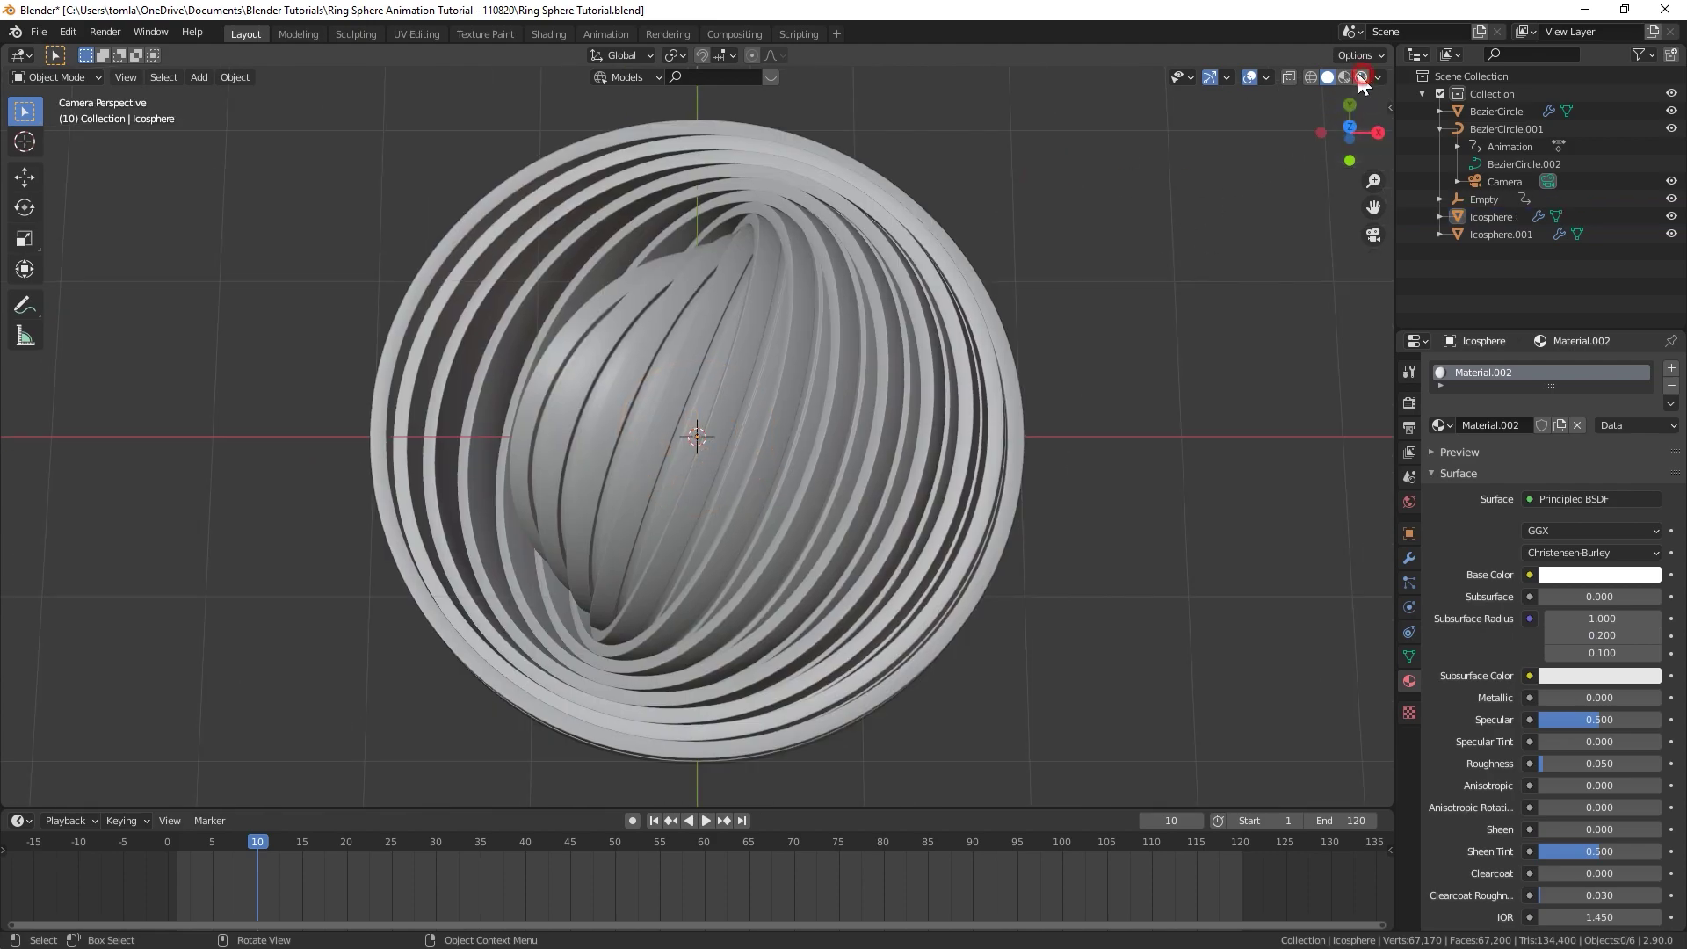
left_click(1362, 77)
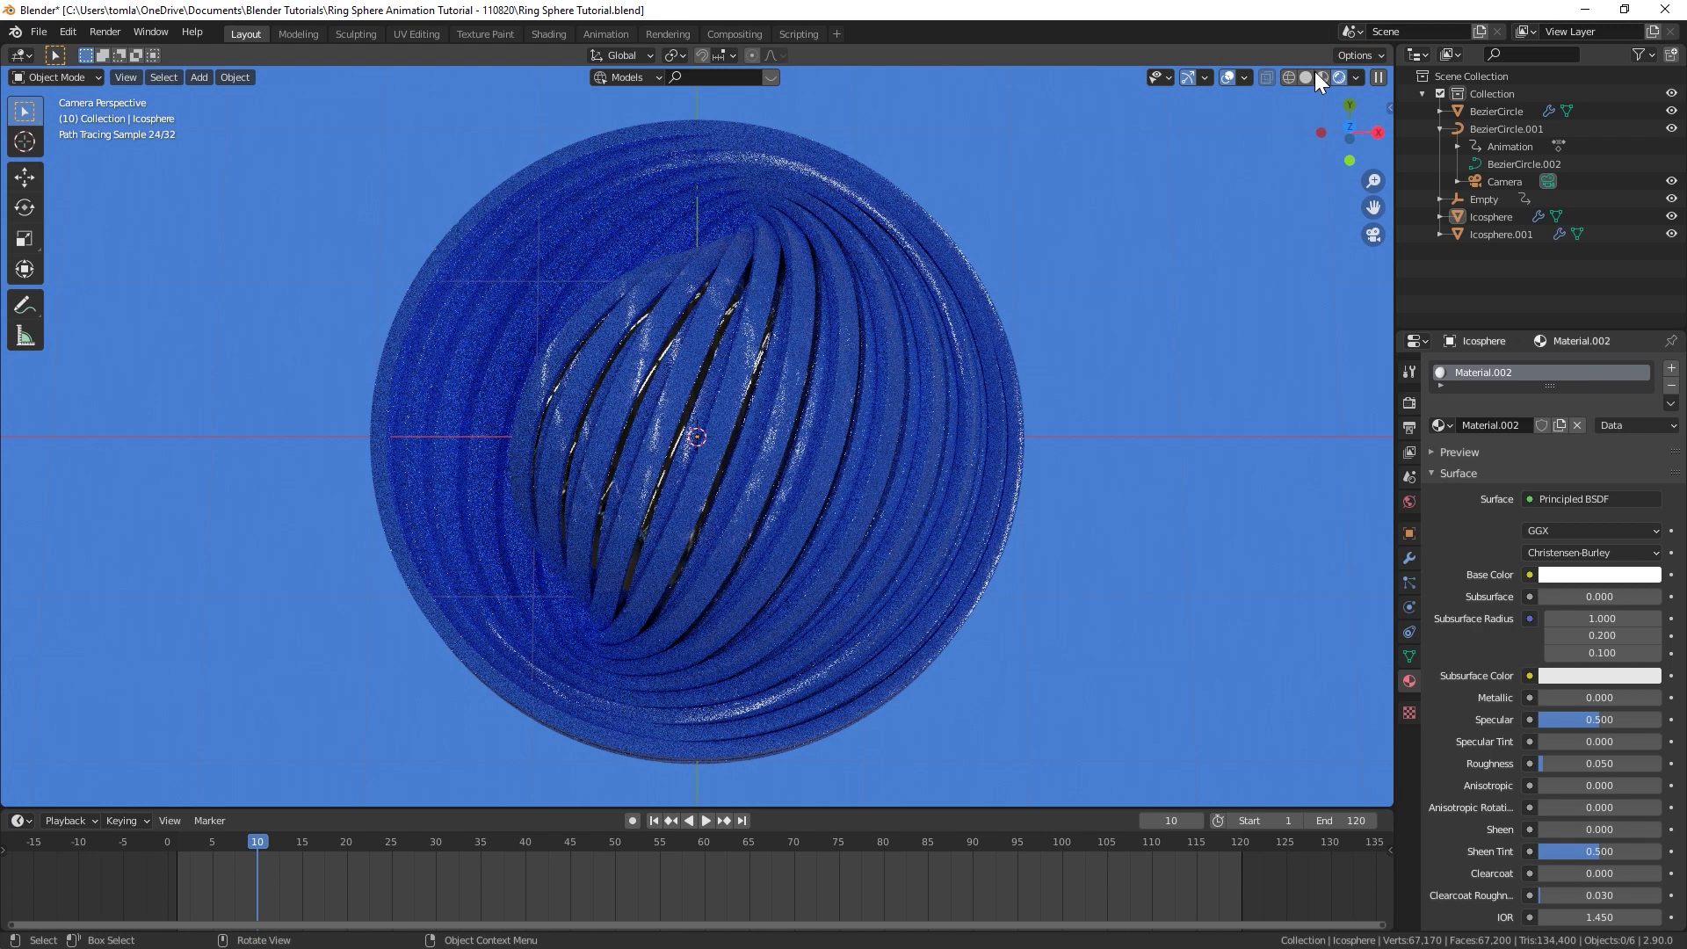
Step: Select the inner sphere through wireframe shading and set its emission strength to 10 with the rendered preview on
left_click(1289, 77)
left_click(672, 404)
key("z")
left_click(879, 386)
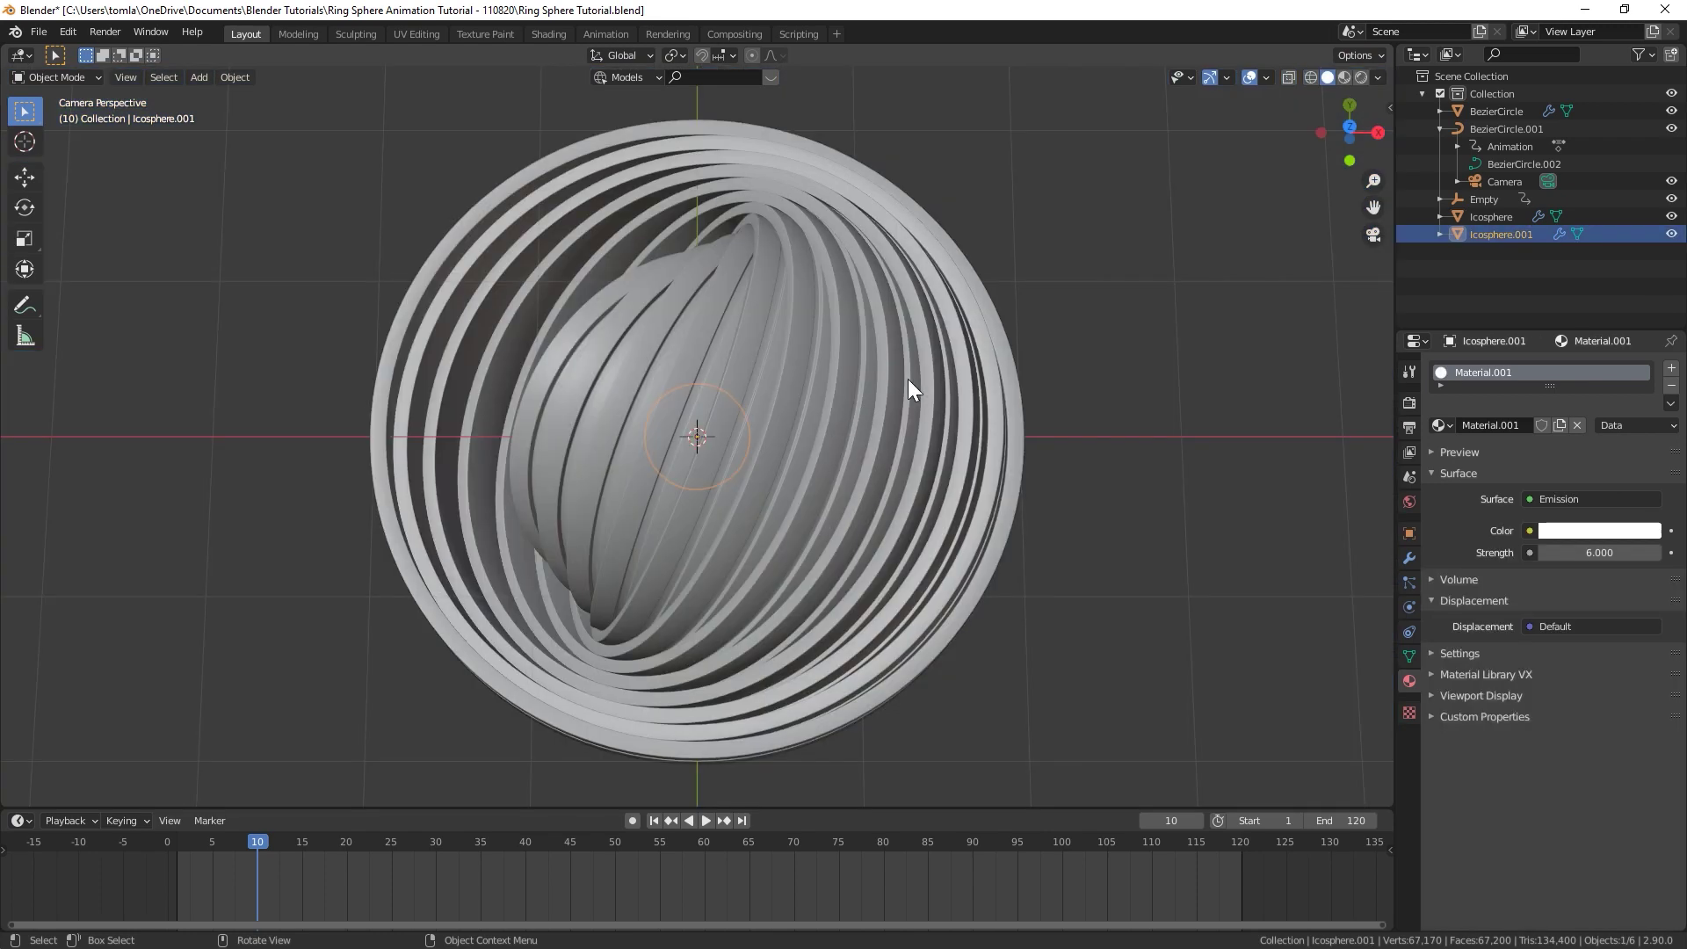
left_click(1361, 78)
left_click(1606, 552)
type("10")
key("Return")
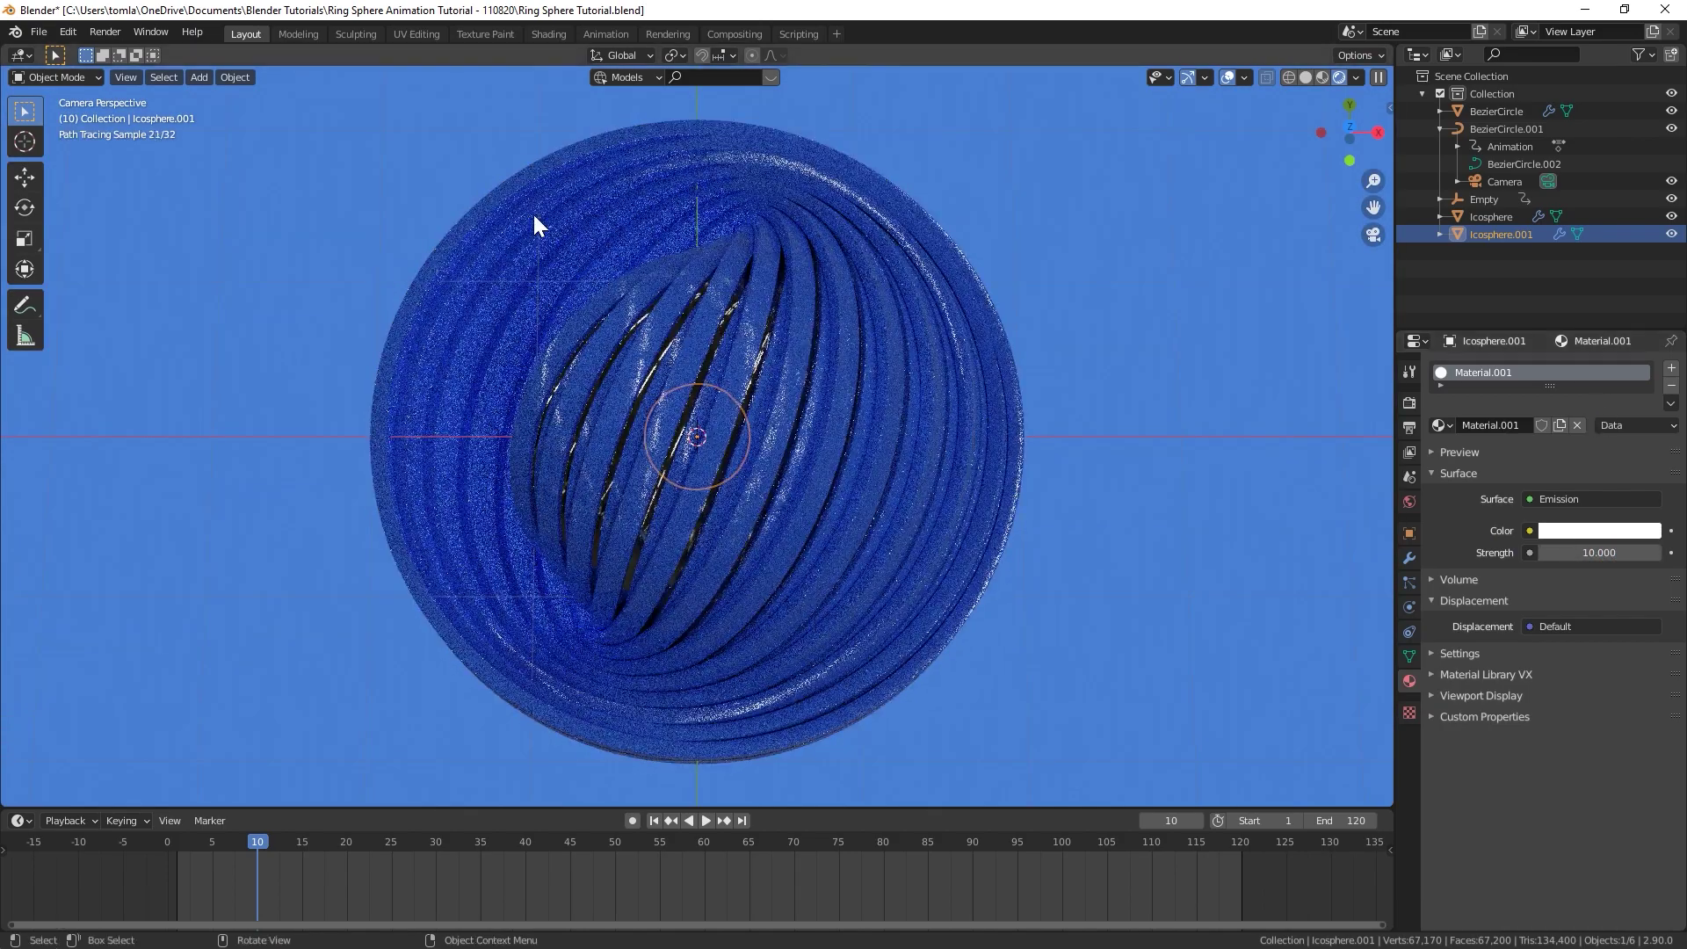
Step: Play the animation in material preview up to frame 39 and check that frame in rendered shading
left_click(1322, 77)
key("space")
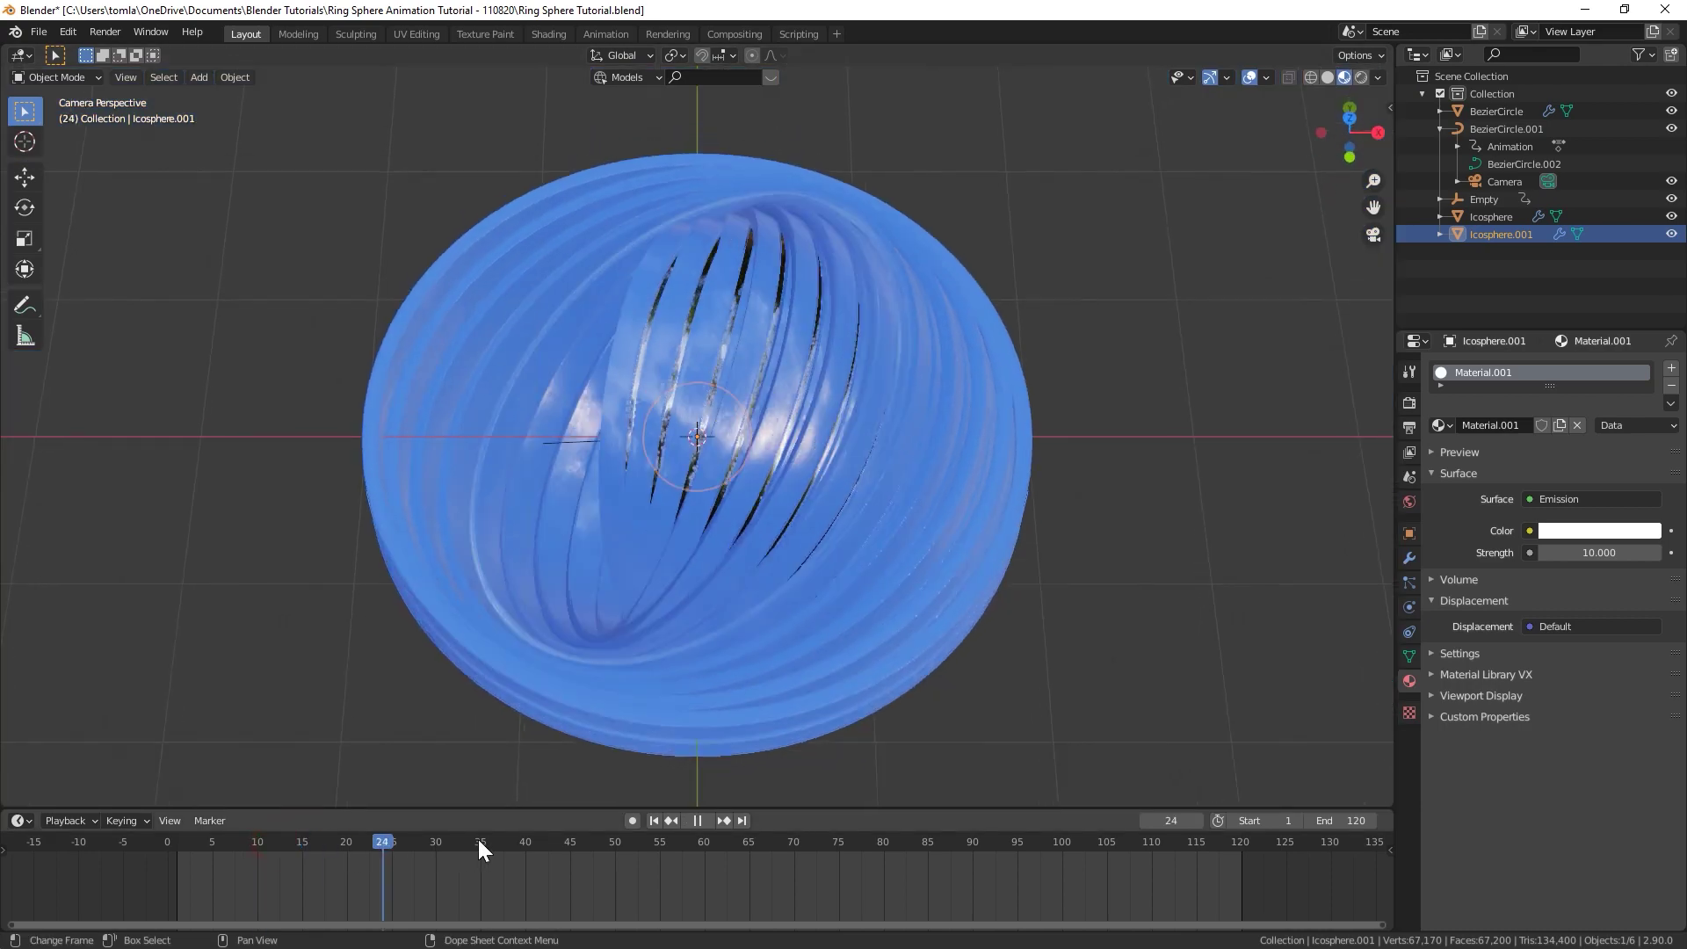
key("space")
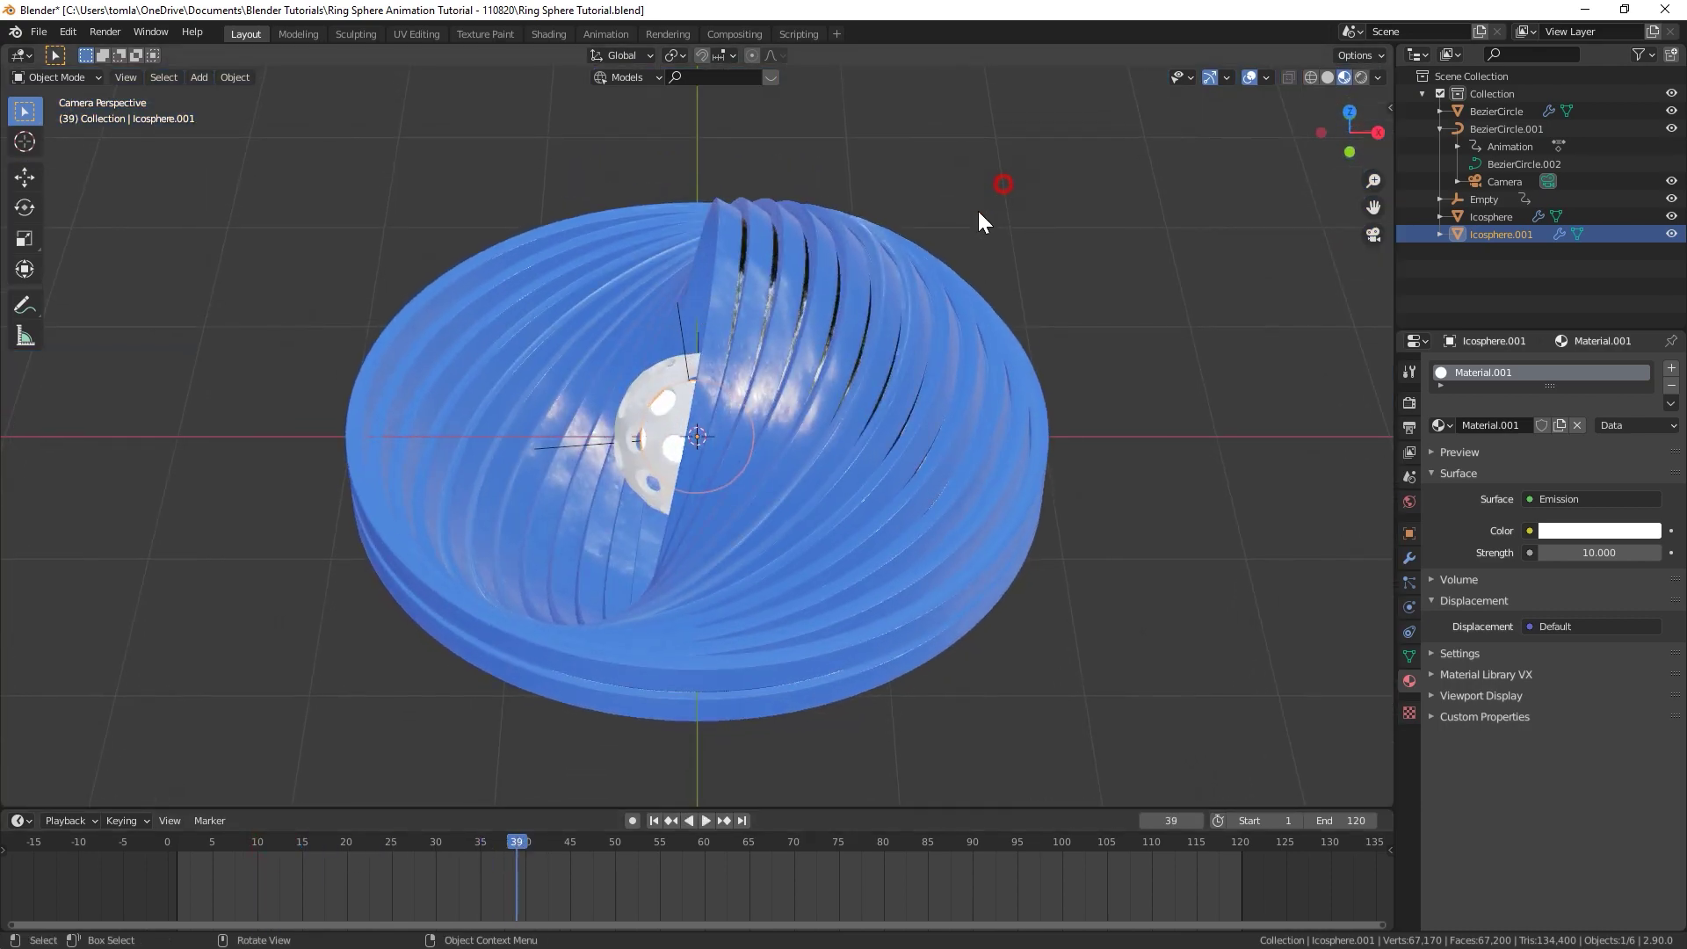
left_click(1004, 184)
left_click(1361, 77)
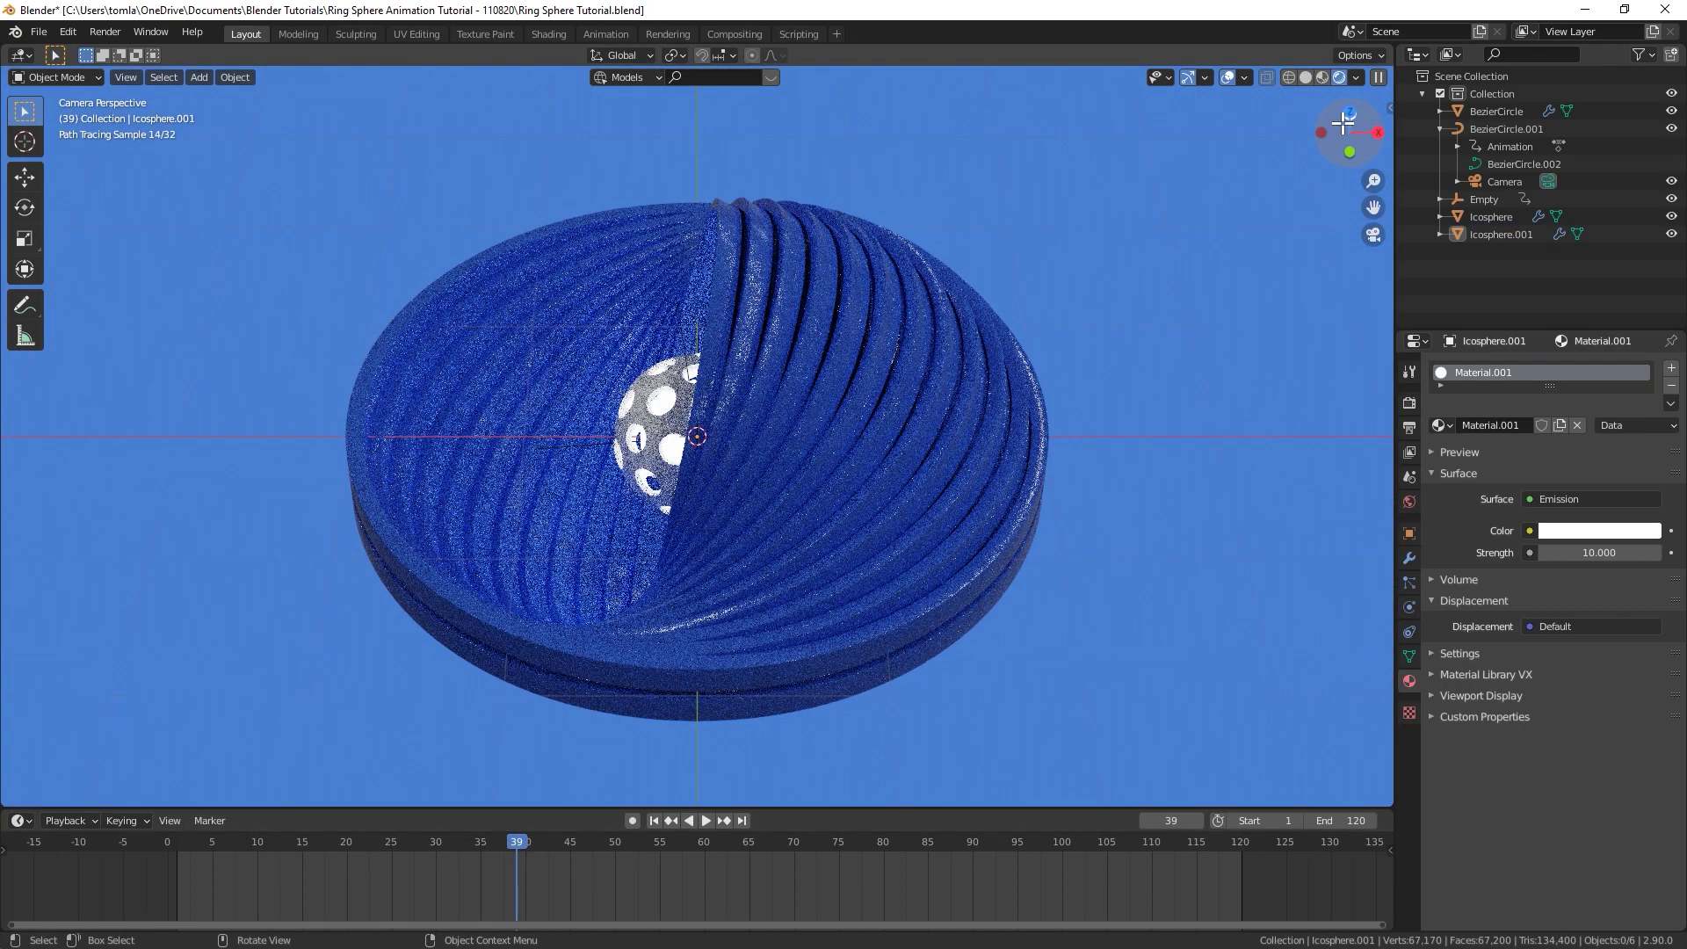
left_click(1306, 77)
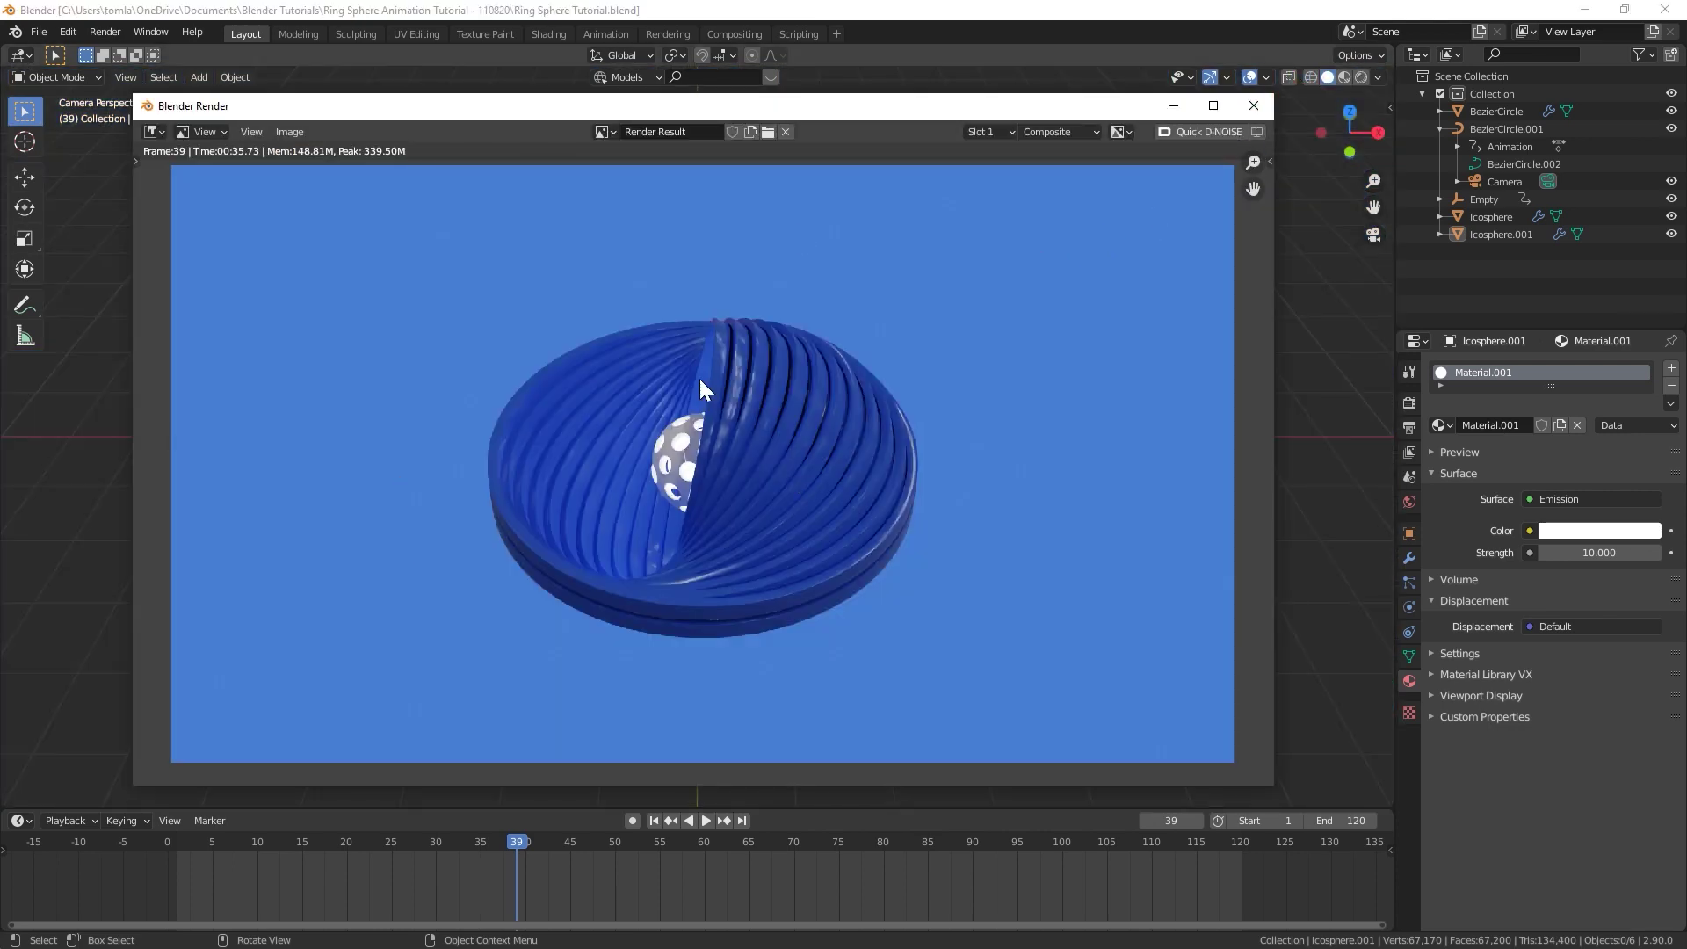
Step: Close the render result and replace the Compositing workspace's dope sheet with an enlarged Image Editor
left_click(1254, 105)
left_click(722, 35)
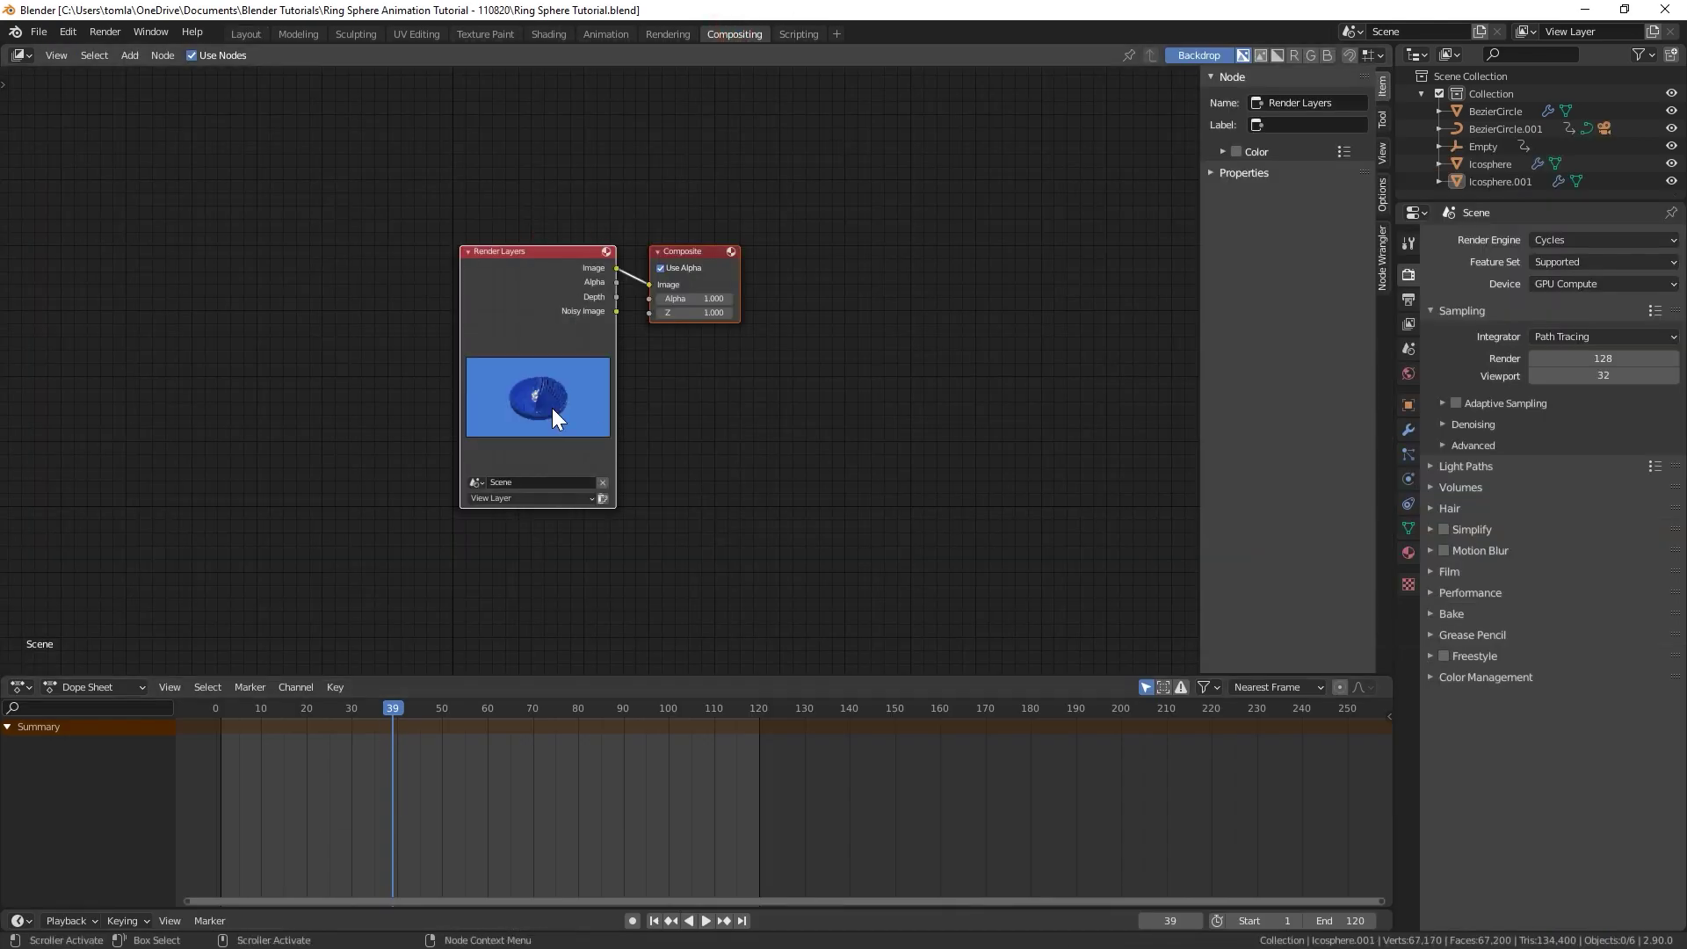
left_click(20, 686)
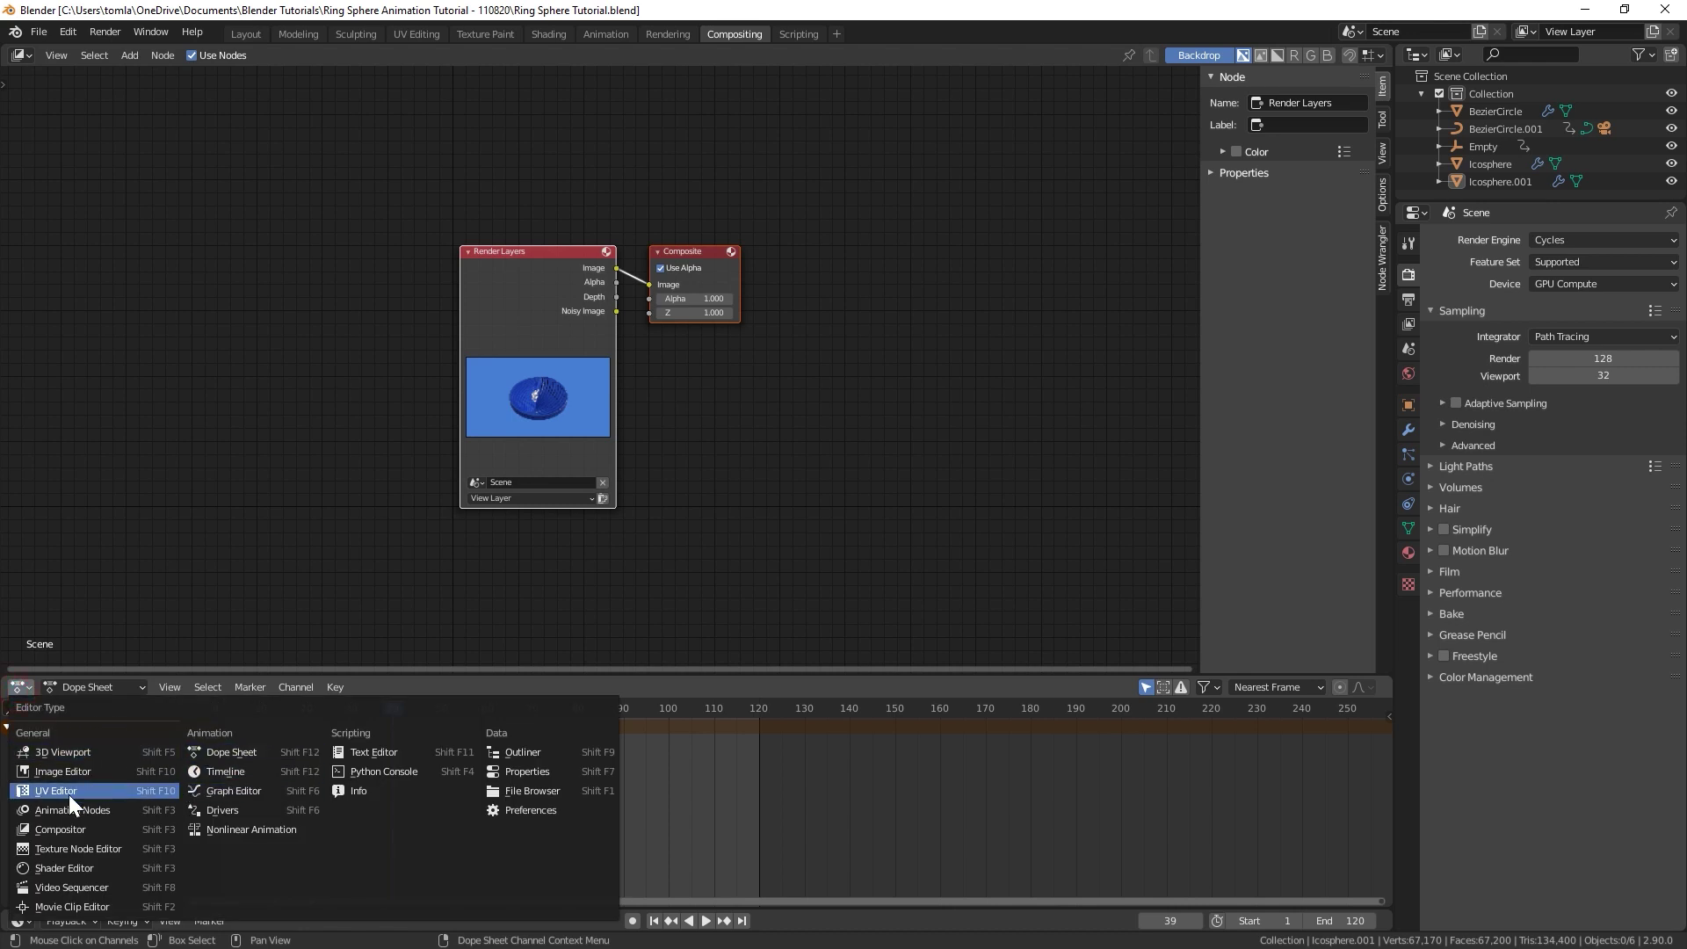
left_click(95, 773)
left_click_drag(678, 670, 720, 506)
Step: Spread out the compositor nodes, add a Viewer node fed by Render Layers beneath Composite, and turn off the backdrop
left_click_drag(537, 167, 91, 131)
left_click(127, 145, "ctrl+shift")
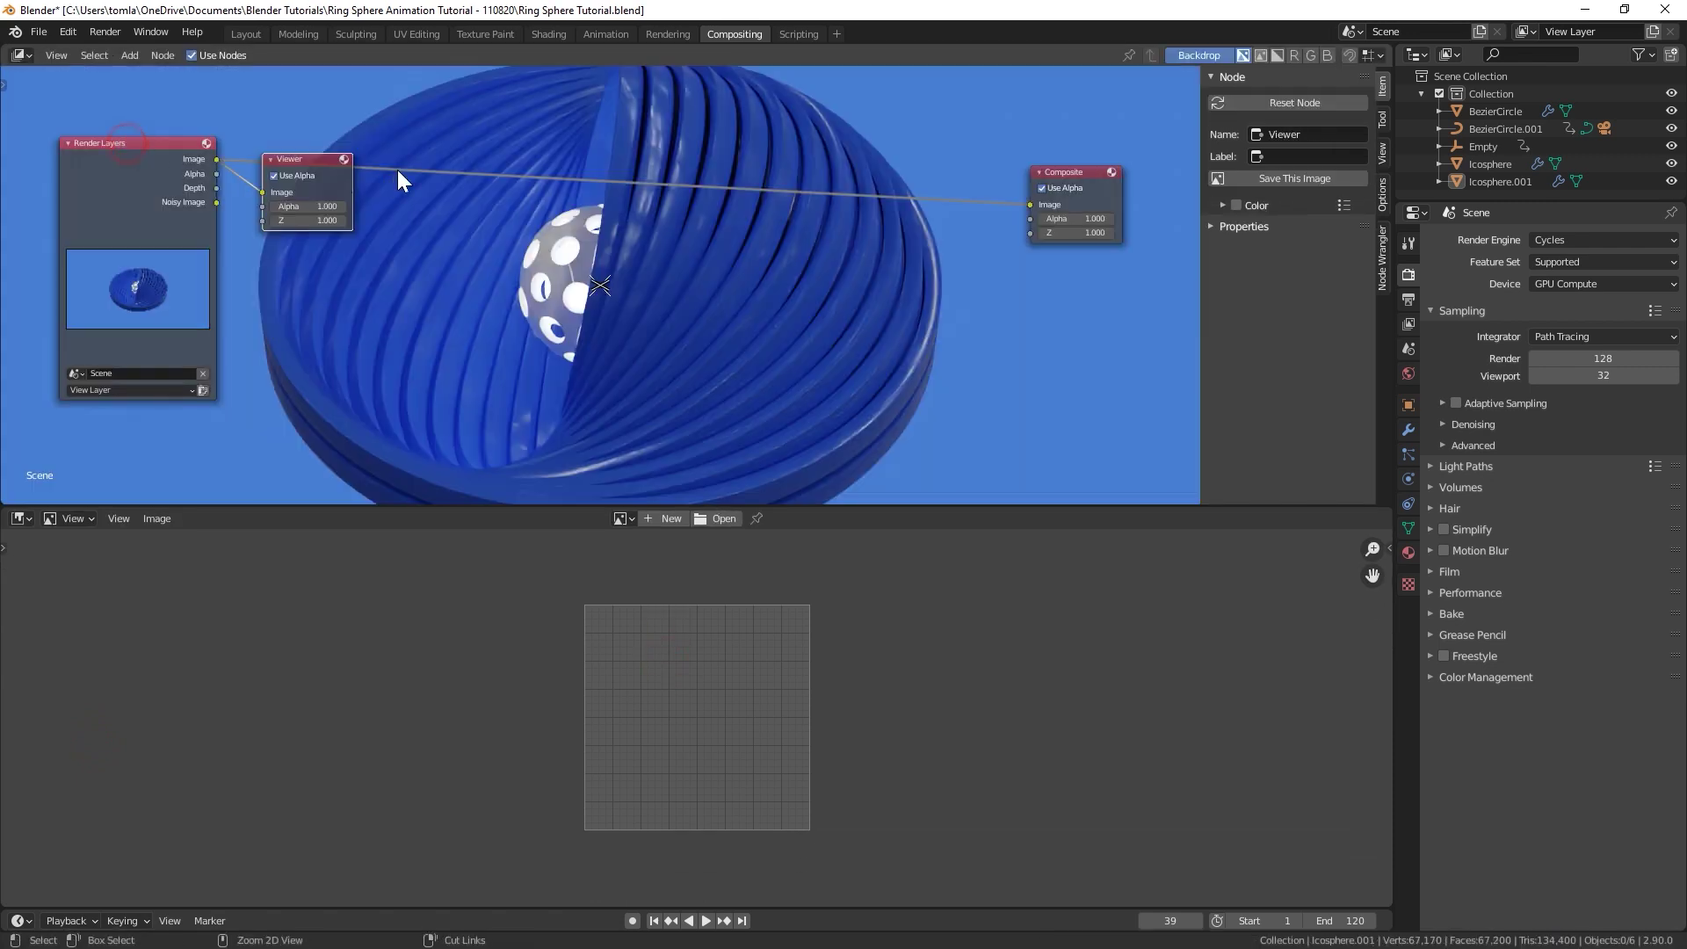
left_click_drag(315, 158, 1057, 255)
left_click(1192, 57)
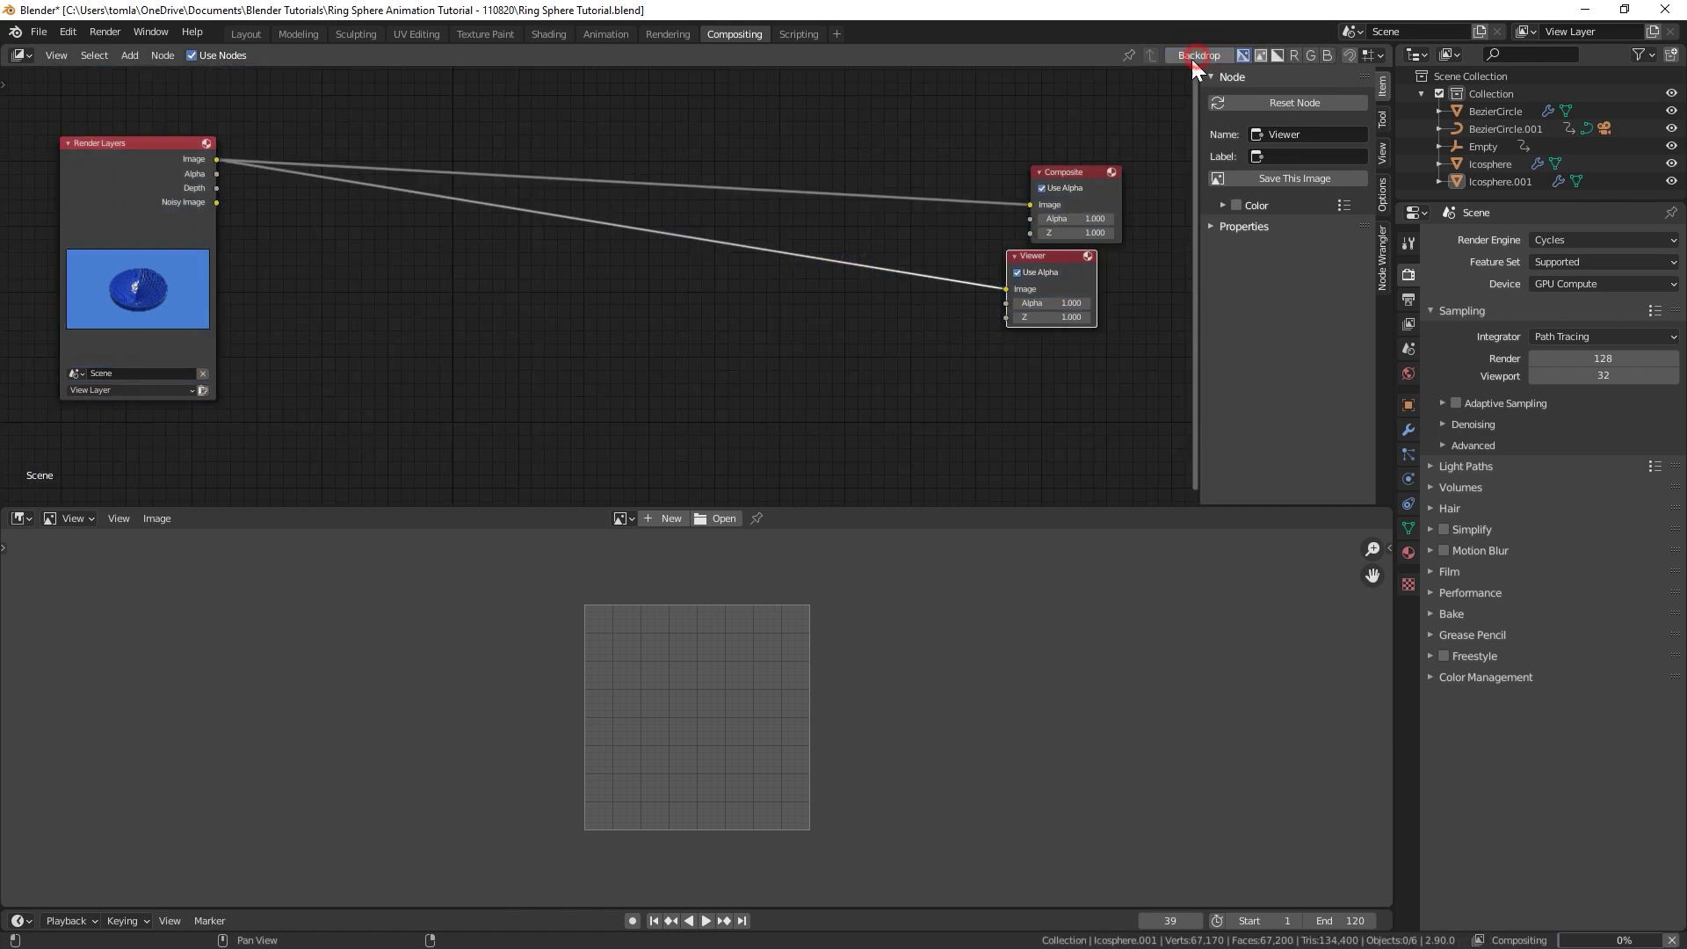
Step: Show the Viewer Node image in the Image Editor and enlarge that editor
left_click(622, 518)
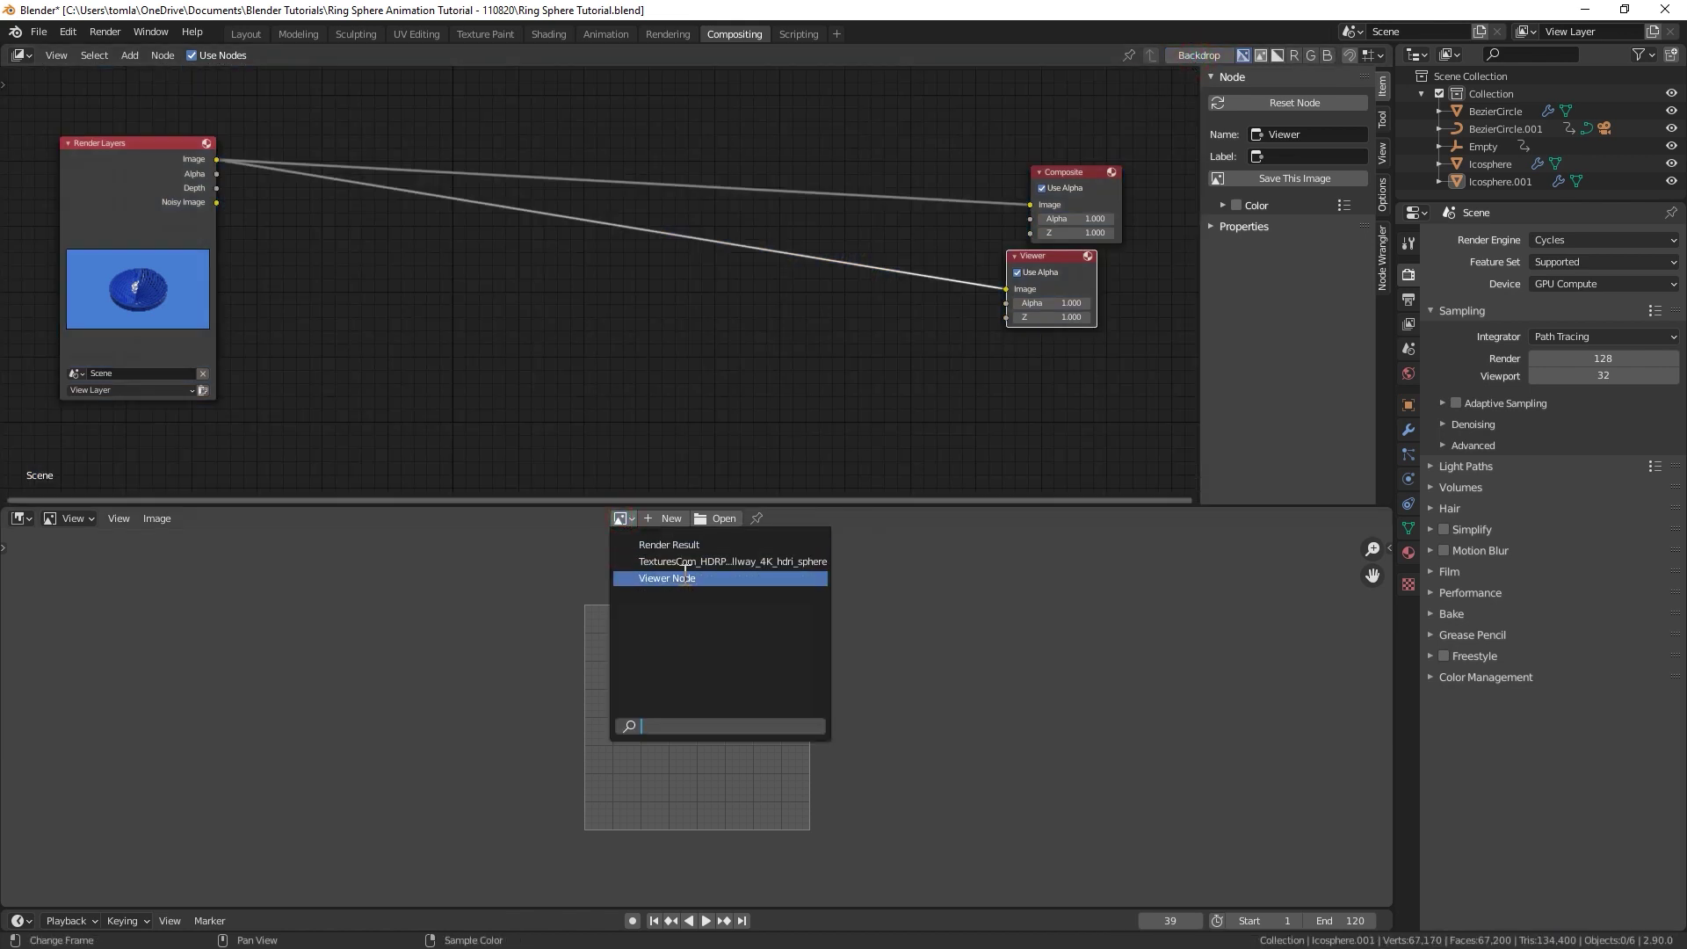
left_click(667, 579)
left_click_drag(749, 507, 749, 368)
Step: Insert an RGB Curves node between Render Layers and both outputs and shape its curve into a contrast-boosting S
key("shift+a")
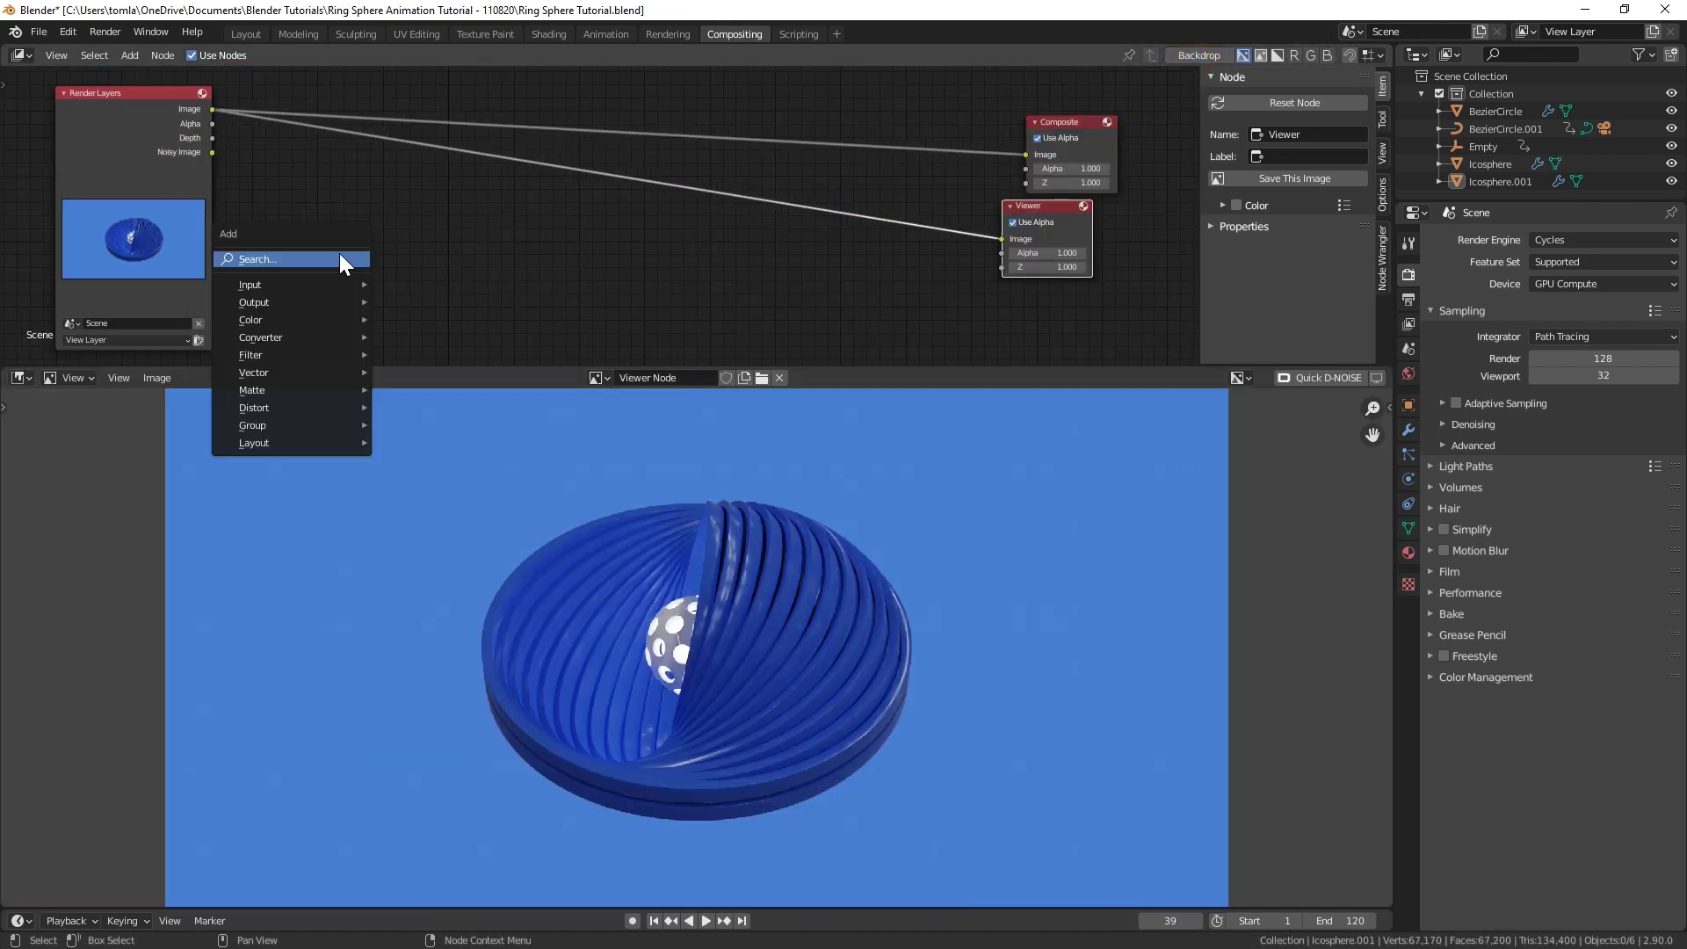
mouse_move(273, 325)
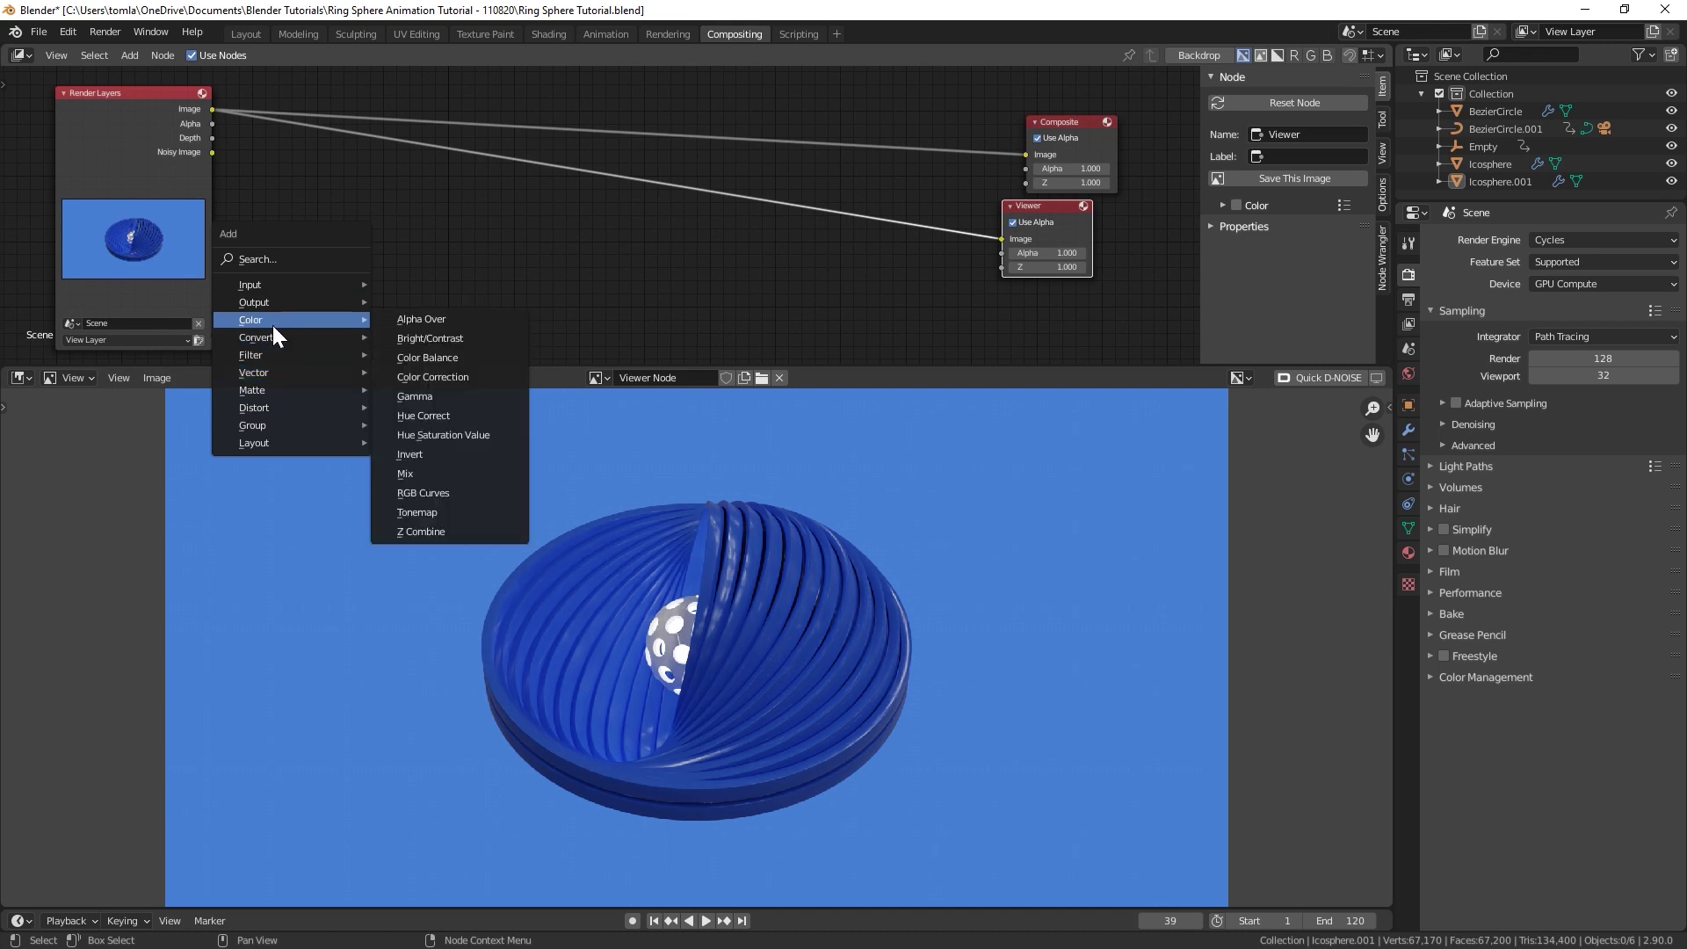
left_click(466, 496)
left_click(459, 233)
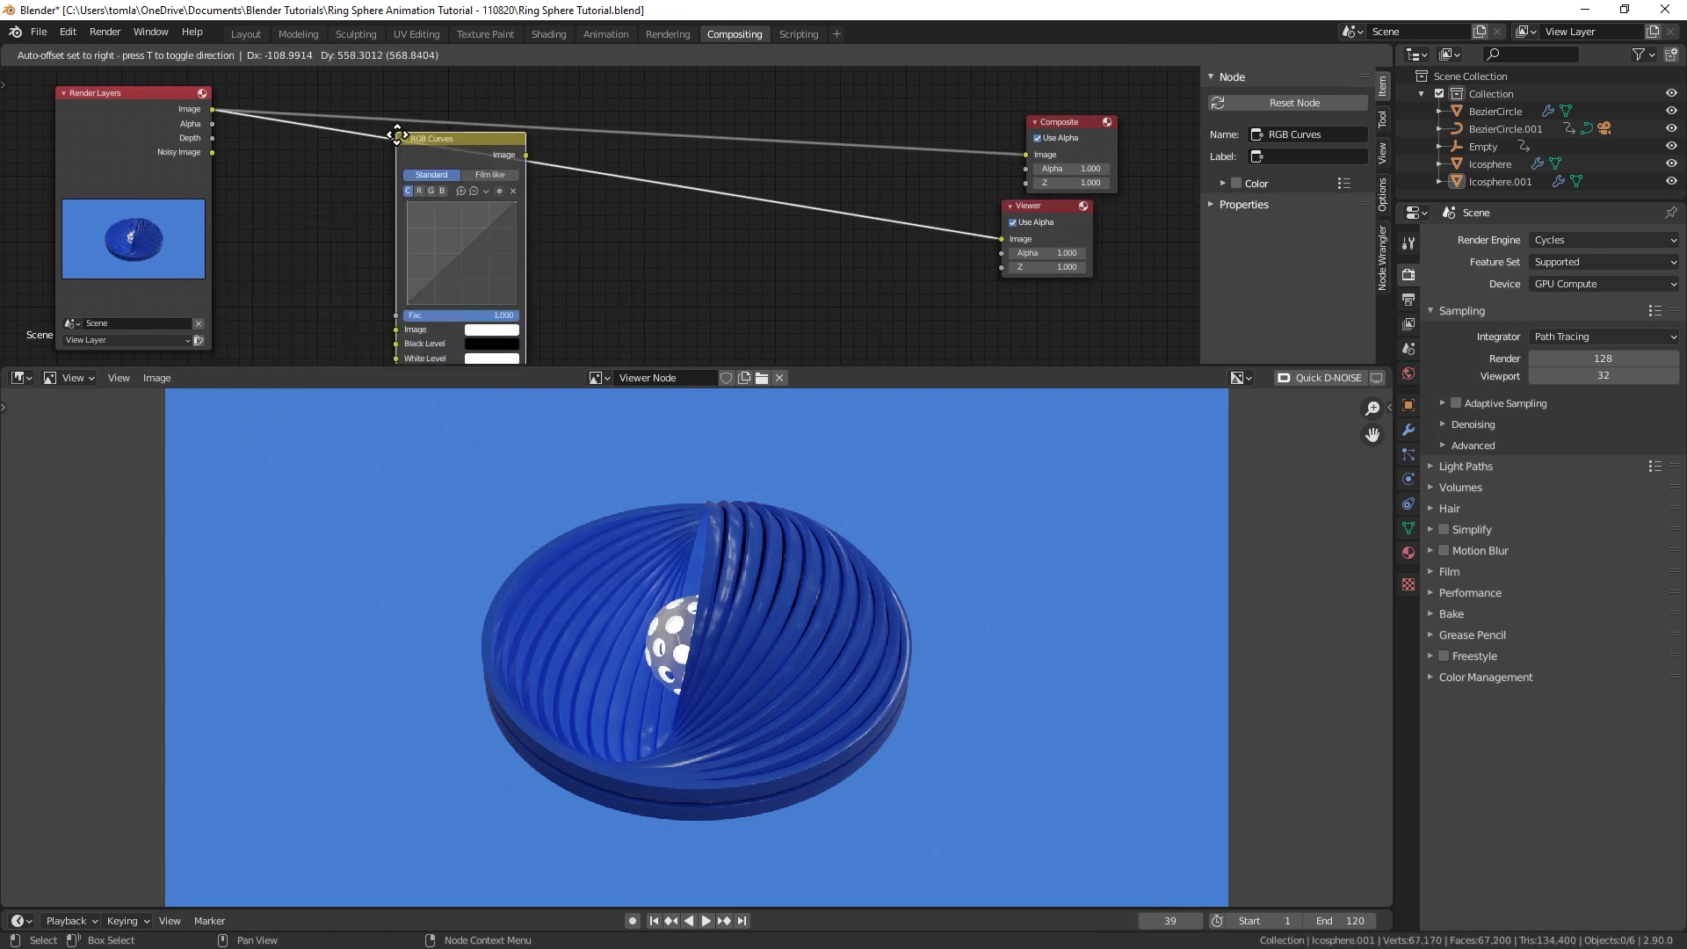
left_click_drag(528, 158, 1041, 156)
left_click(487, 226)
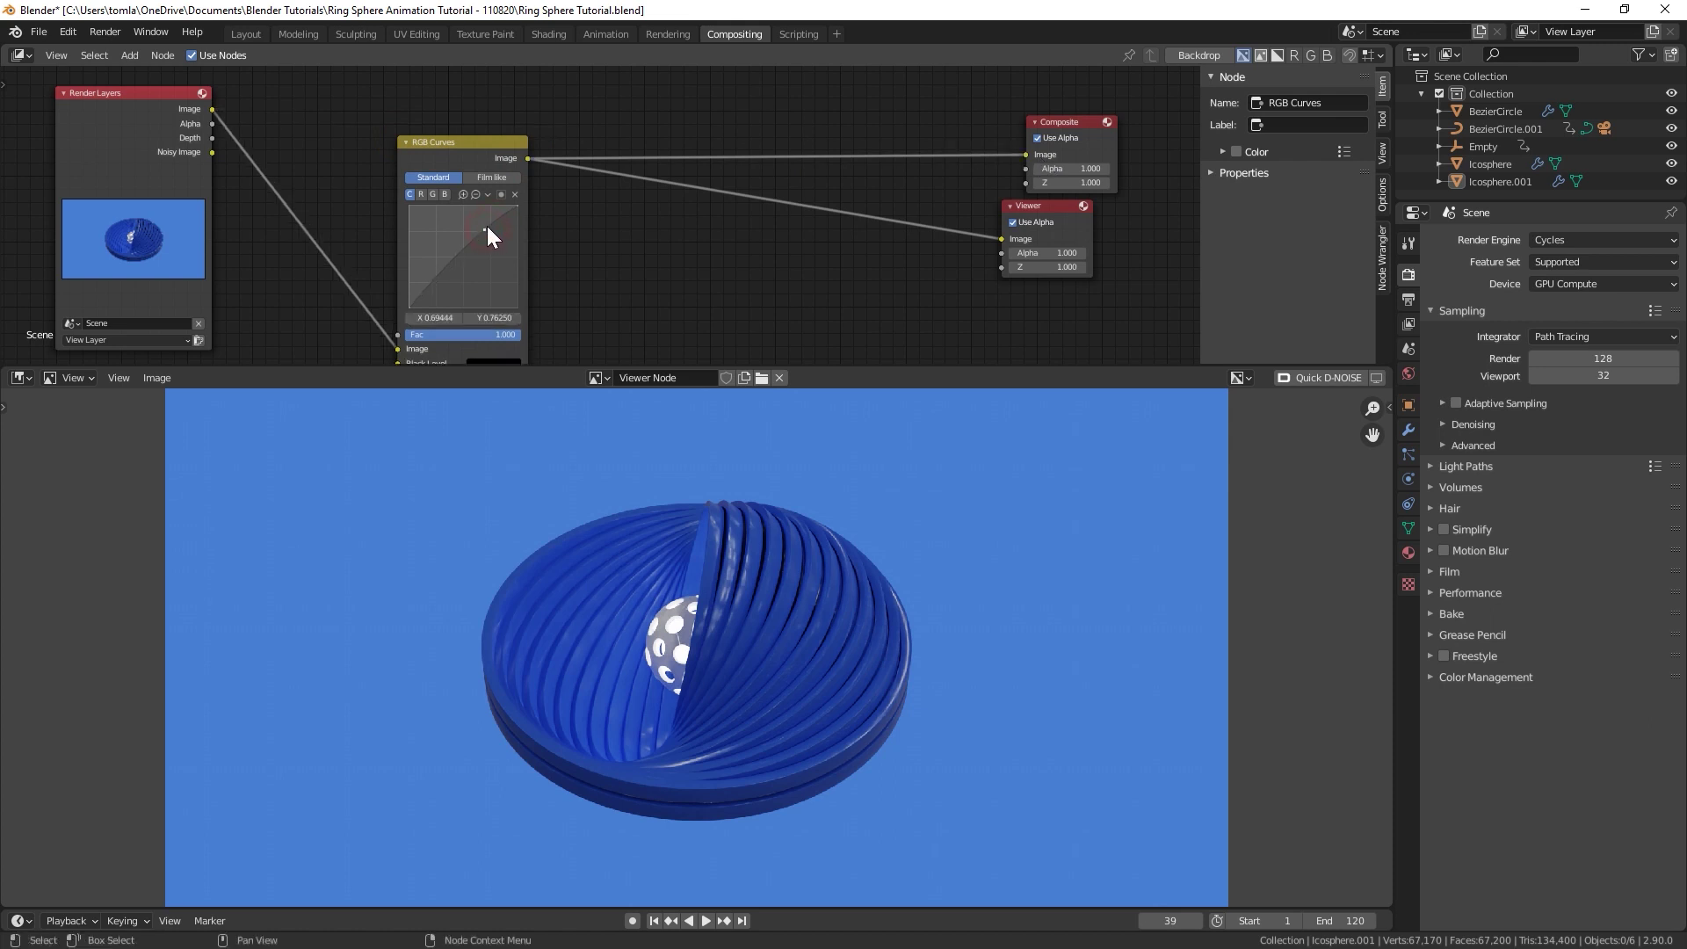
left_click_drag(435, 283, 443, 281)
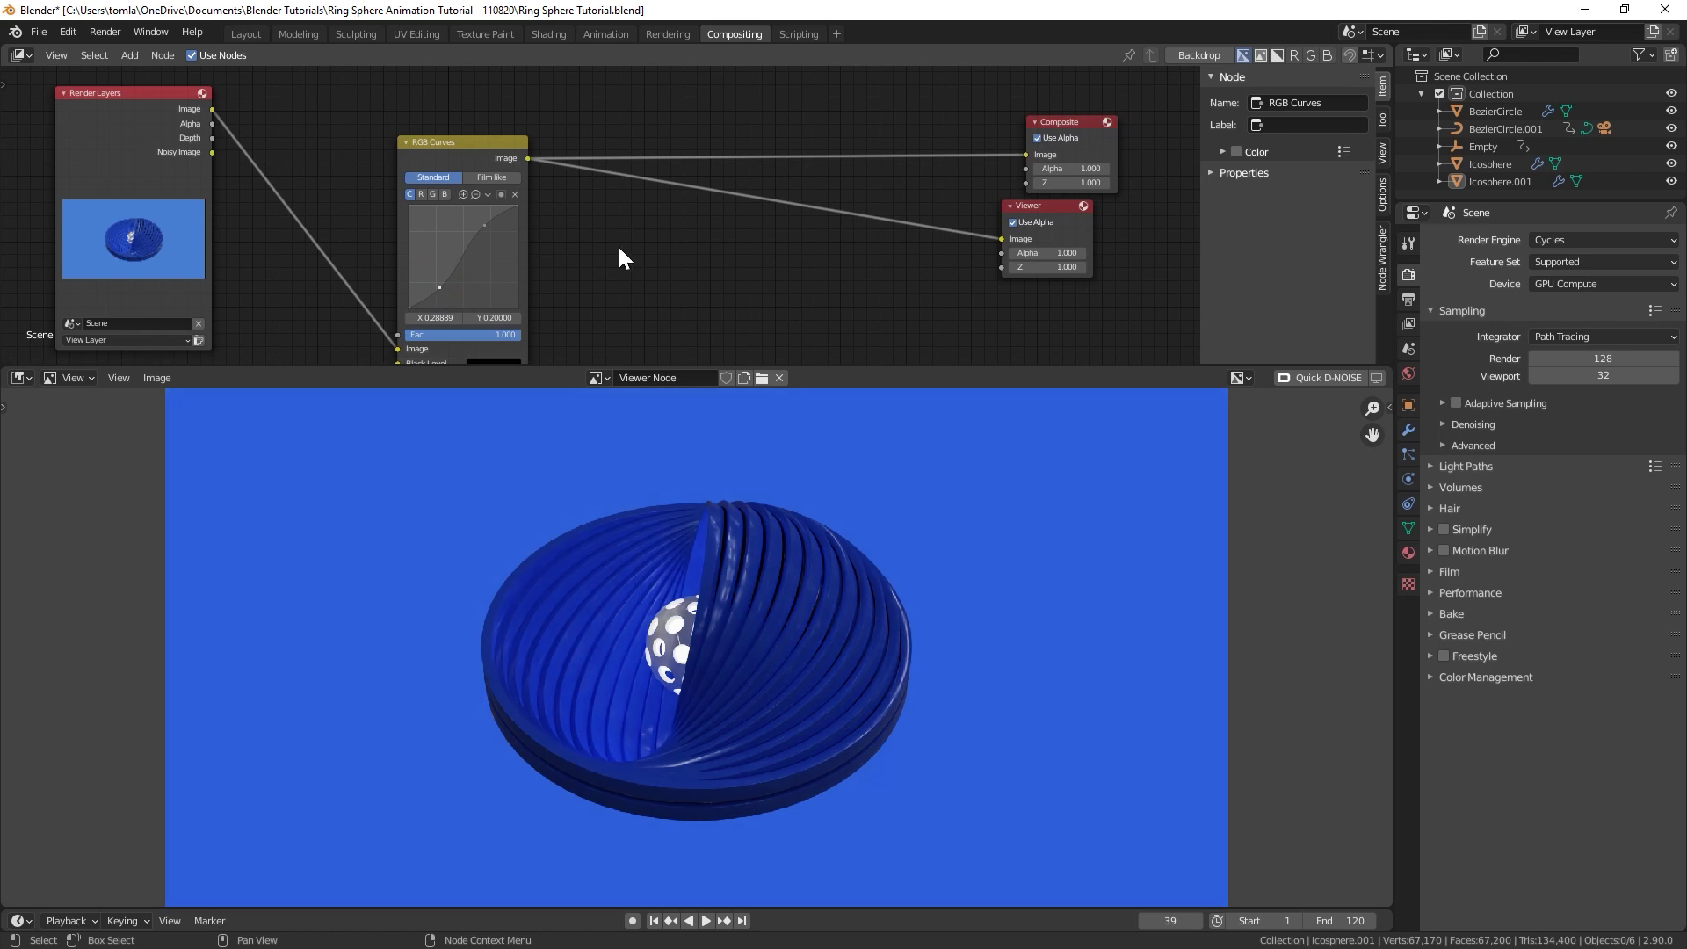
Step: Insert a Glare node after RGB Curves, set it to Fog Glow and give it a size of 9
key("shift+a")
mouse_move(578, 282)
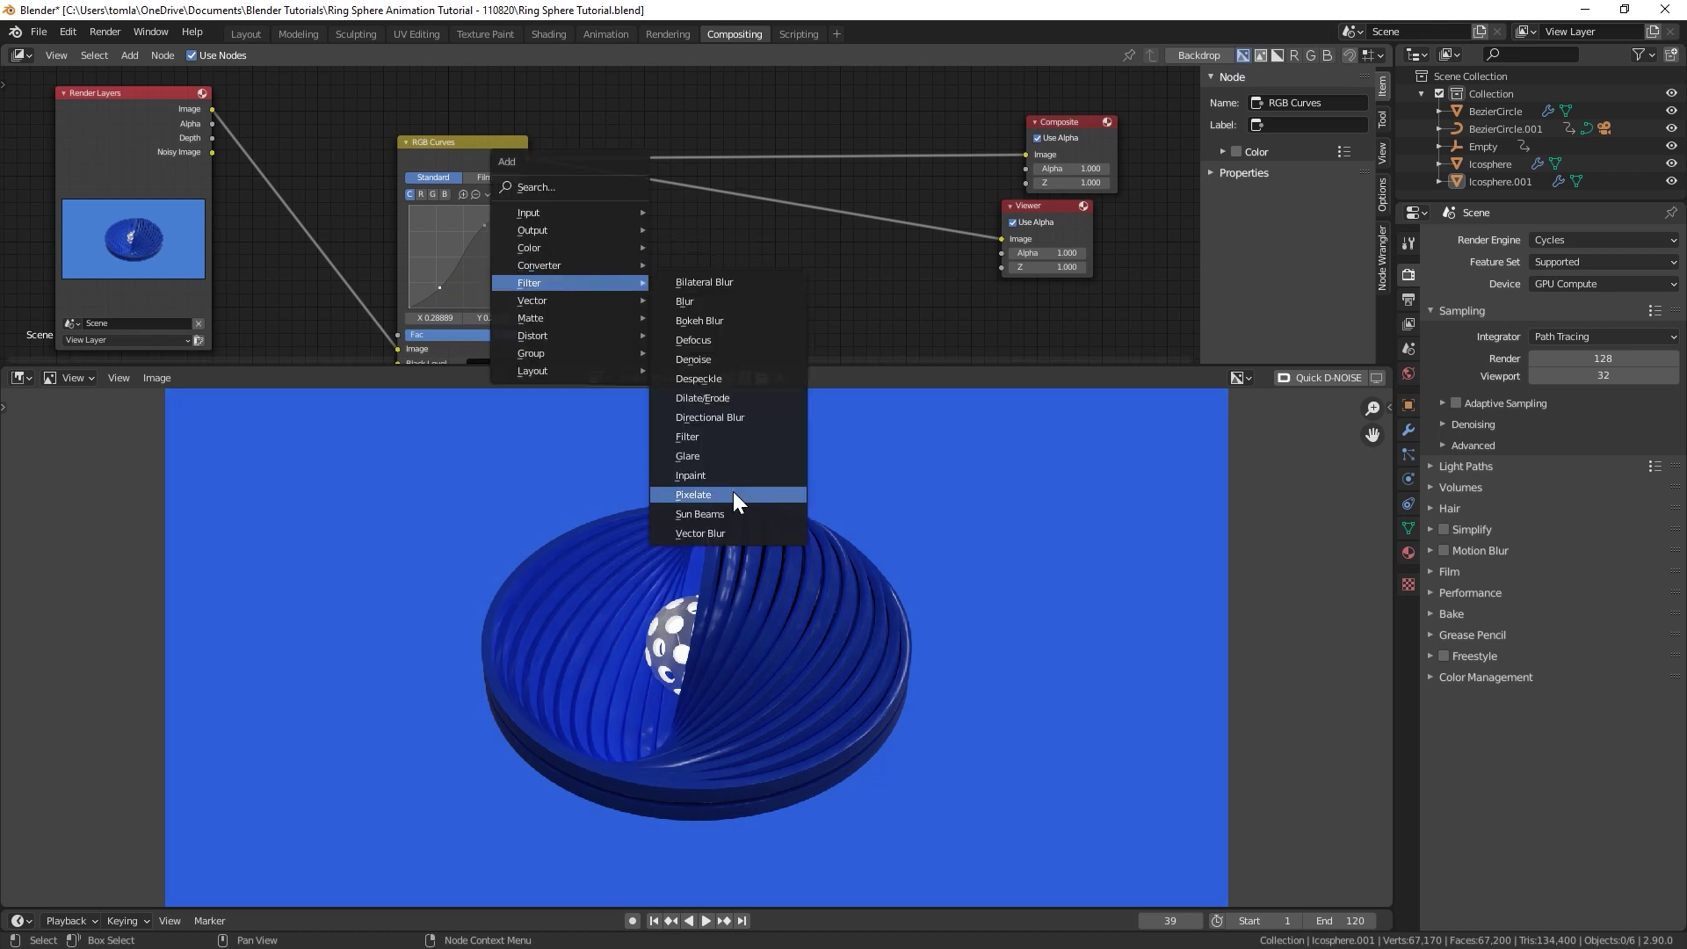
left_click(726, 457)
left_click(687, 180)
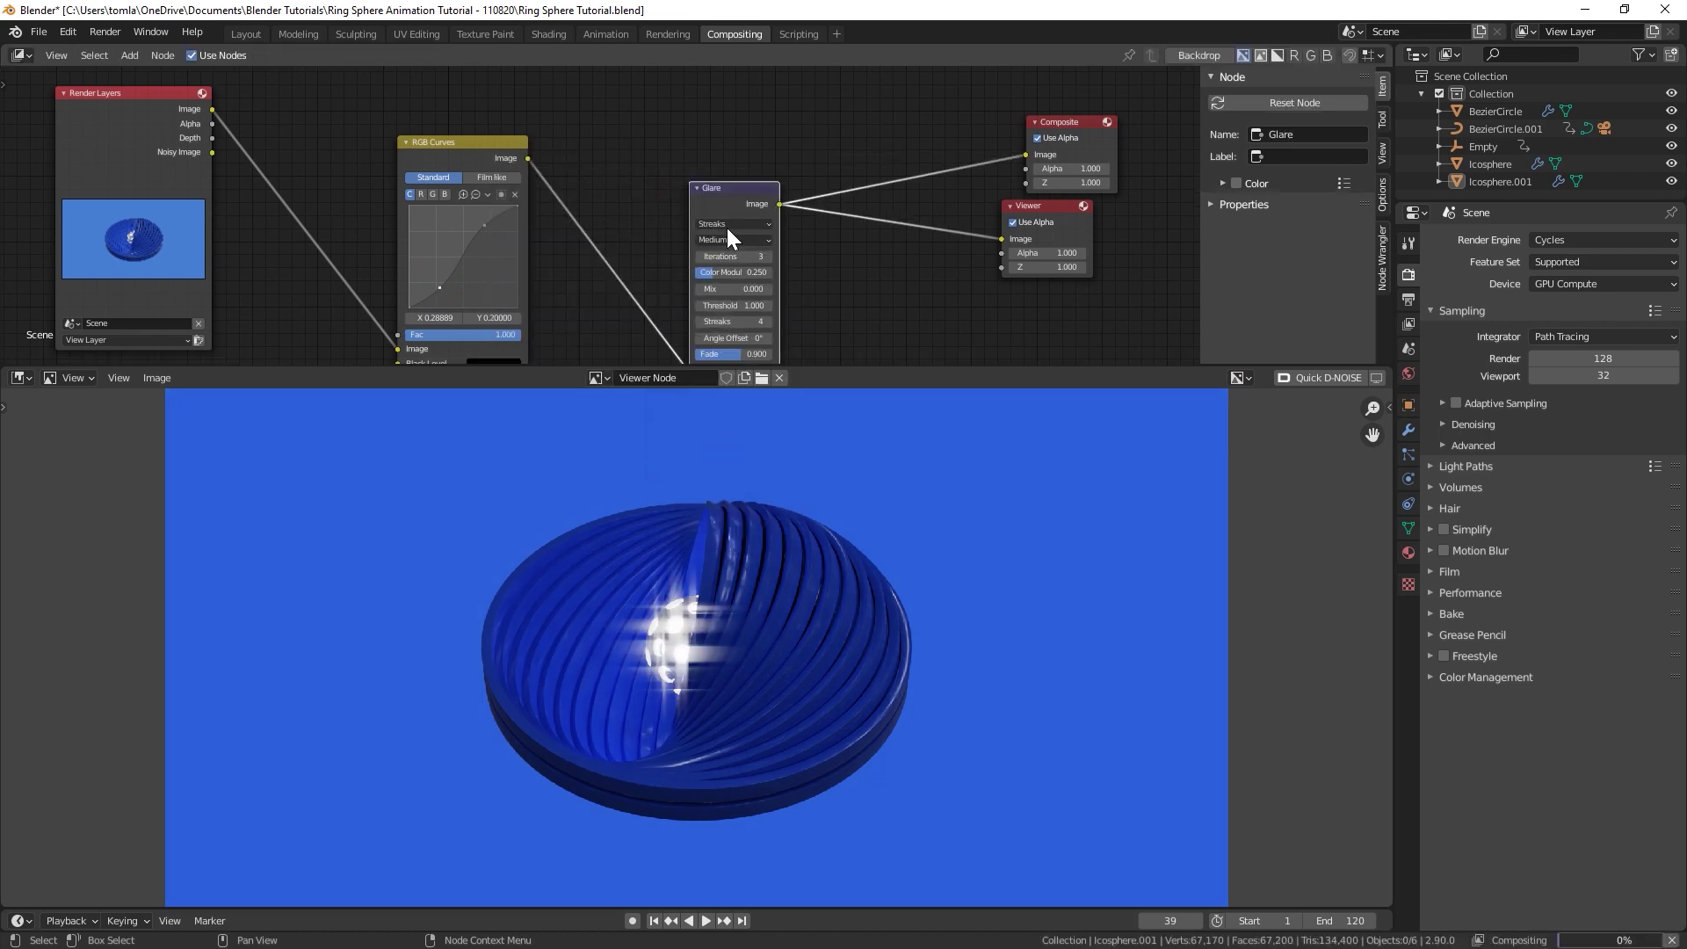
left_click(718, 223)
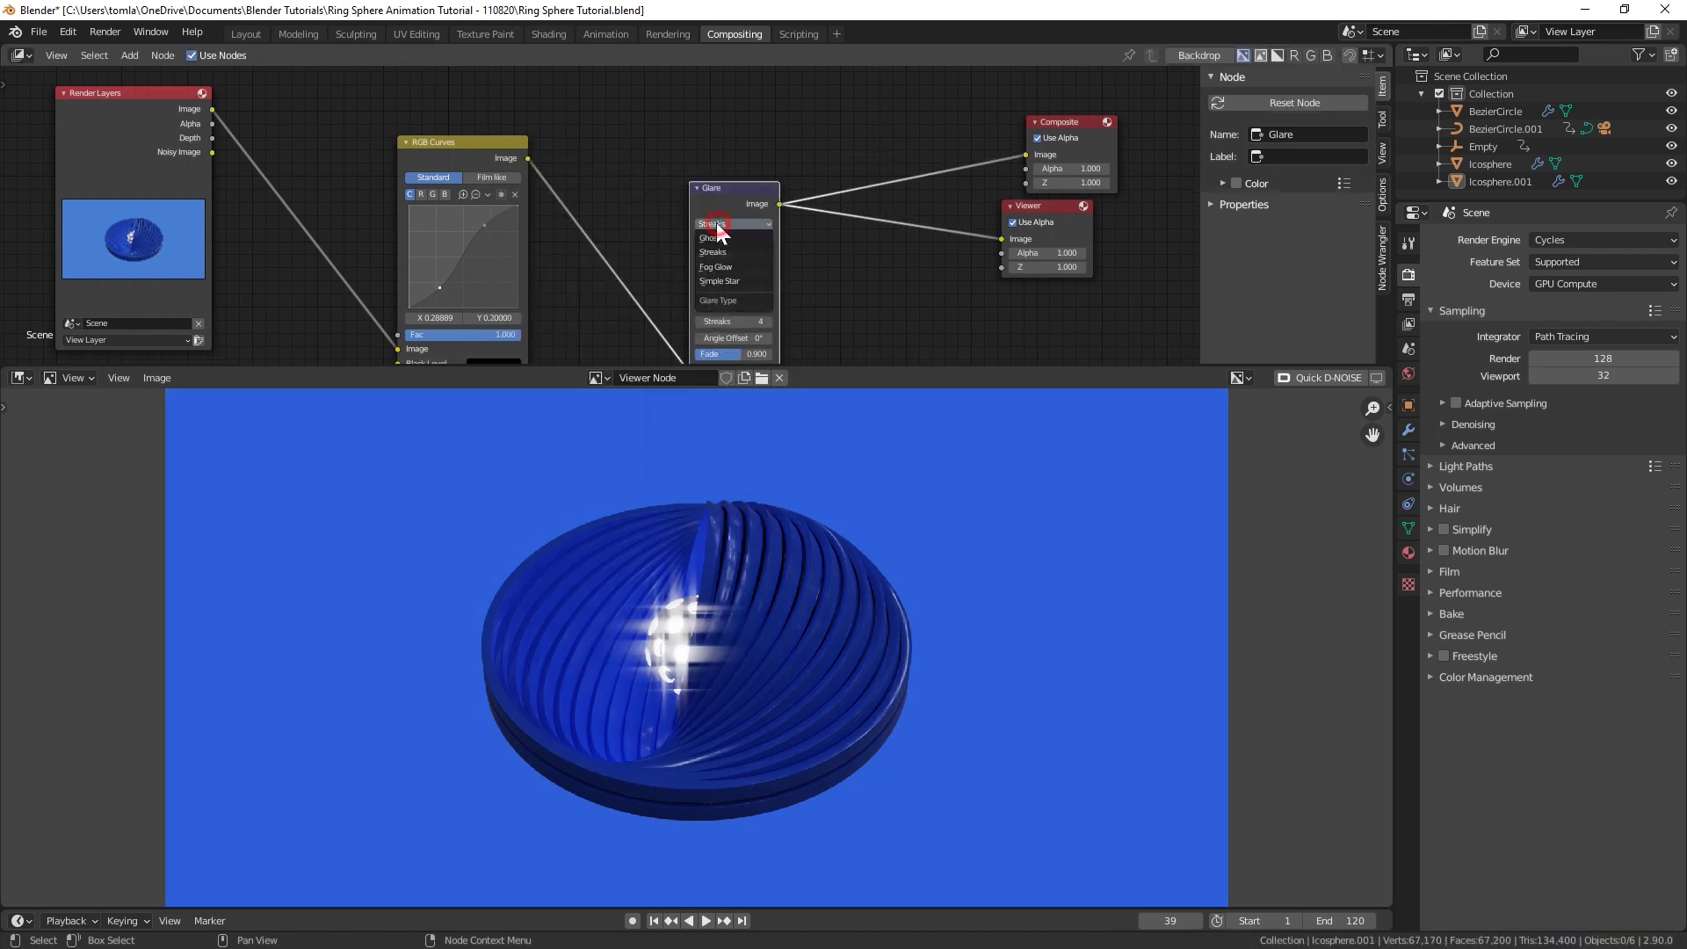
left_click(745, 267)
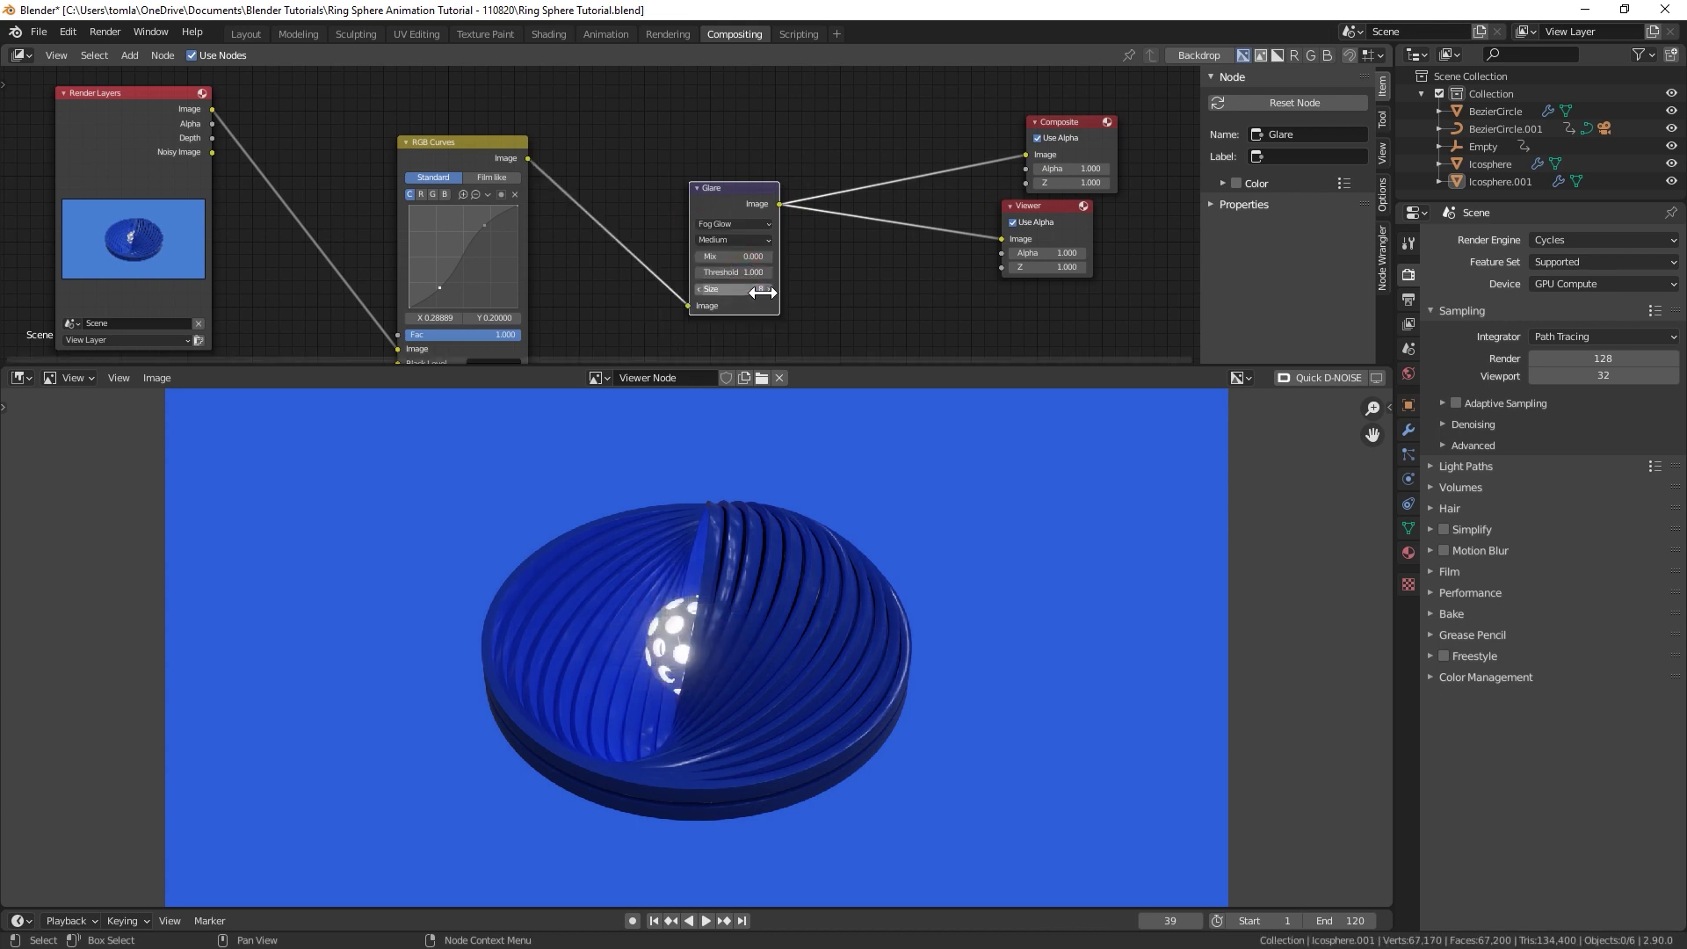
left_click(767, 290)
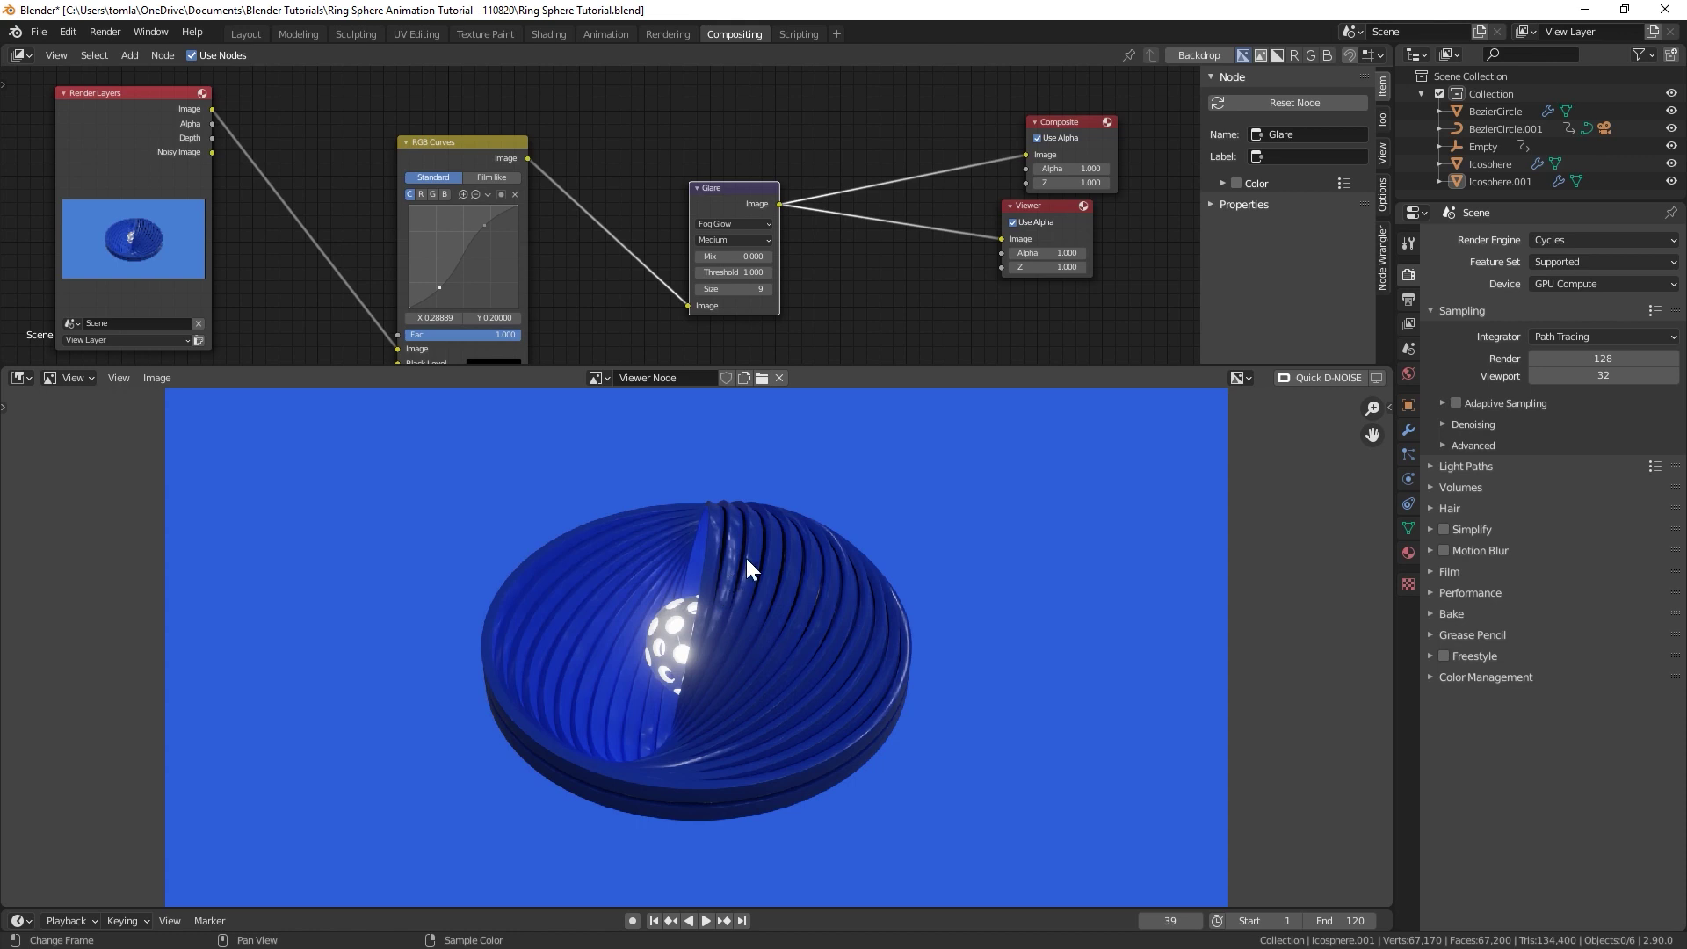
Step: Soften the RGB curve by moving its upper point to about X 0.72, Y 0.79, and return to the Layout workspace
middle_click_drag(758, 572, 776, 516)
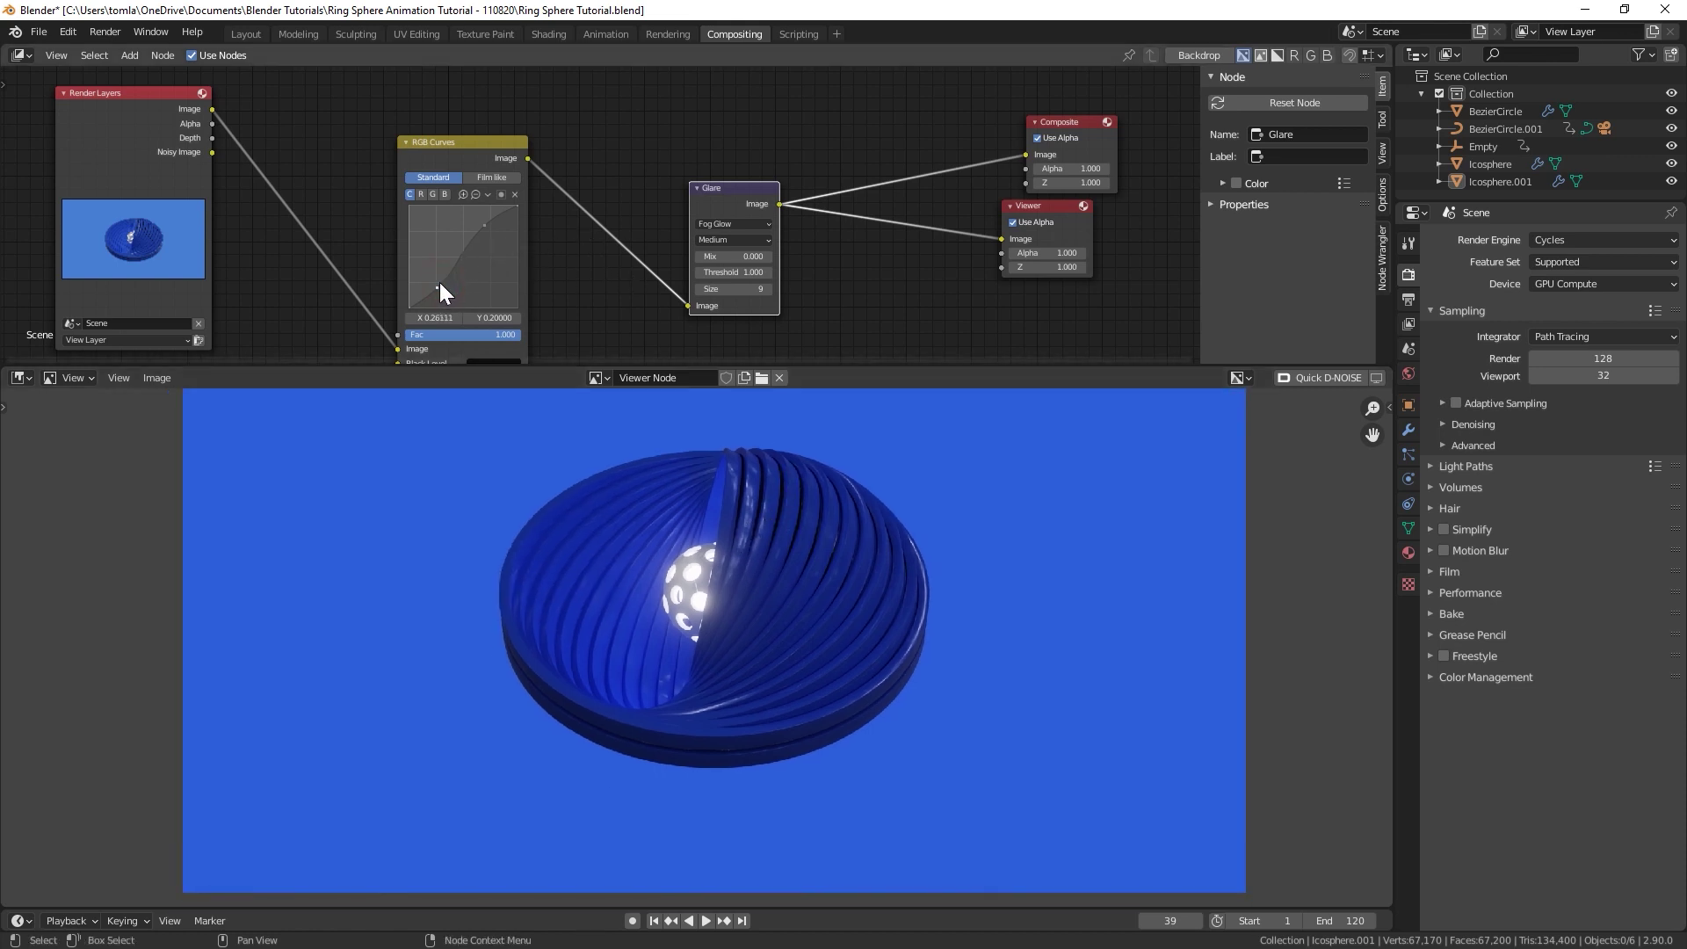
left_click(484, 226)
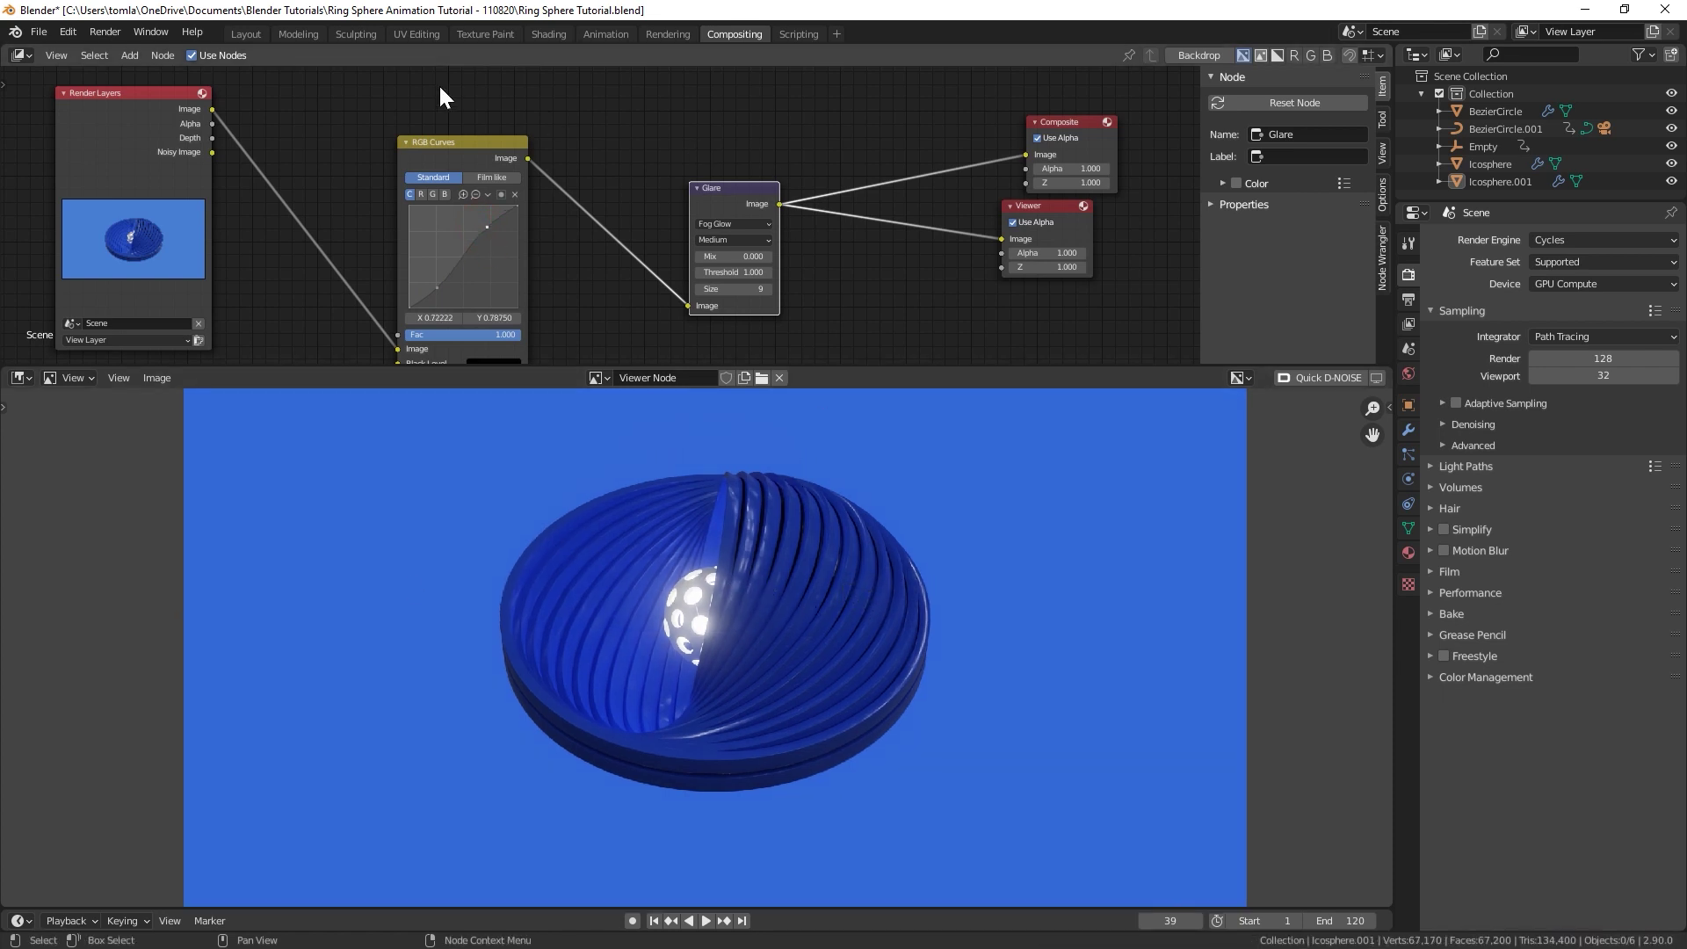
left_click(257, 35)
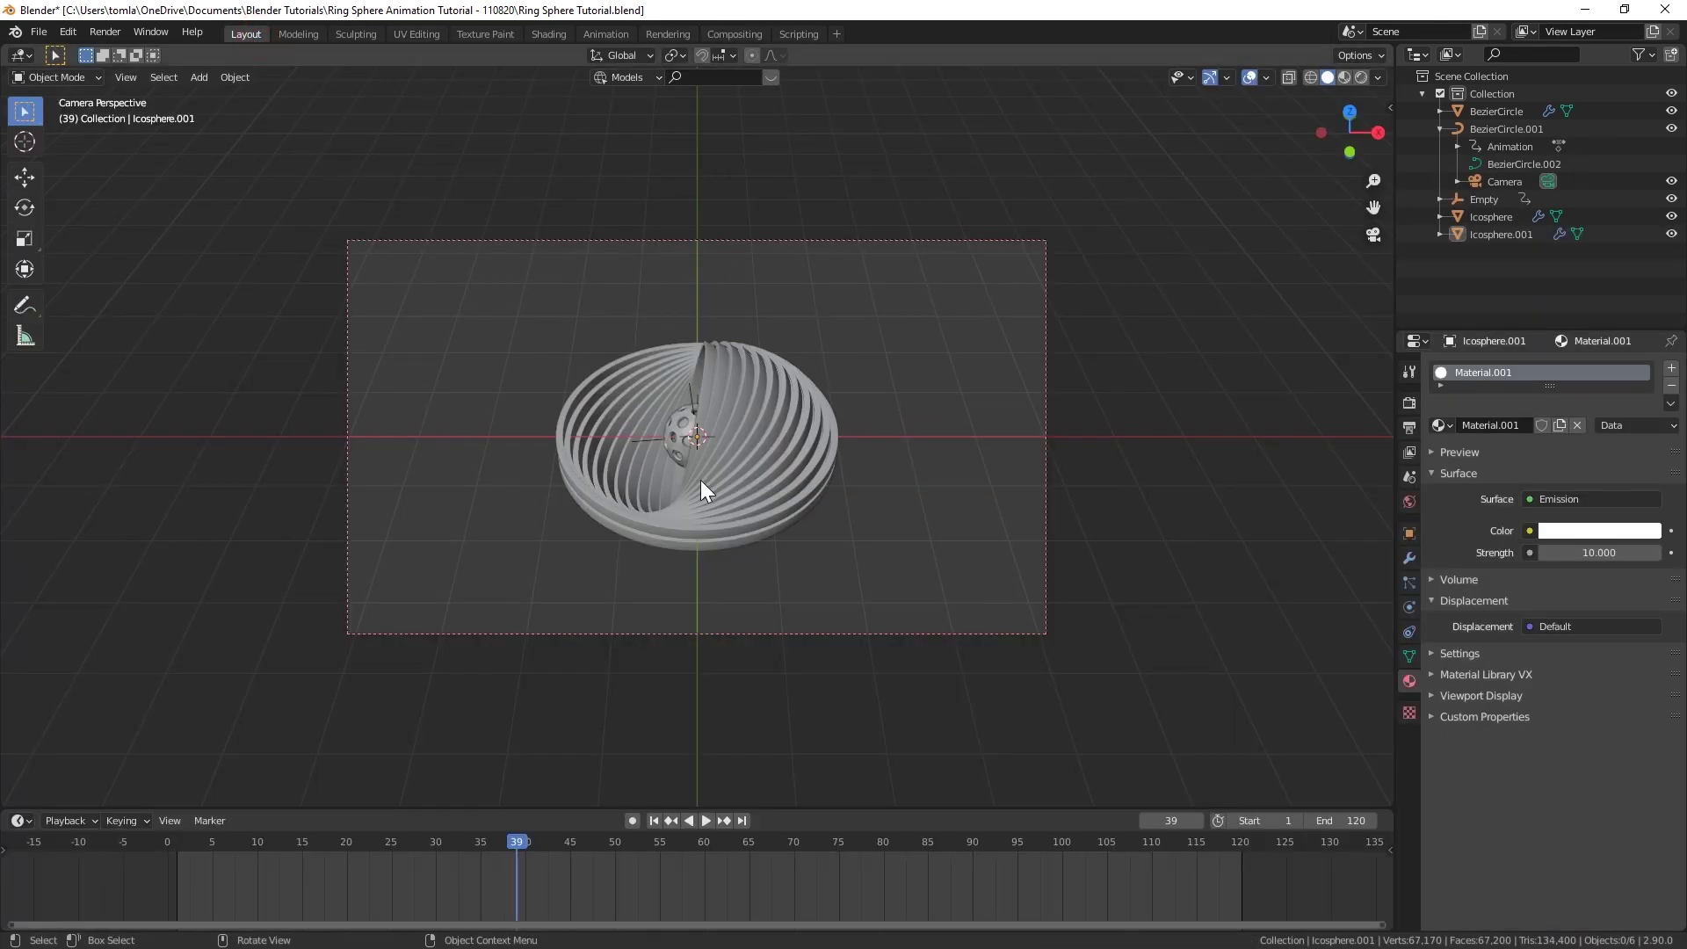
Step: Add an area light, move it above and to one side of the ring sphere, and rotate it toward the rings
key("shift+a")
mouse_move(645, 689)
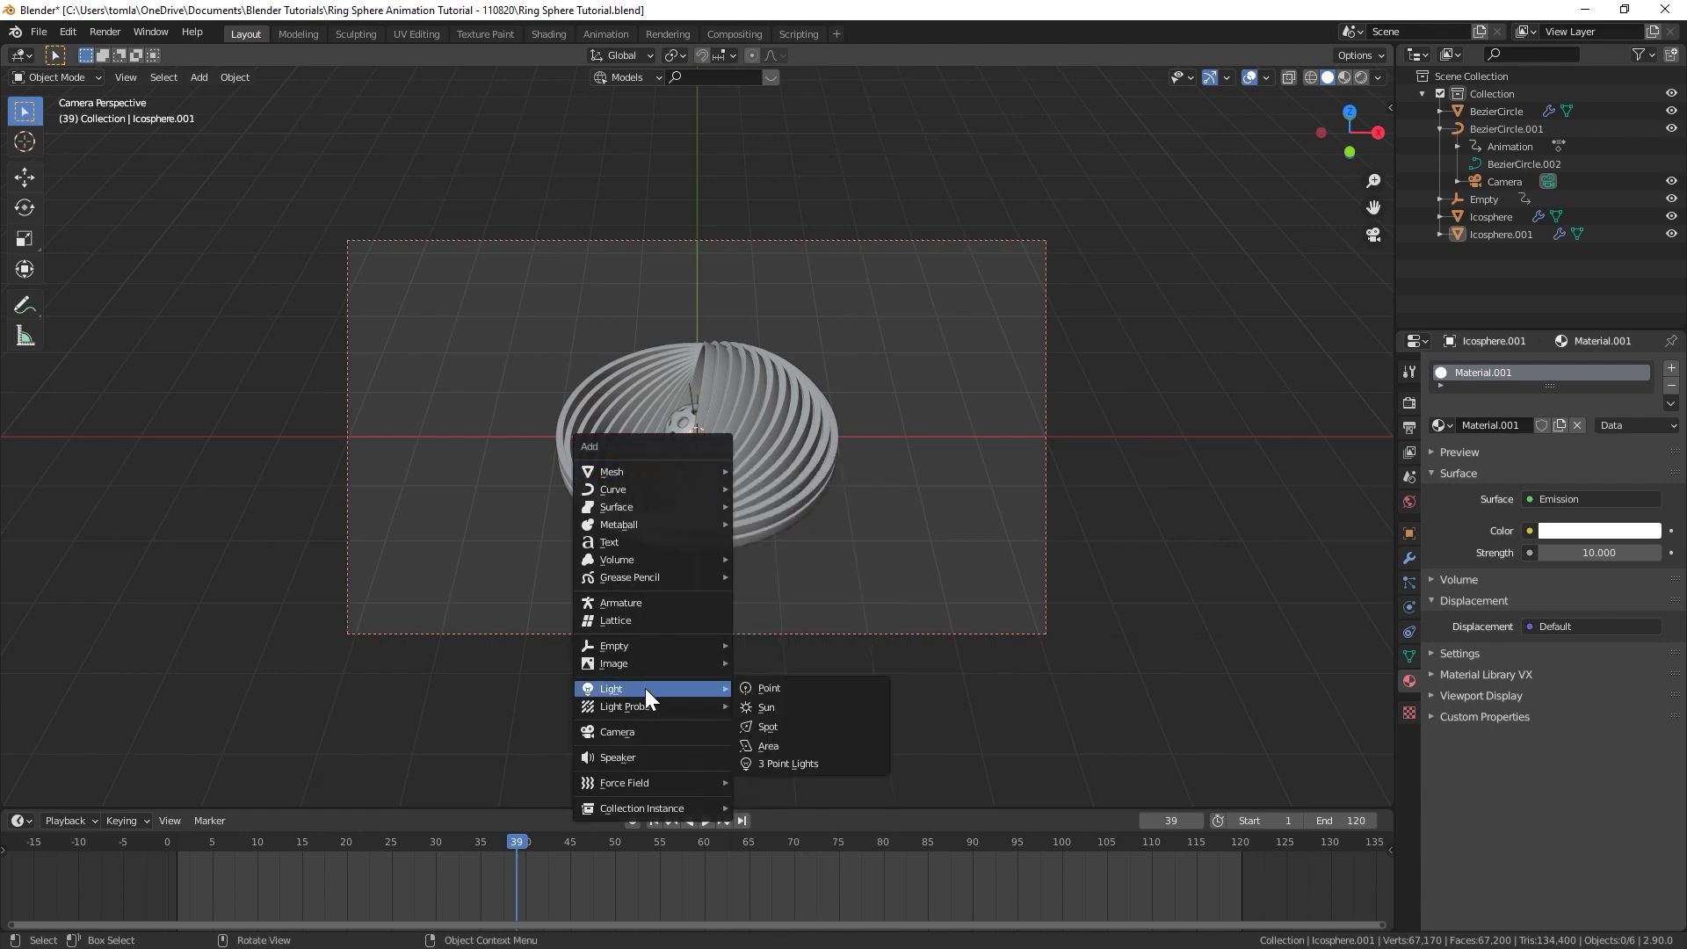
left_click(768, 746)
key("KP_7")
key("g")
left_click(834, 227)
key("r")
left_click(904, 352)
Step: Set the area light's emission strength to 5 in the Shading workspace
left_click(548, 34)
left_click(685, 657)
type("5")
key("Return")
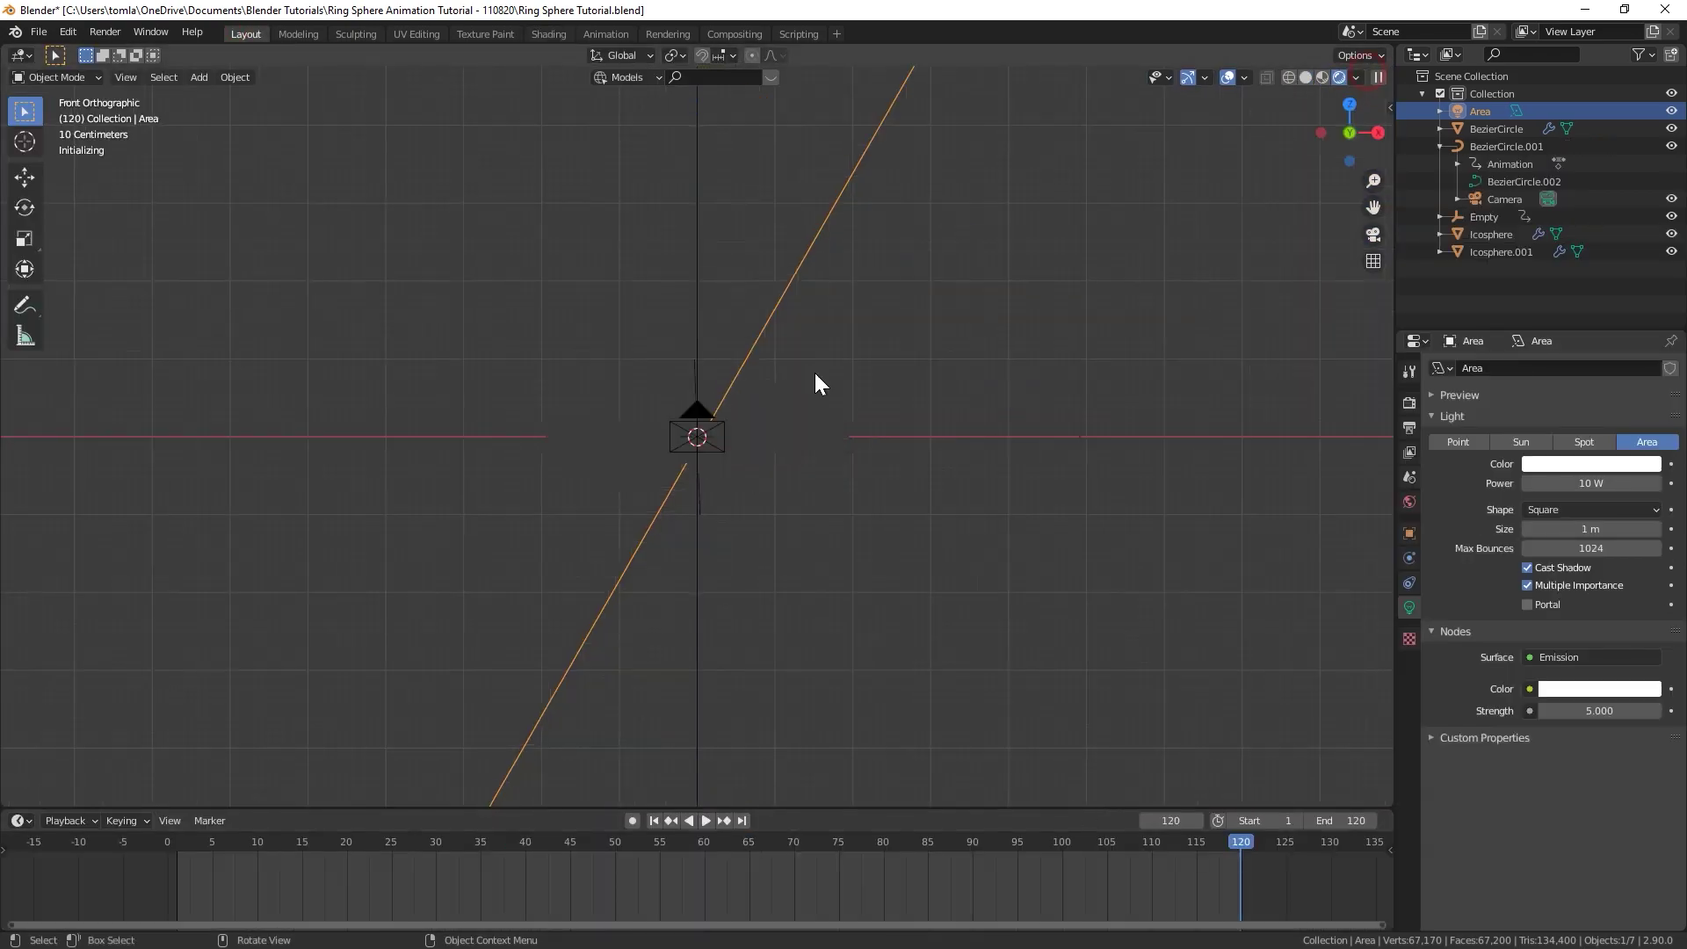
Step: Duplicate the area light, angle the copy at the rings from below with strength 8, and check it through the camera
key("shift+d")
key("r")
left_click(715, 677)
key("KP_0")
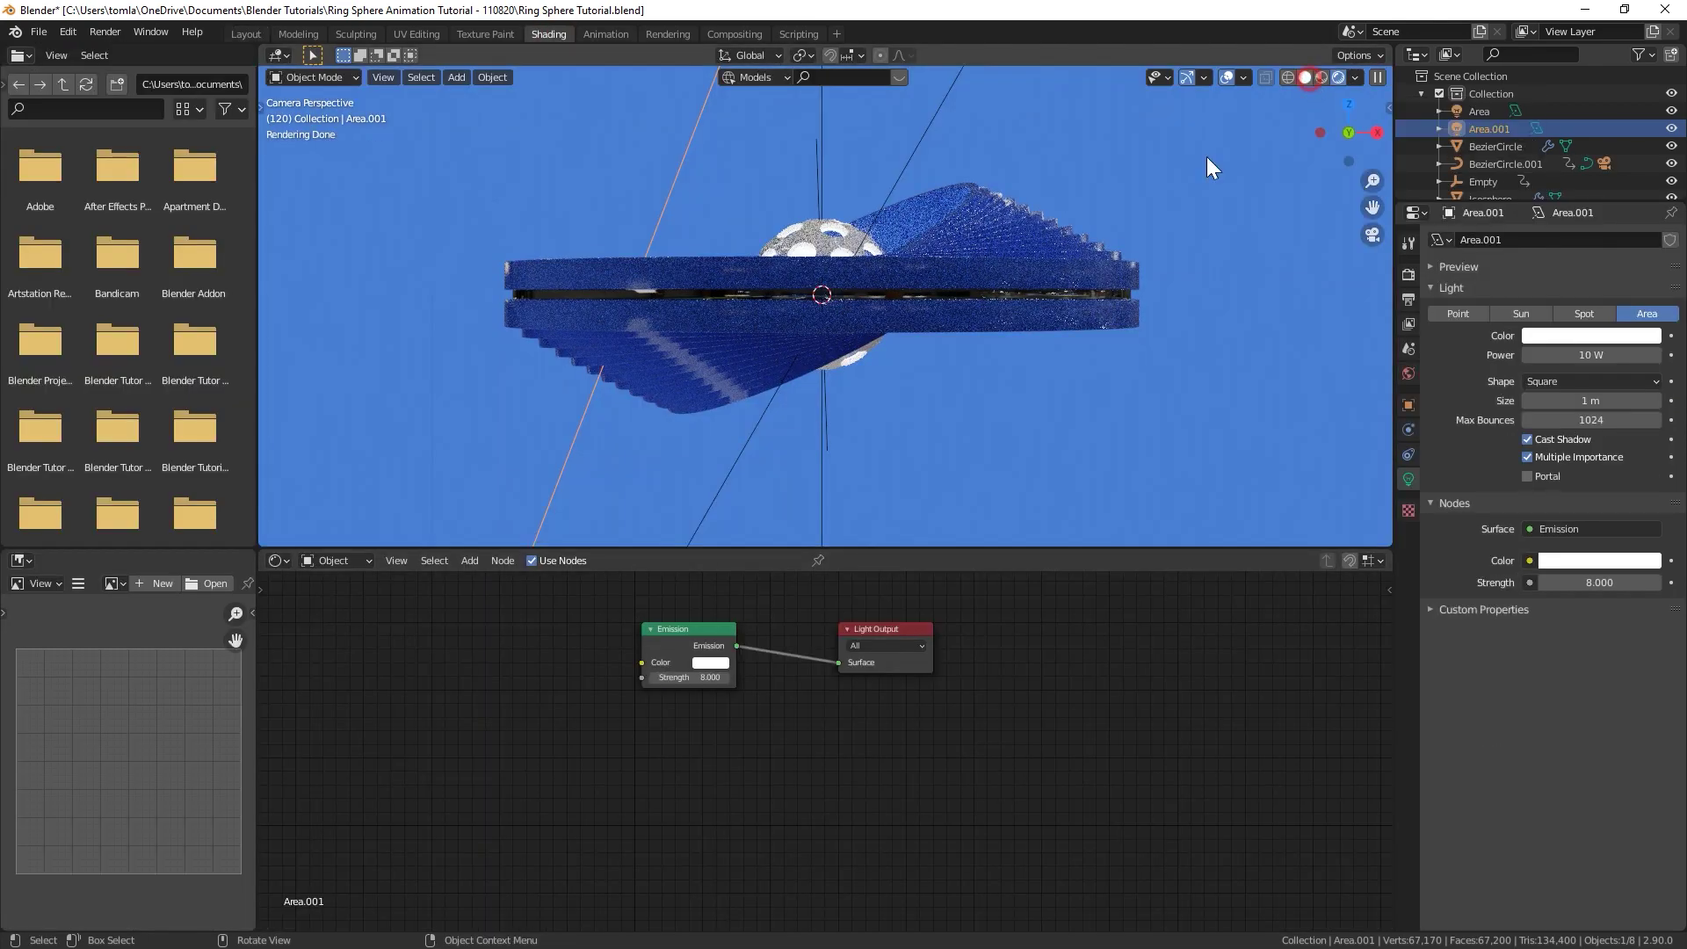
Step: Play the animation from outside the camera to examine the perforated centre sphere, and select that sphere
middle_click_drag(1206, 167, 725, 306)
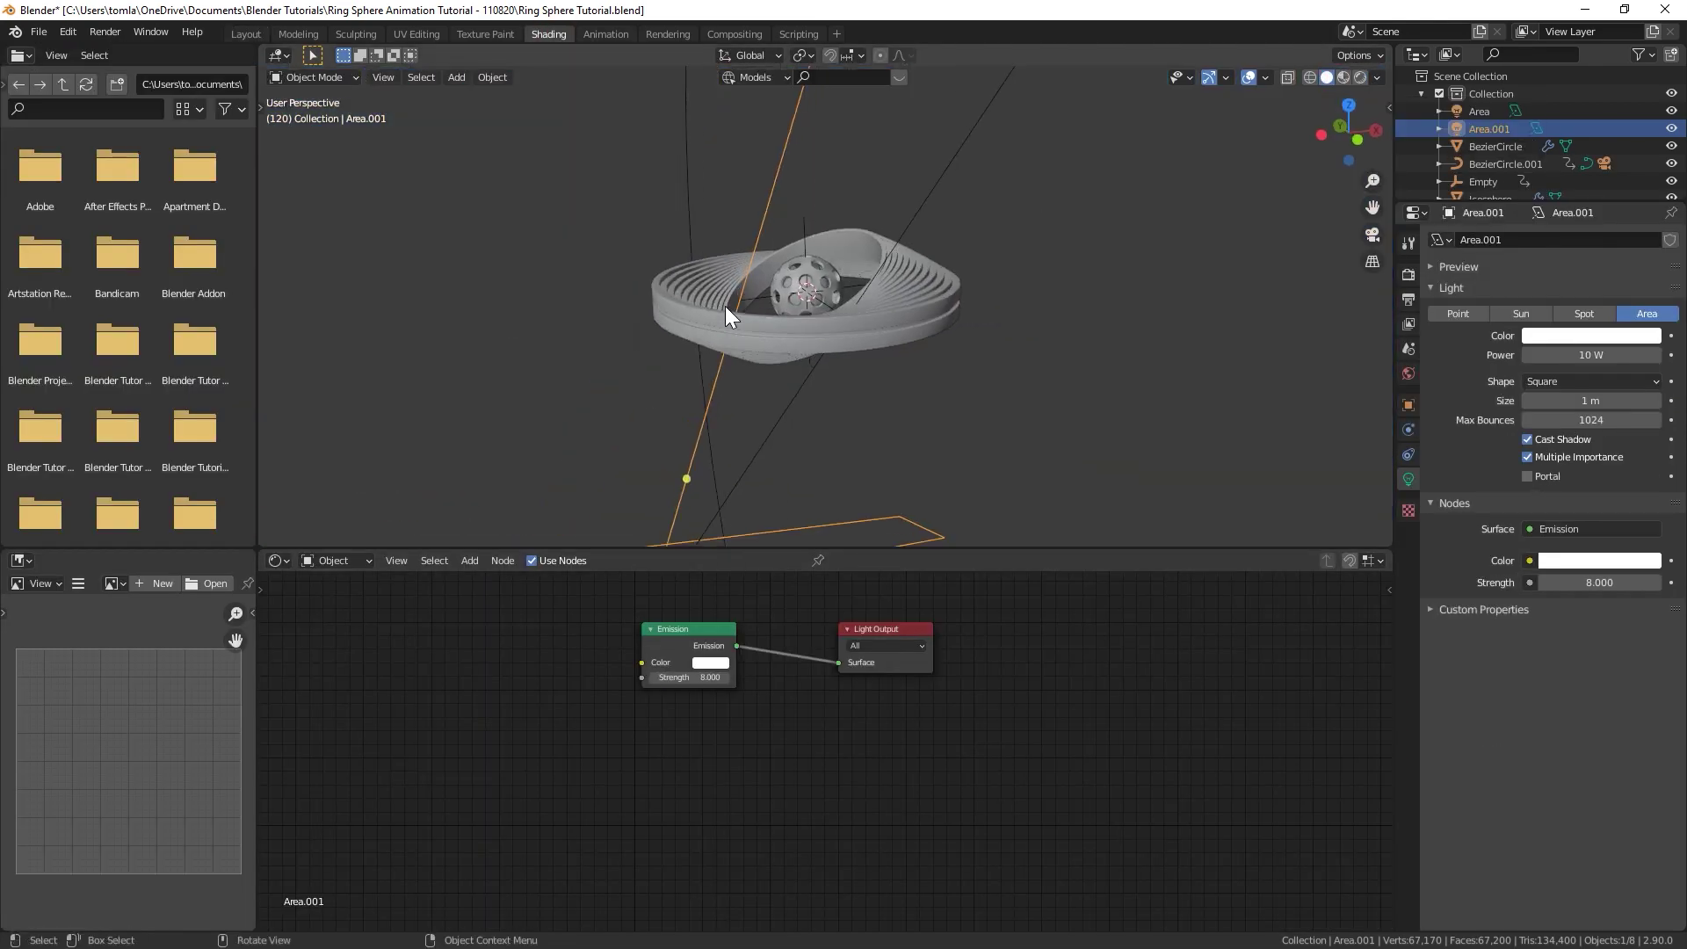
left_click(967, 329)
key("space")
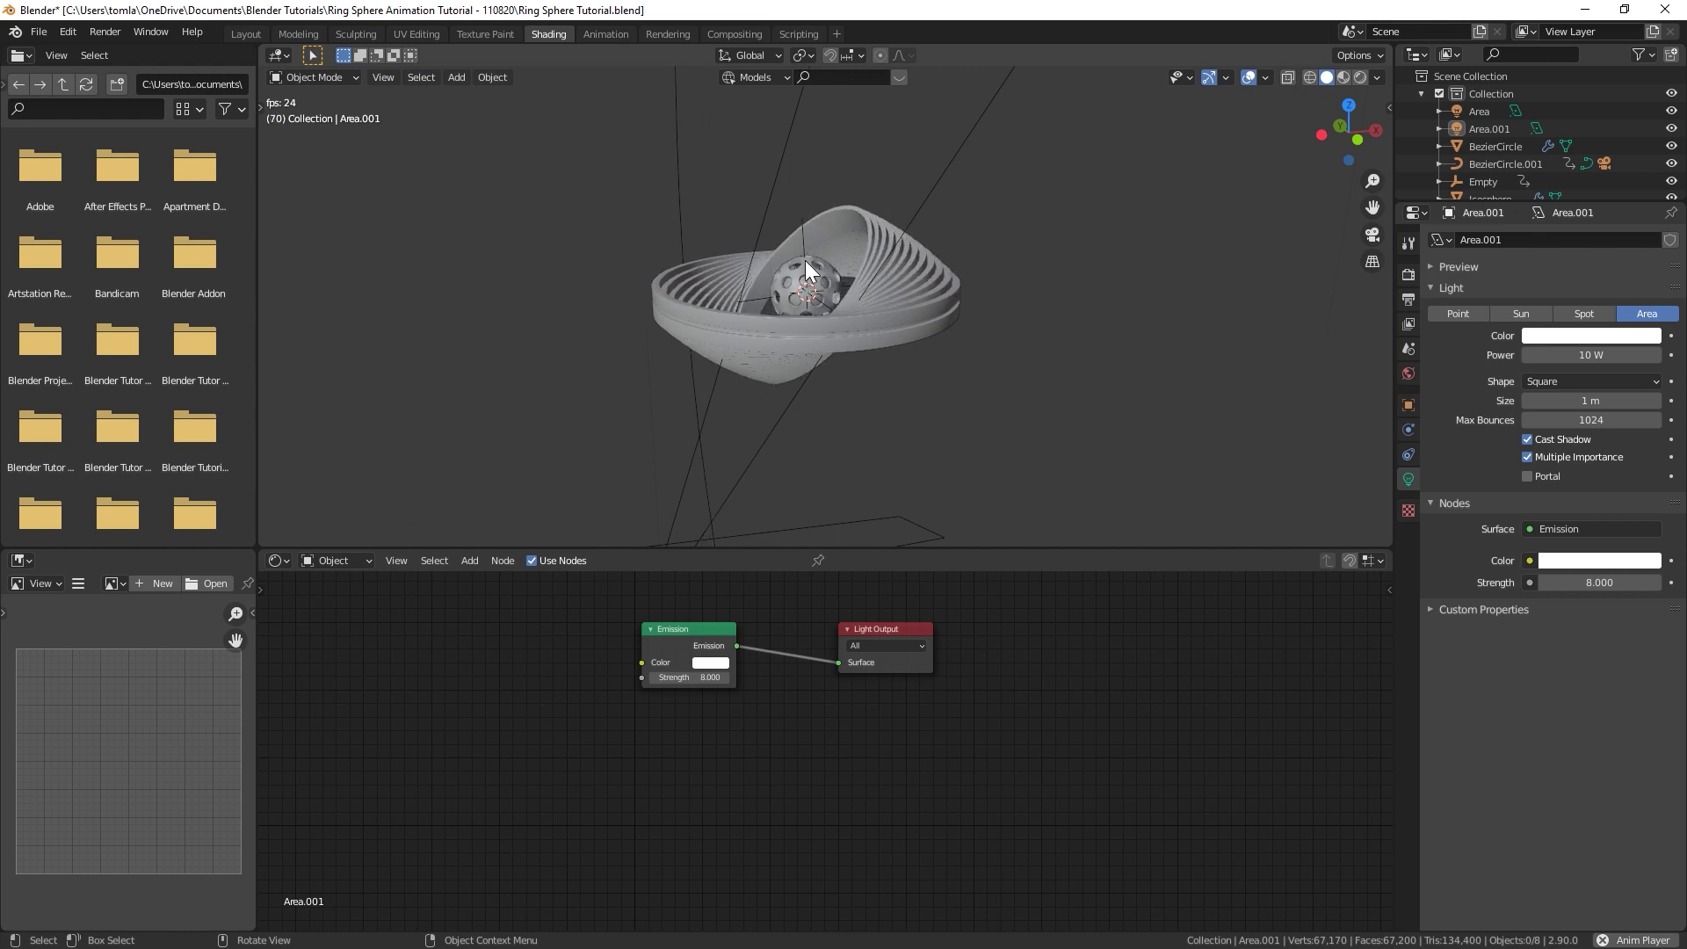
left_click(810, 266)
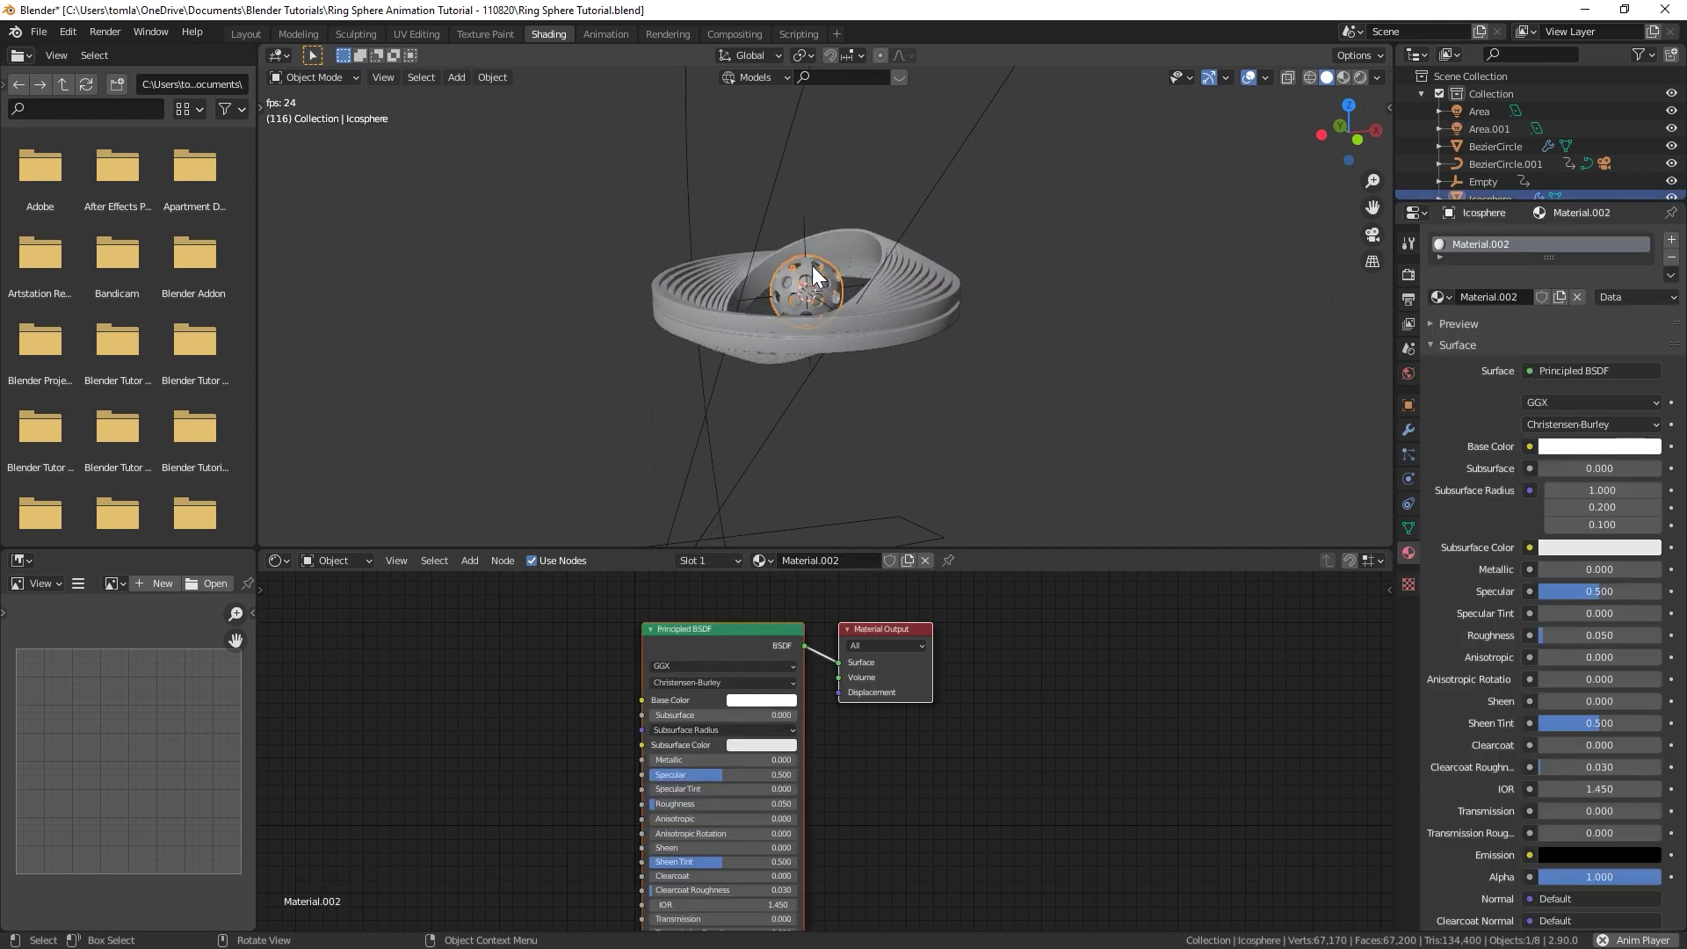
key("space")
Step: Insert a rotation keyframe for the perforated centre sphere at frame 1 in the Layout workspace
key("n")
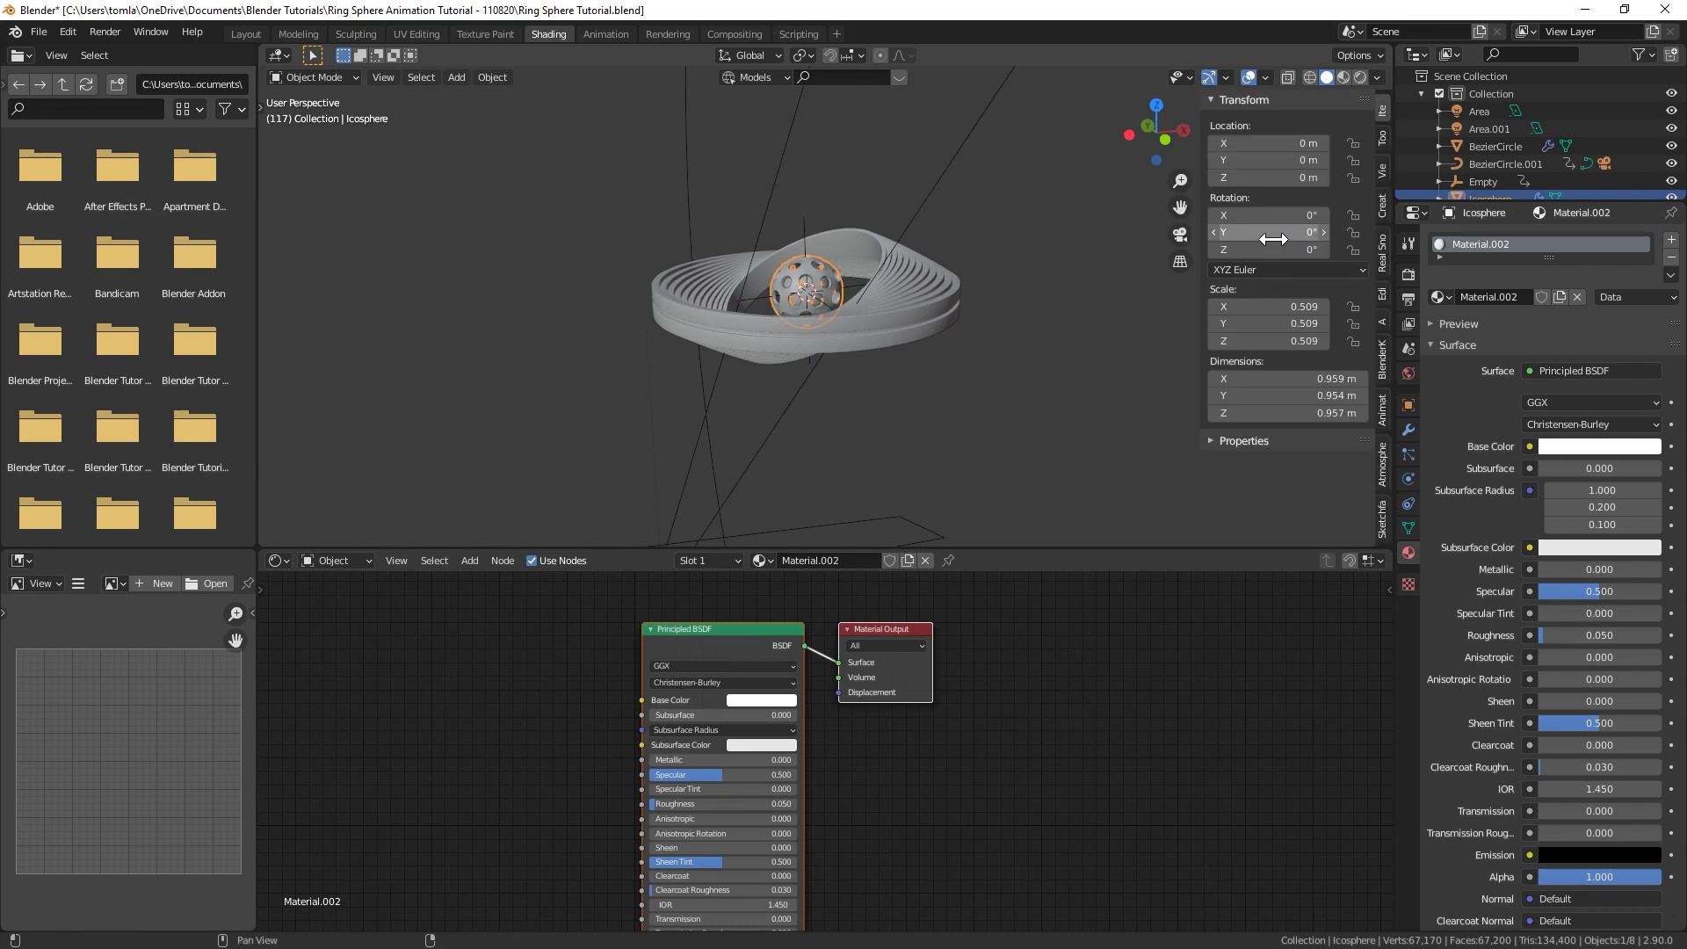
left_click(246, 36)
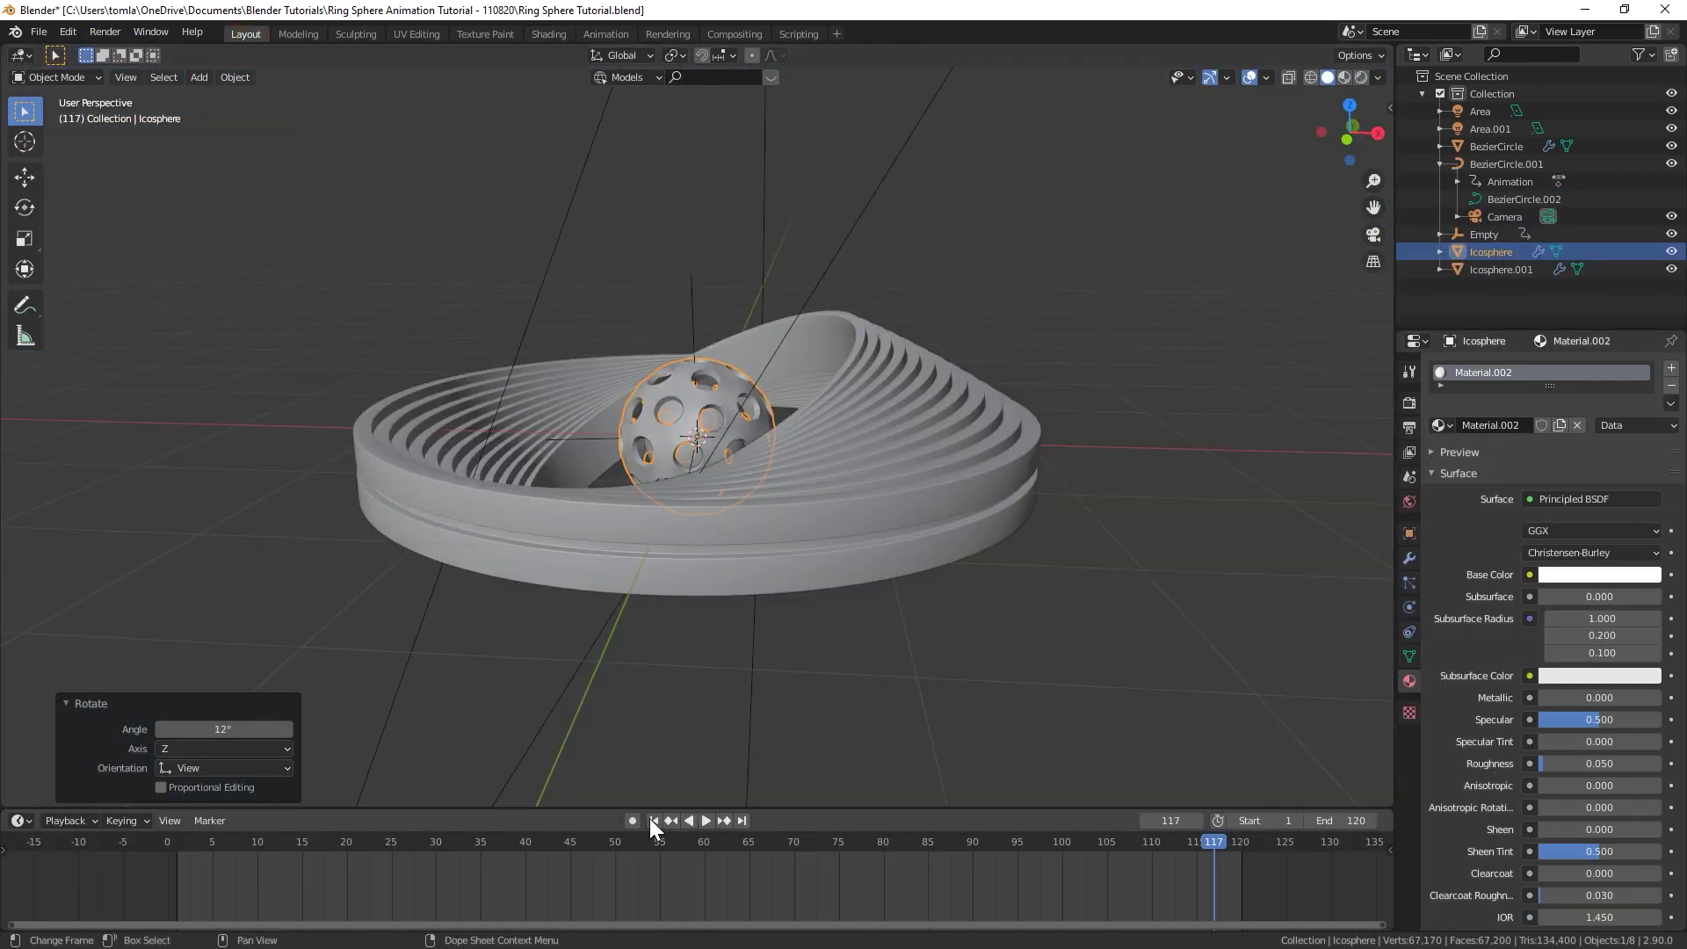
left_click(652, 820)
key("n")
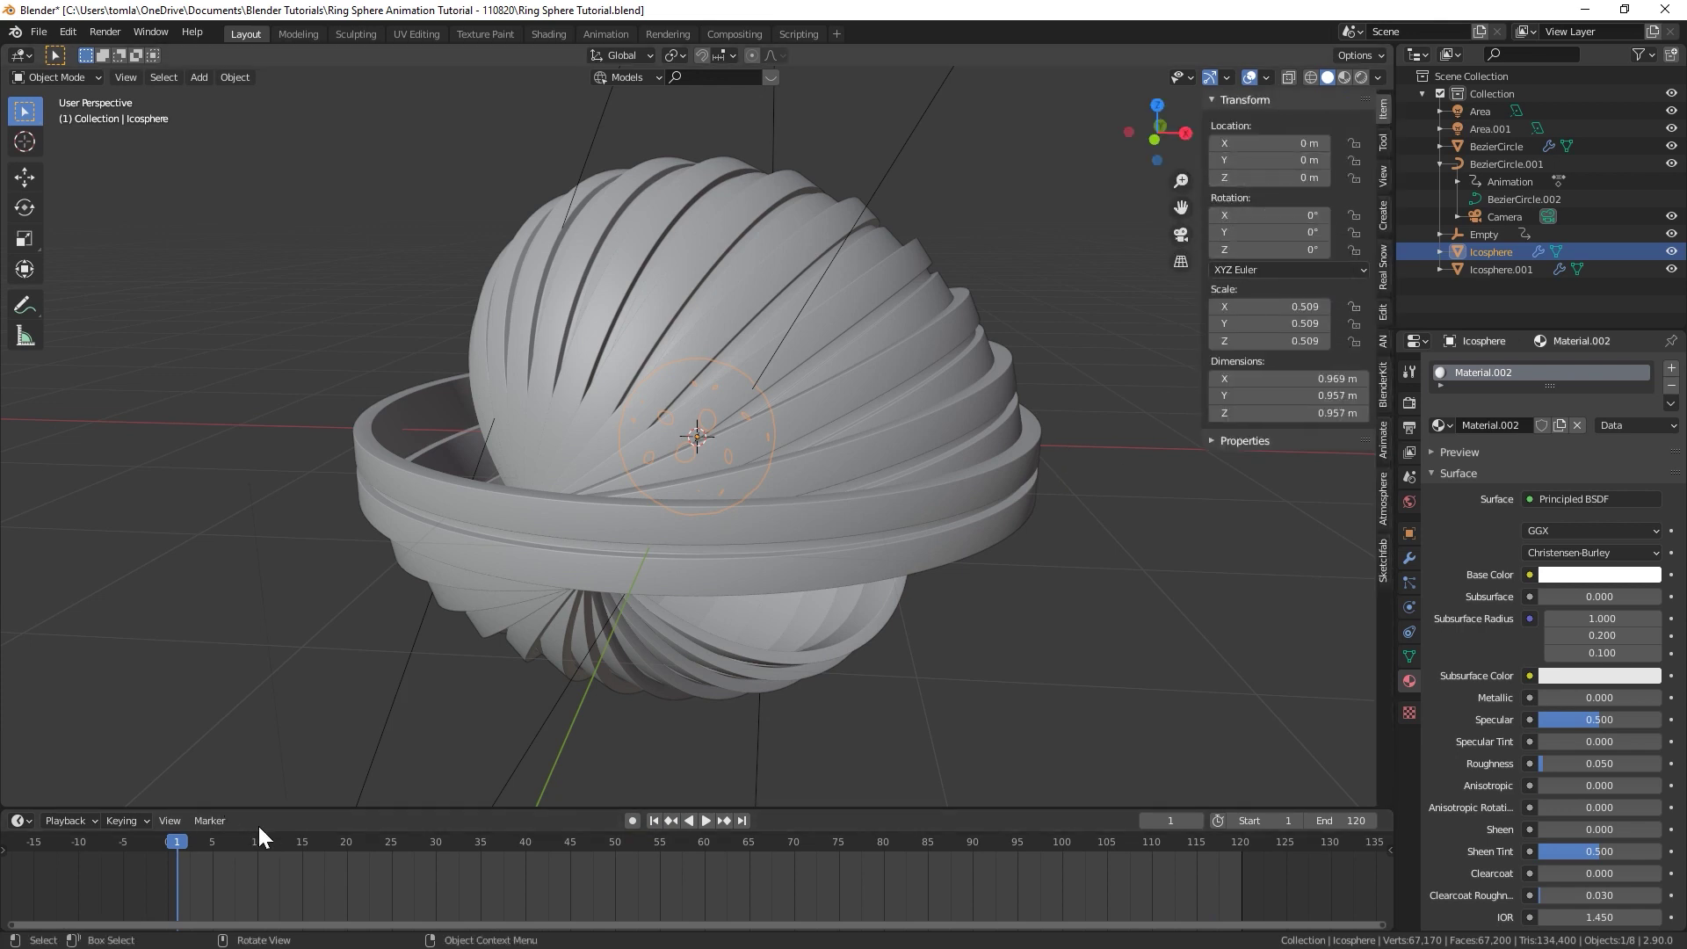
key("i")
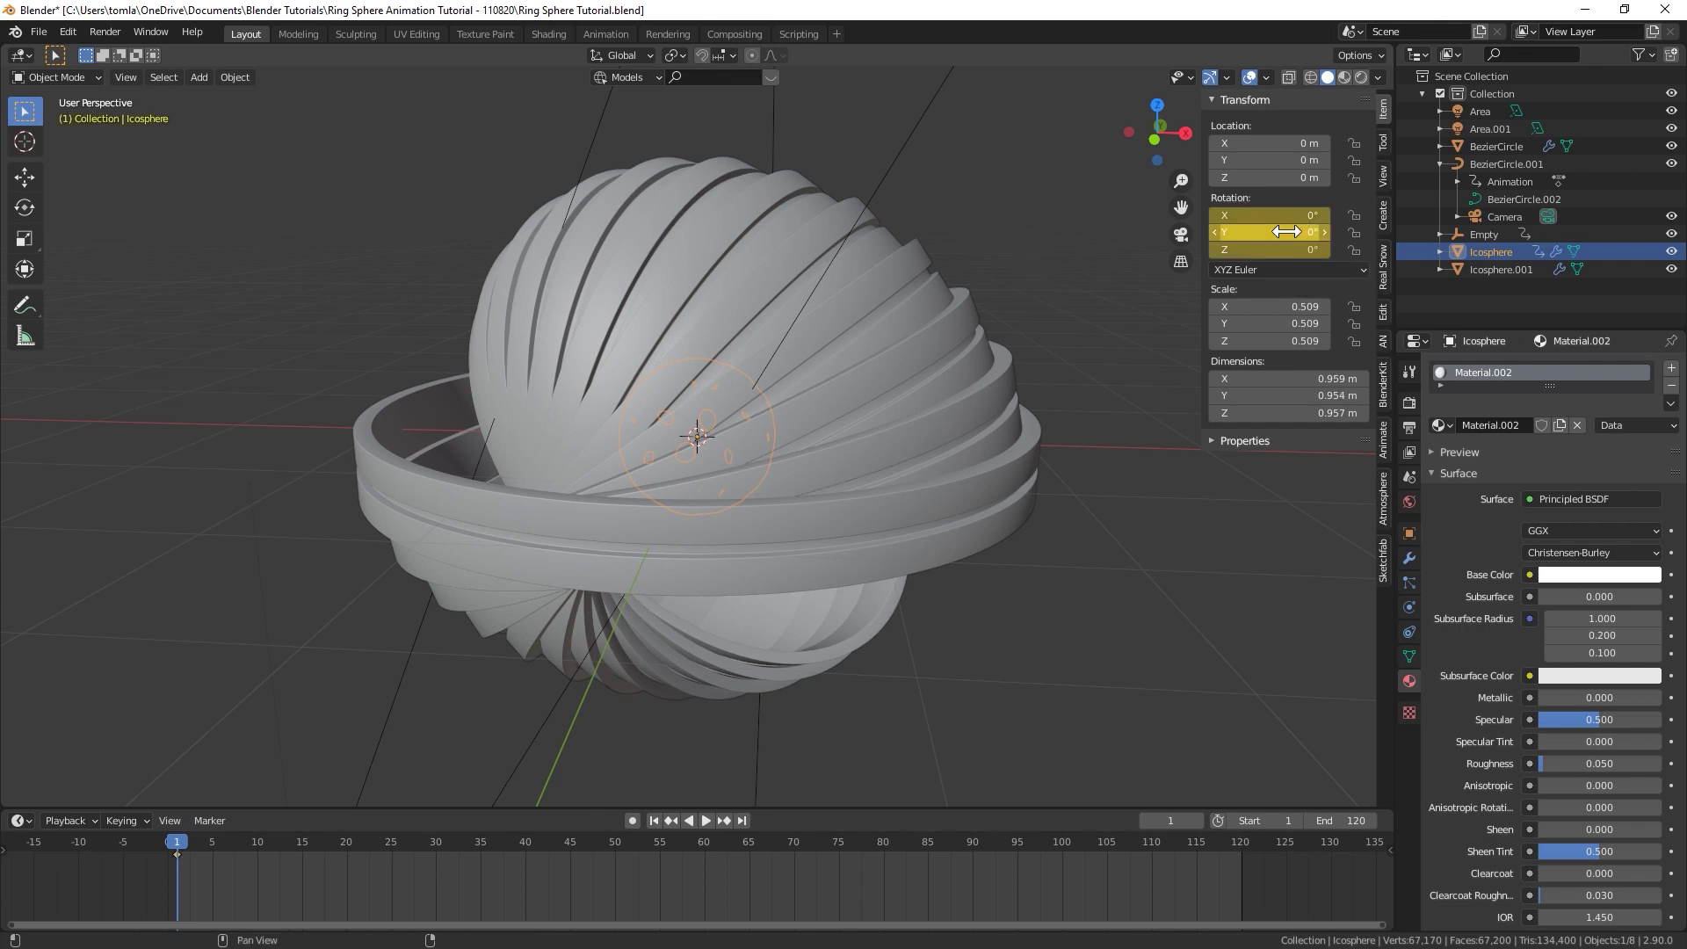
Step: At frame 120, set the sphere's rotation to X -90° and Z 120° and keyframe it
left_click(742, 820)
middle_click_drag(636, 451, 1305, 292)
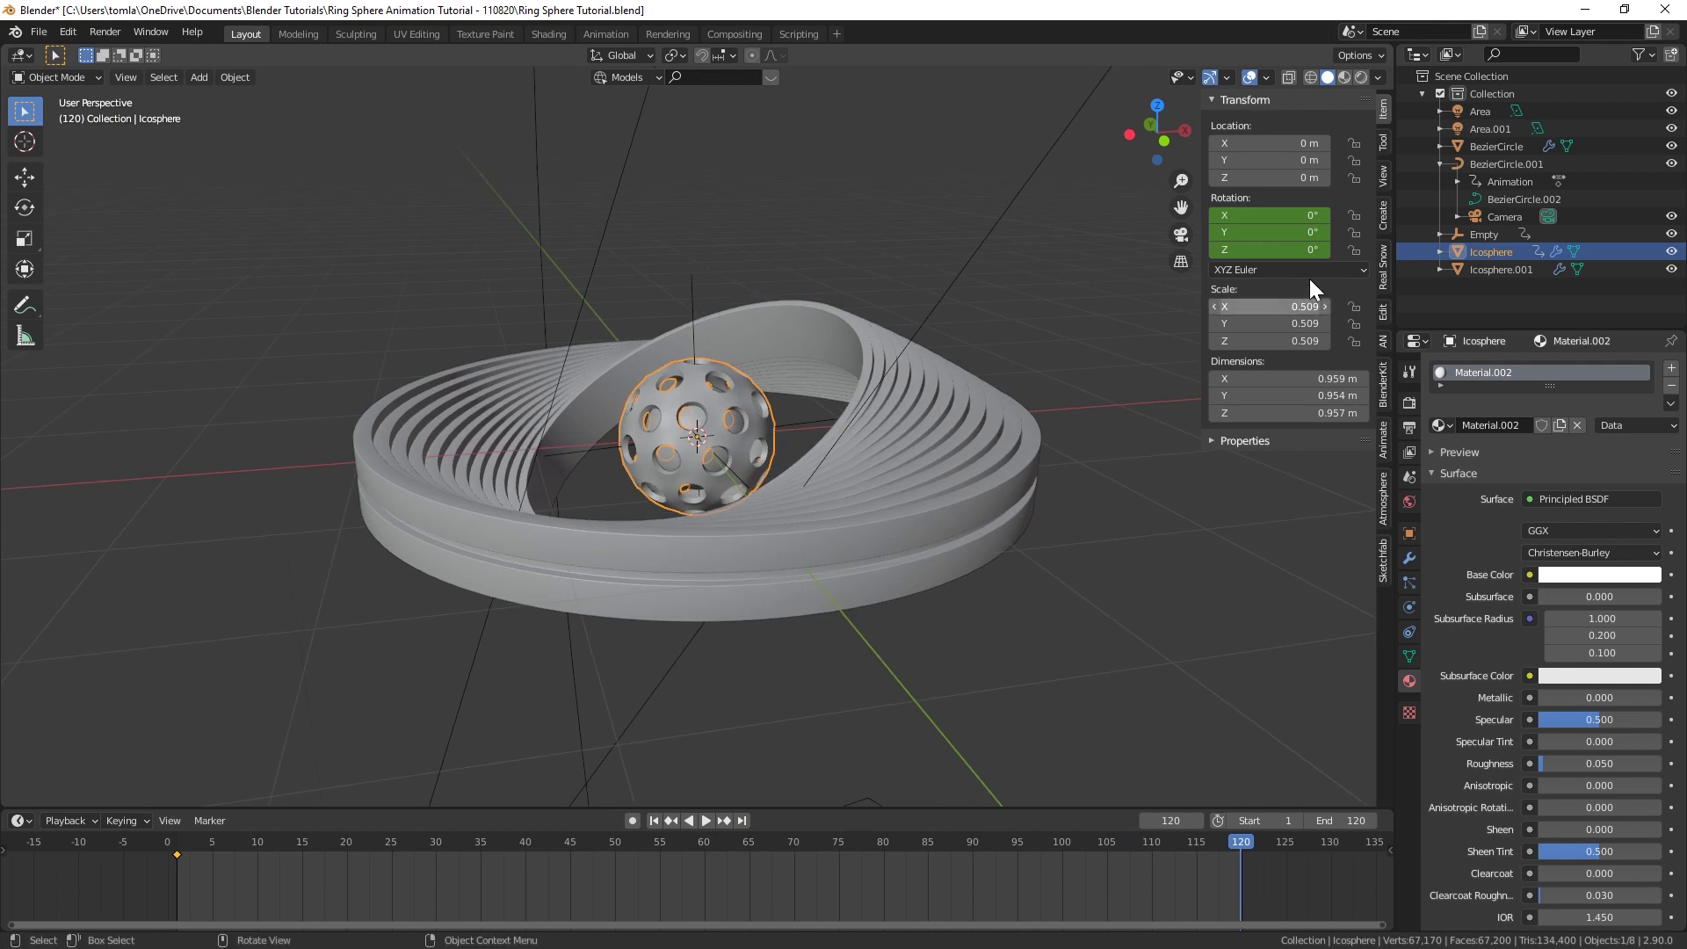
left_click(1296, 252)
type("120")
key("Return")
left_click(1276, 217)
type("-90")
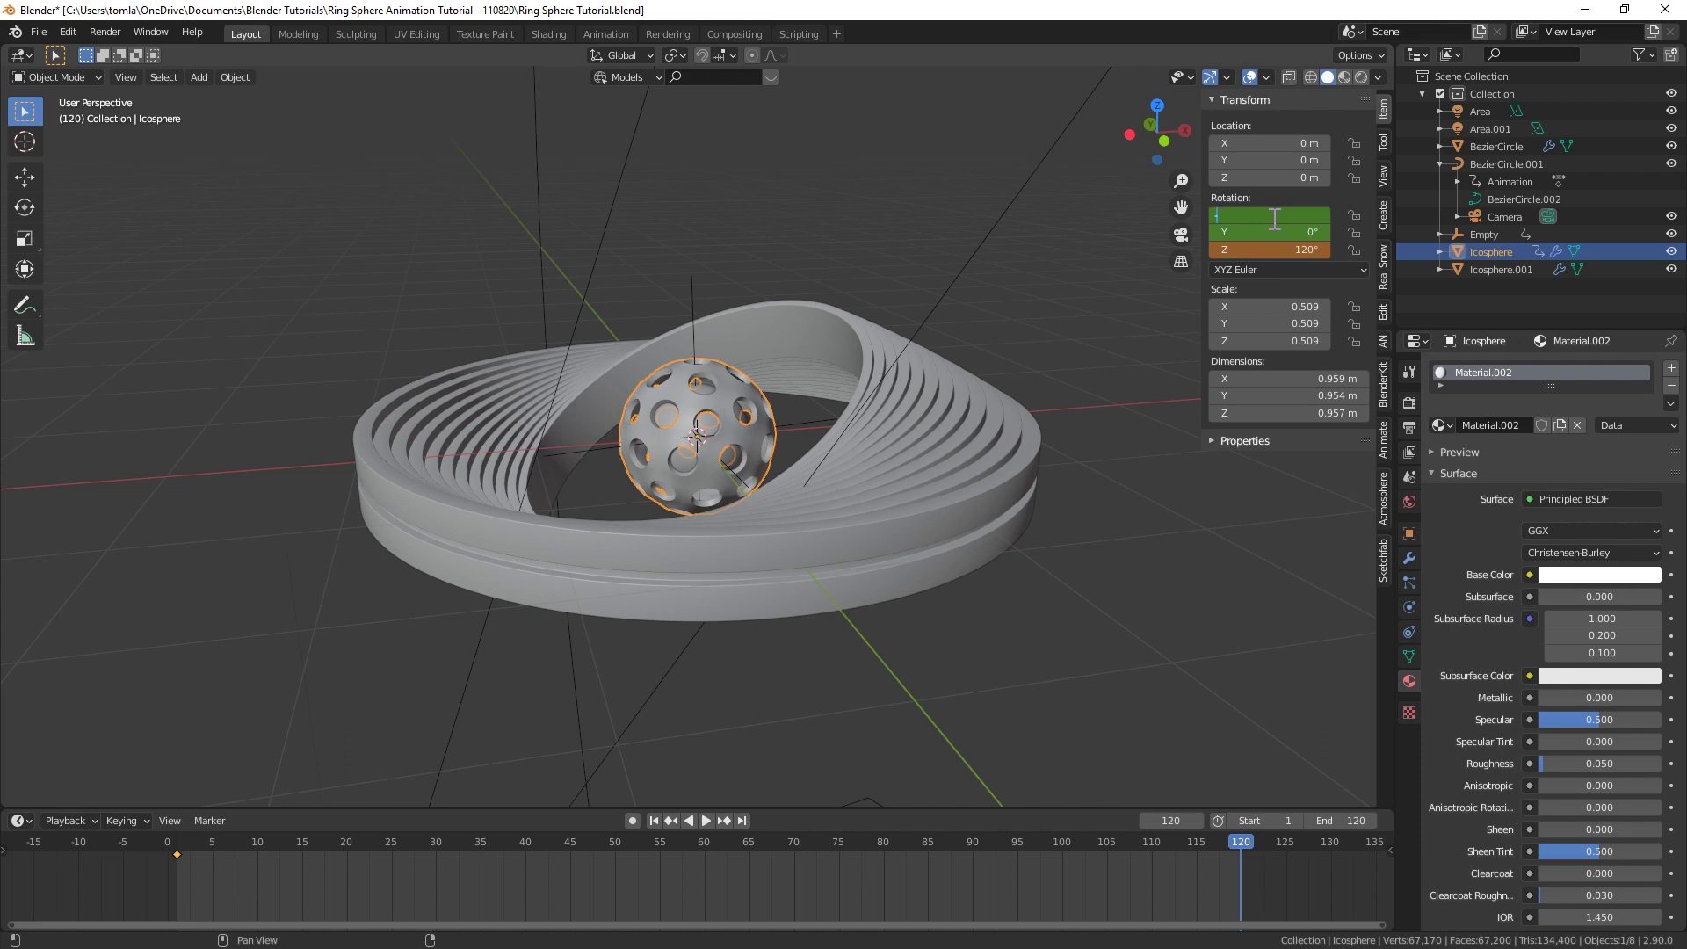
key("Return")
key("i")
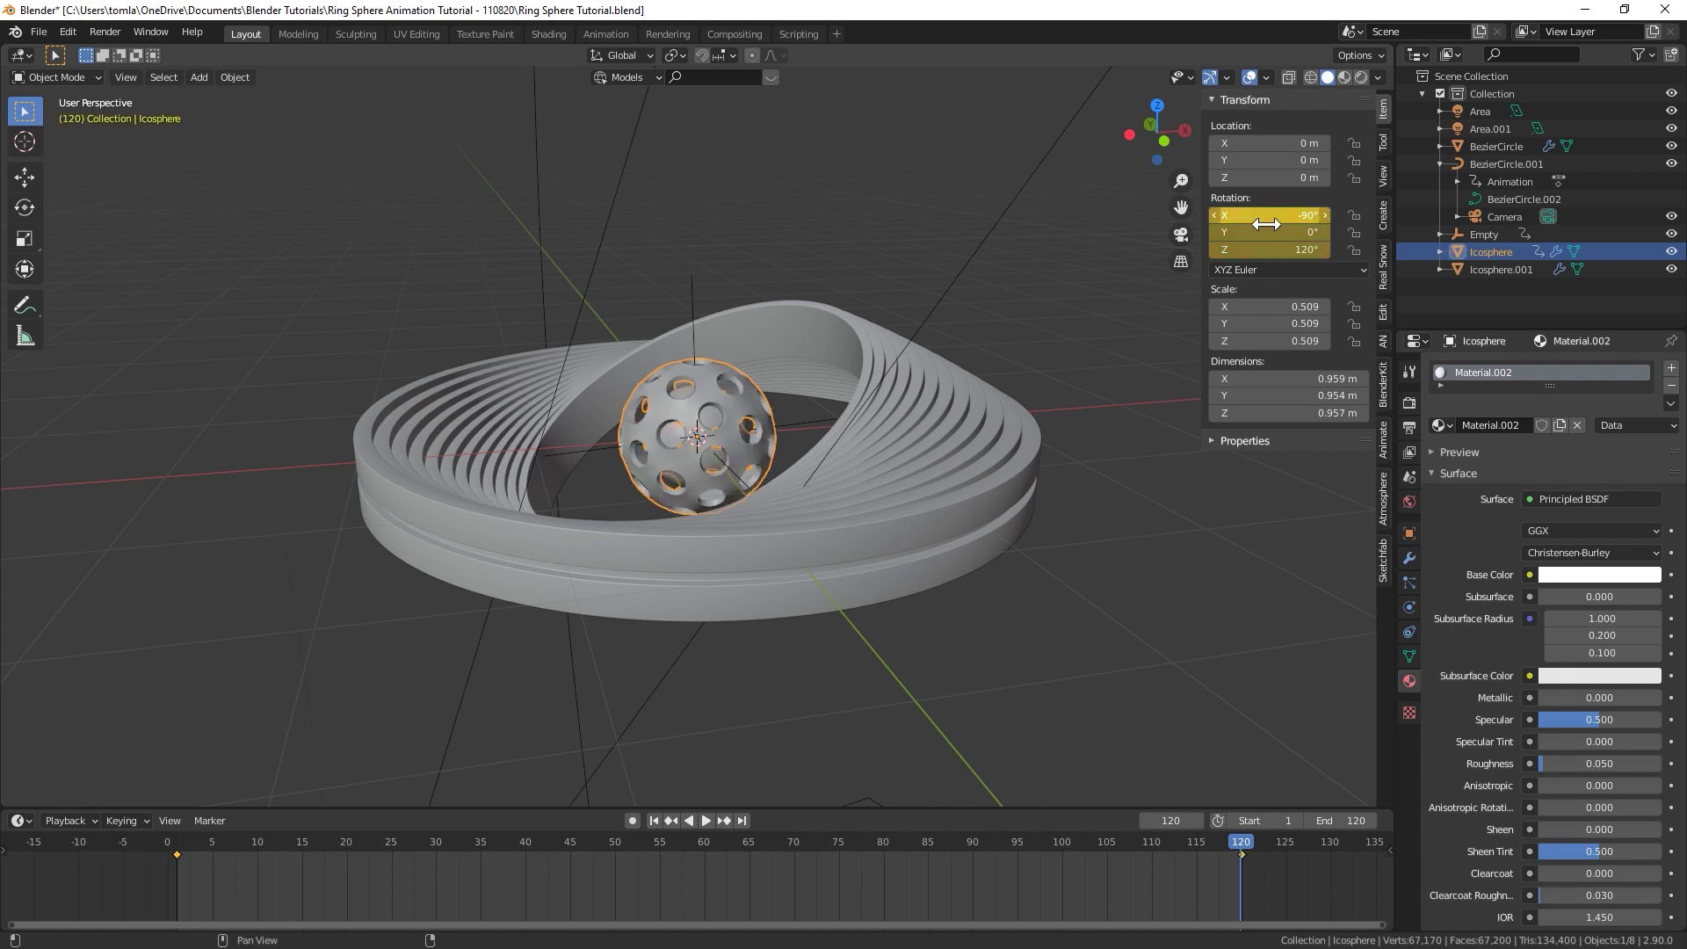
Step: Play the animation to check the centre sphere's rotation, and return to the camera view
key("space")
left_click(1088, 467)
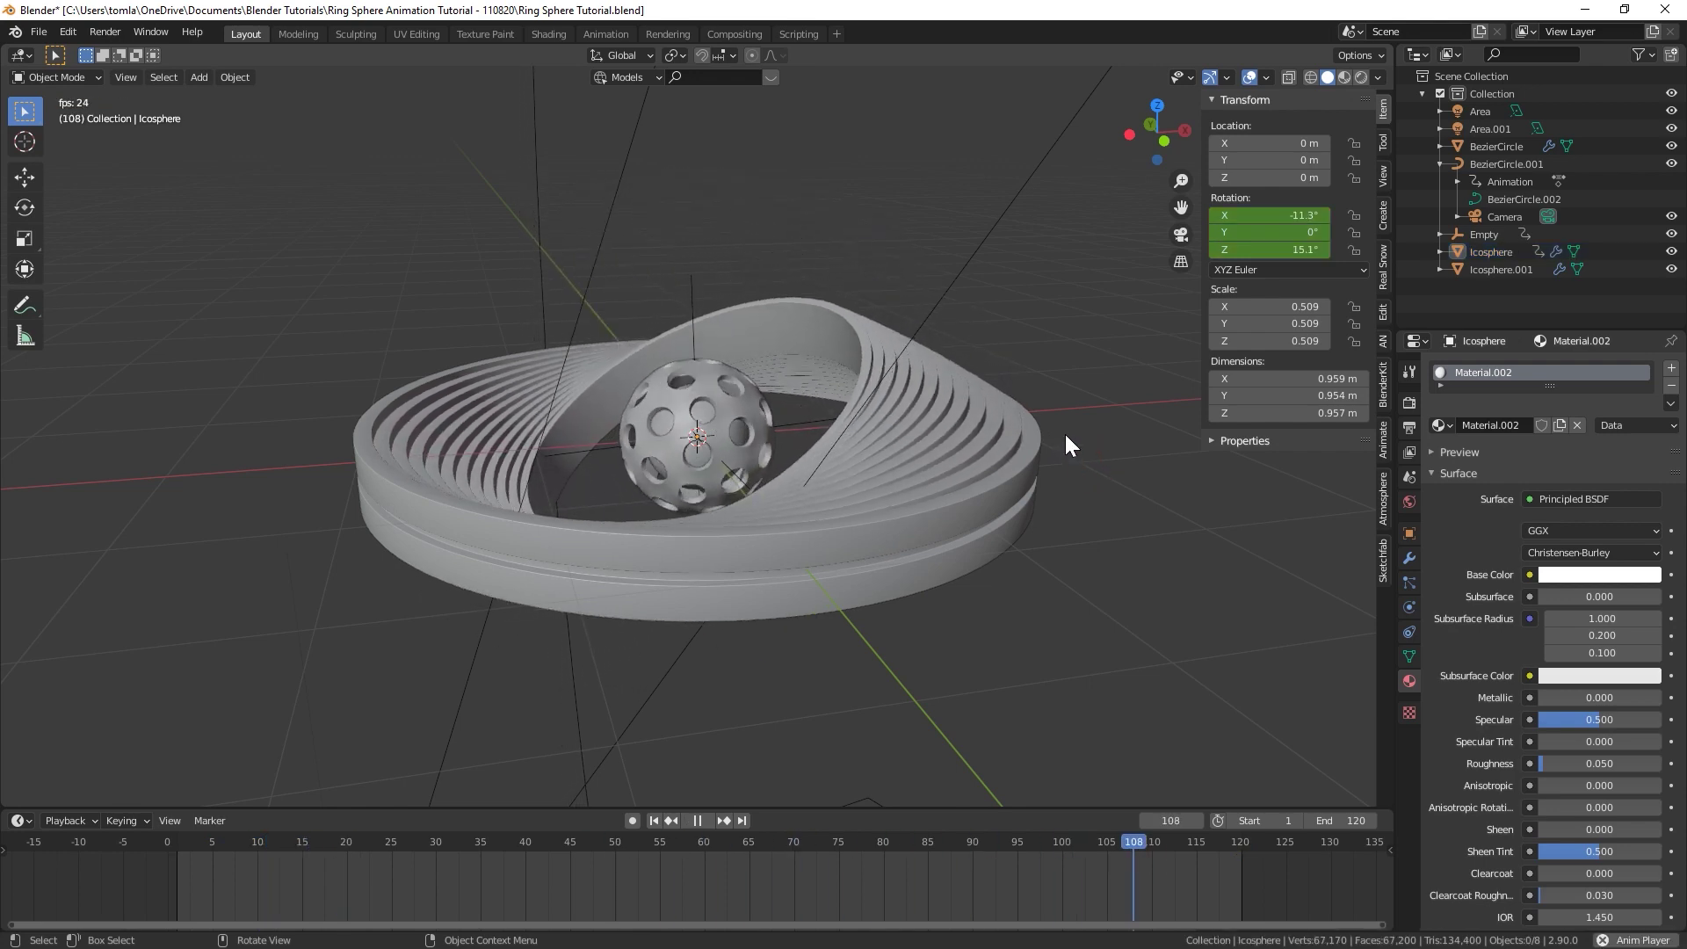
key("space")
key("KP_0")
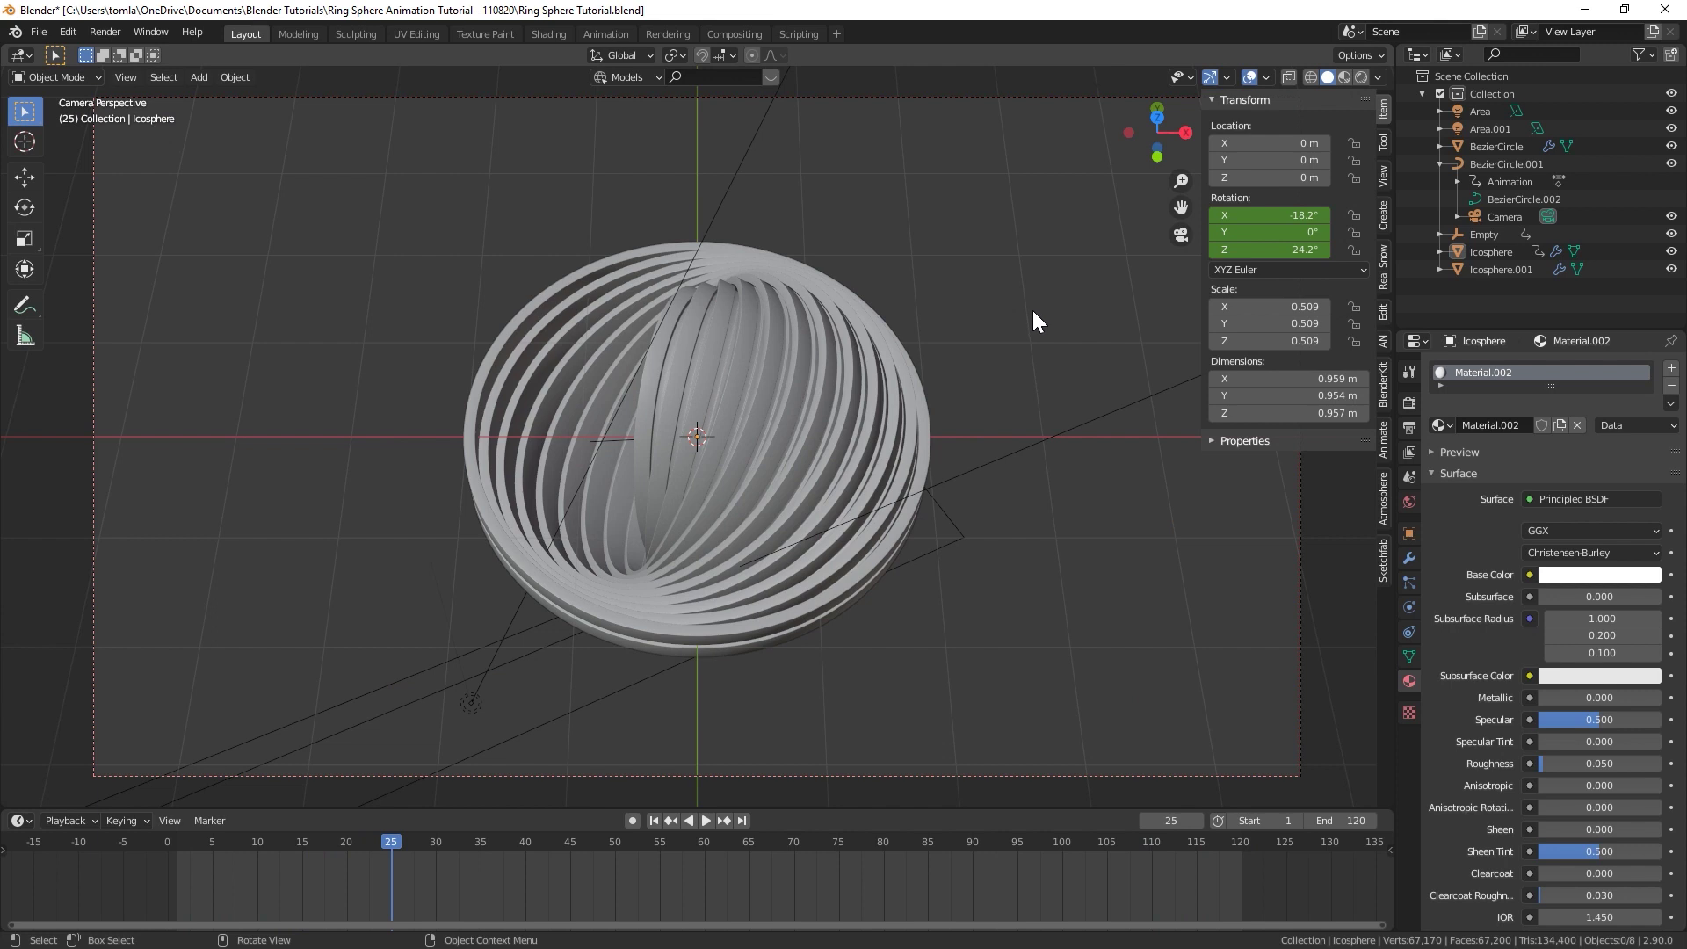
Step: Hide the viewport's sidebar, overlays and gizmos and go to the first frame
key("n")
key("Down")
left_click(1249, 77)
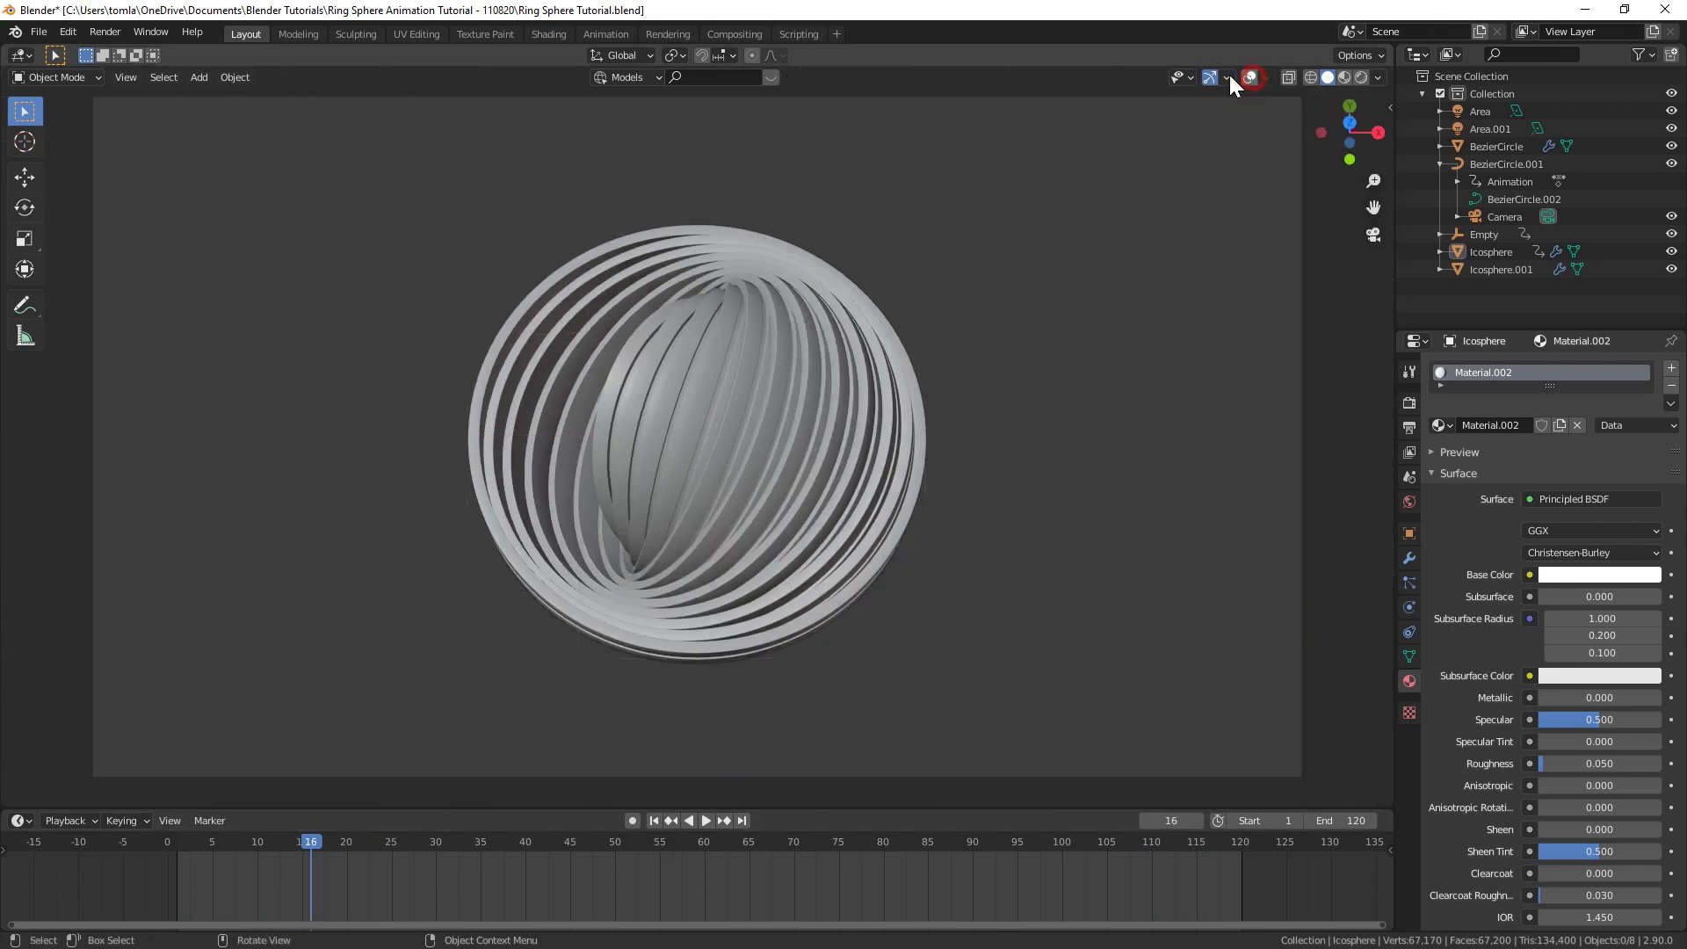
left_click(655, 820)
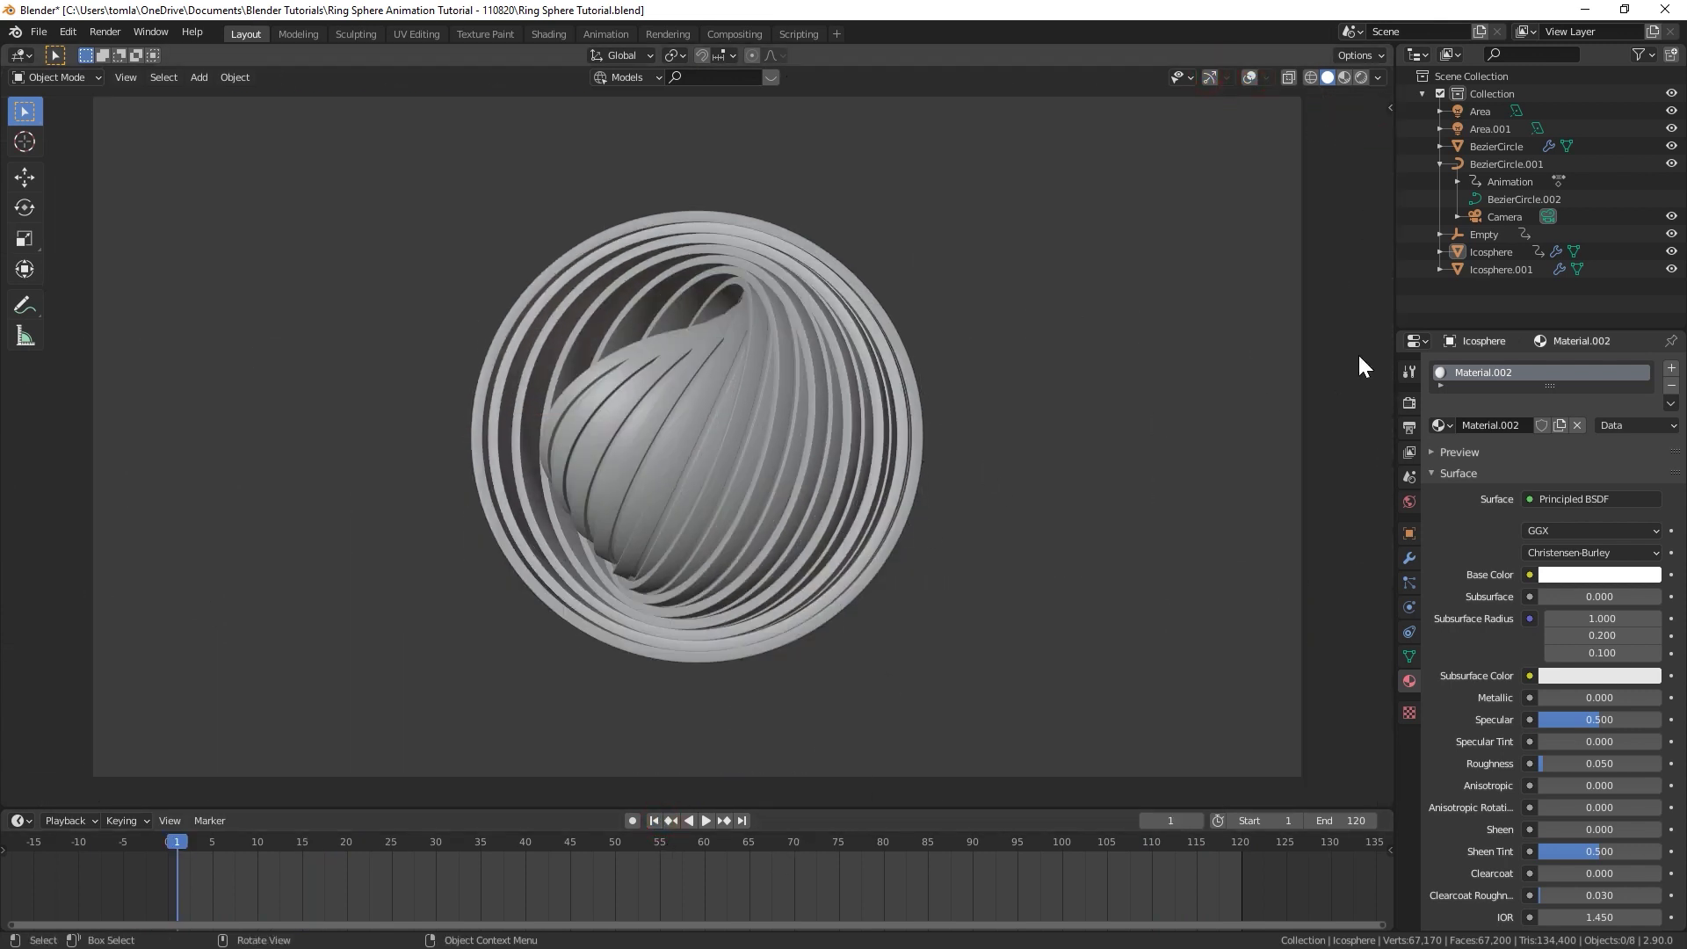
Step: Switch the viewport to Material Preview shading and enable Scene World lighting
left_click(1344, 77)
left_click(1378, 78)
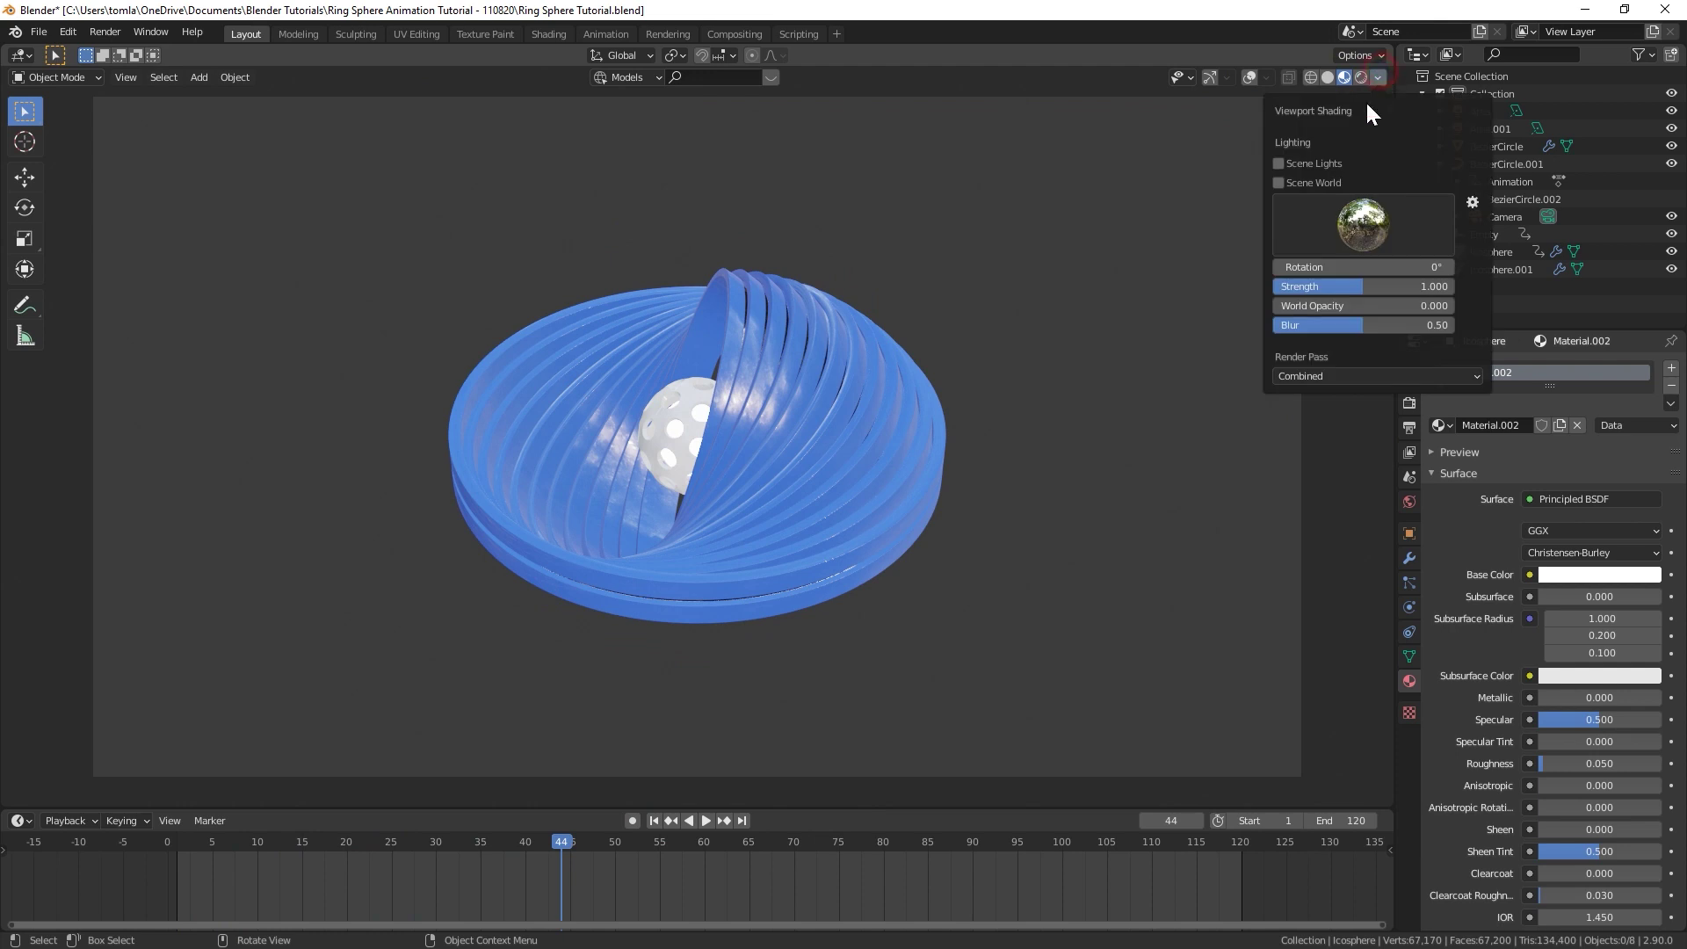
left_click(1277, 180)
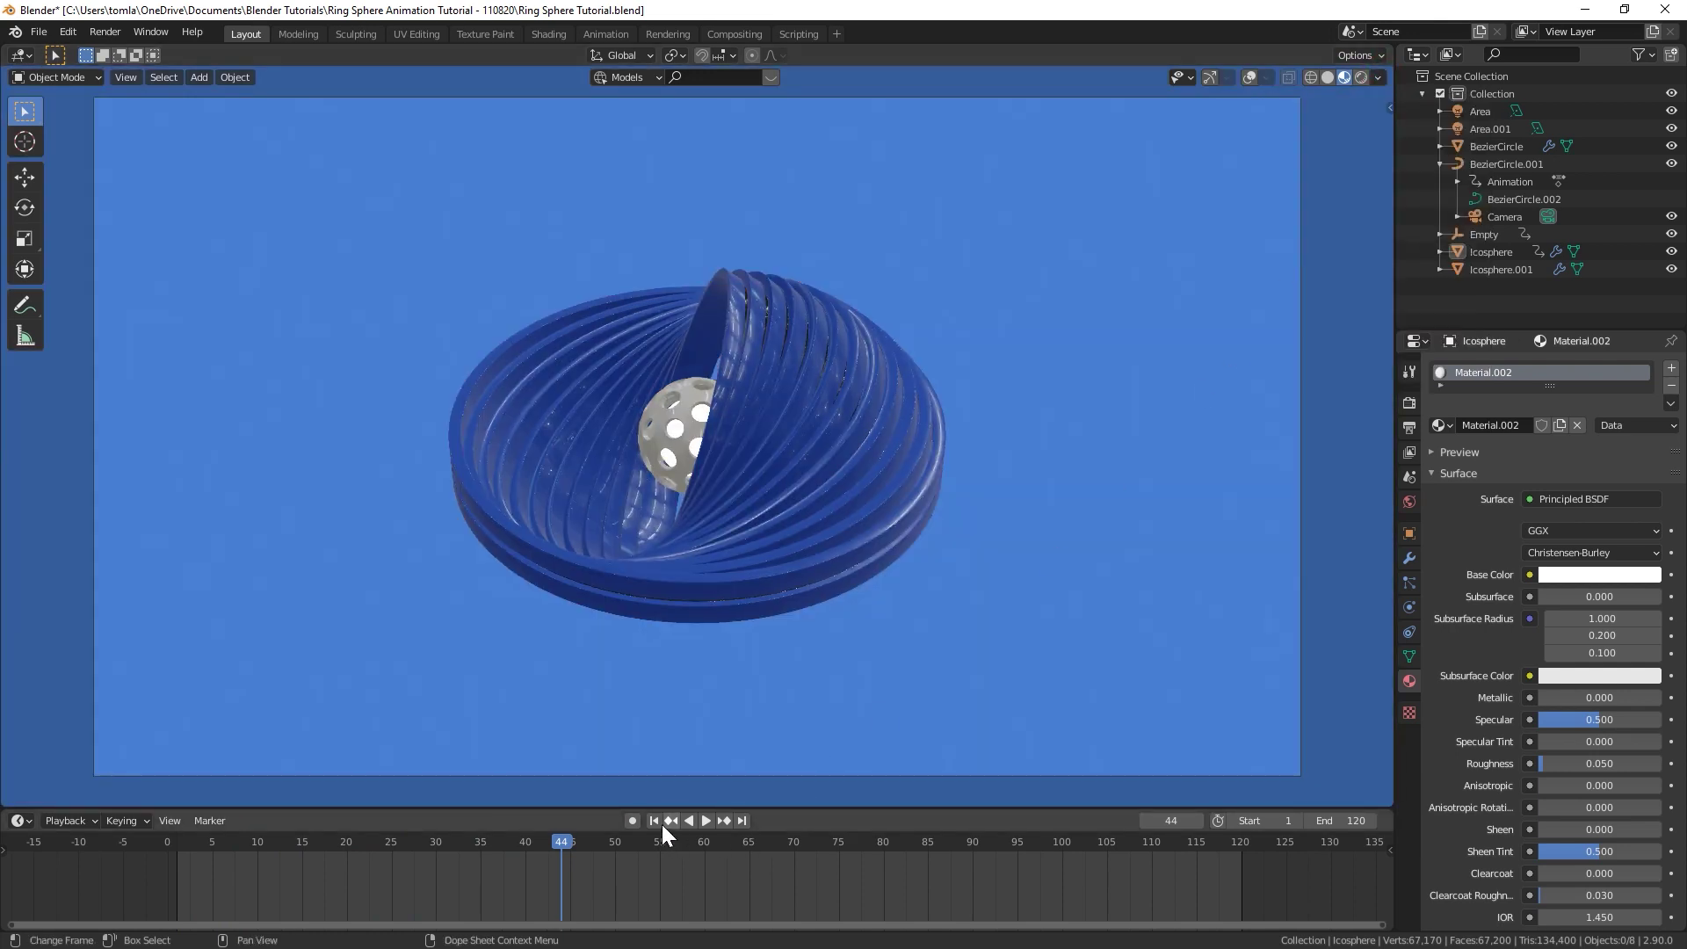
Step: Play the shaded animation through the camera from the first frame and inspect the rings and centre sphere
left_click(654, 820)
key("space")
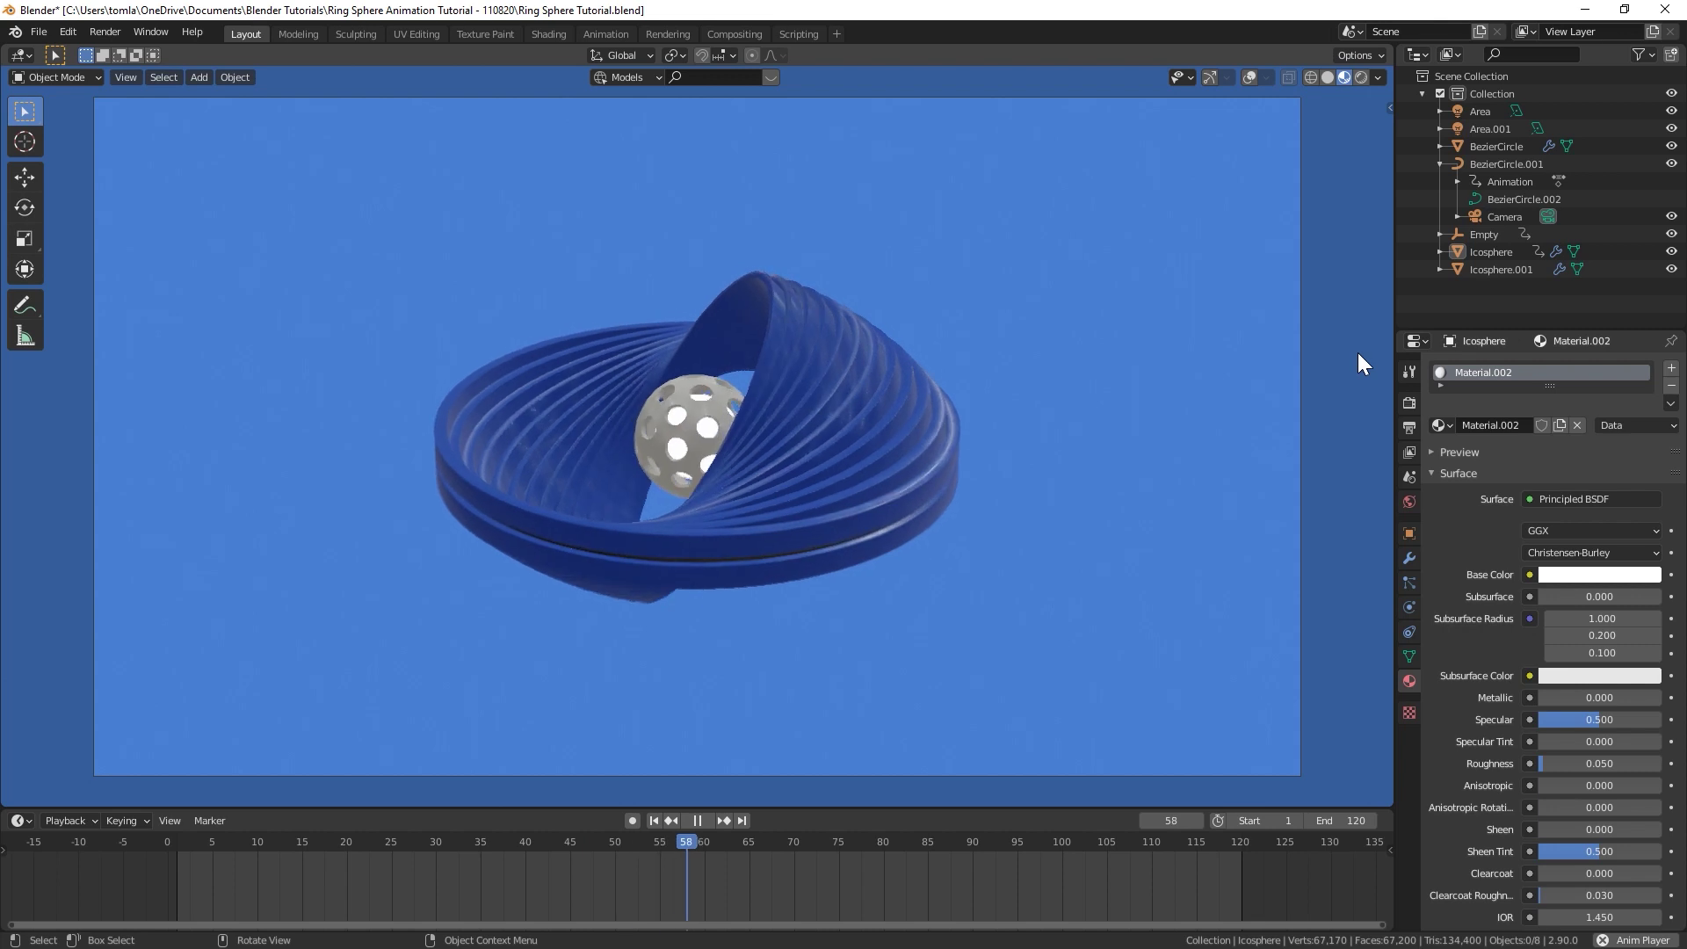
key("space")
scroll(899, 439, "up", 2)
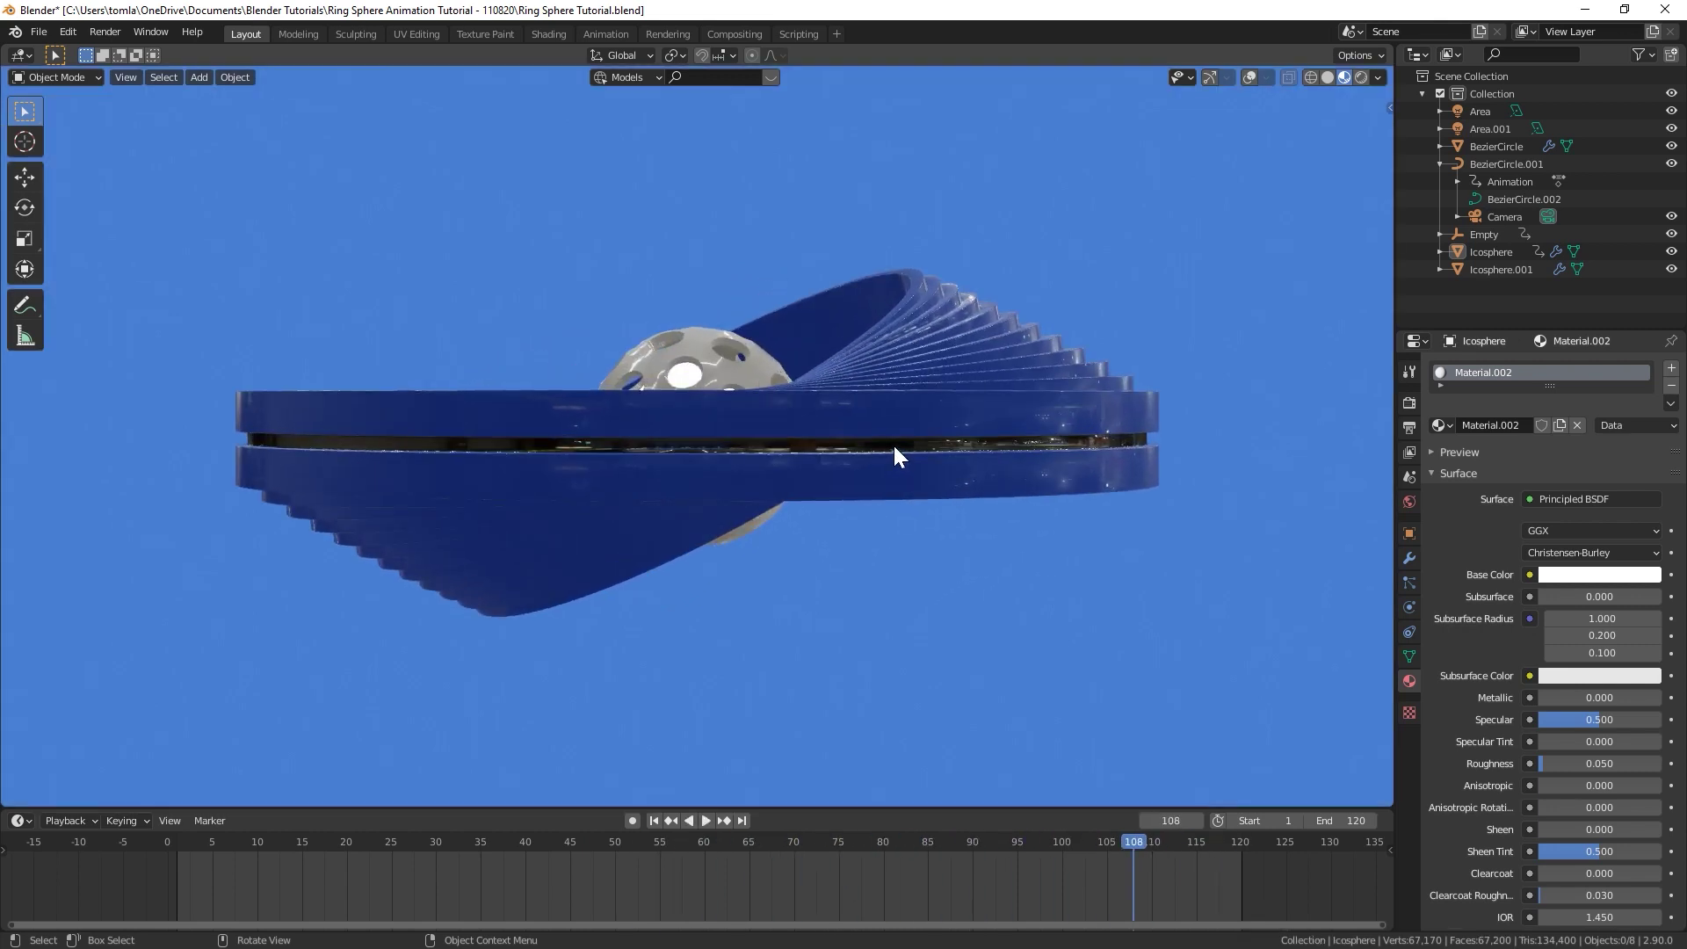